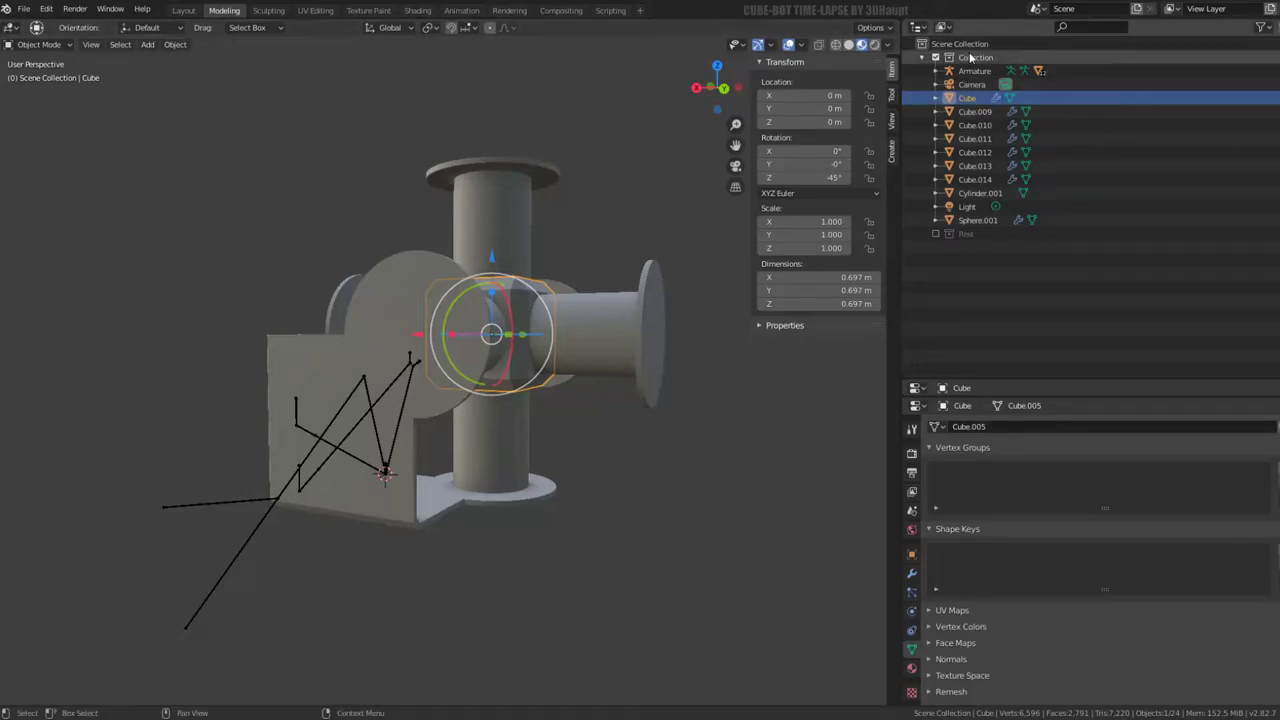
Create a new collection named core inside Collection
left_click(1105, 57)
key("c")
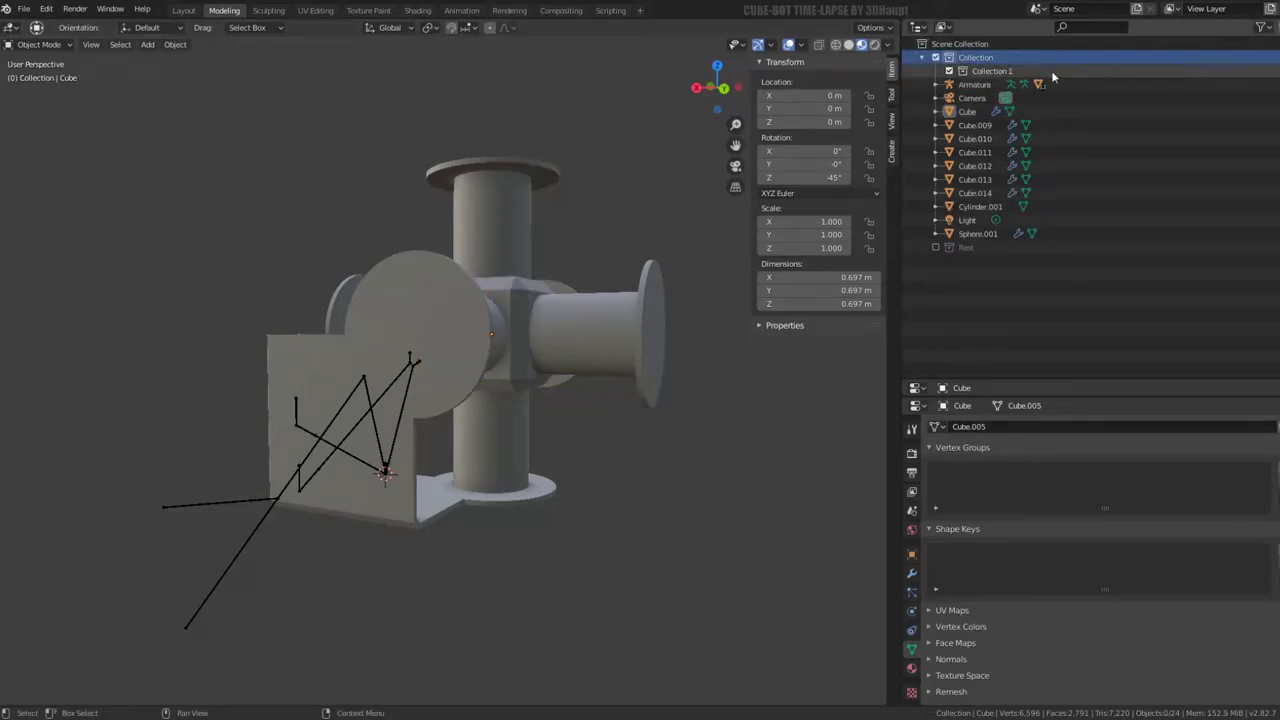
double_click(993, 72)
type("core")
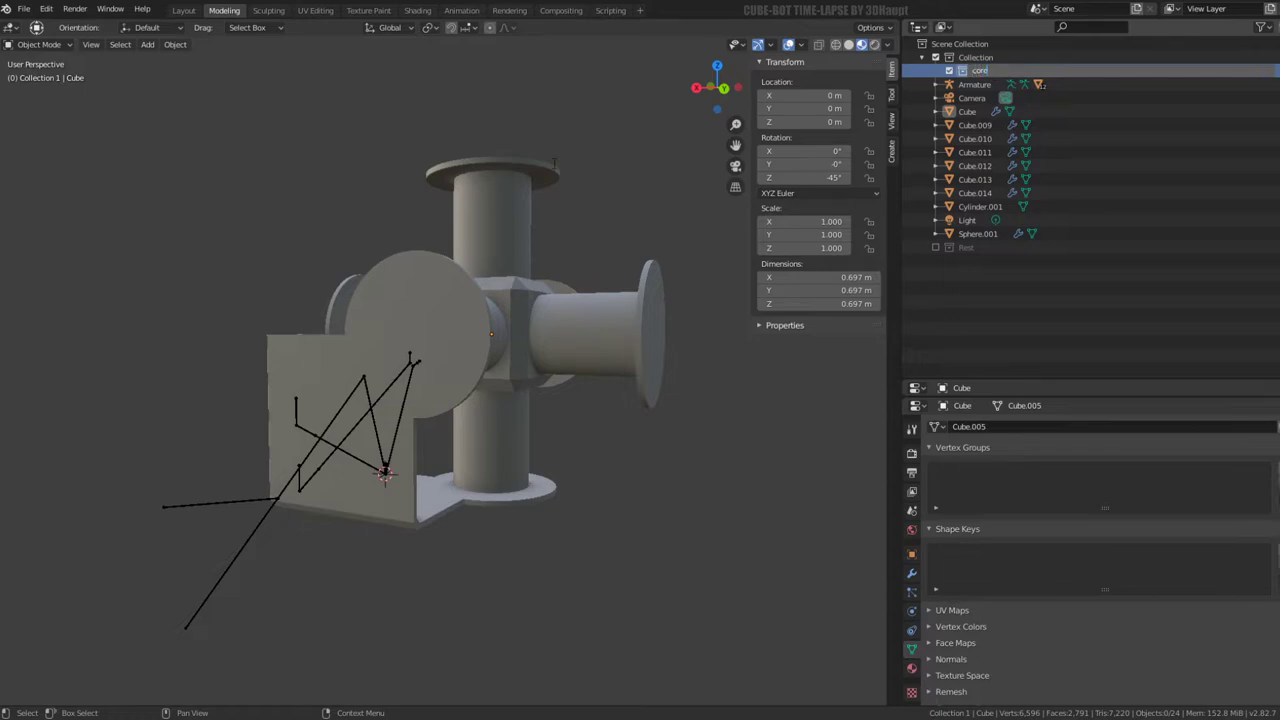
key("Return")
Move the central block and spool body parts into core, then hide core
middle_click_drag(558, 200, 342, 315)
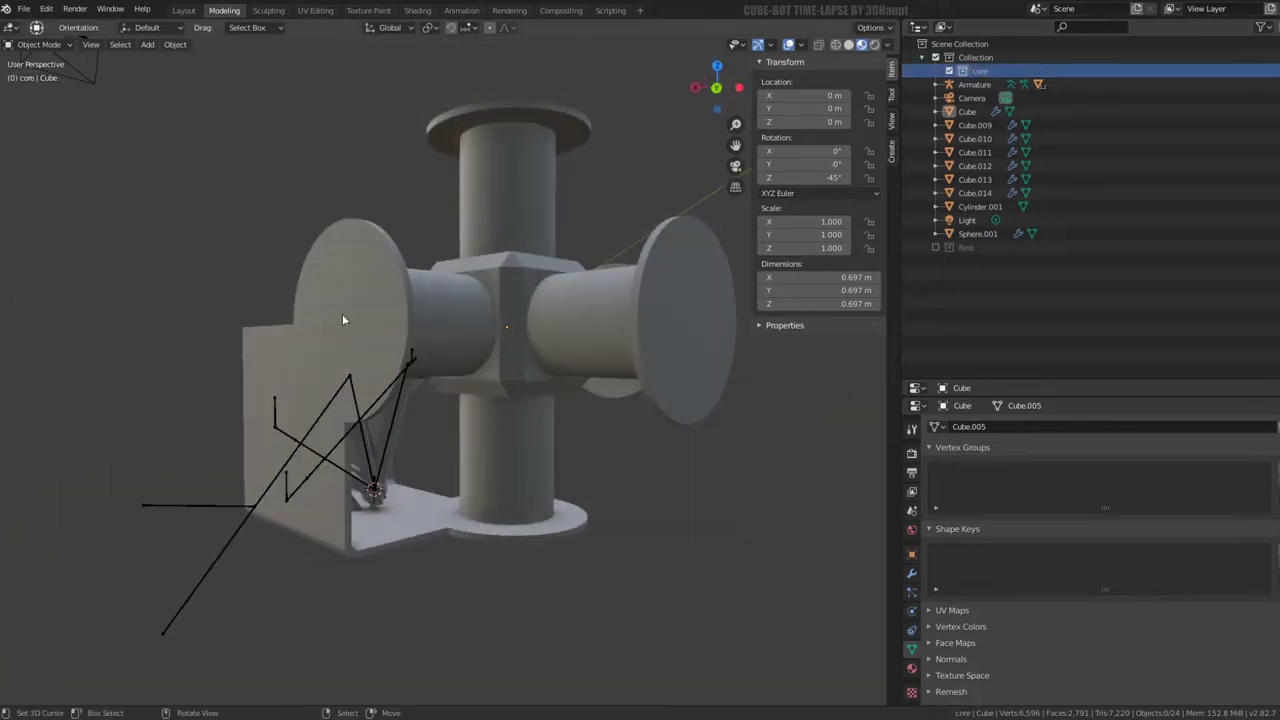
left_click(336, 285)
left_click(524, 489, "shift")
left_click(601, 385, "shift")
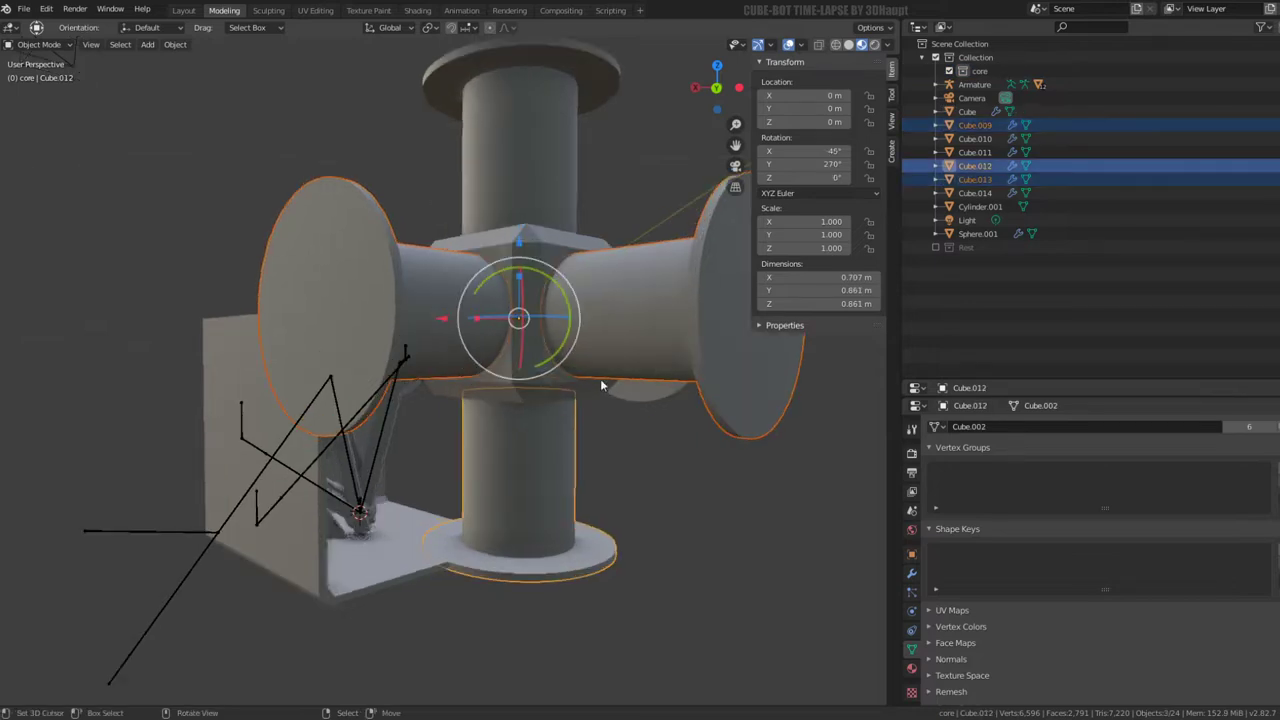
middle_click_drag(601, 385, 708, 329)
left_click(611, 354, "shift")
left_click(607, 347, "shift")
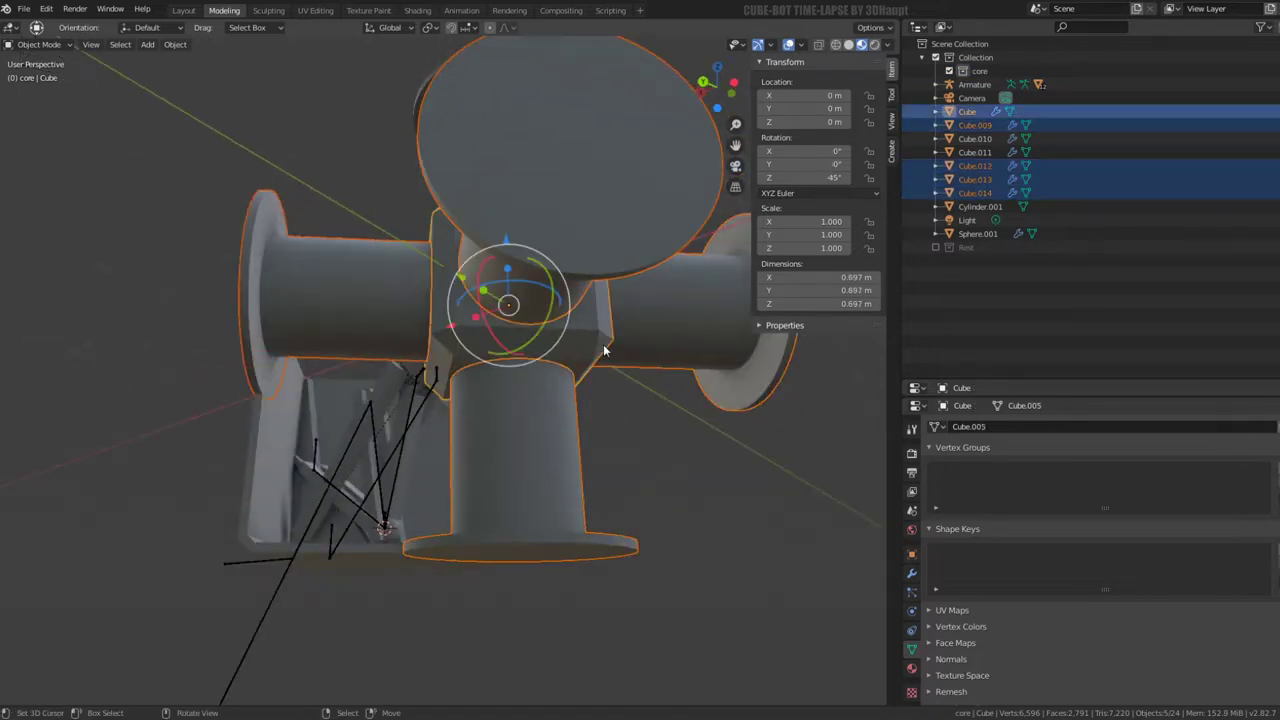
key("m")
mouse_move(565, 331)
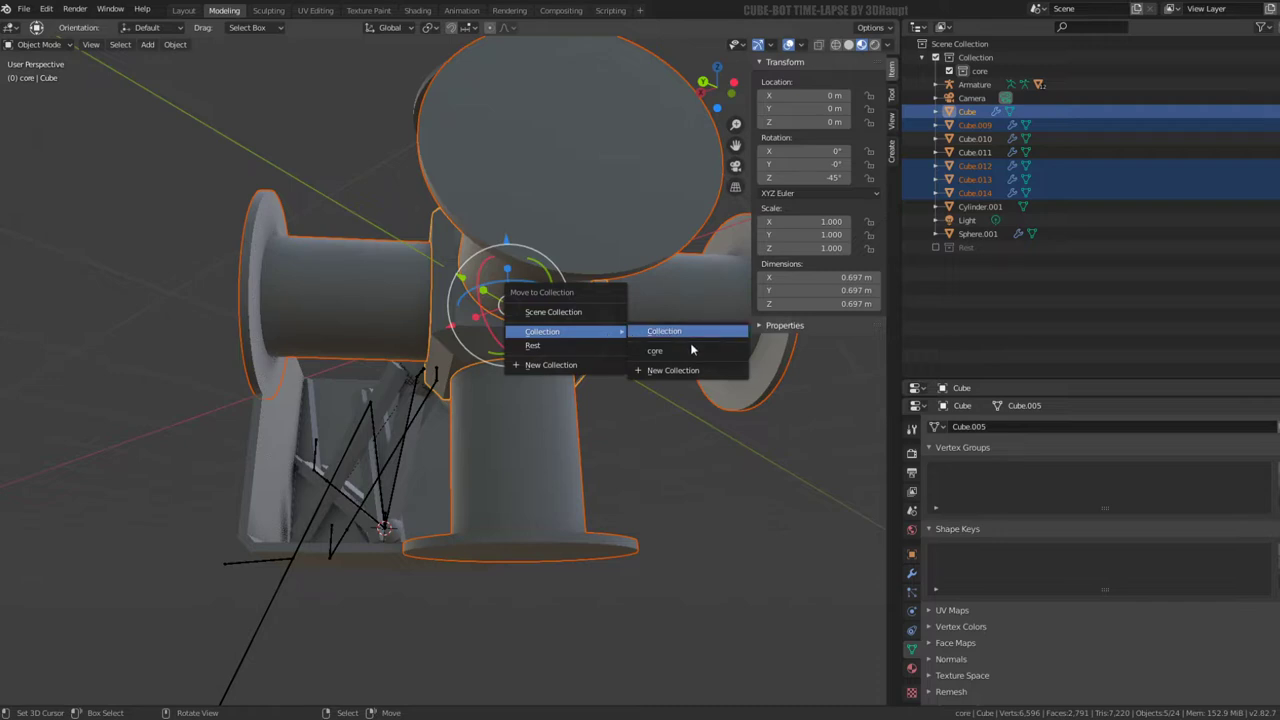
left_click(694, 350)
middle_click_drag(634, 334, 540, 238)
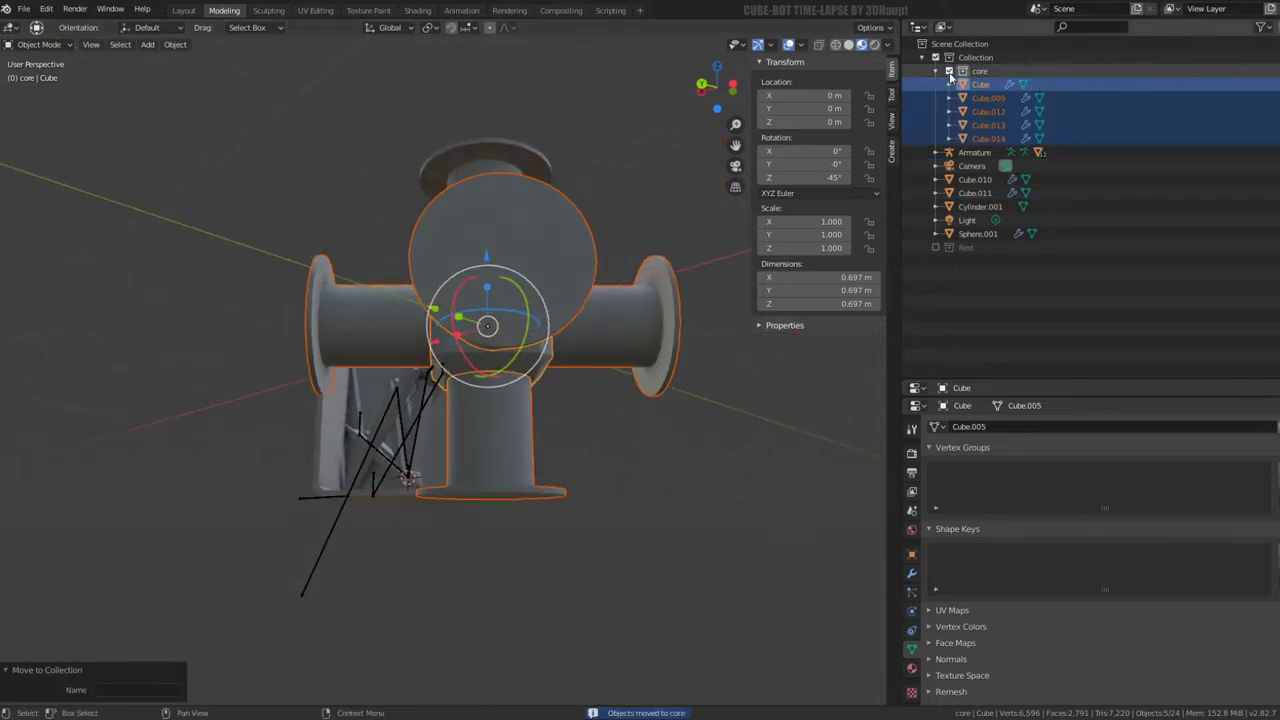
left_click(949, 71)
Move the remaining cylinders Cube.010 and Cube.011 into core as well
left_click(515, 226)
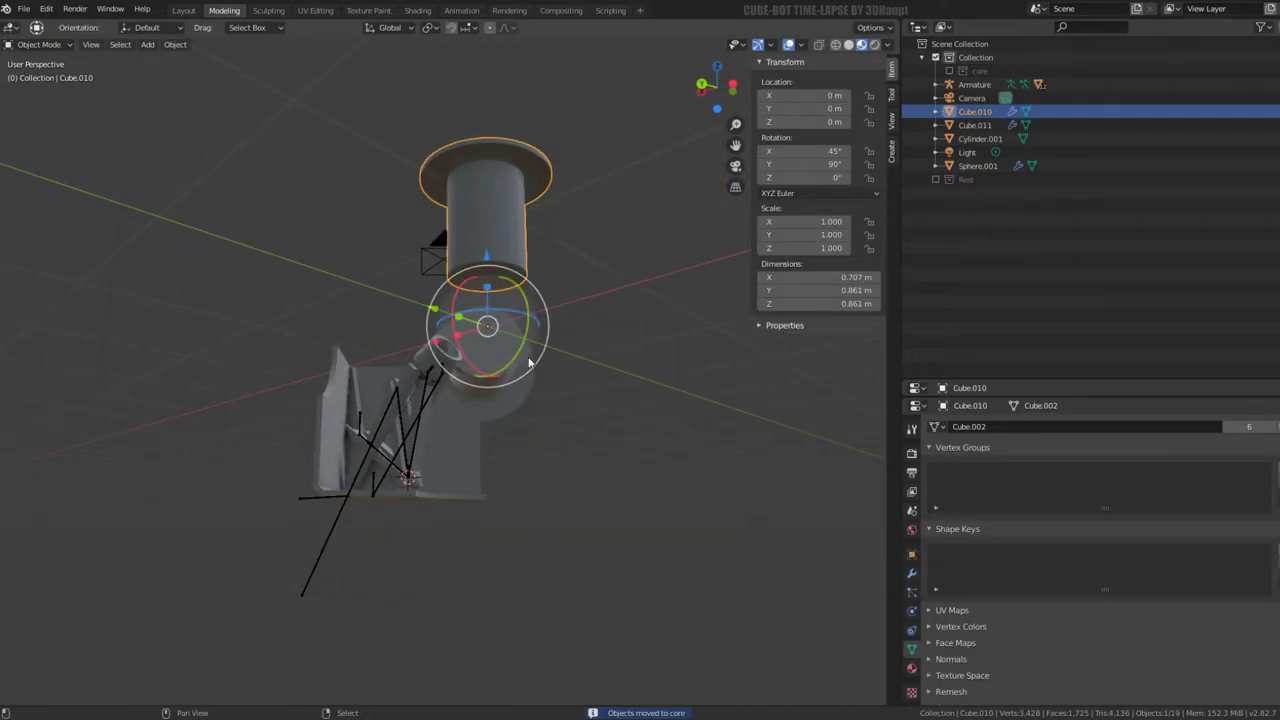
left_click(531, 345, "shift")
key("m")
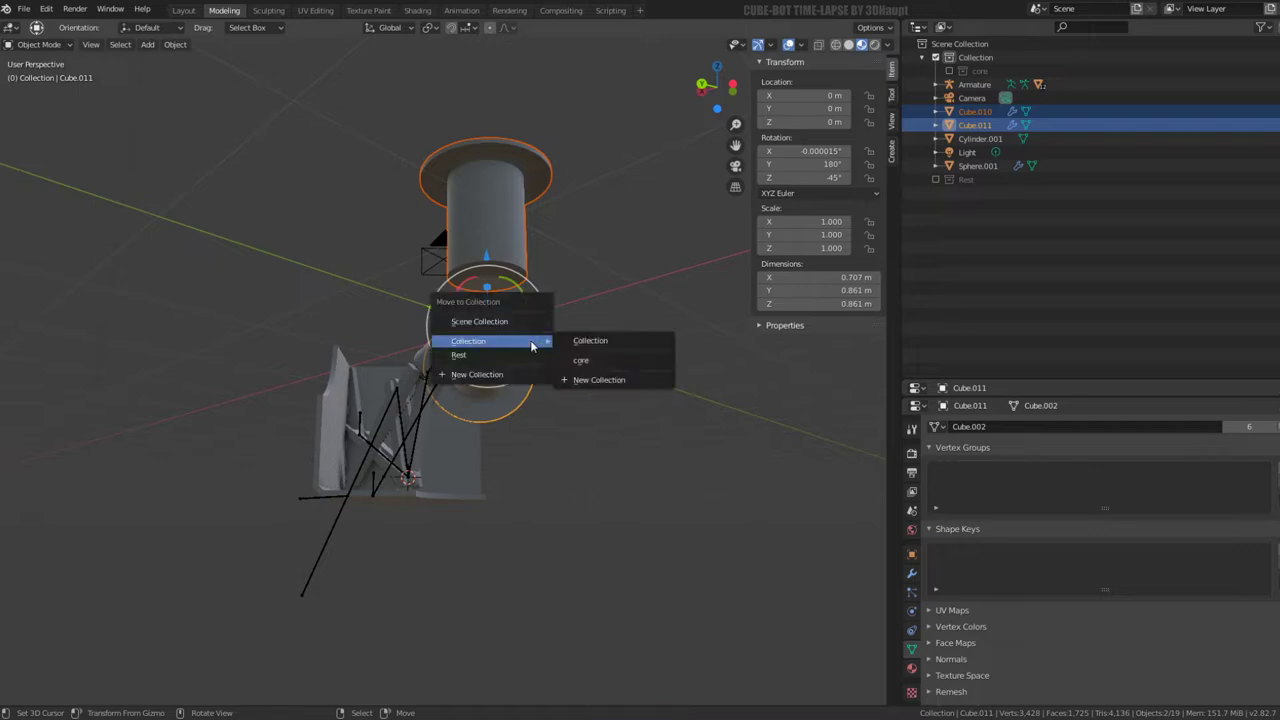
left_click(585, 360)
mouse_move(390, 304)
middle_mouse_down()
mouse_move(571, 371)
mouse_move(491, 374)
middle_mouse_up()
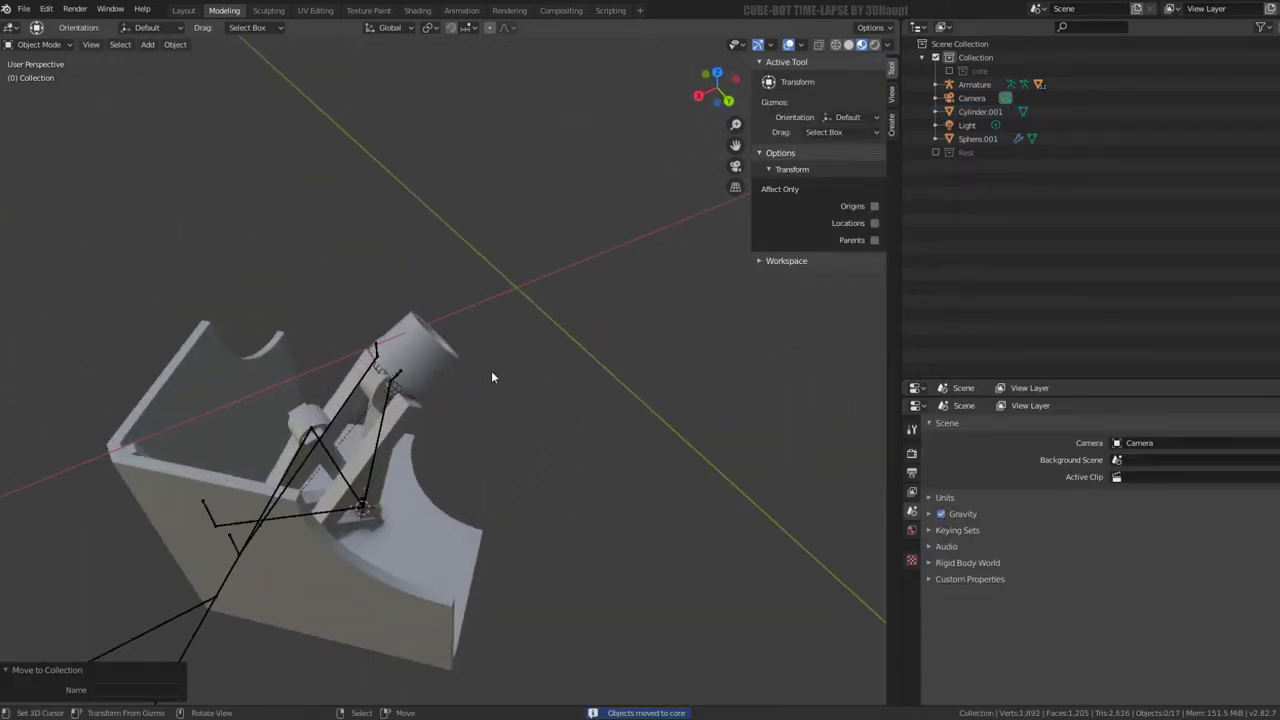
Add a collection named Legs inside Collection
scroll(491, 374, "up", 3)
mouse_move(394, 338)
middle_mouse_down()
mouse_move(452, 343)
mouse_move(378, 195)
mouse_move(397, 278)
mouse_move(382, 378)
mouse_move(470, 350)
middle_mouse_up()
scroll(450, 361, "down", 2)
left_click(977, 57)
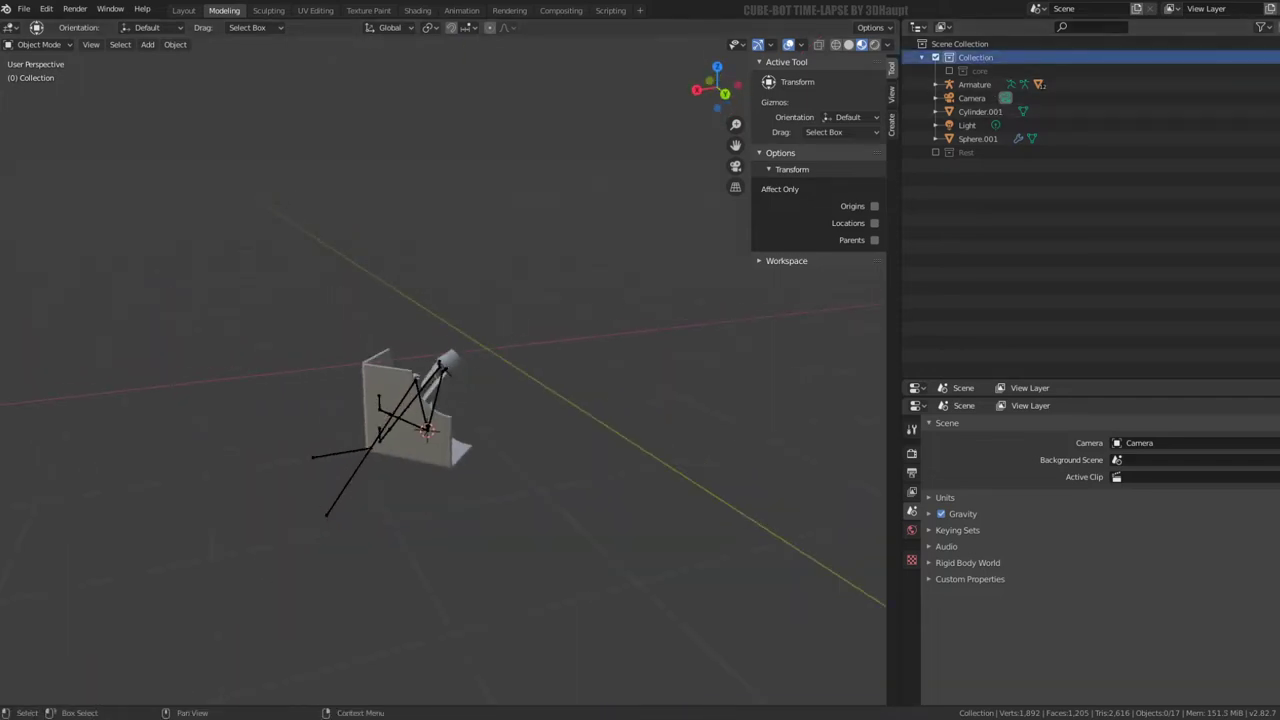
key("c")
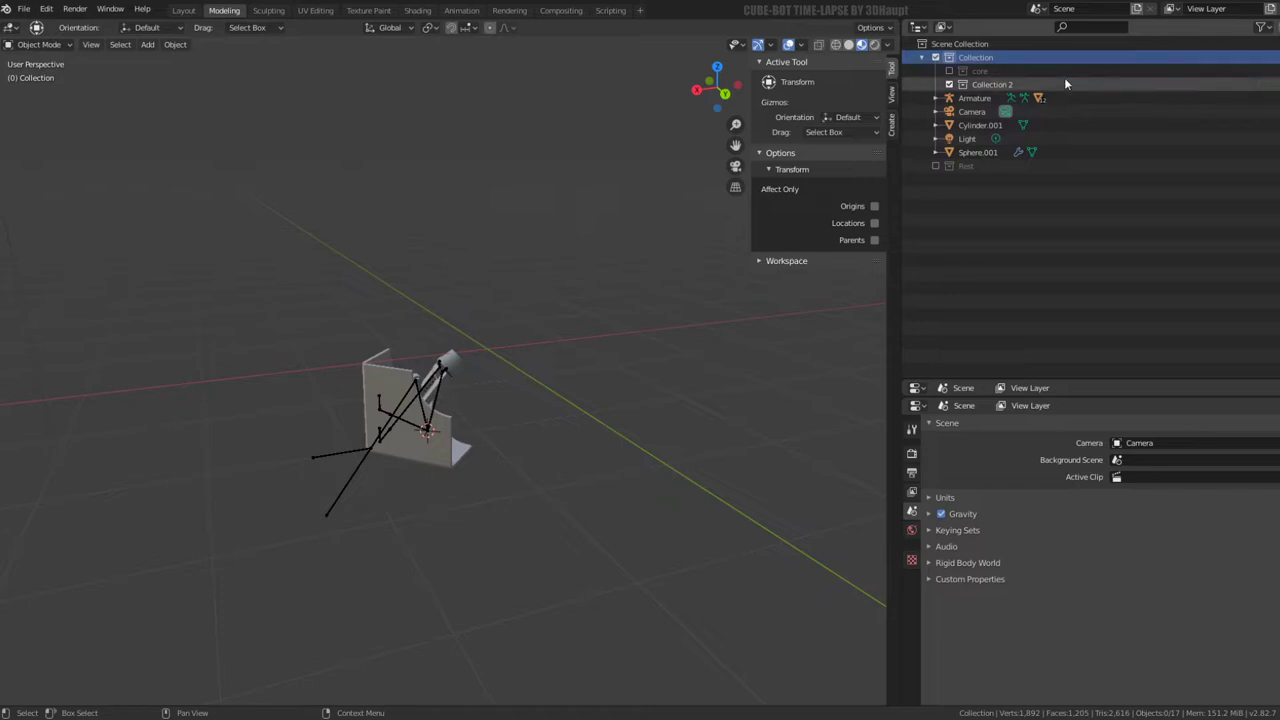
double_click(992, 84)
type("Leg")
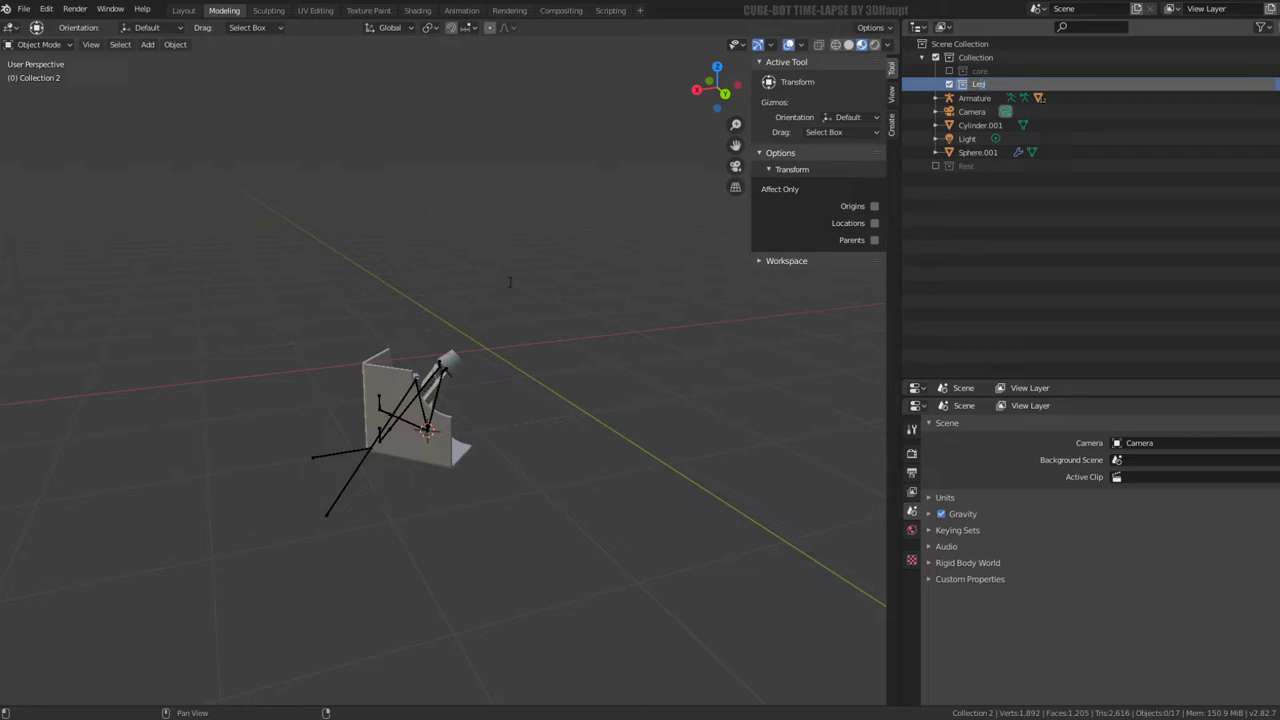
type("s")
key("Return")
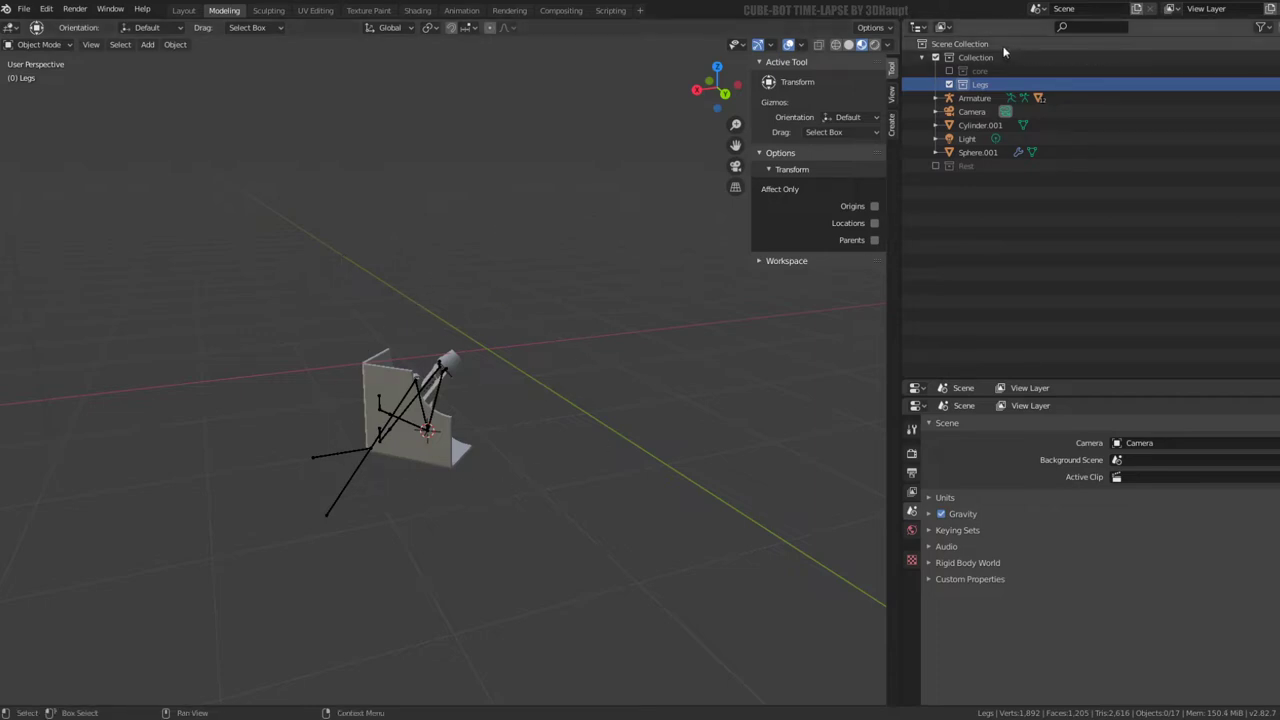
Create a Rig collection under Scene Collection and nest it inside Collection
left_click(947, 44)
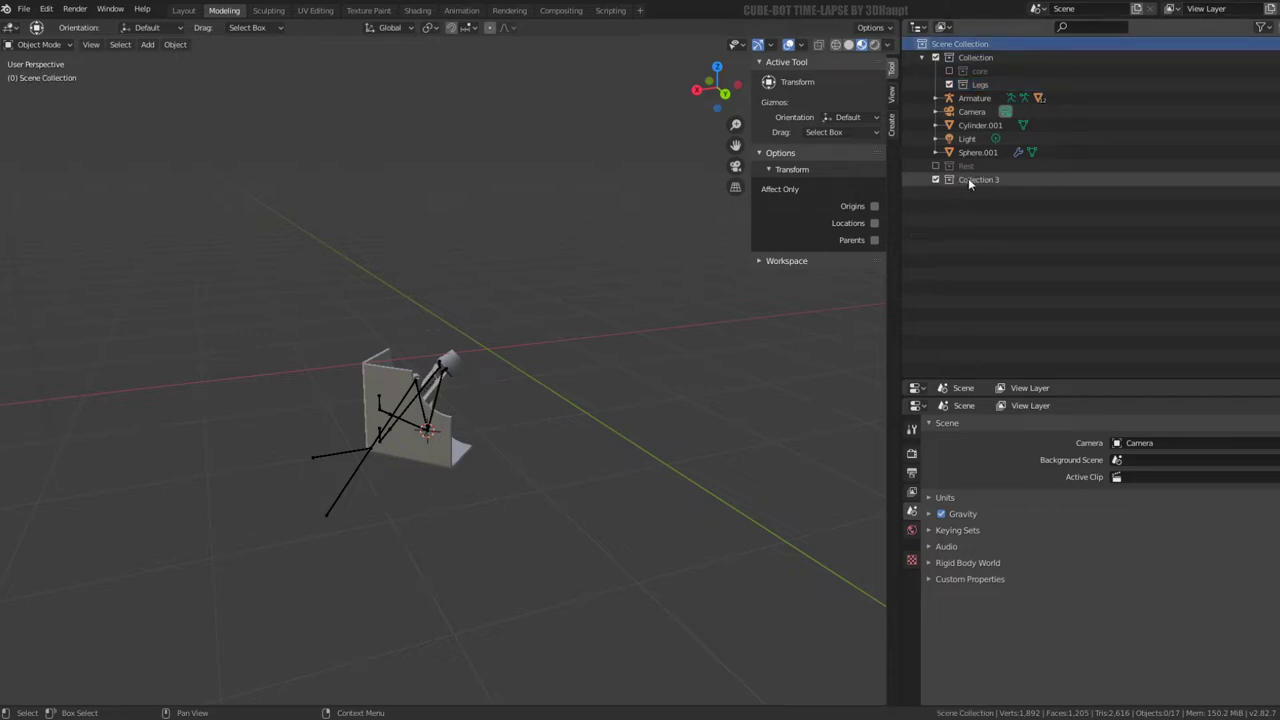
double_click(968, 178)
type("Rig")
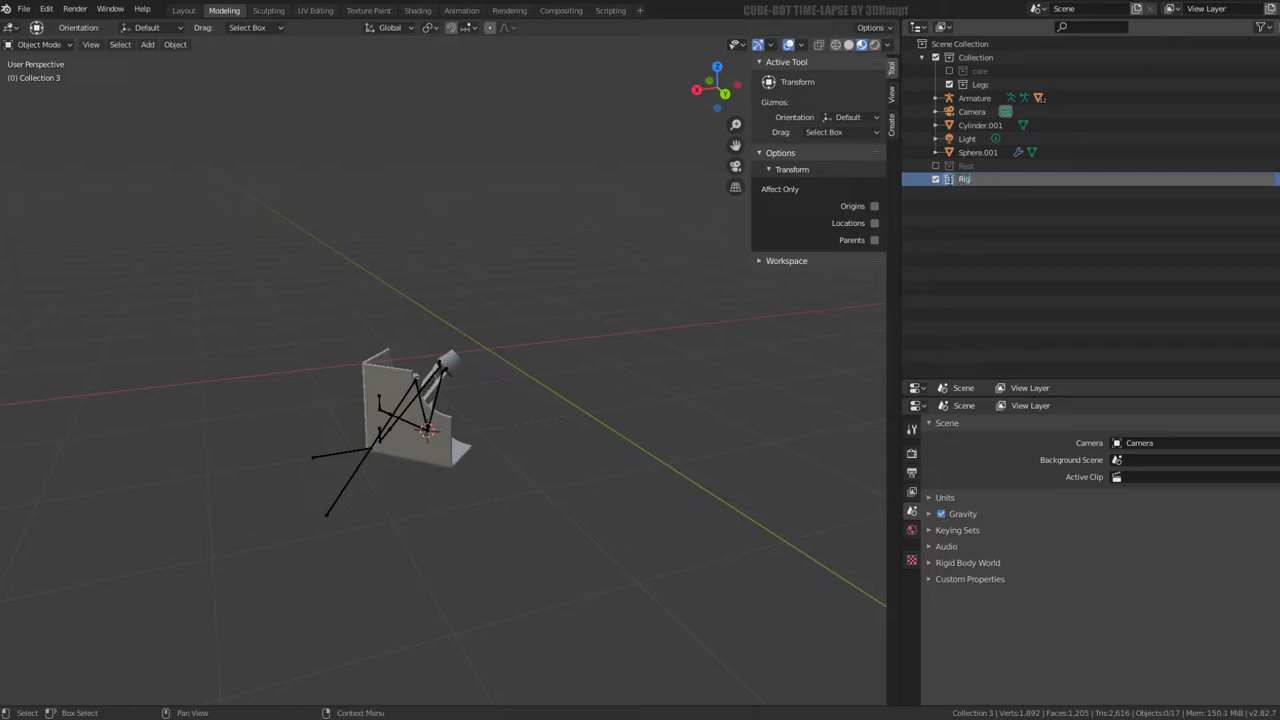
key("Return")
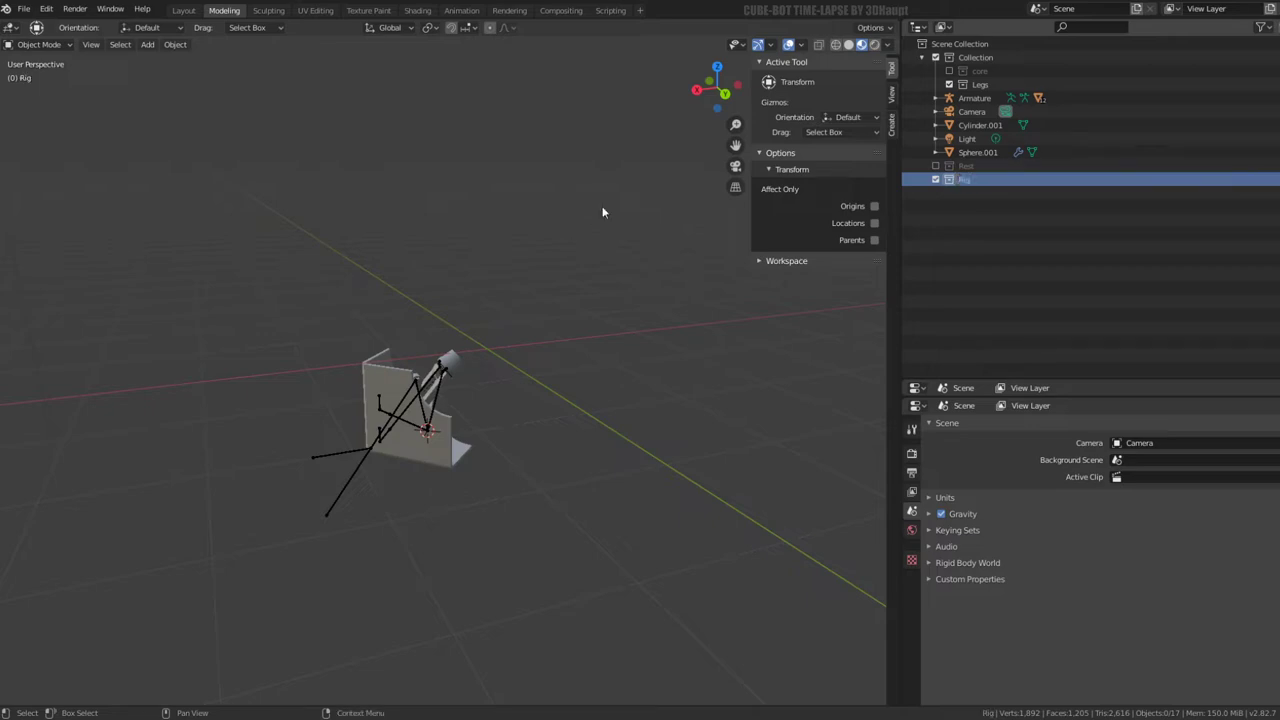
left_click_drag(970, 182, 985, 72)
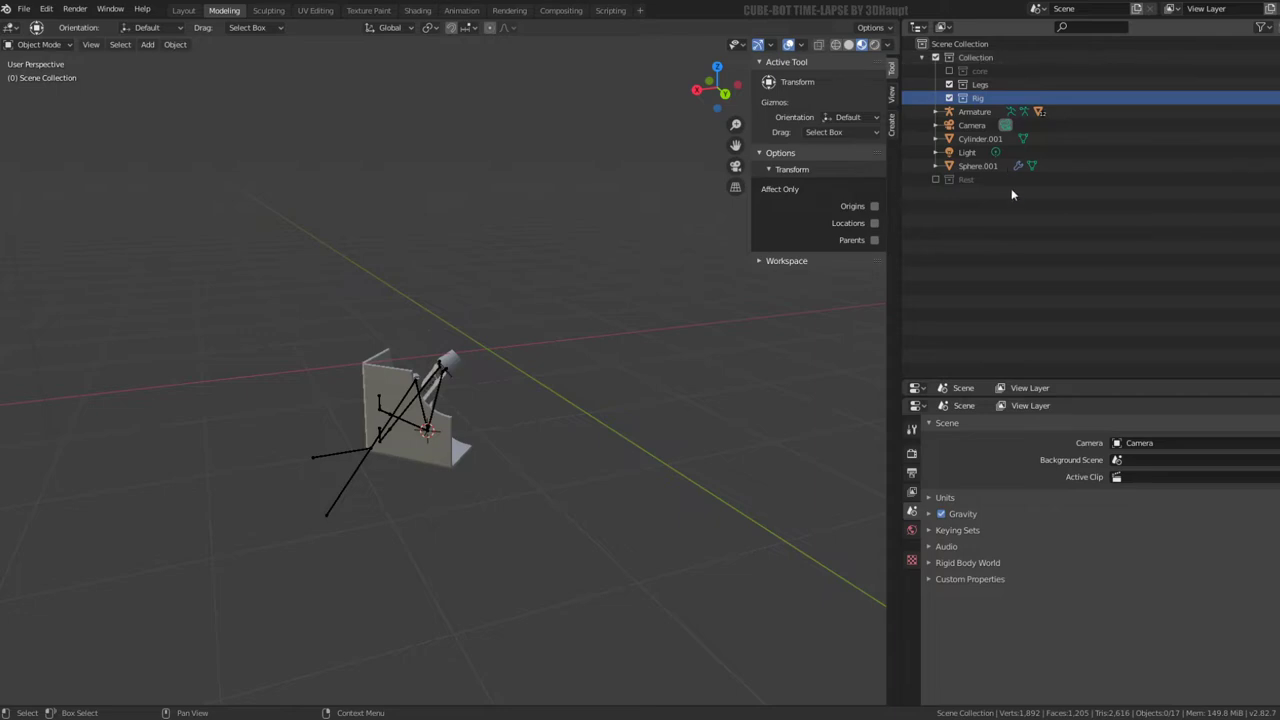
left_click(988, 58)
left_click(360, 470)
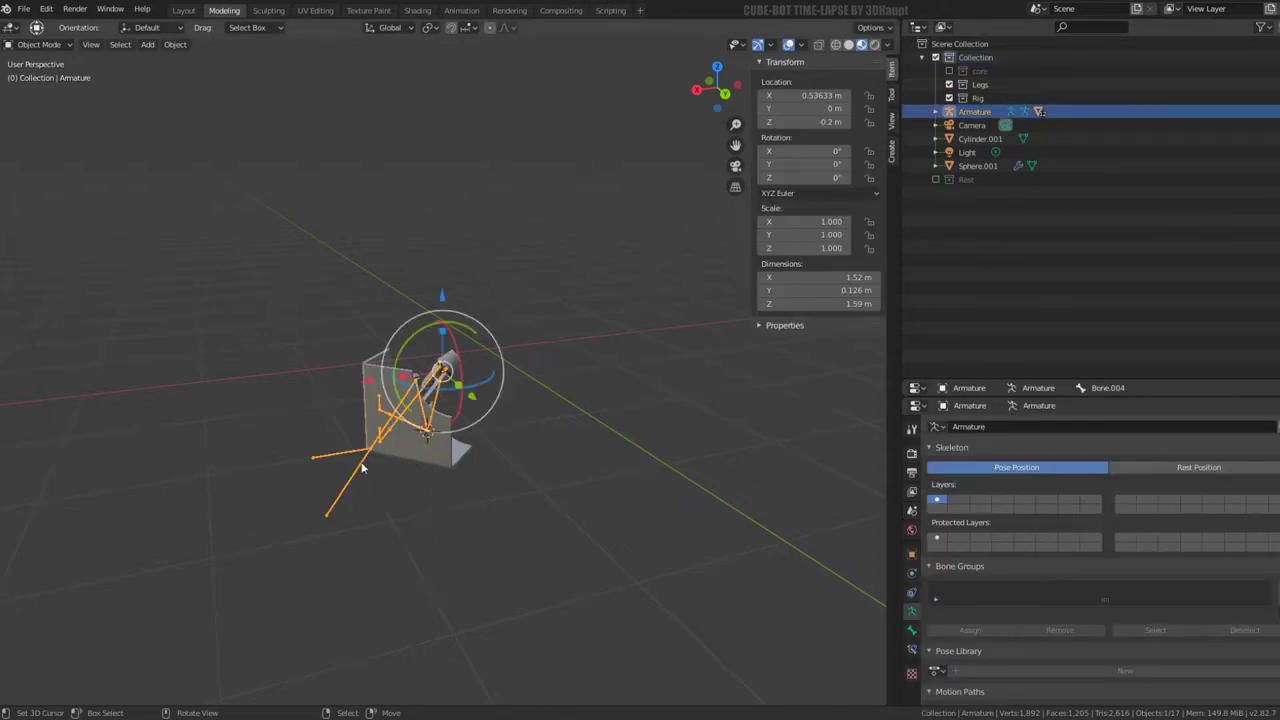
Move the leg armature into the Rig collection and hide Rig and Legs
key("m")
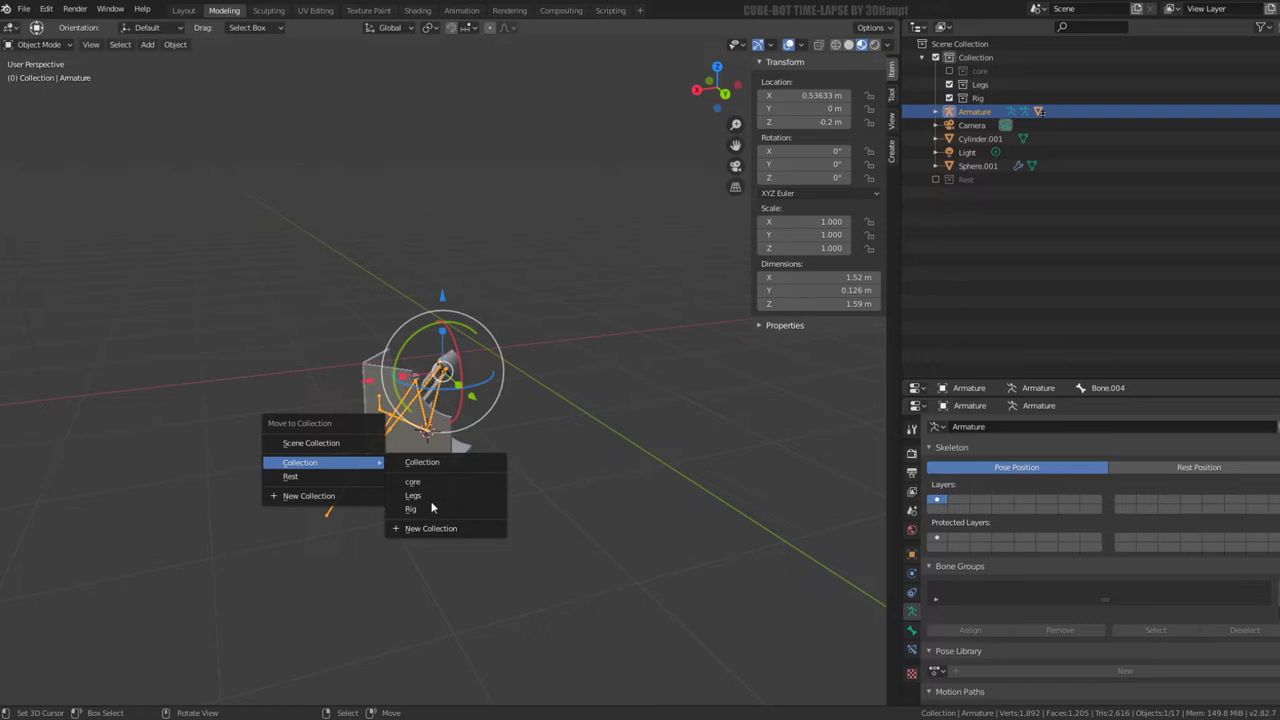
left_click(432, 508)
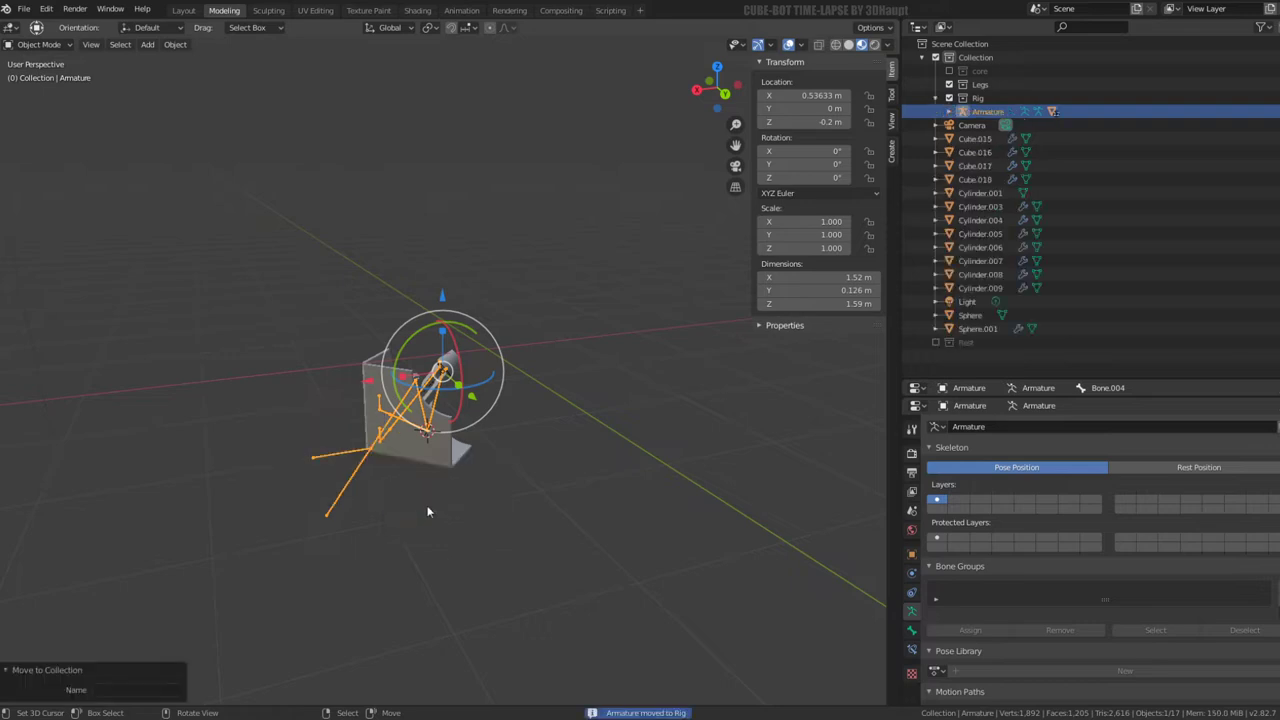
left_click(936, 99)
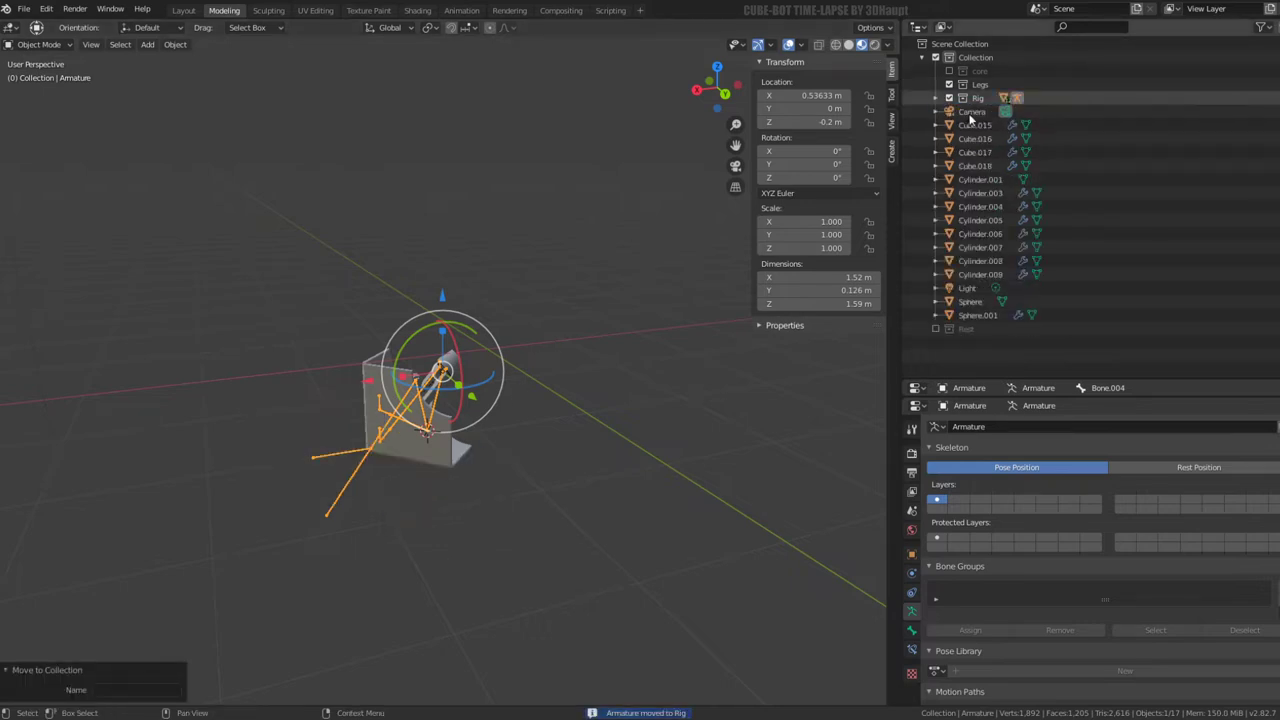
left_click(970, 112)
scroll(578, 336, "up", 3)
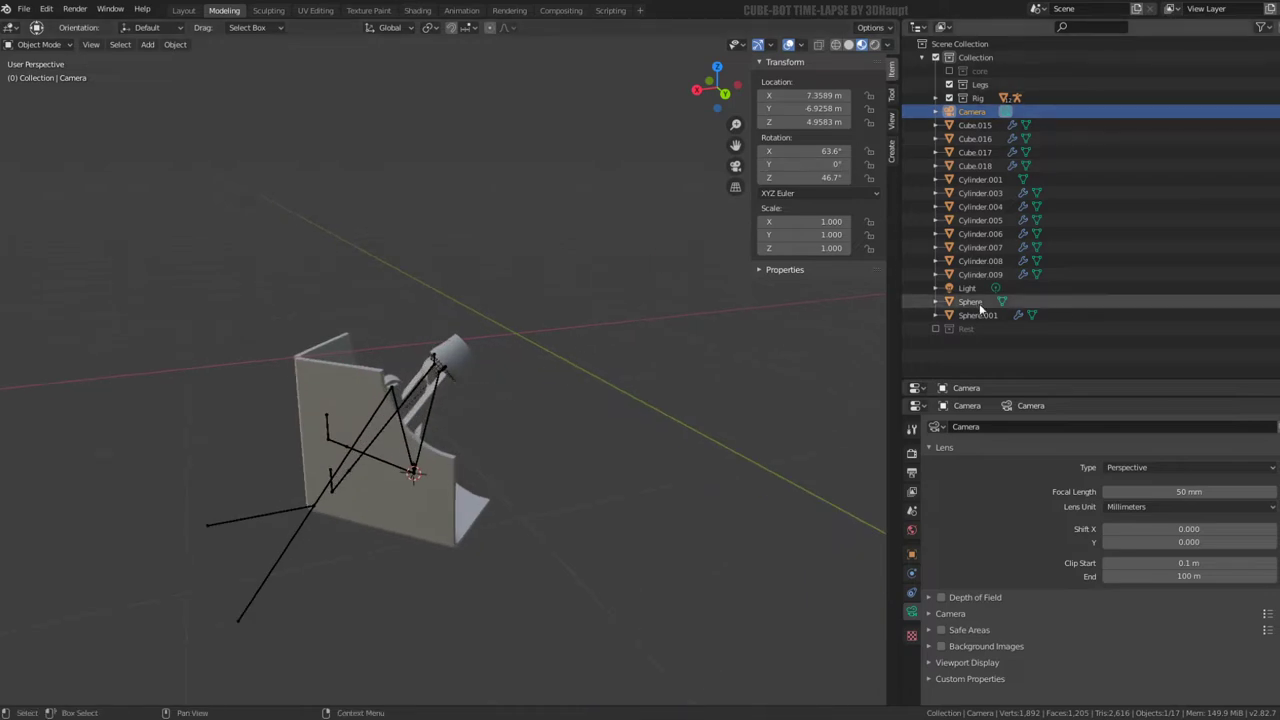
left_click_drag(950, 98, 950, 86)
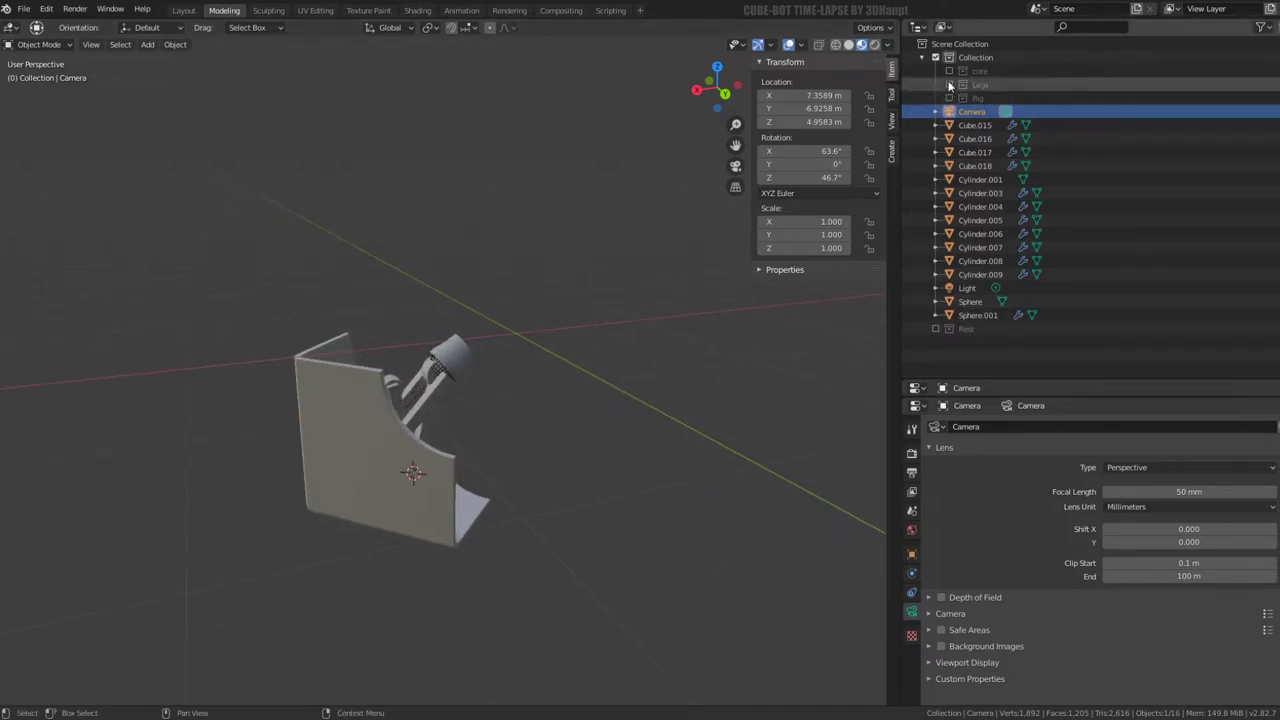
Delete the camera and the light from the scene
mouse_move(474, 294)
middle_mouse_down()
mouse_move(394, 189)
mouse_move(429, 226)
mouse_move(500, 250)
mouse_move(517, 346)
mouse_move(445, 360)
middle_mouse_up()
left_click(445, 358)
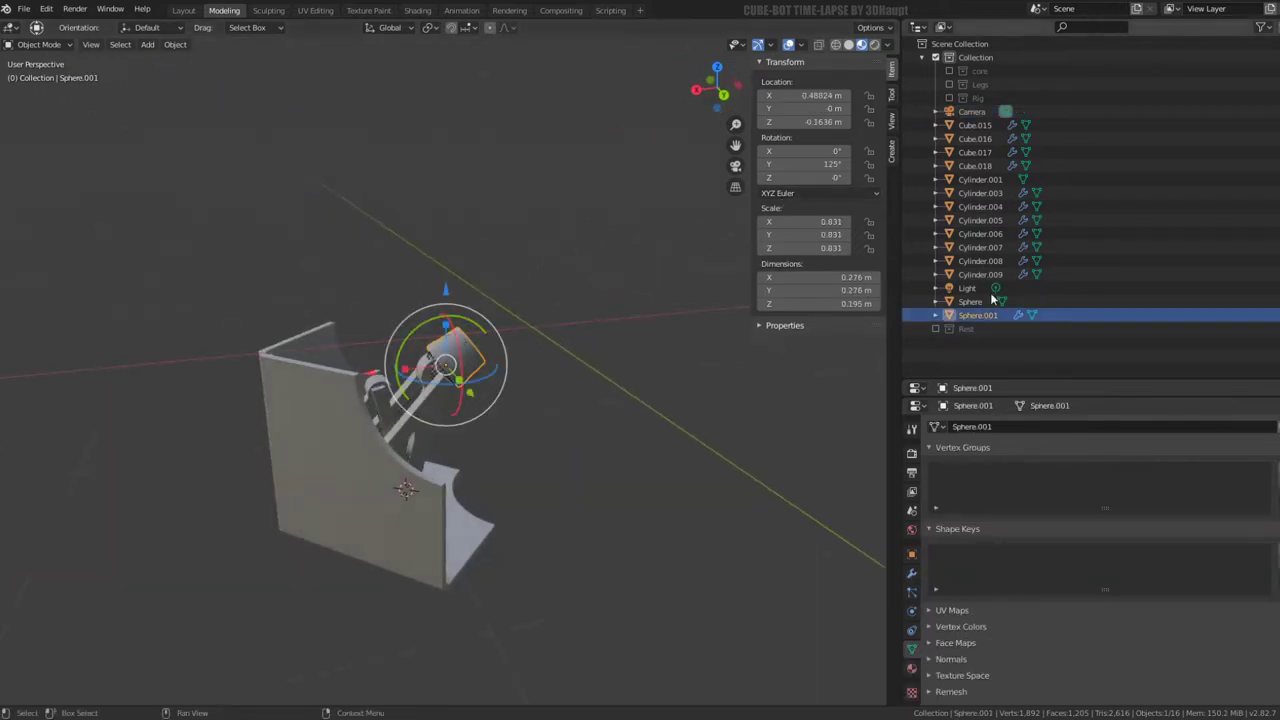
left_click(980, 113)
scroll(545, 185, "down", 3)
scroll(545, 189, "down", 3)
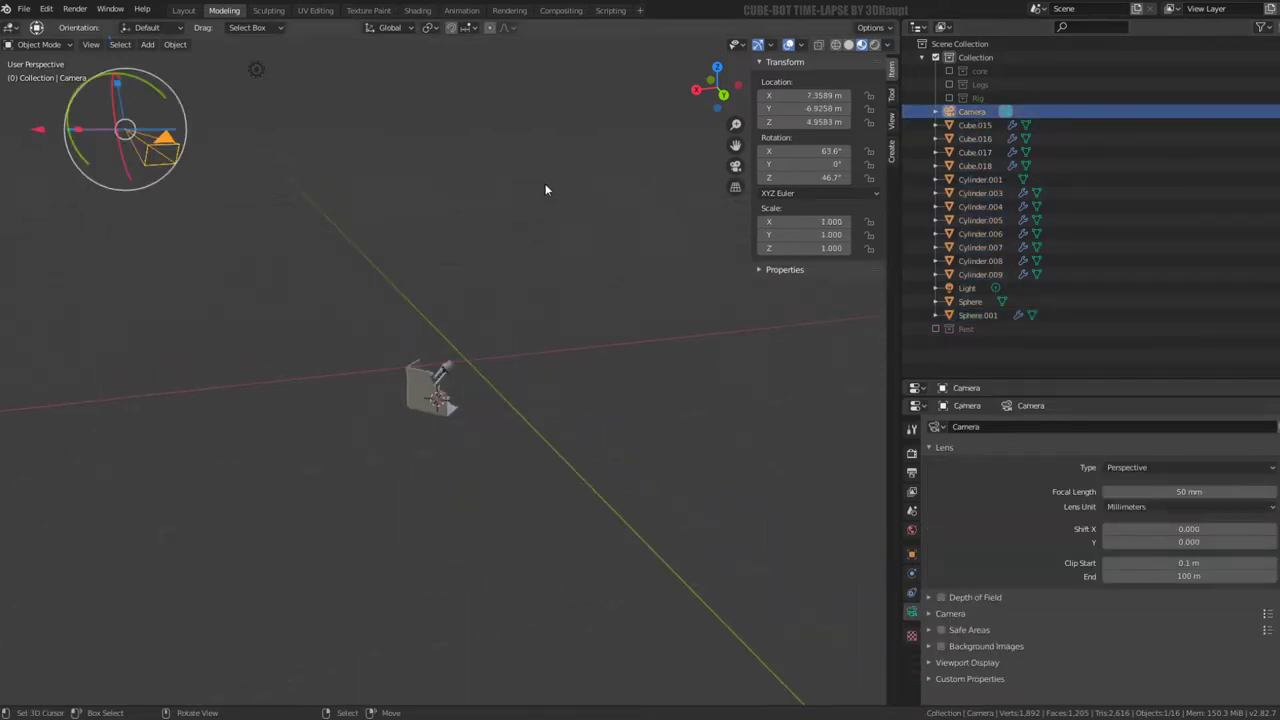
key("Delete")
left_click(298, 134)
key("Delete")
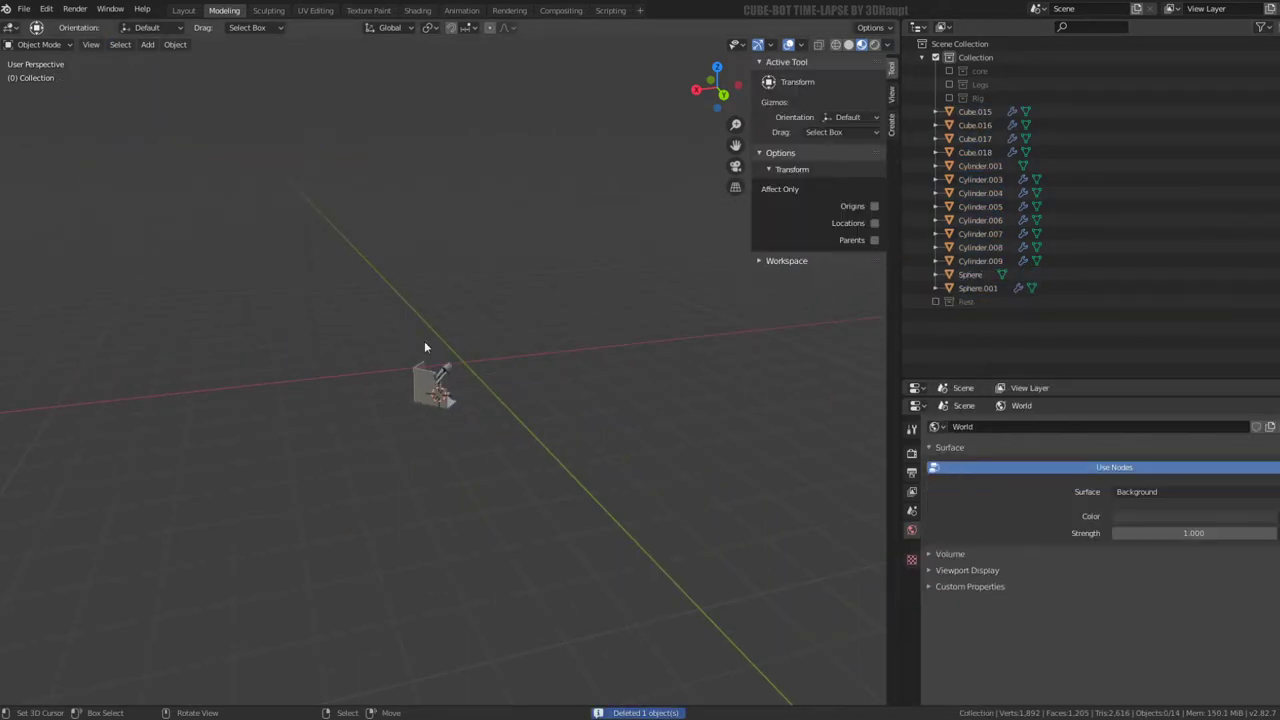
Put all leg parts, including Cylinder.003 and Cube.015, into the visible Legs collection
scroll(424, 341, "up", 5)
left_click(415, 478)
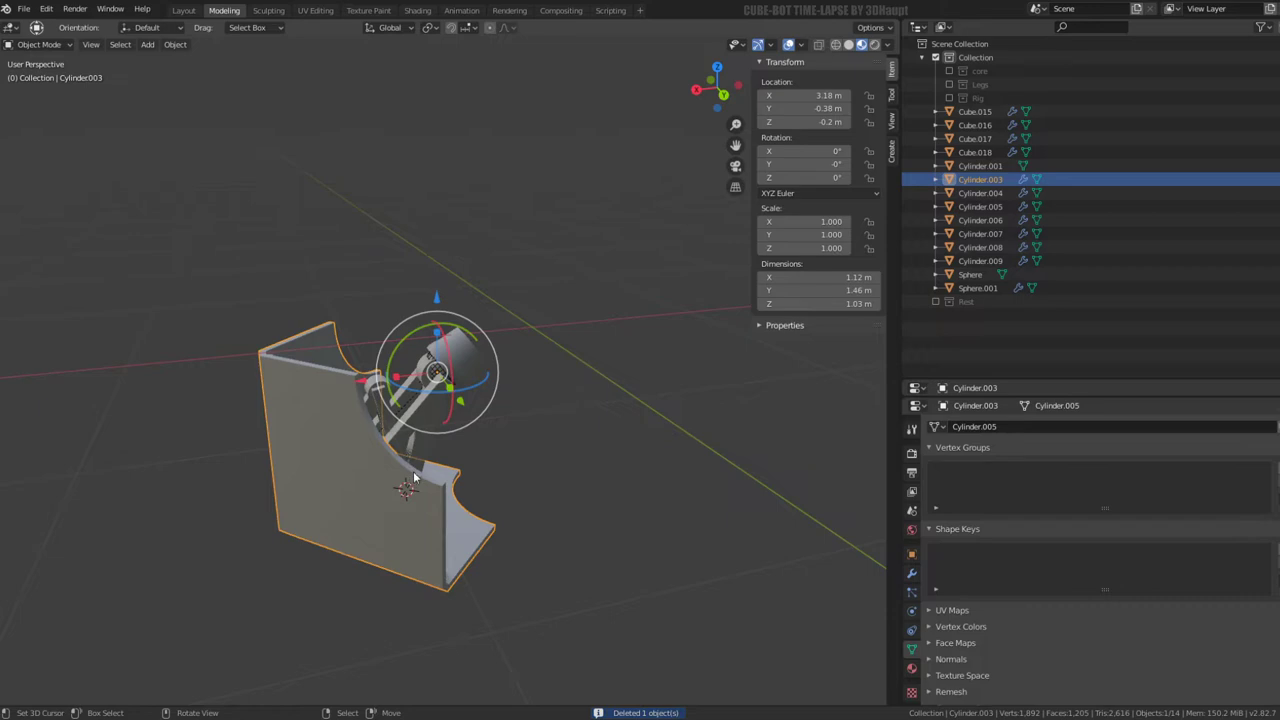
left_click(976, 111)
left_click(992, 286, "shift")
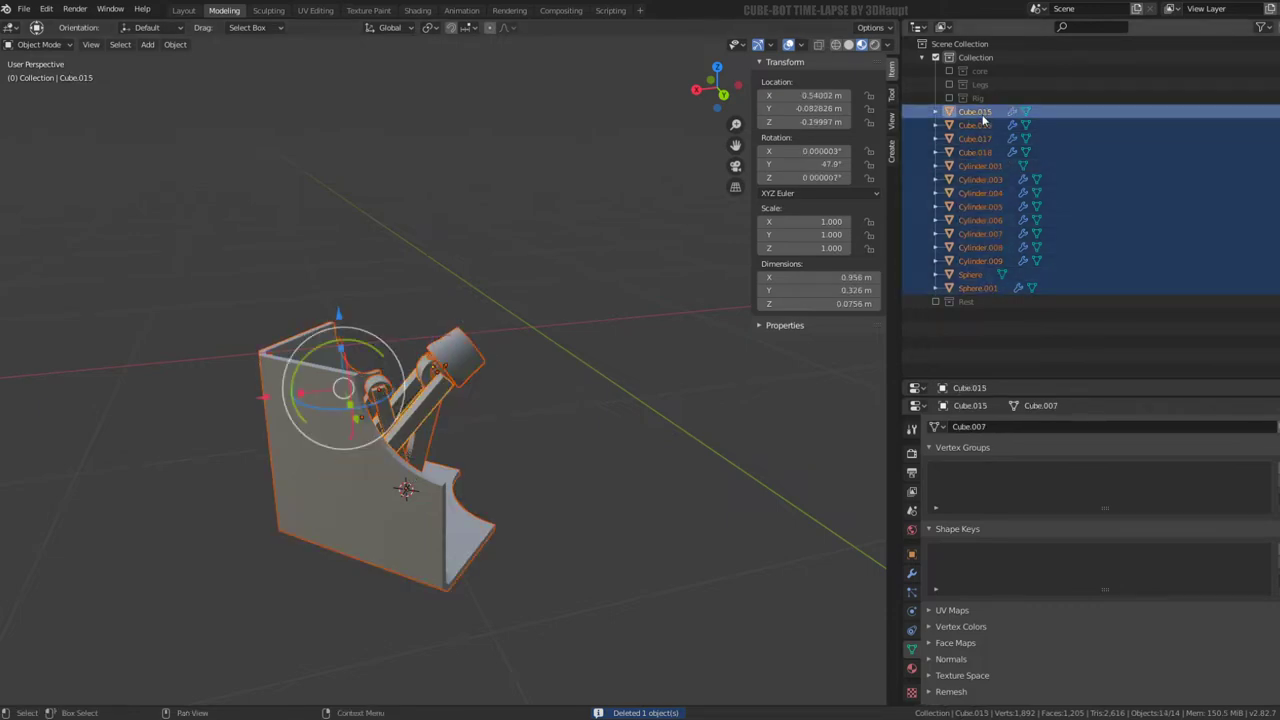
left_click_drag(978, 113, 988, 94)
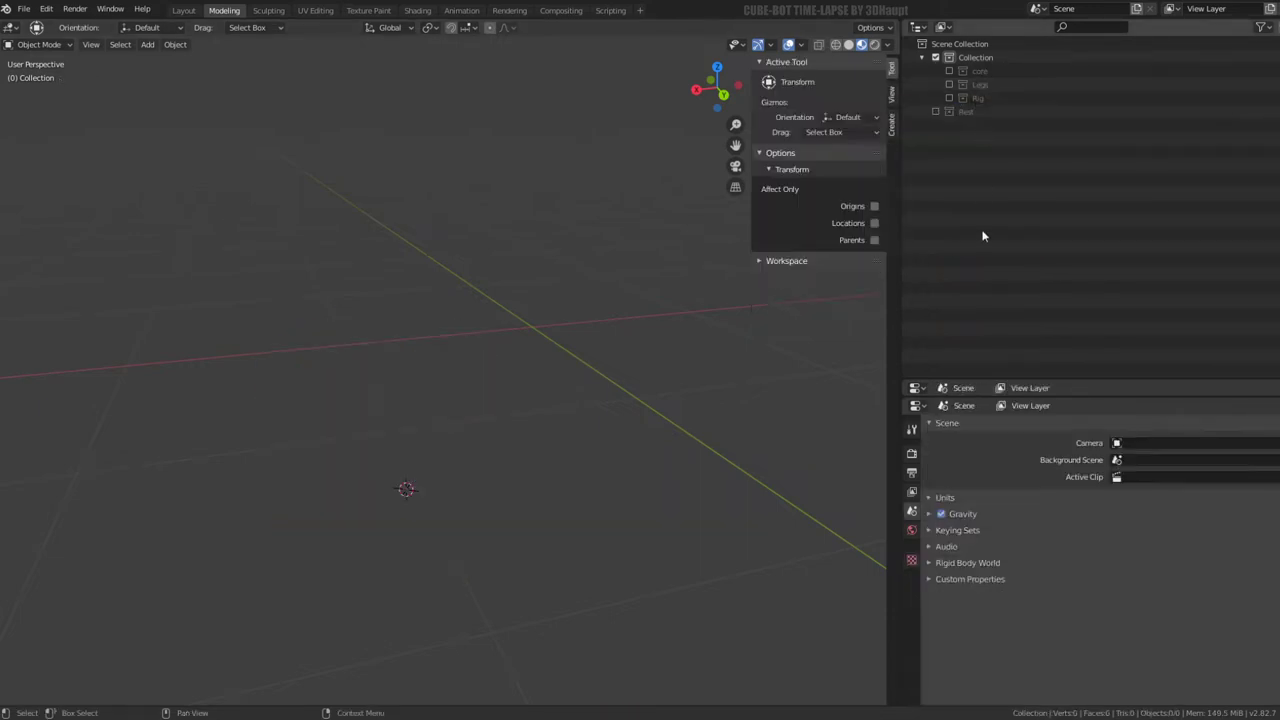
left_click(950, 84)
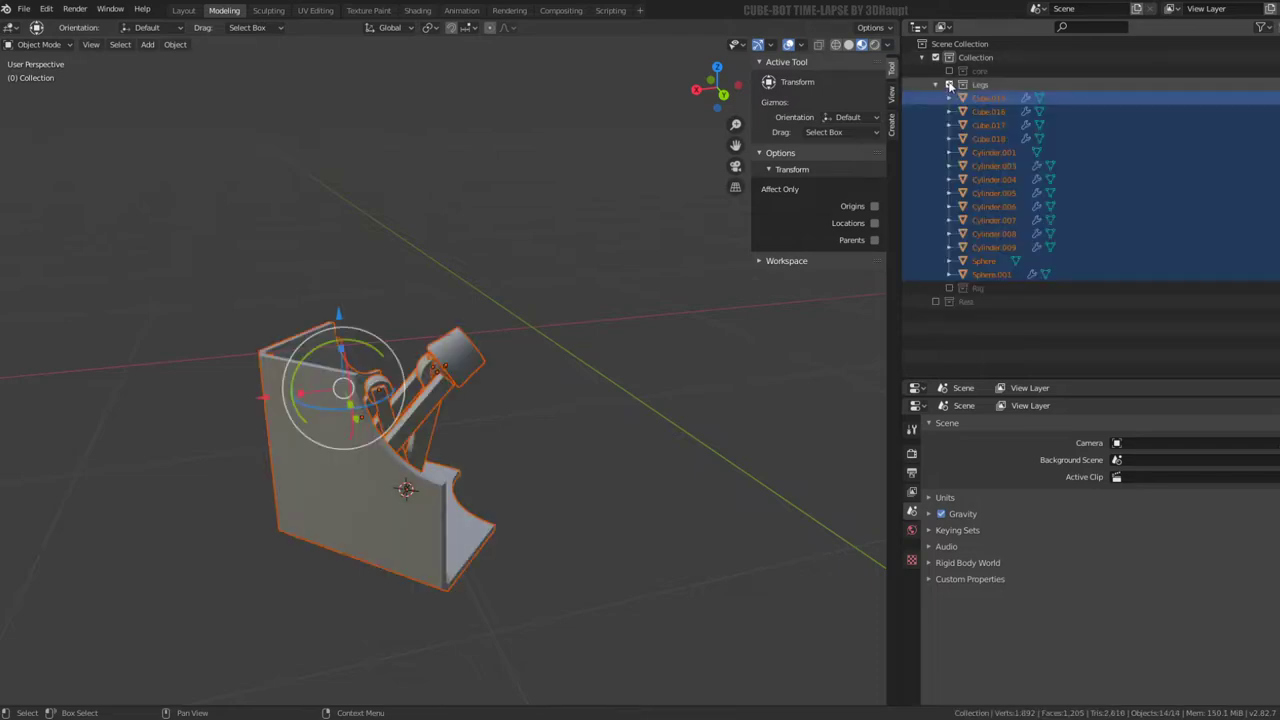
left_click(936, 84)
Briefly show the Rig collection to check the armature, then hide it again
left_click(949, 98)
middle_click_drag(430, 360, 502, 313)
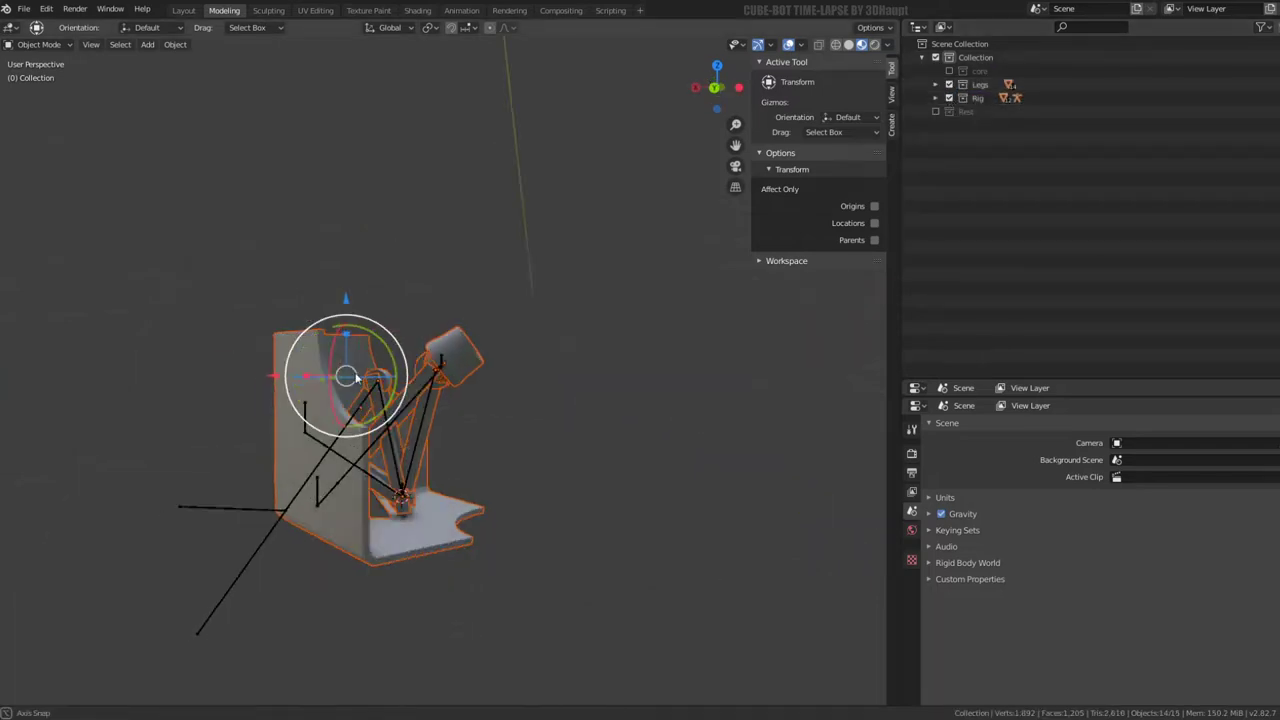
left_click(949, 98)
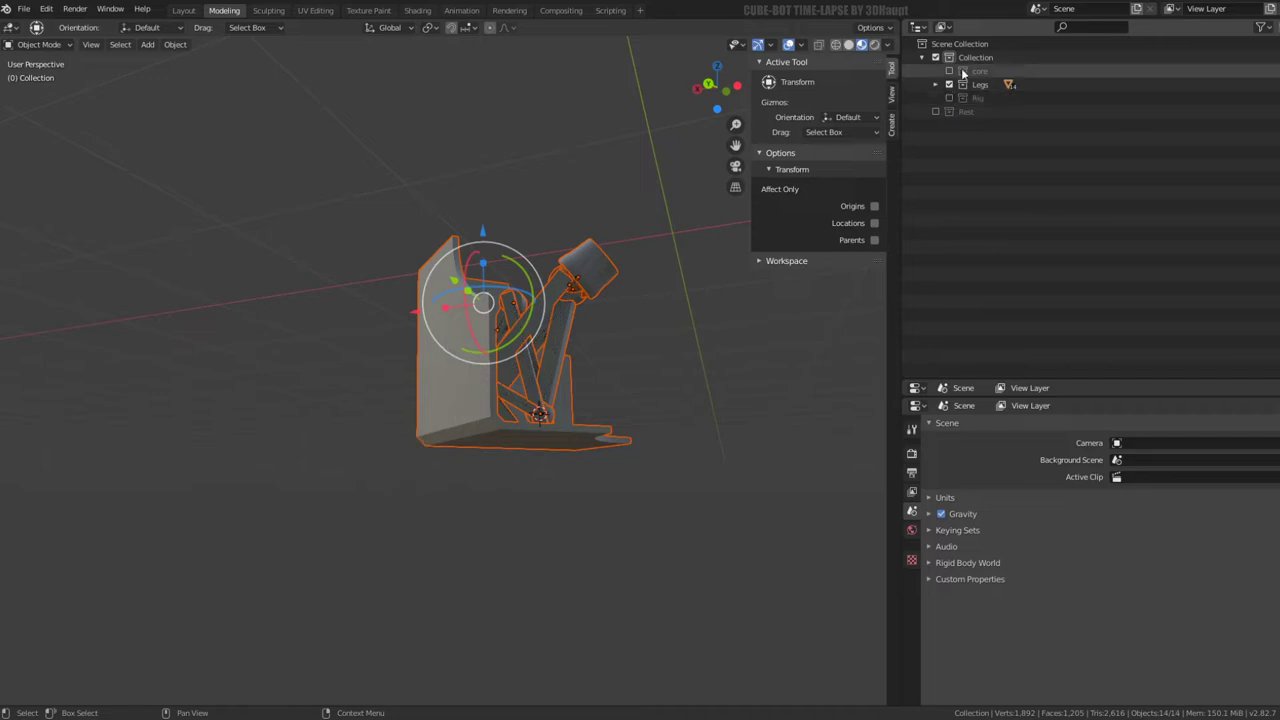
left_click(978, 58)
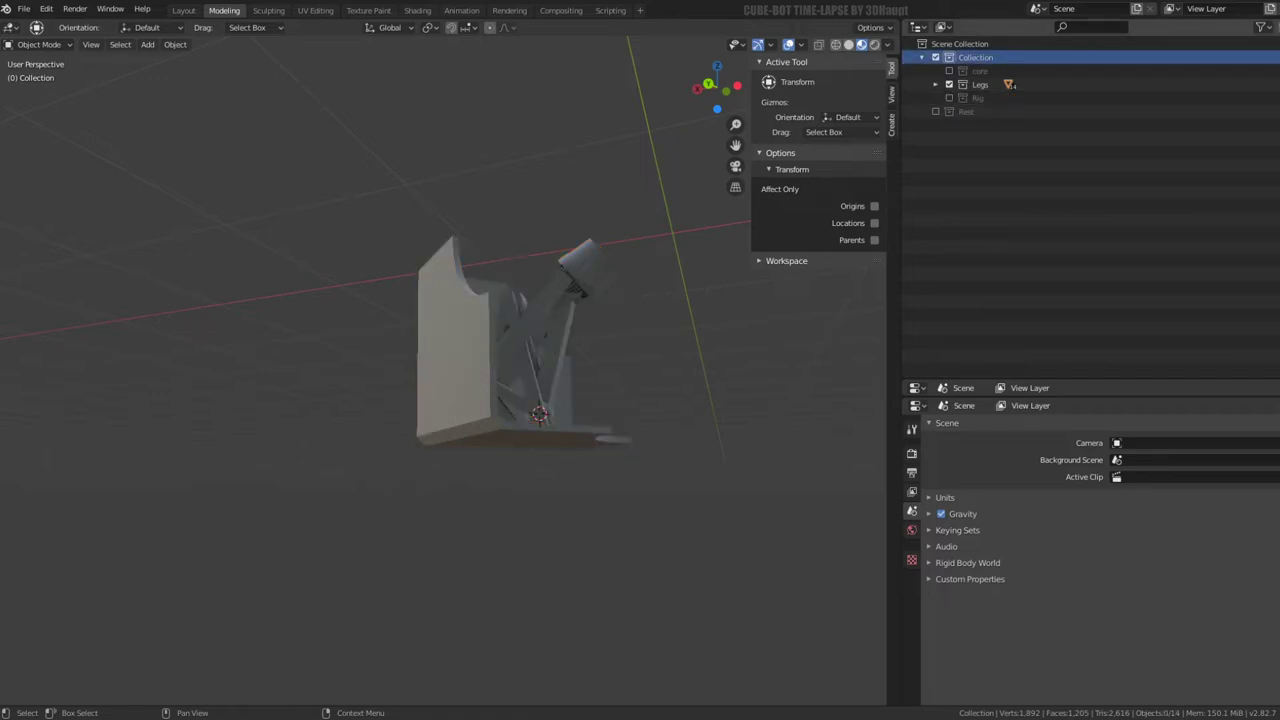
Add a fourth collection under Collection and name it main_rig, fixing the mistyped 'main_rigg'
key("c")
double_click(1012, 111)
type("main_ri")
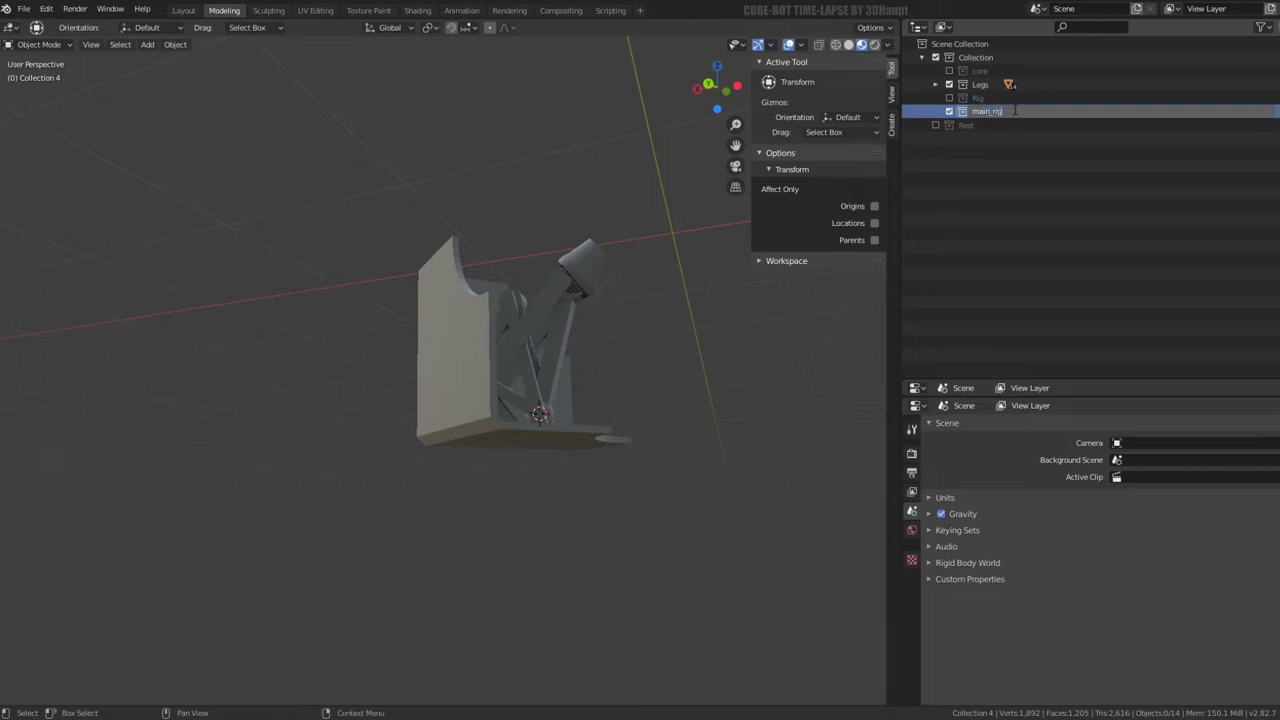
type("g")
key("Return")
scroll(594, 222, "up", 3)
mouse_move(594, 222)
middle_mouse_down()
mouse_move(513, 250)
mouse_move(600, 230)
middle_mouse_up()
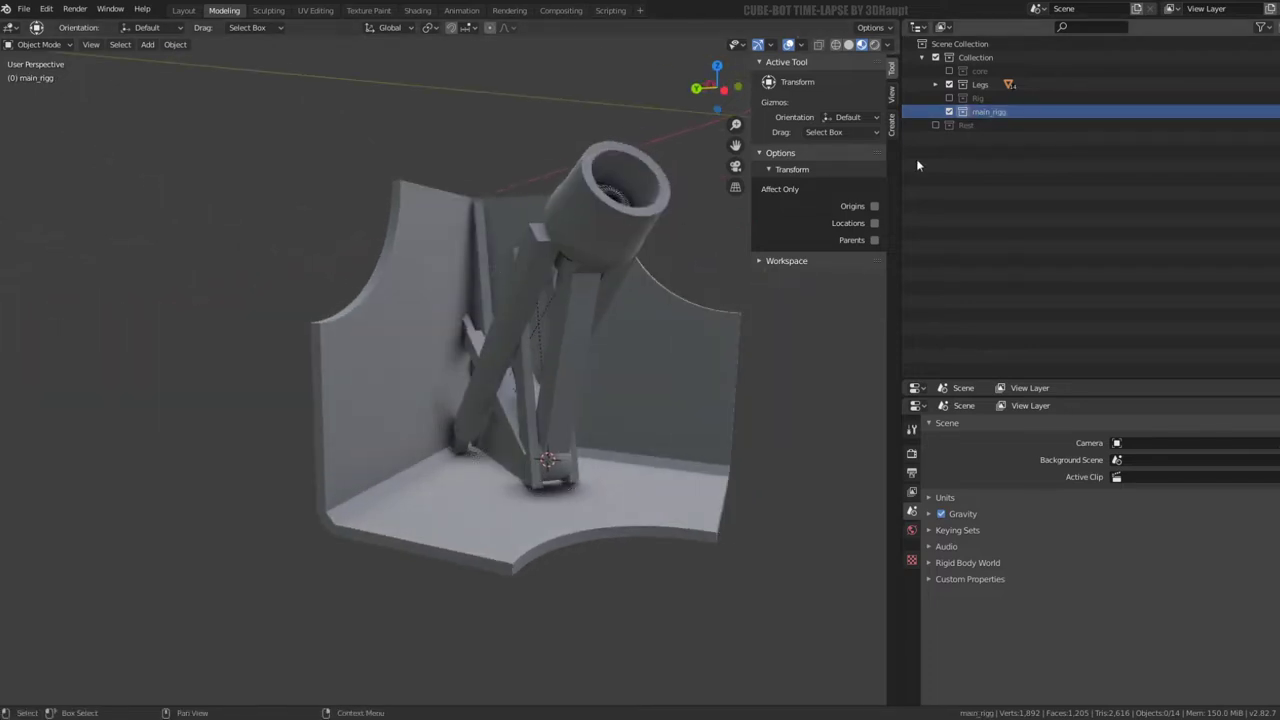
key("ctrl+z")
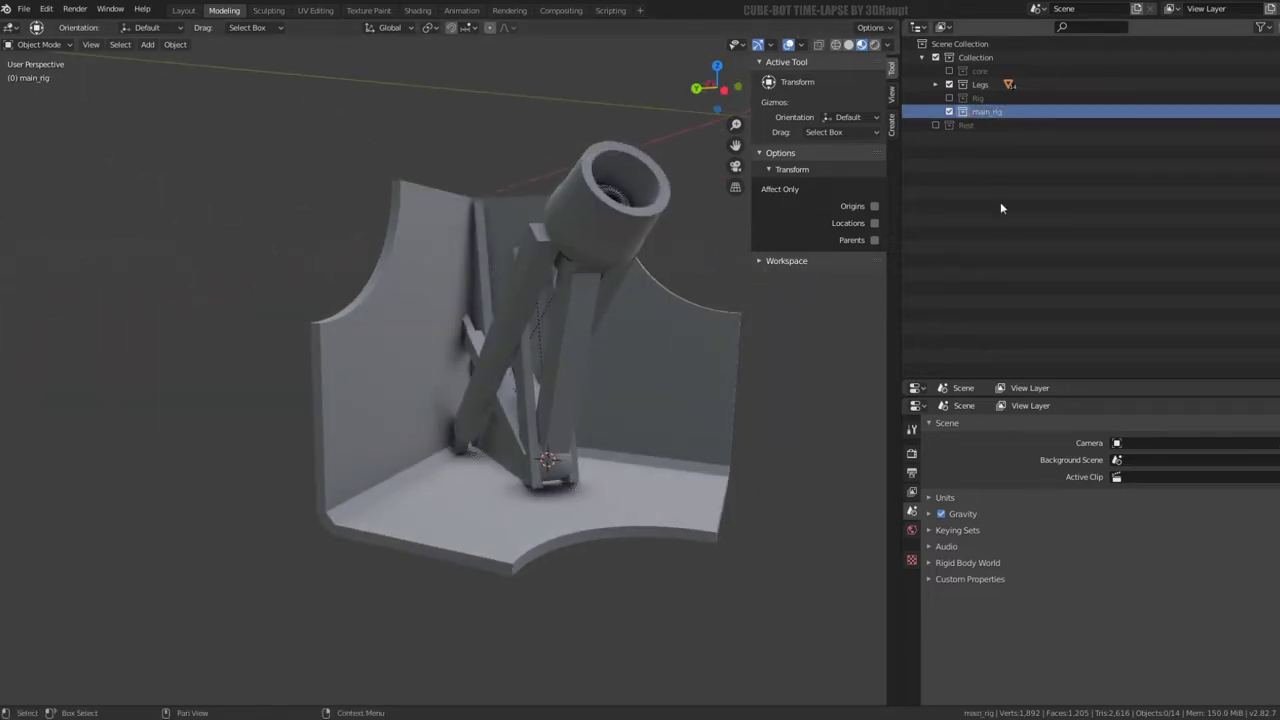
mouse_move(448, 269)
middle_mouse_down()
mouse_move(547, 285)
mouse_move(443, 209)
mouse_move(505, 290)
middle_mouse_up()
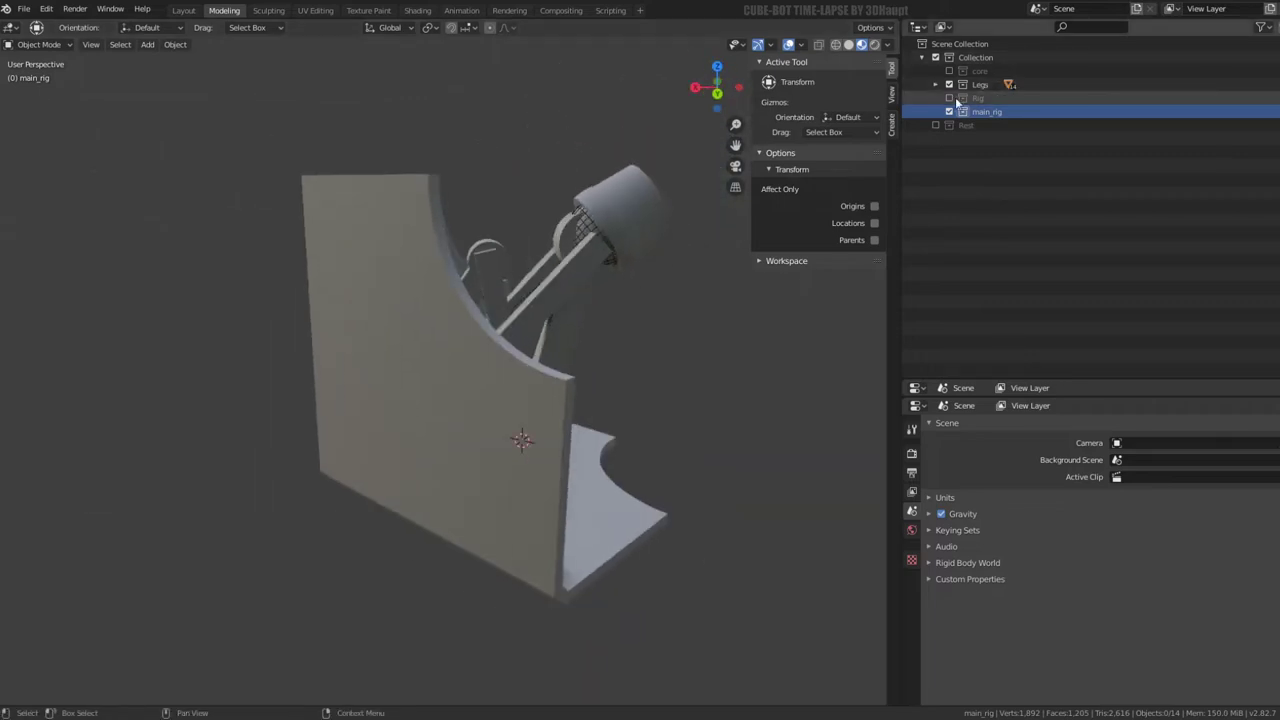
Show the Rig collection and try resetting Cylinder.006's location, then undo it
left_click(950, 97)
middle_click_drag(580, 280, 488, 296)
left_click(490, 298)
left_click(492, 304)
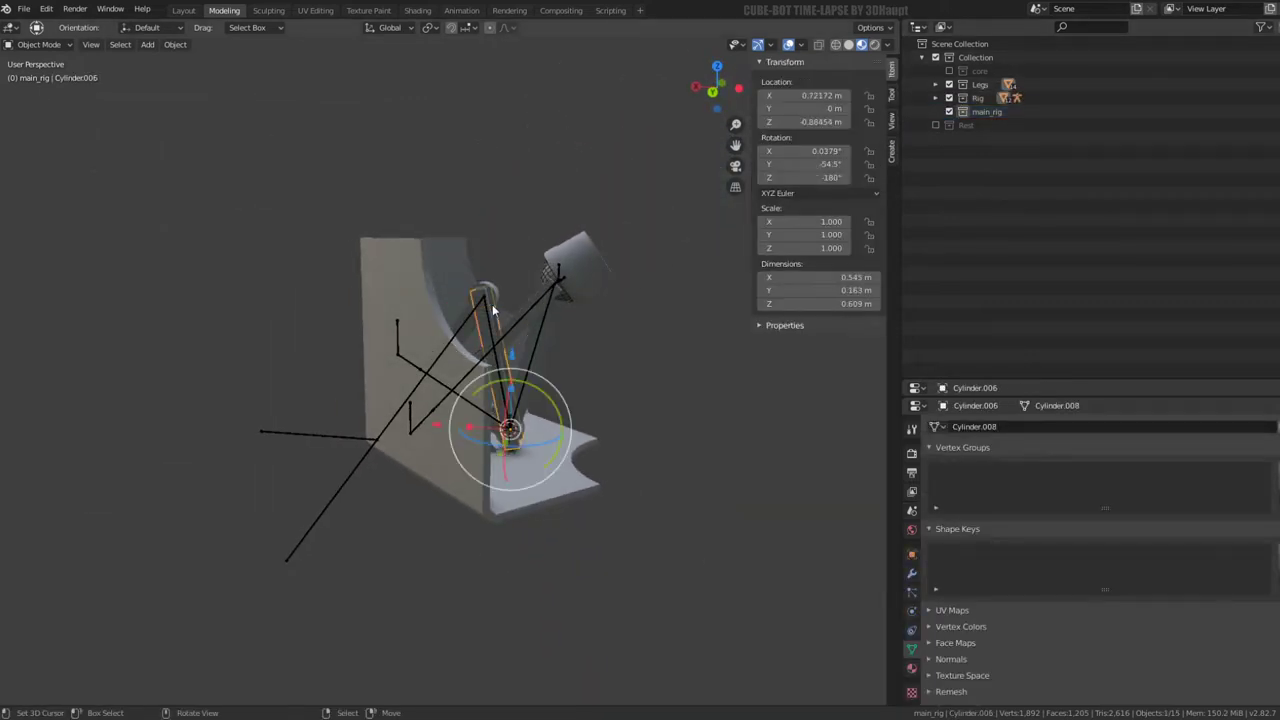
key("alt+g")
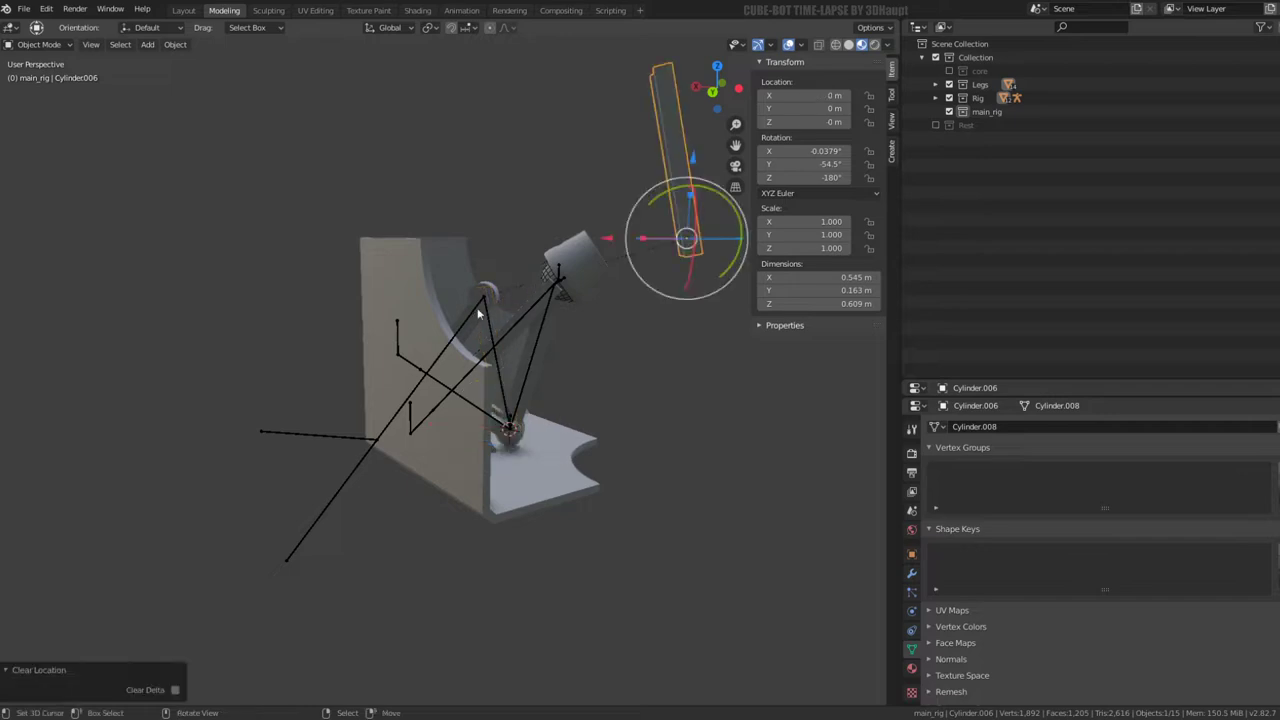
key("ctrl+z")
scroll(510, 300, "down", 2)
mouse_move(510, 300)
middle_mouse_down()
mouse_move(532, 303)
mouse_move(503, 323)
middle_mouse_up()
Box-select the leg mesh and its armature and view them from Top (Numpad 7)
key("a")
scroll(503, 323, "down", 3)
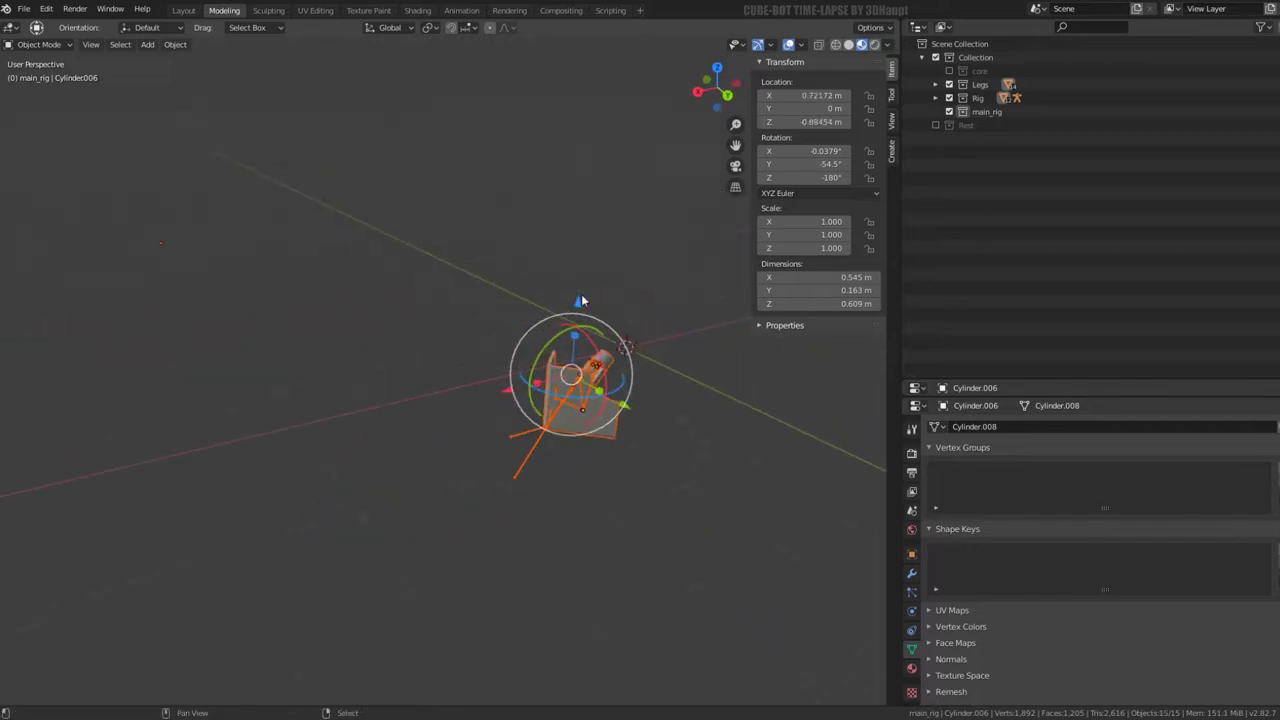
scroll(564, 278, "up", 3)
scroll(437, 300, "up", 4)
mouse_move(437, 300)
middle_mouse_down()
mouse_move(371, 229)
mouse_move(471, 209)
mouse_move(405, 267)
mouse_move(589, 314)
mouse_move(540, 291)
mouse_move(540, 240)
mouse_move(545, 306)
middle_mouse_up()
scroll(471, 209, "down", 4)
scroll(457, 393, "up", 1)
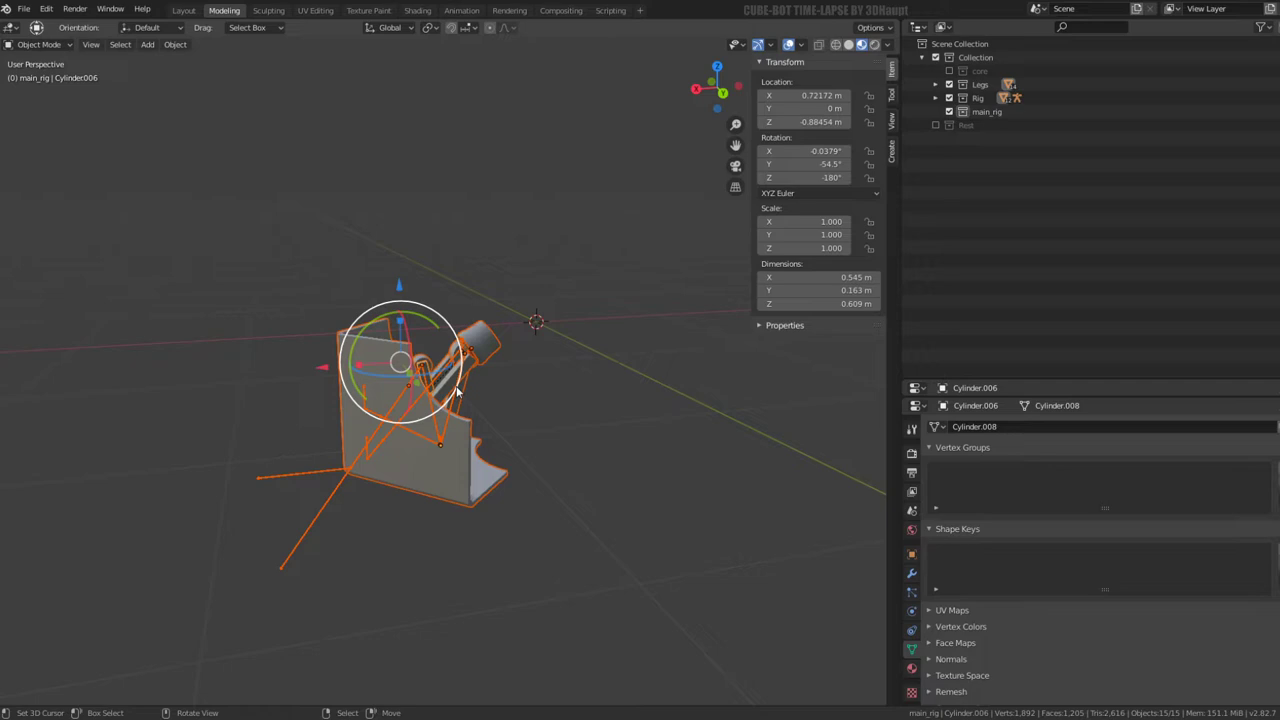
left_click(443, 452)
left_click_drag(496, 522, 234, 286)
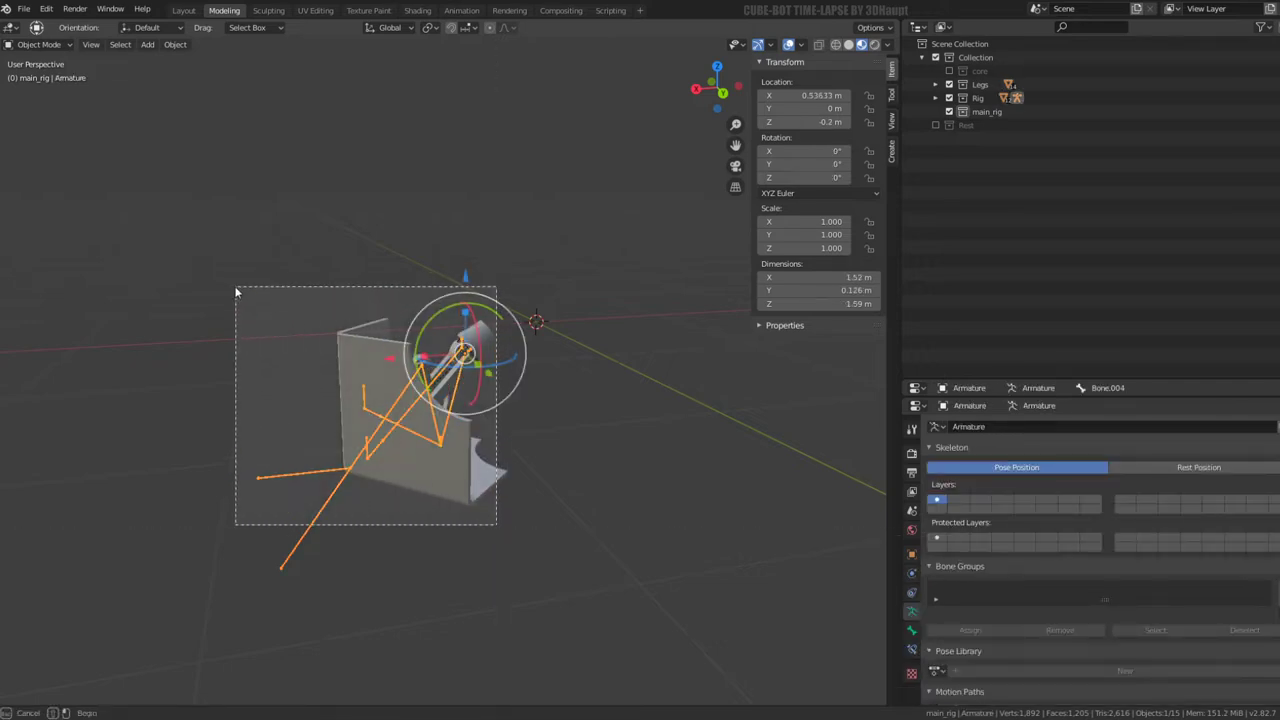
mouse_move(404, 279)
middle_mouse_down()
mouse_move(388, 376)
mouse_move(380, 338)
middle_mouse_up()
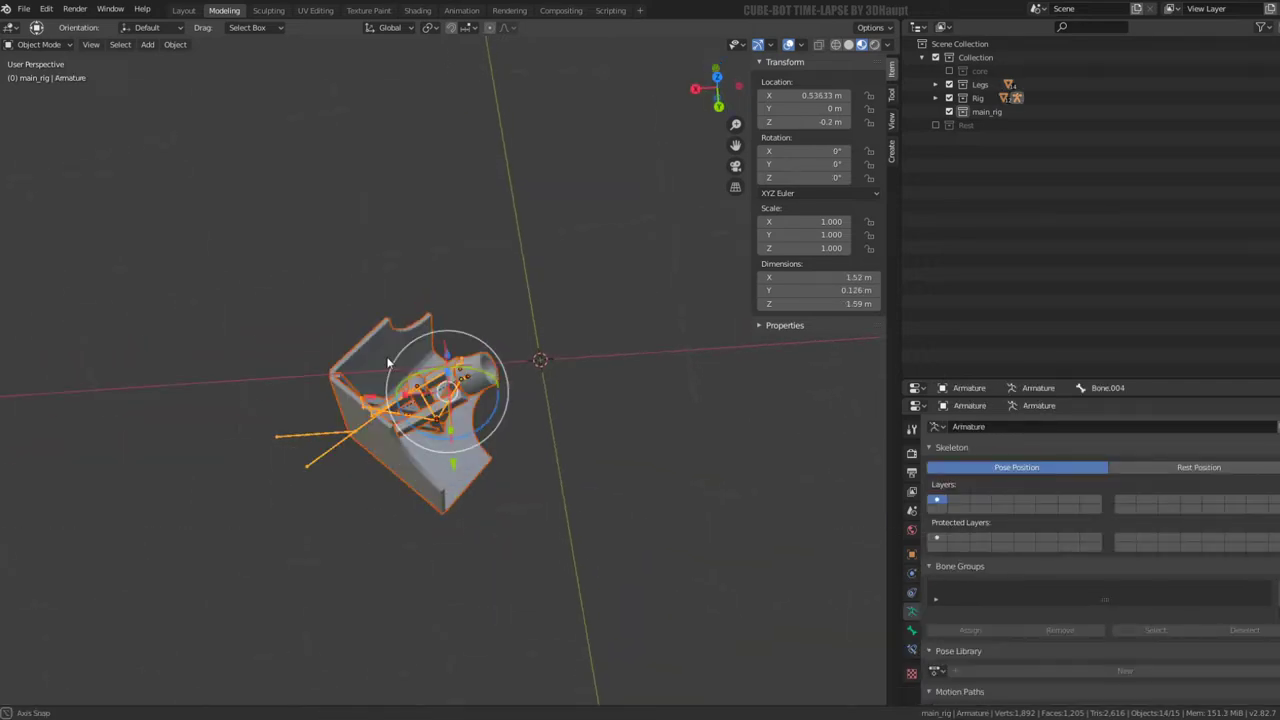
key("KP_7")
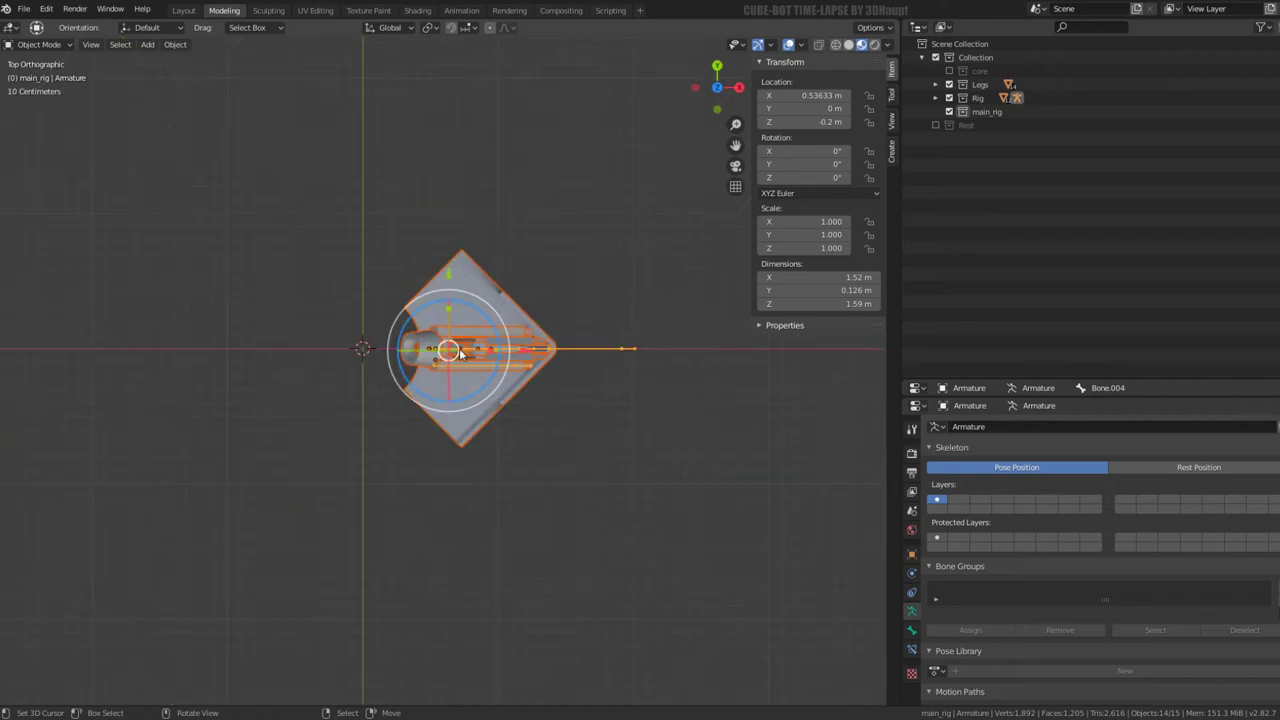
middle_click_drag(459, 352, 510, 348, "shift")
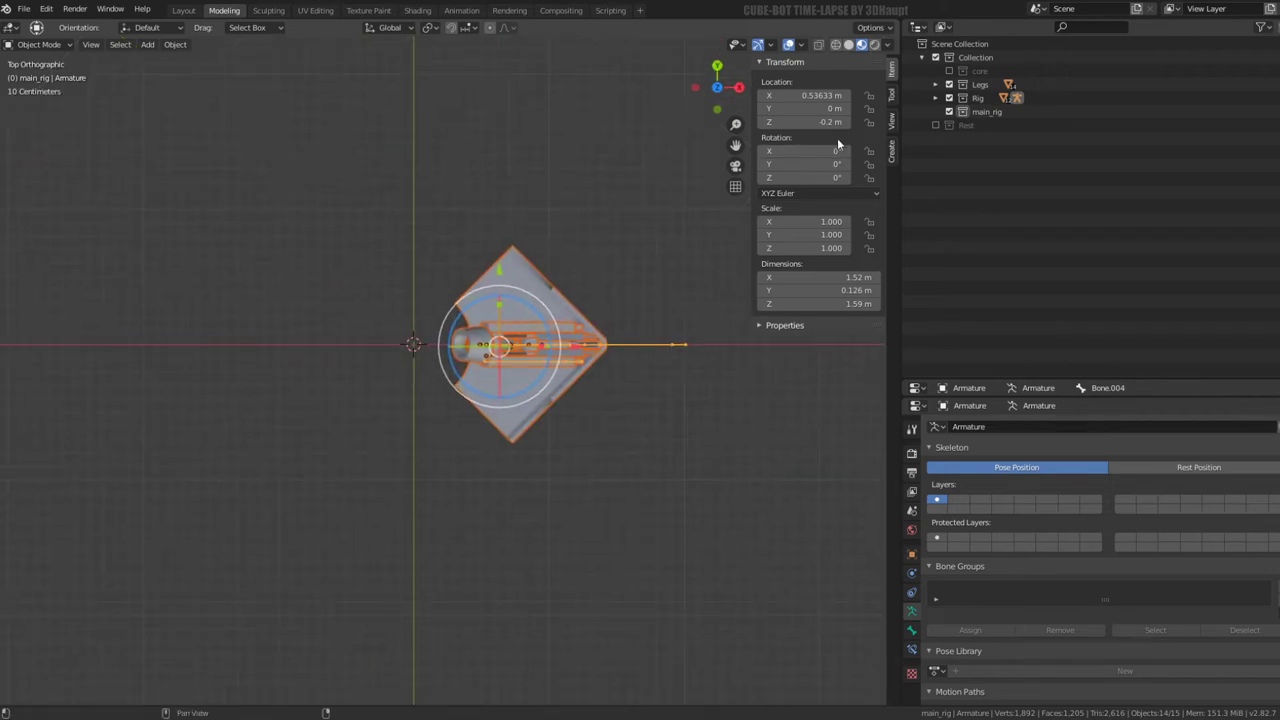
Re-enable the core collection with the leg armature selected, back in Top view
left_click(949, 70)
middle_click_drag(470, 420, 517, 197)
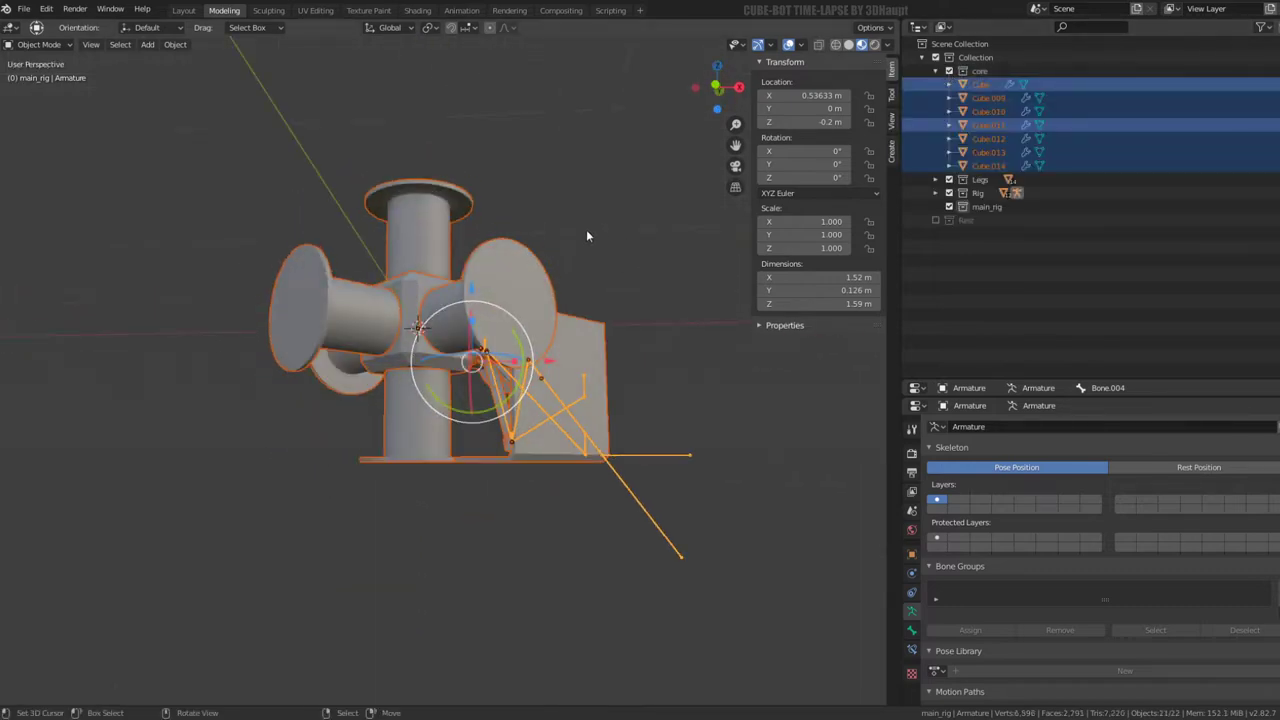
left_click(586, 229)
left_click(949, 70)
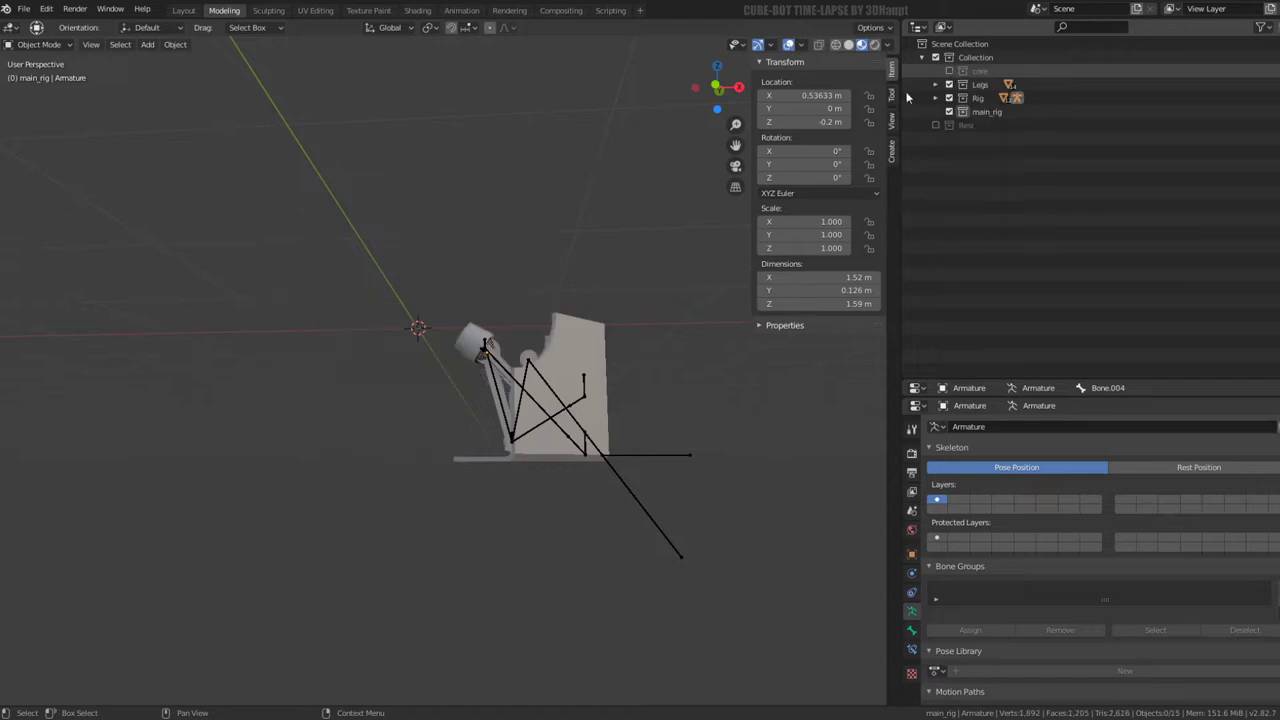
left_click(986, 111)
left_click(949, 71)
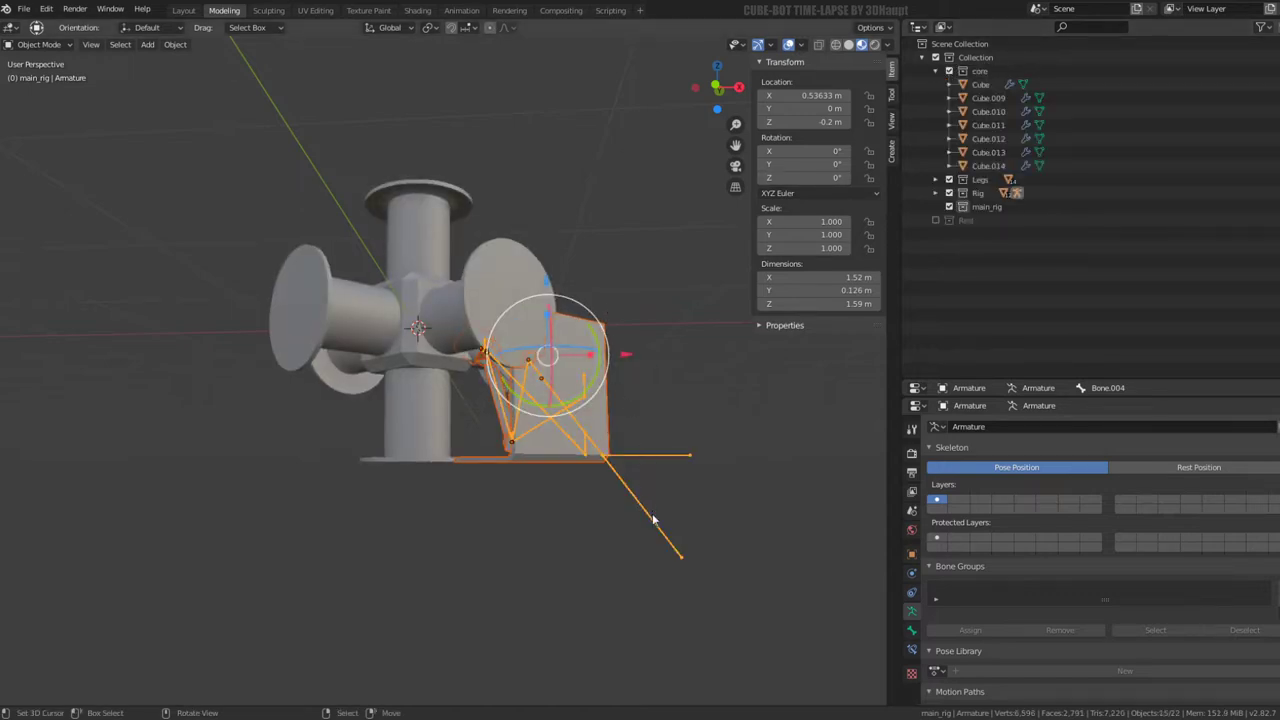
key("g")
key("Escape")
middle_click_drag(352, 133, 357, 677)
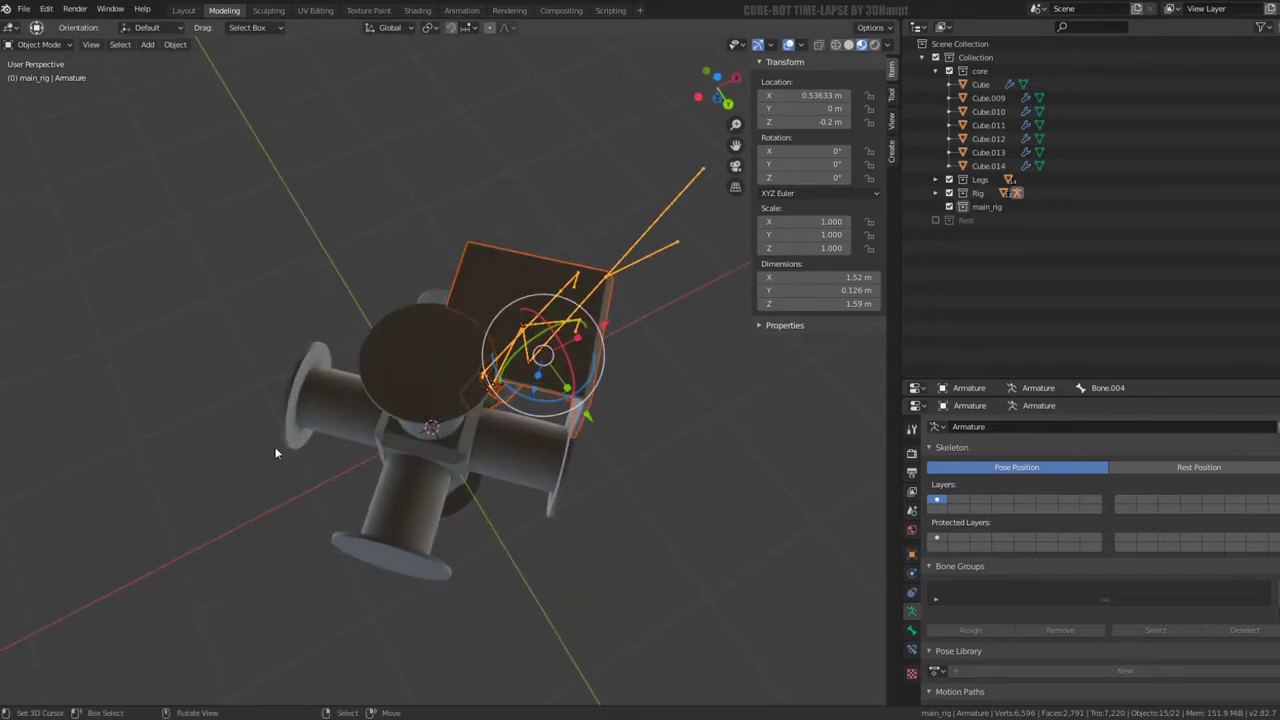
key("KP_7")
middle_click_drag(342, 378, 414, 390)
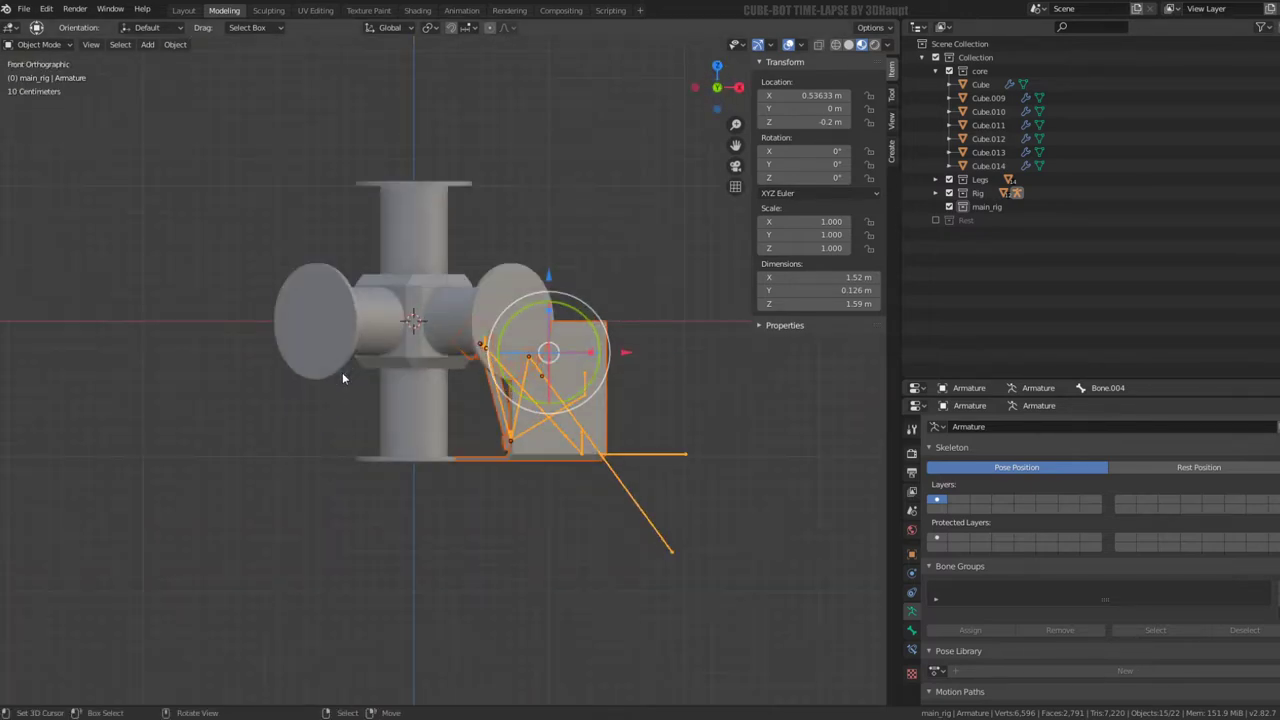
Set the pivot to the 3D cursor and add a linked leg-rig copy rotated 90°
left_click(431, 27)
left_click(456, 58)
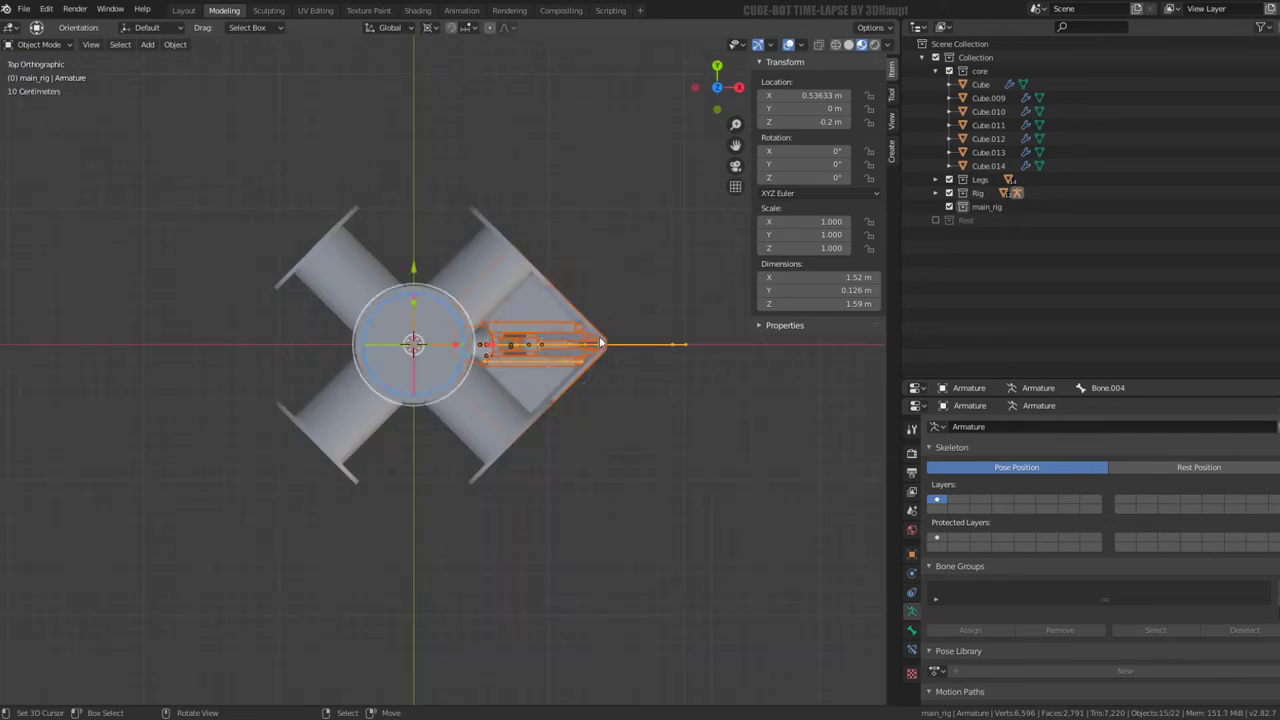
key("alt+d")
key("Escape")
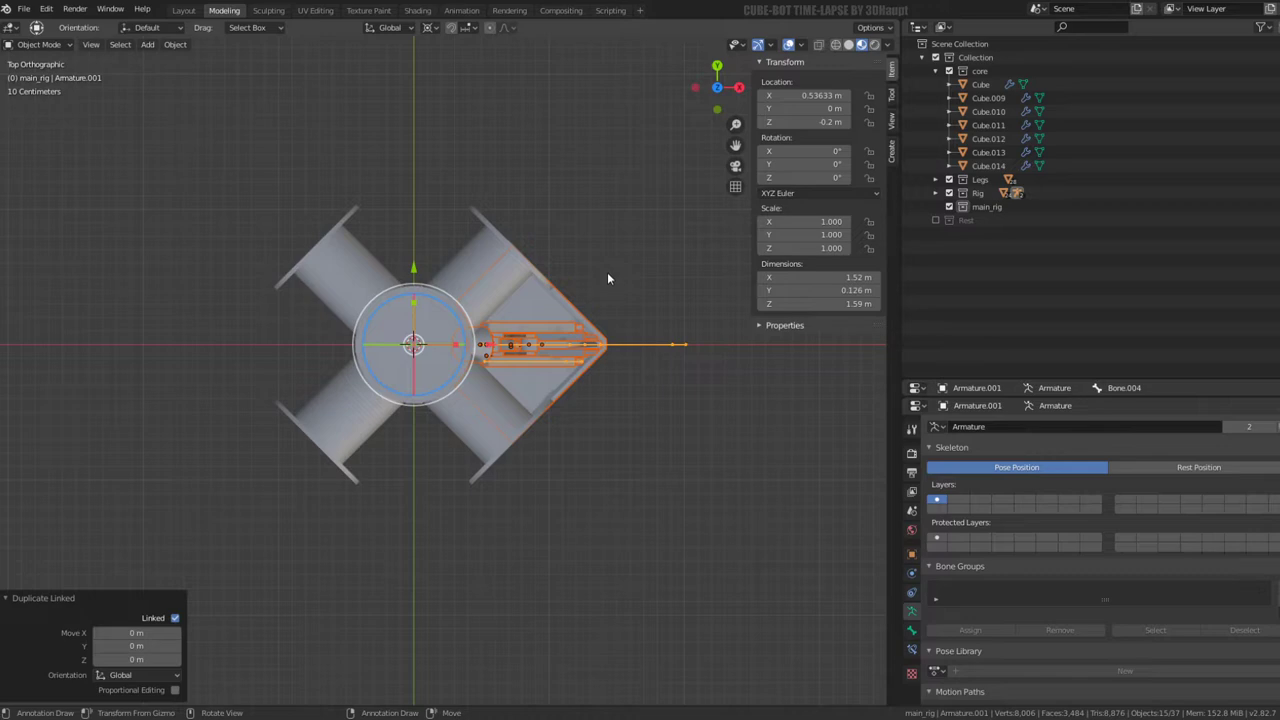
key("r")
left_click(486, 536)
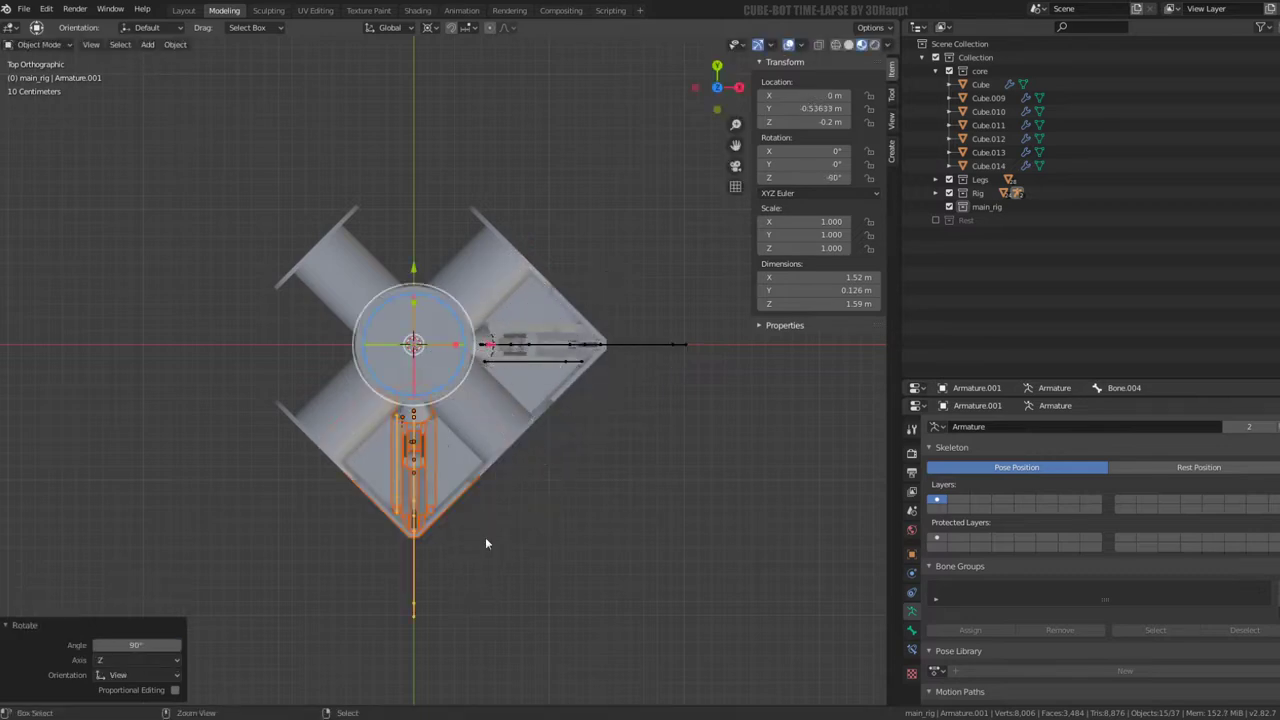
mouse_move(486, 537)
middle_mouse_down()
mouse_move(432, 330)
mouse_move(406, 358)
middle_mouse_up()
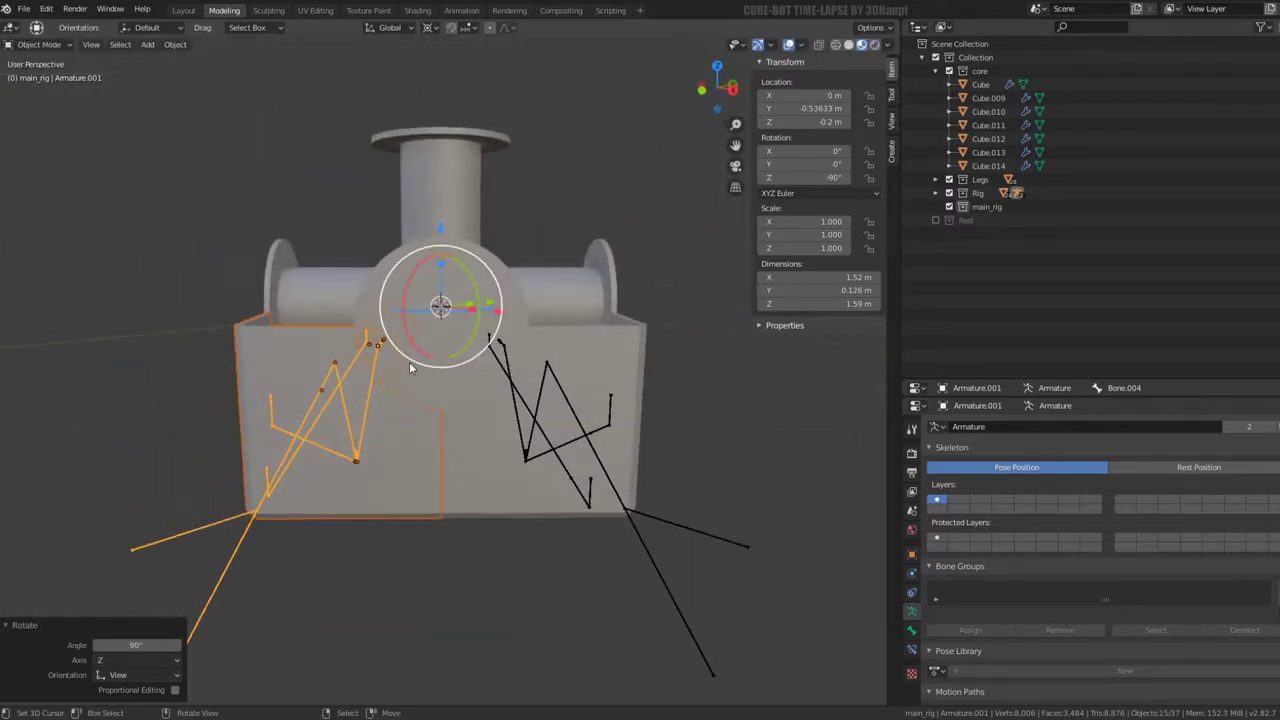
key("KP_7")
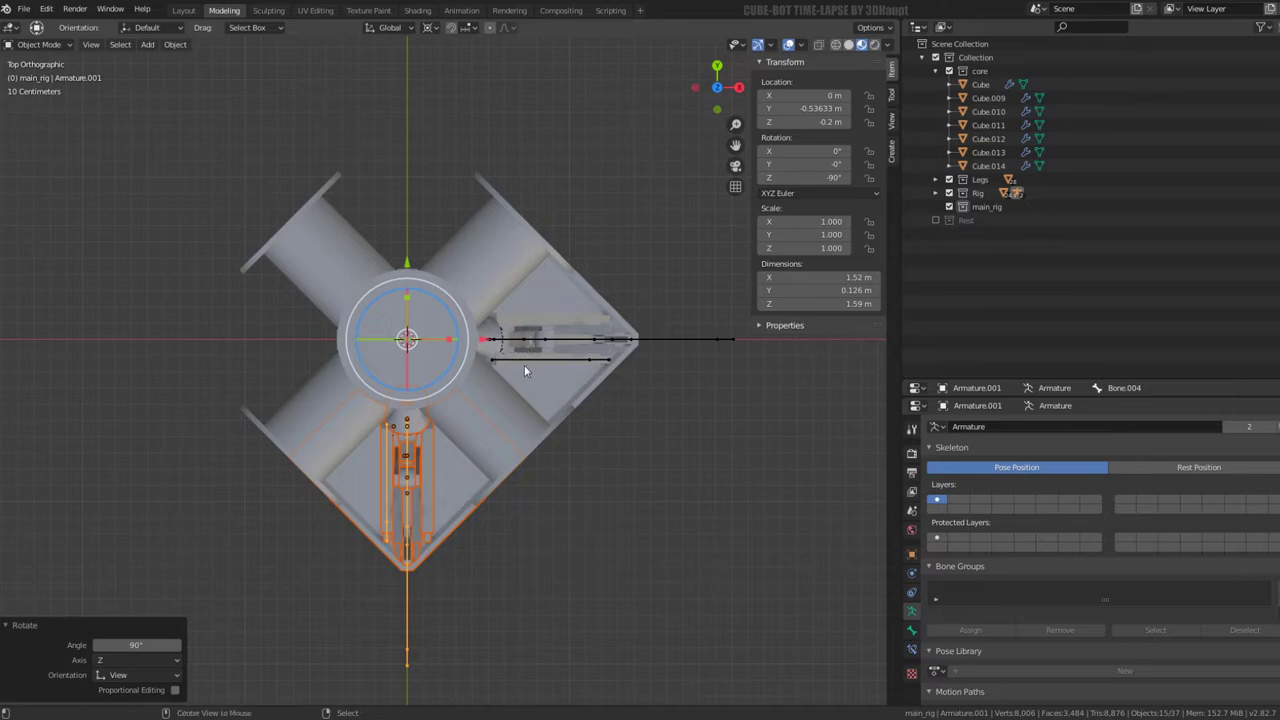
Add a third linked copy rotated 90° to the left, and begin rotating a fourth
key("alt+d")
right_click(539, 313)
key("r")
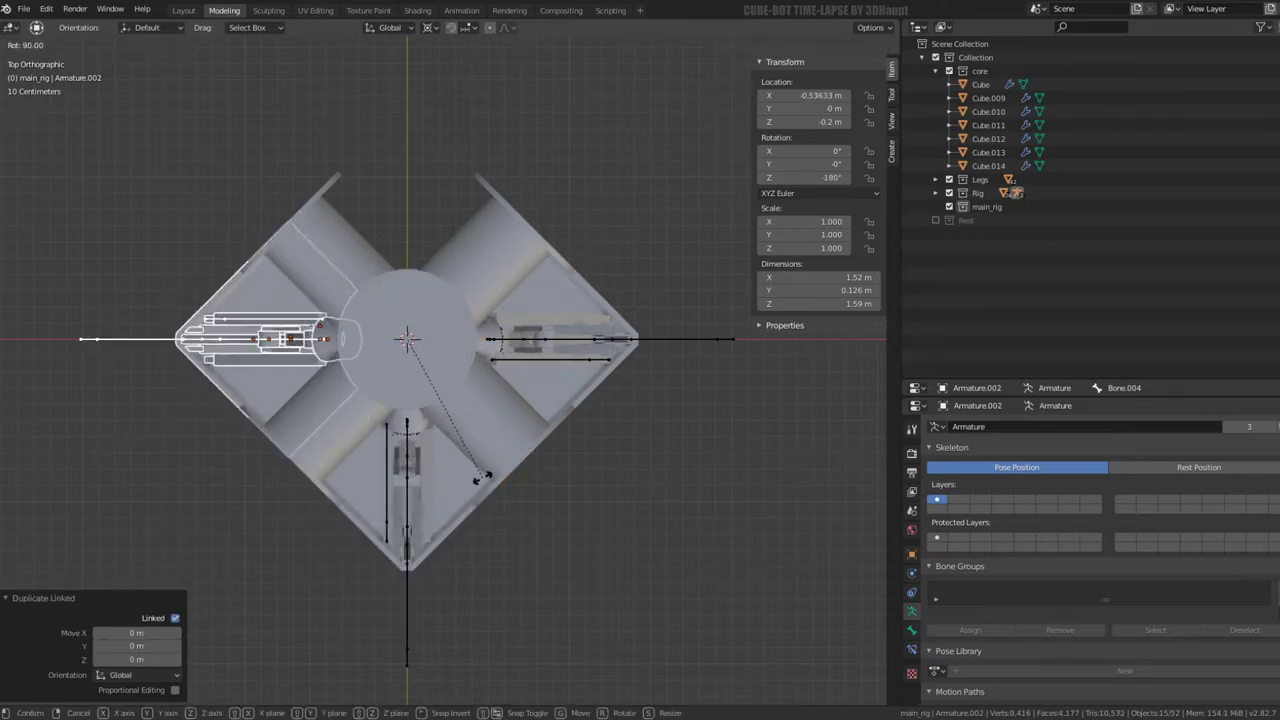
left_click(477, 477)
key("alt+d")
right_click(603, 444)
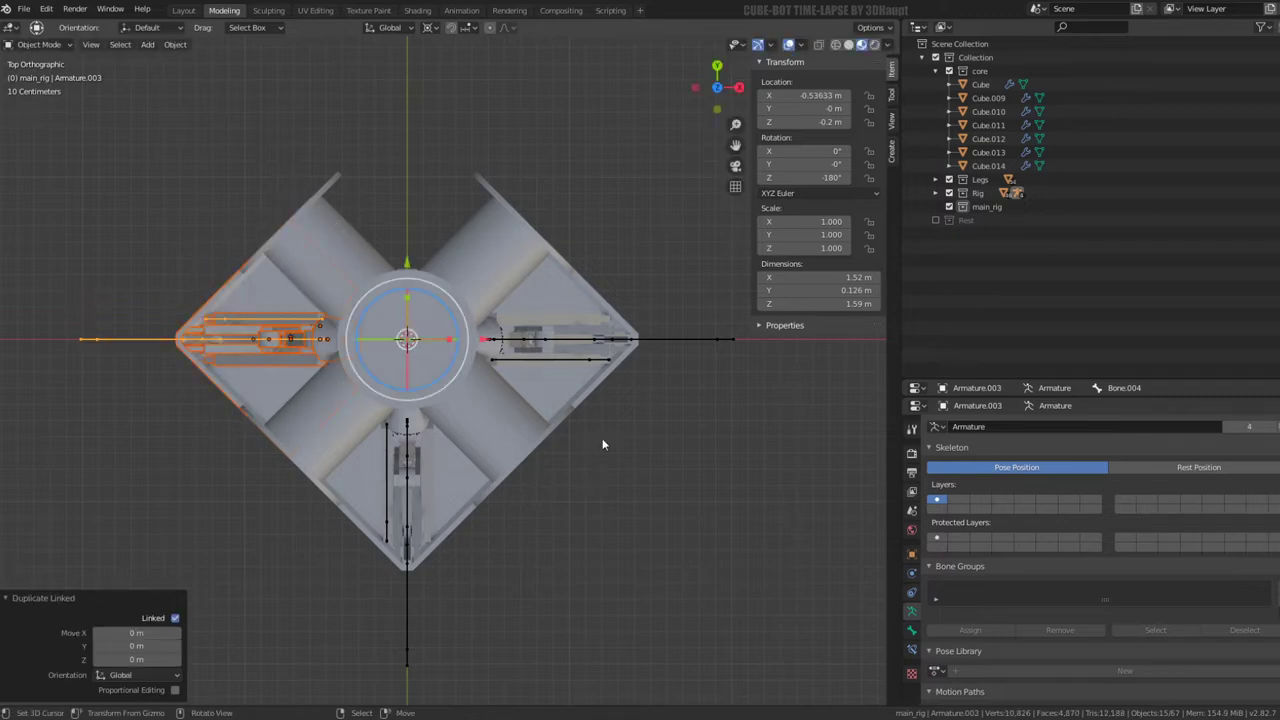
key("r")
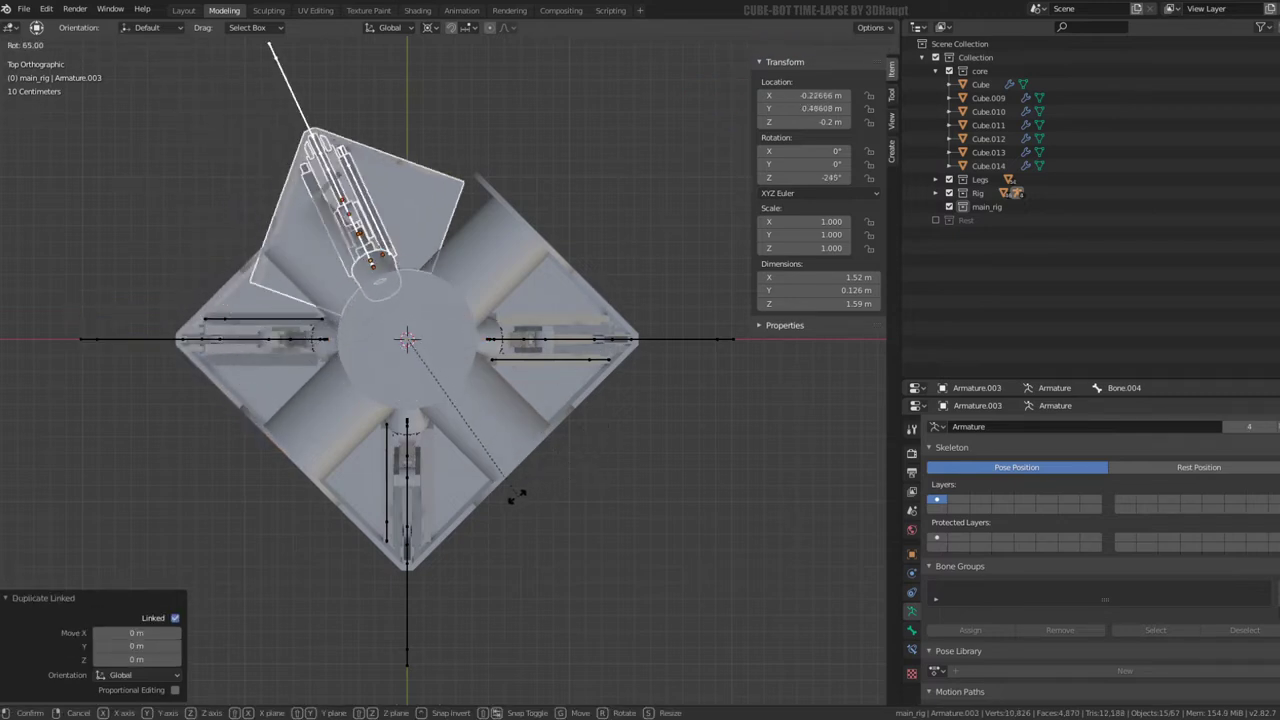
Place the fourth leg rig on the top side and hide the core collection
left_click(437, 487)
mouse_move(507, 467)
middle_mouse_down()
mouse_move(342, 262)
mouse_move(258, 268)
mouse_move(218, 213)
mouse_move(256, 257)
mouse_move(290, 361)
middle_mouse_up()
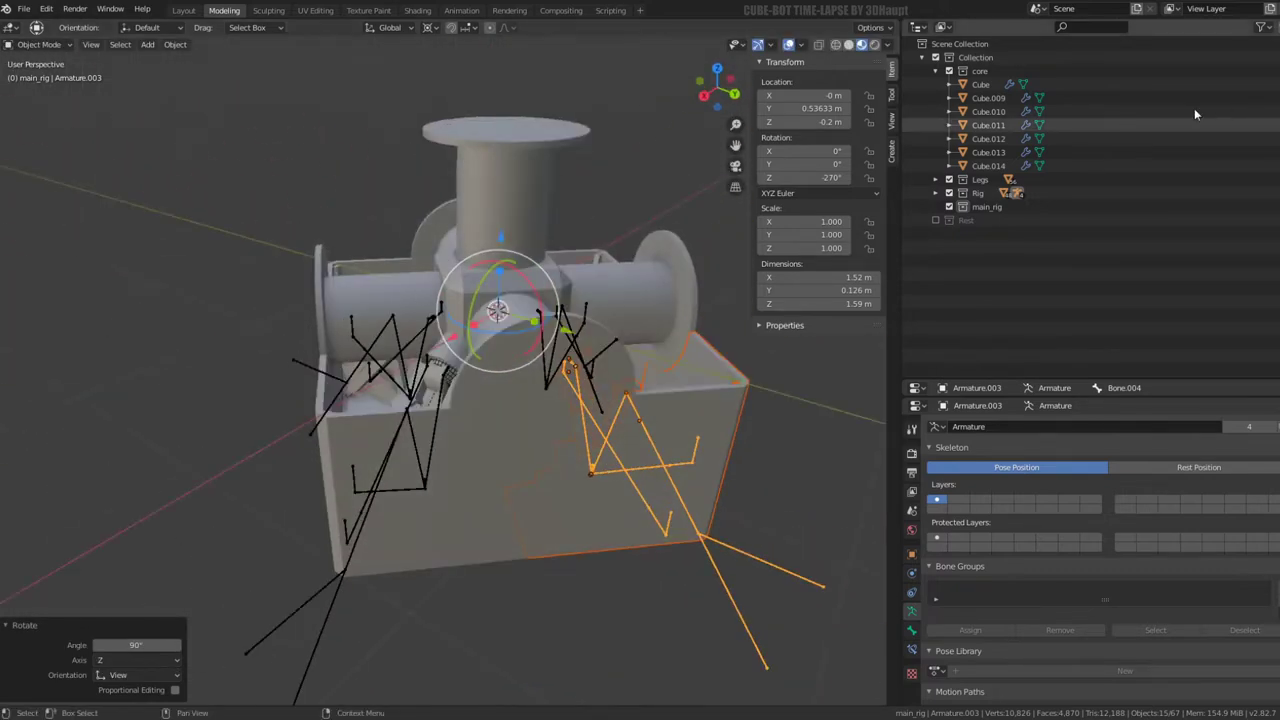
left_click(949, 72)
scroll(481, 362, "down", 5)
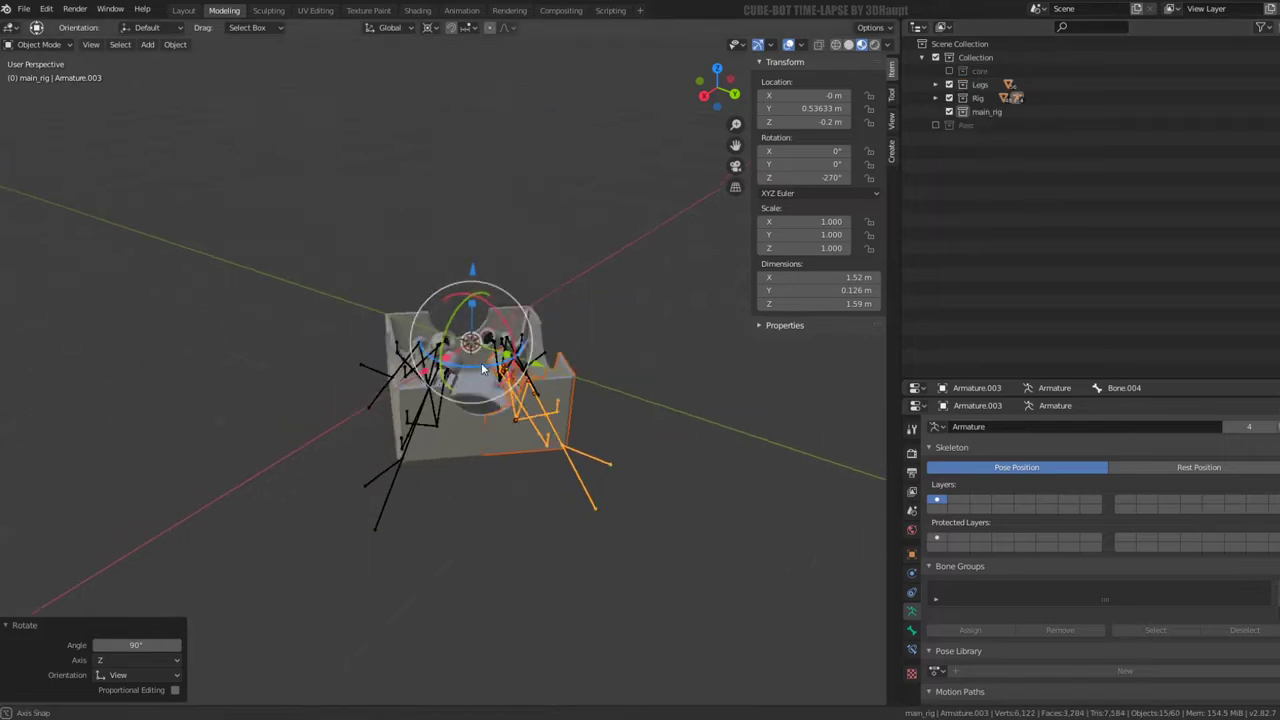
mouse_move(481, 362)
middle_mouse_down()
mouse_move(527, 330)
mouse_move(615, 352)
middle_mouse_up()
scroll(527, 330, "up", 3)
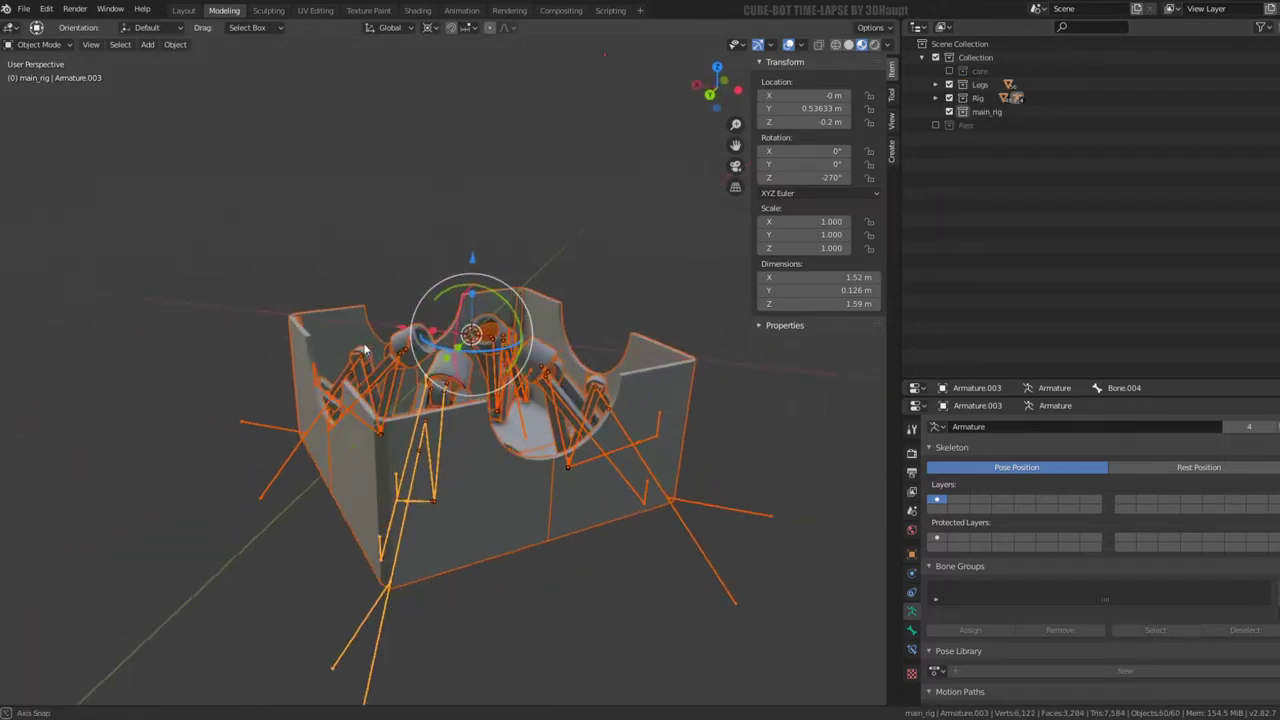
Linked-duplicate all four leg rigs and flip the copies 180° (ry180) onto the opposite face
key("alt+d")
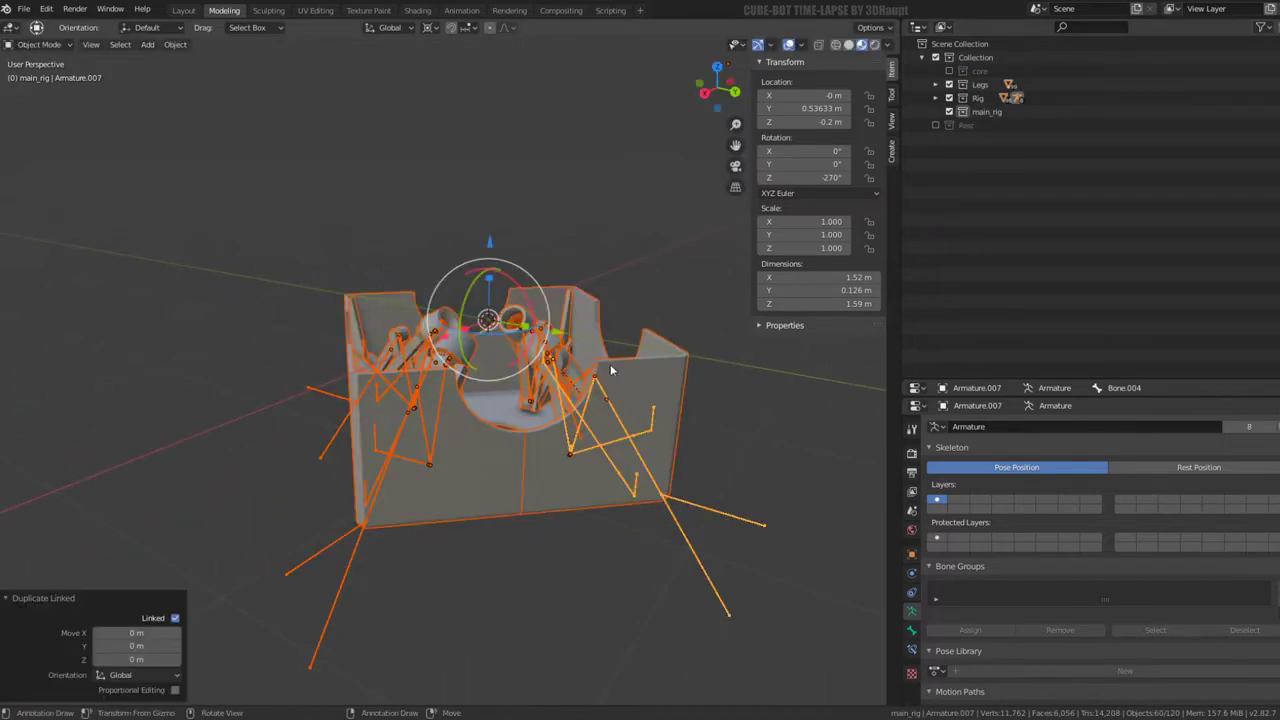
type("ry")
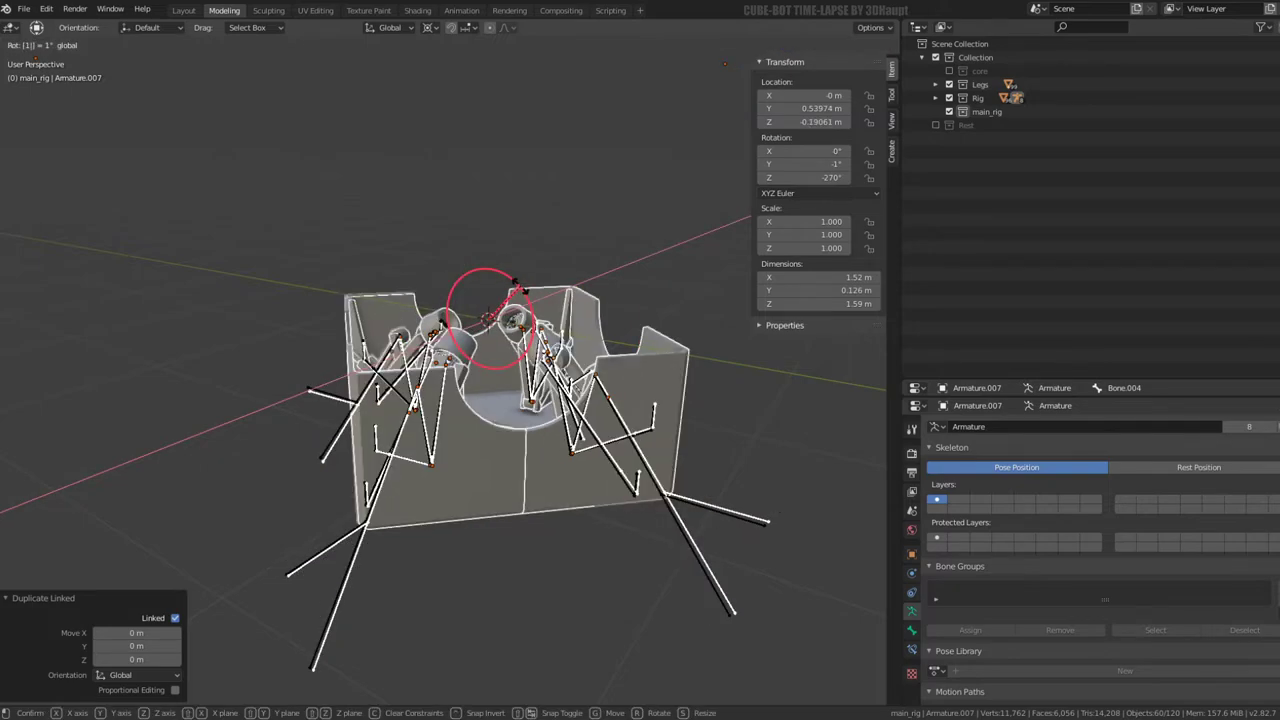
type("180")
key("Return")
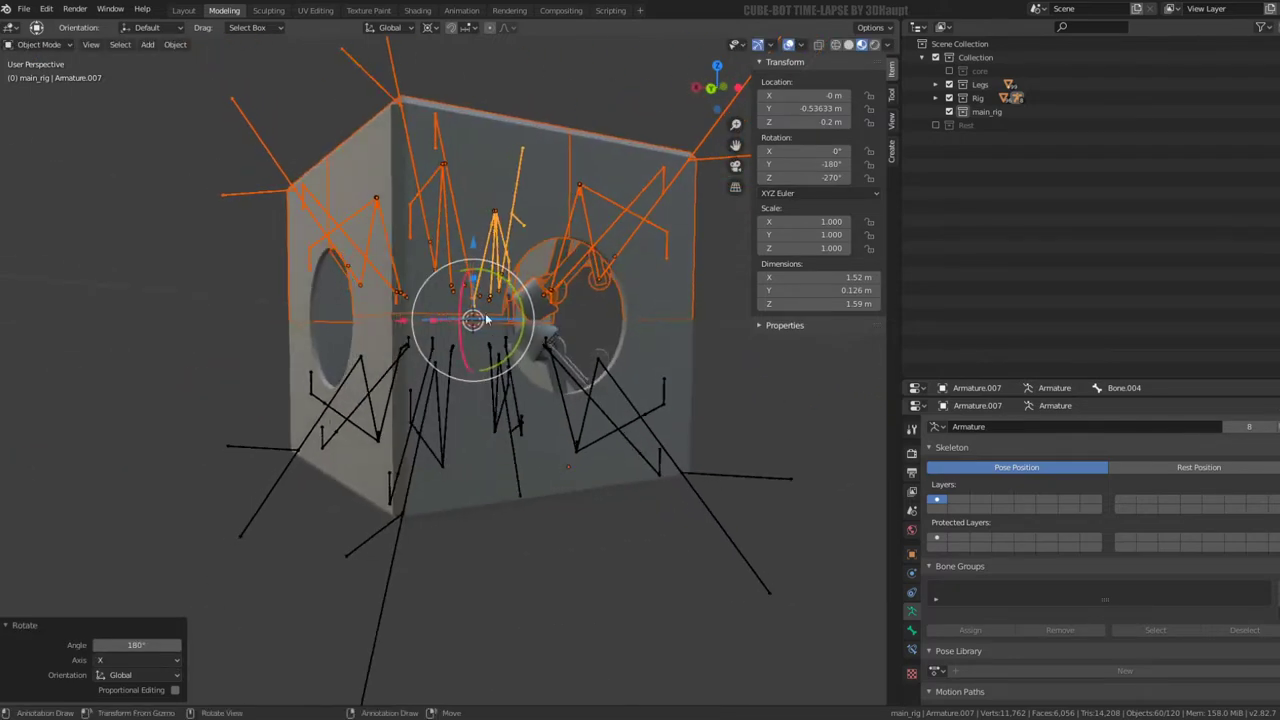
middle_click_drag(480, 360, 496, 369)
scroll(496, 369, "up", 3)
scroll(496, 369, "up", 5)
mouse_move(426, 389)
middle_mouse_down()
mouse_move(467, 351)
mouse_move(447, 400)
mouse_move(442, 355)
middle_mouse_up()
Make the core collection visible again among the eight legs
scroll(442, 355, "down", 5)
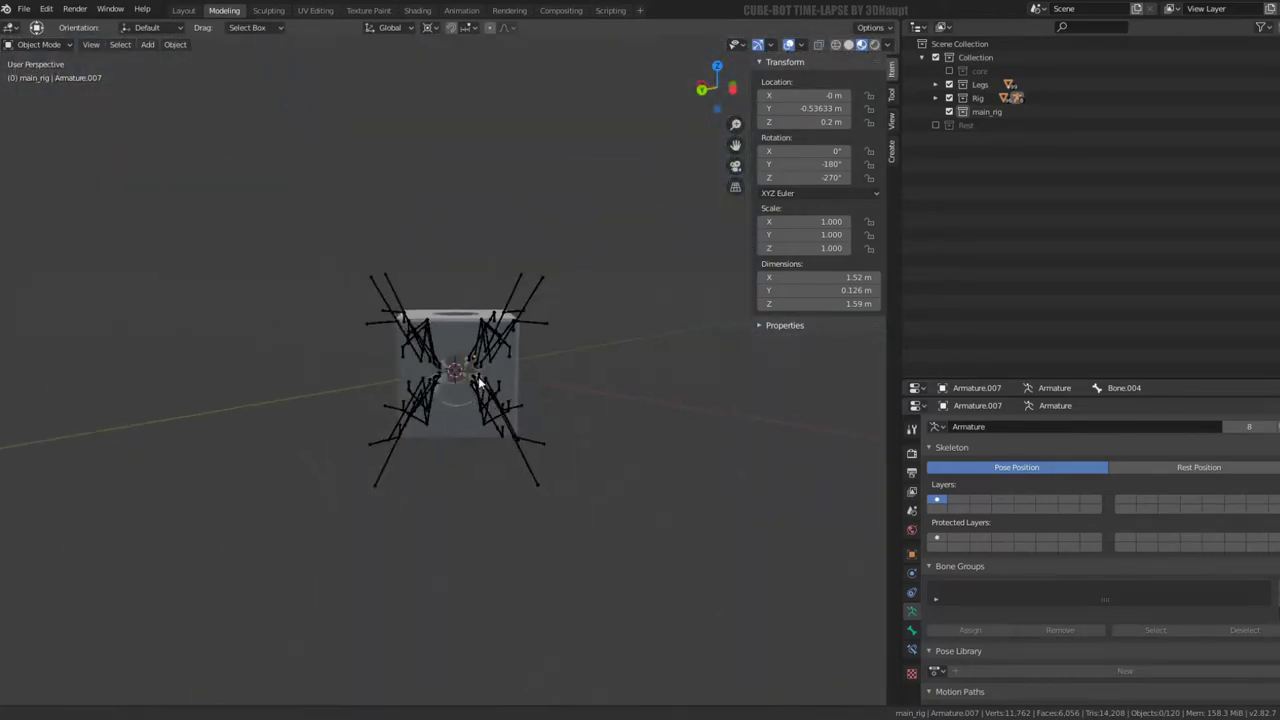
scroll(442, 355, "up", 3)
scroll(442, 355, "up", 2)
middle_click_drag(542, 326, 558, 340)
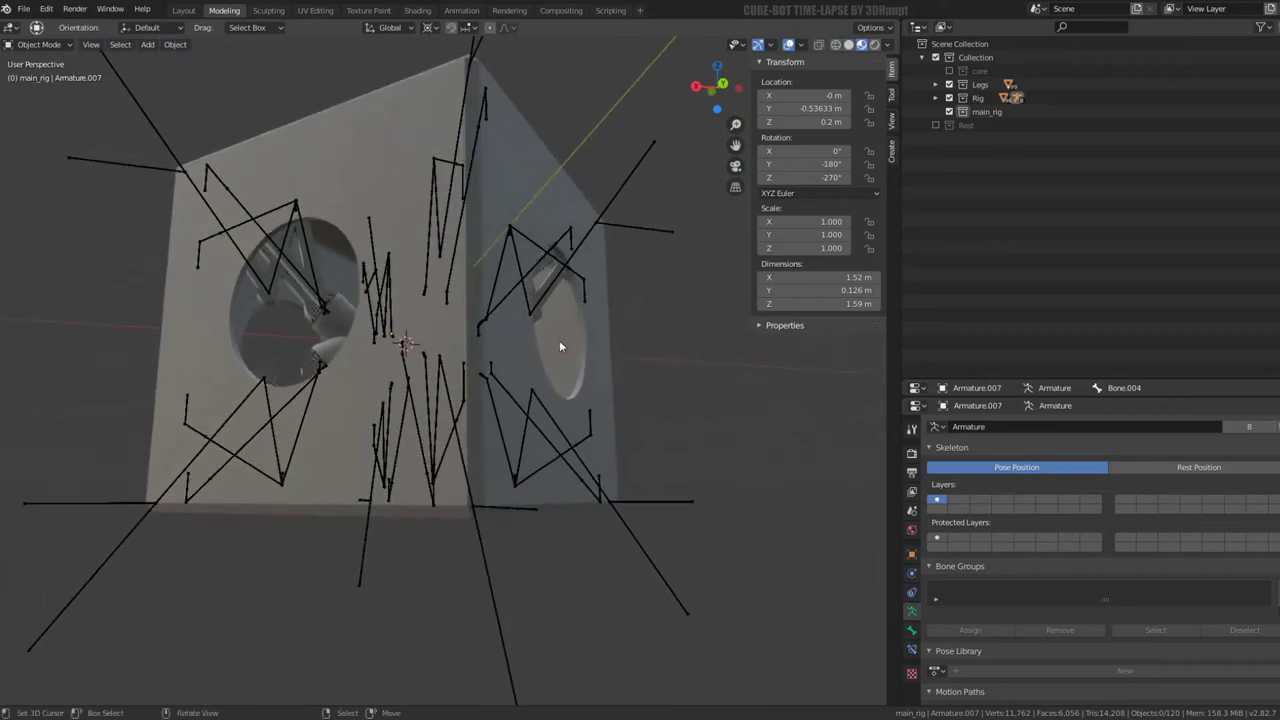
scroll(558, 340, "down", 2)
left_click(948, 71)
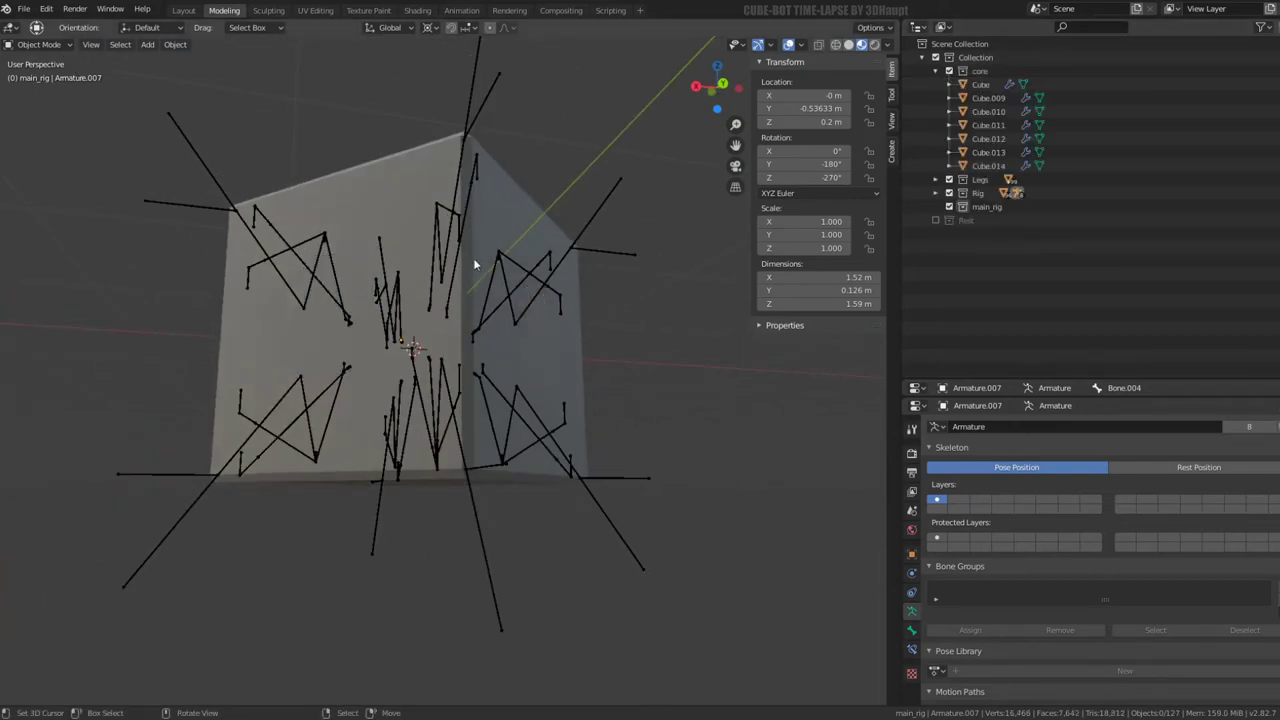
mouse_move(326, 317)
middle_mouse_down()
mouse_move(341, 307)
mouse_move(375, 497)
middle_mouse_up()
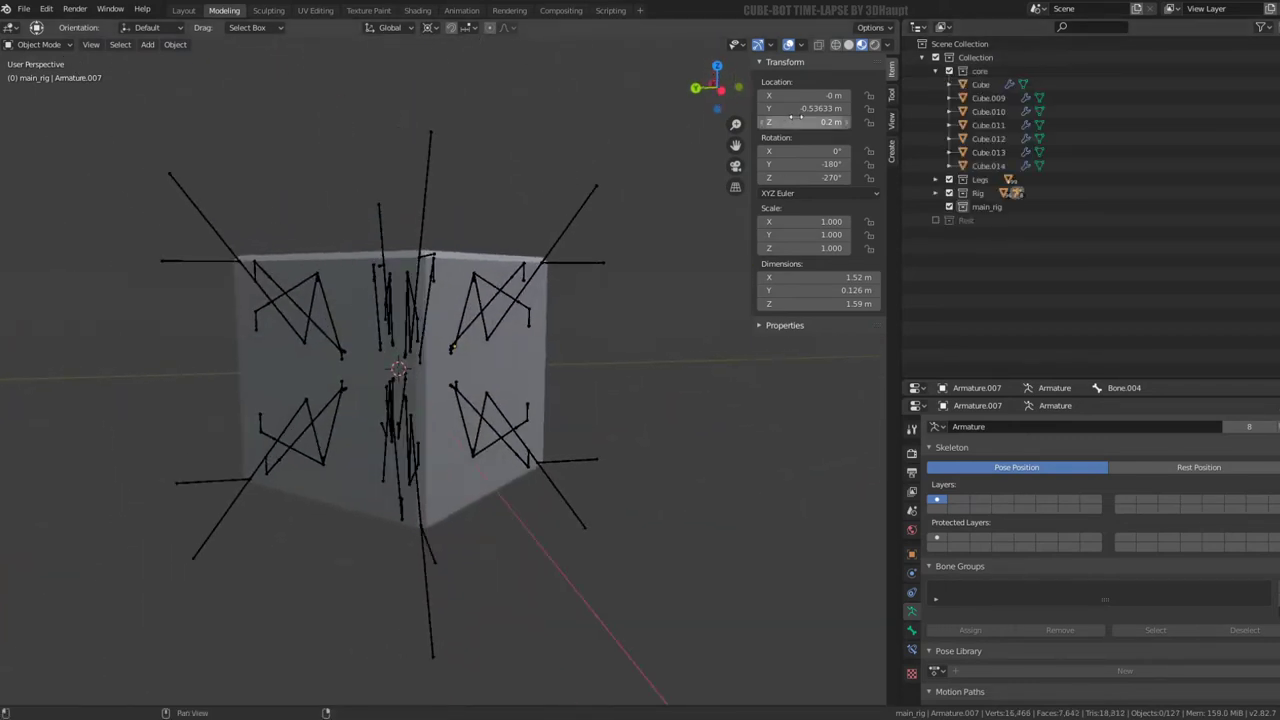
Select the leg rig Armature.002 and switch it to Pose Mode
left_click(428, 588)
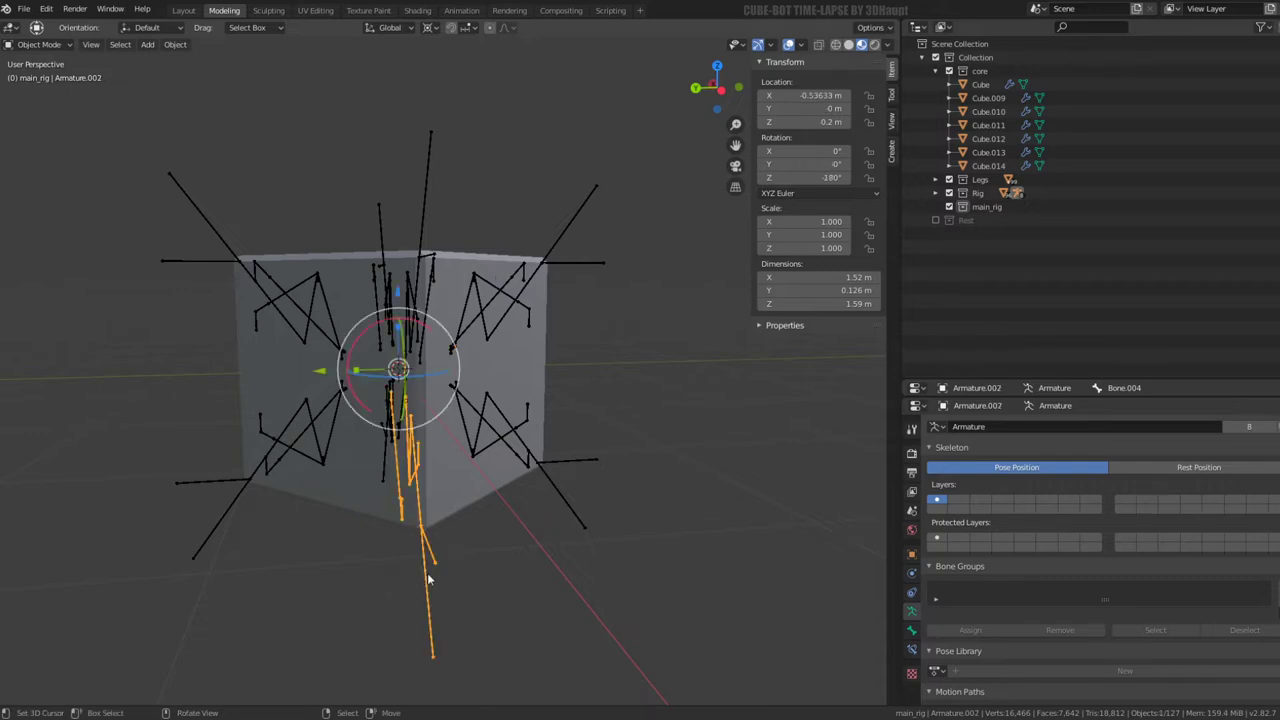
mouse_move(429, 586)
middle_mouse_down()
mouse_move(483, 546)
mouse_move(509, 558)
middle_mouse_up()
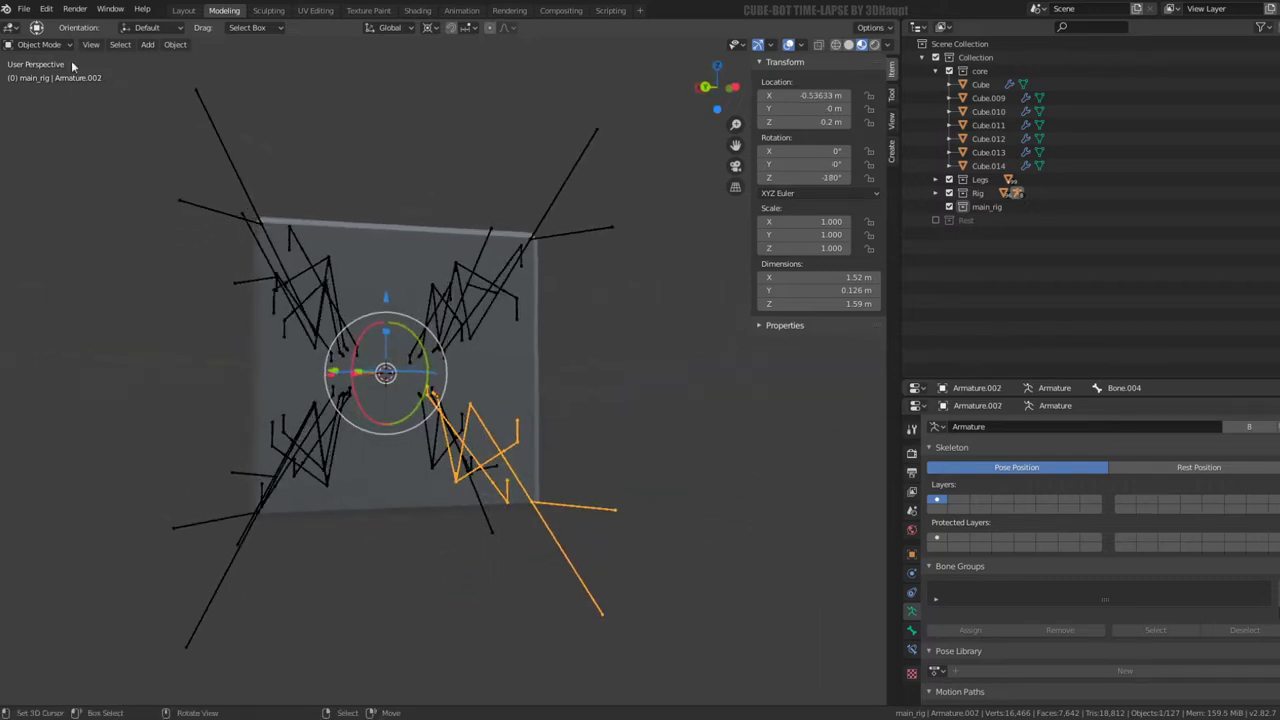
left_click(45, 45)
left_click(40, 90)
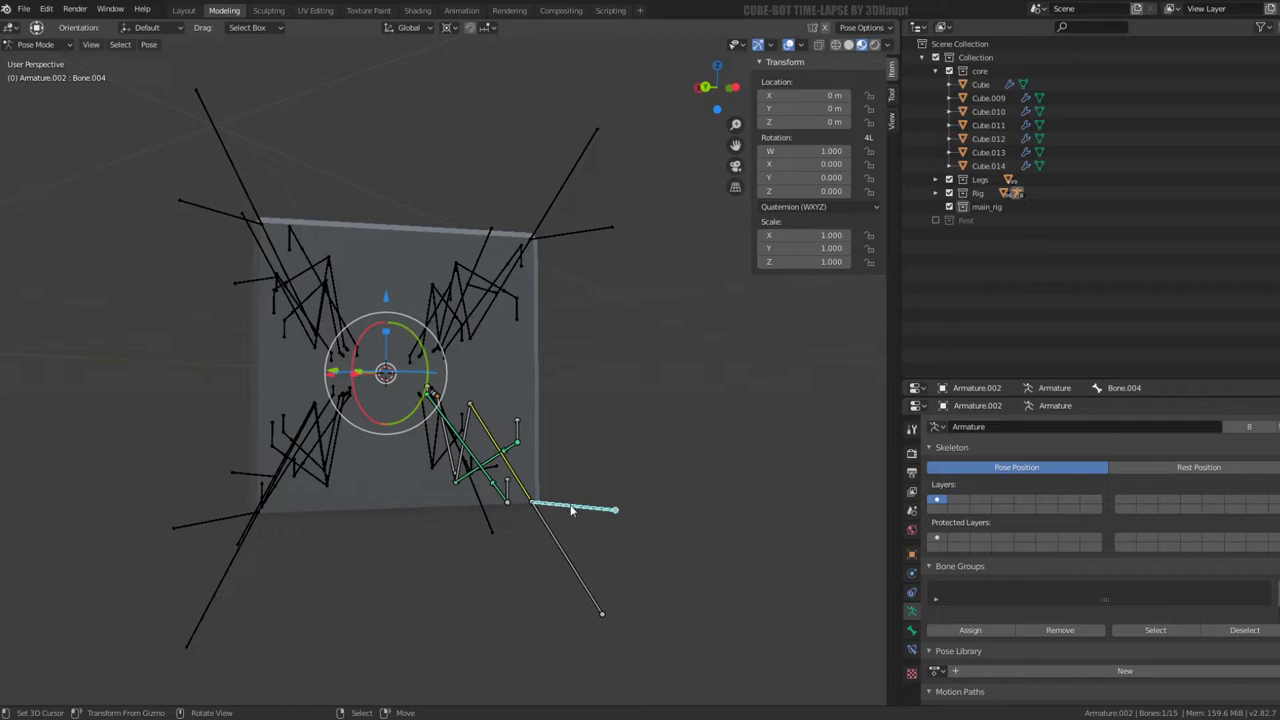
Test-move Bone.004, cancel the move, and return the leg rig to Object Mode
key("g")
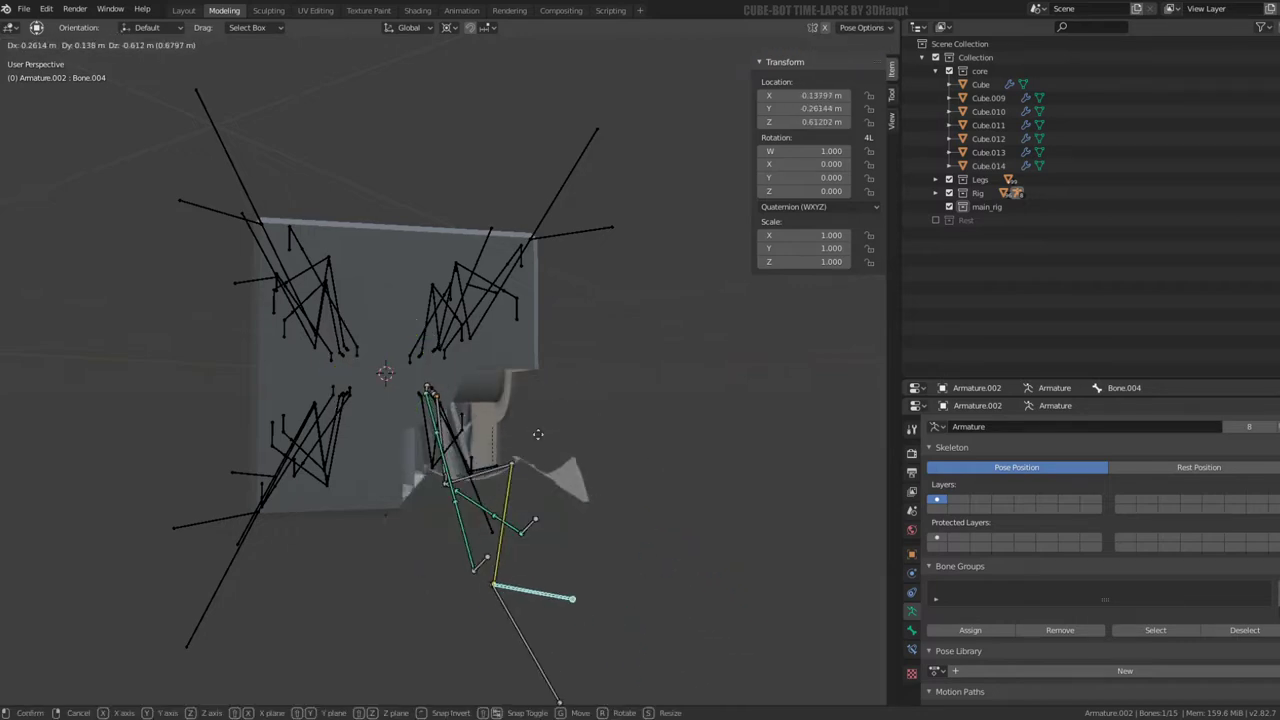
right_click(570, 428)
mouse_move(570, 428)
middle_mouse_down()
mouse_move(335, 428)
mouse_move(557, 408)
middle_mouse_up()
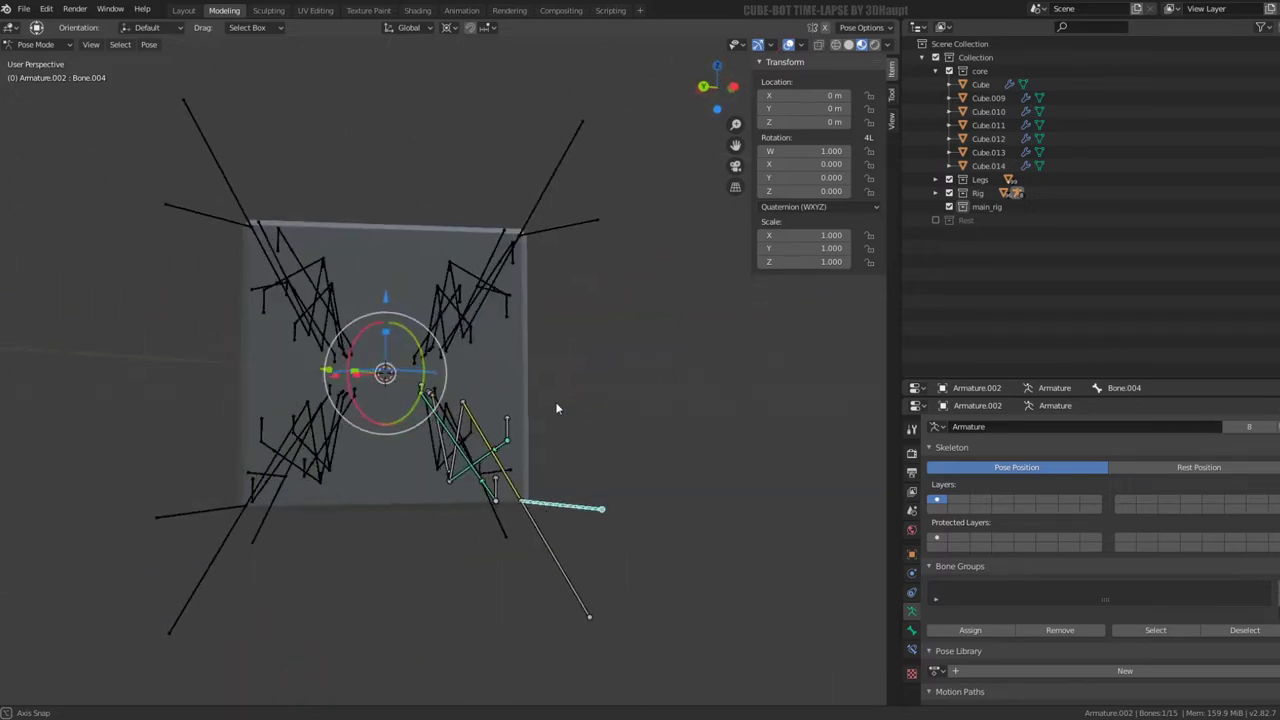
middle_click_drag(557, 407, 513, 410)
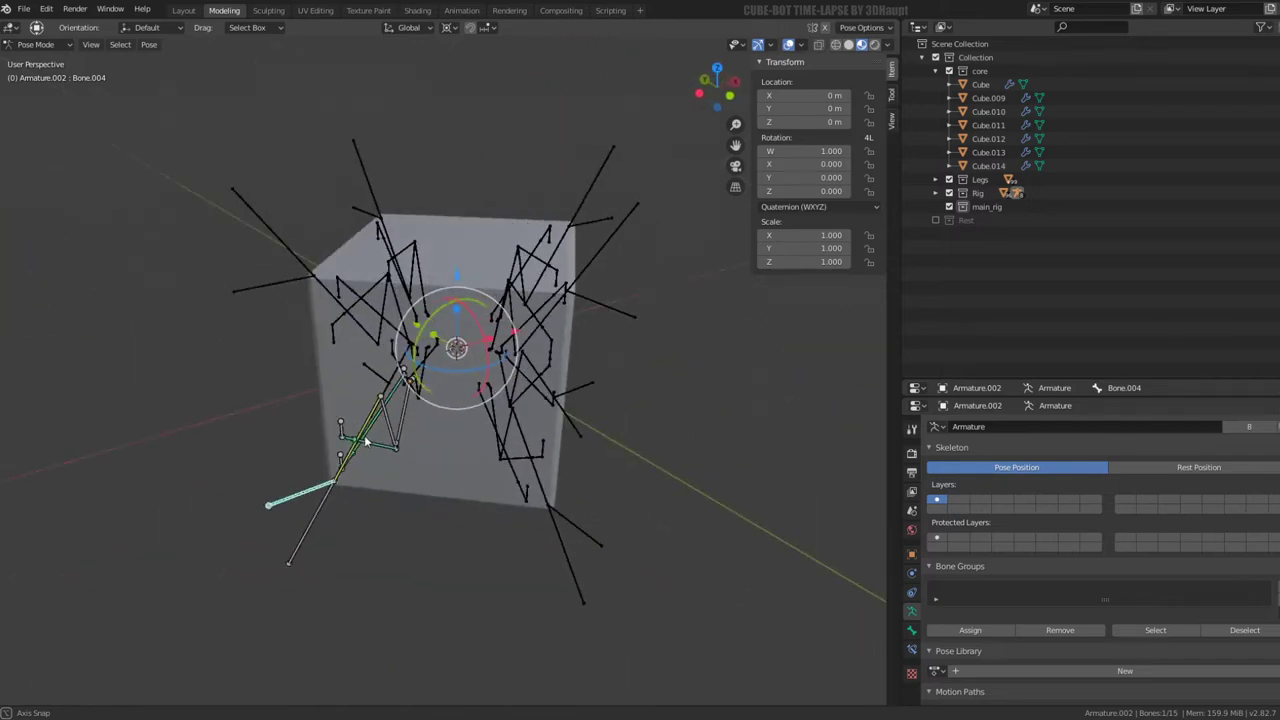
middle_click_drag(513, 410, 520, 406)
left_click(35, 44)
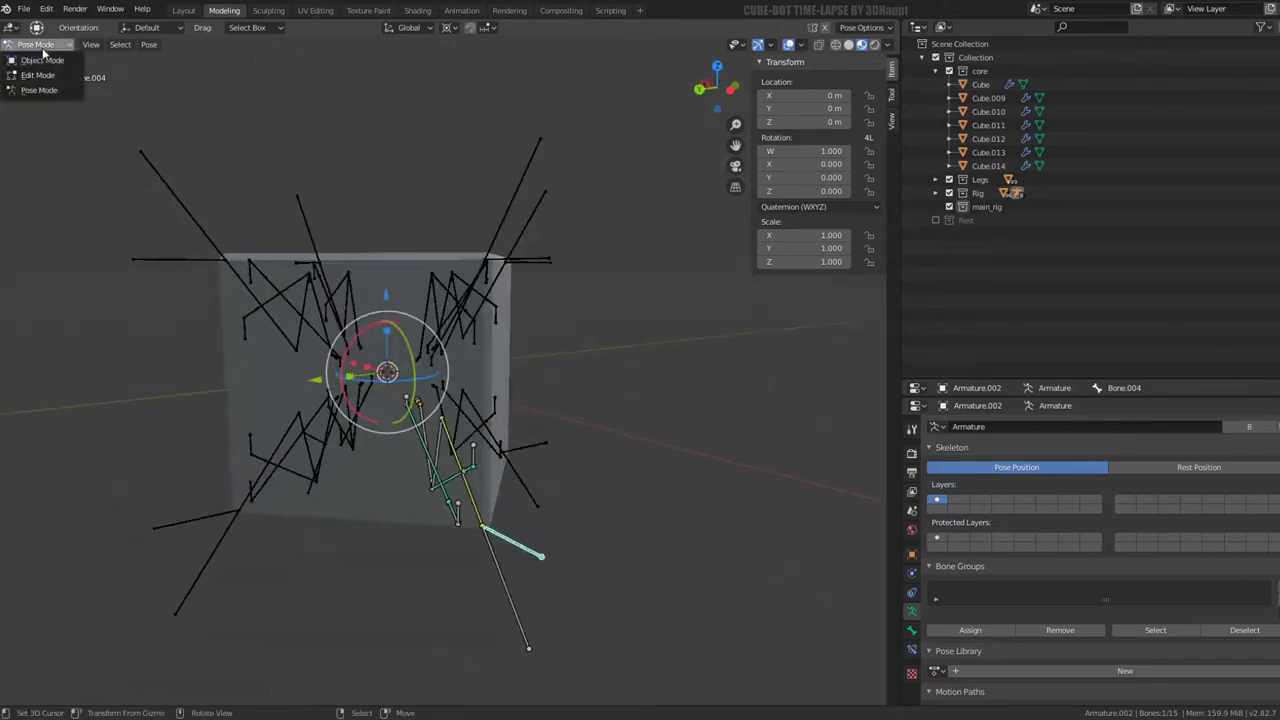
left_click(40, 58)
Add a new armature at the cube's centre inside the main_rig collection
left_click(980, 207)
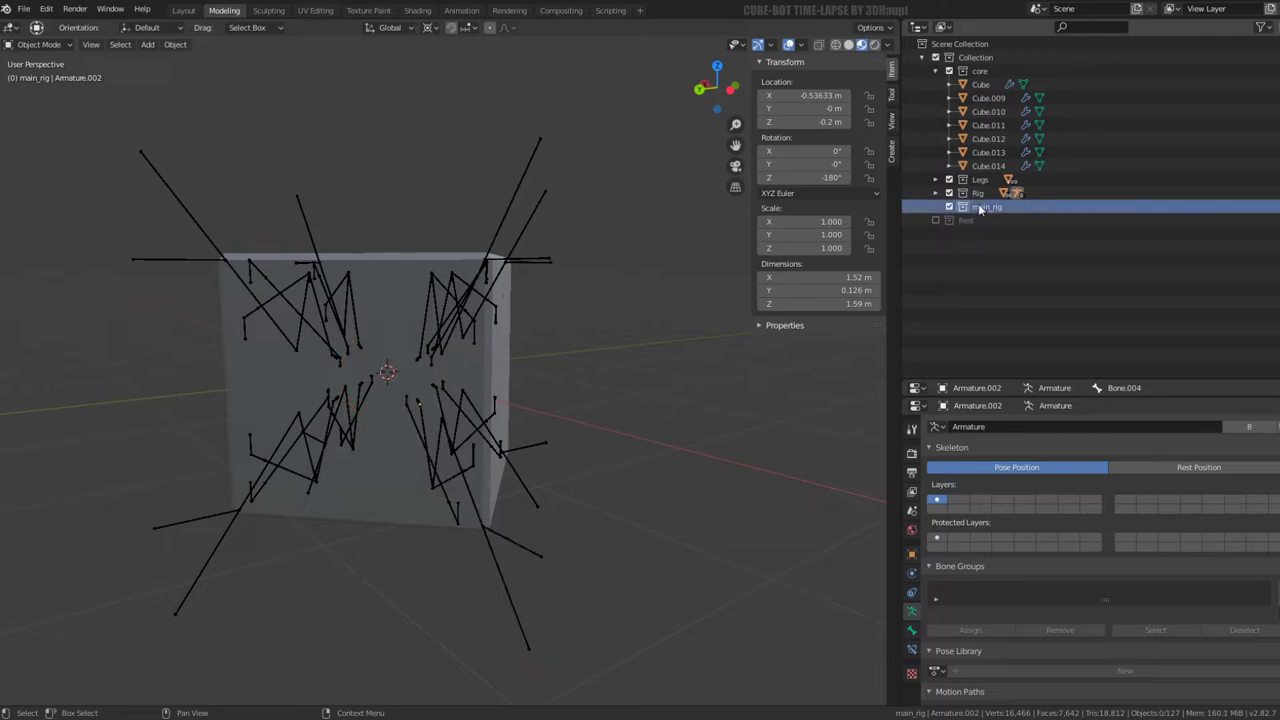
mouse_move(567, 291)
middle_mouse_down()
mouse_move(560, 395)
mouse_move(562, 276)
middle_mouse_up()
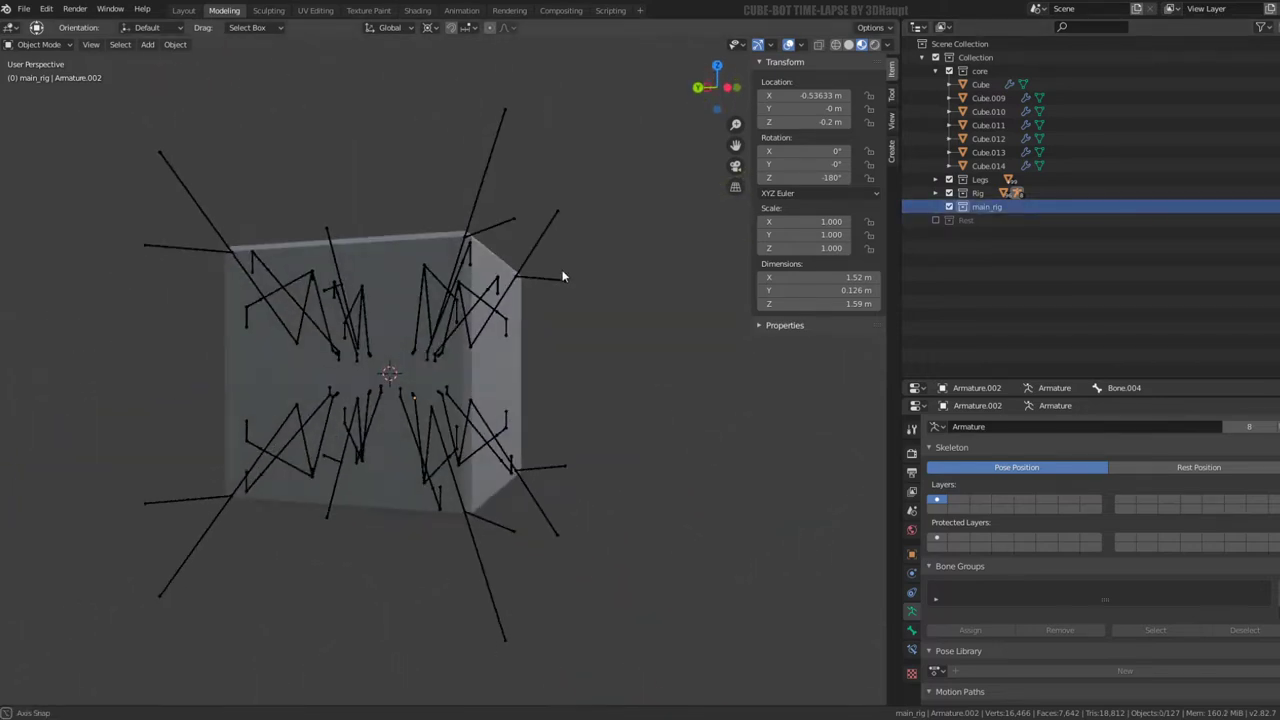
key("shift+a")
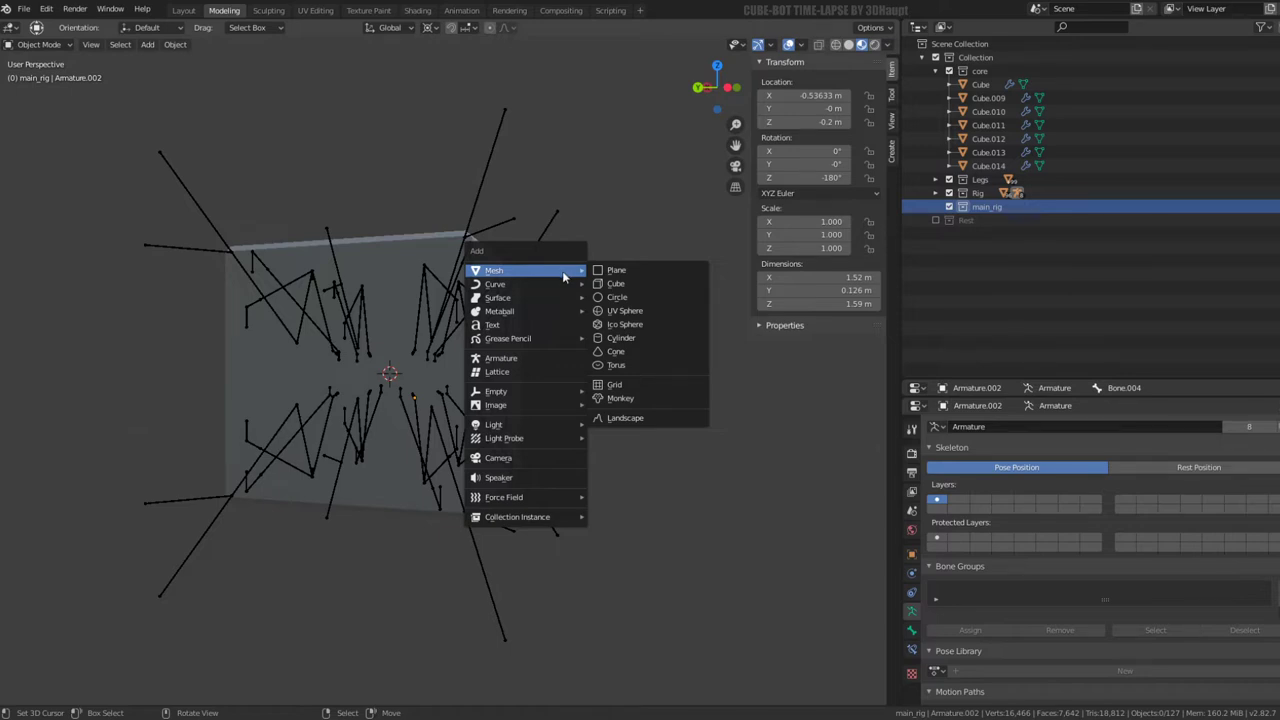
left_click(553, 360)
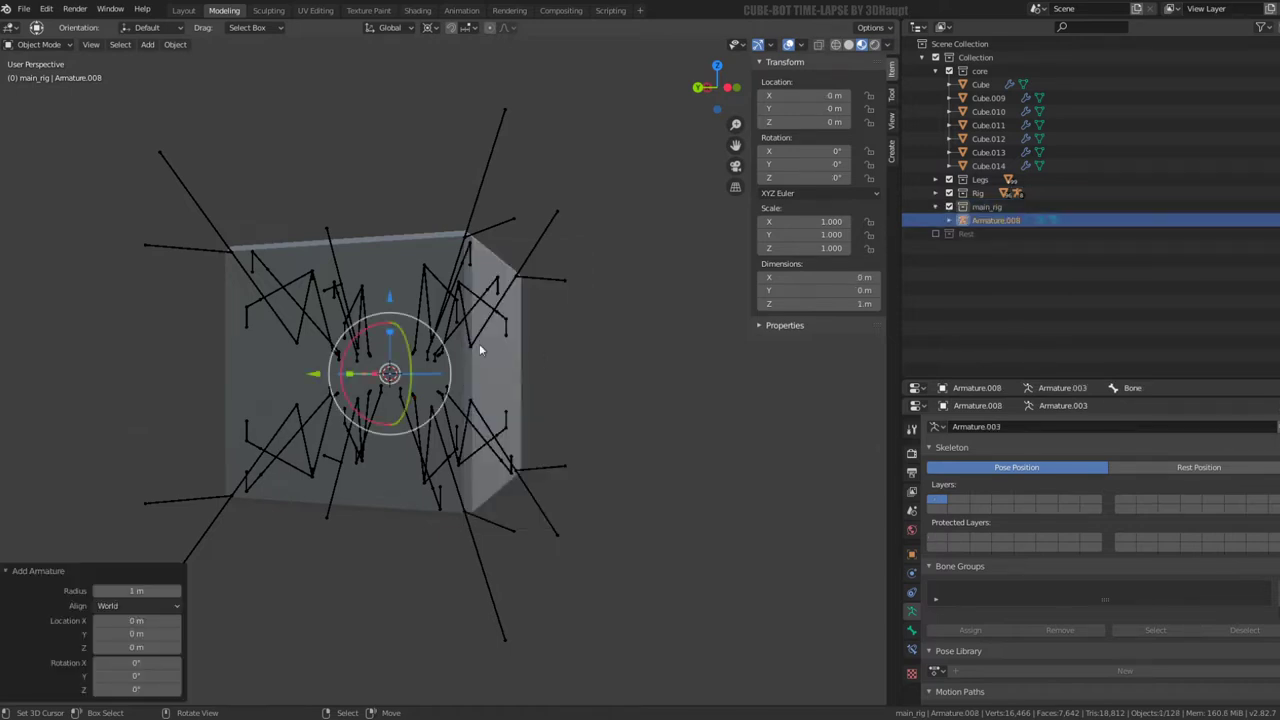
Display the new armature In Front as B-Bone, then enter its Edit Mode
scroll(1040, 550, "down", 3)
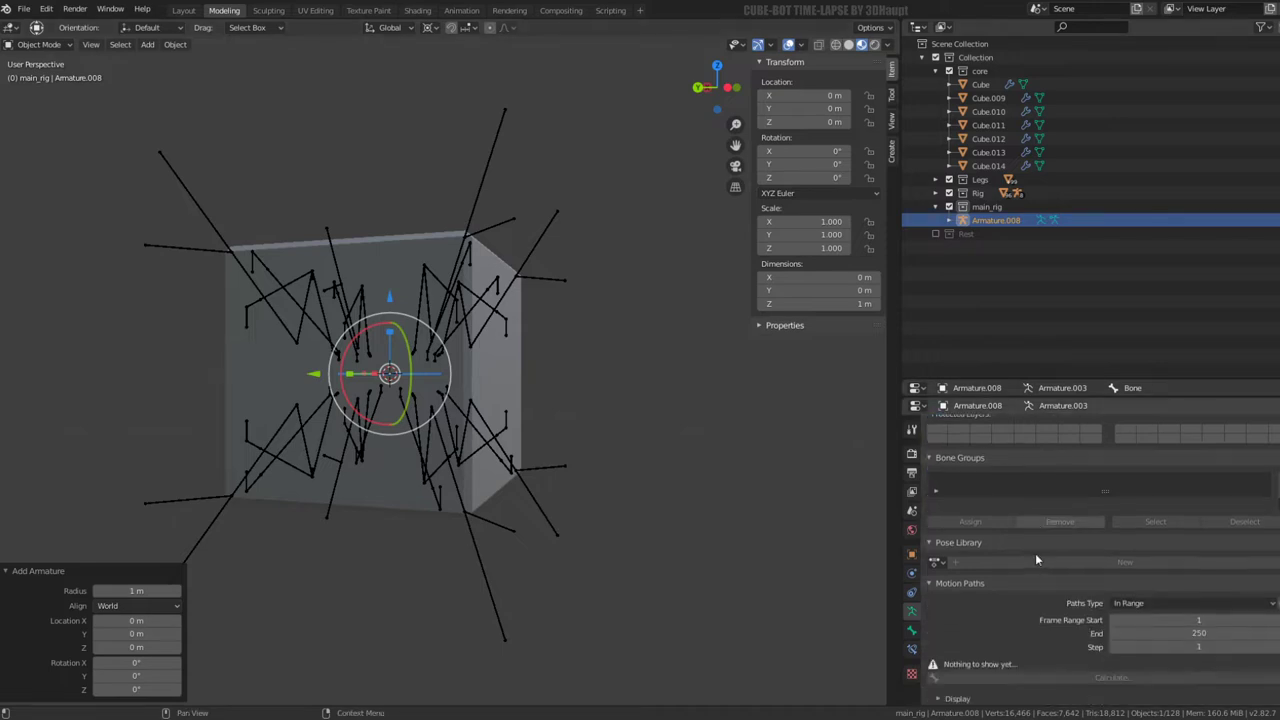
scroll(1036, 558, "down", 4)
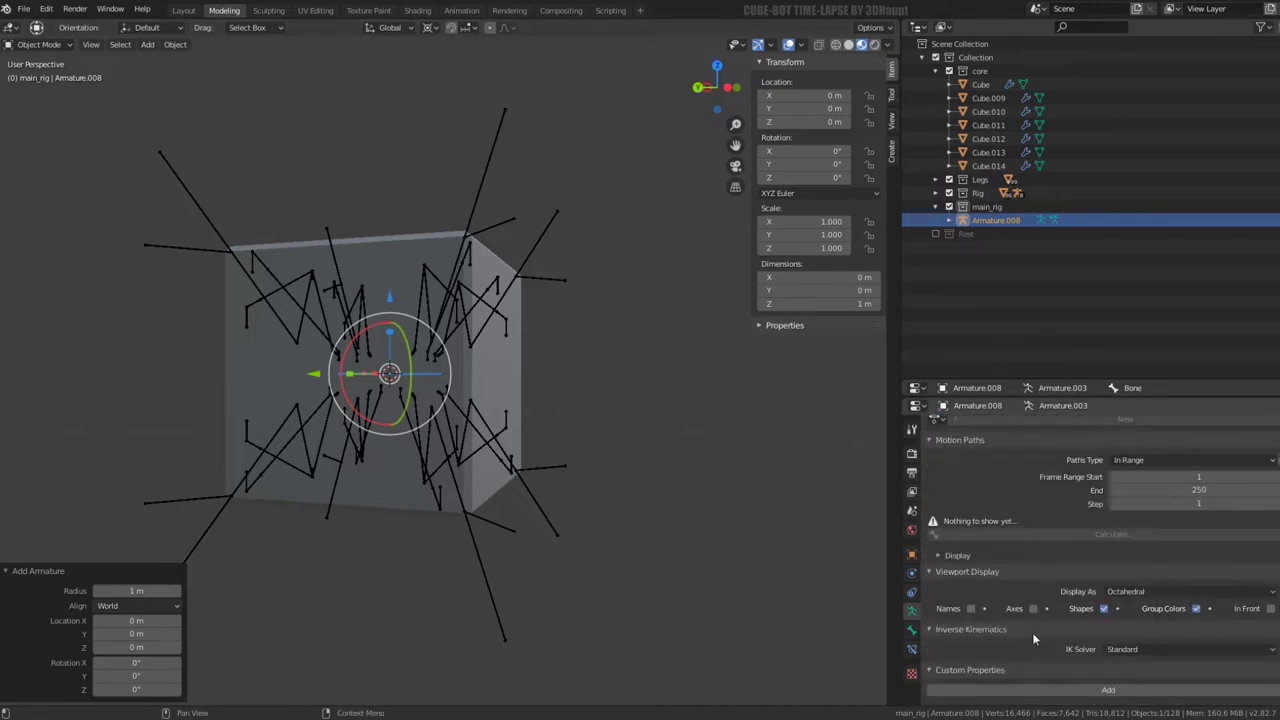
left_click(911, 650)
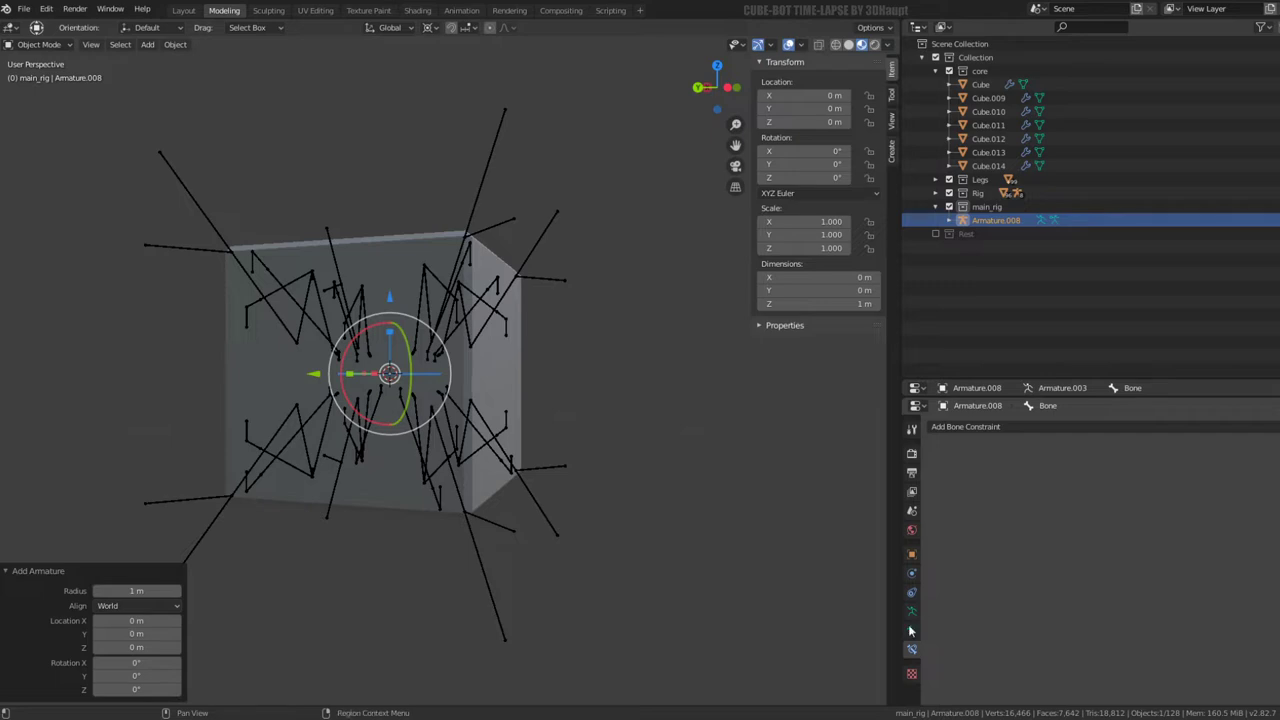
left_click(911, 630)
left_click(911, 611)
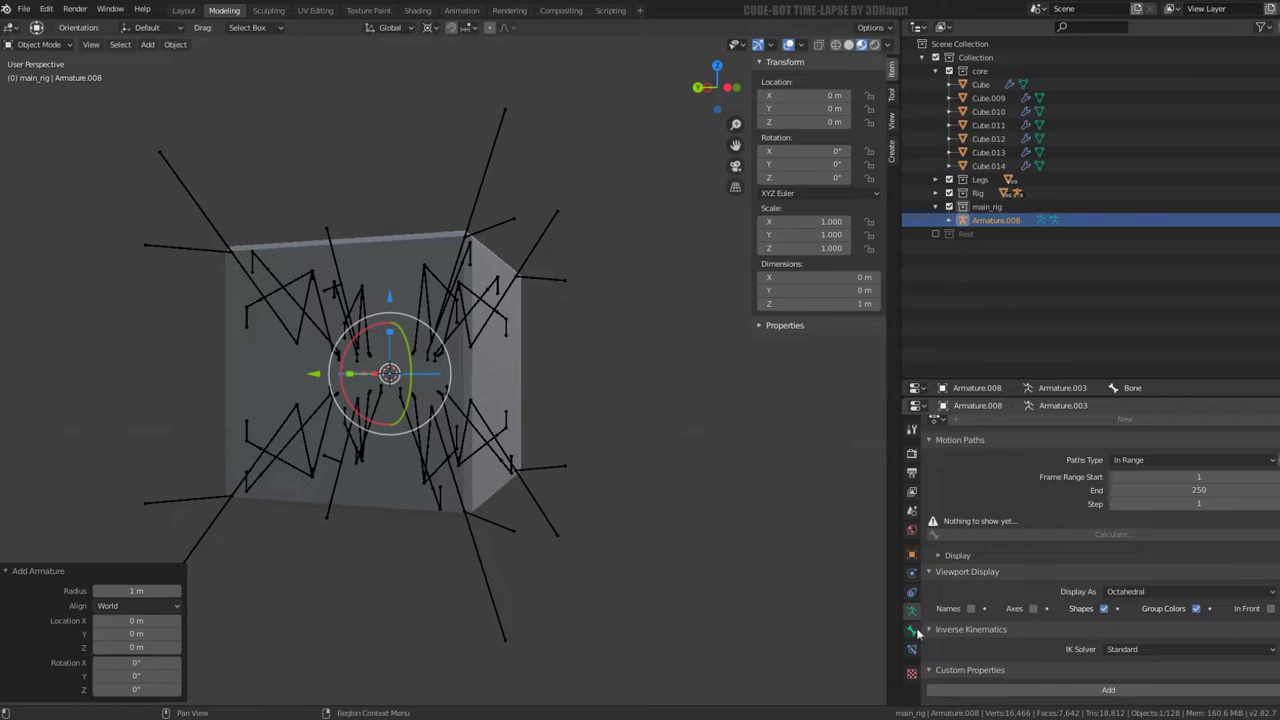
scroll(1049, 627, "up", 1)
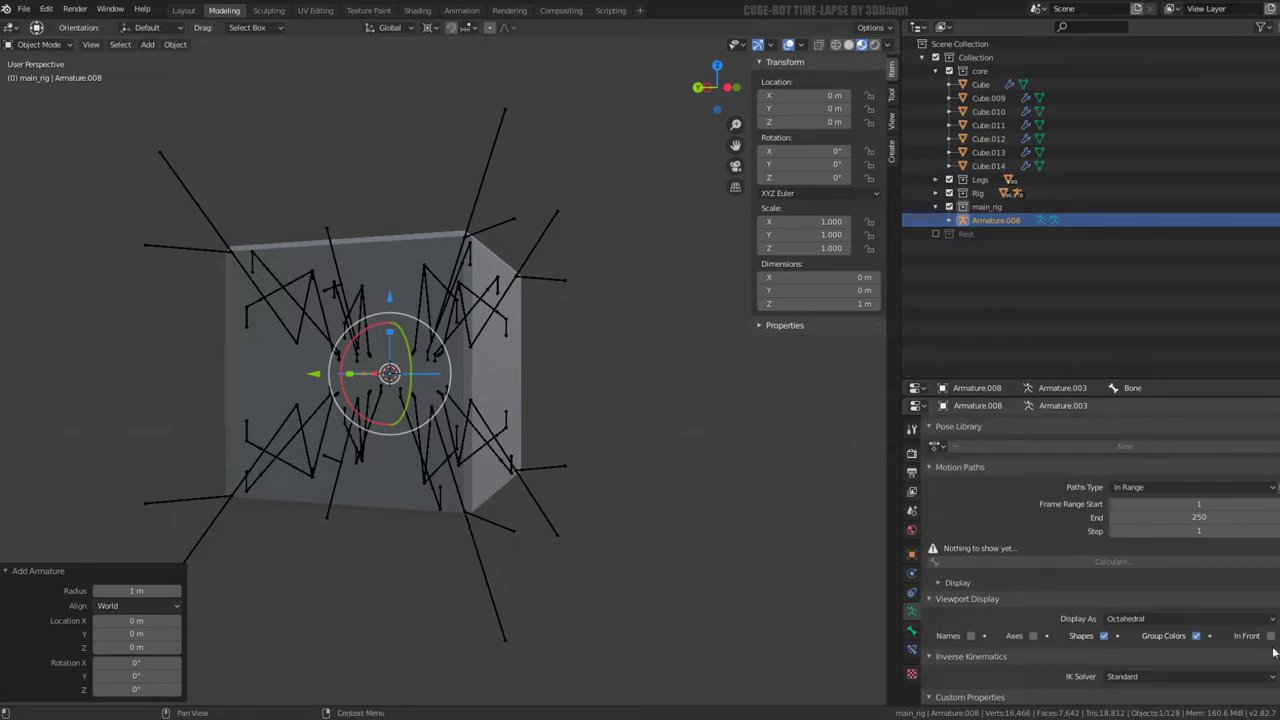
left_click(1271, 635)
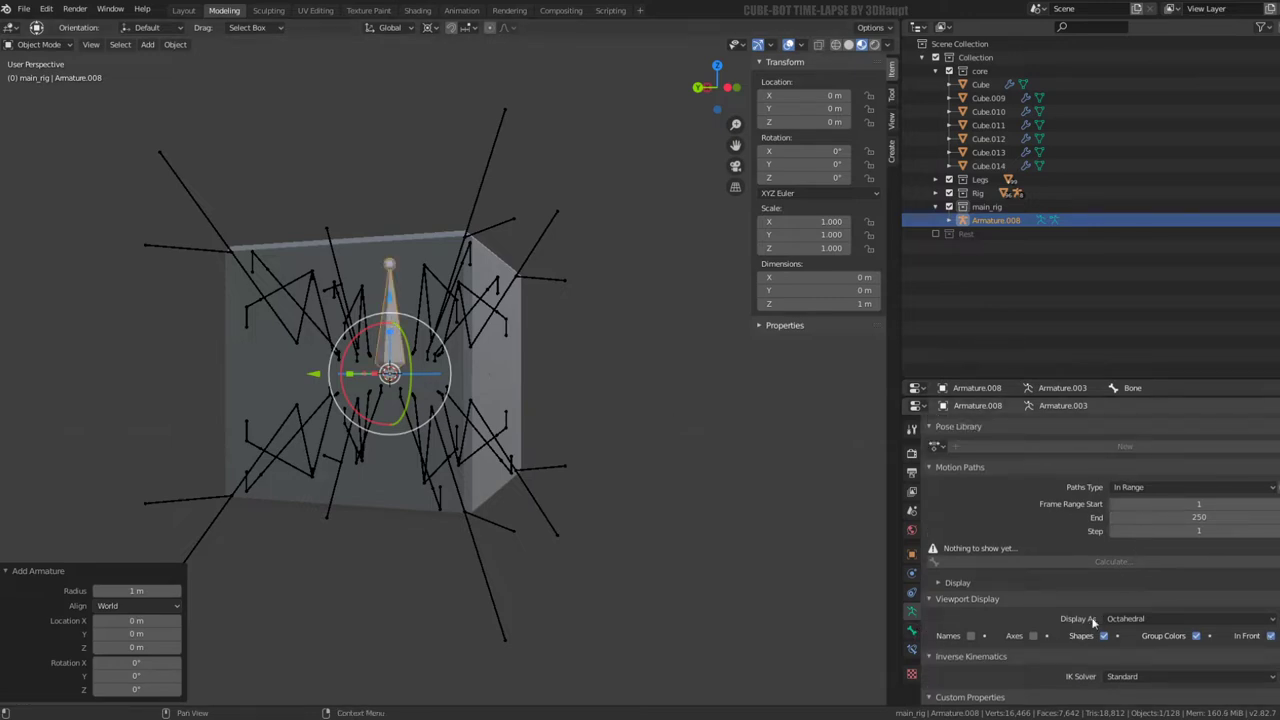
left_click(1141, 618)
left_click(1137, 574)
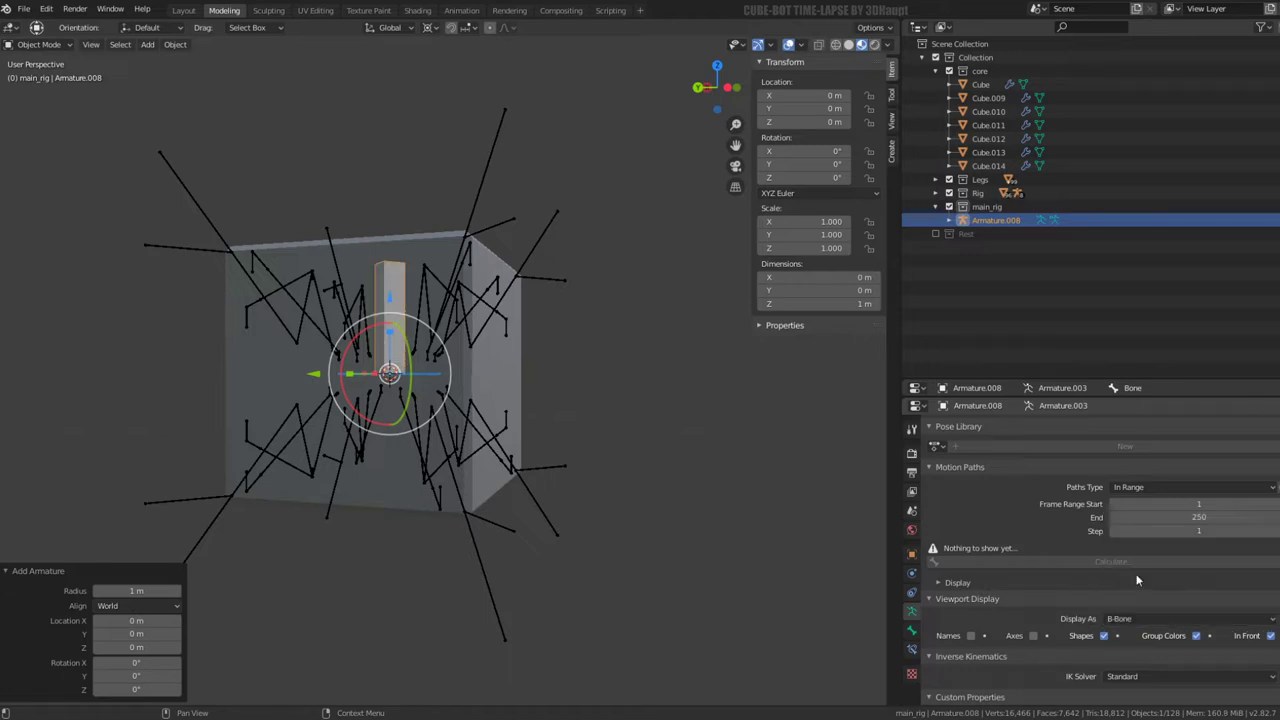
key("Tab")
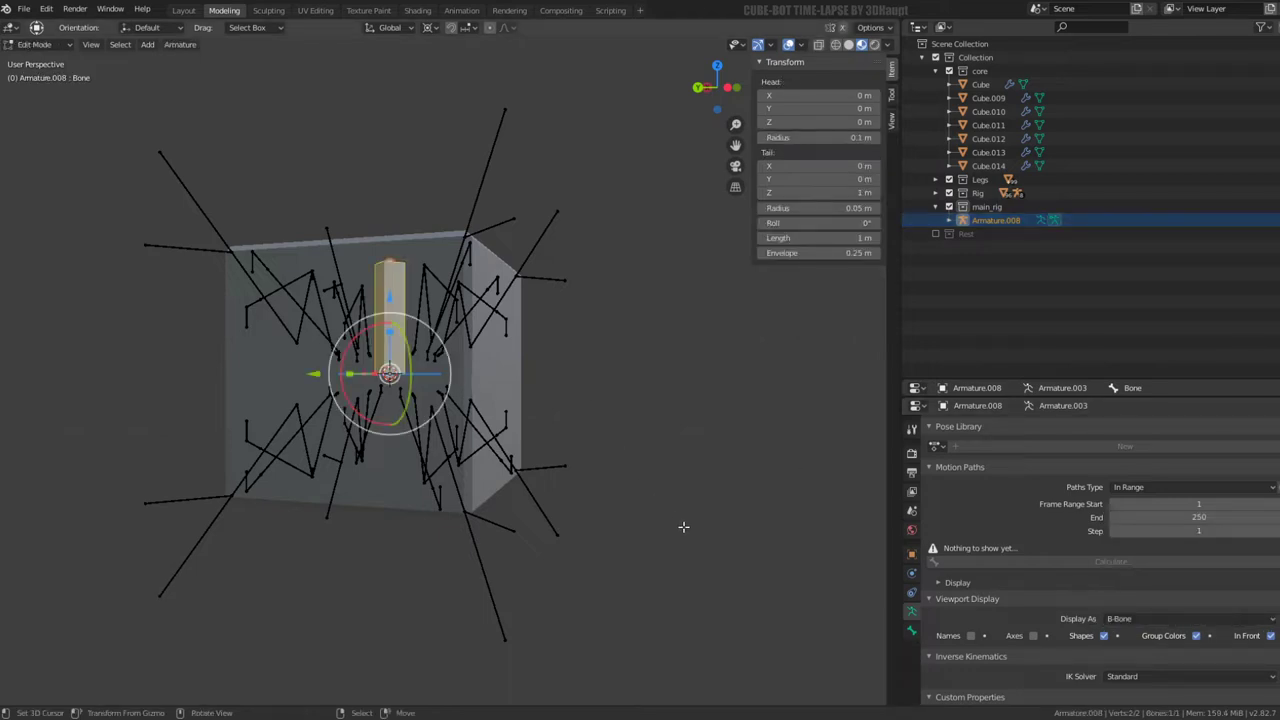
Scale the central B-Bone's display thickness thinner with Ctrl+Alt+S
key("ctrl+alt+s")
key("Escape")
key("ctrl+alt+s")
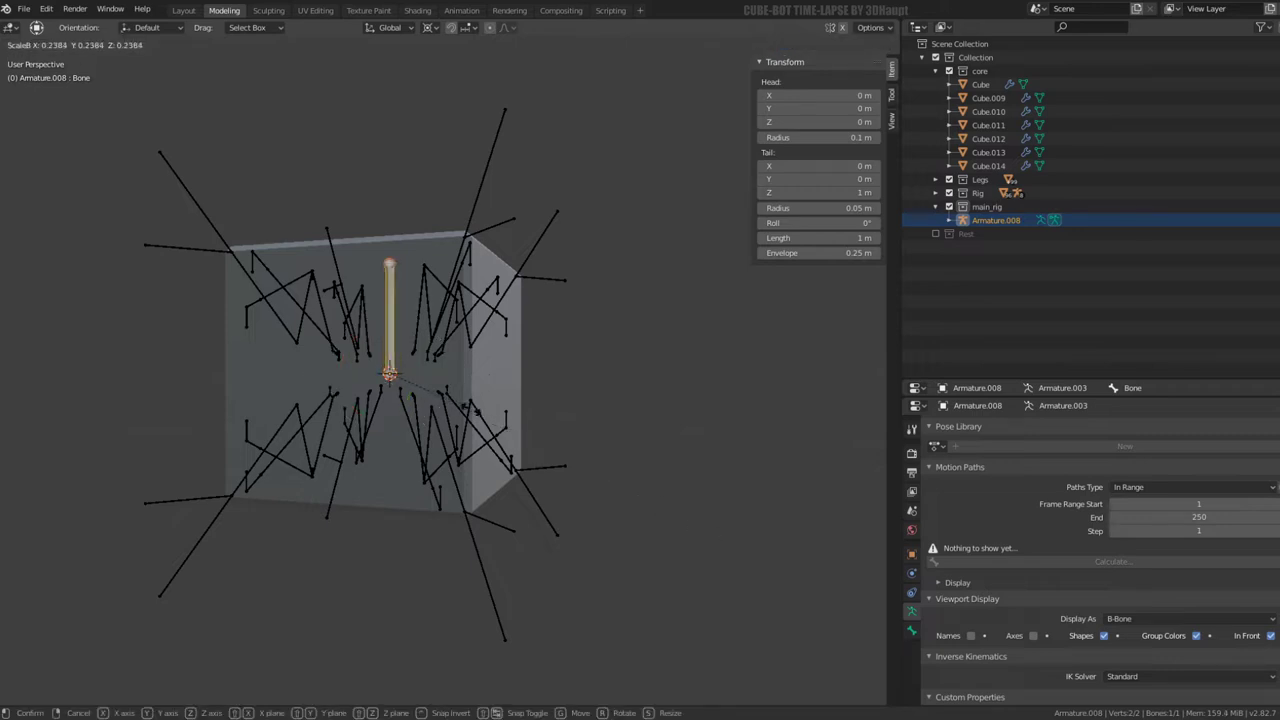
left_click(574, 426)
middle_click_drag(574, 426, 323, 434)
Leave Edit Mode and open leg armature Armature.001 in Edit Mode
key("Tab")
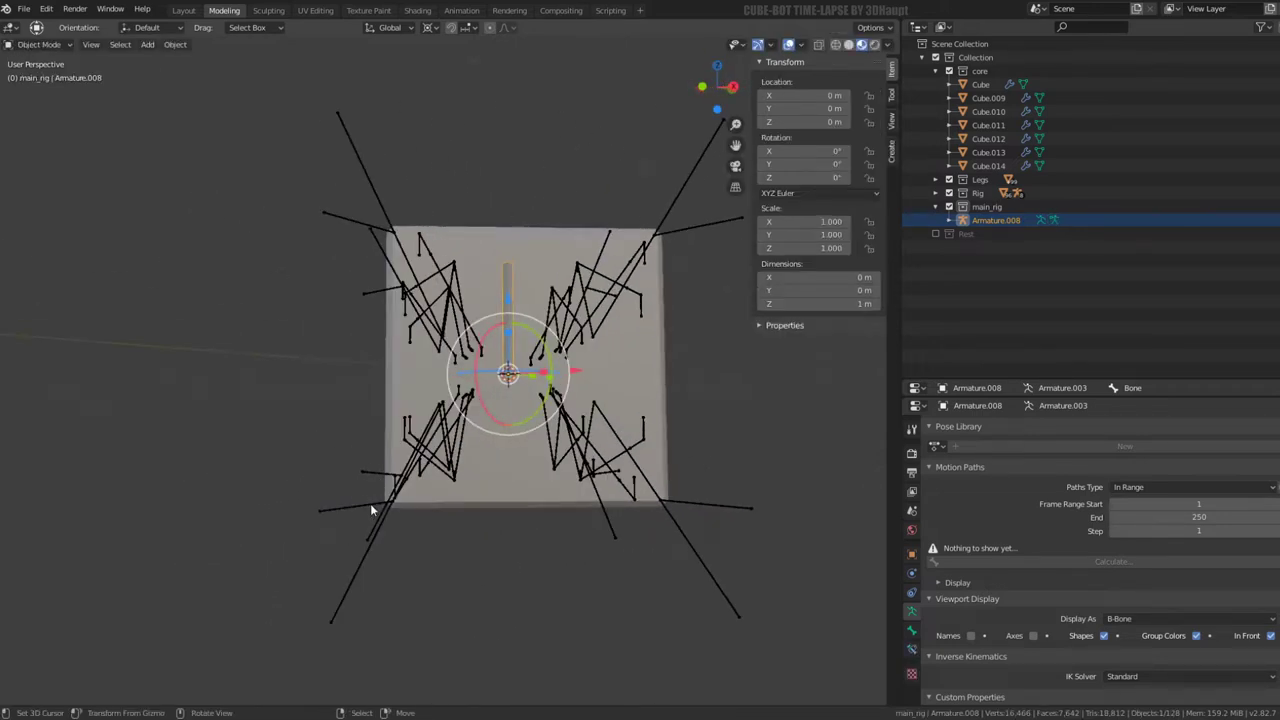
left_click(371, 510)
middle_click_drag(335, 512, 320, 491)
key("Tab")
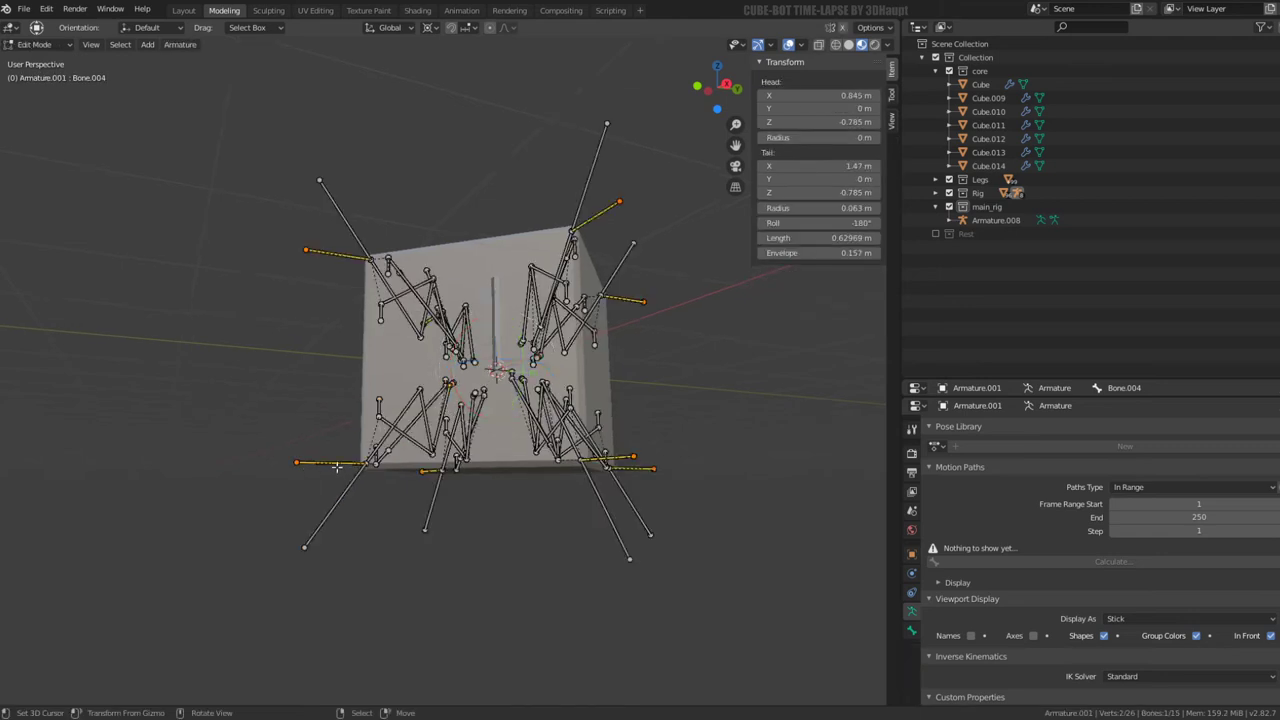
left_click(38, 45)
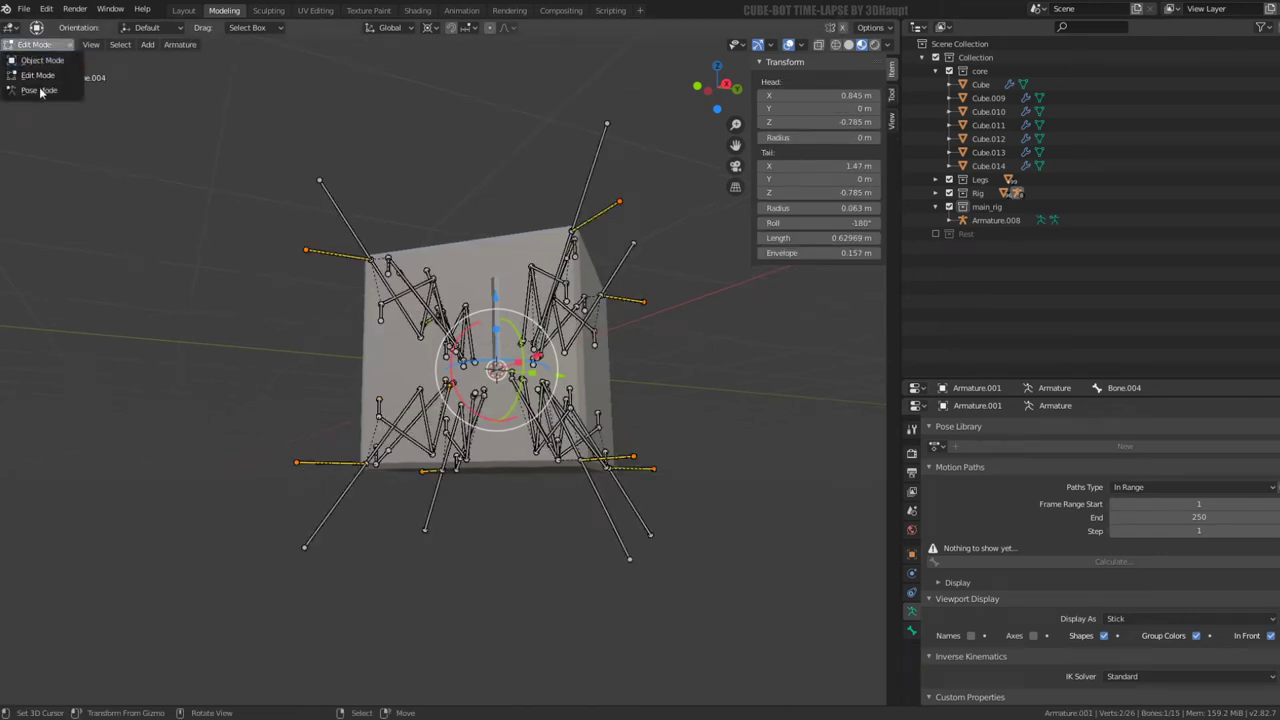
Put Armature.001 in Pose Mode and test-rotate the foot bone, cancelling each try
left_click(40, 91)
key("r")
right_click(371, 582)
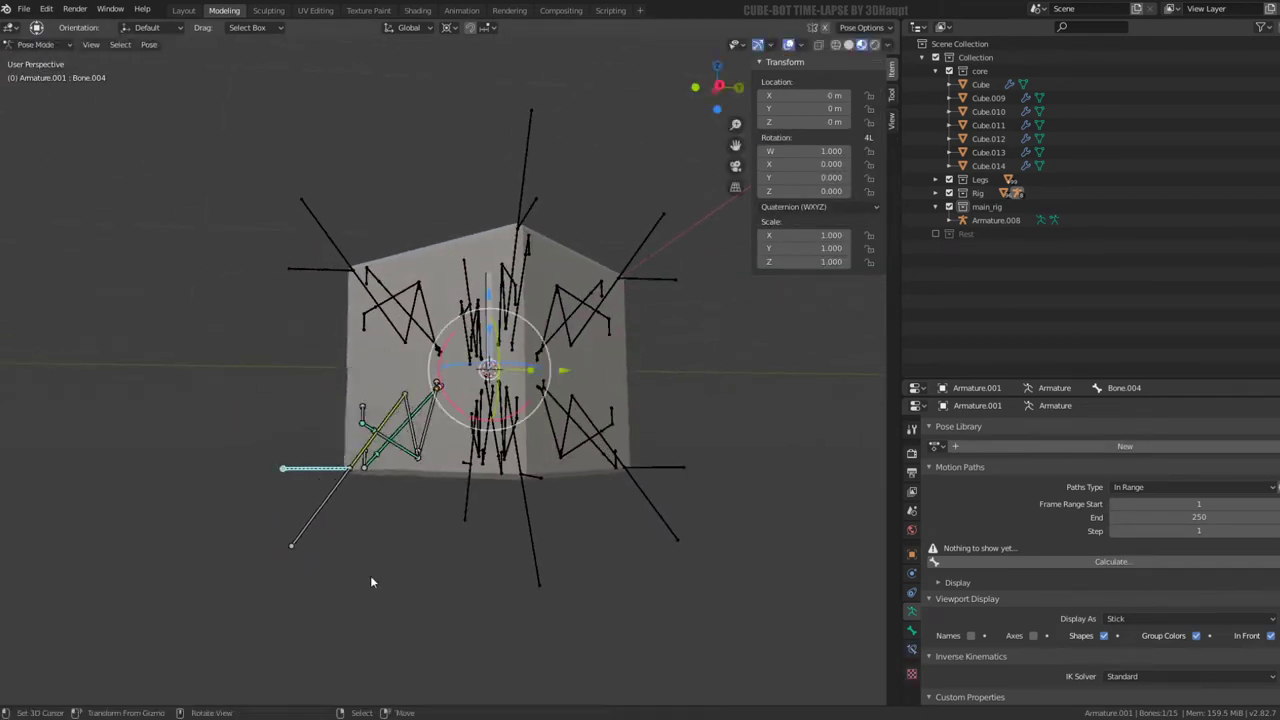
key("r")
right_click(318, 399)
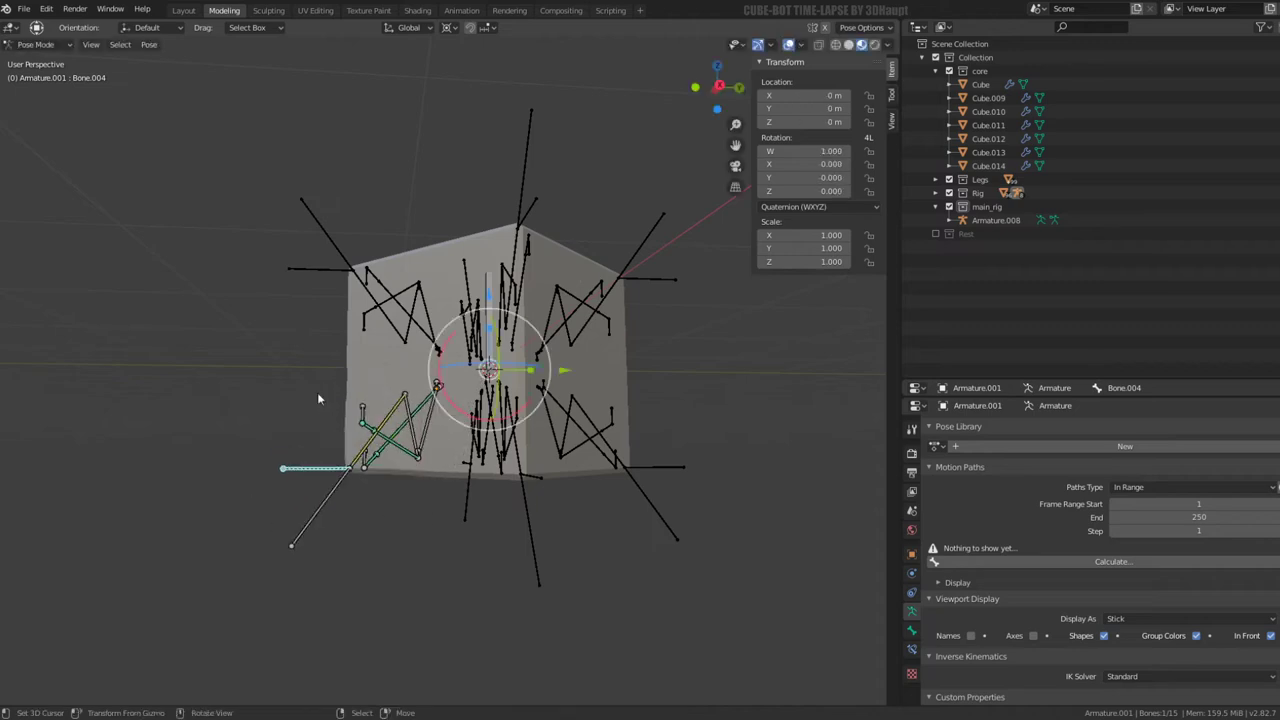
Set Pivot Point to Individual Origins, test the foot bone's rotate and move, then return to Edit Mode
left_click(449, 28)
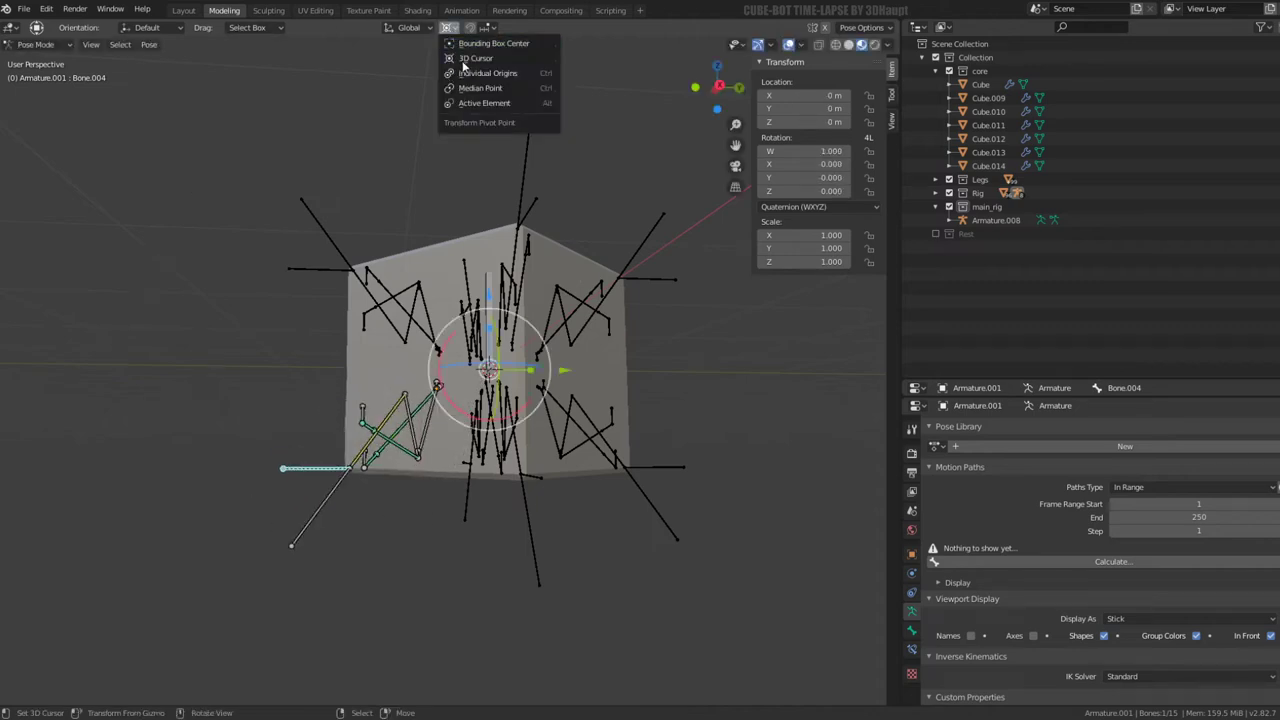
left_click(486, 76)
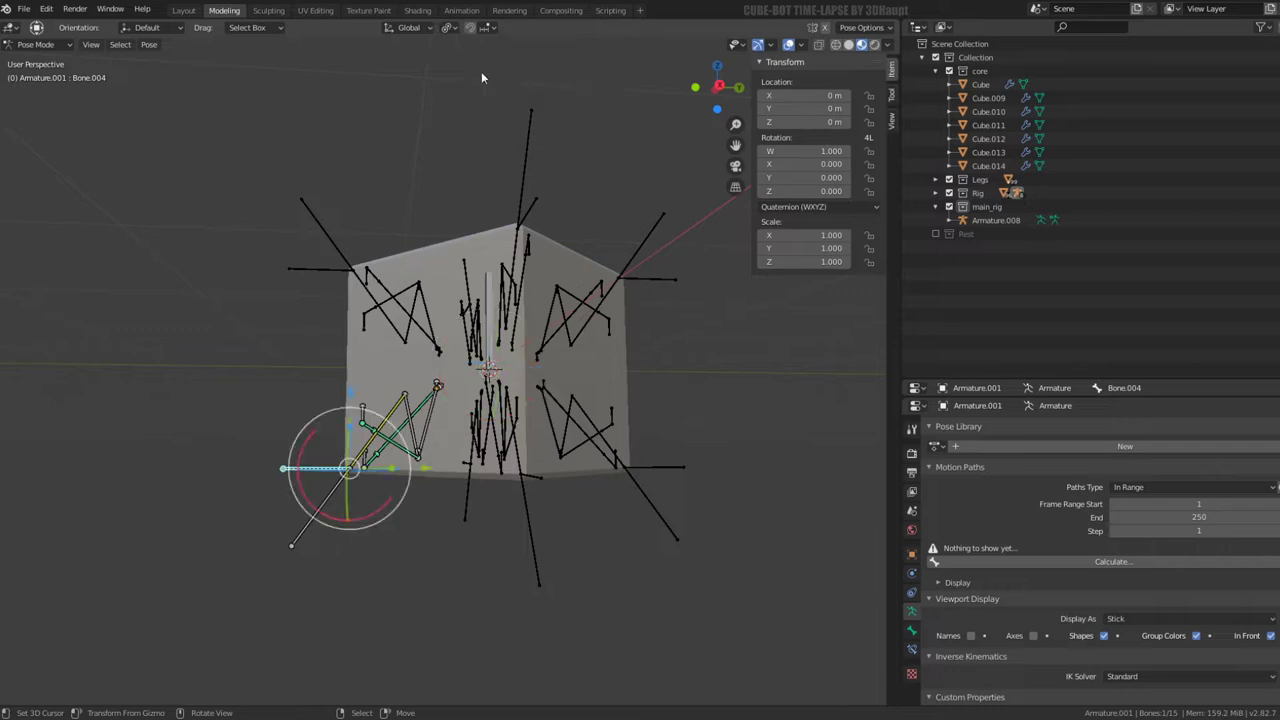
key("r")
right_click(434, 511)
key("r")
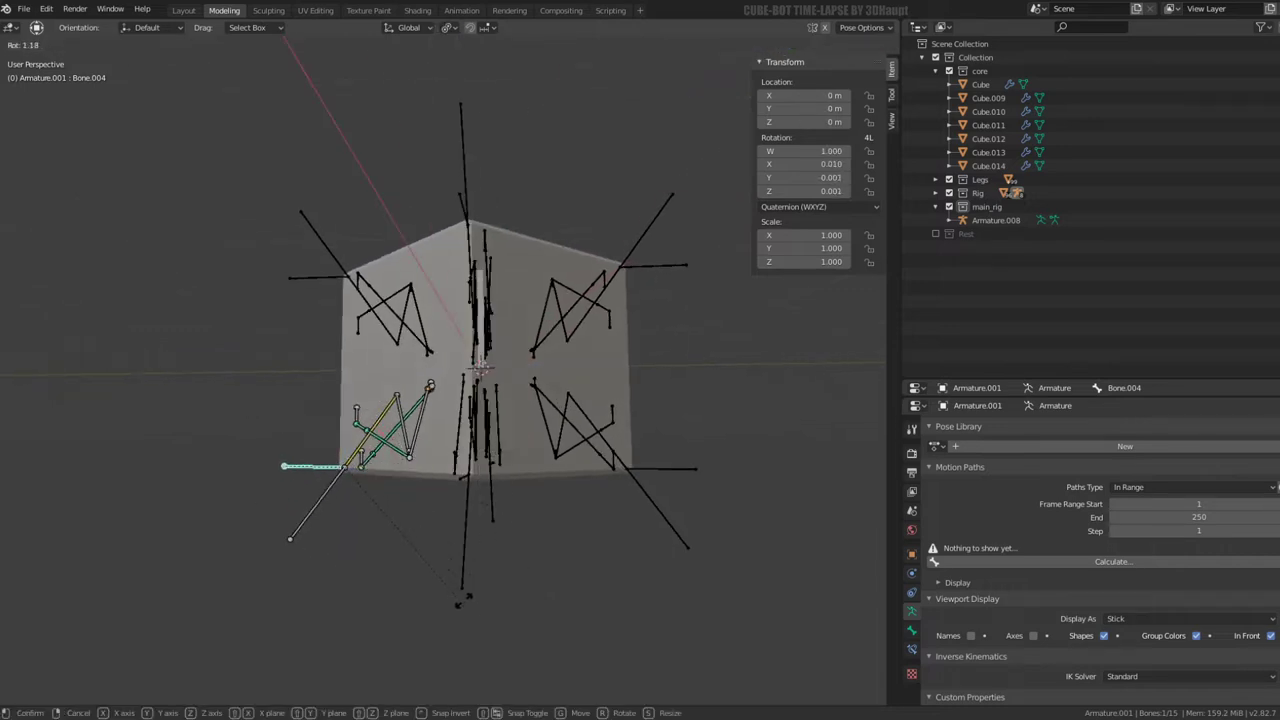
right_click(452, 567)
key("g")
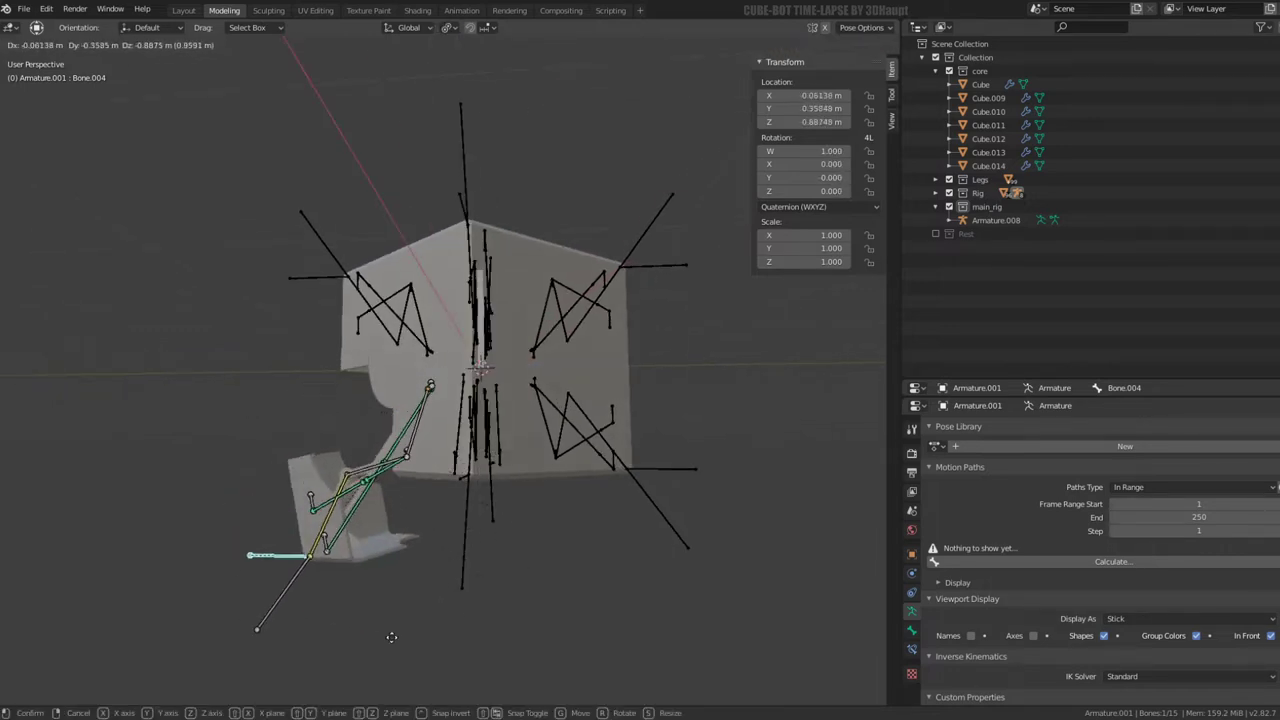
right_click(399, 487)
middle_click_drag(399, 487, 507, 446)
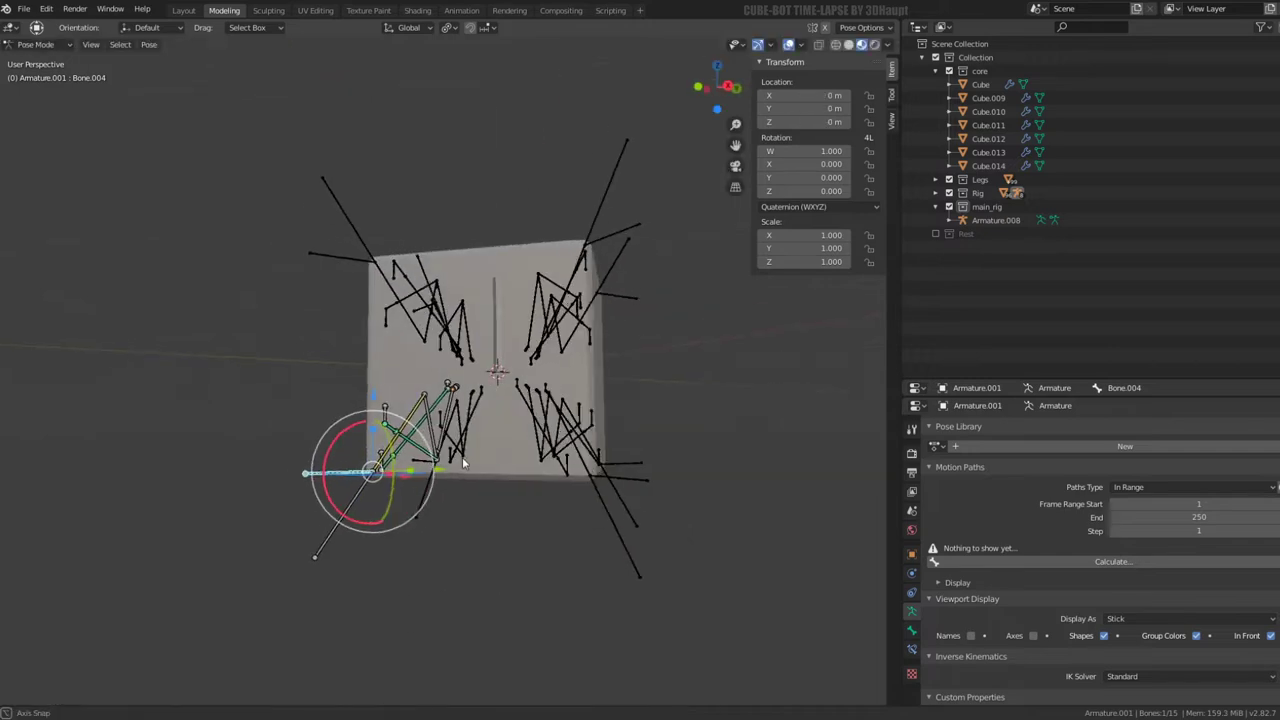
key("Tab")
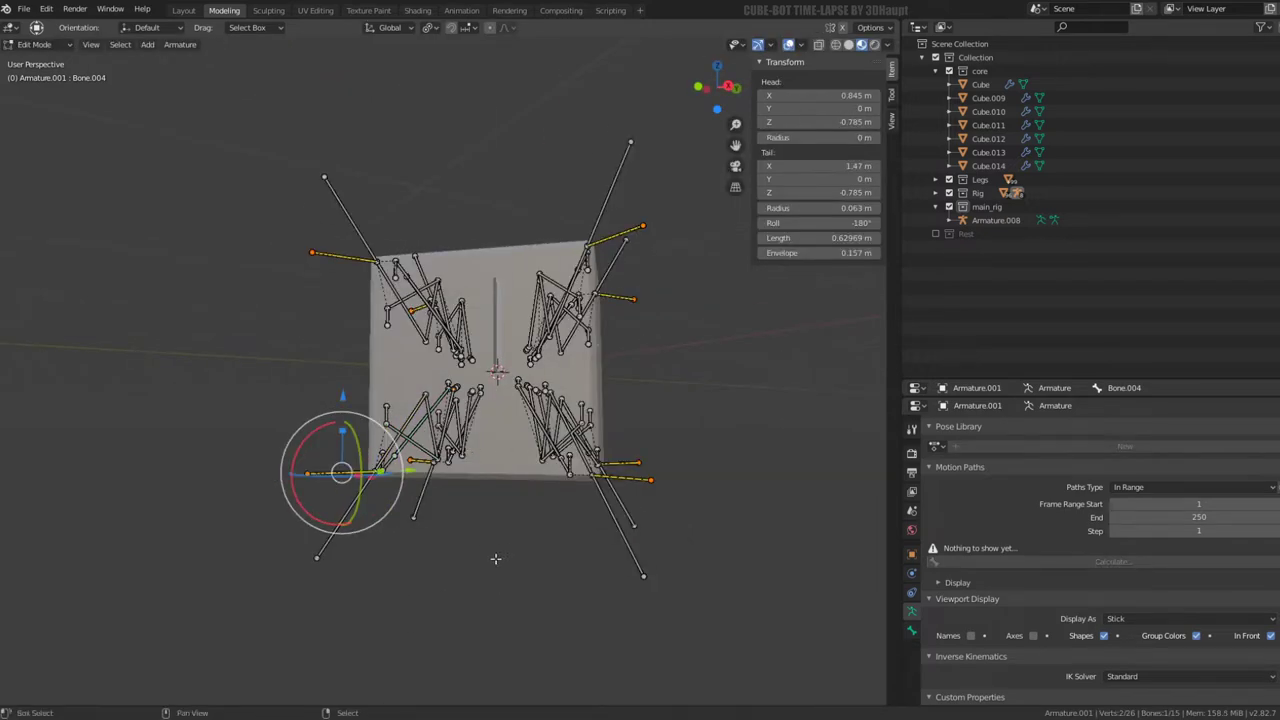
Duplicate the foot bone in place and separate the copy into its own armature
key("shift+d")
right_click(481, 517)
key("p")
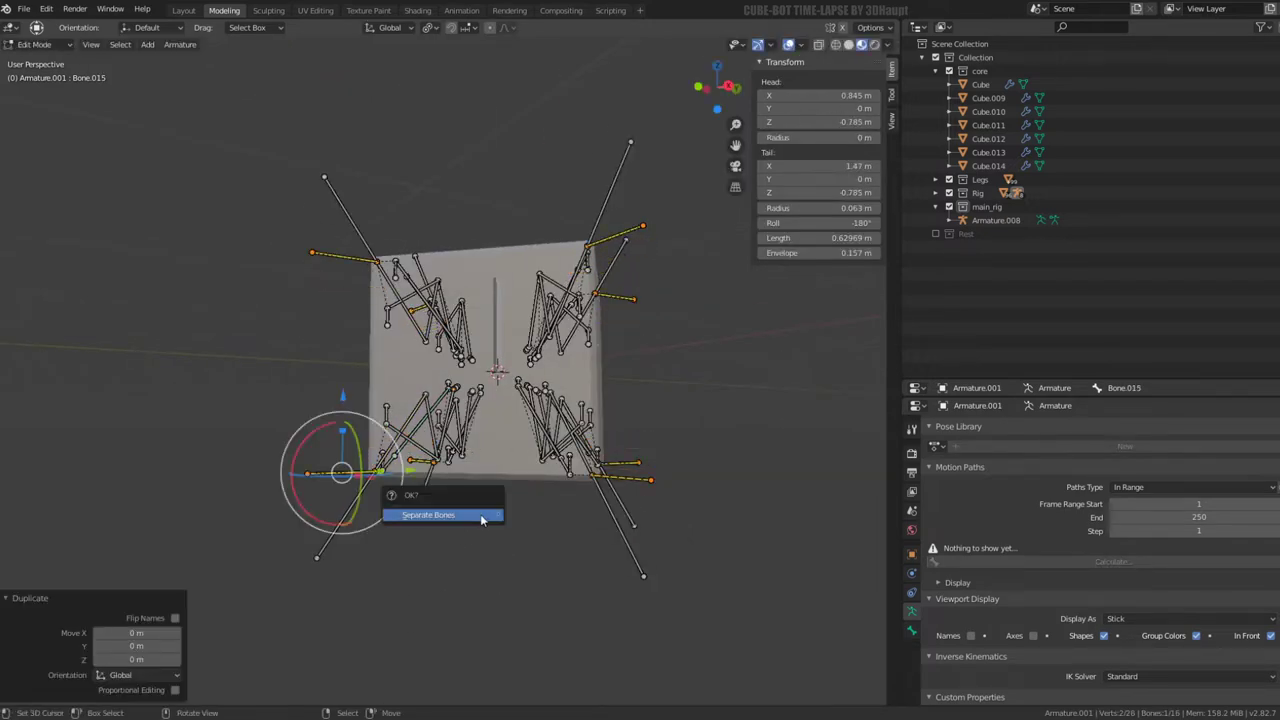
left_click(481, 517)
Switch to Object Mode and select the separated armature, then Armature.008 as active
key("ctrl+Tab")
left_click(344, 481)
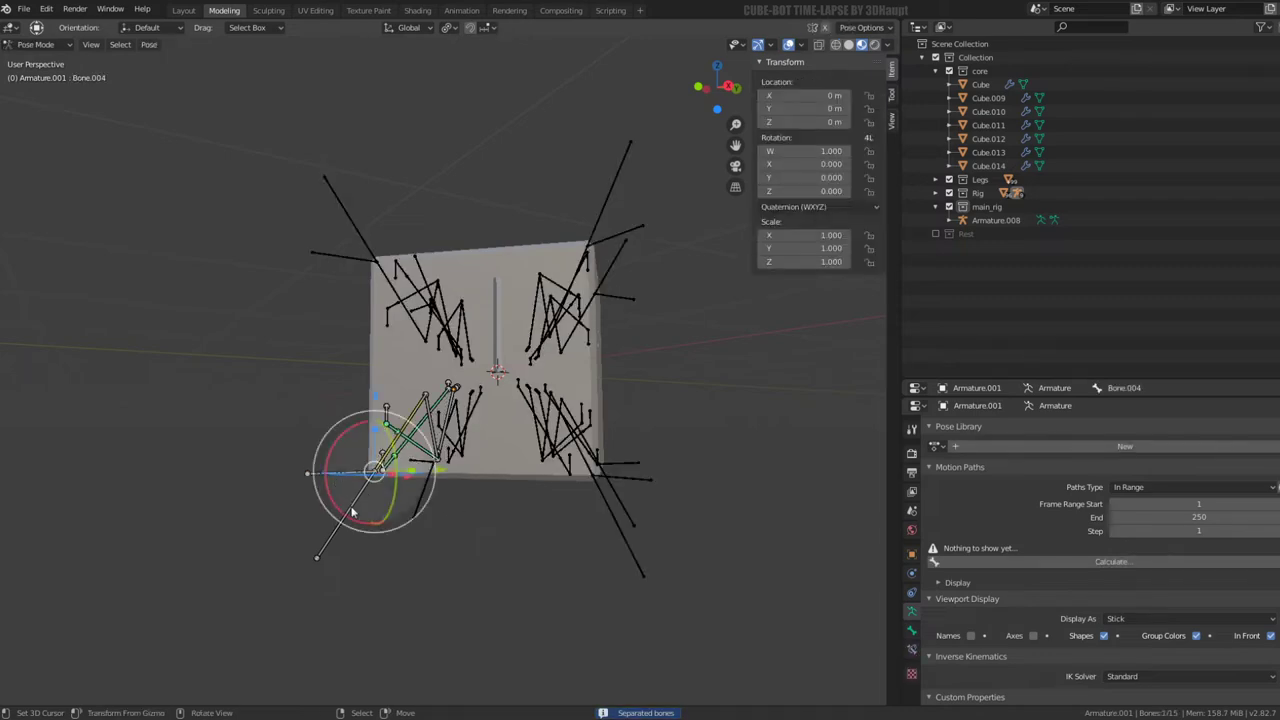
left_click(35, 44)
left_click(40, 58)
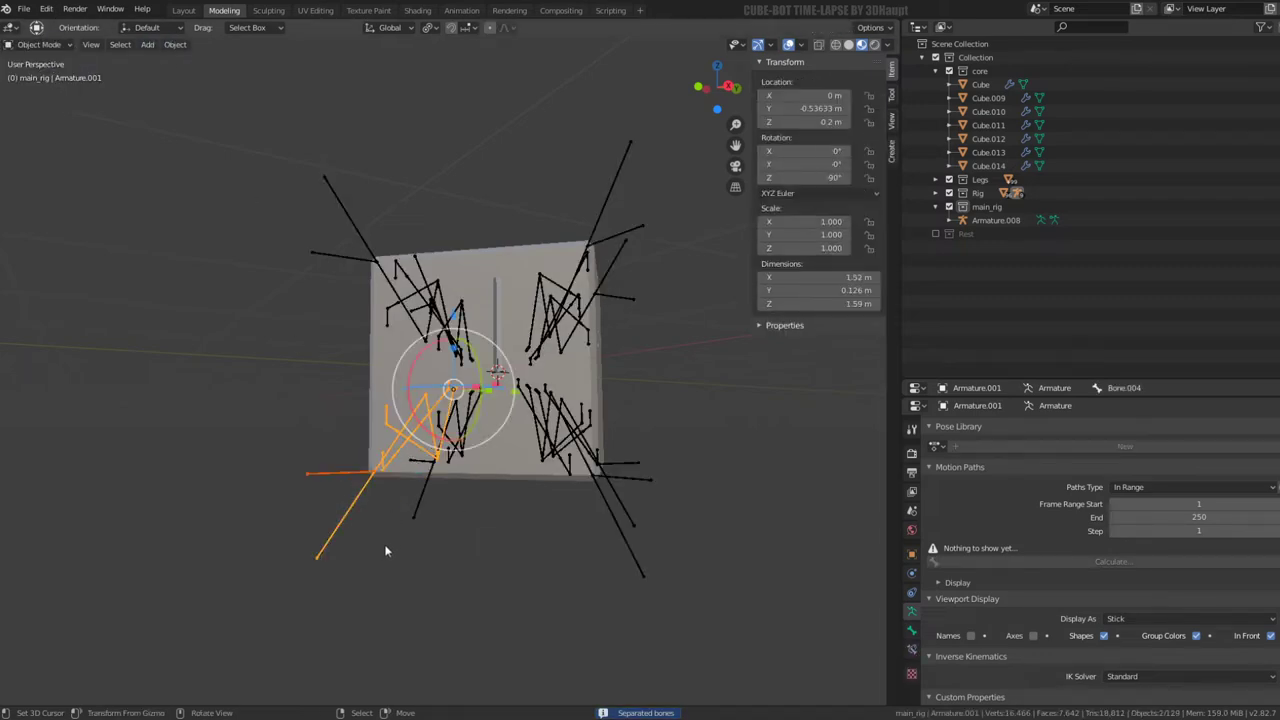
left_click(342, 505)
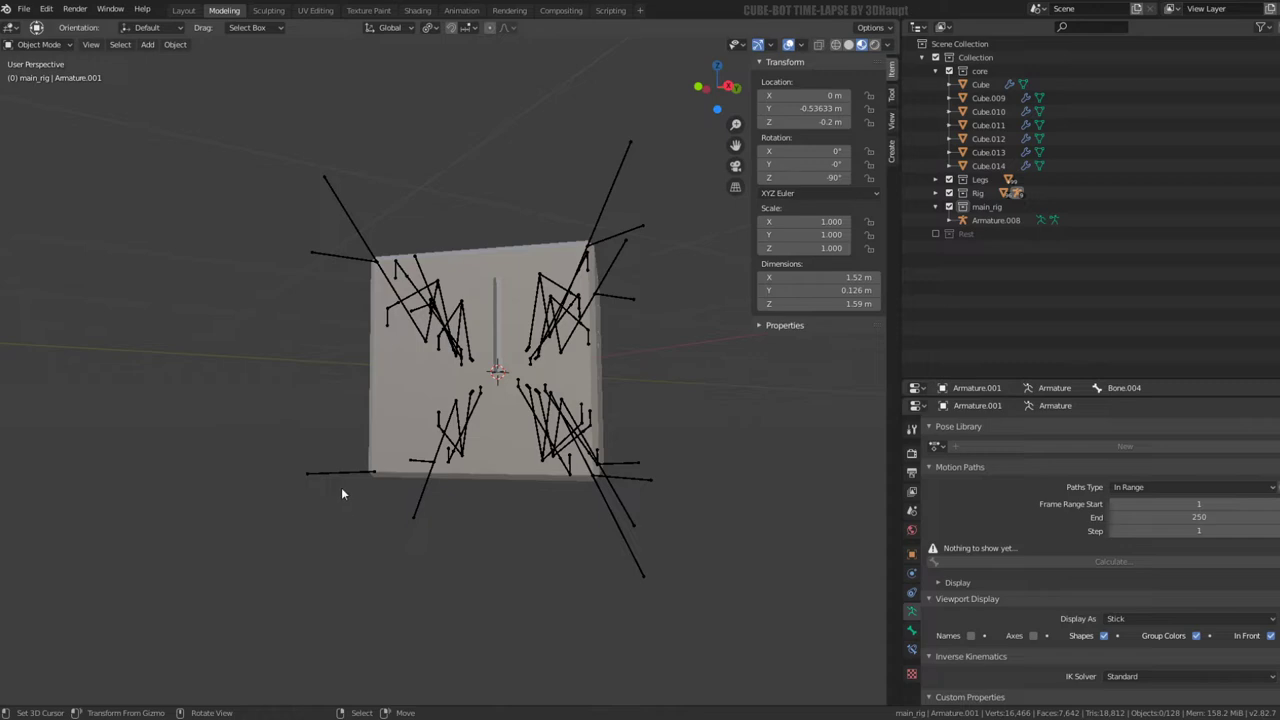
left_click(341, 474)
left_click(492, 300, "shift")
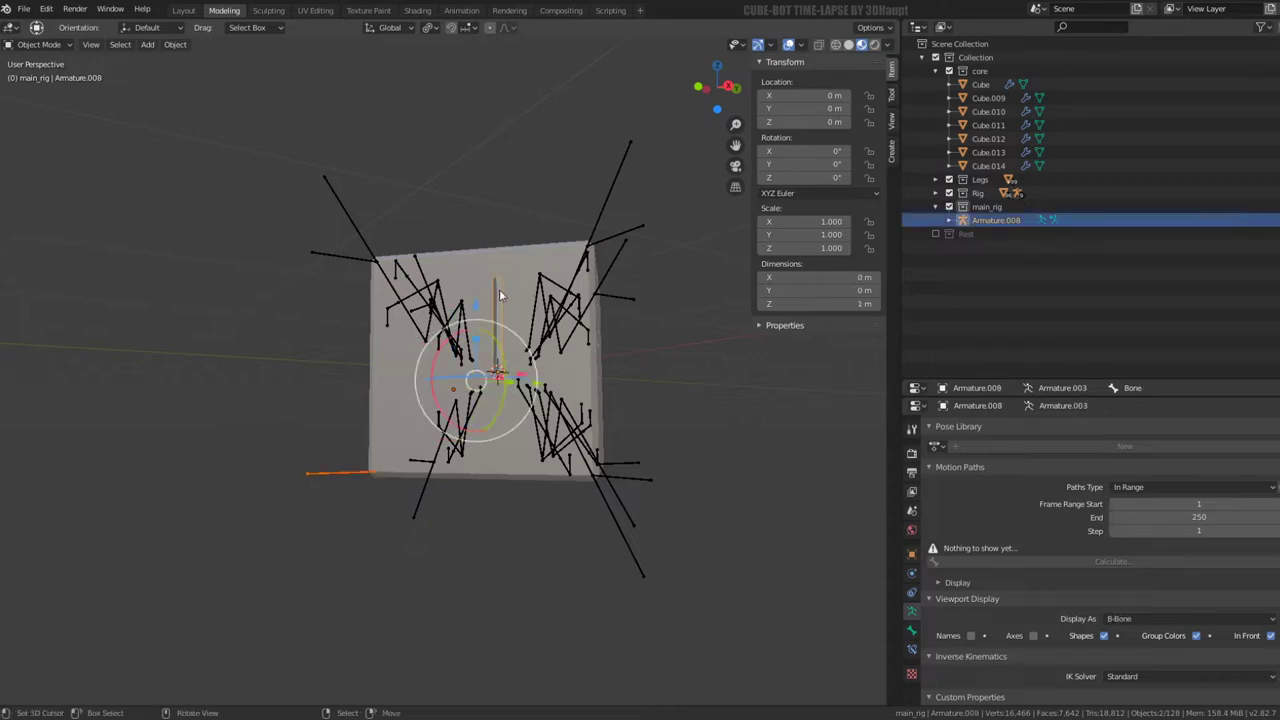
Parent Bone.015 to the central bone with Keep Offset
key("Tab")
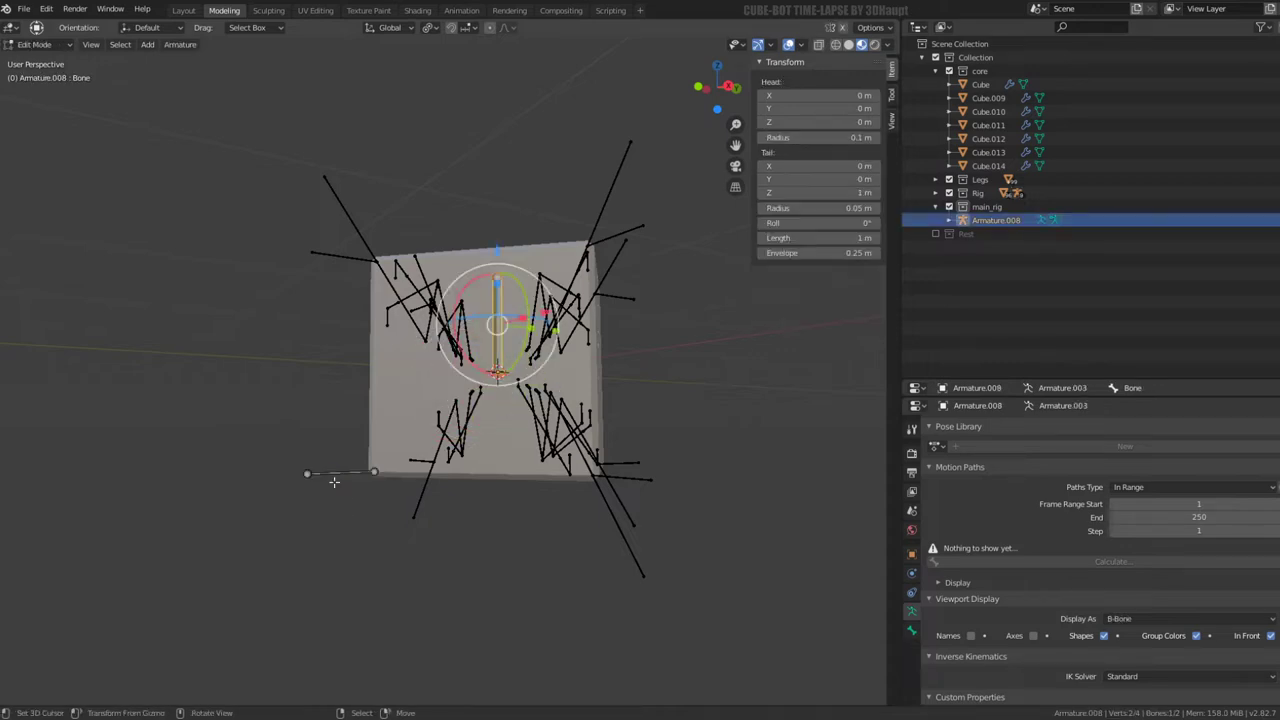
left_click(341, 471)
left_click(492, 323, "shift")
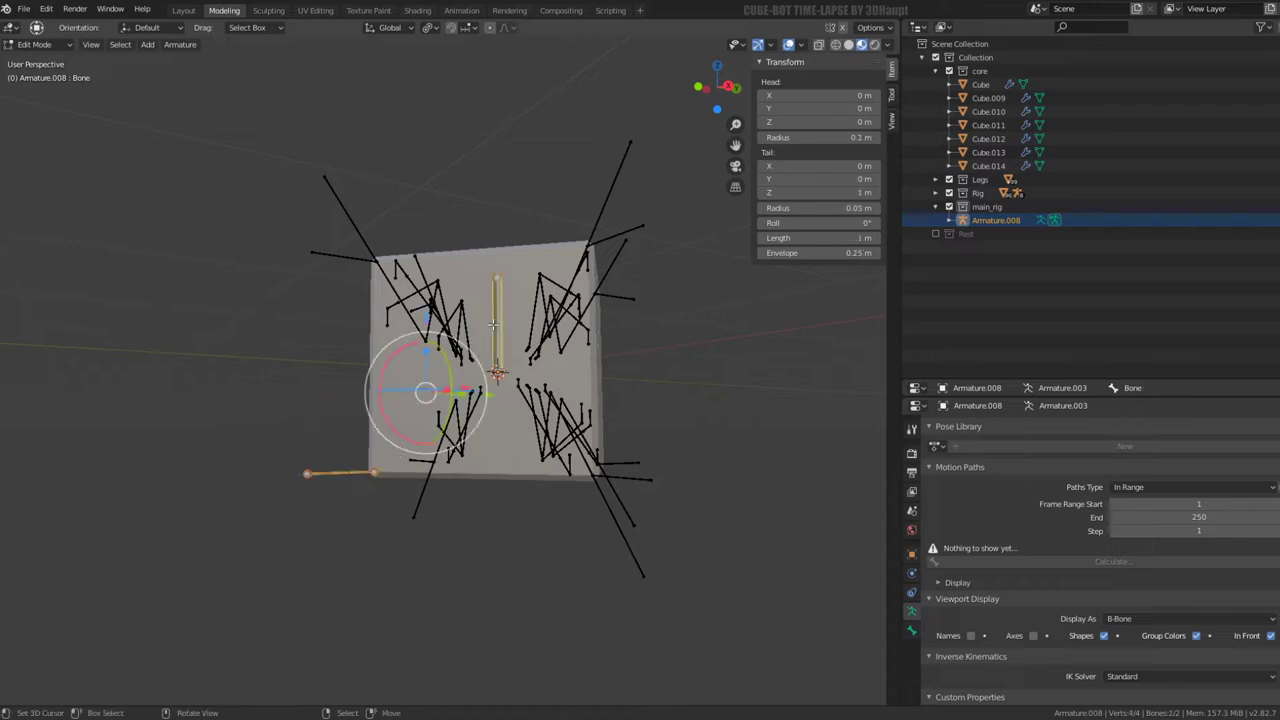
key("ctrl+p")
left_click(493, 325)
key("Tab")
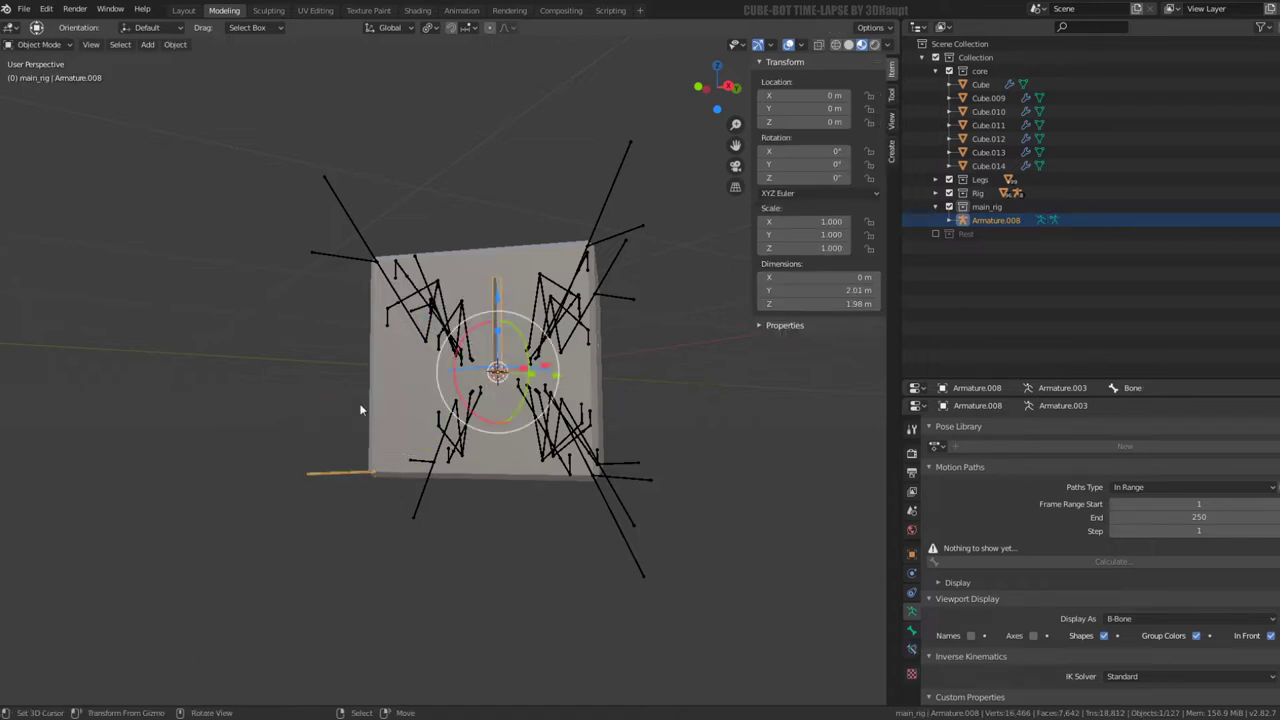
Shorten Bone.015 to about 0.42 m by moving its tail along Y toward the cube
mouse_move(359, 403)
middle_mouse_down()
mouse_move(577, 432)
mouse_move(380, 414)
middle_mouse_up()
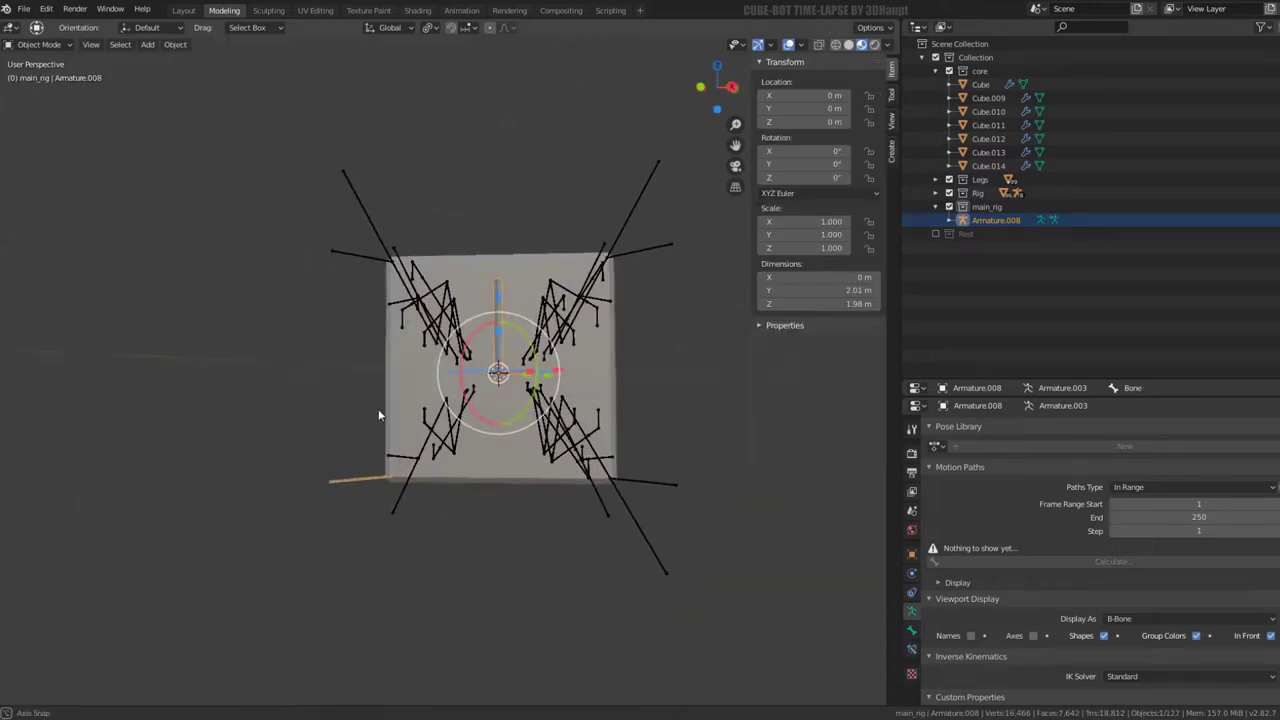
left_click(362, 484)
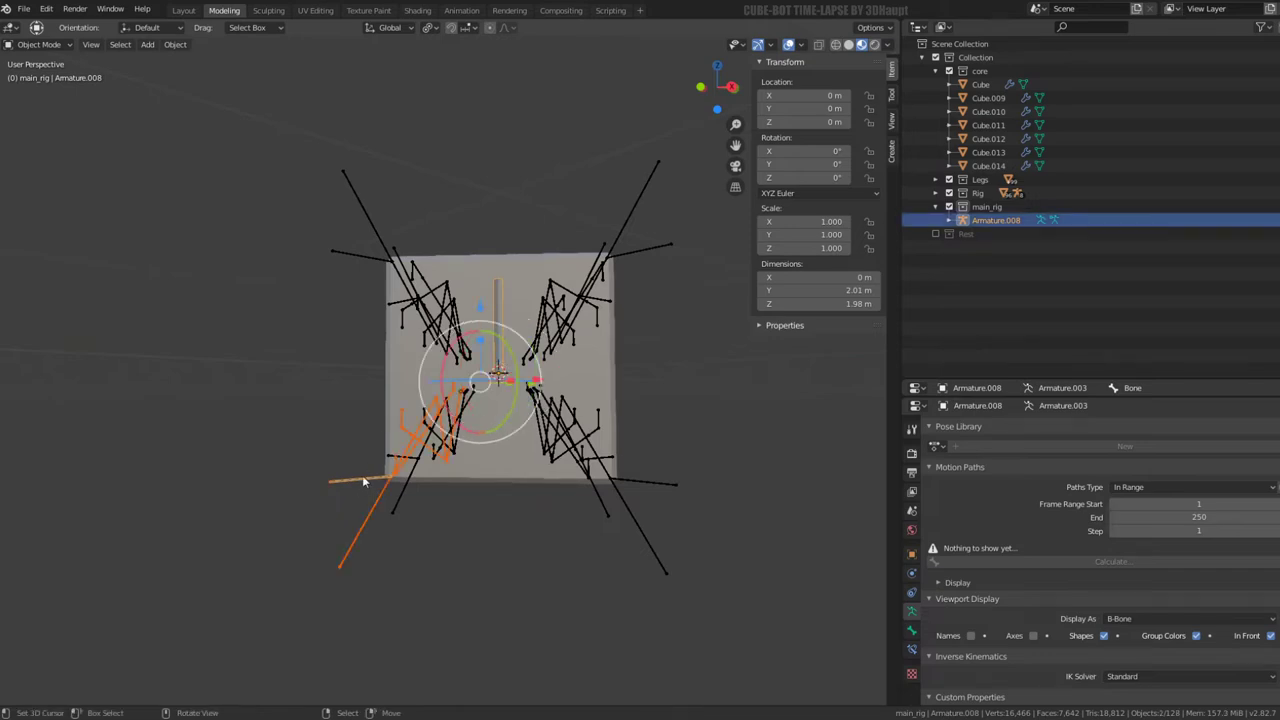
mouse_move(362, 477)
middle_mouse_down()
mouse_move(317, 469)
mouse_move(401, 396)
middle_mouse_up()
key("Tab")
left_click(364, 417)
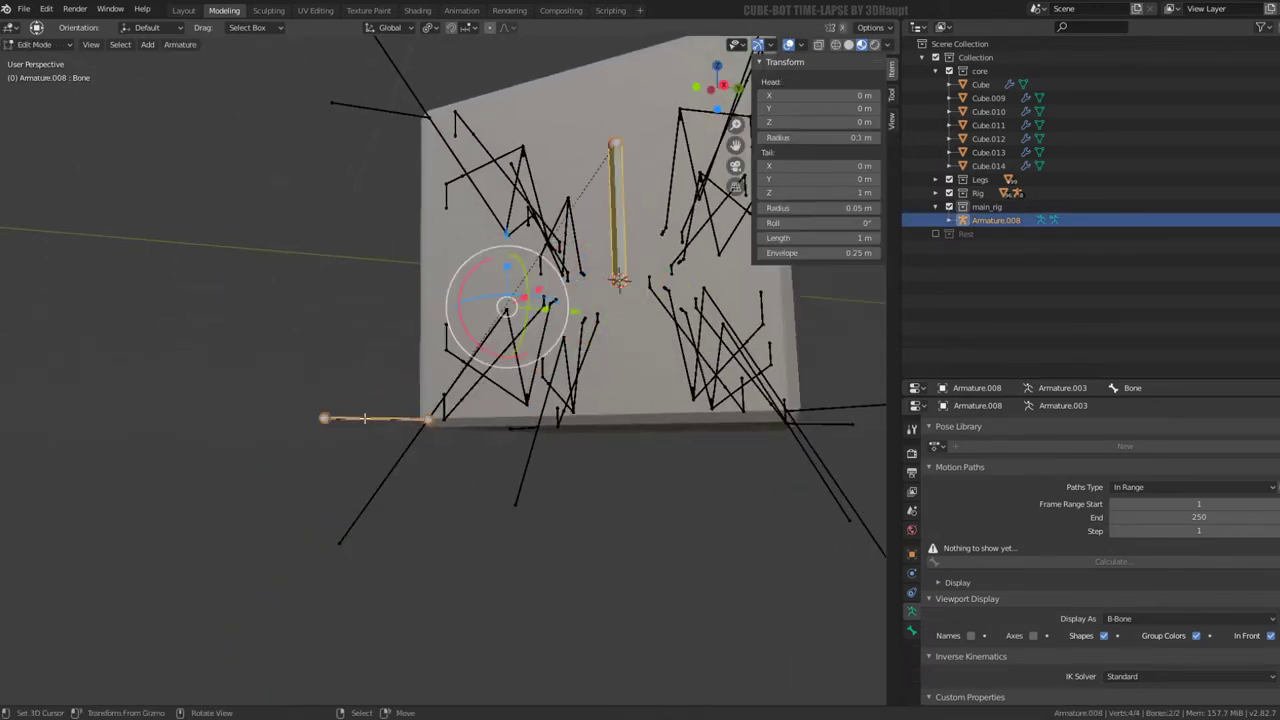
left_click(327, 417)
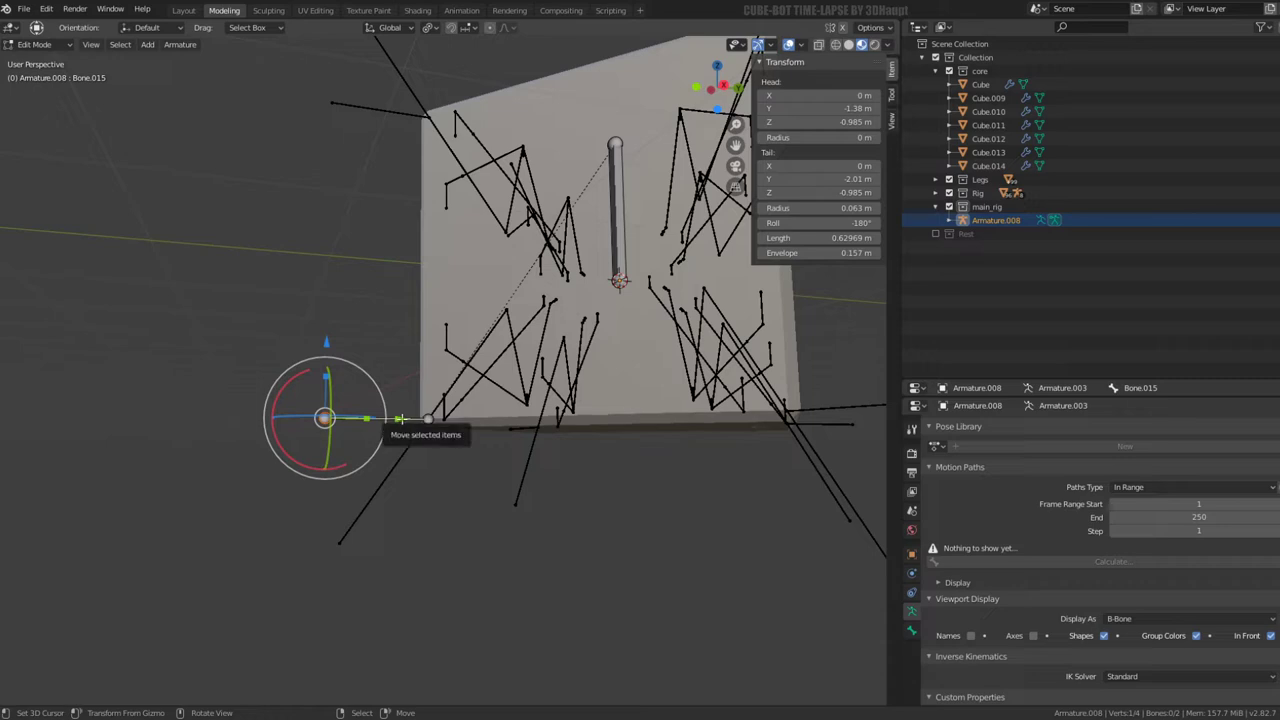
left_click_drag(398, 419, 318, 420)
mouse_move(318, 420)
middle_mouse_down()
mouse_move(408, 457)
mouse_move(357, 430)
mouse_move(393, 423)
middle_mouse_up()
key("g")
key("y")
left_click(362, 462)
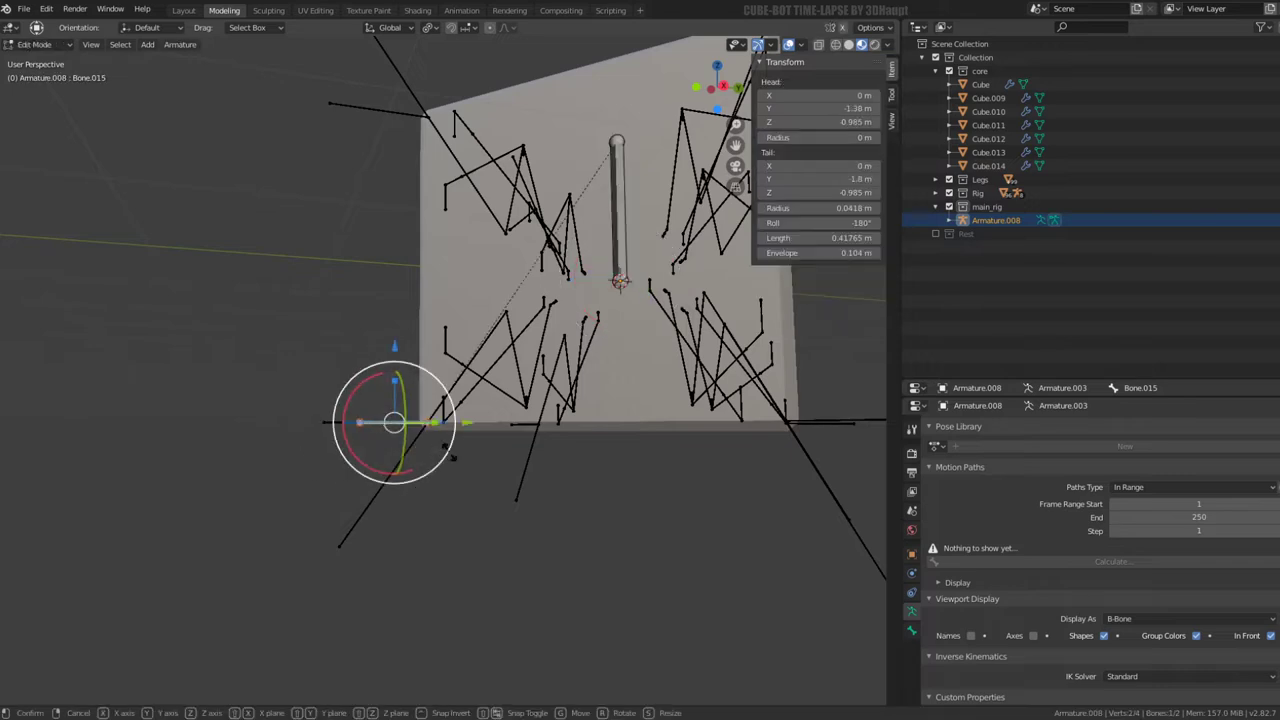
left_click(392, 424)
key("Tab")
scroll(292, 433, "up", 2)
Check Bone.015's properties on Armature.008, briefly entering Pose Mode, then return to Object Mode
left_click(294, 433)
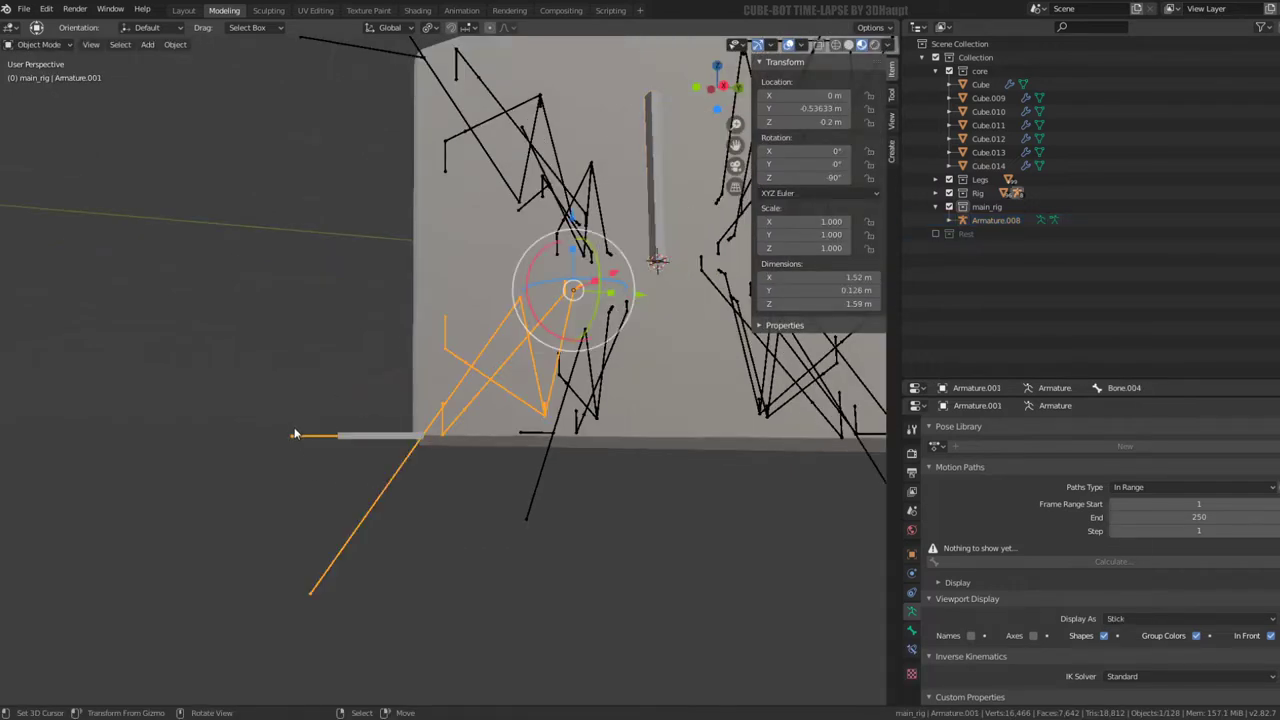
left_click(376, 435)
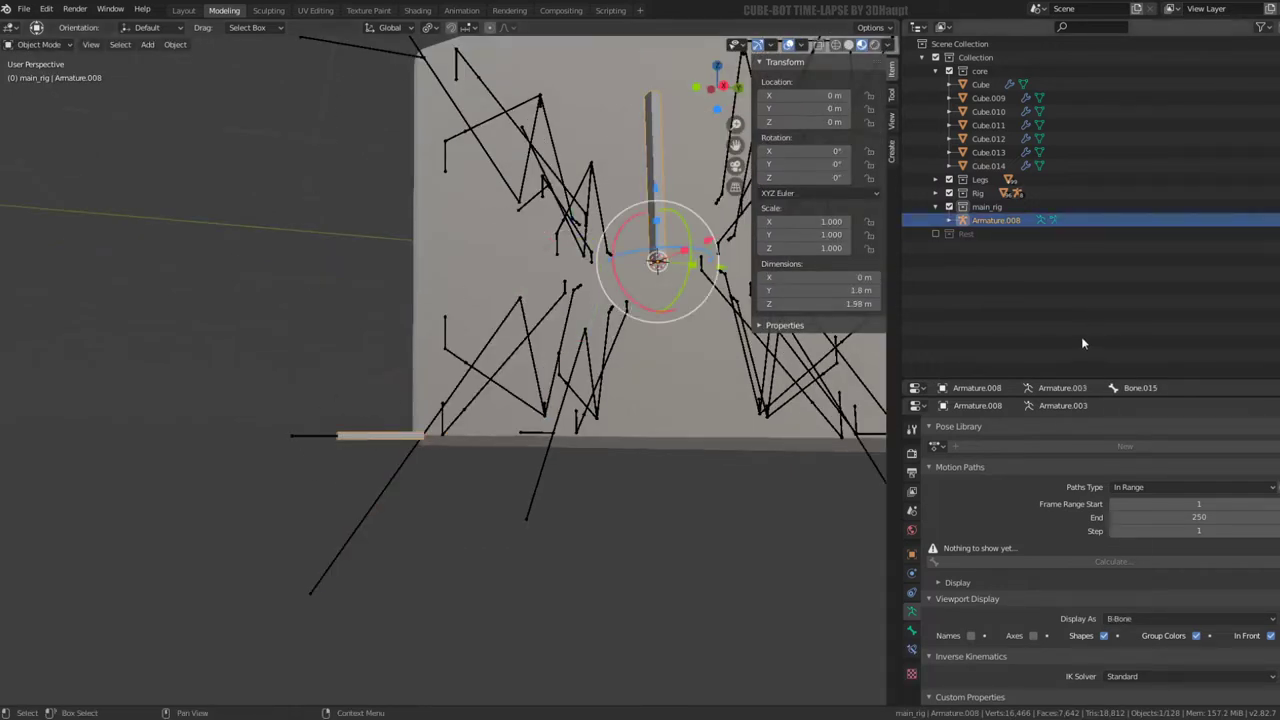
left_click_drag(1050, 379, 1050, 273)
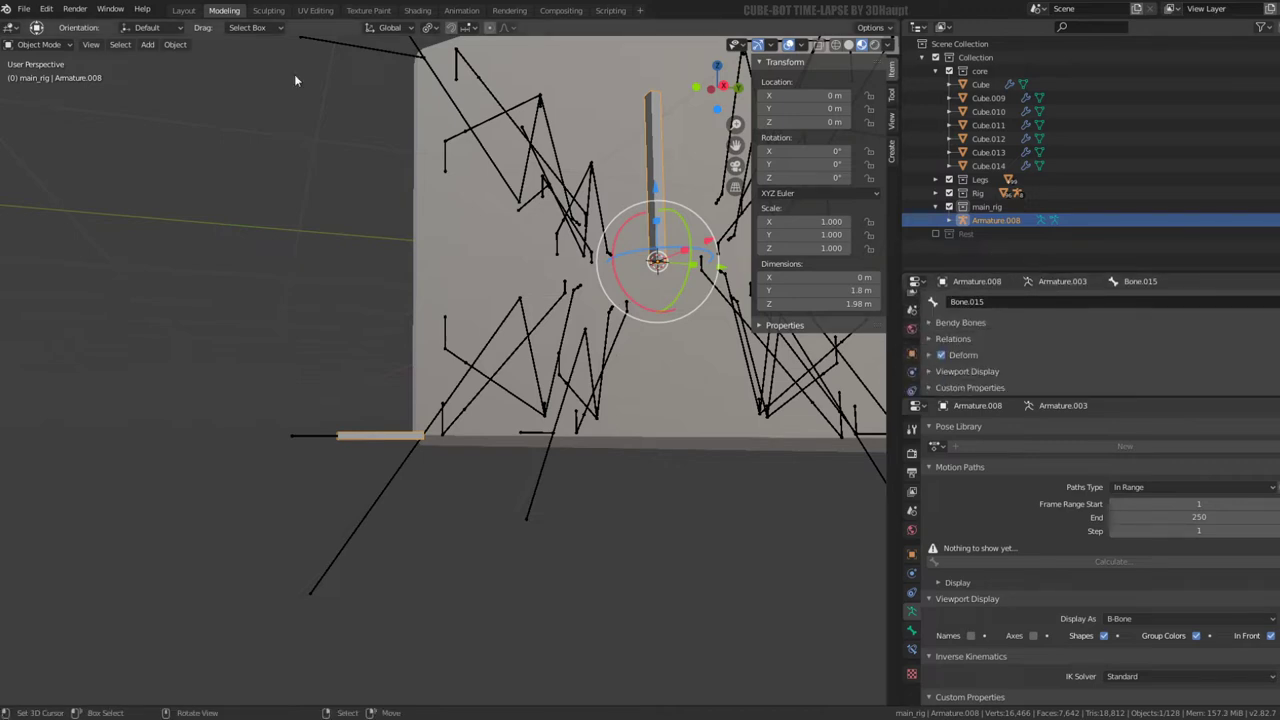
left_click(69, 45)
left_click(40, 90)
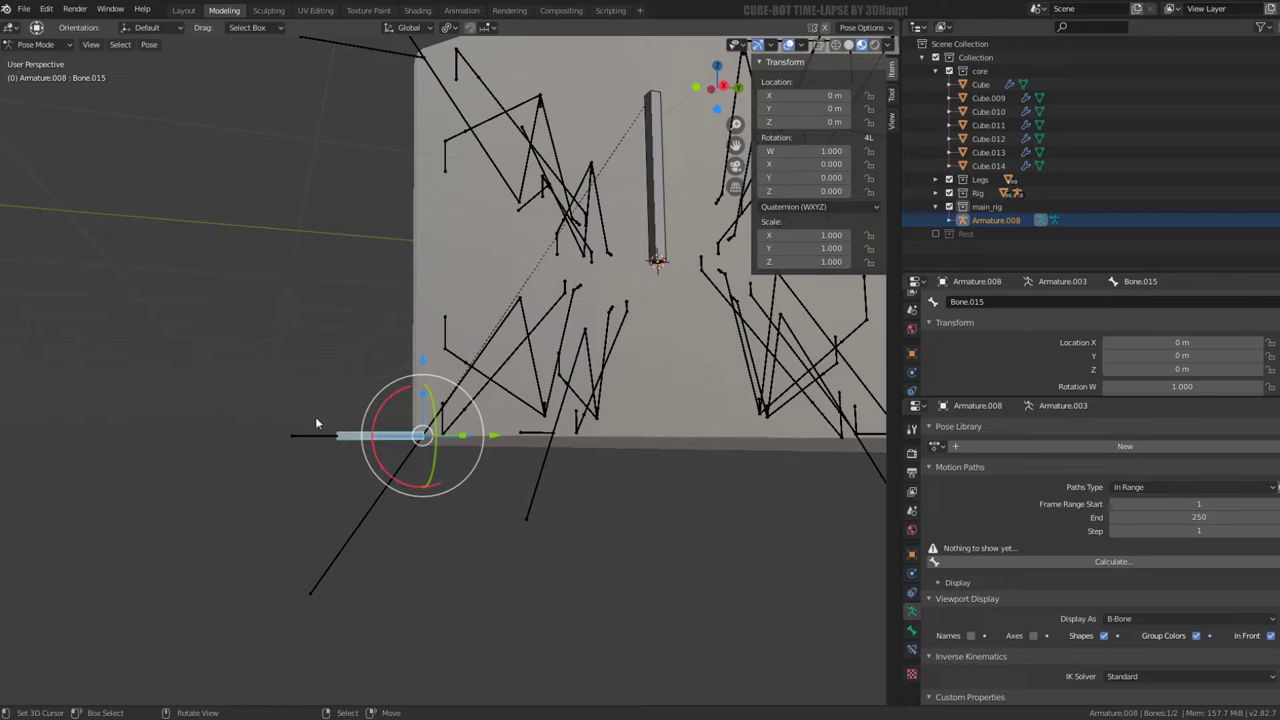
left_click(58, 45)
left_click(40, 60)
Toggle Edit Mode on both armatures, then put Armature.001 into Pose Mode
left_click(300, 435)
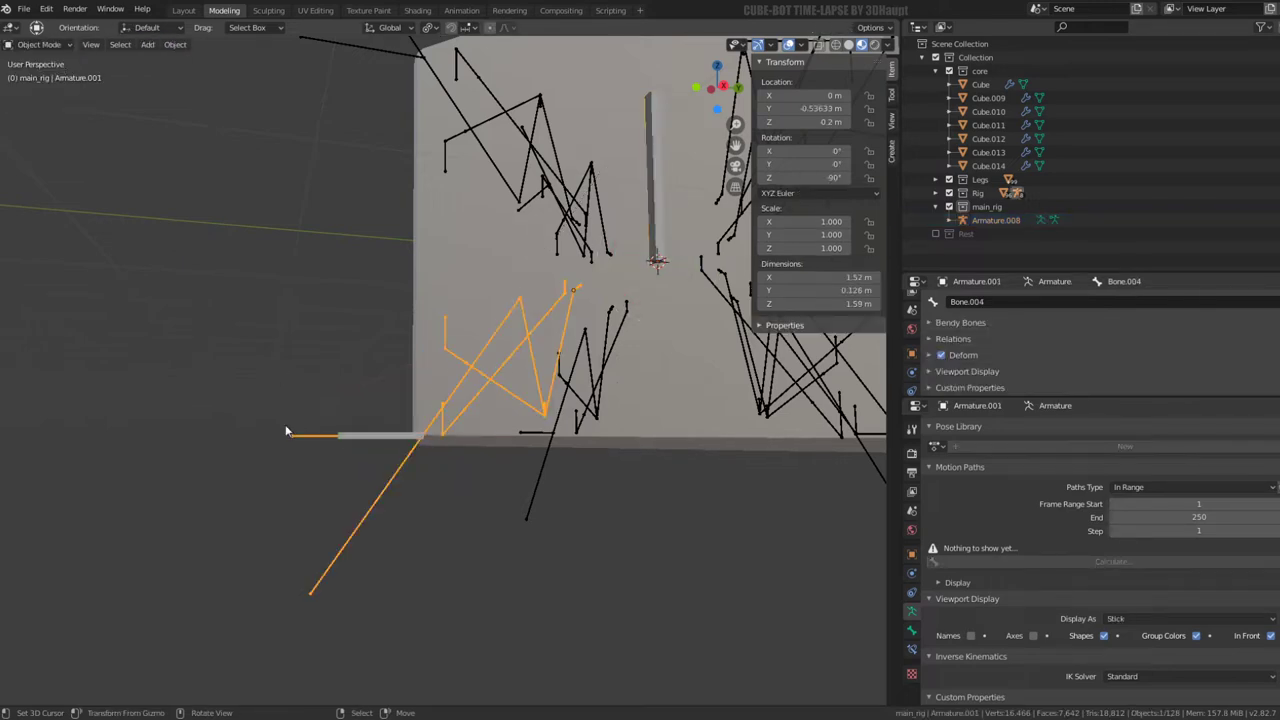
left_click(40, 45)
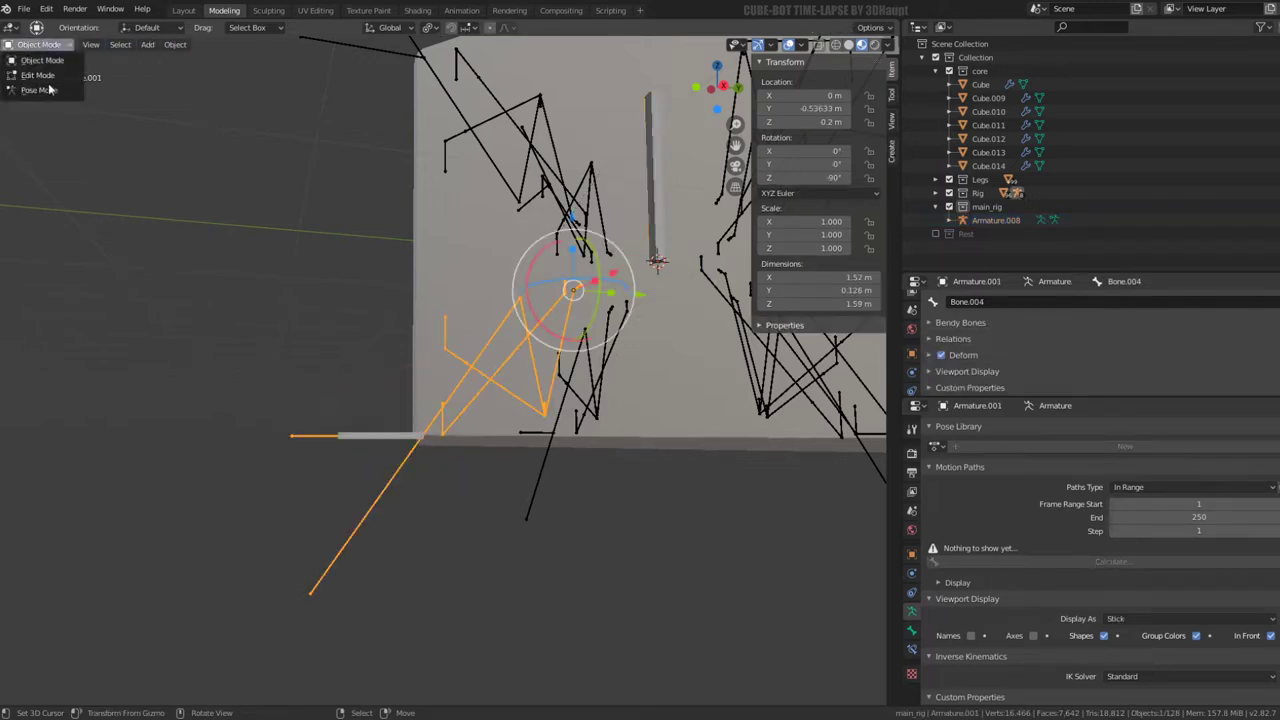
key("Tab")
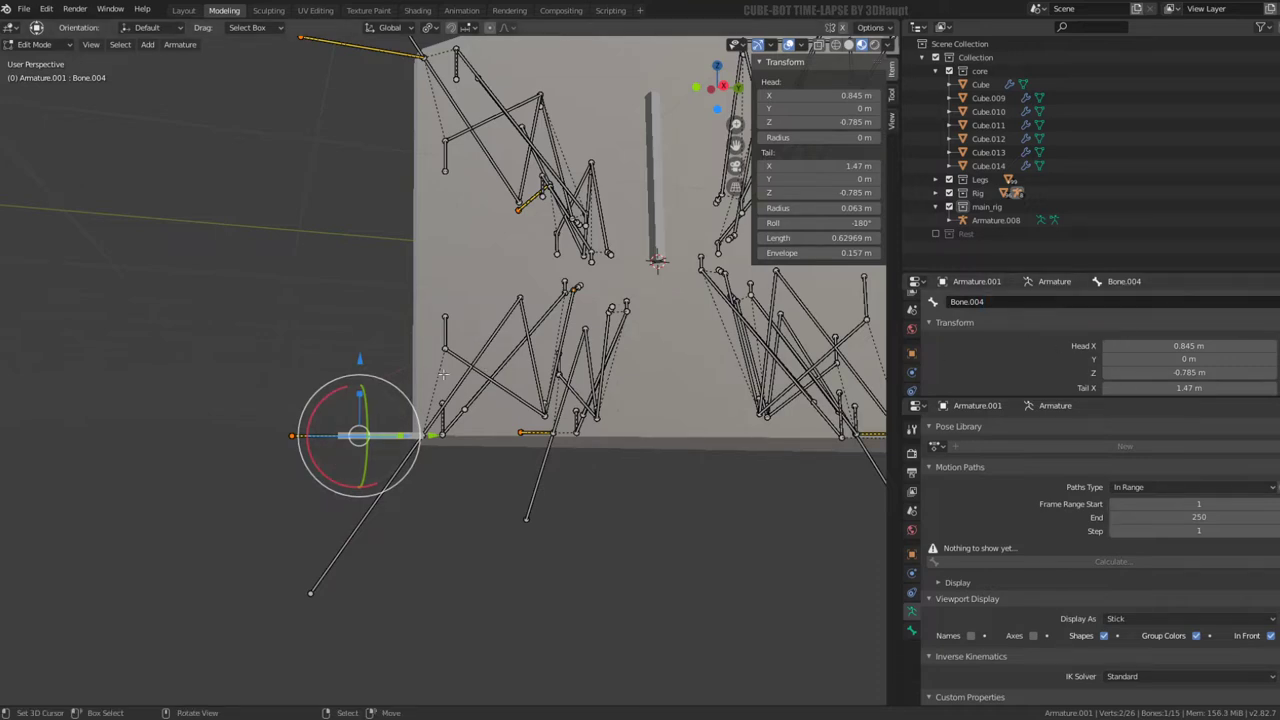
key("Tab")
left_click(370, 437)
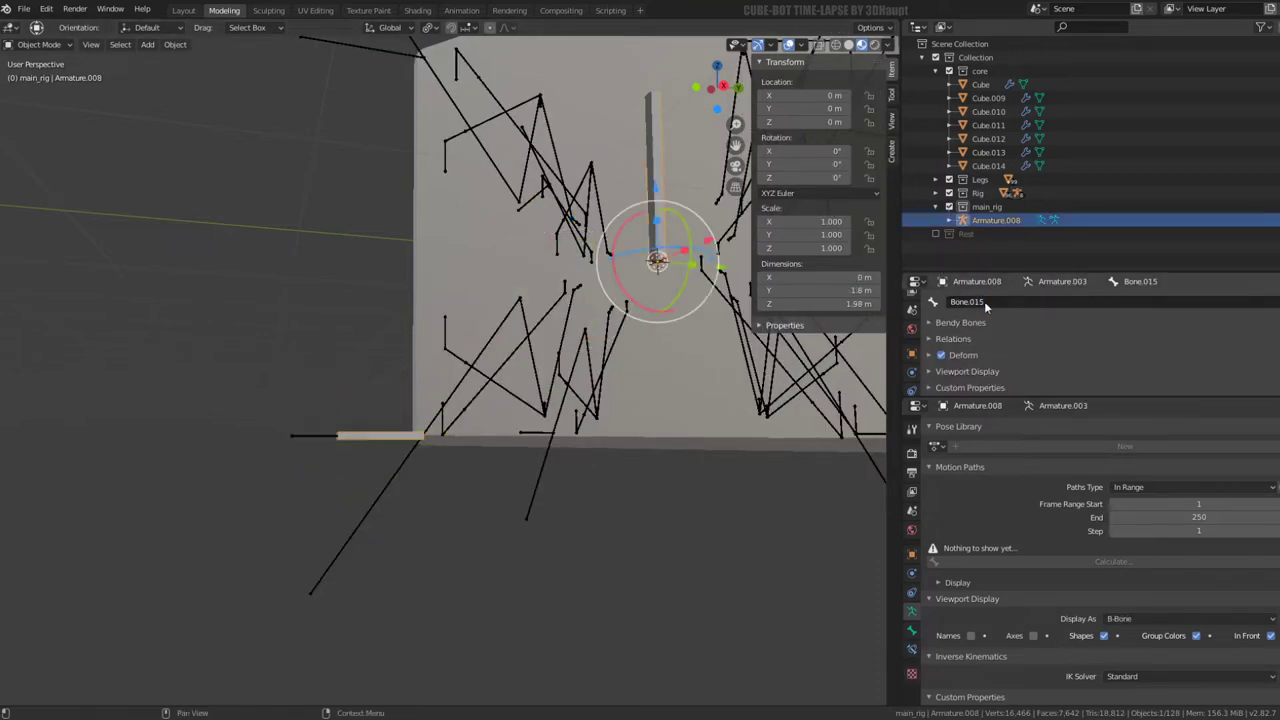
key("Tab")
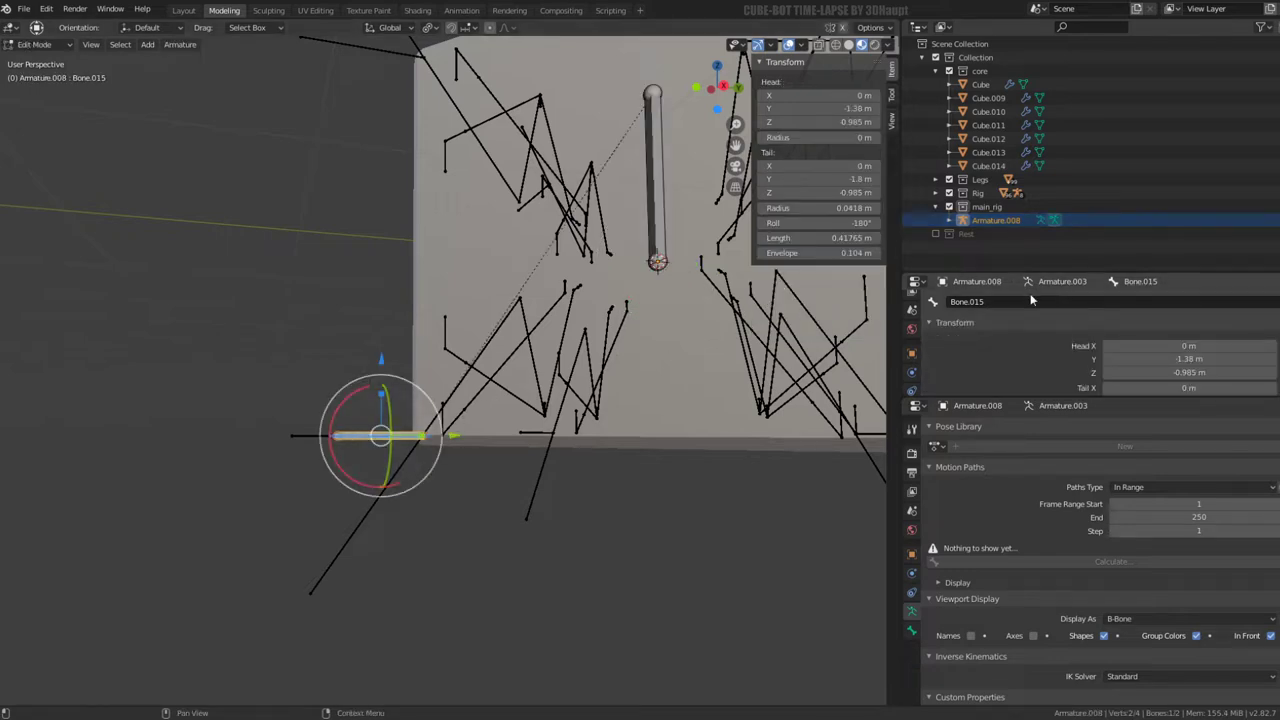
key("Tab")
left_click(292, 436)
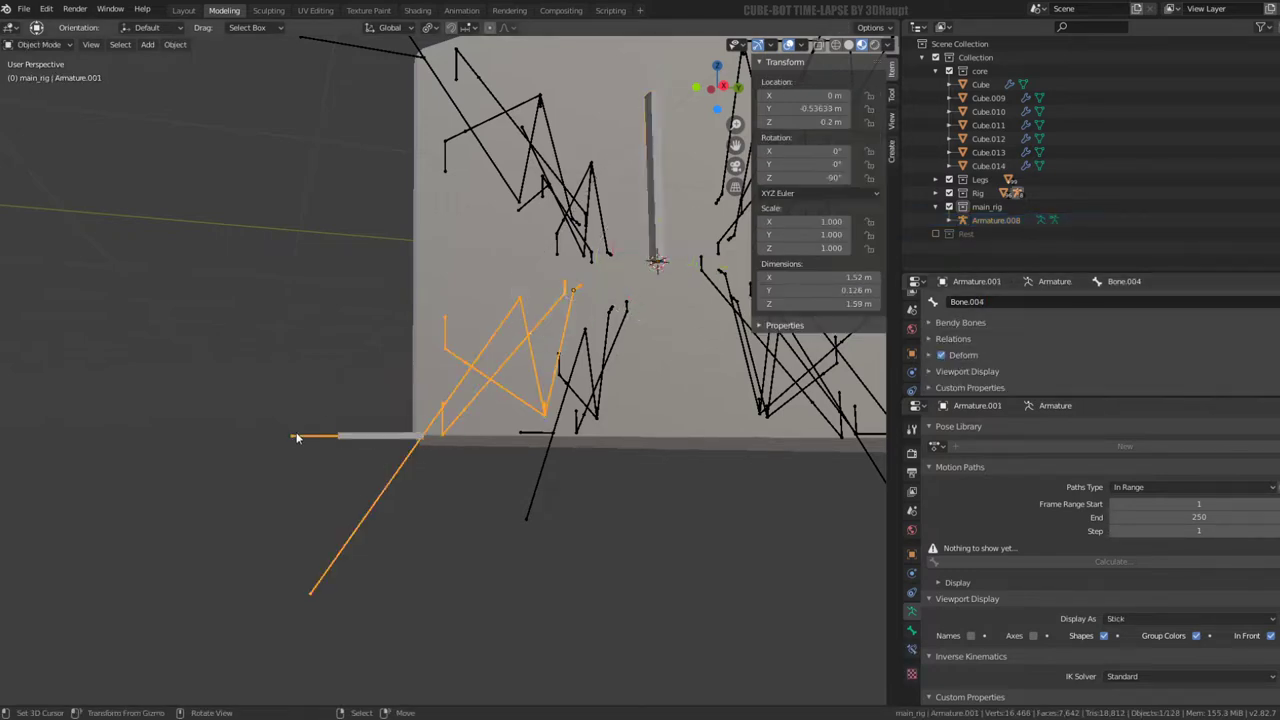
left_click(45, 45)
left_click(59, 93)
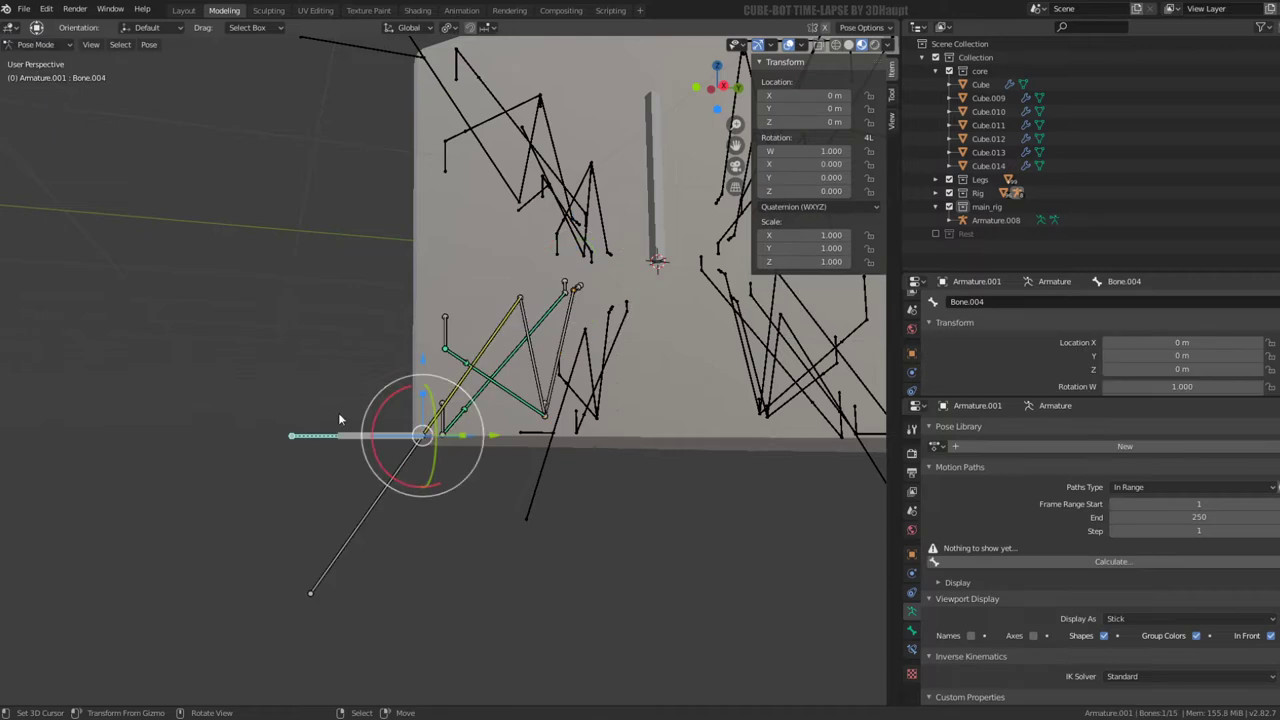
Add a Copy Location constraint to Bone.004 targeting Armature.008's Bone.015
left_click(912, 649)
left_click(994, 430)
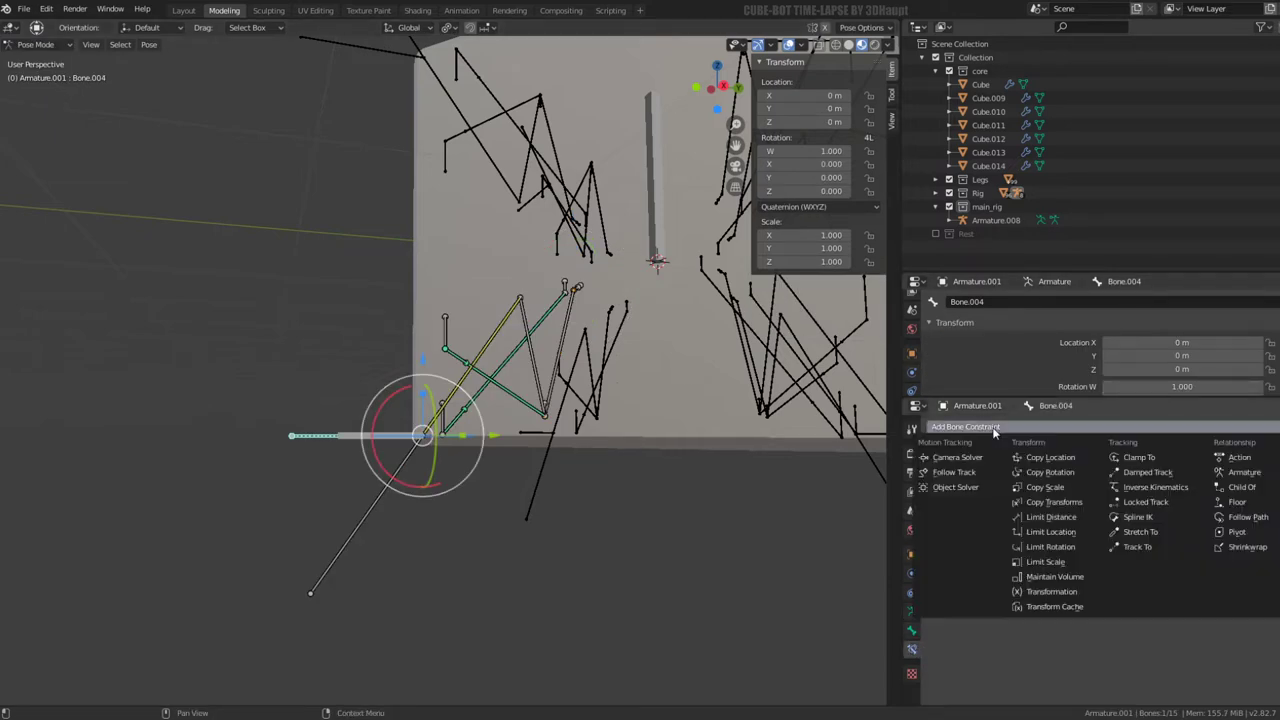
left_click(1078, 457)
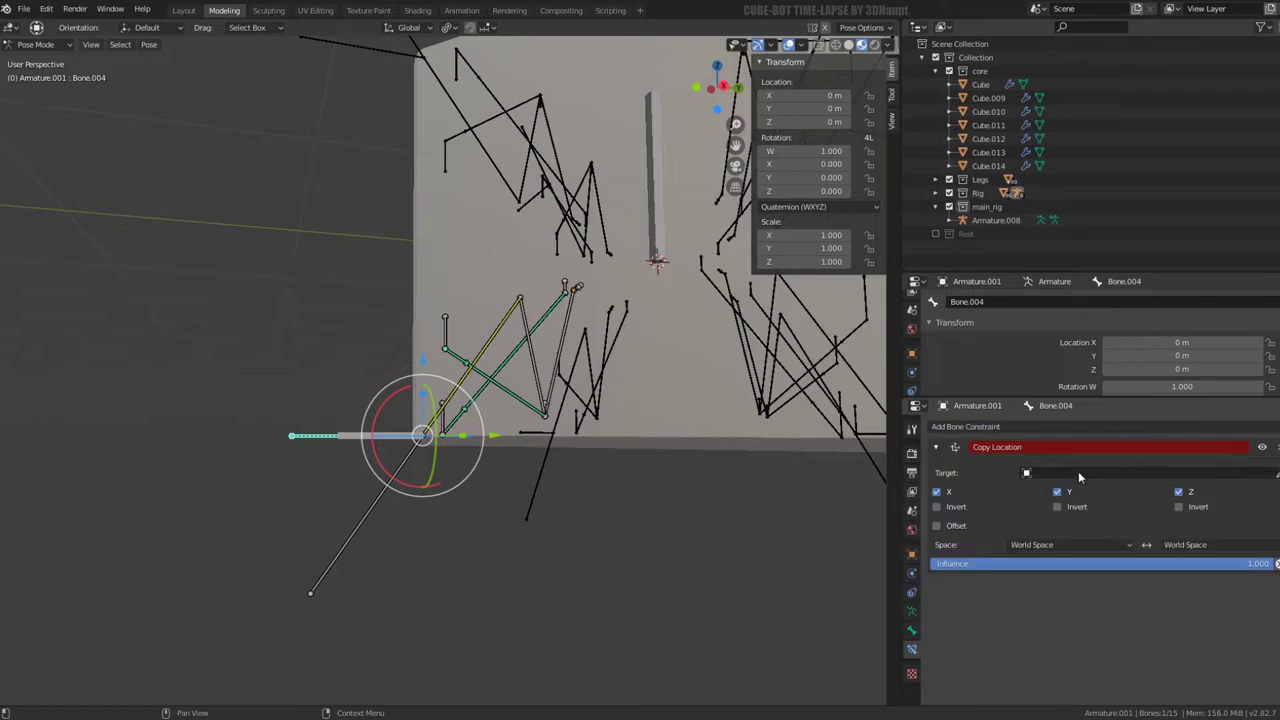
left_click(1078, 471)
key("e")
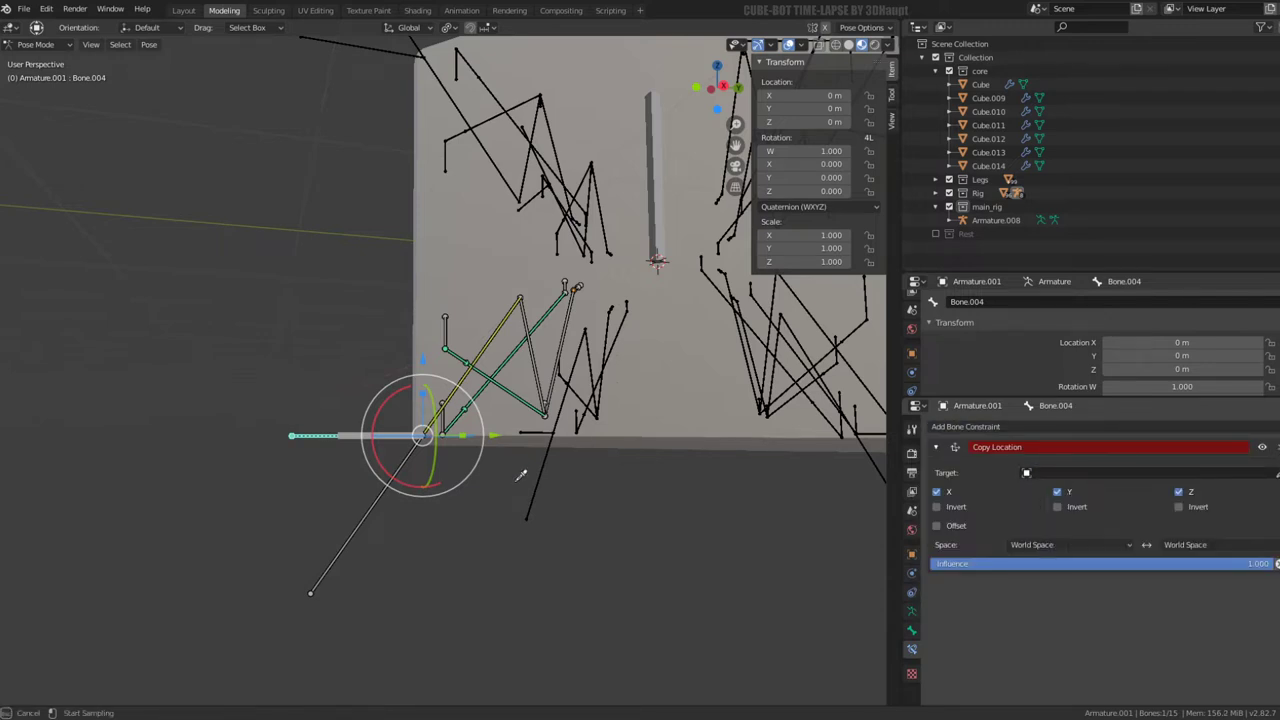
left_click(378, 435)
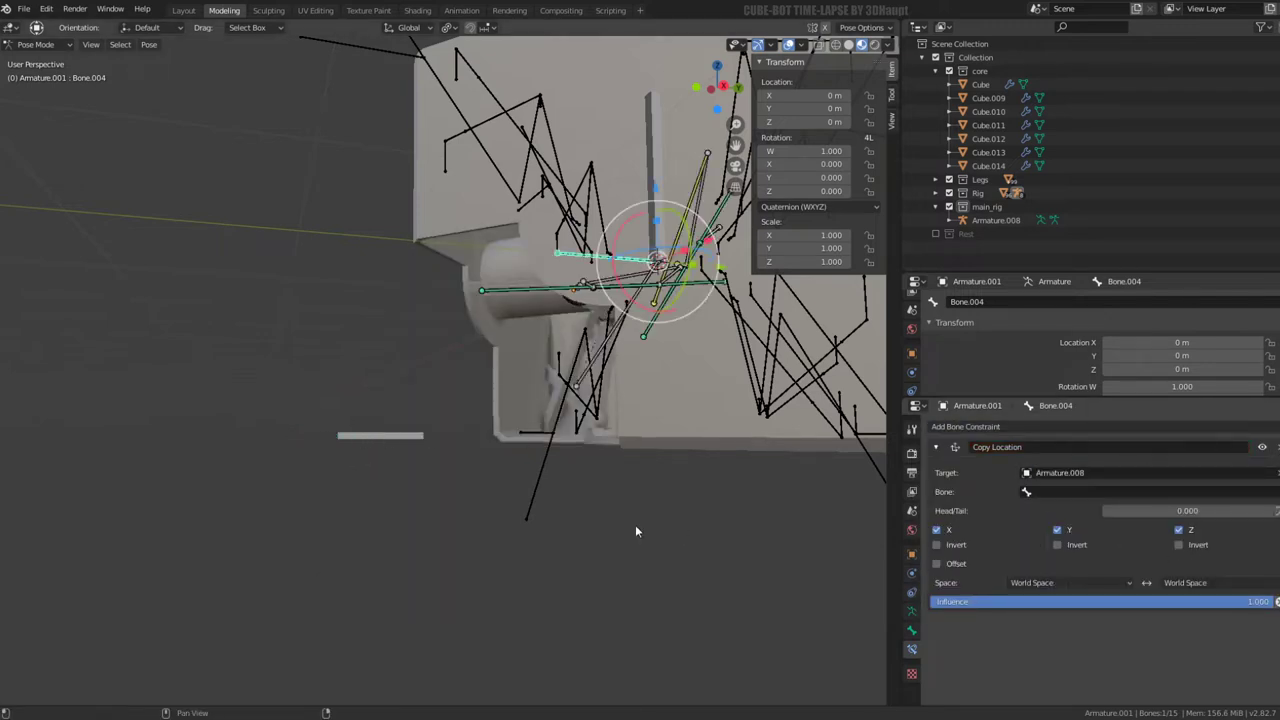
left_click(1098, 491)
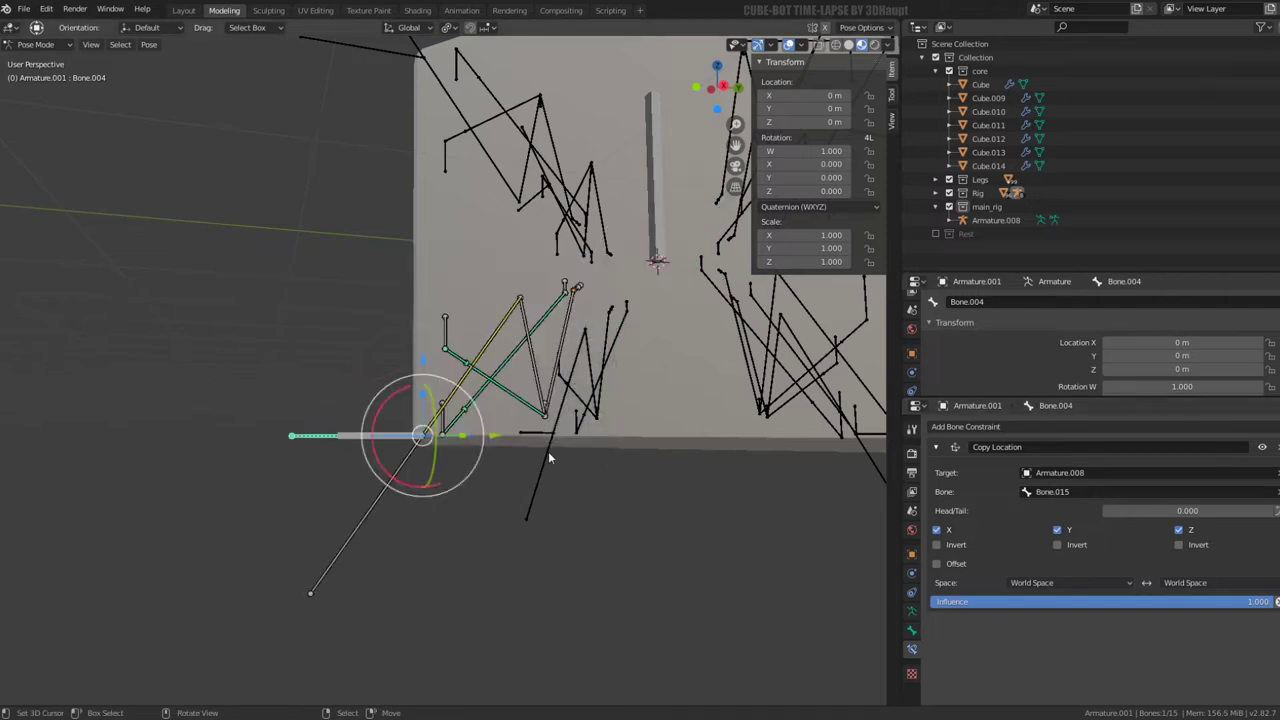
Return to Object Mode and select Armature.008
left_click(37, 45)
left_click(40, 55)
left_click(373, 440)
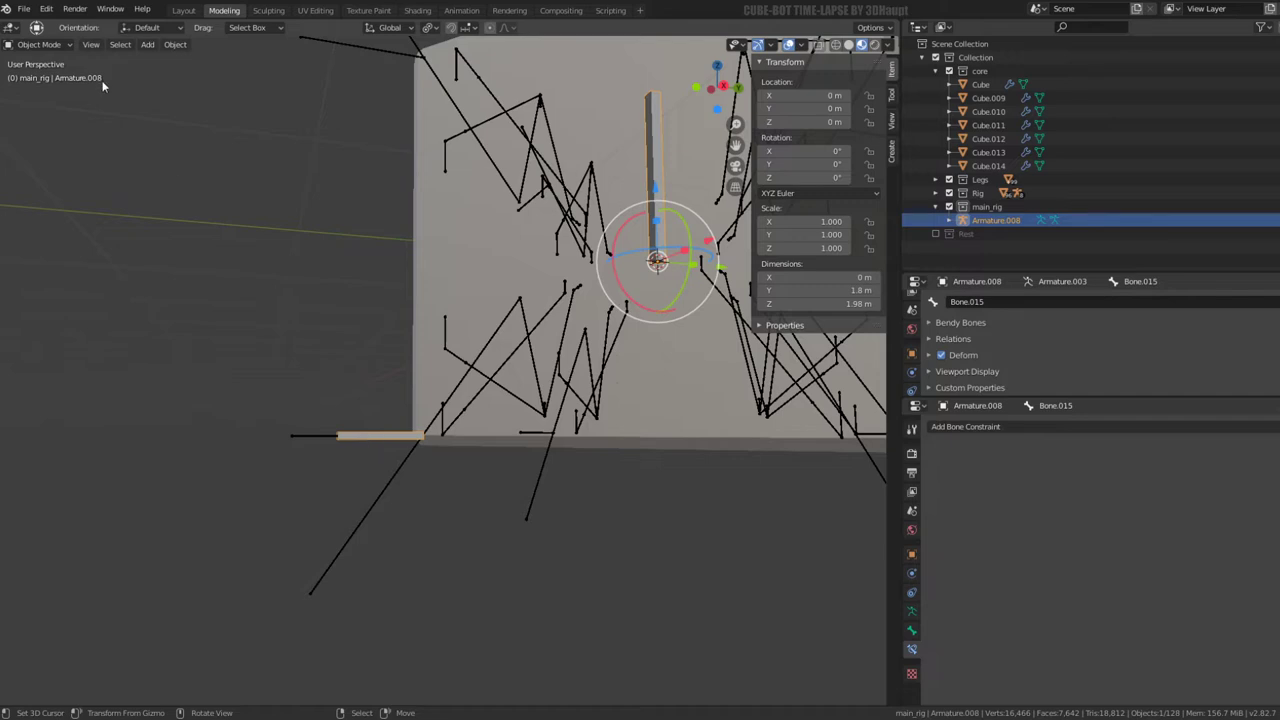
In Pose Mode, move Bone.015 up along Z to test the leg, then clear its location
left_click(38, 45)
left_click(40, 90)
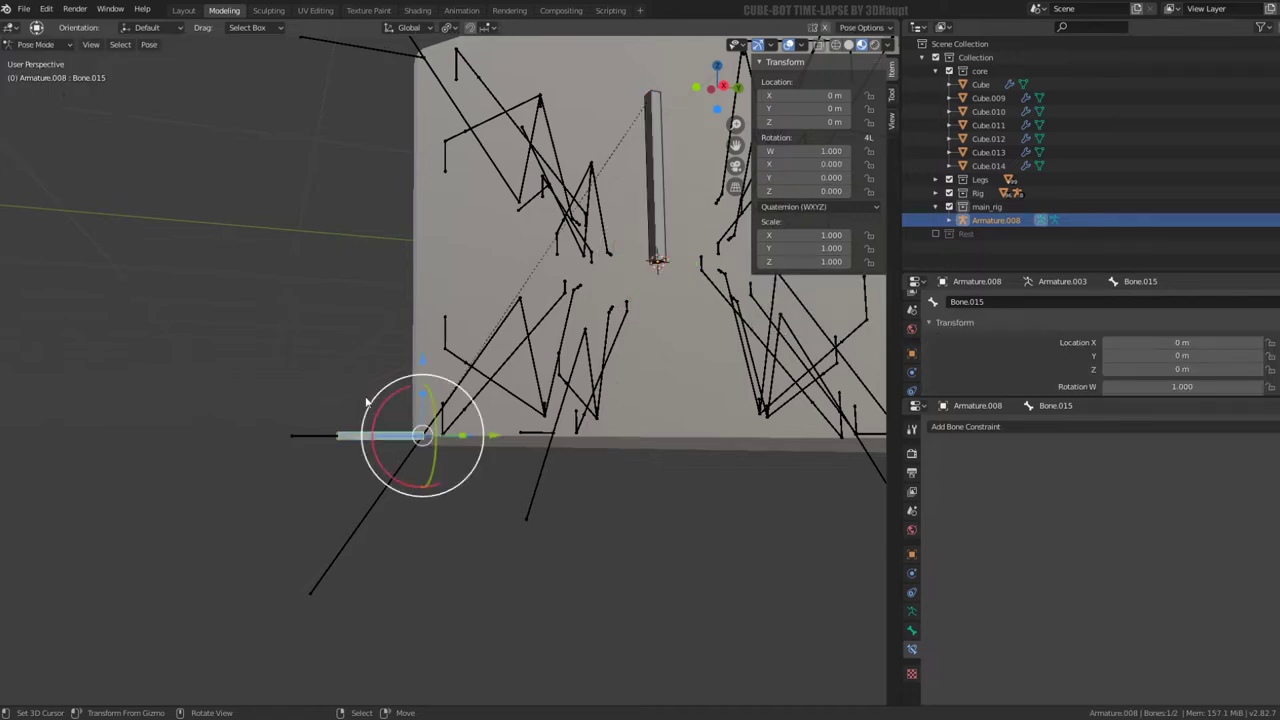
key("g")
key("z")
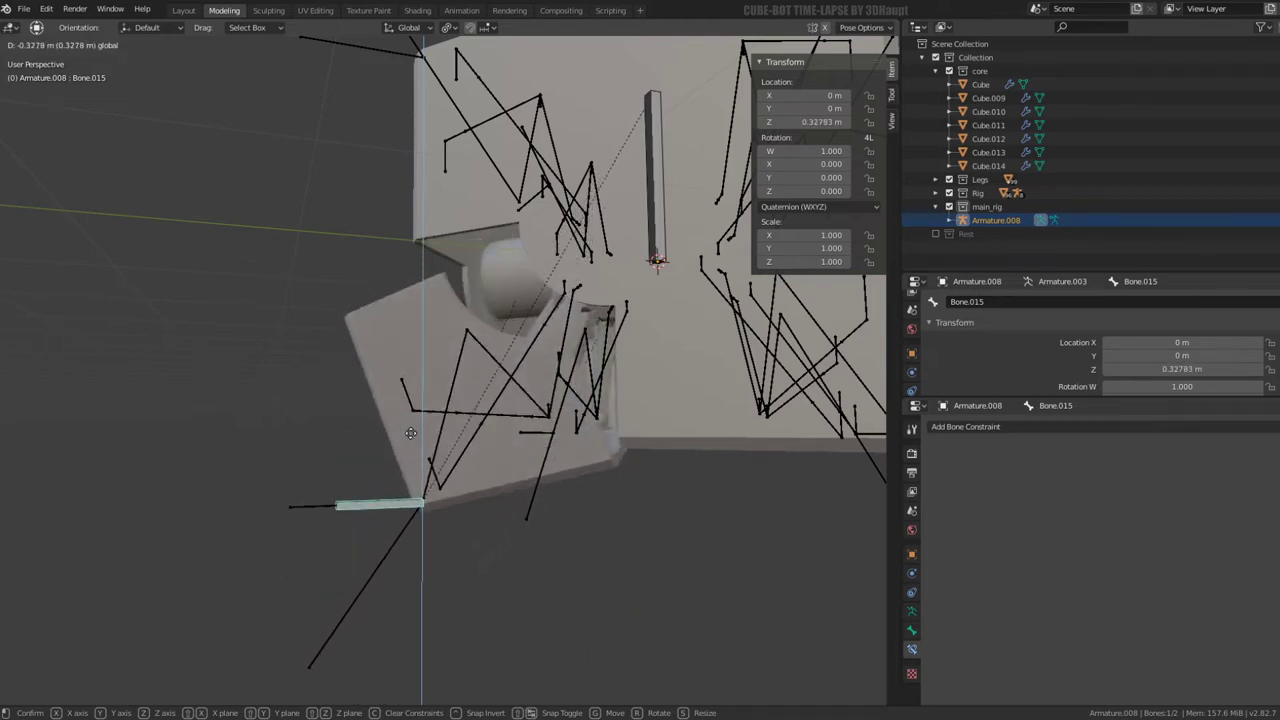
left_click(383, 431)
mouse_move(383, 431)
middle_mouse_down()
mouse_move(558, 432)
mouse_move(629, 349)
mouse_move(594, 389)
mouse_move(433, 318)
mouse_move(437, 335)
middle_mouse_up()
key("alt+g")
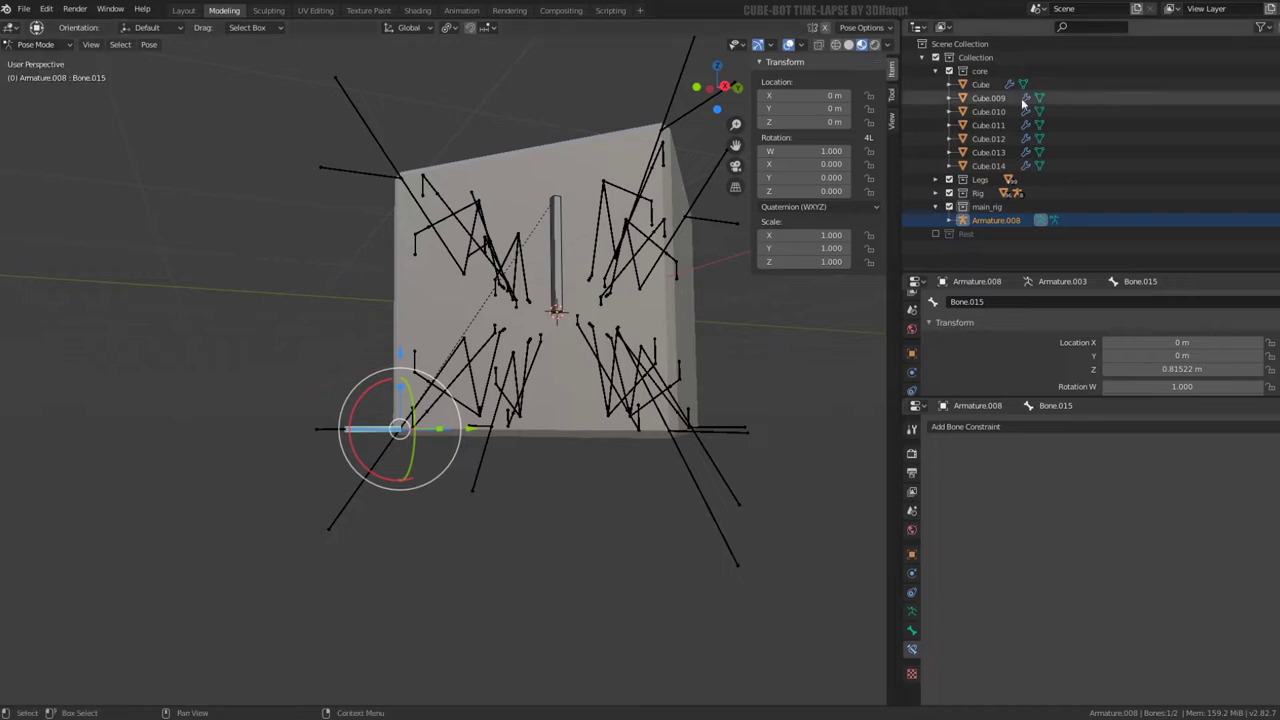
Collapse the core collection and expand and select the Rig collection in the Outliner
left_click(938, 72)
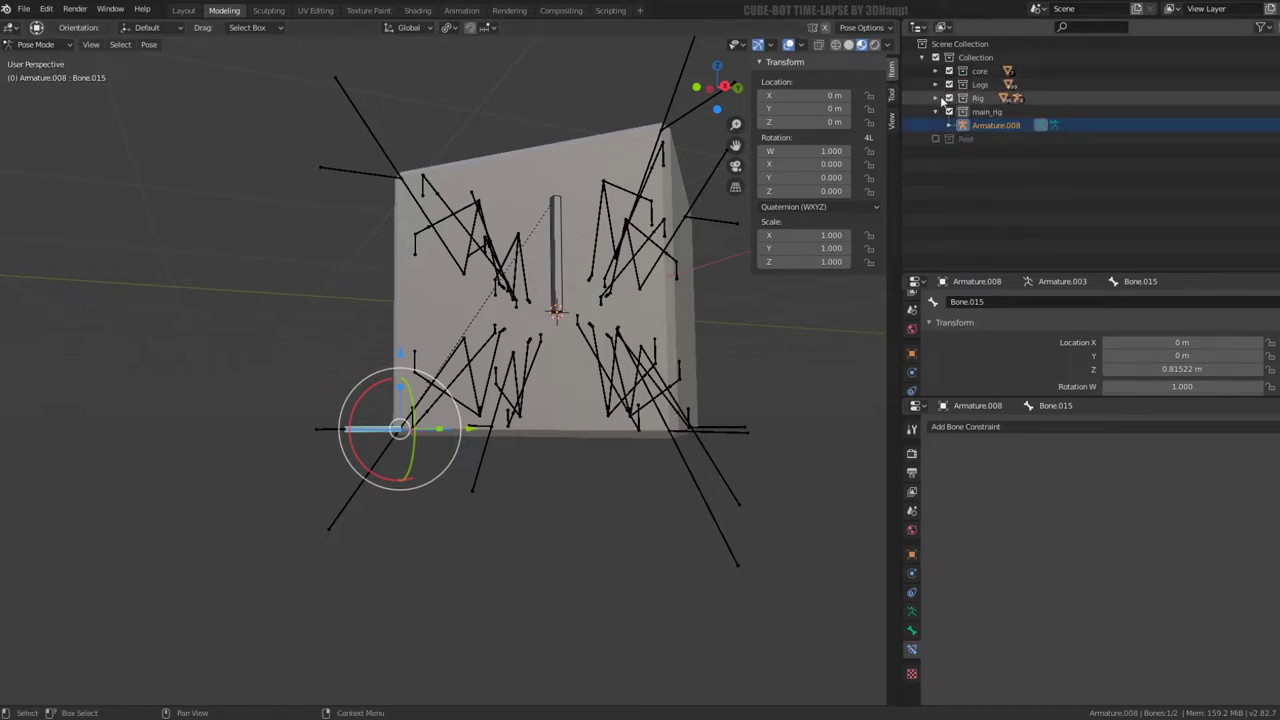
left_click(936, 98)
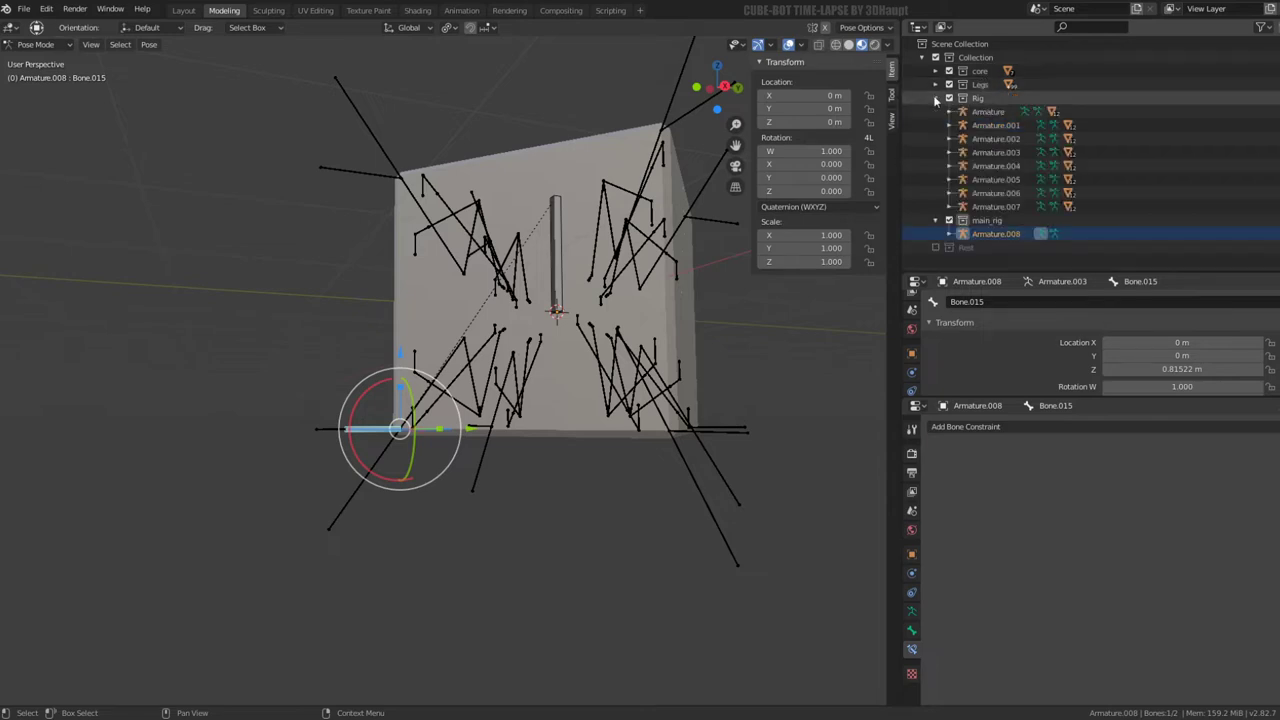
left_click(1000, 98)
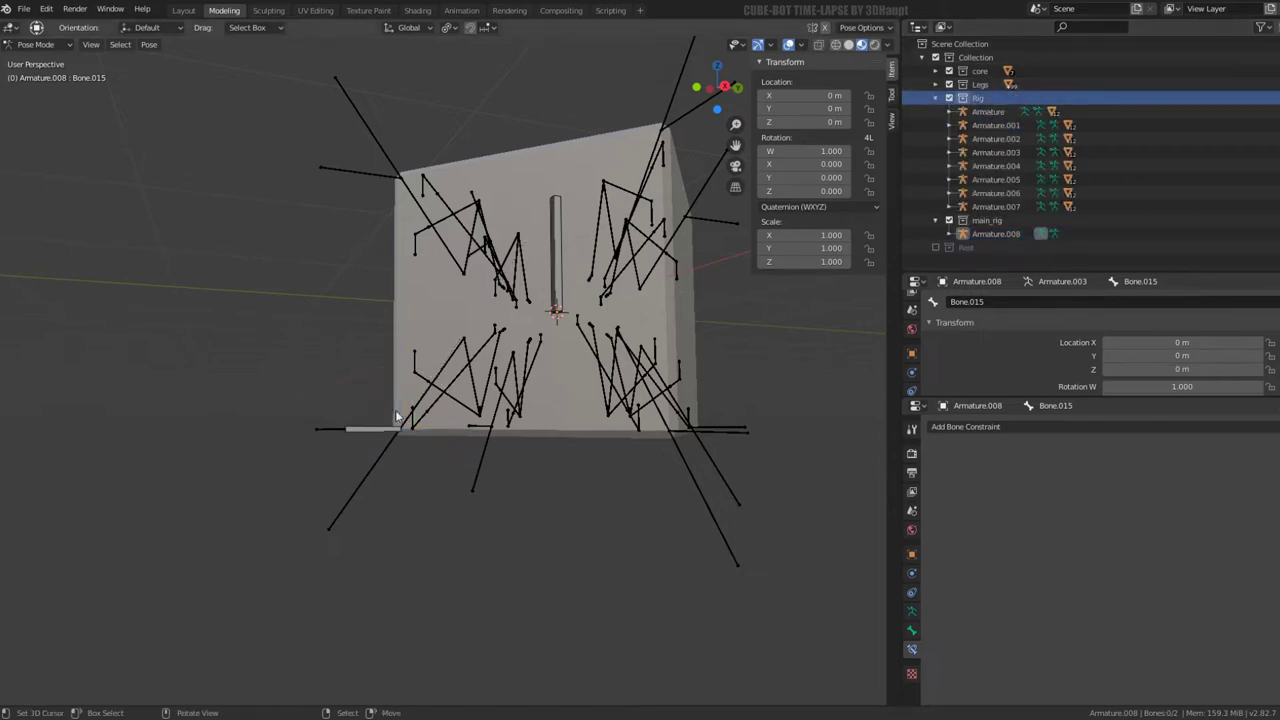
Select the main_rig control bone and switch back to Object Mode
middle_click_drag(262, 151, 358, 370)
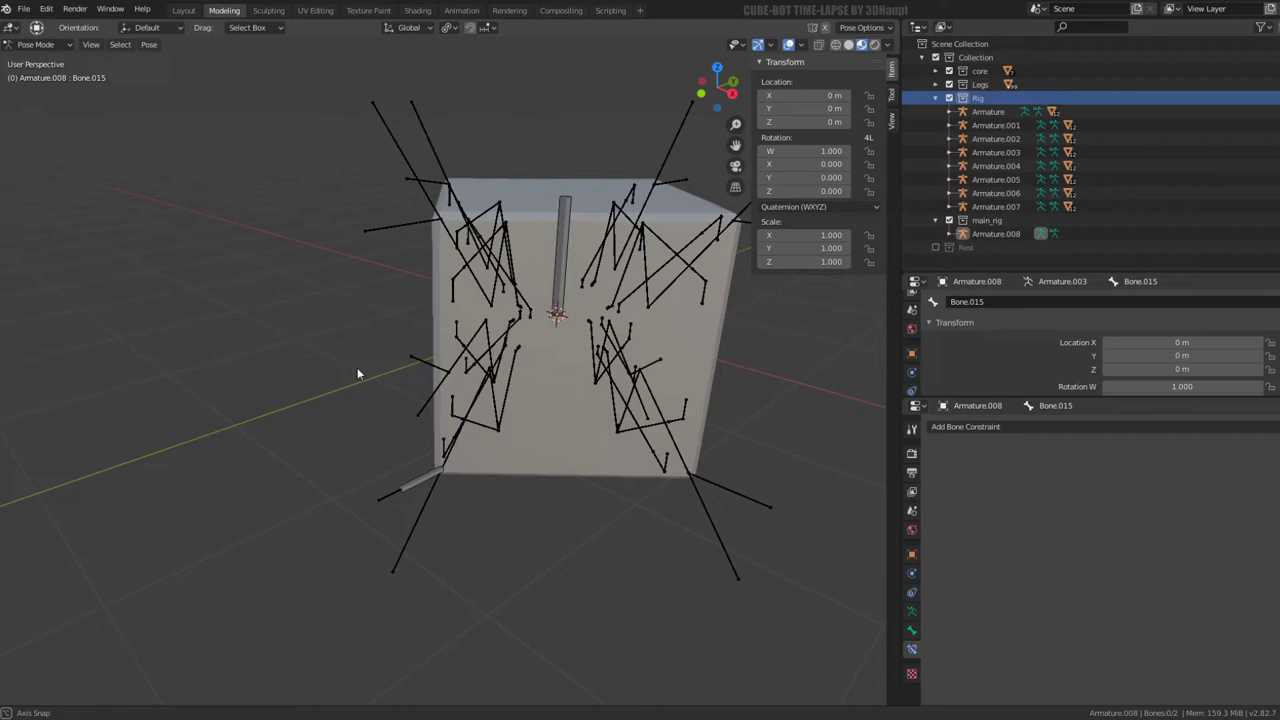
middle_click_drag(414, 497, 396, 503)
left_click(396, 503)
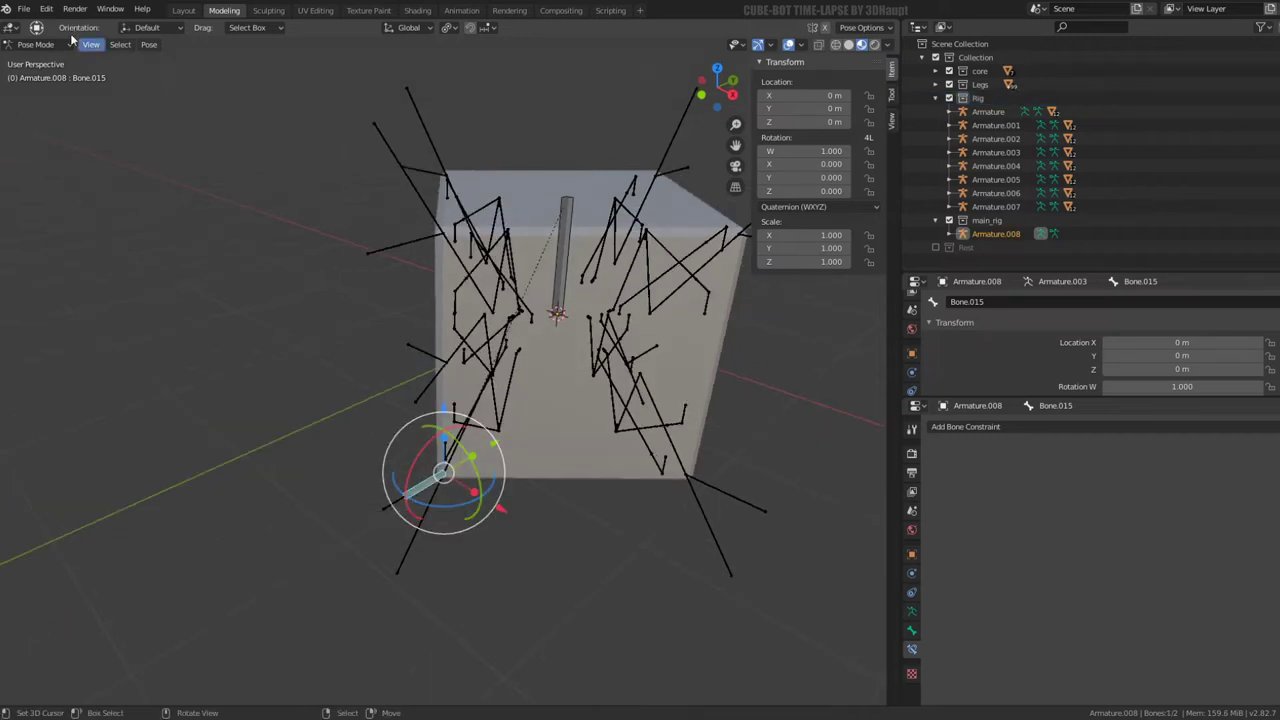
left_click(40, 44)
left_click(45, 56)
Enter Edit Mode on main_rig's Armature.008, switch to top view, and set the pivot point to 3D Cursor
left_click(419, 542)
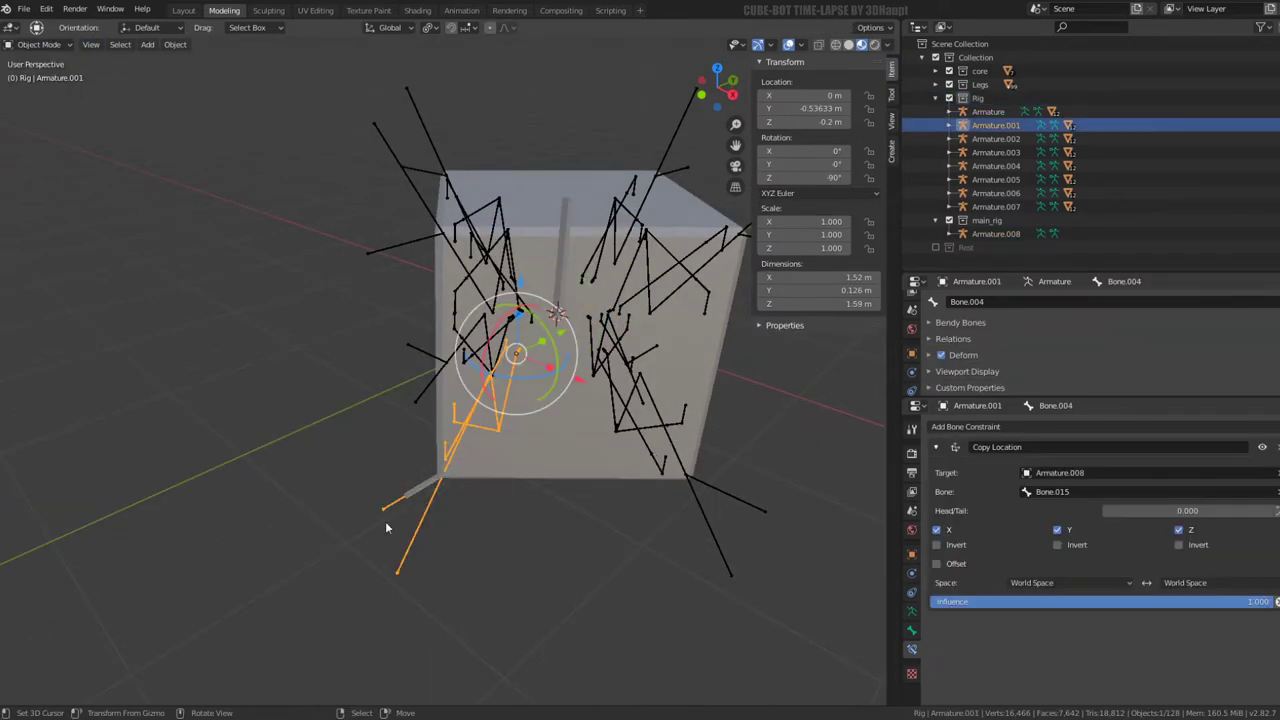
left_click(422, 483)
key("Tab")
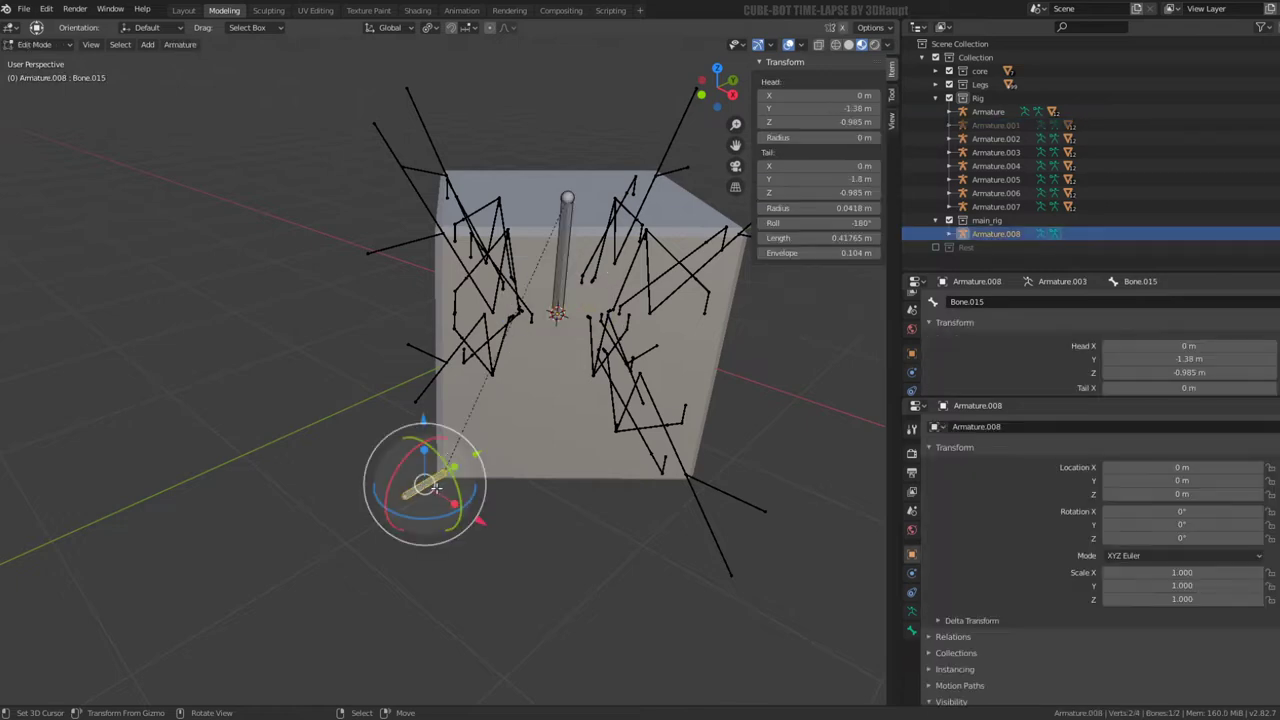
scroll(530, 378, "down", 2)
scroll(510, 376, "down", 5)
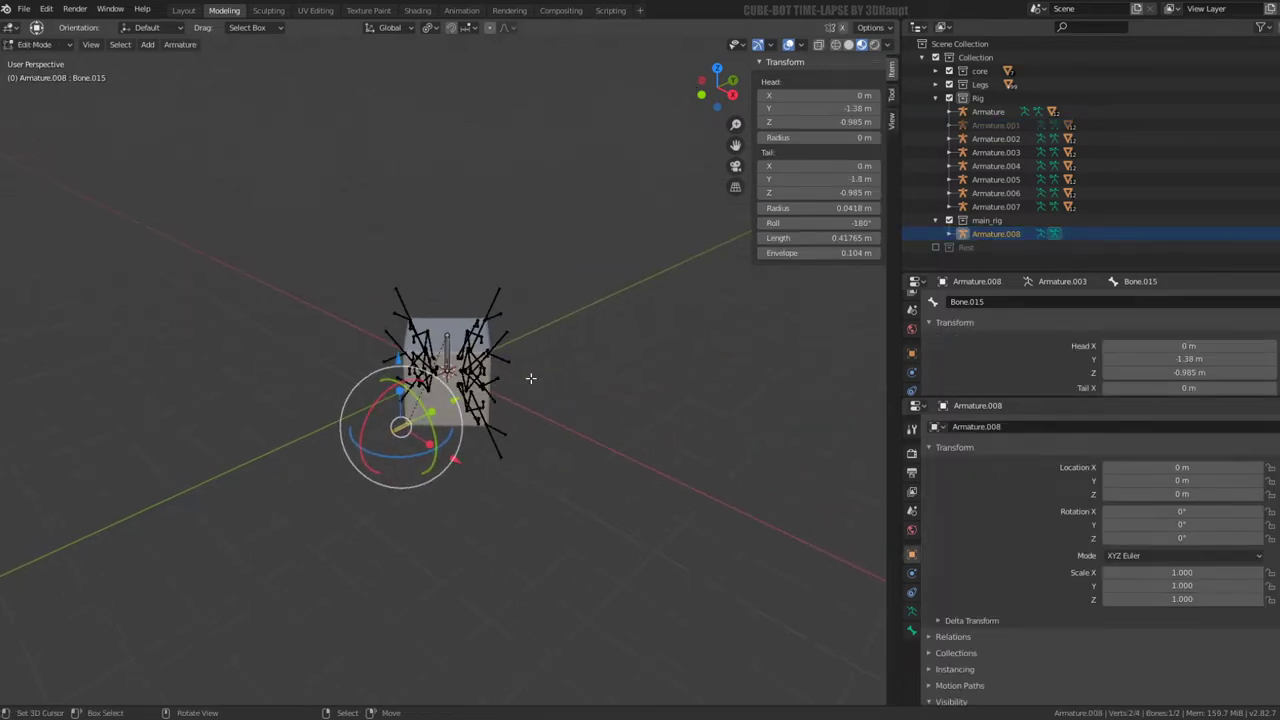
key("KP_7")
scroll(497, 378, "up", 3)
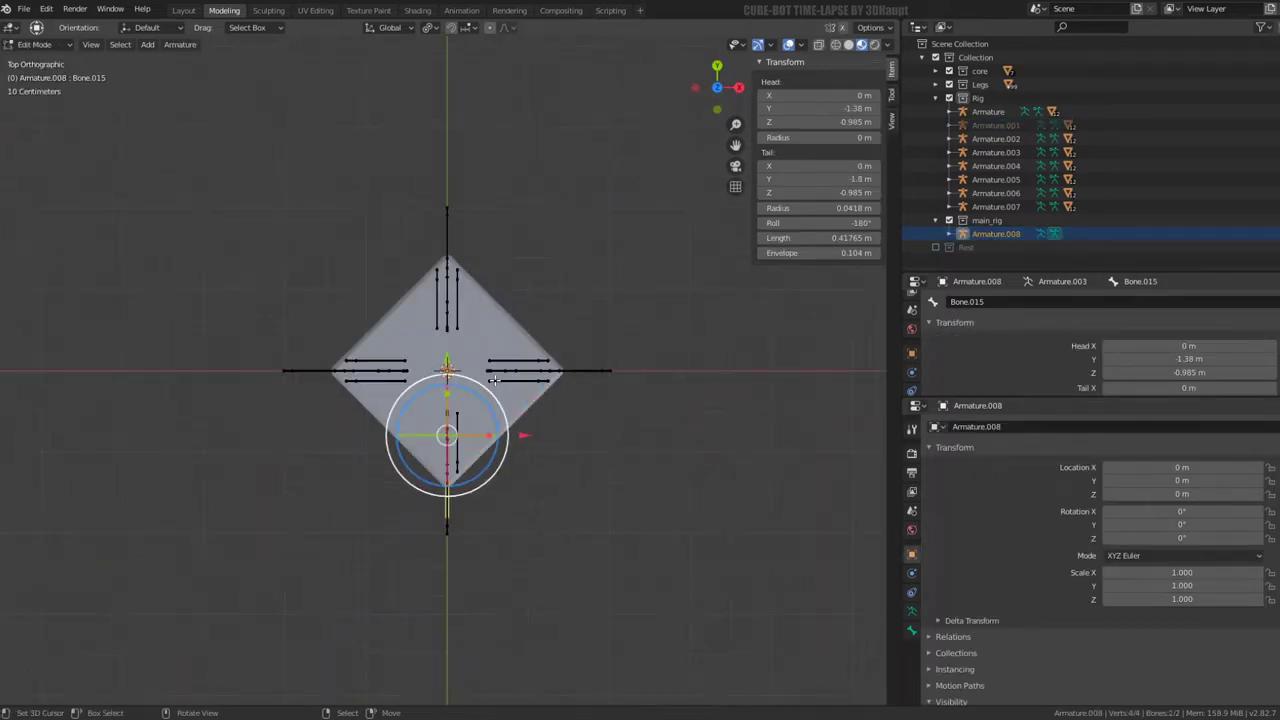
left_click(430, 27)
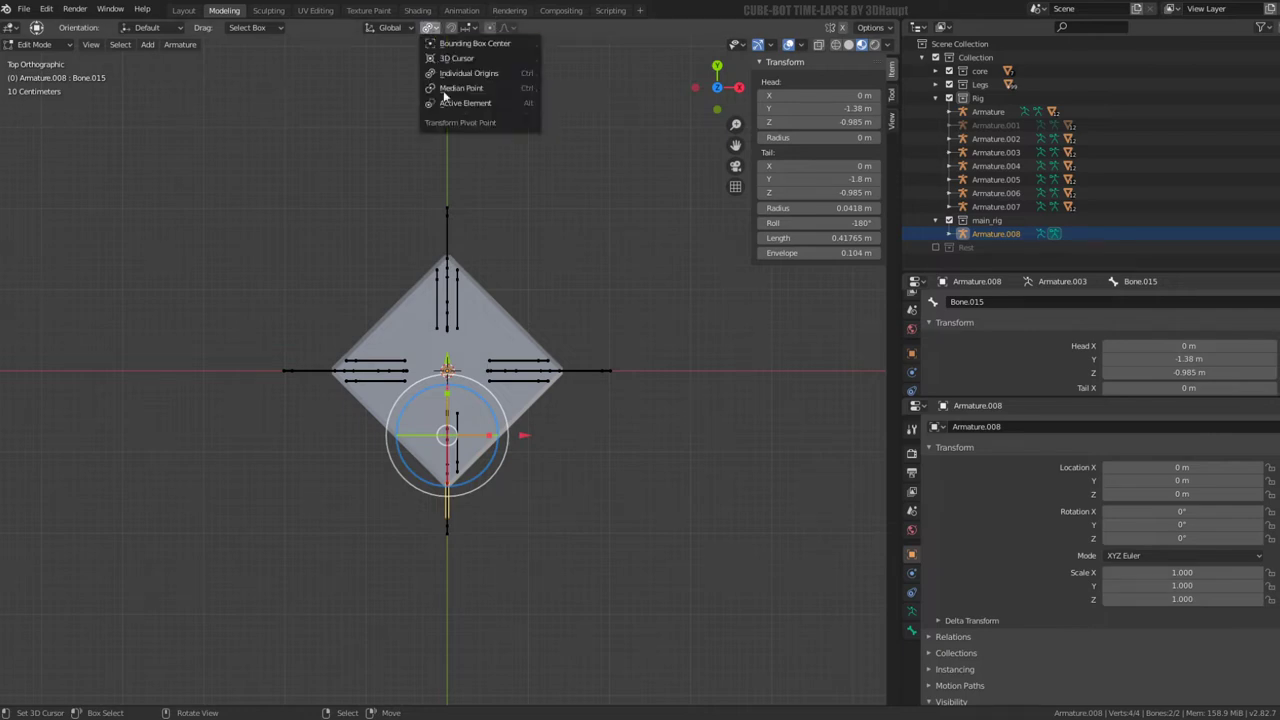
left_click(451, 59)
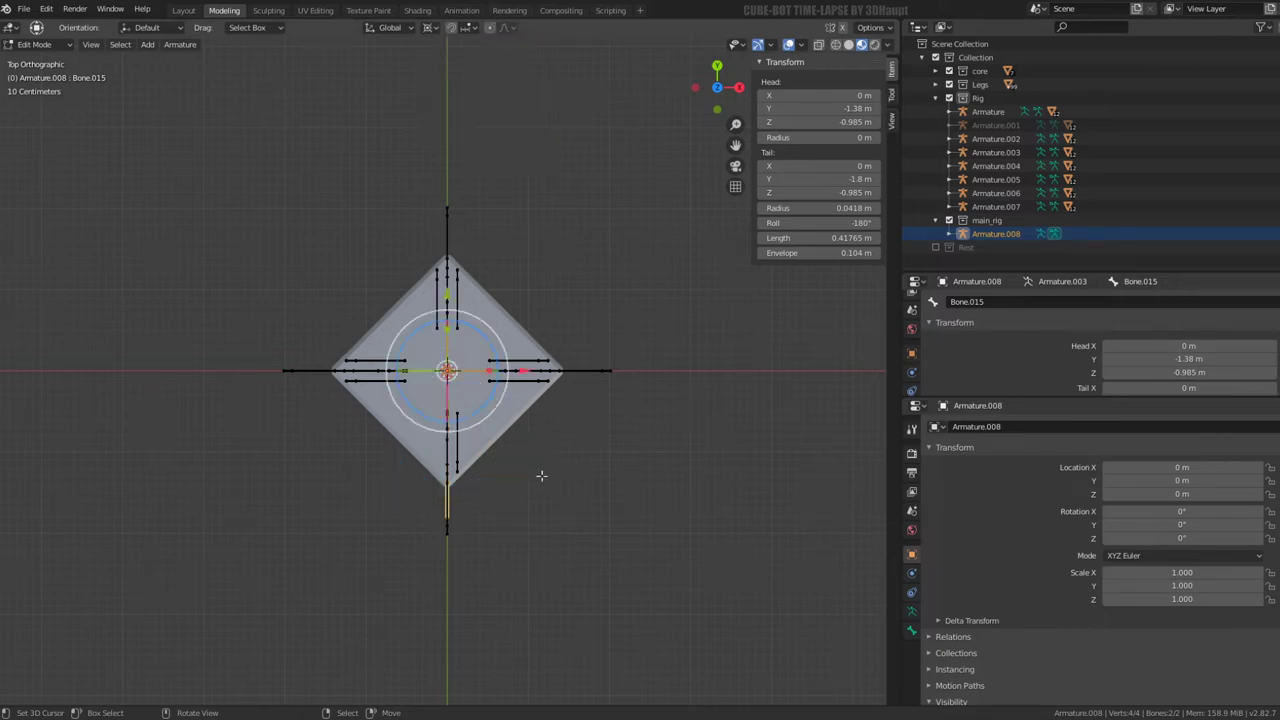
Duplicate the bottom foot control bone and rotate the copies around the 3D cursor to the left and top corners
key("shift+d")
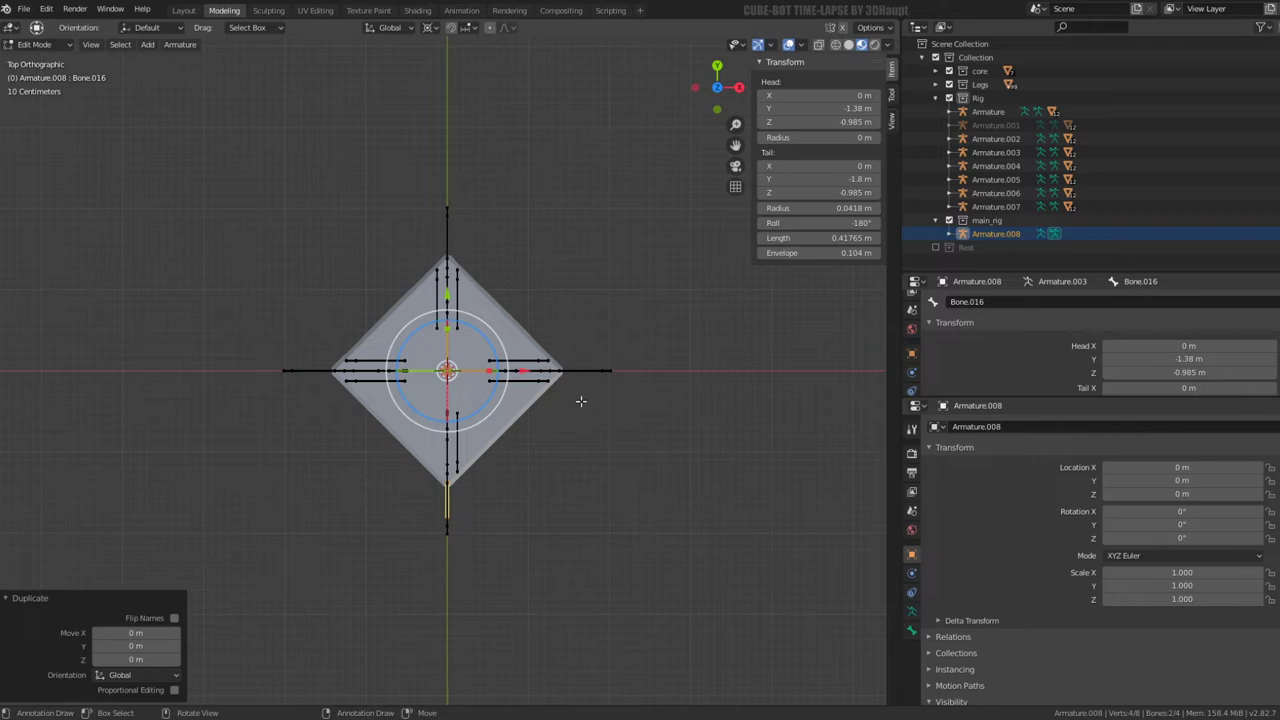
key("r")
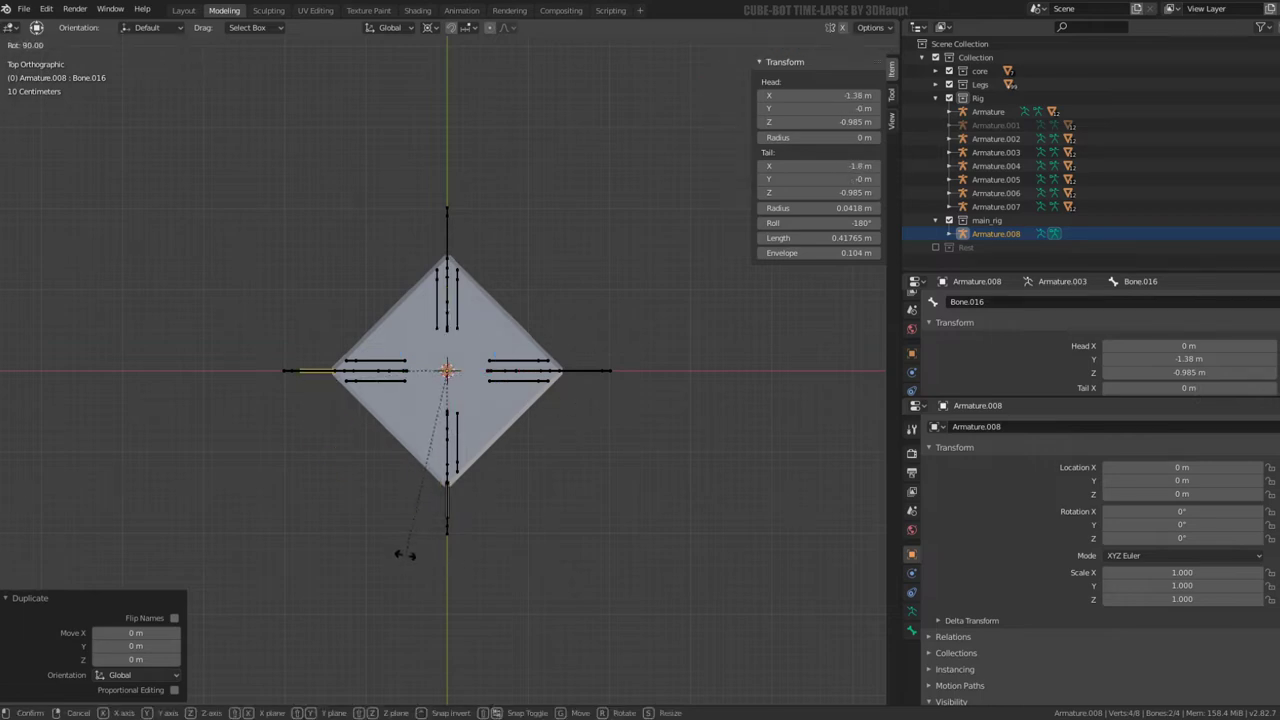
left_click(405, 555)
left_click(450, 510)
key("shift+d")
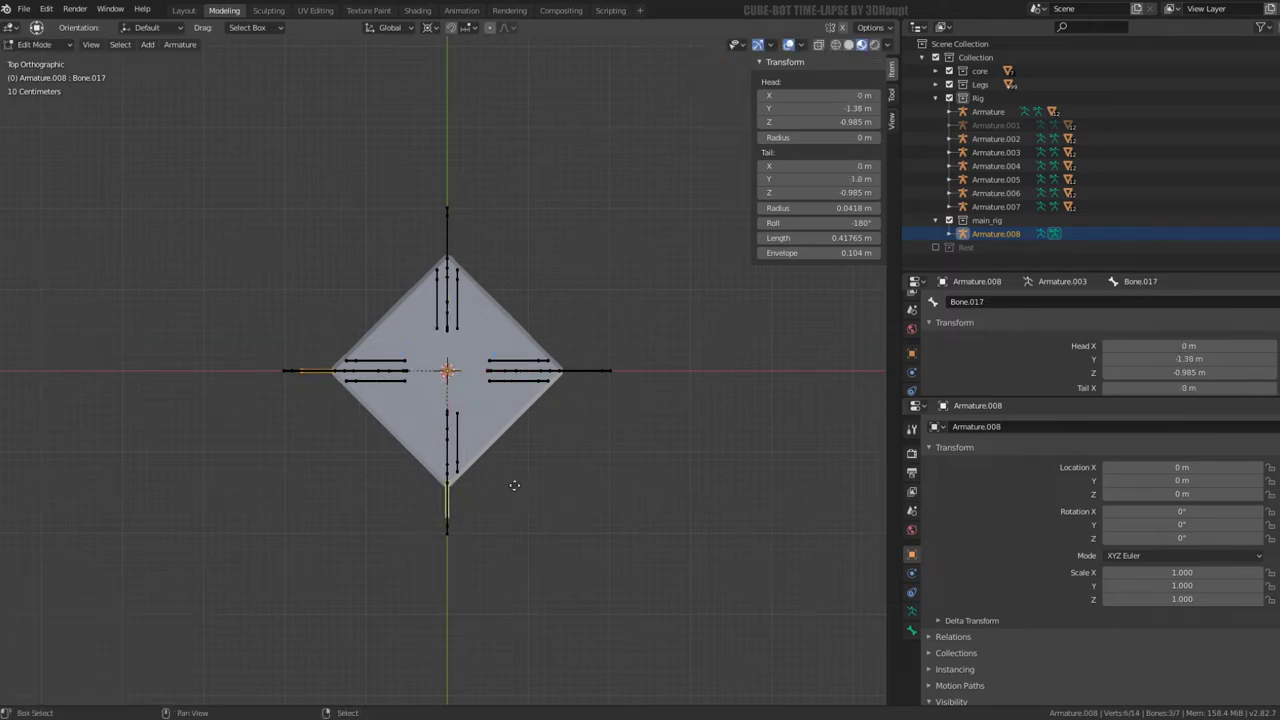
right_click(516, 470)
key("r")
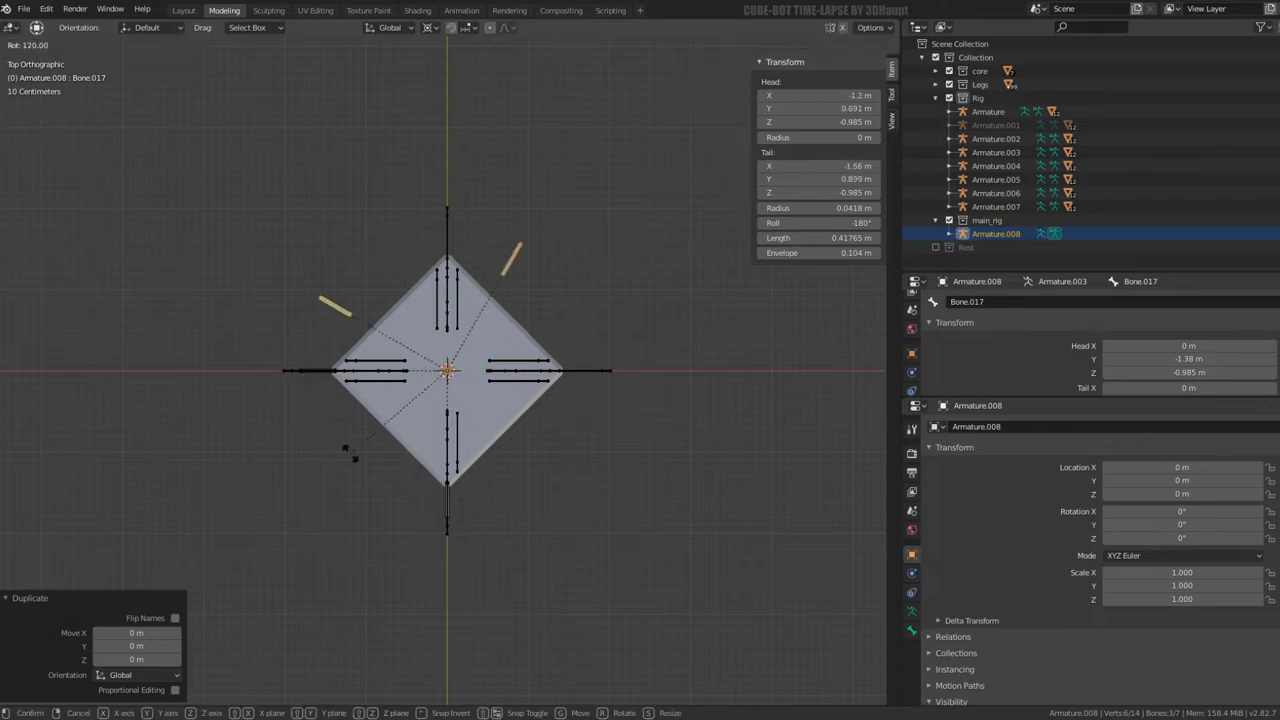
left_click(352, 338)
mouse_move(352, 338)
middle_mouse_down()
mouse_move(314, 414)
mouse_move(316, 305)
middle_mouse_up()
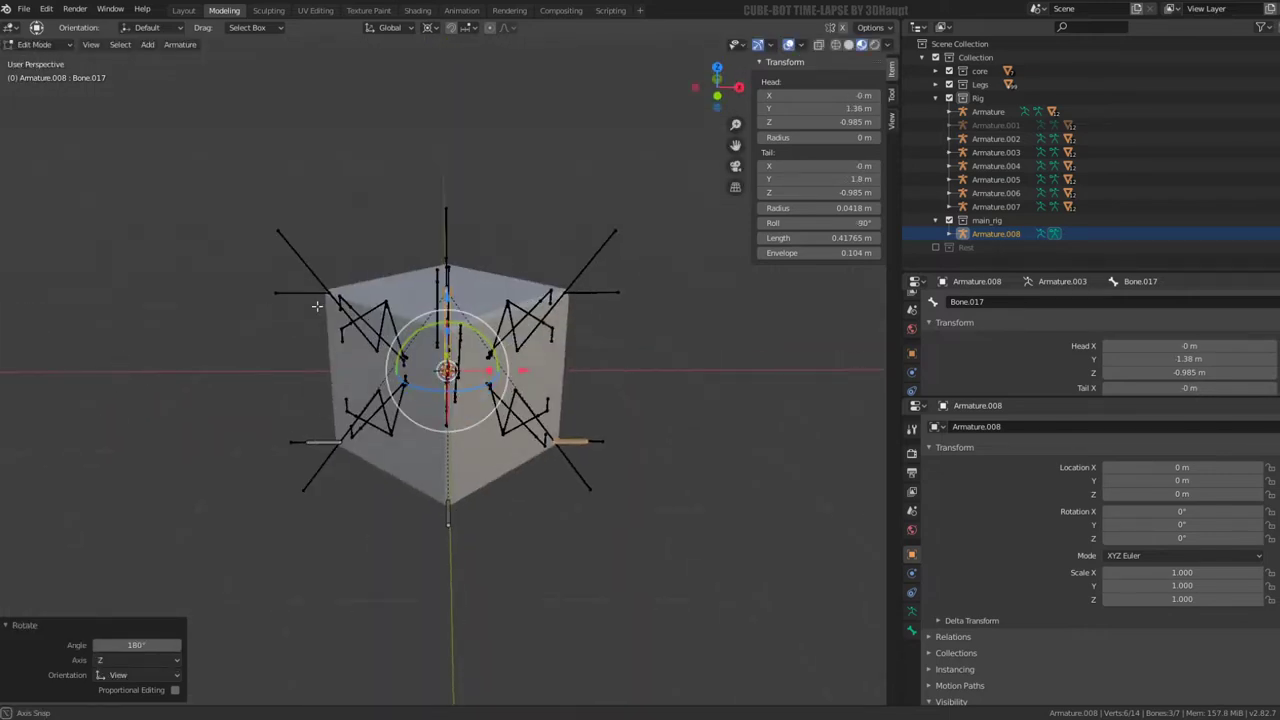
left_click(322, 441)
middle_click_drag(322, 441, 356, 502)
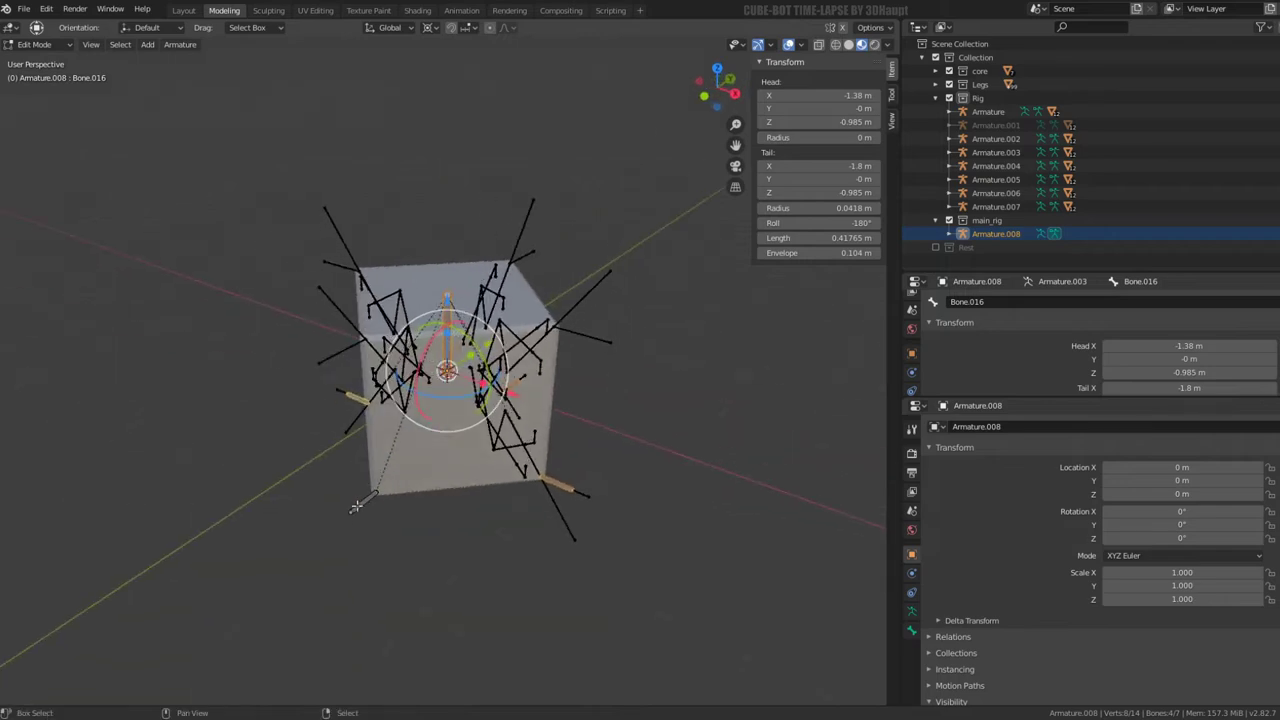
In right view, duplicate and rotate the selected control bones, then undo the duplicates
key("KP_3")
key("shift+d")
right_click(569, 518)
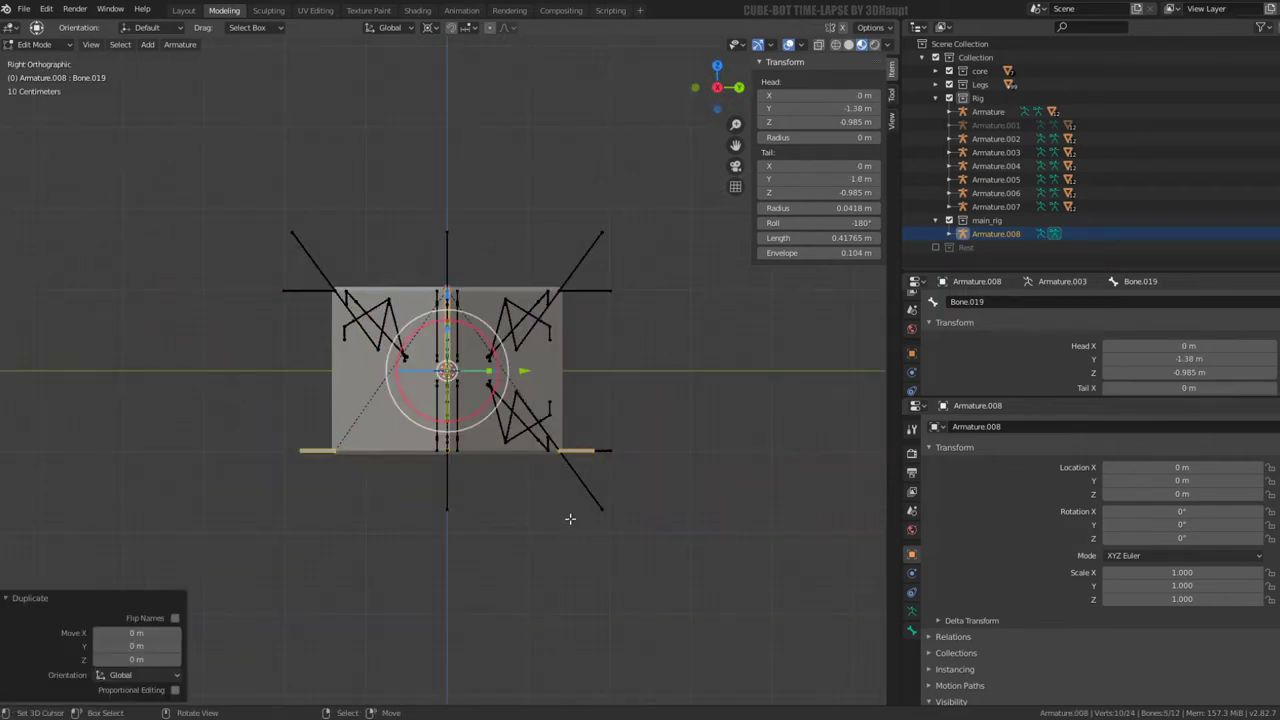
key("r")
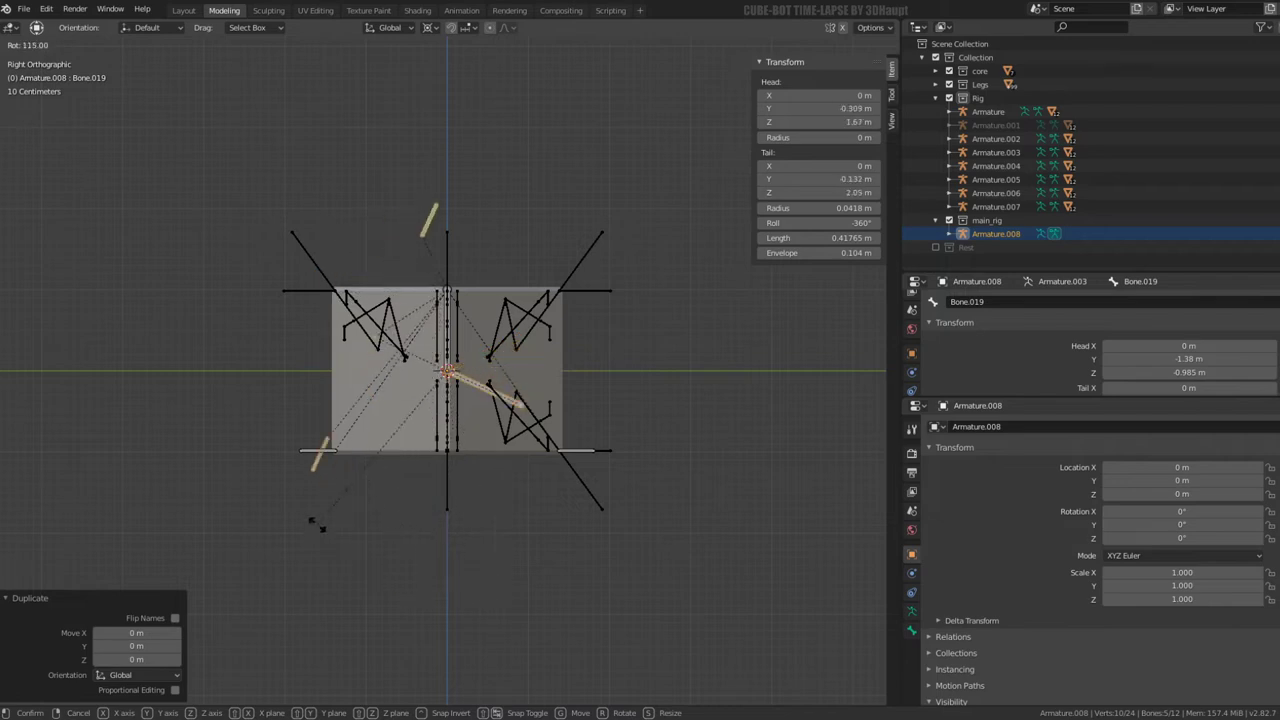
left_click(306, 354)
key("ctrl+z")
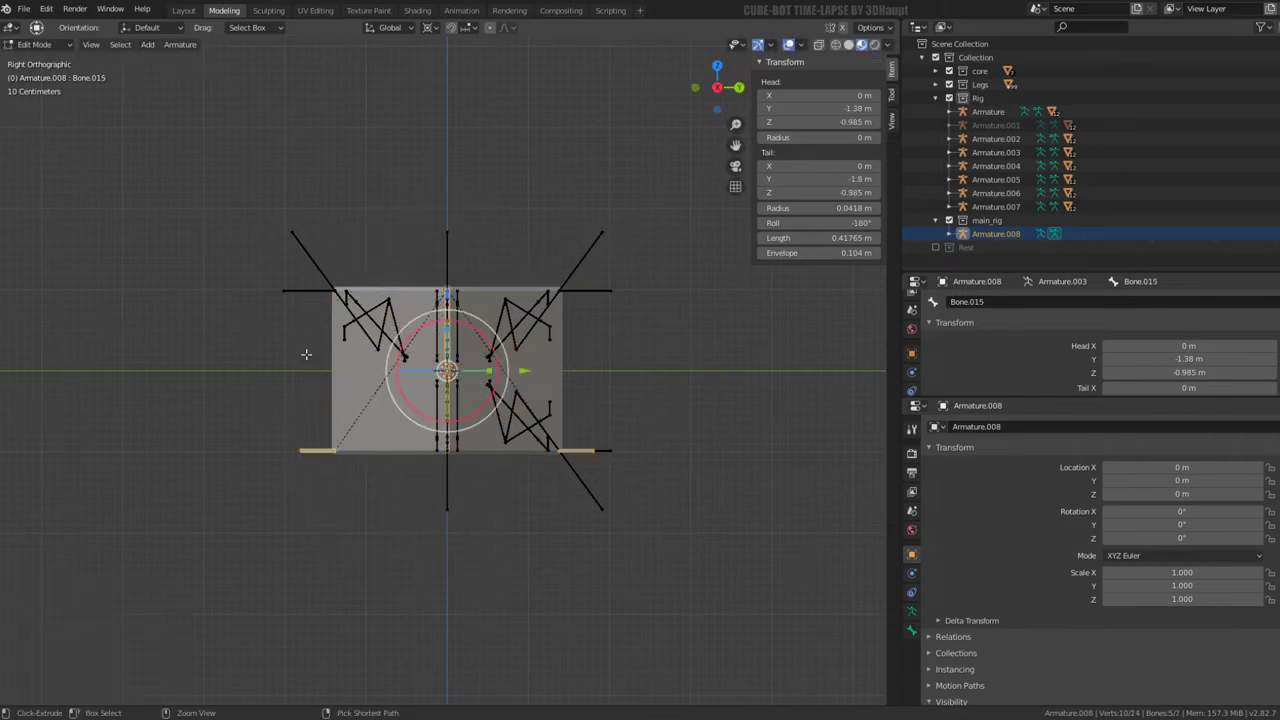
Add a new bone, then undo repeatedly to revert the extra bone edits
scroll(468, 360, "up", 2)
key("shift+a")
key("g")
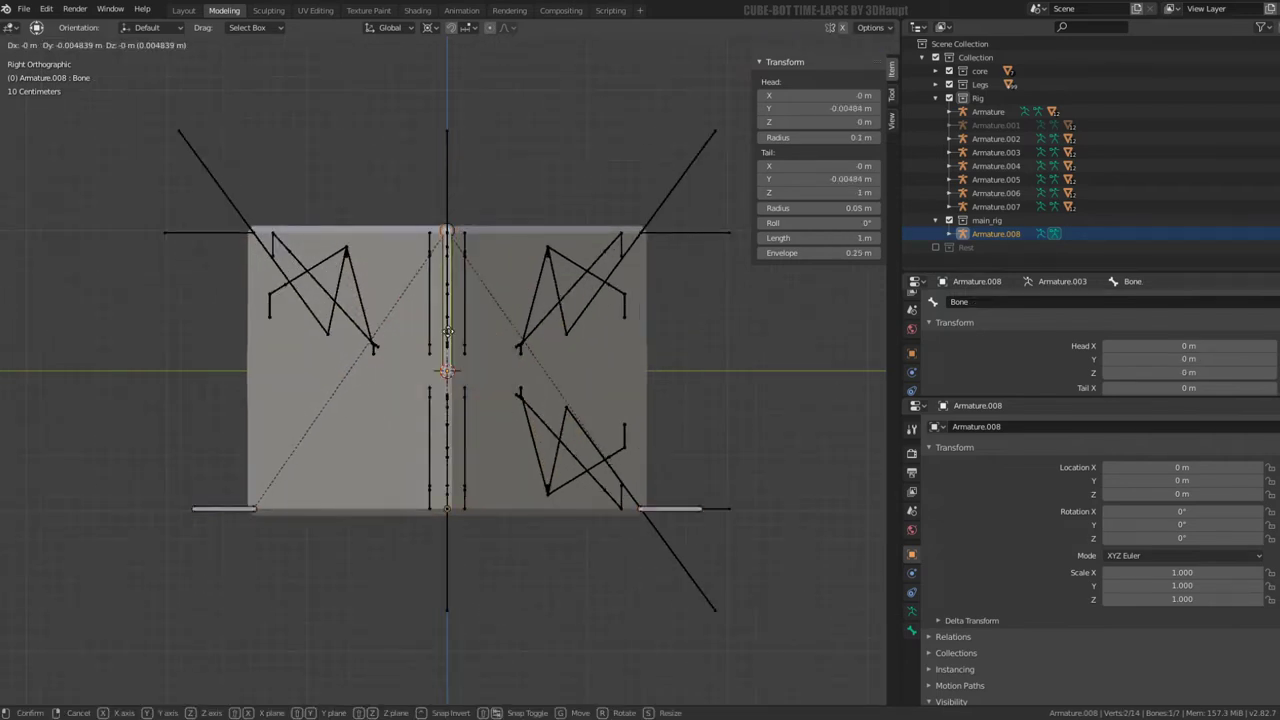
key("Escape")
middle_click_drag(330, 250, 440, 305)
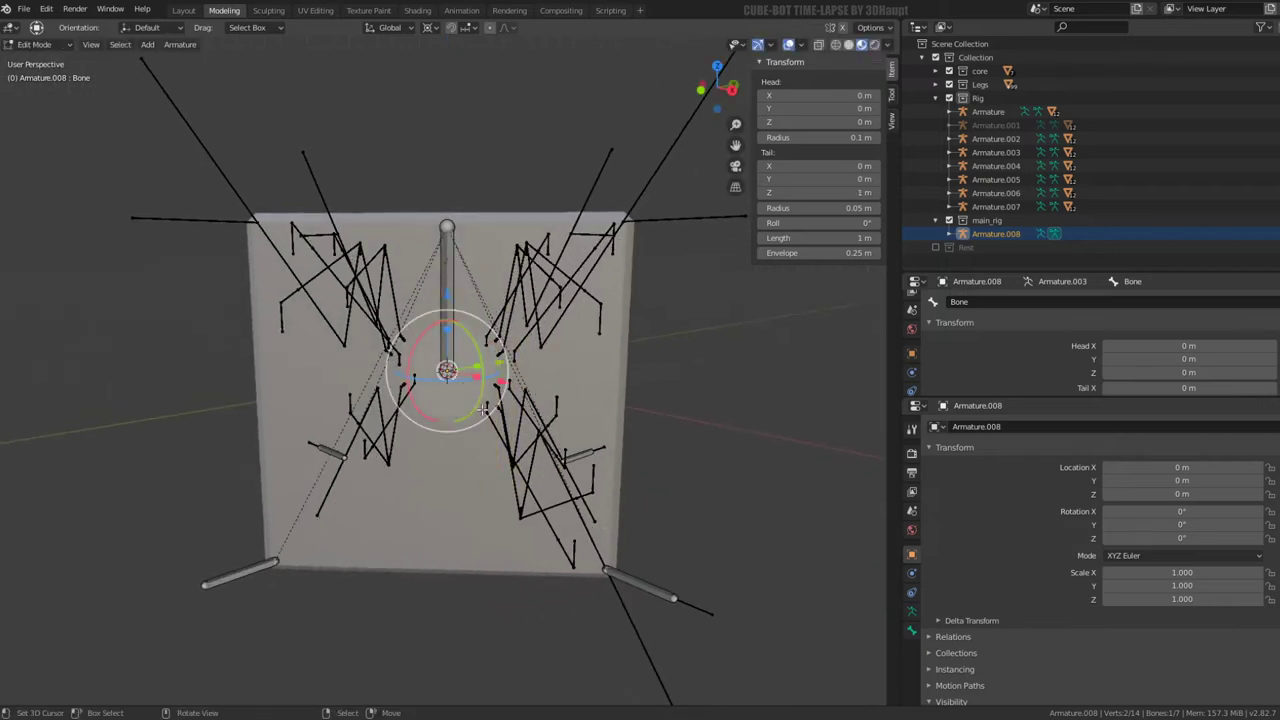
key("ctrl+z")
key("ctrl+z")
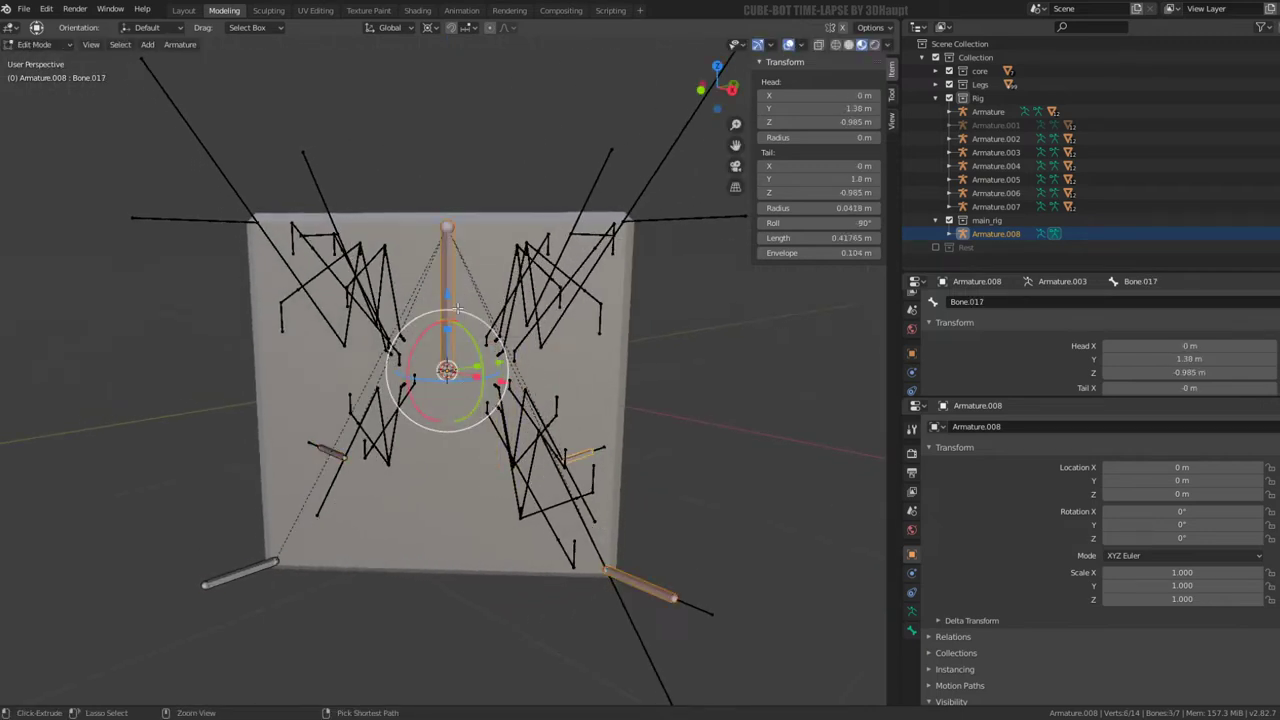
key("ctrl+z")
key("ctrl+z")
key("ctrl+z")
key("ctrl+z")
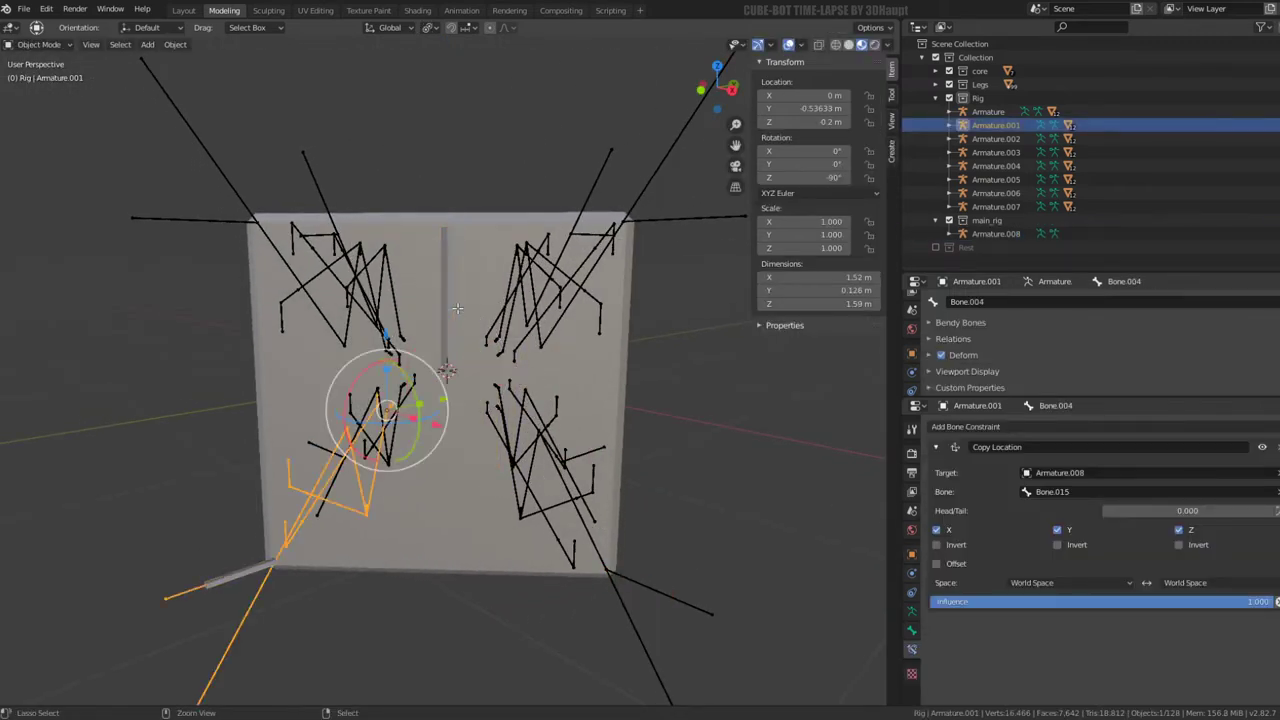
key("ctrl+z")
Undo once more, select foot control bone Bone.015 at lower left, and switch to top view
key("ctrl+z")
key("ctrl+z")
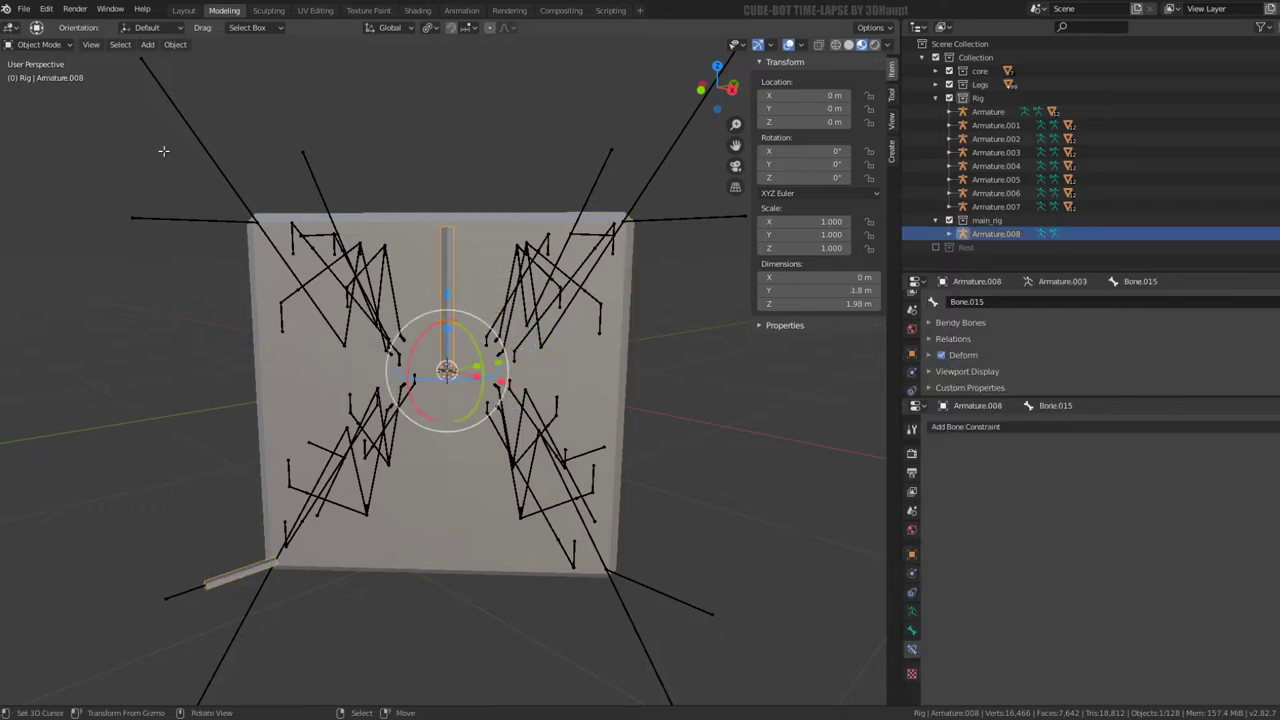
key("ctrl+z")
key("ctrl+z")
key("ctrl+z")
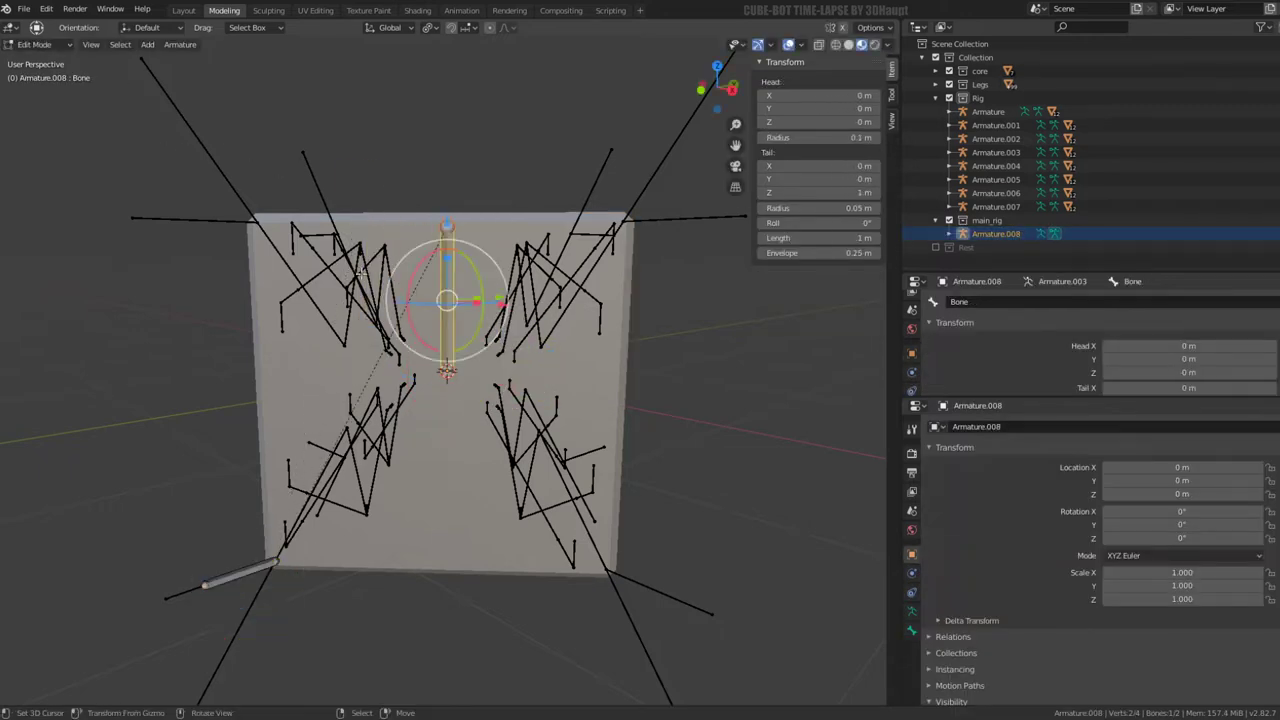
left_click(255, 577)
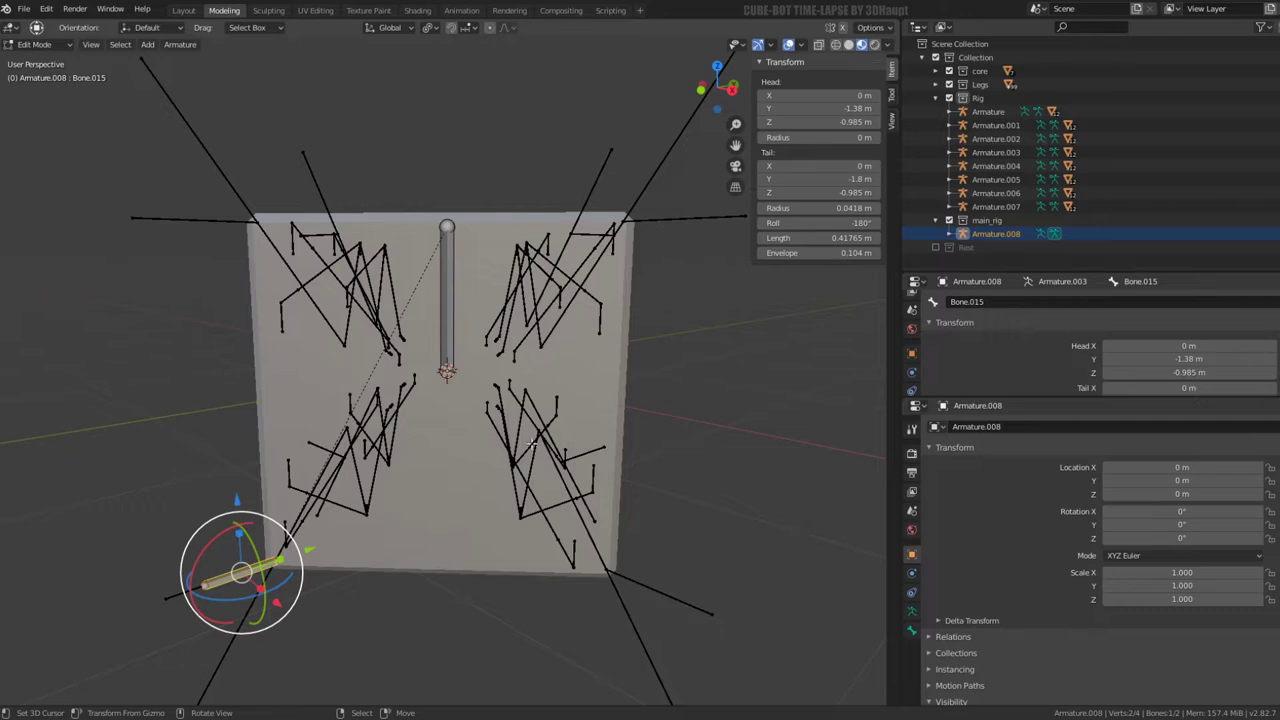
key("KP_7")
Duplicate the foot control bone and rotate the copy 90° around the 3D cursor to the left corner
key("shift+d")
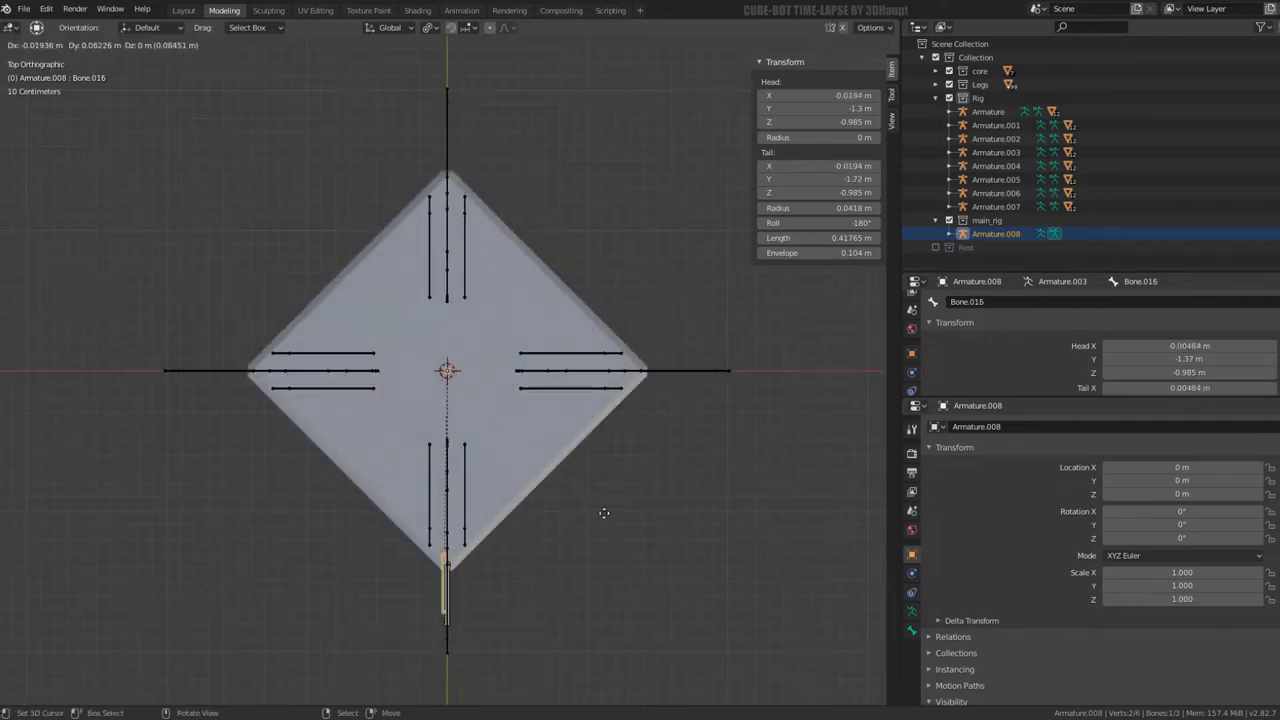
key("r")
key("Escape")
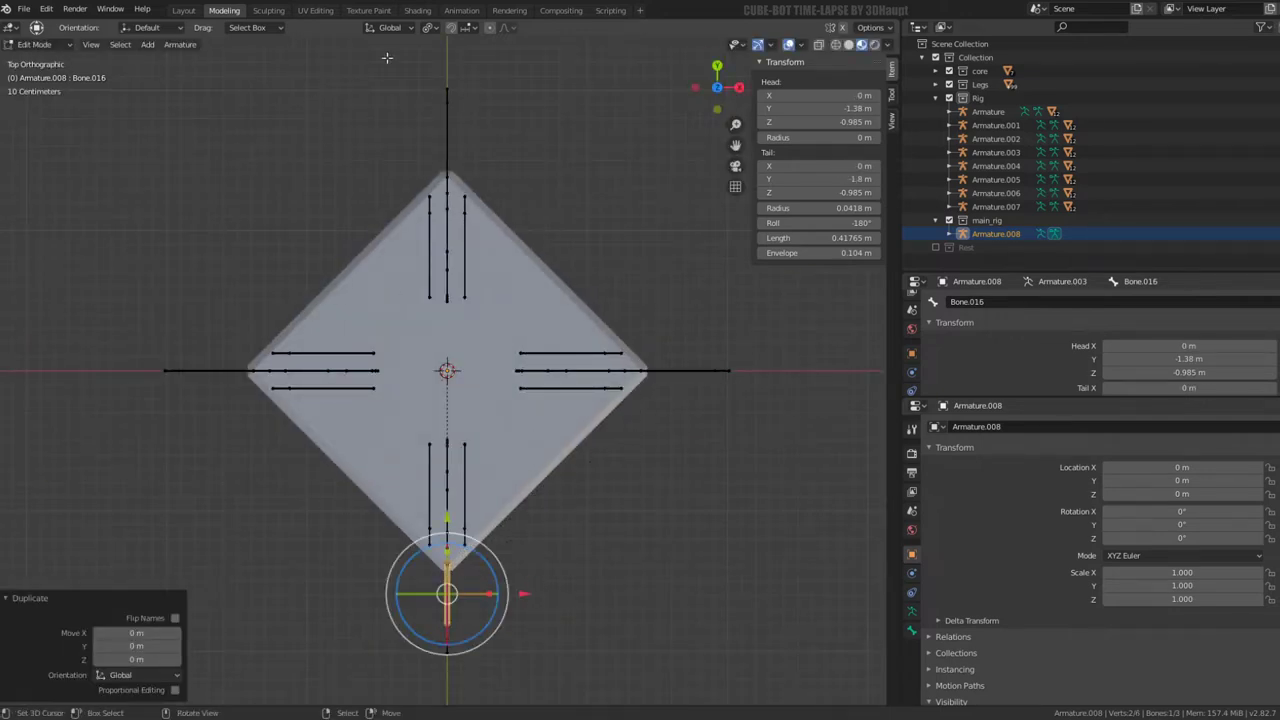
left_click(430, 28)
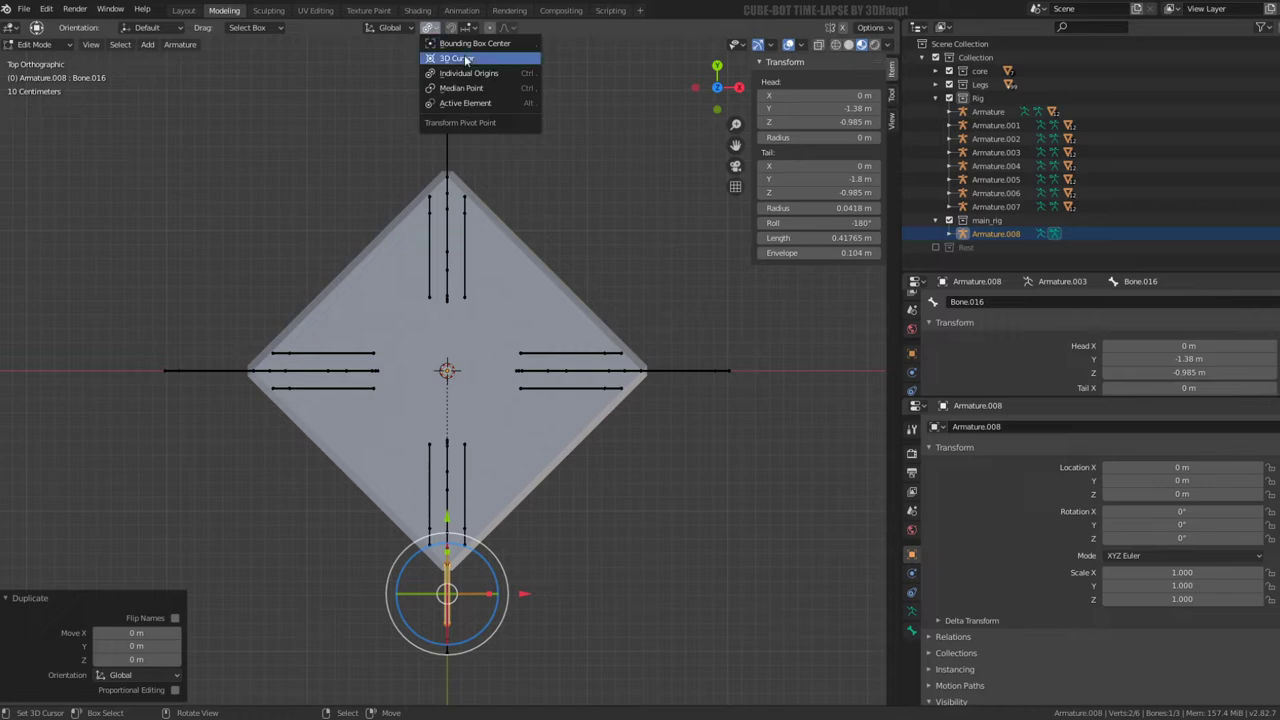
left_click(460, 58)
key("r")
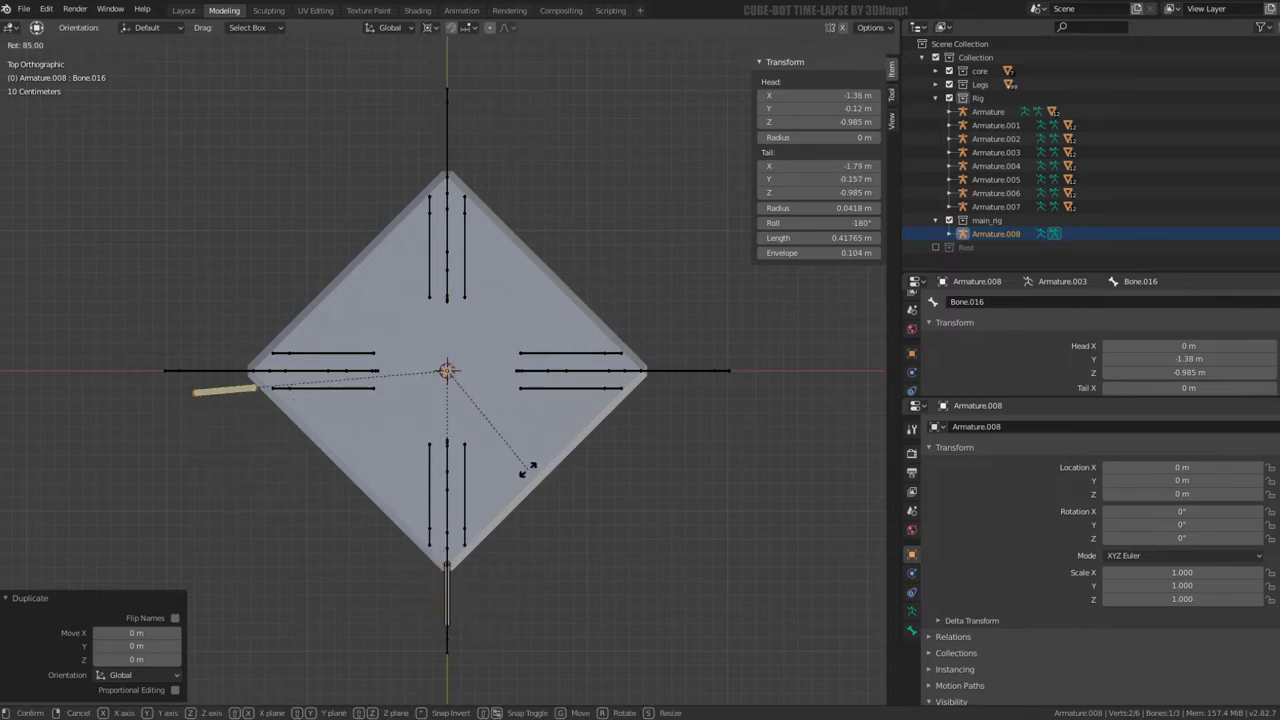
left_click(520, 466)
Duplicate both foot control bones and rotate them 180° onto the opposite lower corners
left_click(457, 585, "shift")
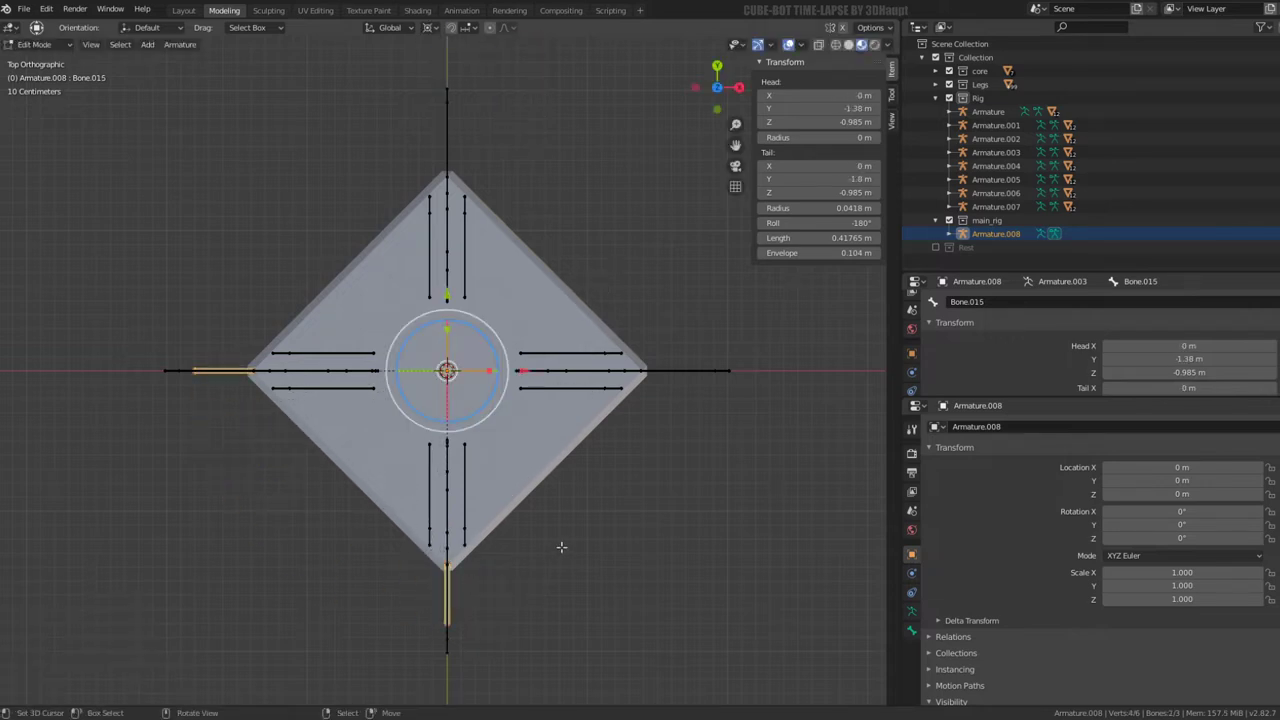
key("shift+d")
right_click(588, 438)
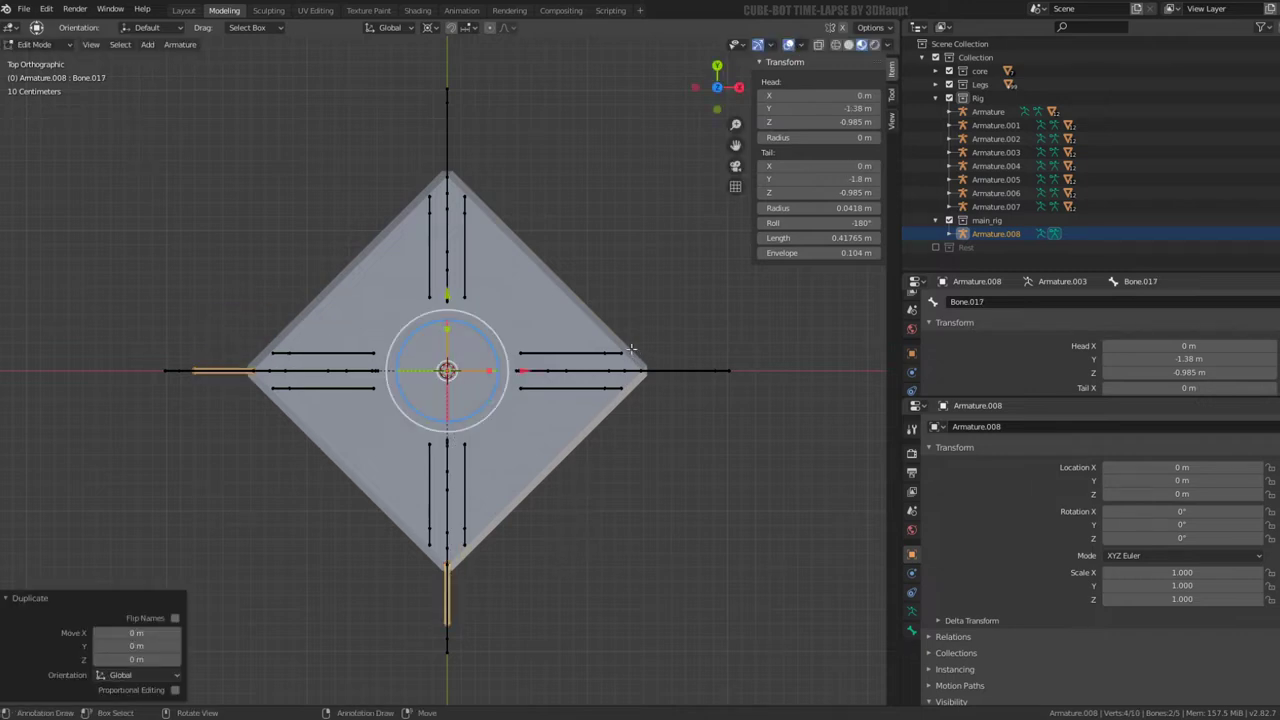
key("r")
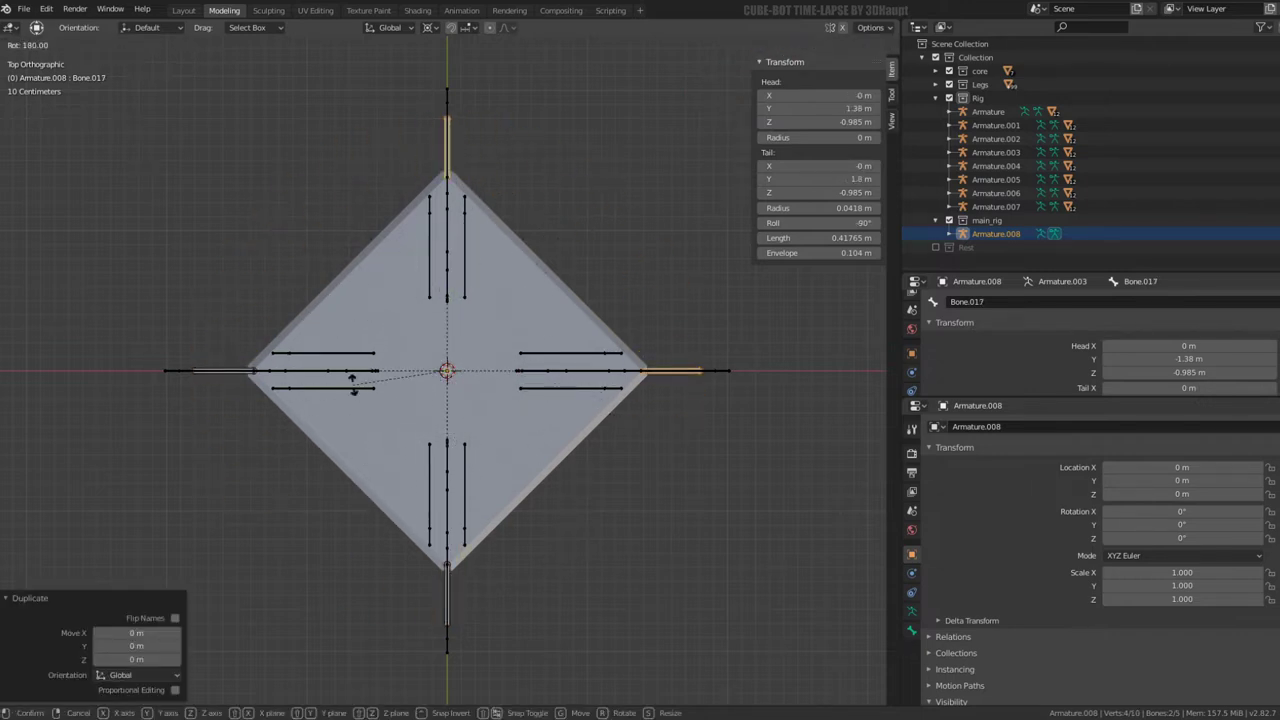
left_click(352, 384)
left_click(217, 367, "shift")
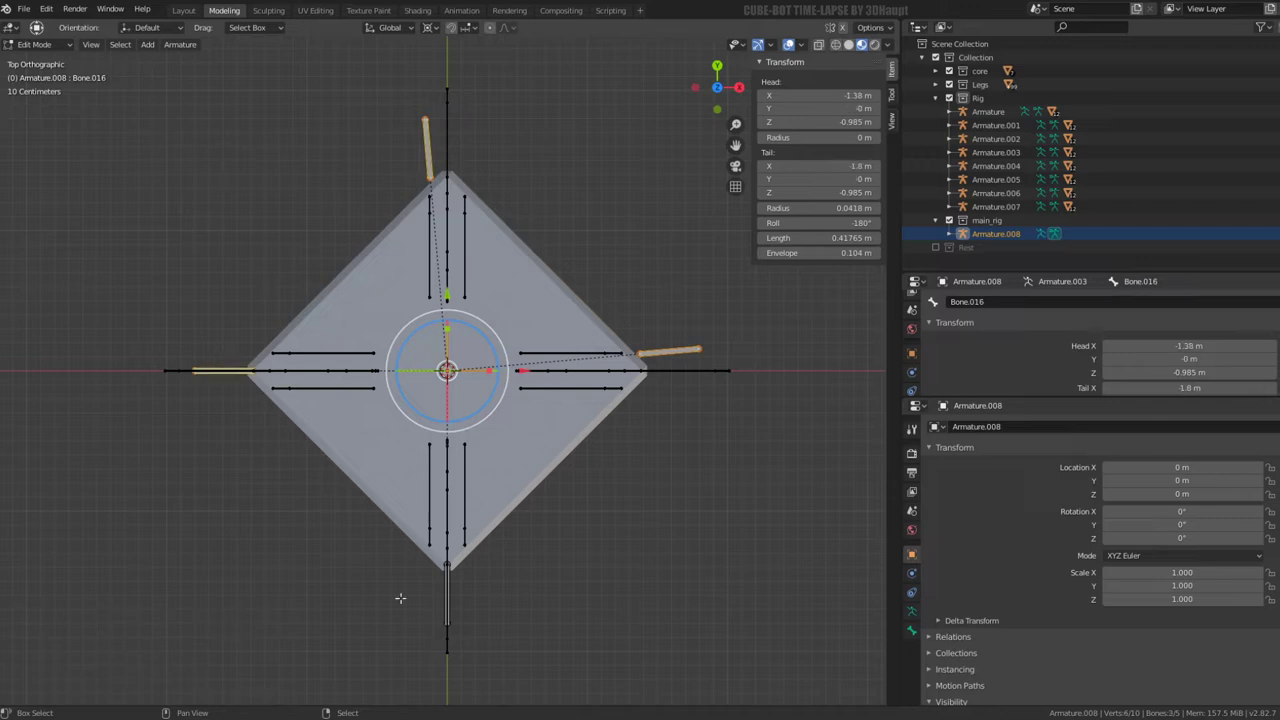
middle_click_drag(446, 577, 503, 535)
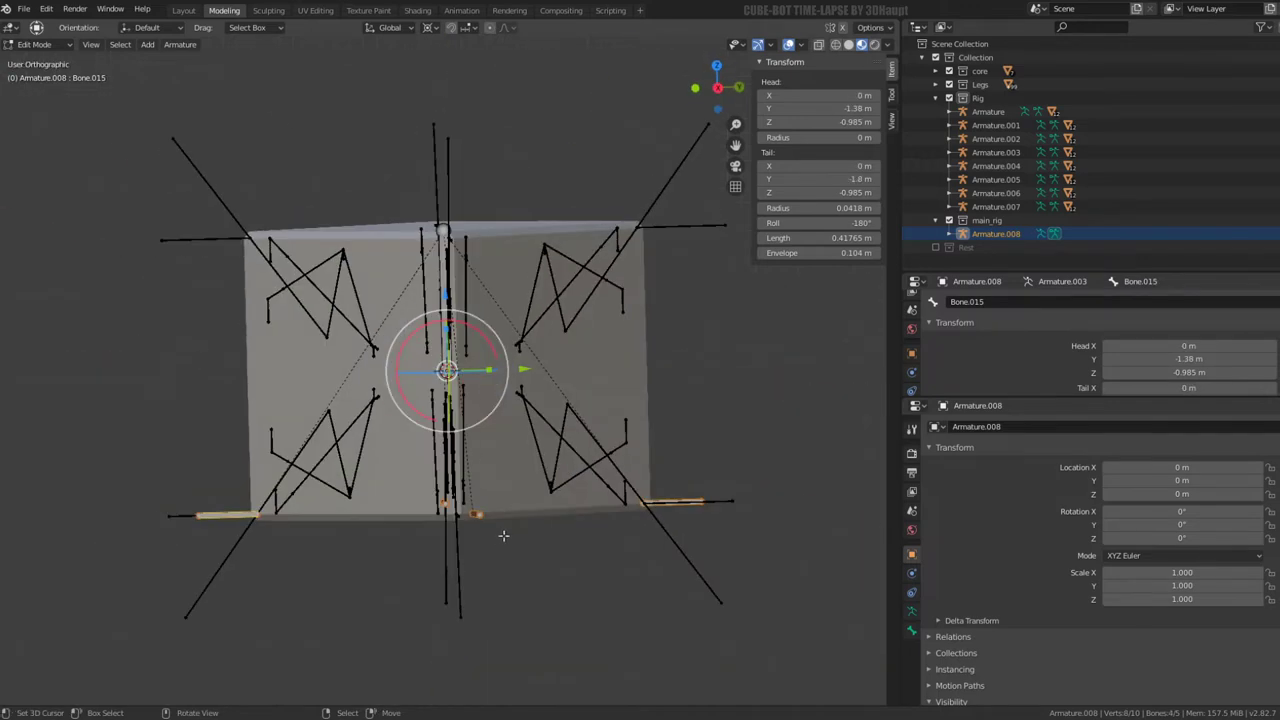
From the right view, duplicate the four foot control bones and flip them 180° onto the upper corners
key("KP_3")
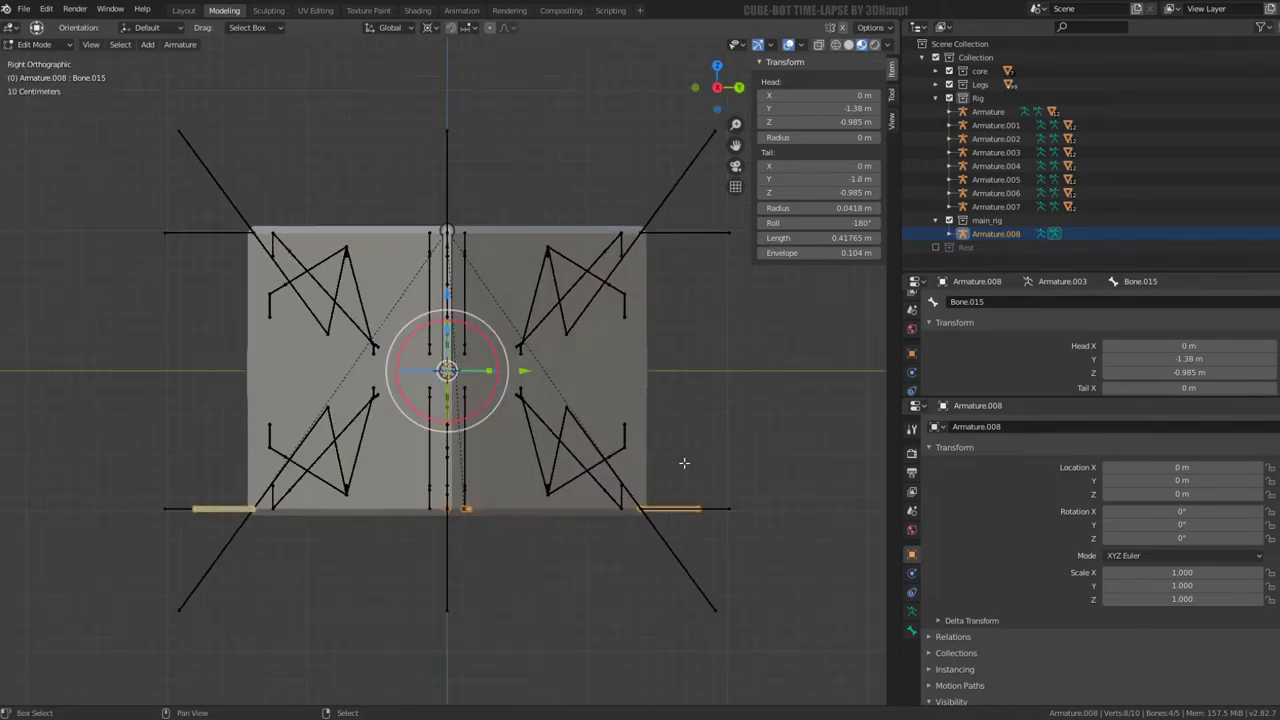
key("shift+d")
key("Escape")
key("r")
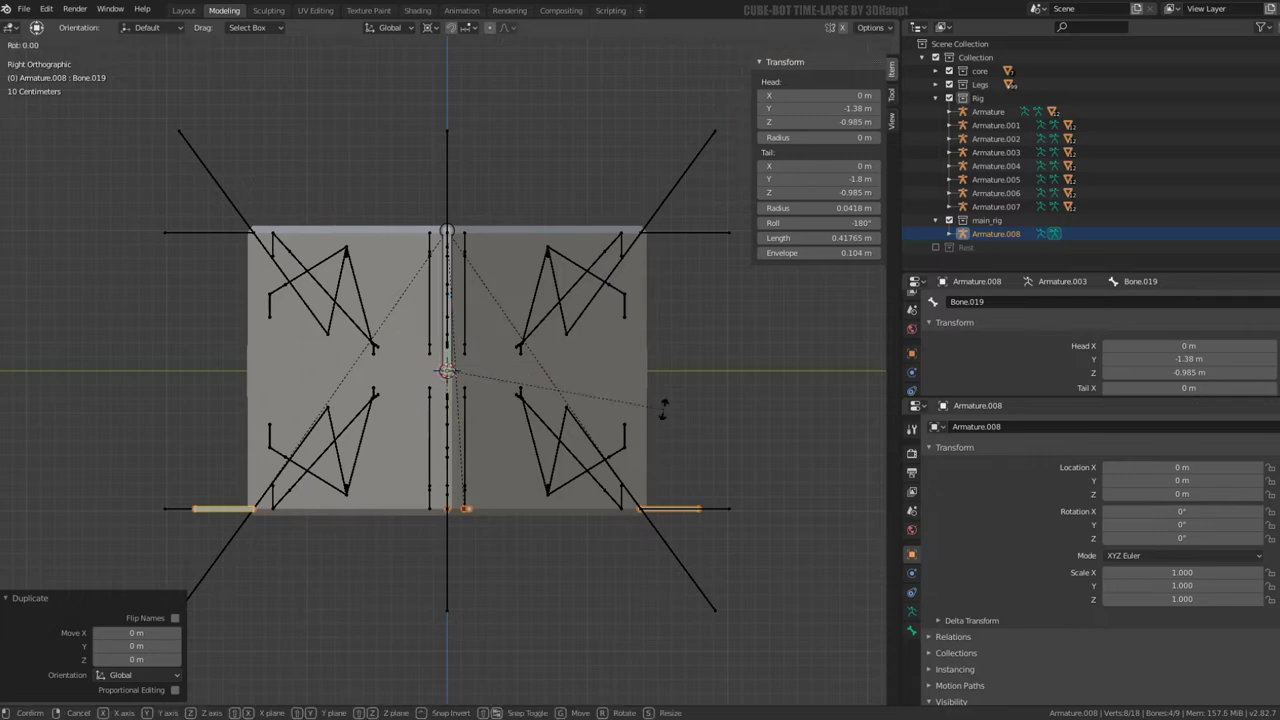
left_click(327, 364)
mouse_move(327, 364)
middle_mouse_down()
mouse_move(381, 351)
mouse_move(350, 427)
middle_mouse_up()
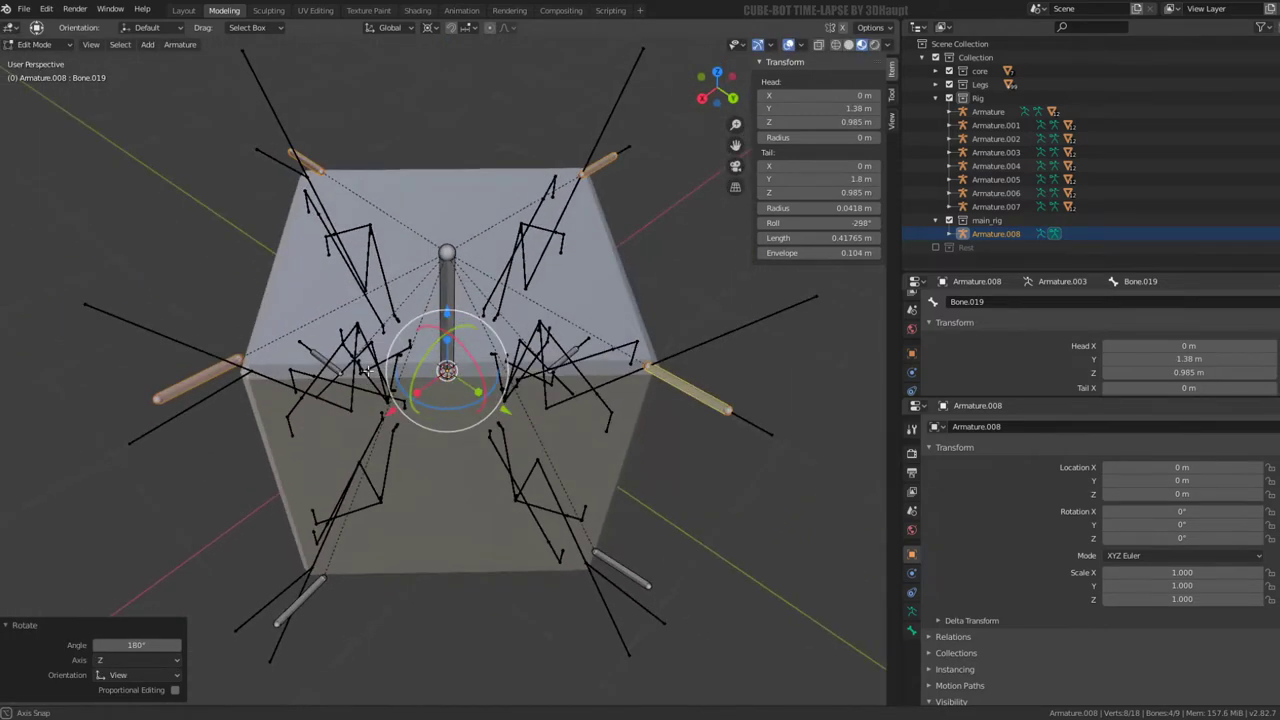
key("KP_7")
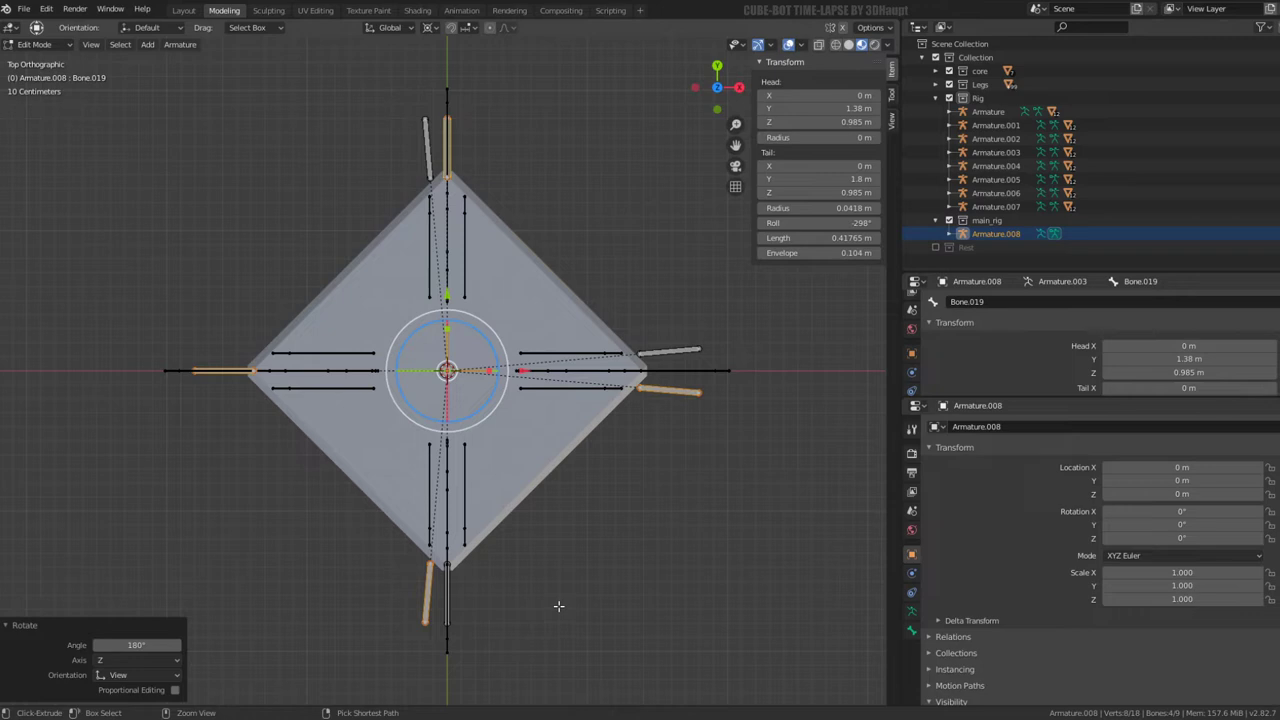
Undo the upper-corner copies and select the bottom control bones, including Bone.016, in right view
key("ctrl+z")
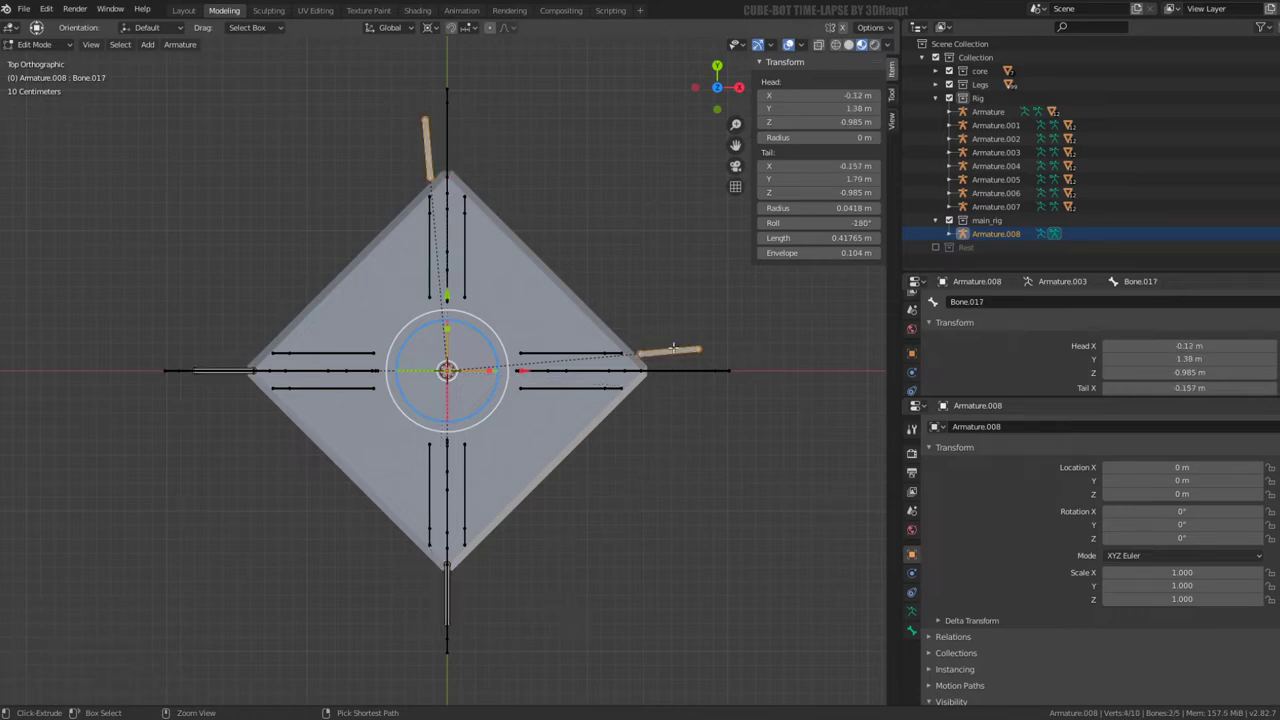
key("ctrl+r")
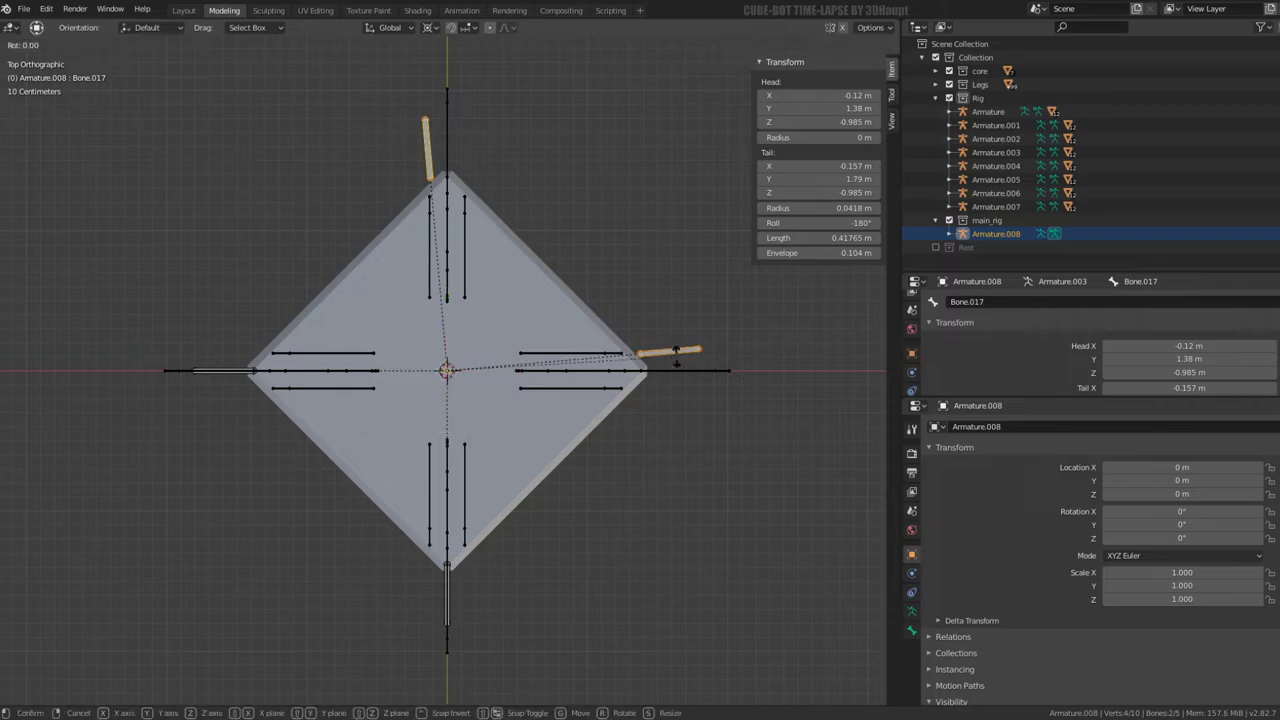
key("Escape")
middle_click_drag(676, 357, 502, 352)
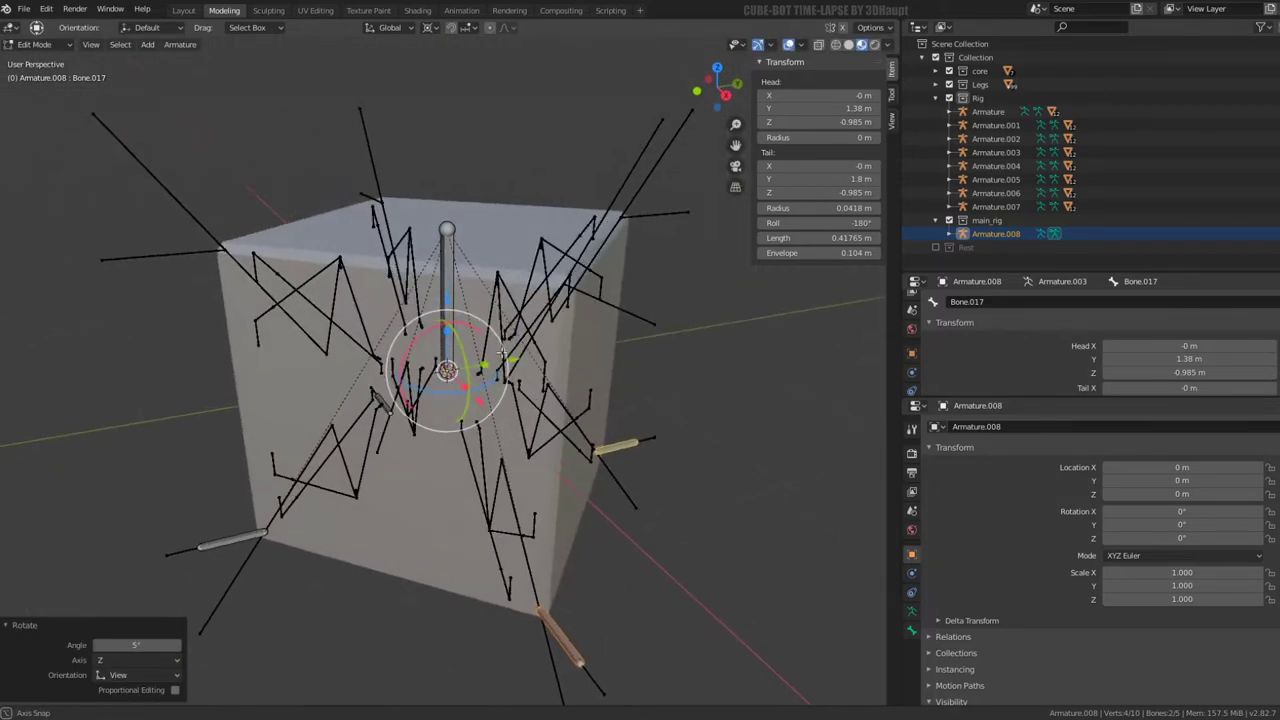
left_click(230, 541)
middle_click_drag(230, 541, 318, 486)
left_click(244, 492)
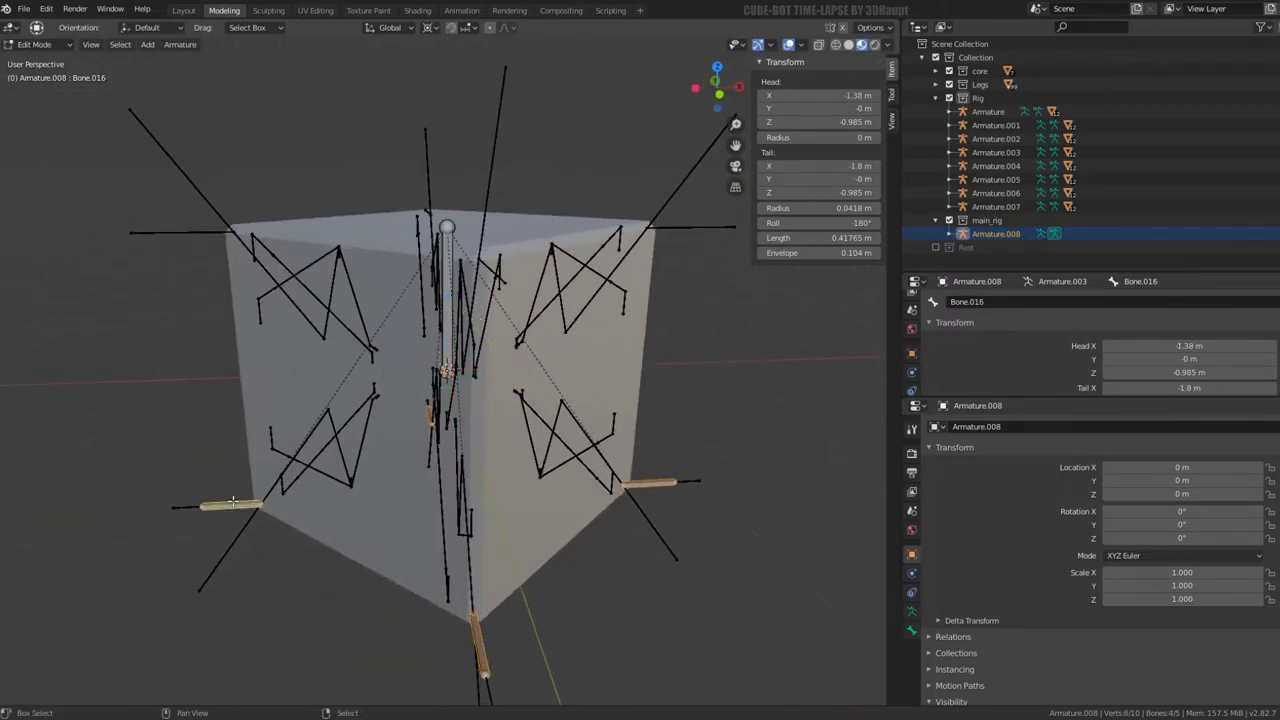
key("KP_3")
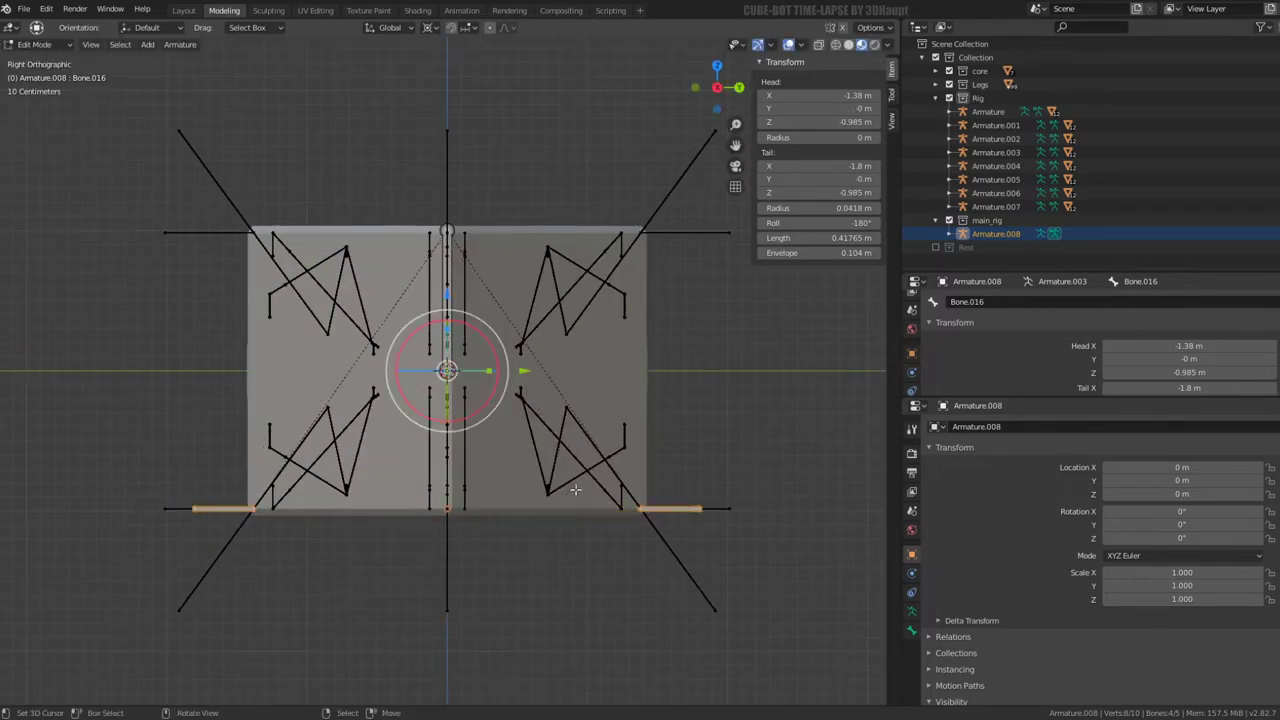
Duplicate the four bottom control bones, flip them 180° onto the top corners, and return to Object Mode
key("shift+d")
key("Escape")
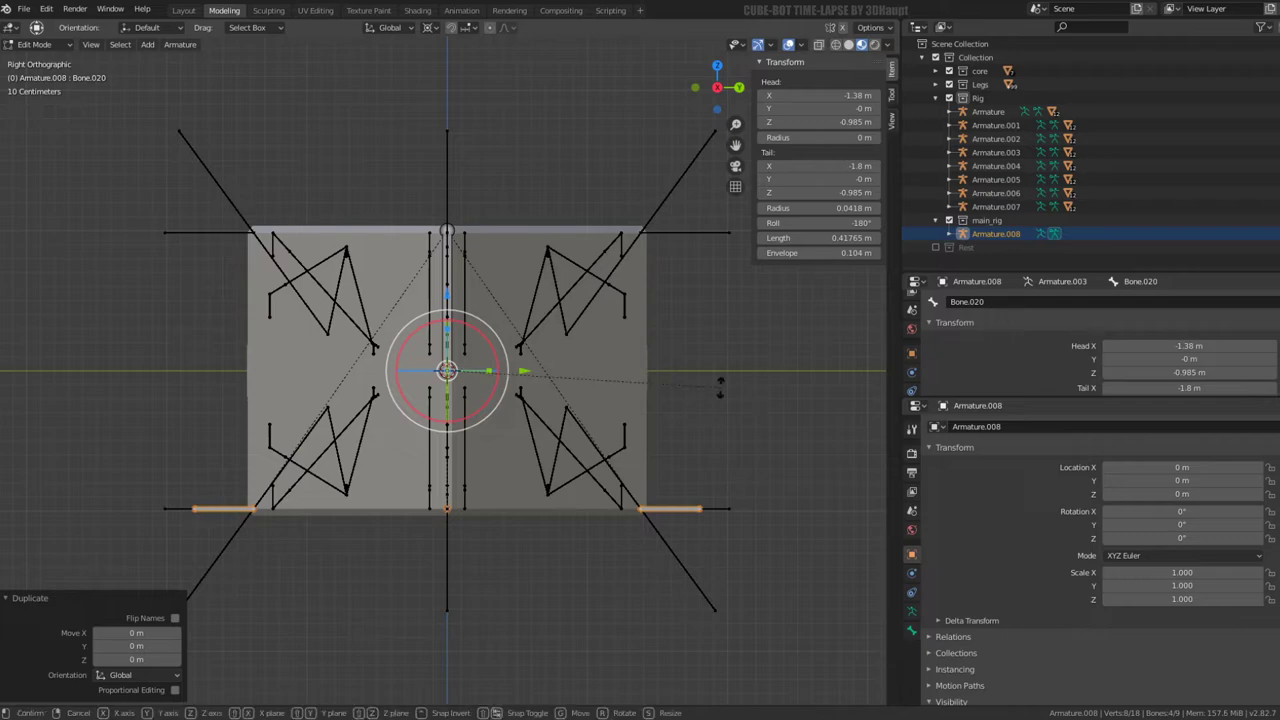
key("r")
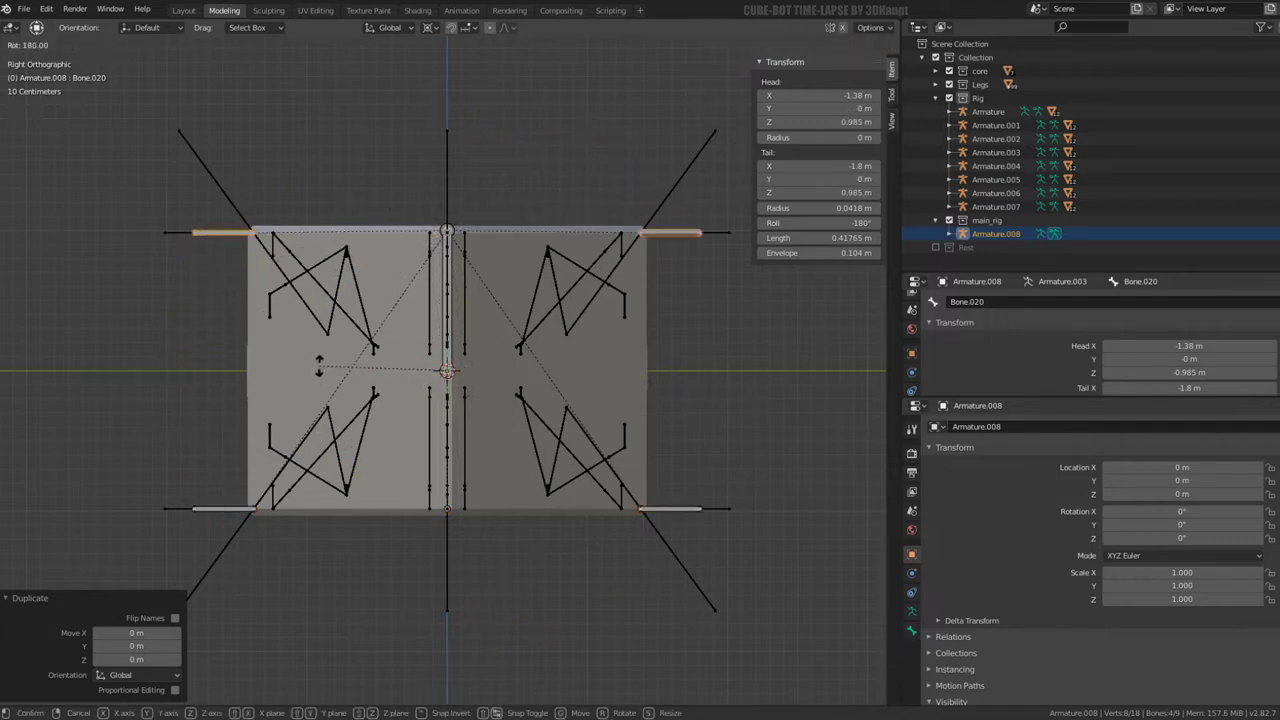
left_click(319, 365)
mouse_move(319, 365)
middle_mouse_down()
mouse_move(575, 377)
mouse_move(485, 348)
middle_mouse_up()
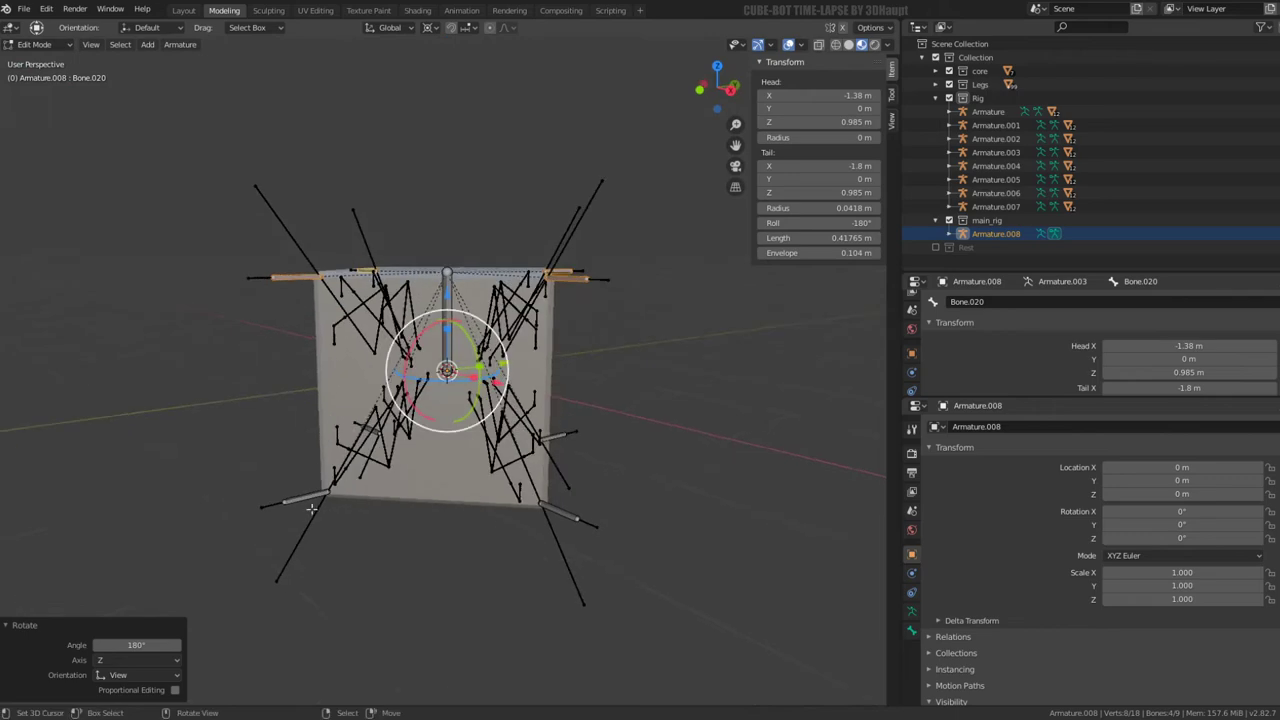
key("Tab")
mouse_move(306, 479)
middle_mouse_down()
mouse_move(625, 464)
mouse_move(224, 152)
mouse_move(266, 286)
mouse_move(183, 237)
middle_mouse_up()
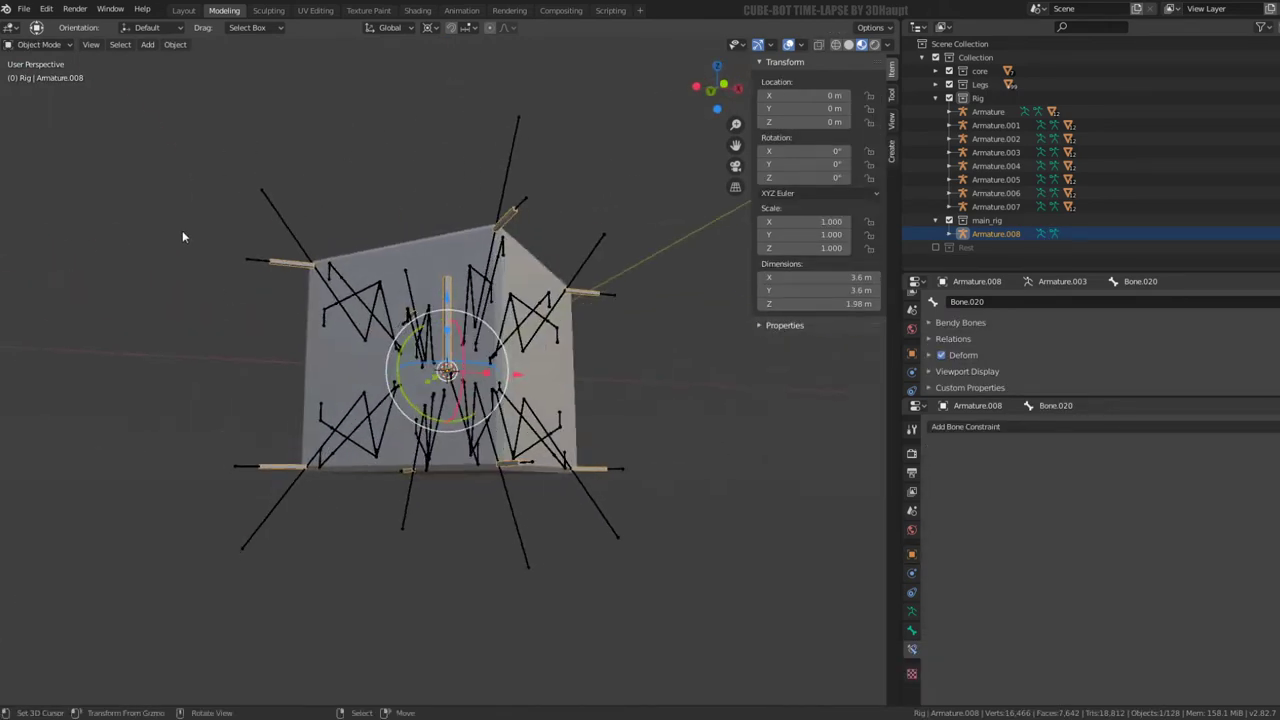
Switch main_rig to Pose Mode and move Bone.015 to about (-0.345, 0.354, 0.818) m to test its leg
left_click(62, 44)
left_click(52, 92)
mouse_move(263, 224)
middle_mouse_down()
mouse_move(608, 416)
mouse_move(608, 490)
middle_mouse_up()
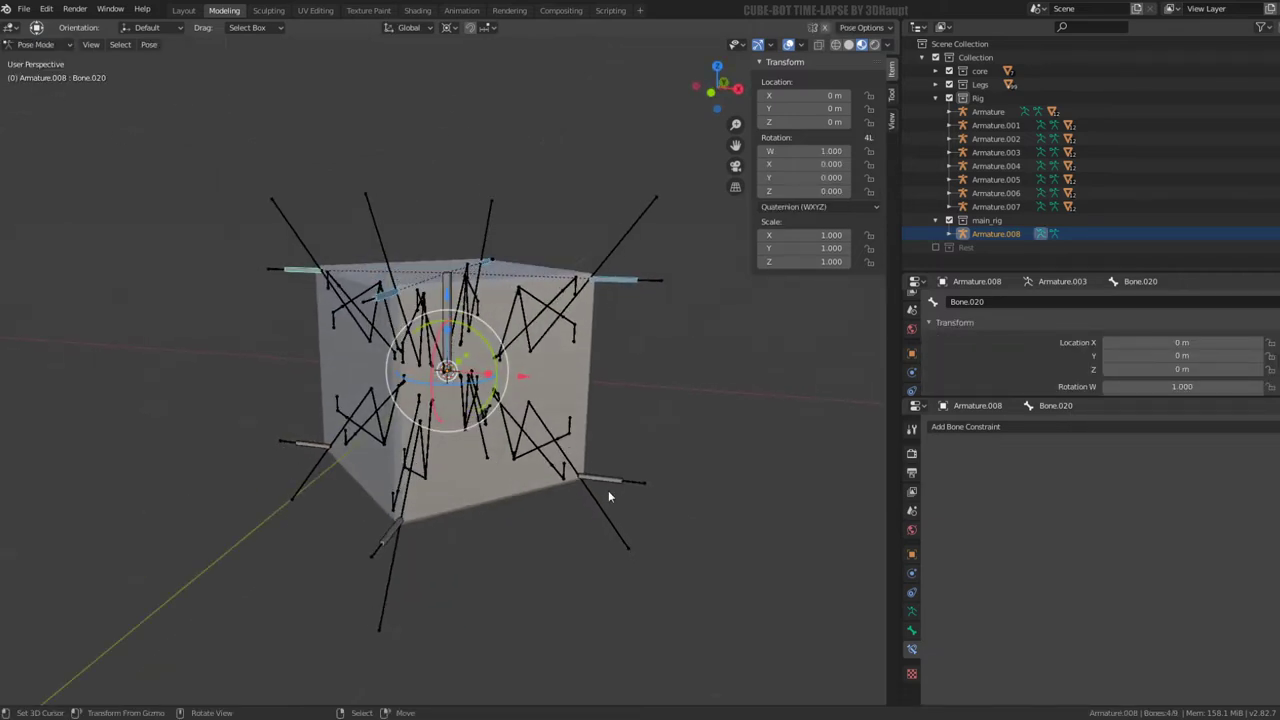
left_click(608, 490)
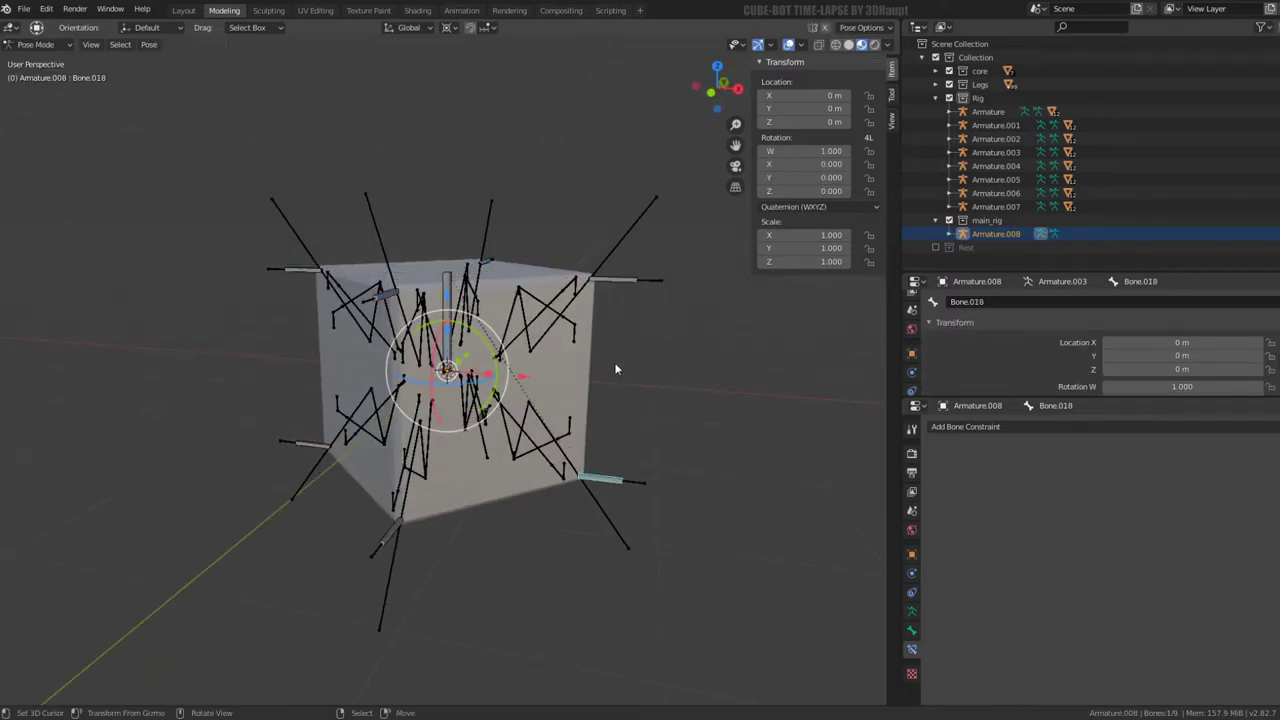
middle_click_drag(383, 540, 338, 513)
left_click(338, 513)
key("g")
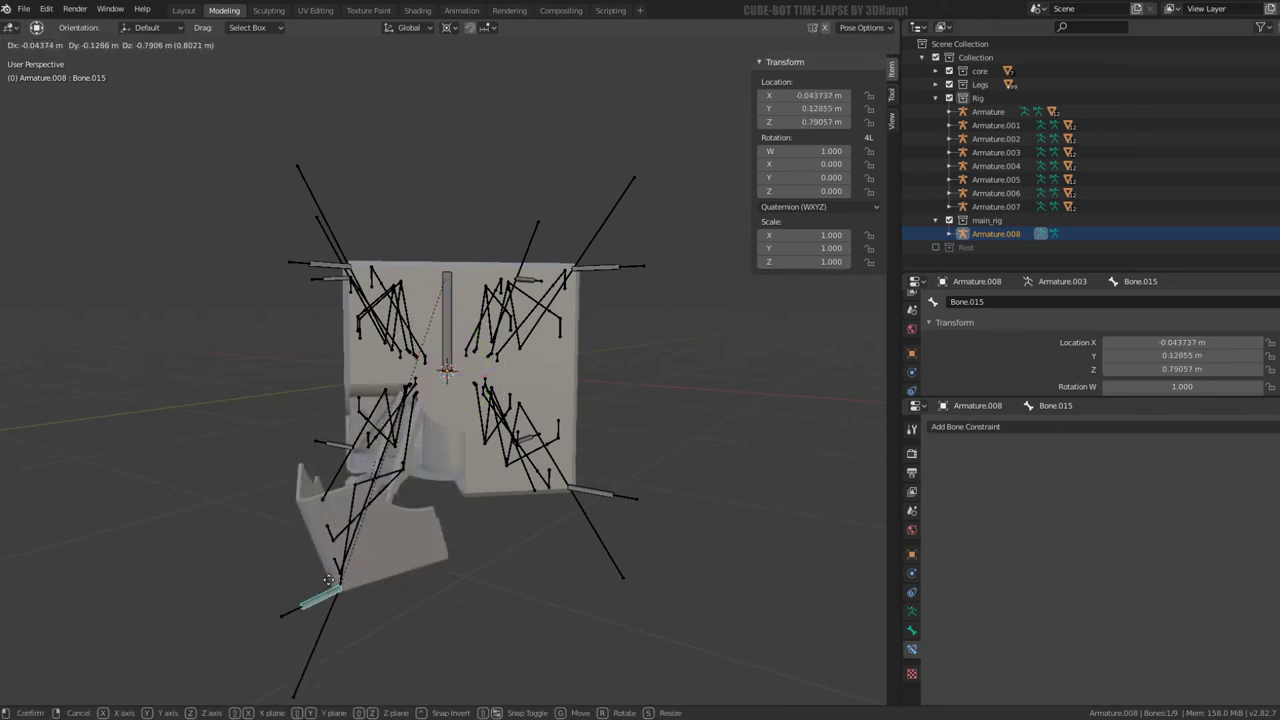
left_click(293, 590)
middle_click_drag(293, 590, 282, 512)
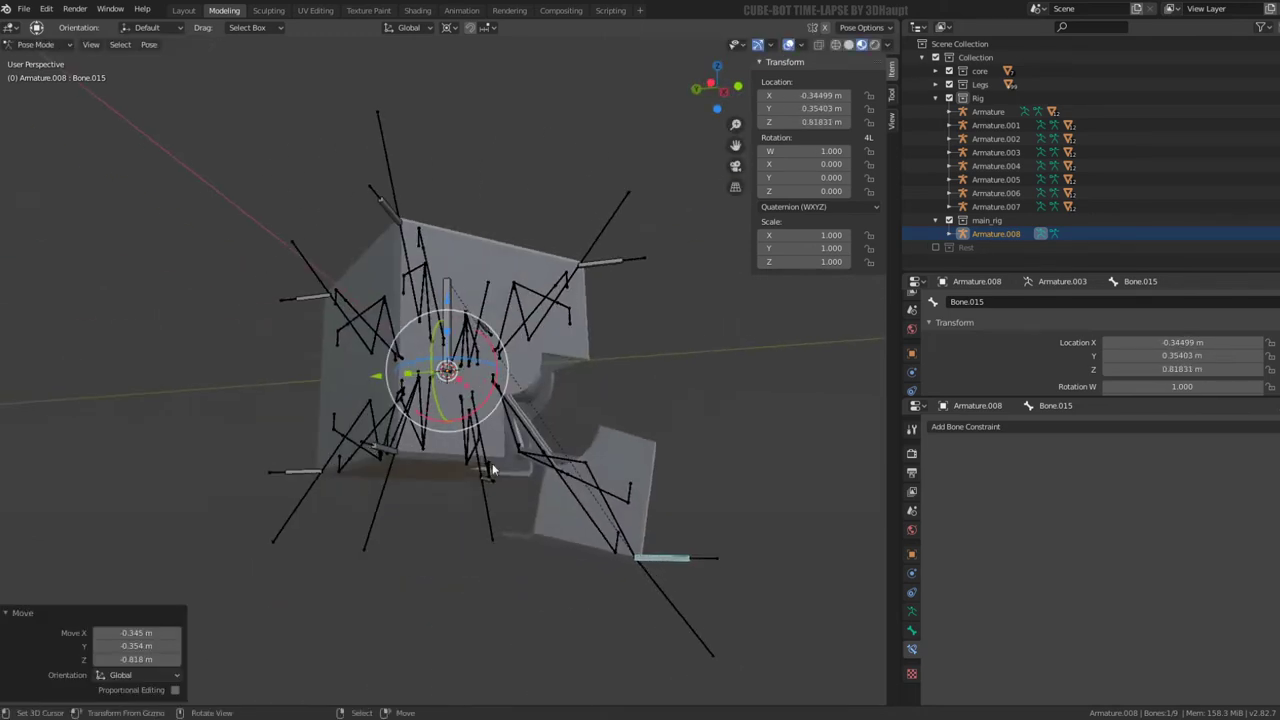
left_click(283, 513)
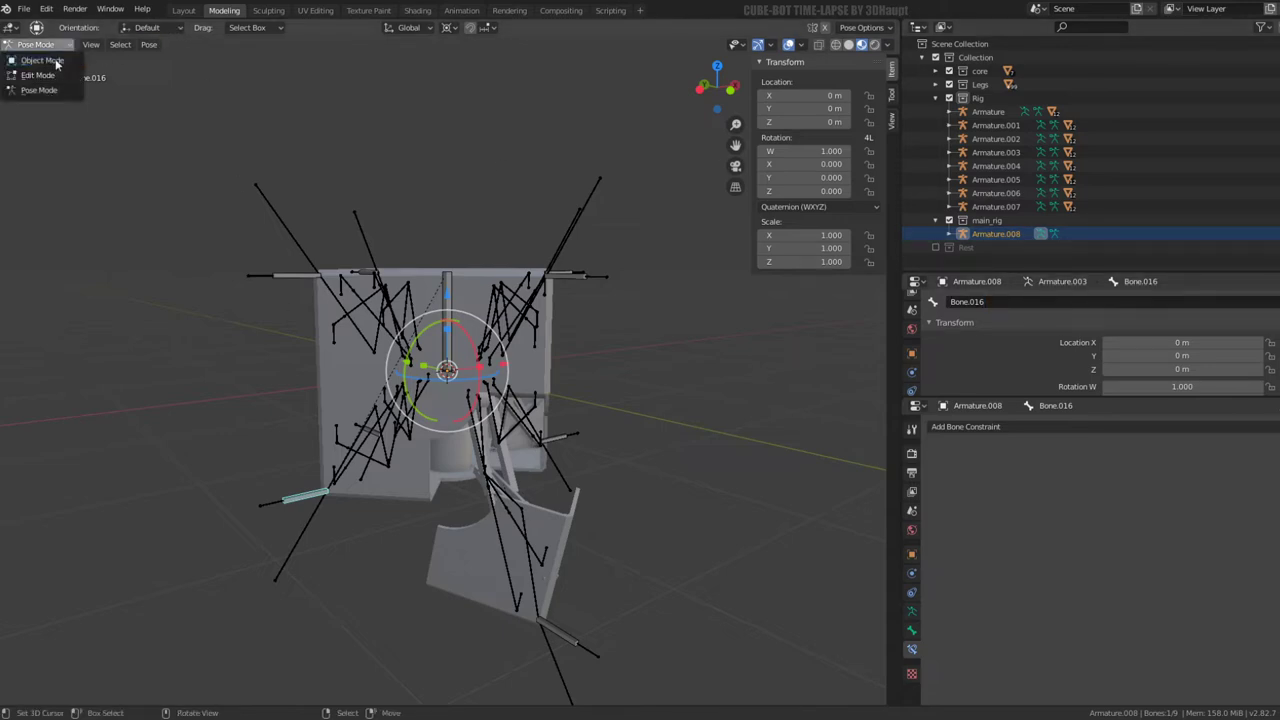
Switch to Object Mode, select leg armature Armature.002, and put it in Pose Mode
left_click(56, 62)
left_click(277, 502)
left_click(62, 48)
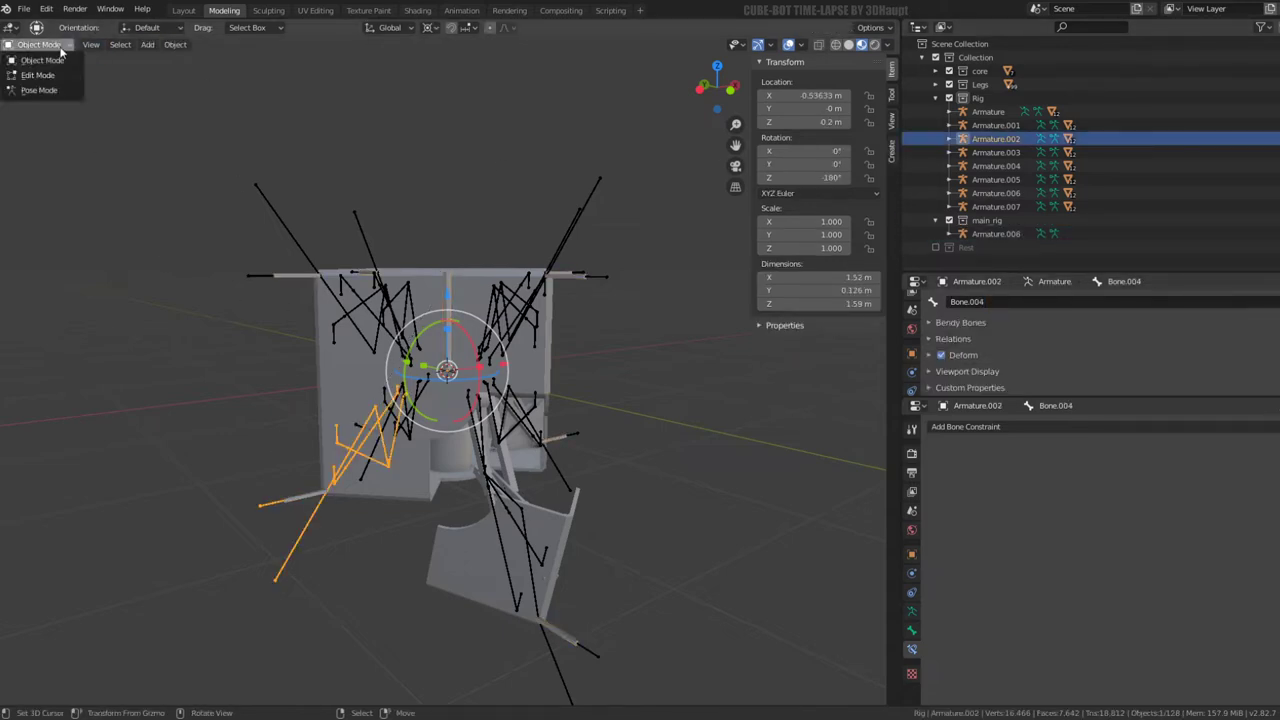
left_click(60, 91)
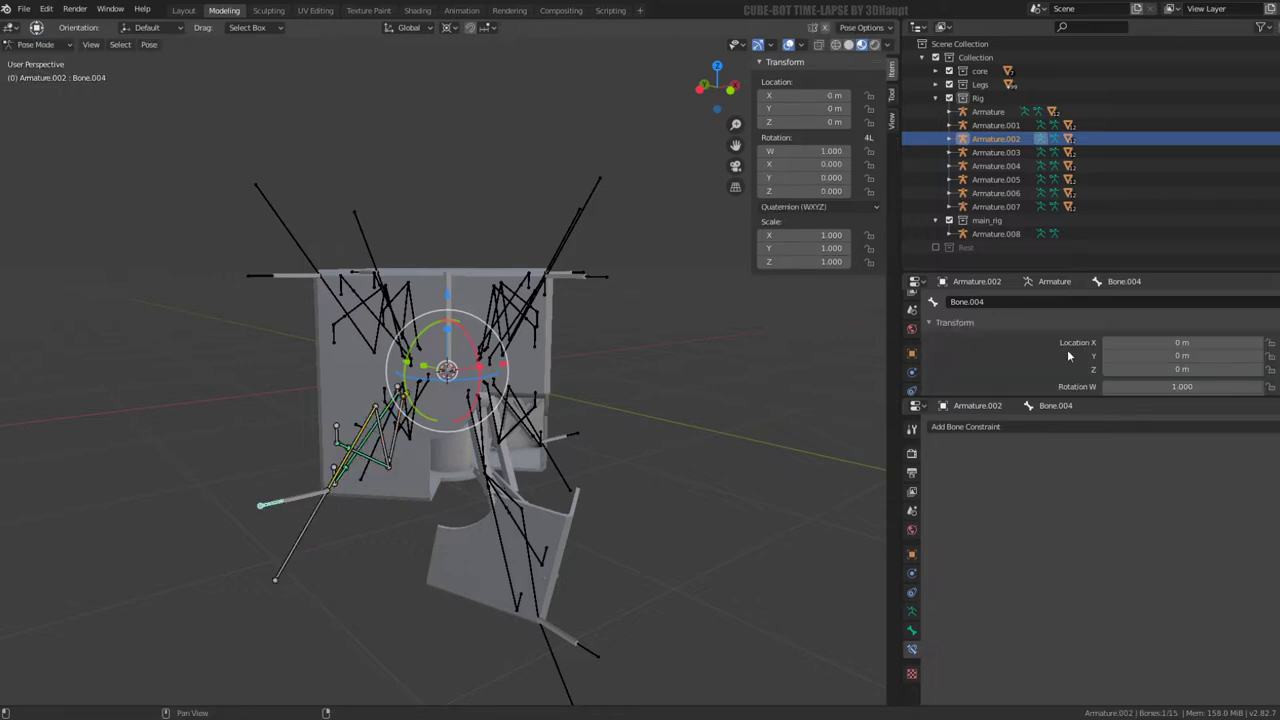
Give foot bone Bone.004 a Copy Location constraint targeting Armature.008's Bone.016, then return to Object Mode
left_click(912, 633)
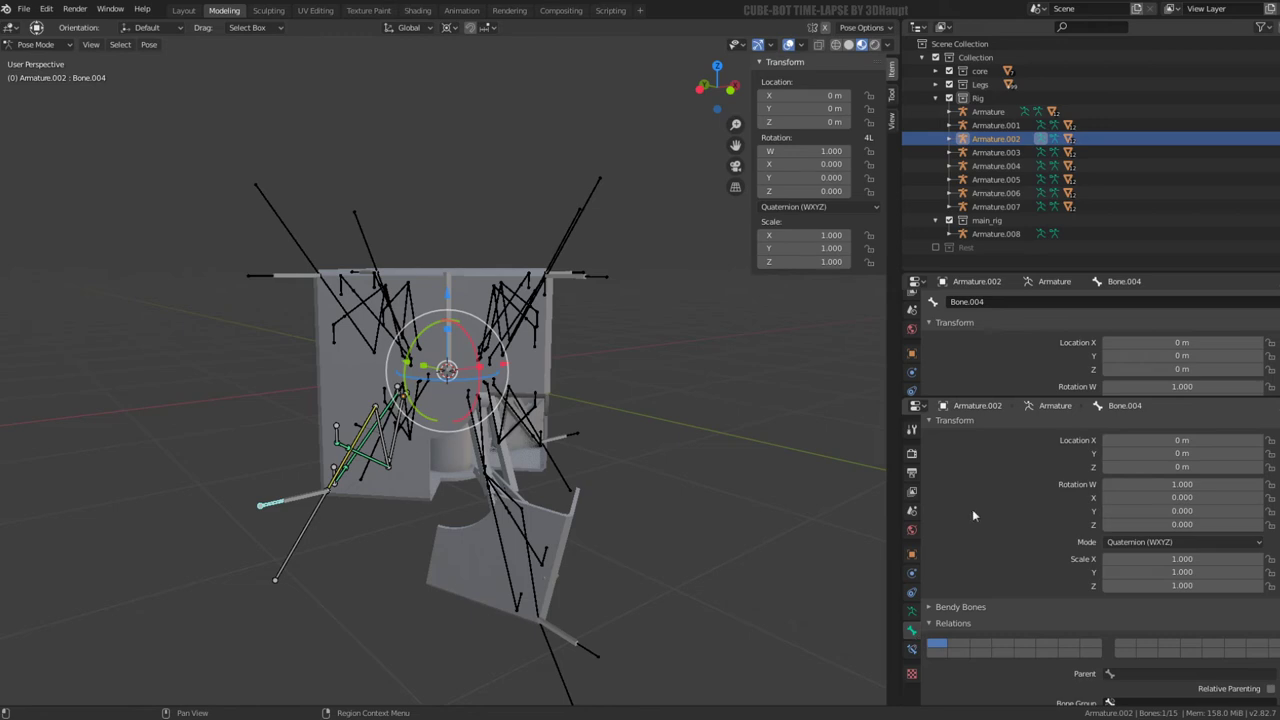
left_click(910, 648)
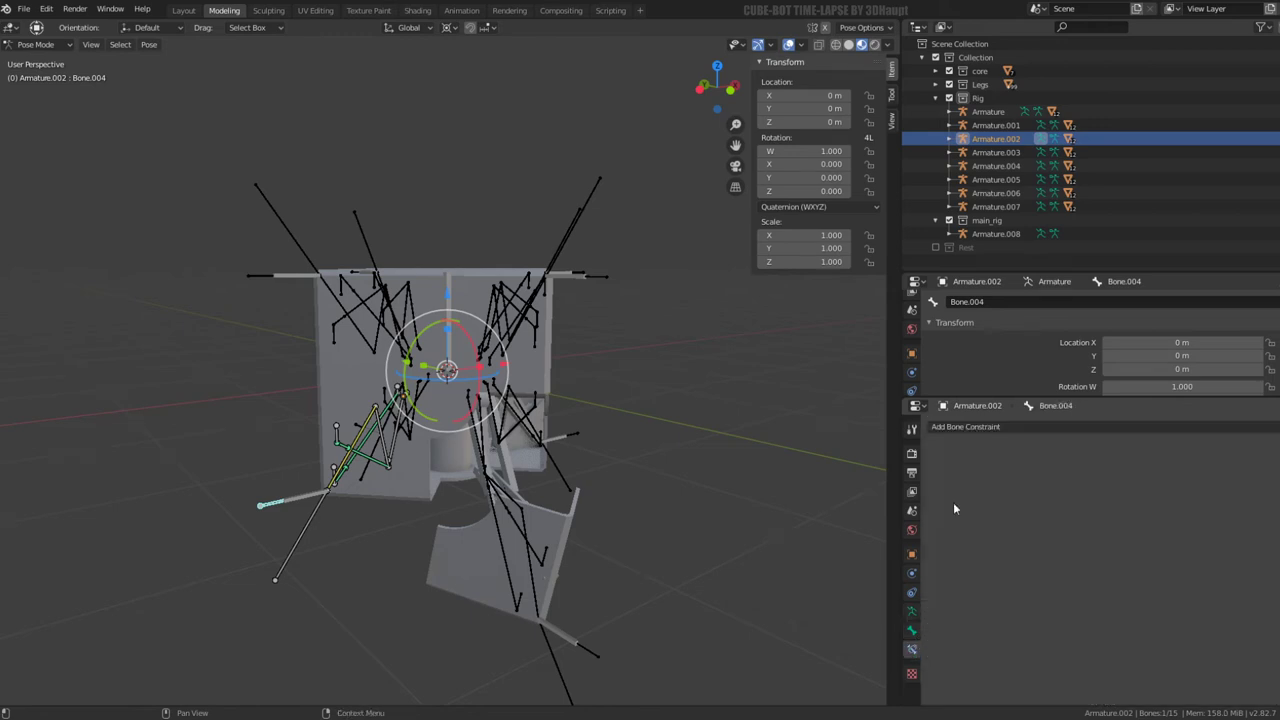
left_click(1003, 430)
left_click(1052, 458)
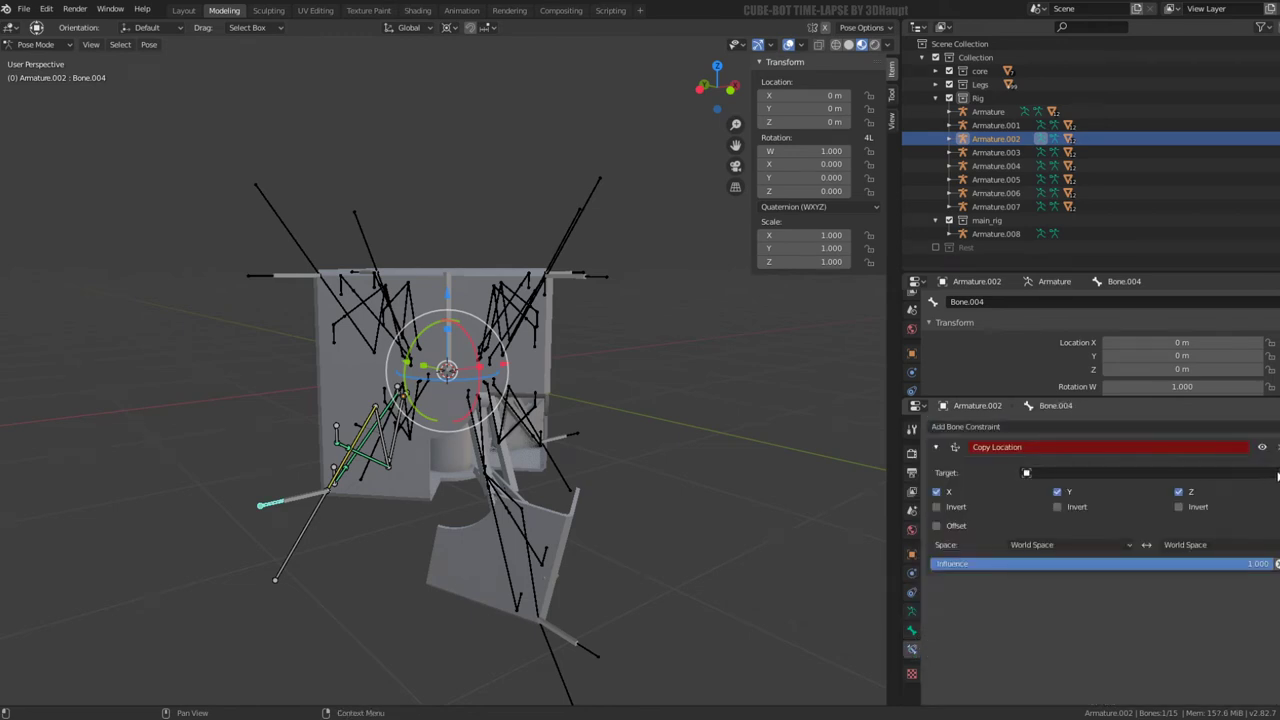
left_click(300, 487)
key("e")
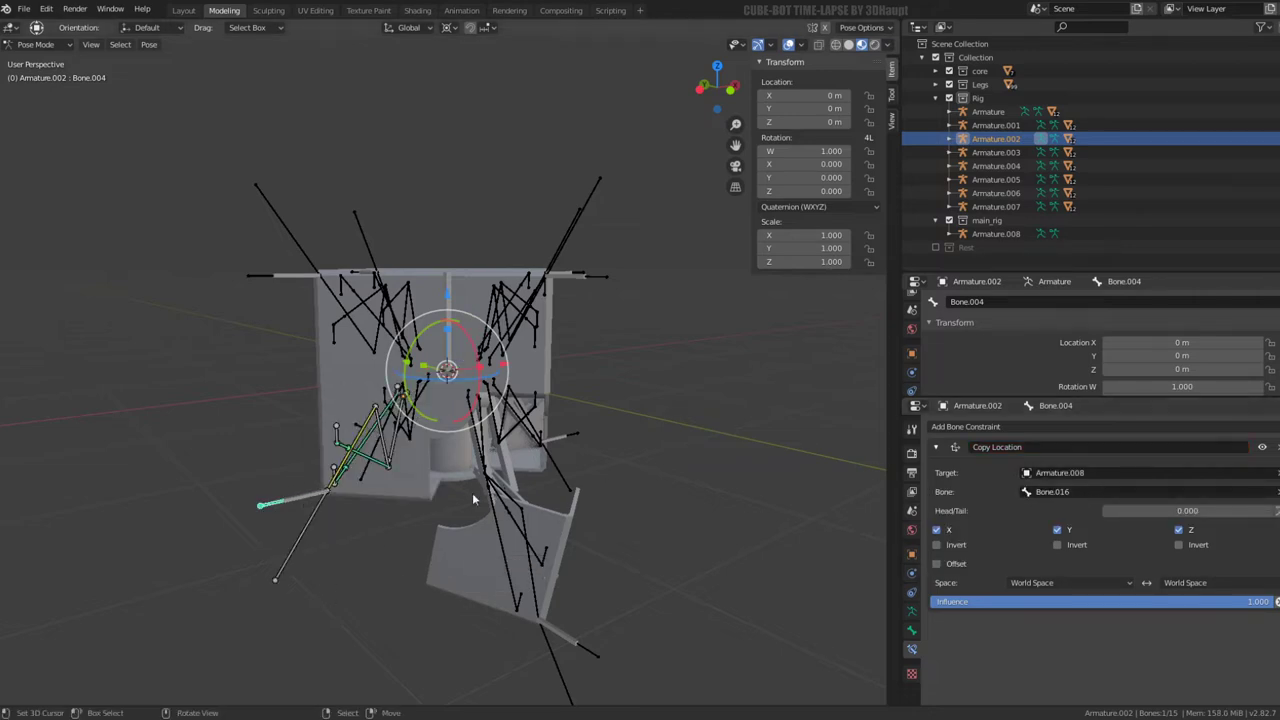
left_click(299, 508)
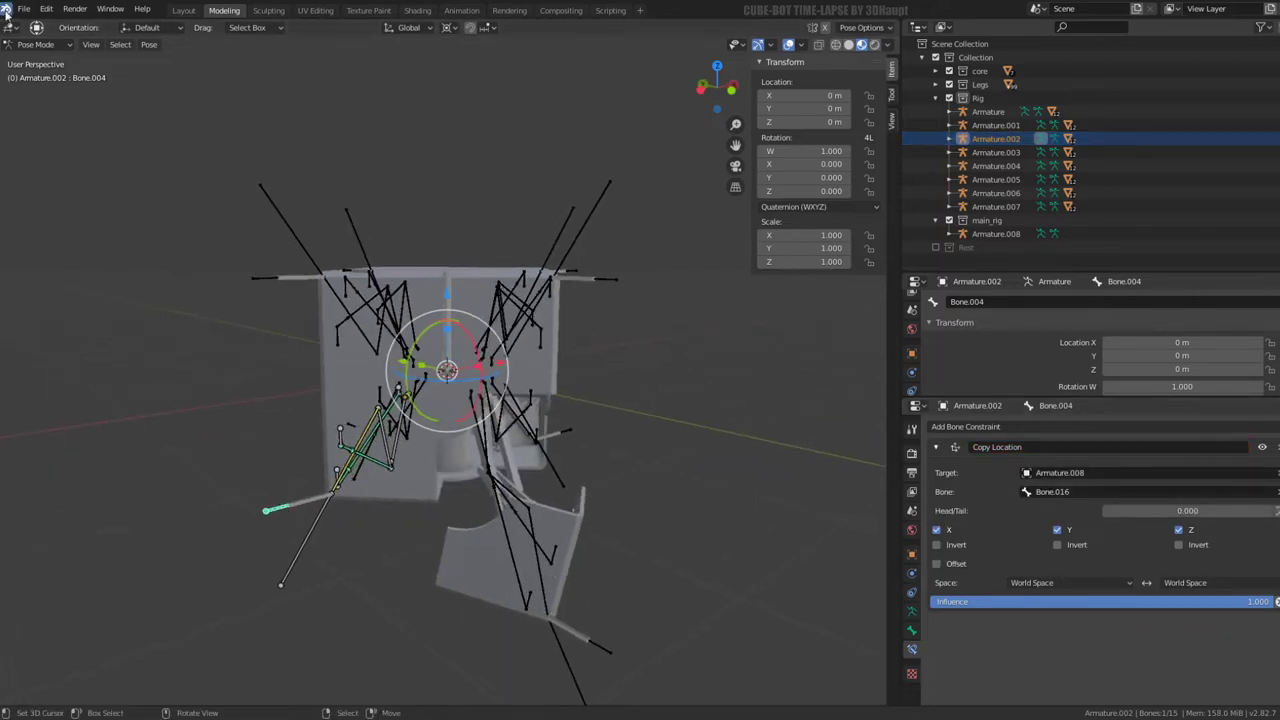
left_click(38, 44)
left_click(53, 62)
Put Armature.008 in Pose Mode and move control bone Bone.016 several times so its leg follows
left_click(305, 500)
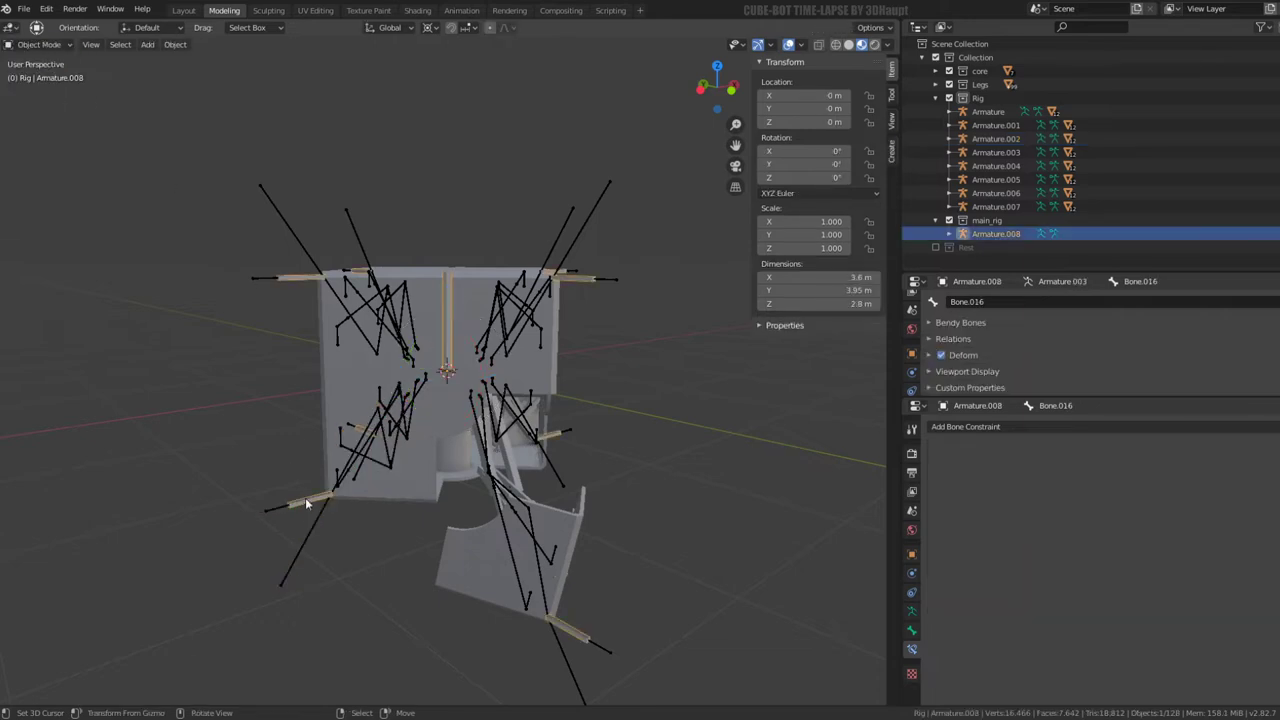
left_click(55, 47)
left_click(40, 90)
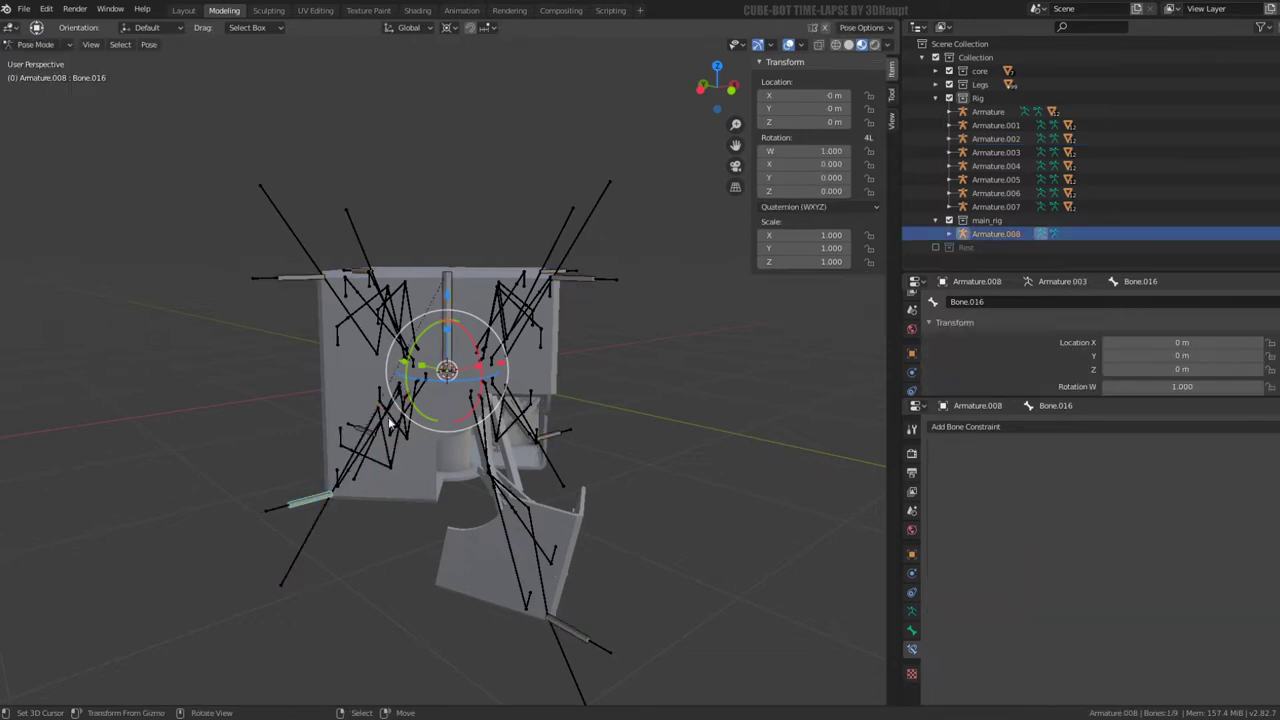
key("g")
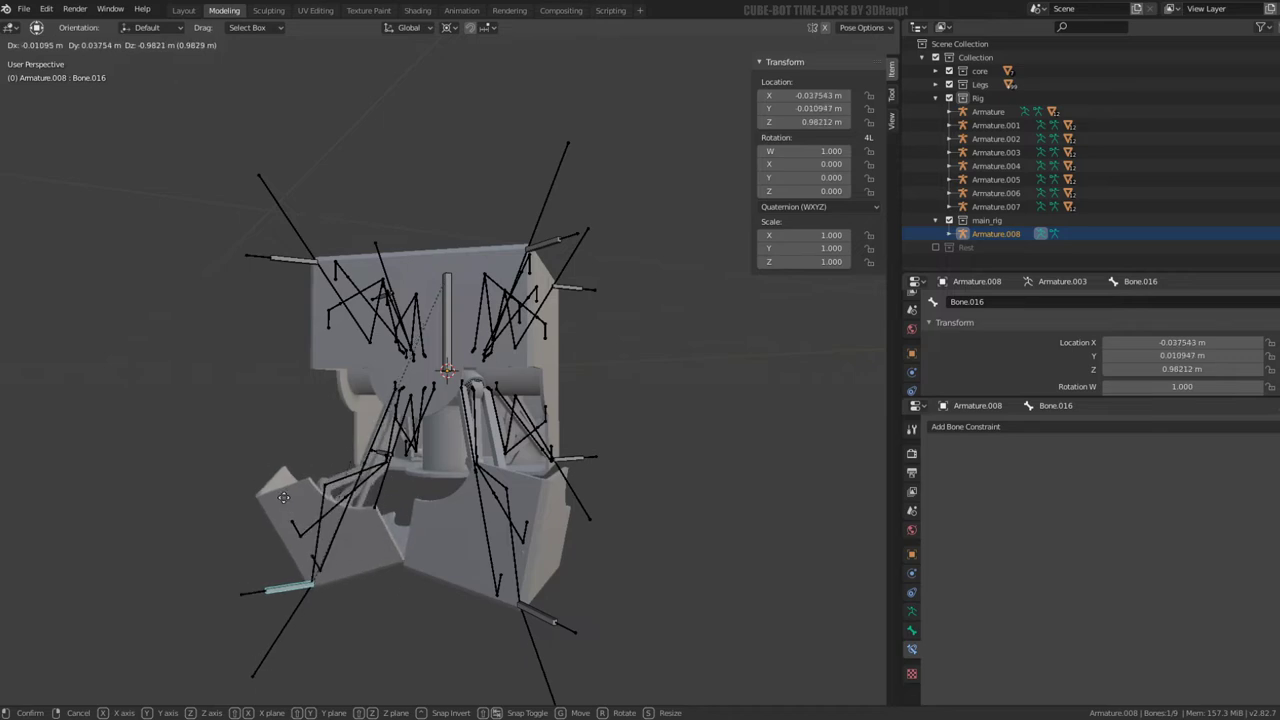
left_click(267, 496)
mouse_move(266, 490)
middle_mouse_down()
mouse_move(396, 461)
mouse_move(440, 471)
mouse_move(543, 403)
mouse_move(460, 405)
middle_mouse_up()
key("g")
left_click(480, 450)
key("g")
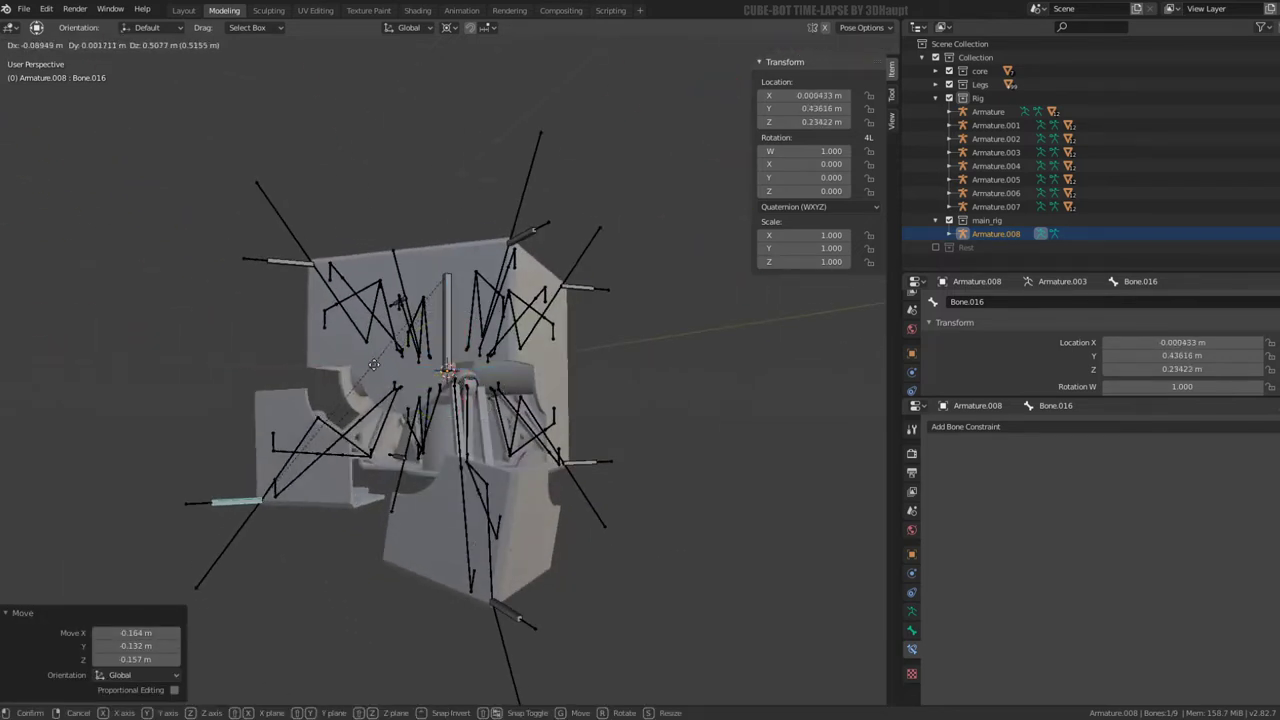
left_click(368, 414)
mouse_move(368, 414)
middle_mouse_down()
mouse_move(309, 413)
mouse_move(334, 397)
middle_mouse_up()
Try moving the central bone and another bone, cancelling both moves, then select Bone.017
left_click(464, 277)
middle_click_drag(464, 277, 430, 320)
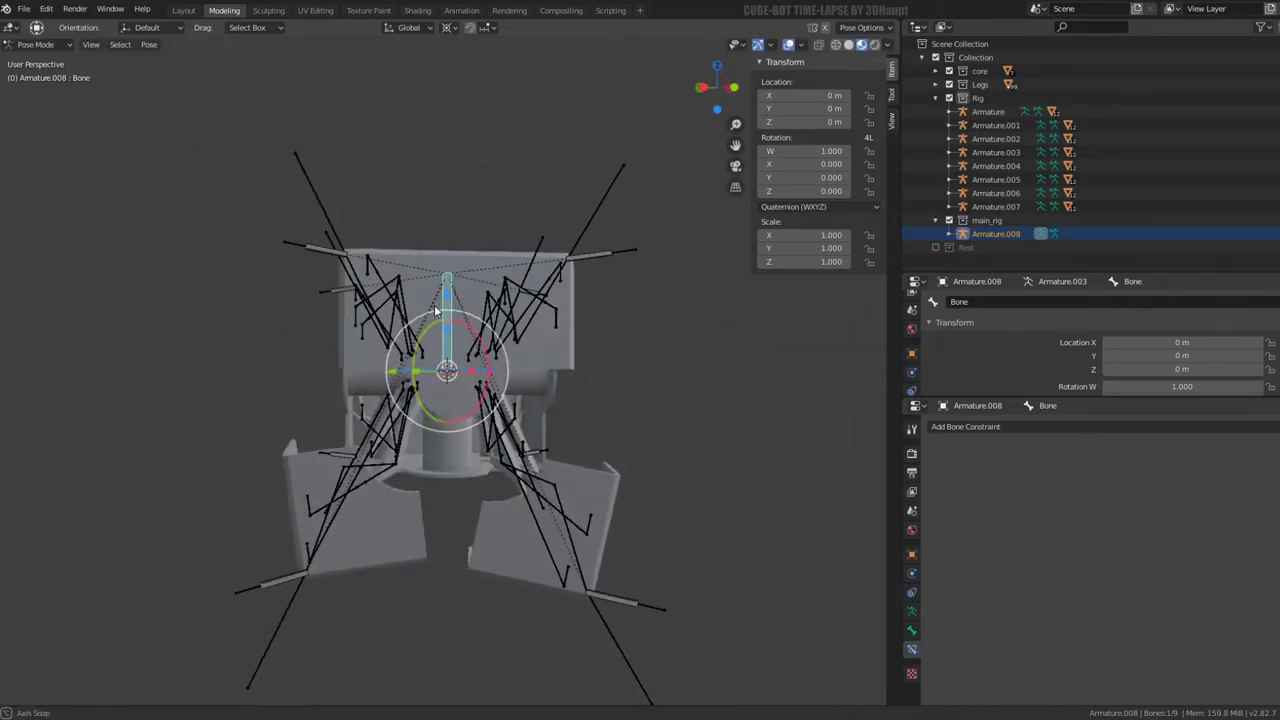
key("g")
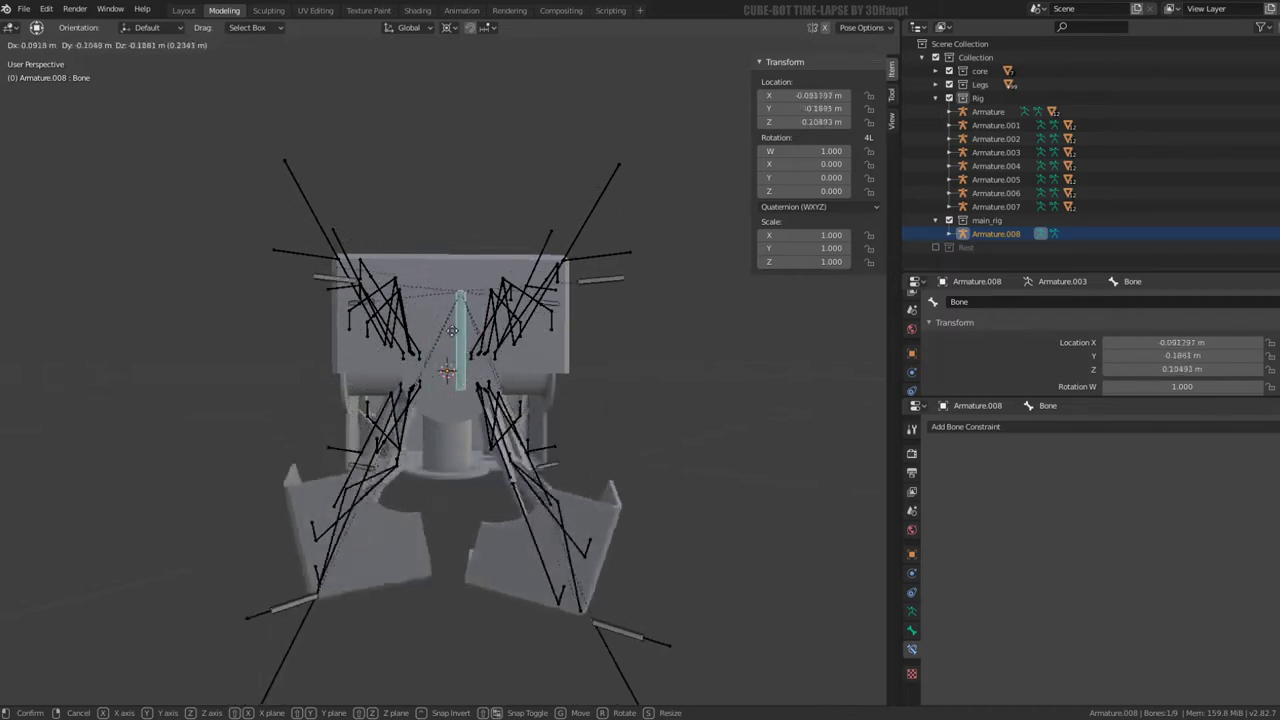
key("Escape")
mouse_move(451, 326)
middle_mouse_down()
mouse_move(400, 320)
mouse_move(513, 368)
mouse_move(534, 336)
middle_mouse_up()
key("g")
key("Escape")
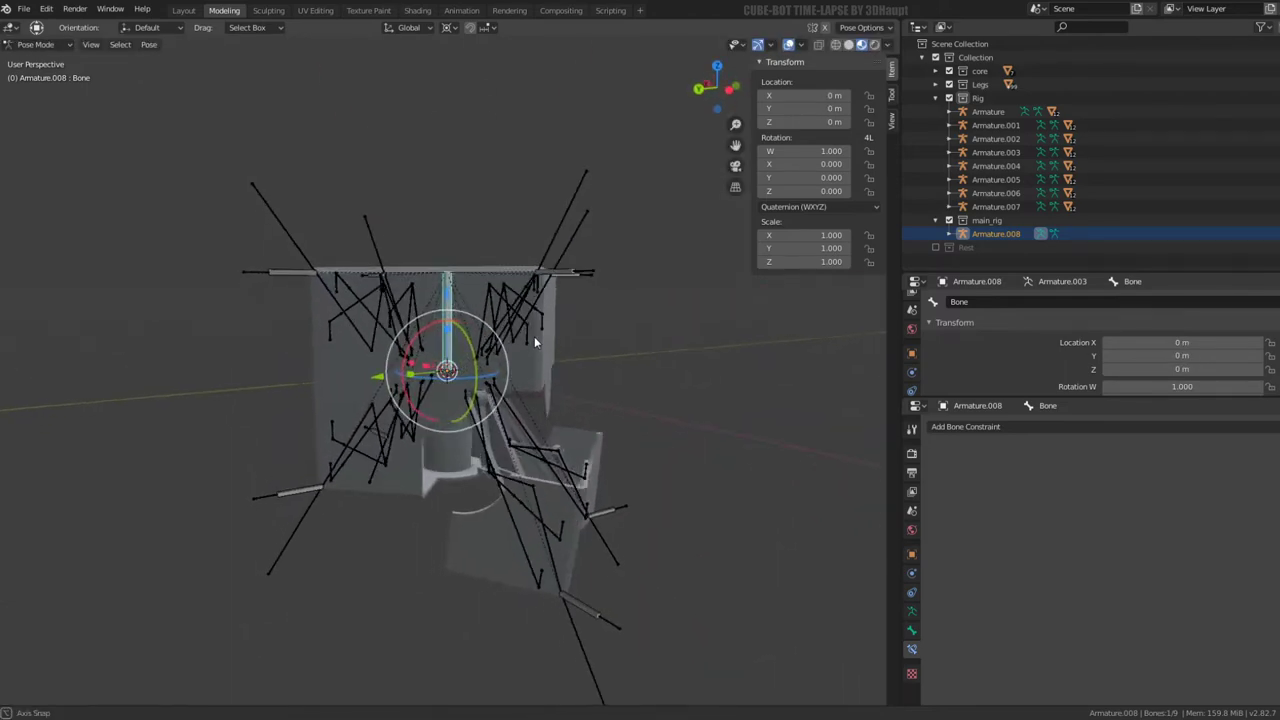
left_click(295, 491)
Cancel the Bone.017 move and put leg rig Armature.003 into Pose Mode
key("g")
key("Escape")
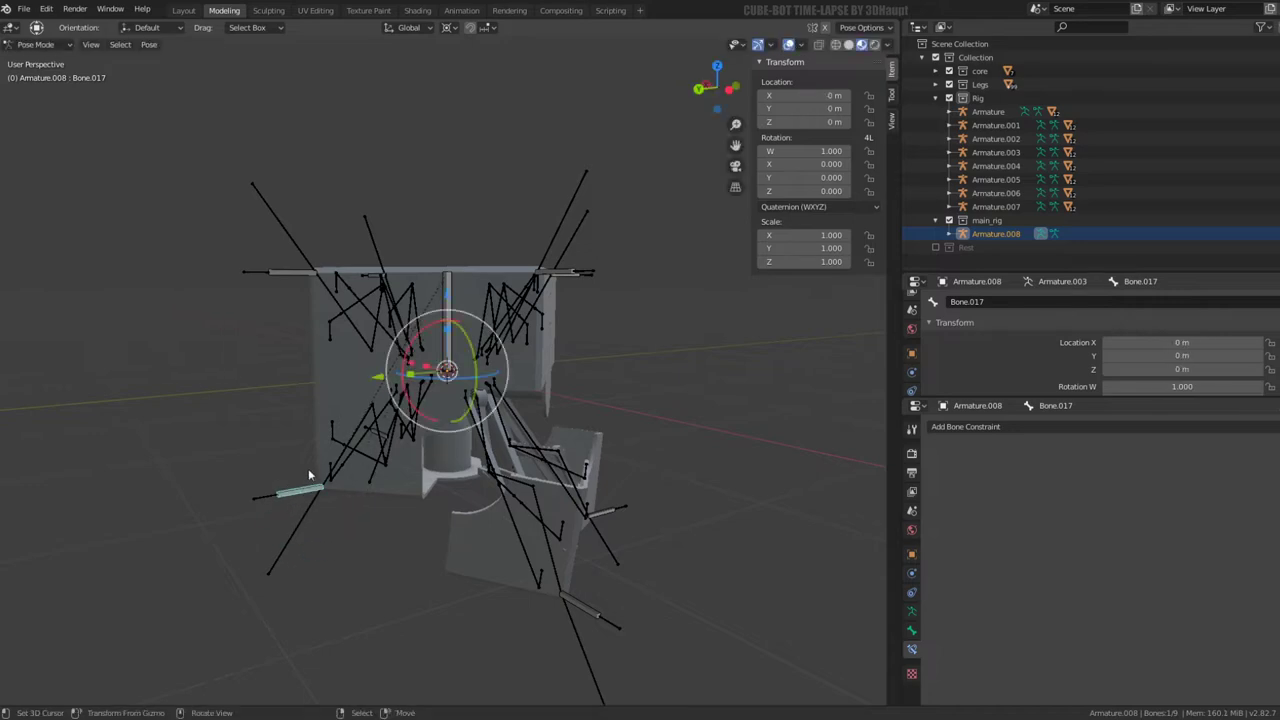
mouse_move(308, 468)
middle_mouse_down()
mouse_move(308, 428)
mouse_move(290, 445)
middle_mouse_up()
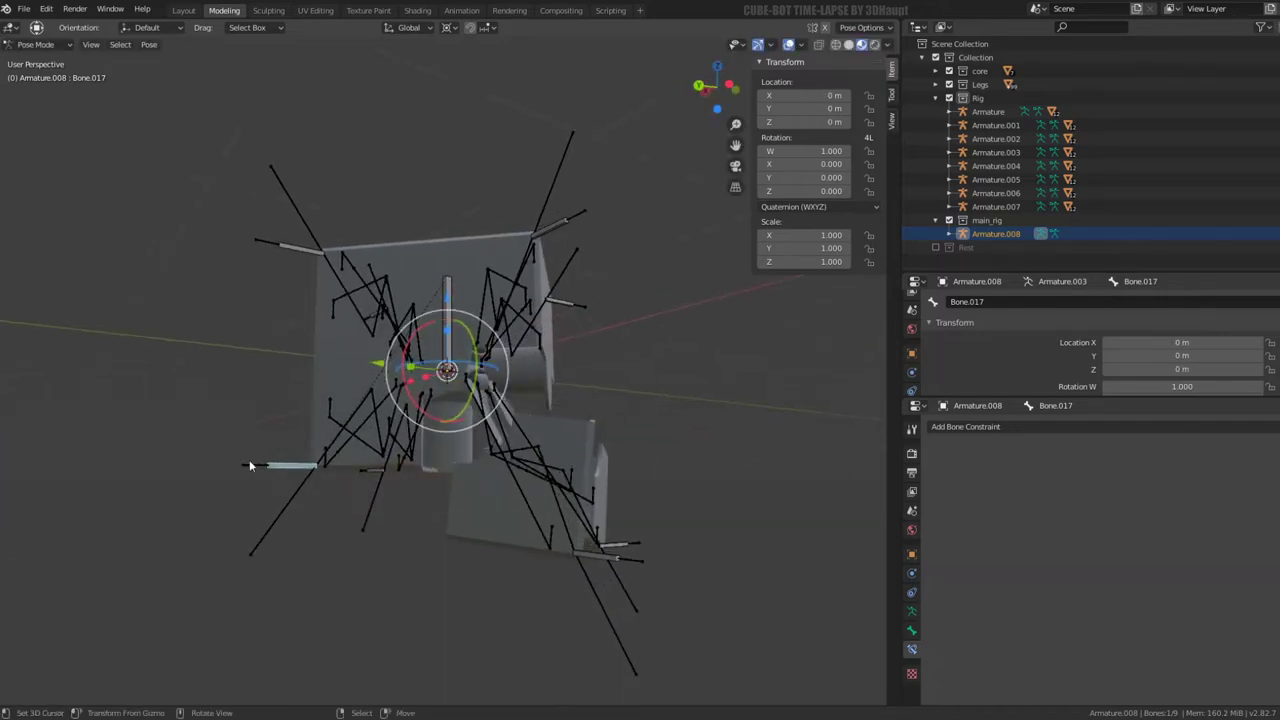
left_click(38, 45)
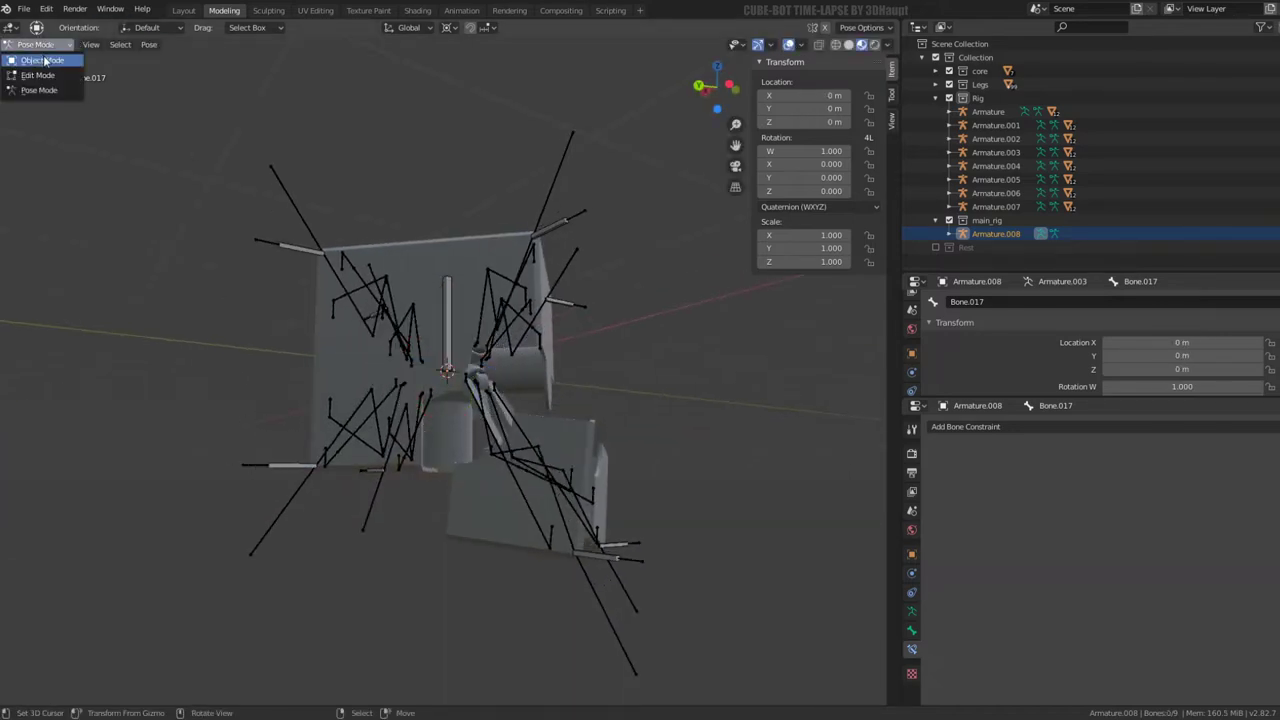
left_click(44, 61)
left_click(243, 465)
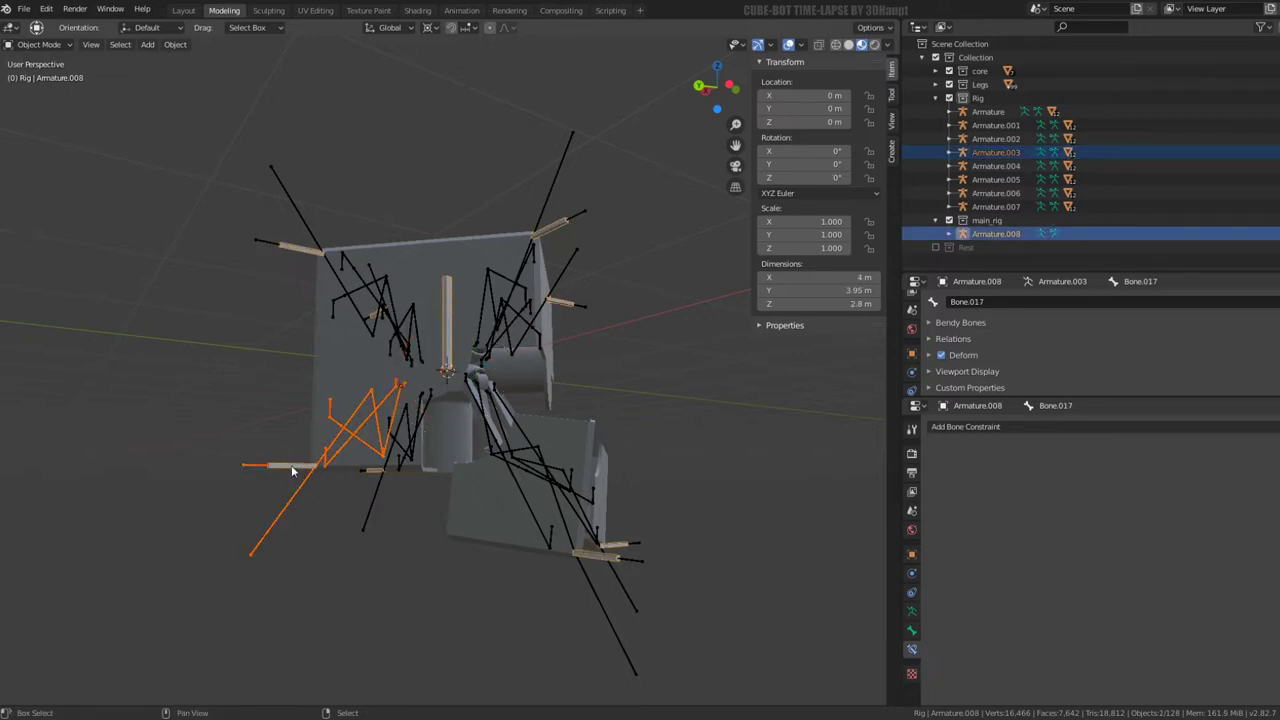
left_click(58, 50)
left_click(56, 95)
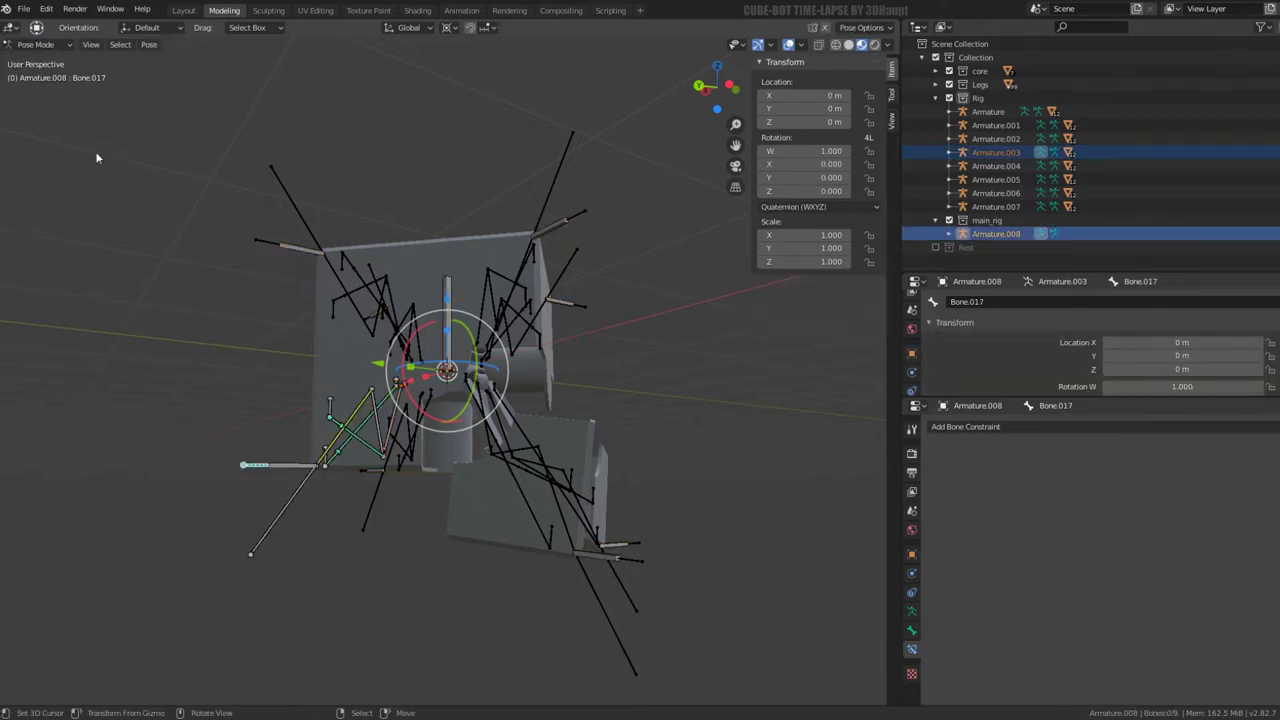
scroll(278, 465, "up", 3)
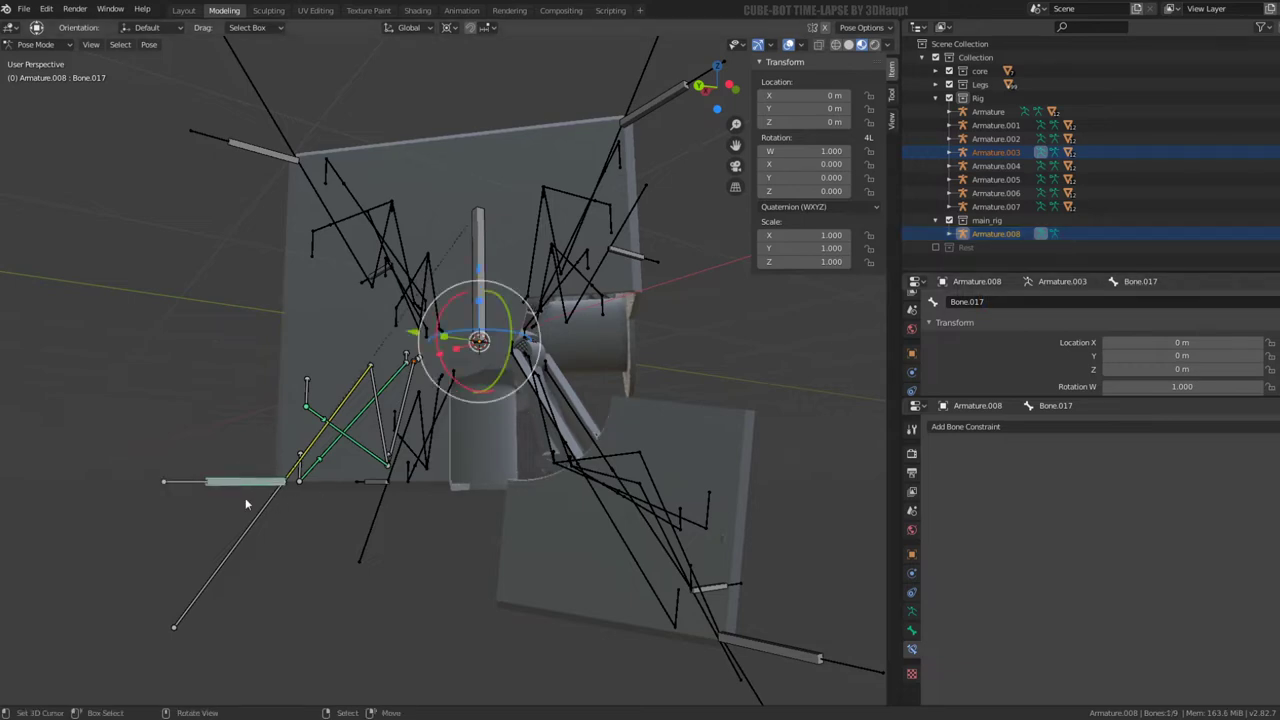
Add a Copy Location constraint to foot bone Bone.004 targeting main-rig Bone.017
left_click(166, 484)
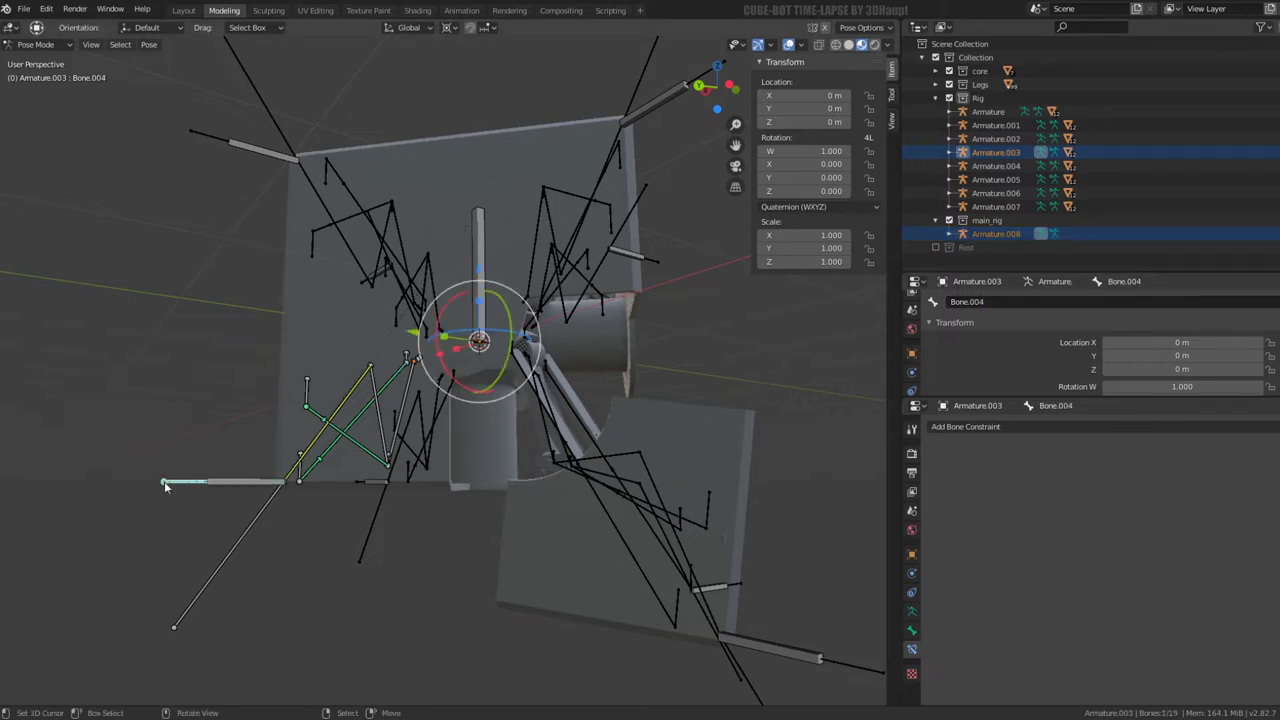
left_click(957, 428)
left_click(1051, 458)
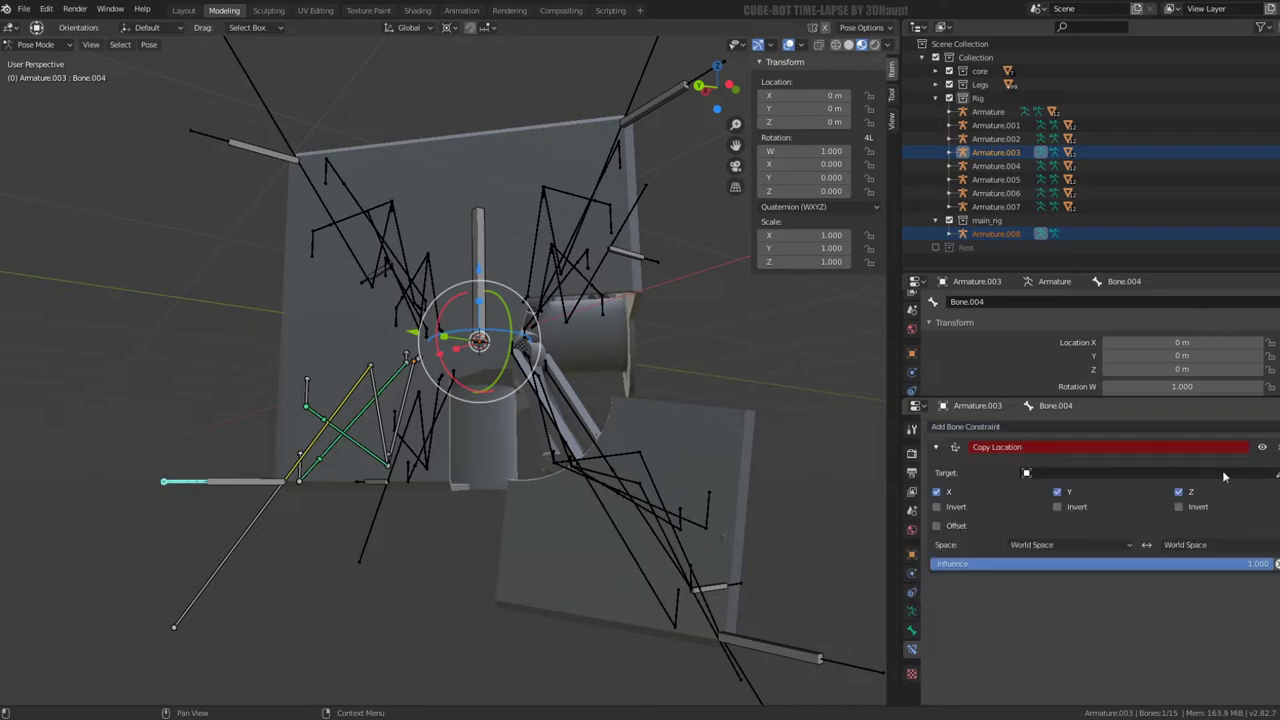
left_click(243, 489)
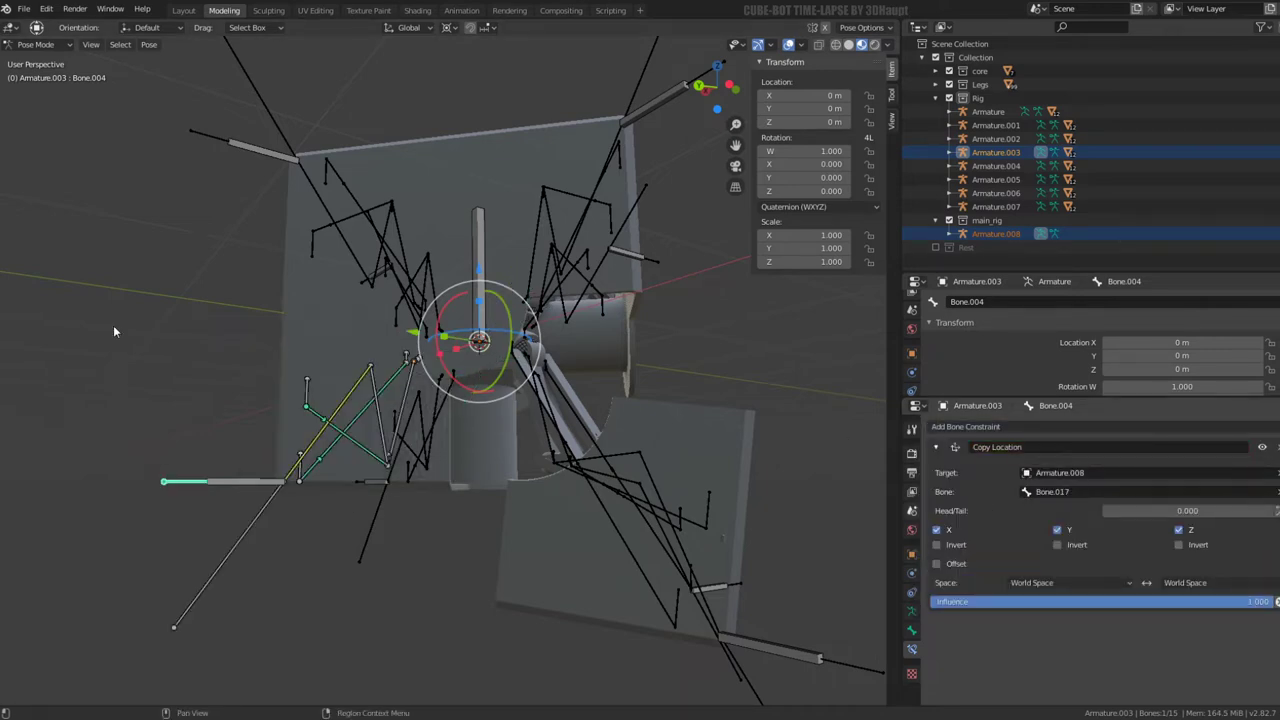
Return to Object Mode and put the main rig Armature.008 into Pose Mode
left_click(52, 47)
left_click(56, 63)
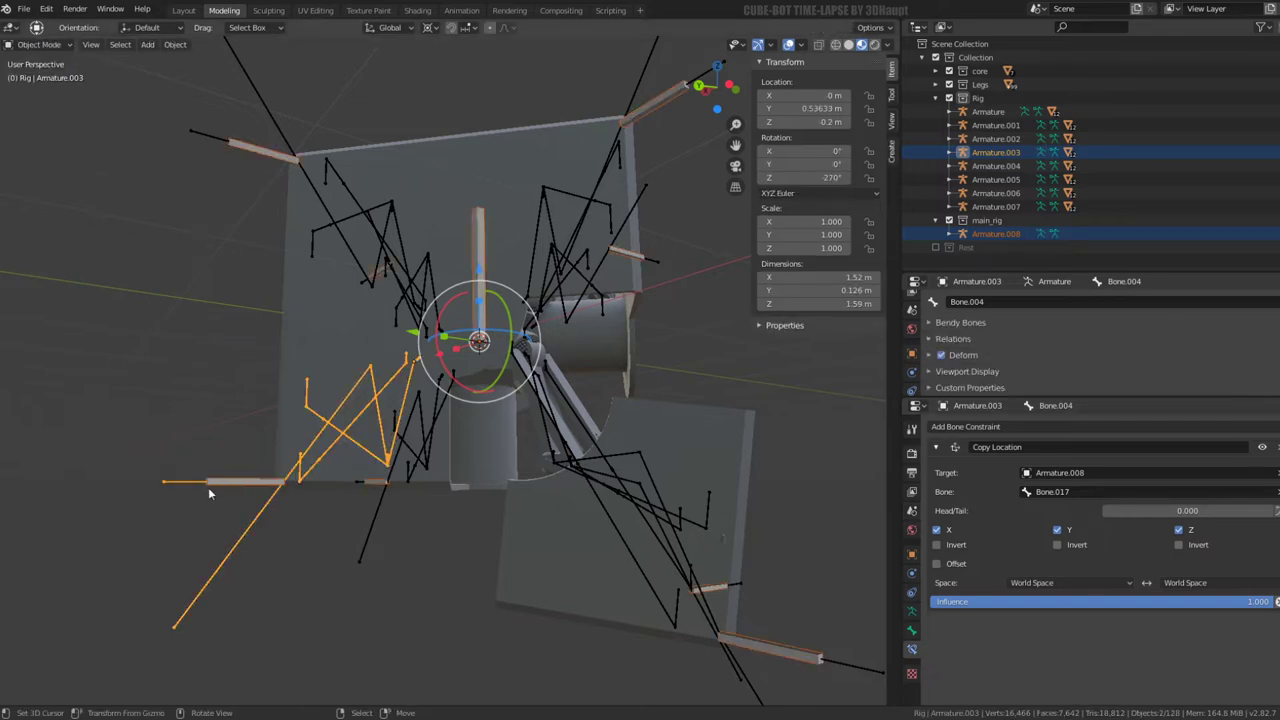
left_click(227, 480)
left_click(40, 46)
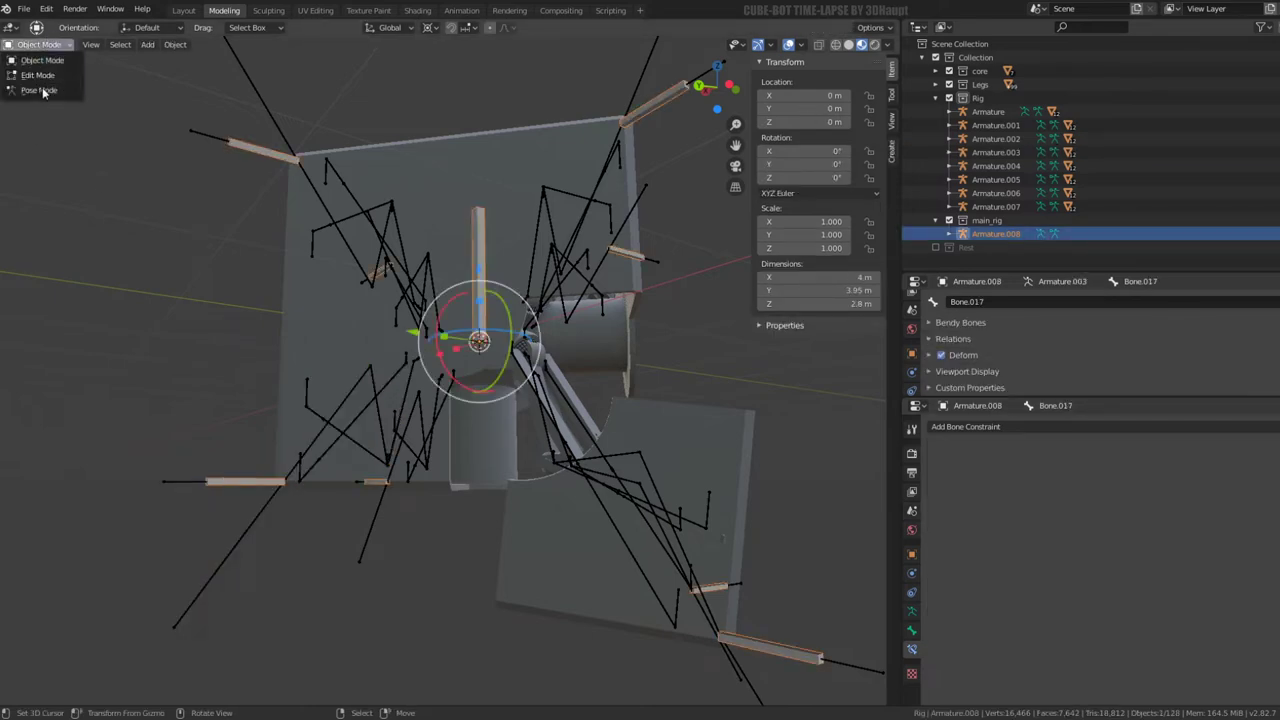
left_click(43, 91)
Move control bone Bone.017 to about (-0.30, 0.20, 0.82) m
left_click(230, 484)
key("g")
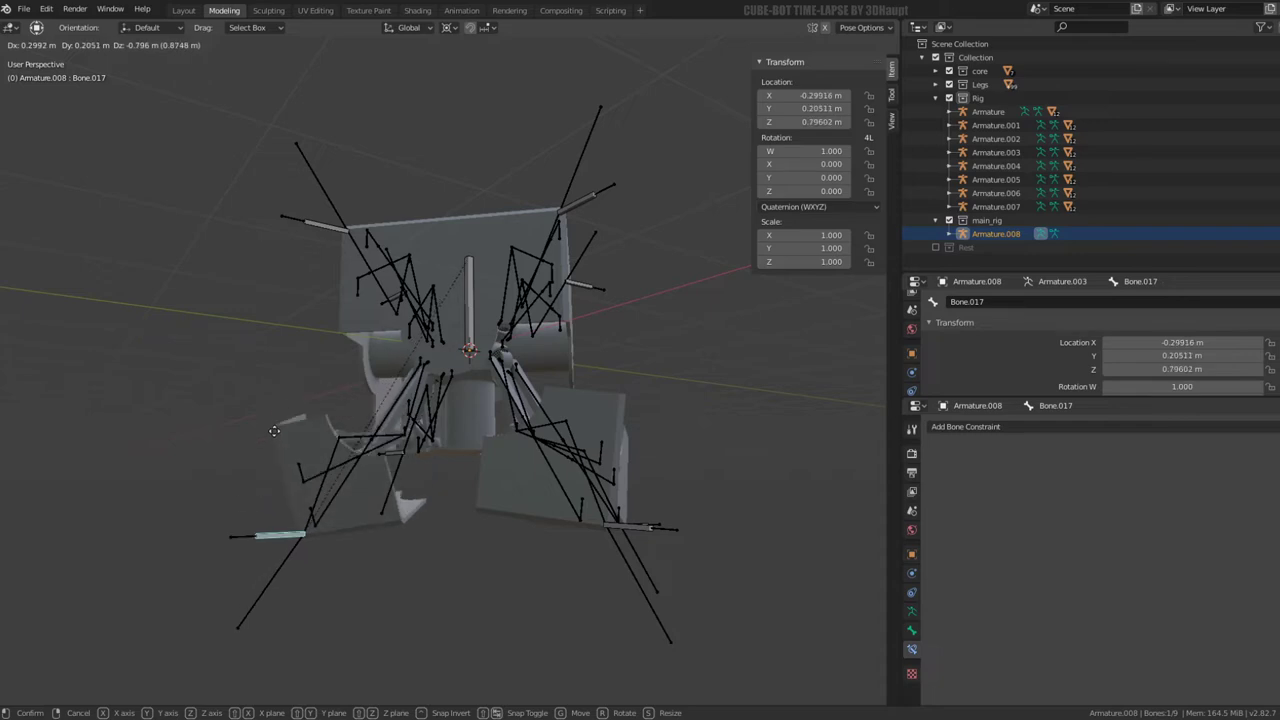
left_click(274, 431)
mouse_move(274, 431)
middle_mouse_down()
mouse_move(421, 411)
mouse_move(369, 489)
middle_mouse_up()
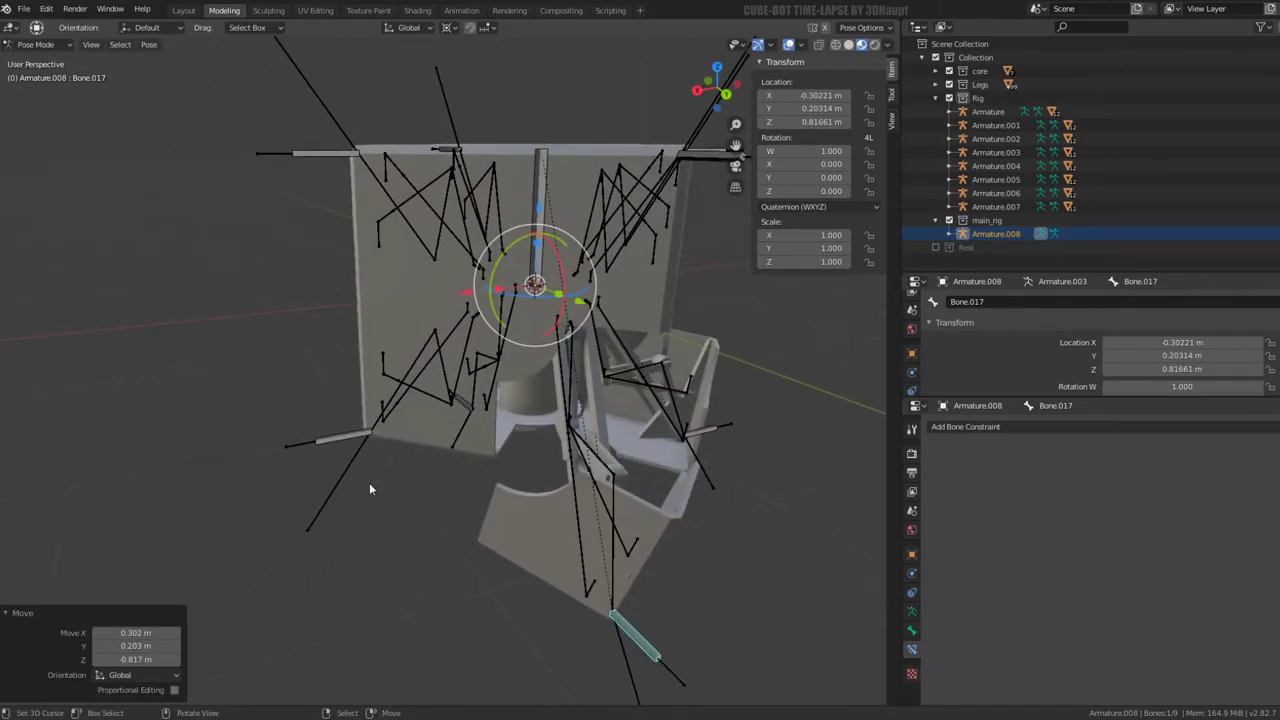
Switch back to Object Mode and select the leg rig Armature
left_click(45, 45)
left_click(40, 57)
middle_click_drag(314, 437, 302, 425)
left_click(288, 416)
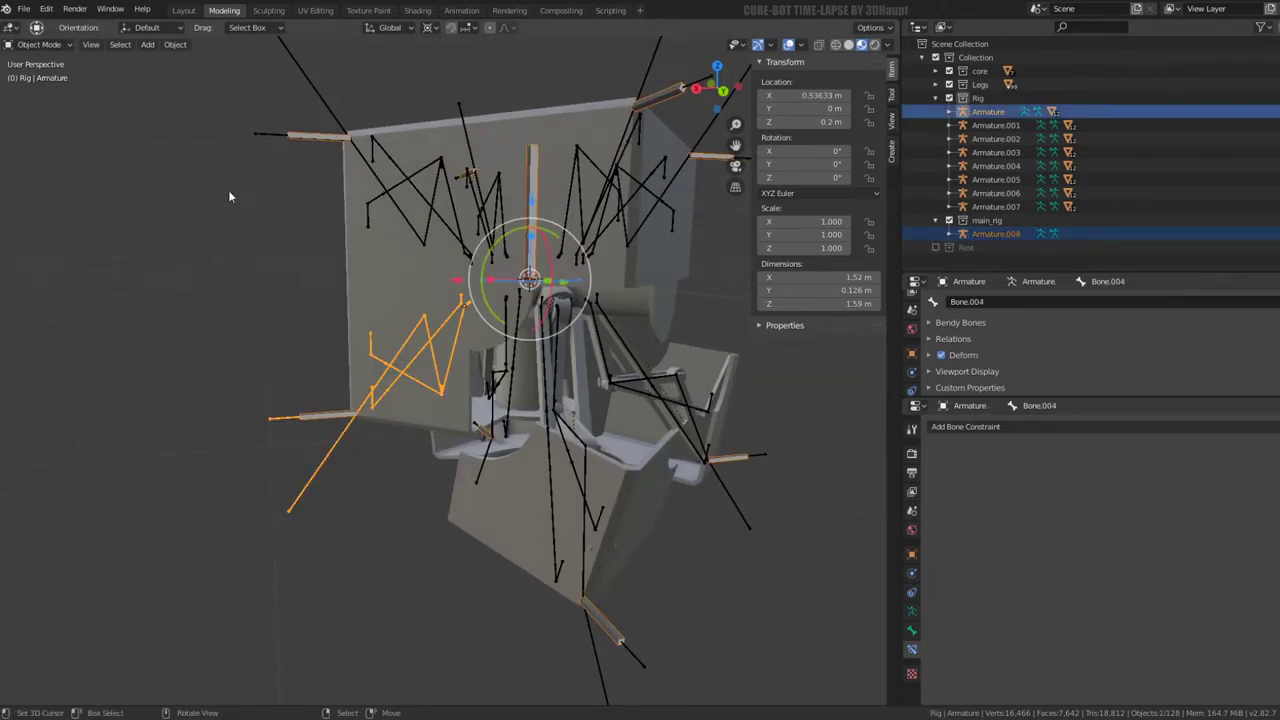
In Pose Mode, give Armature's Bone.004 a Copy Location constraint targeting Armature.008 Bone.018
left_click(45, 46)
left_click(48, 91)
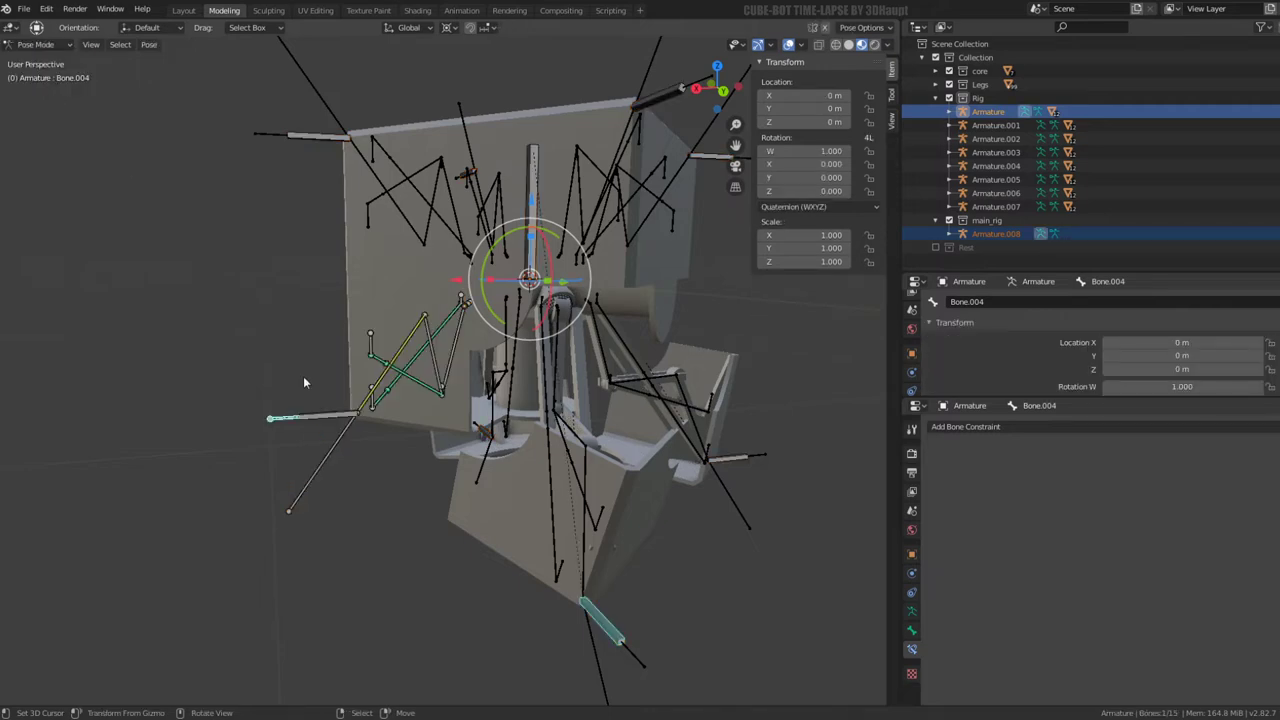
left_click(307, 417)
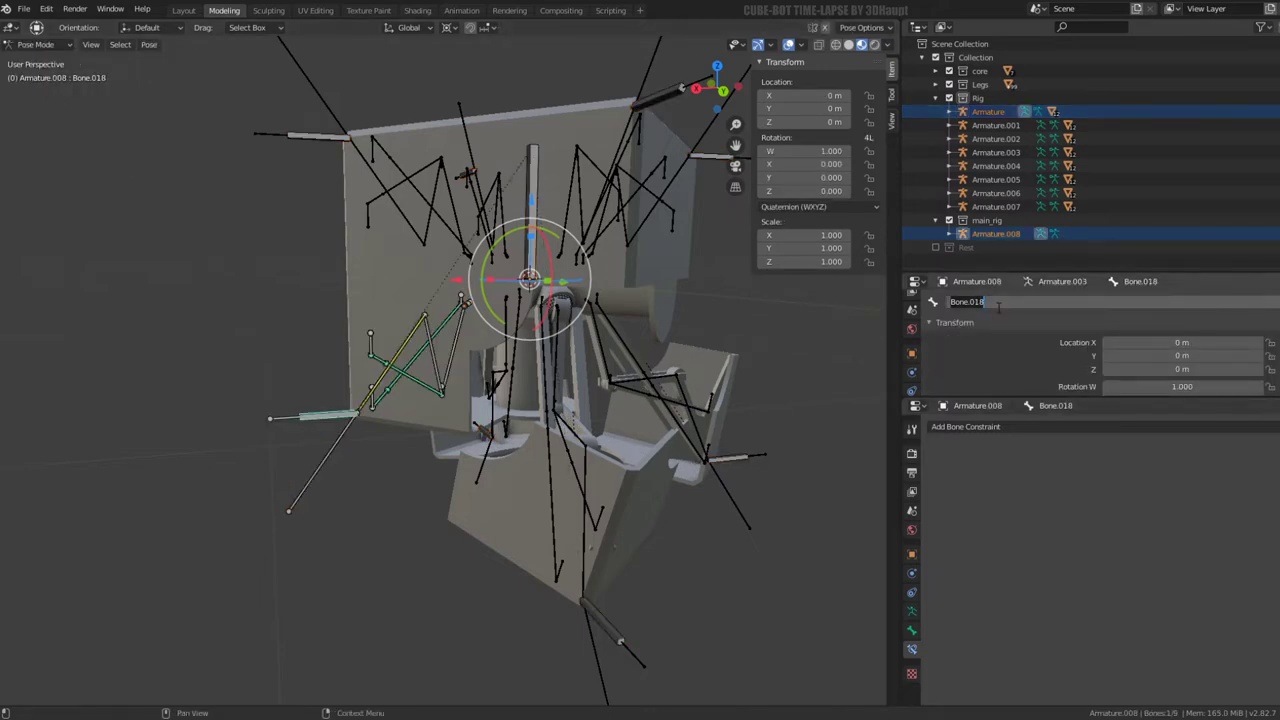
left_click(355, 491)
left_click(279, 424)
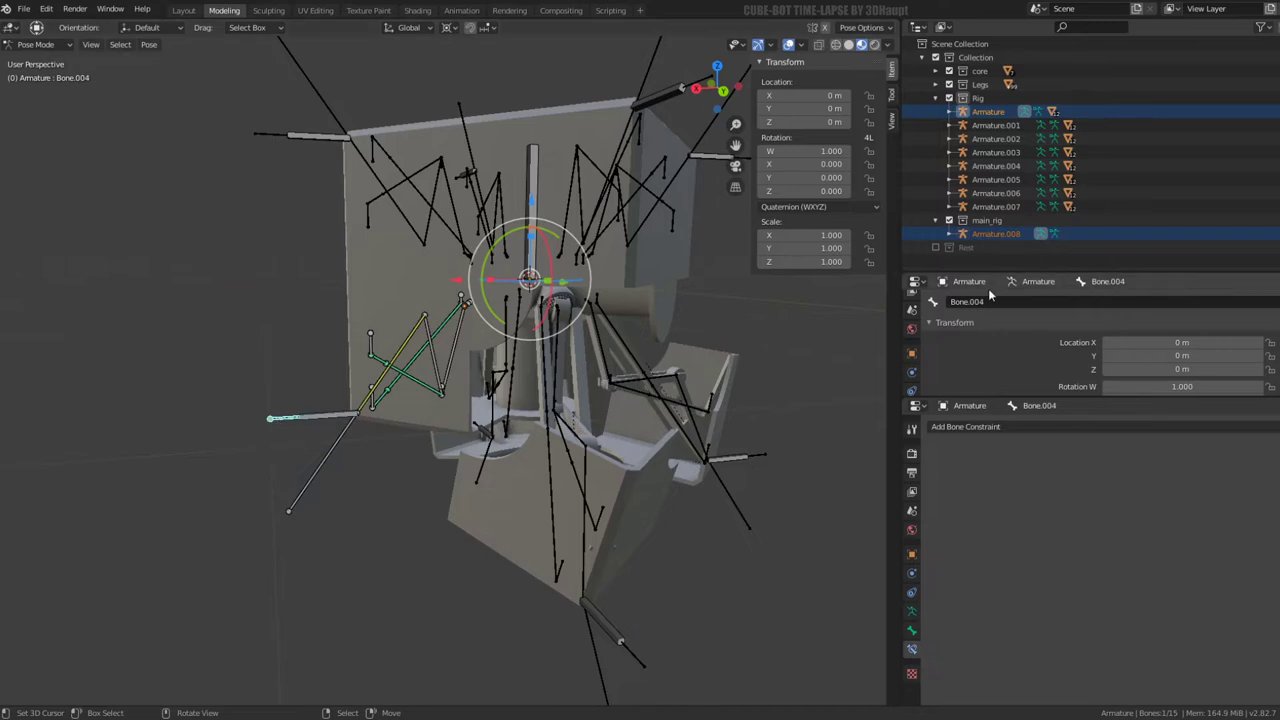
left_click(965, 427)
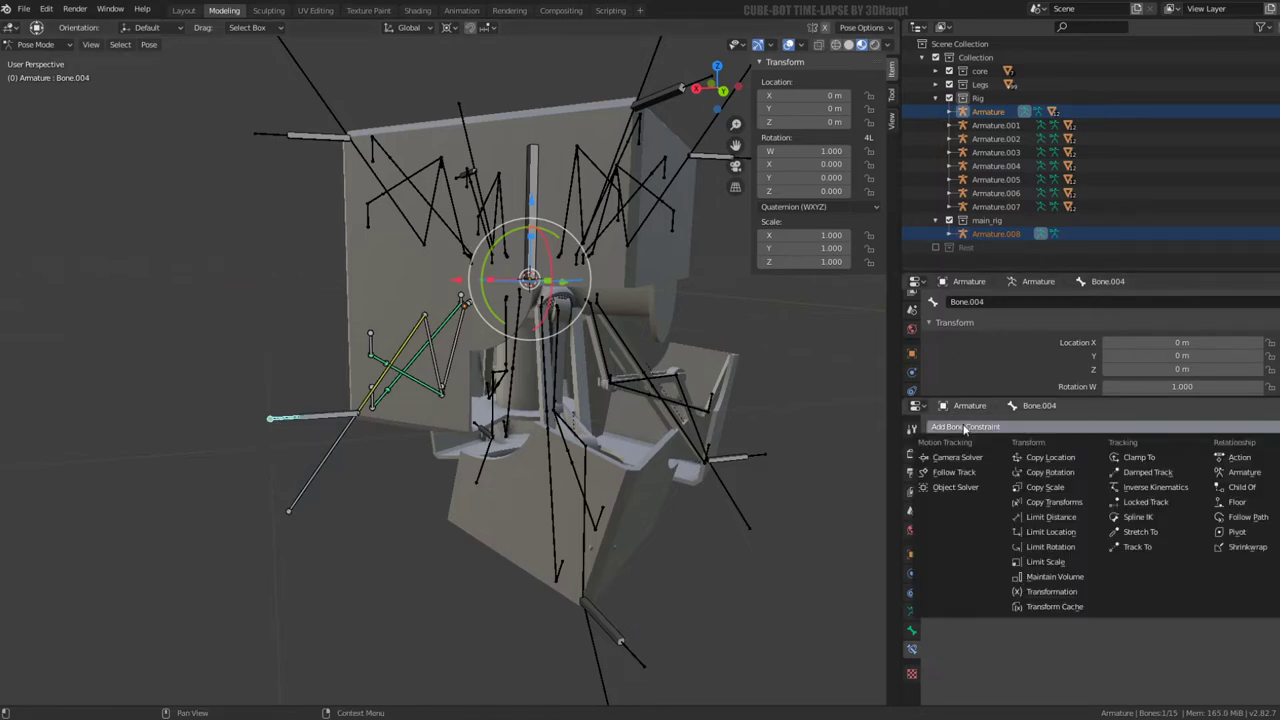
left_click(1049, 457)
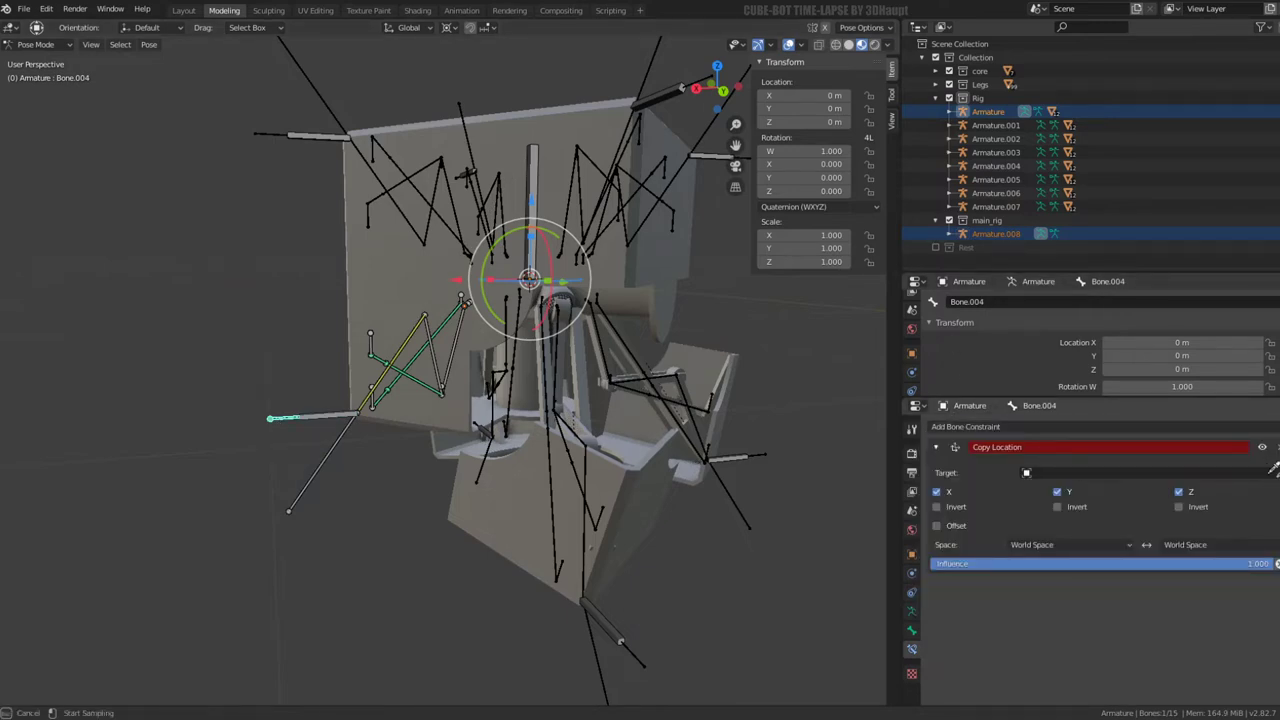
left_click(300, 405)
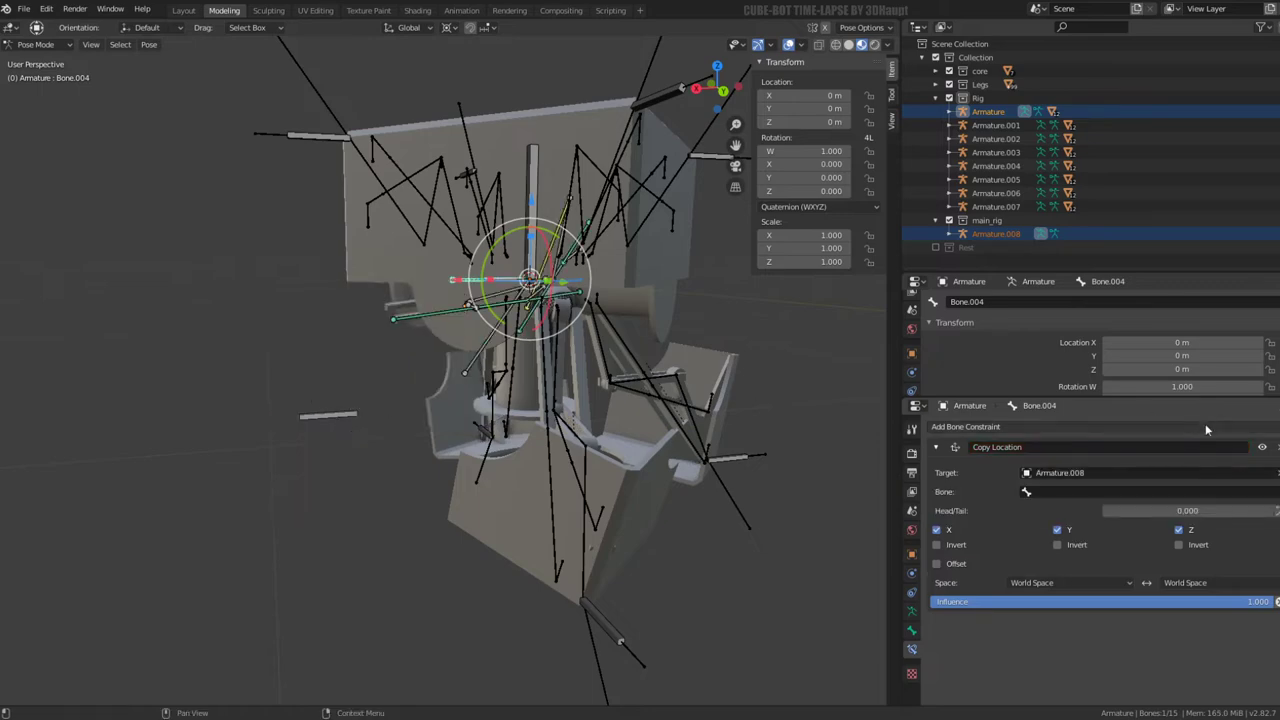
left_click(1161, 491)
Move control bone Bone.018 to about (-0.163, 0.565, 0.878) m
middle_click_drag(420, 330, 368, 326)
middle_click_drag(294, 327, 300, 340)
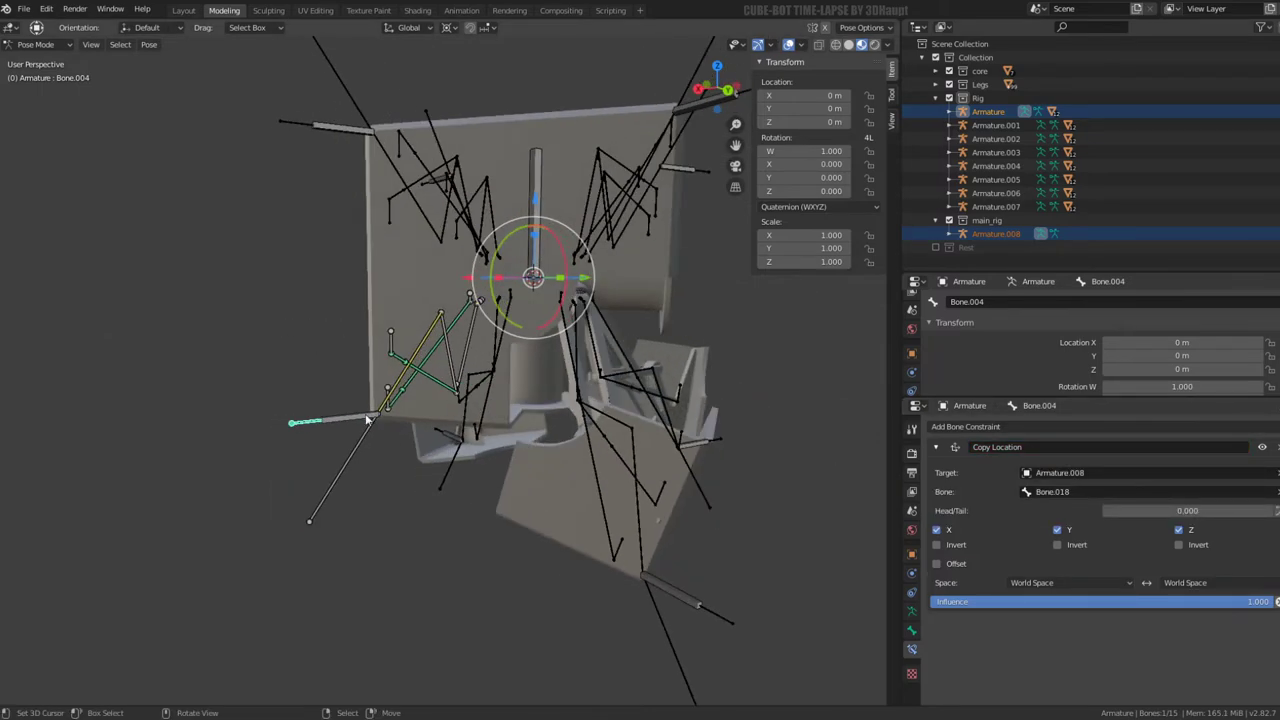
left_click(330, 440)
key("g")
left_click(283, 461)
Orbit and pan the view toward the upper legs and switch back to Object Mode
mouse_move(283, 461)
middle_mouse_down()
mouse_move(530, 353)
mouse_move(394, 333)
mouse_move(432, 330)
mouse_move(530, 376)
mouse_move(488, 418)
mouse_move(473, 405)
mouse_move(449, 309)
mouse_move(482, 298)
mouse_move(386, 349)
mouse_move(524, 328)
mouse_move(491, 200)
mouse_move(443, 346)
mouse_move(278, 356)
mouse_move(288, 299)
middle_mouse_up()
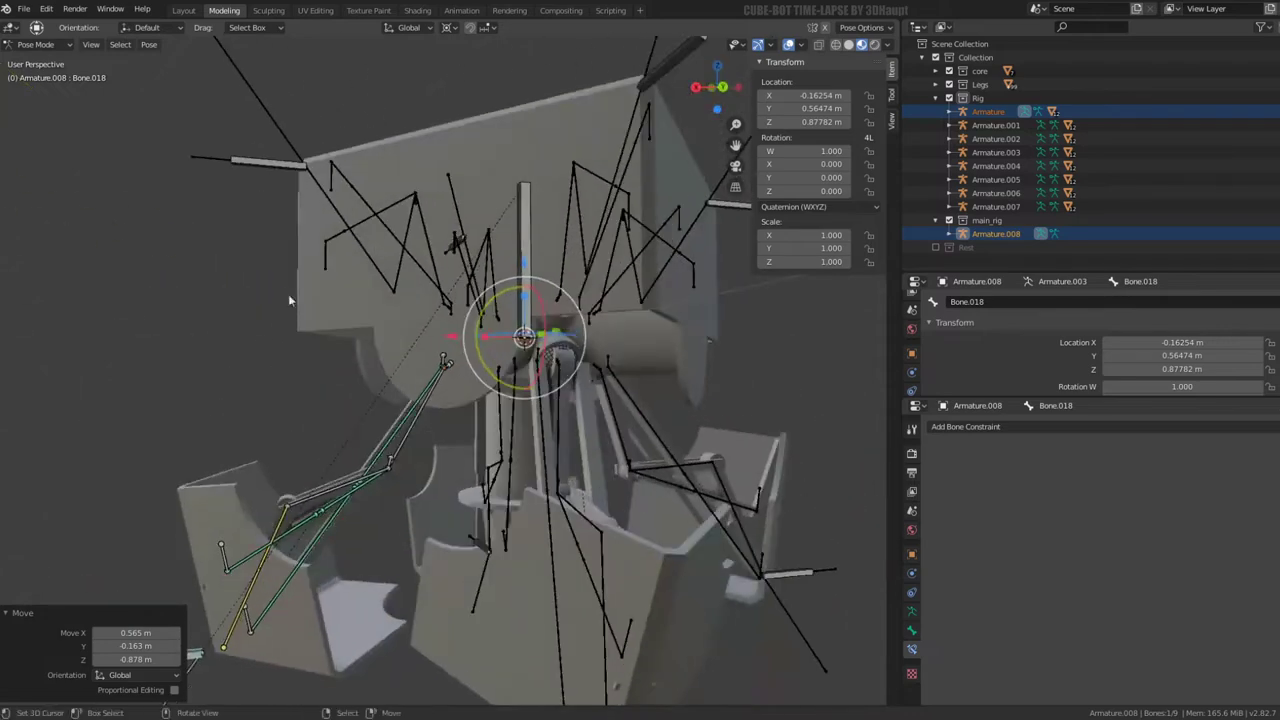
left_click(285, 166)
middle_click_drag(285, 168, 295, 210, "shift")
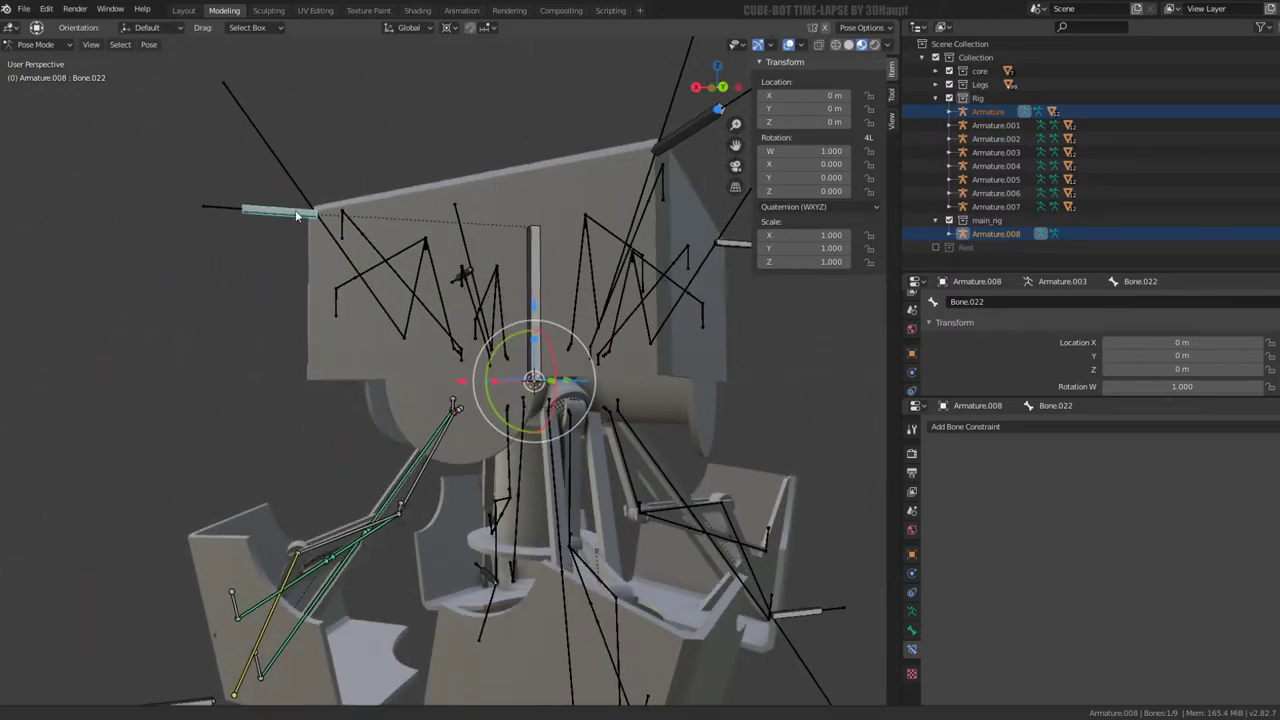
left_click(38, 60)
Select Armature.004, .007, .006, .005 and main rig Armature.008, then enter Pose Mode
left_click(251, 144)
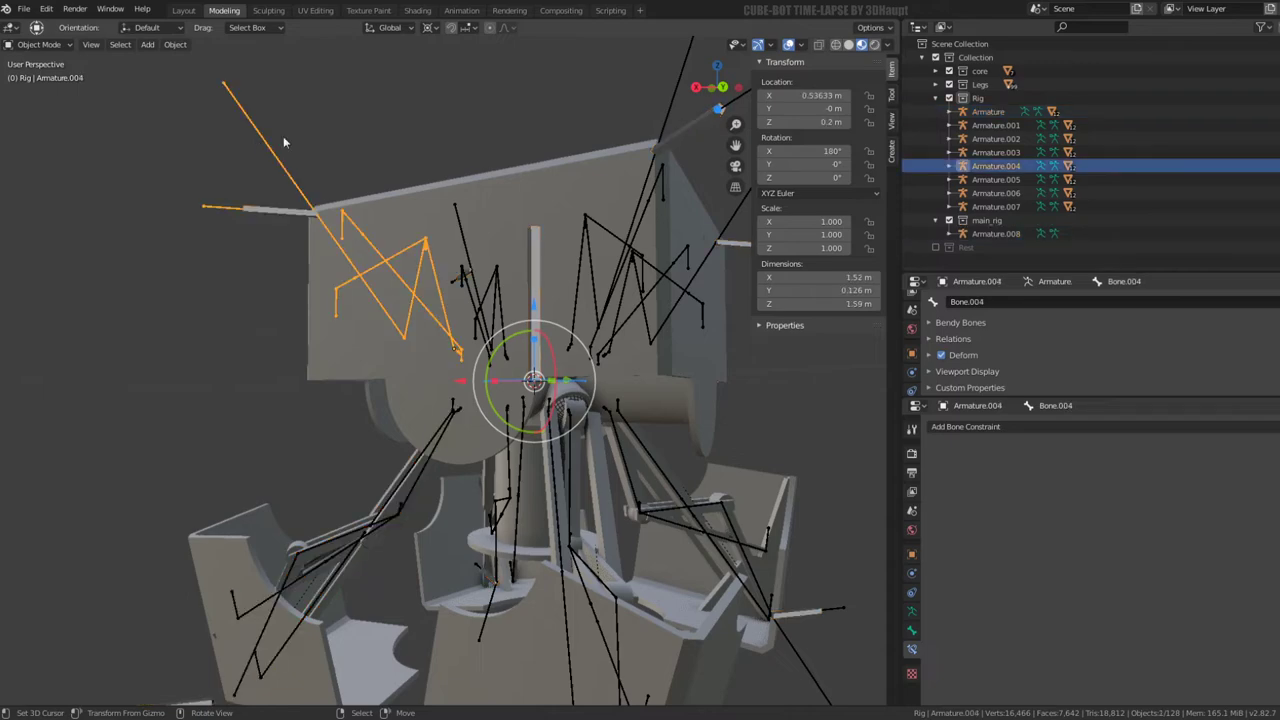
mouse_move(283, 136)
middle_mouse_down()
mouse_move(393, 176)
mouse_move(425, 208)
mouse_move(163, 210)
middle_mouse_up()
left_click(342, 185, "shift")
left_click(545, 340, "shift")
left_click(510, 450, "shift")
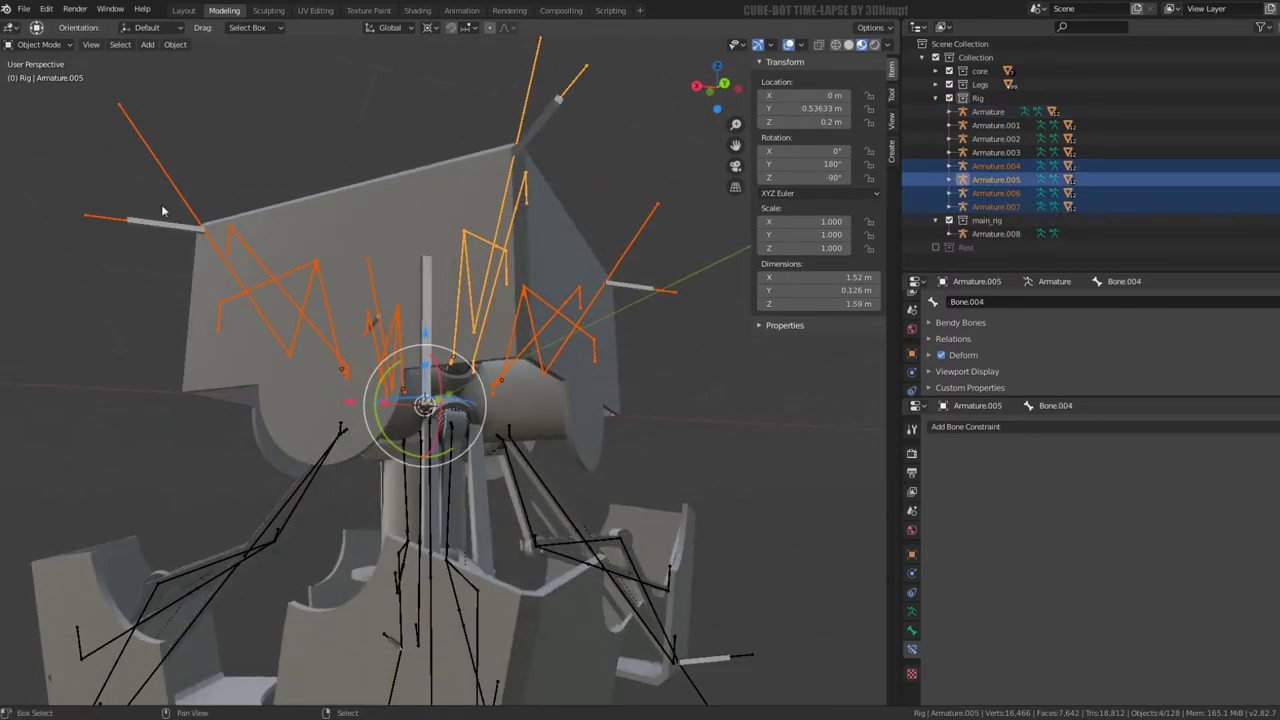
left_click(158, 218, "shift")
left_click(61, 90)
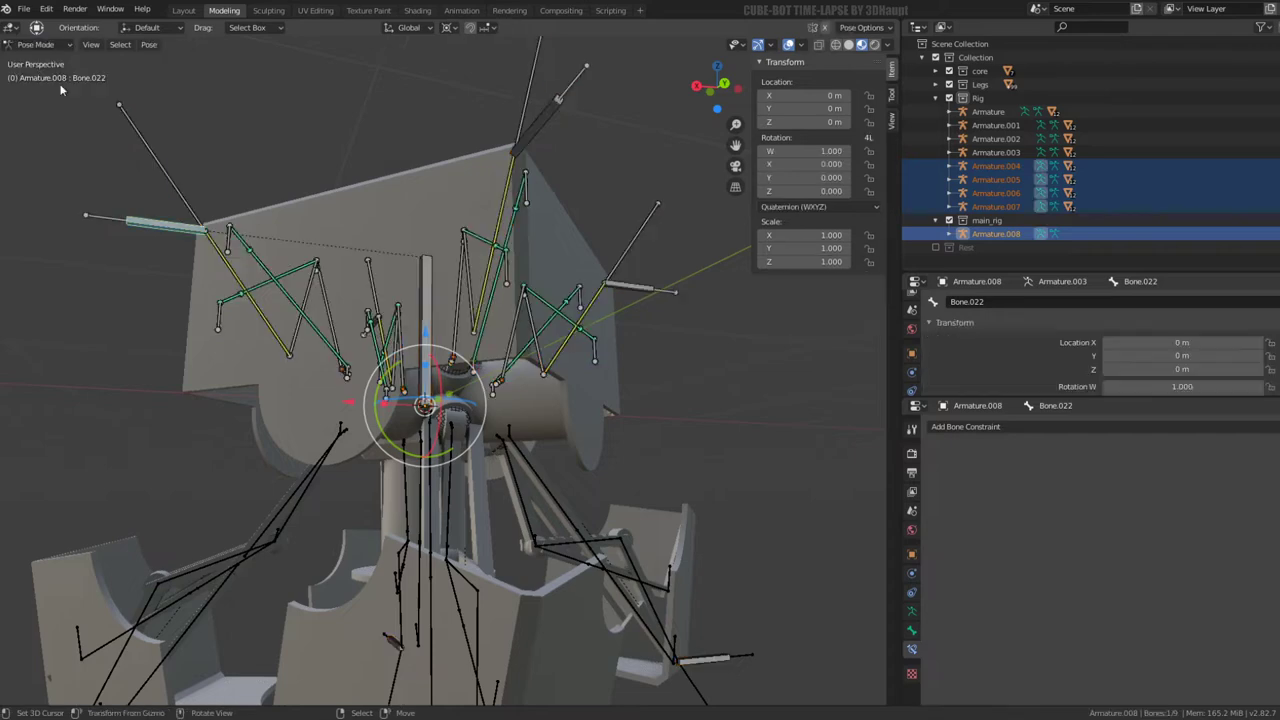
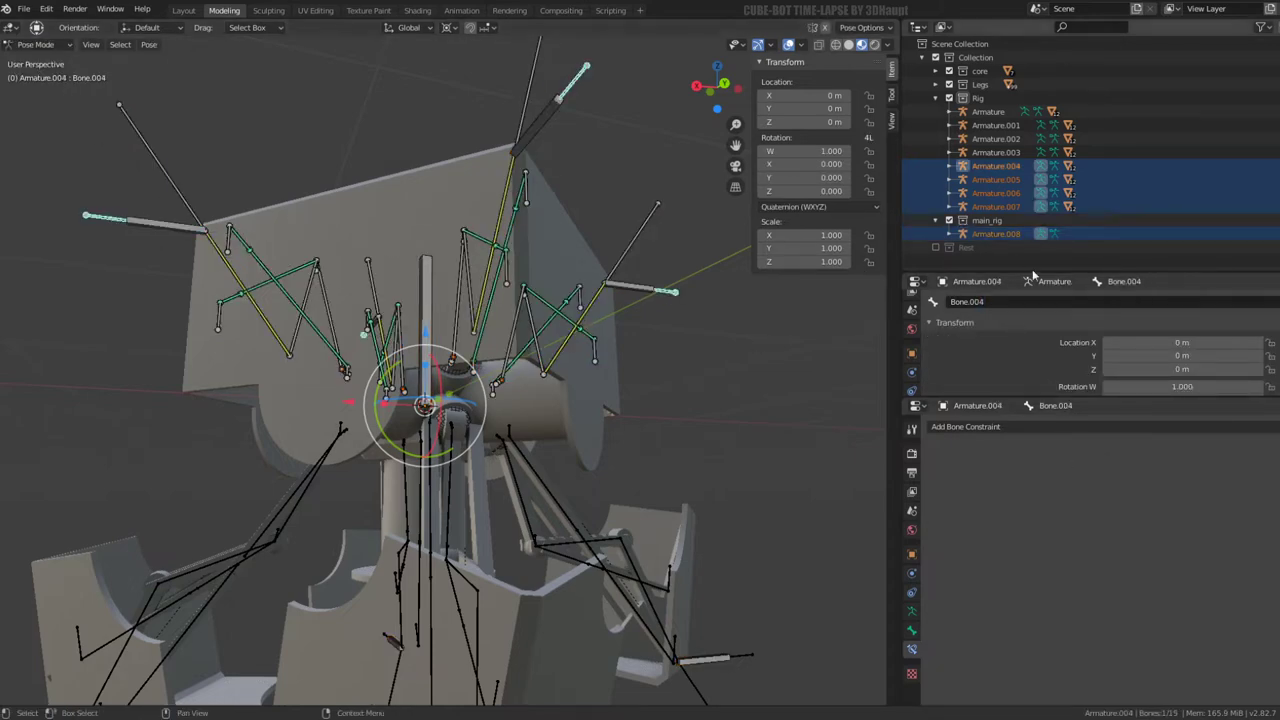
Add a Copy Location constraint to Bone.004 targeting Armature.008's Bone.022
left_click(1006, 426)
left_click(1058, 462)
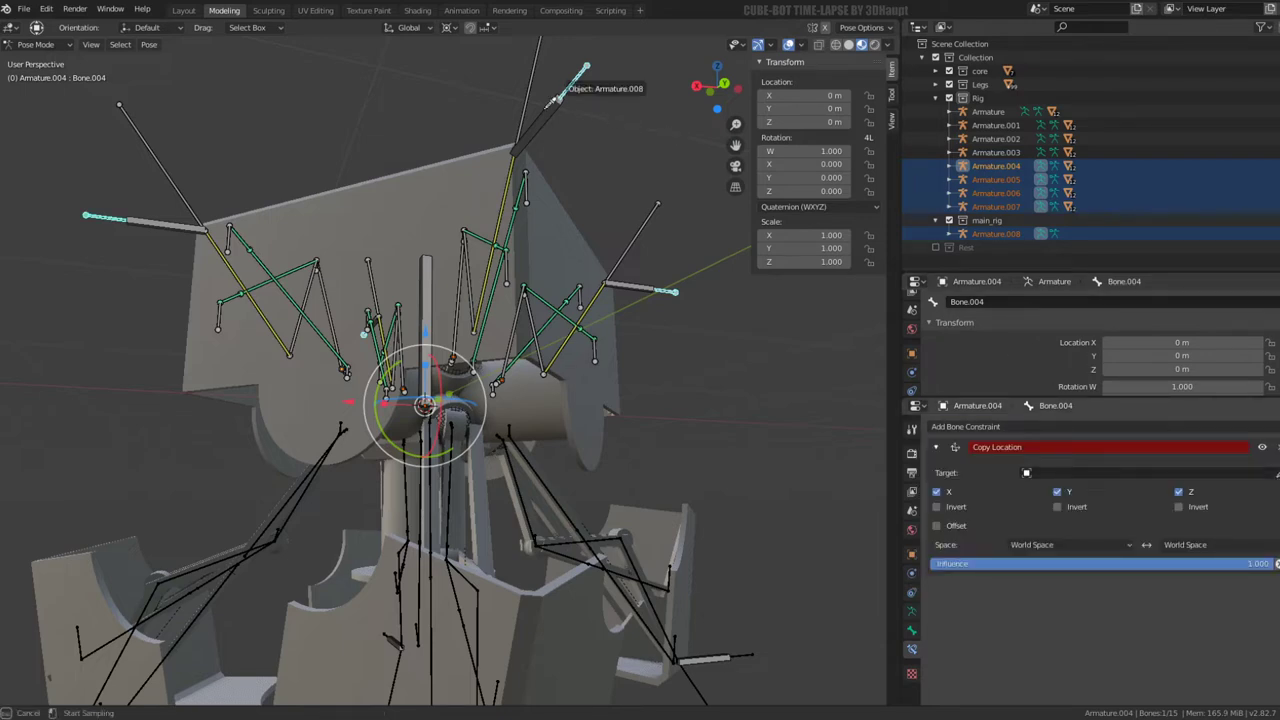
left_click(556, 101)
left_click(1067, 491)
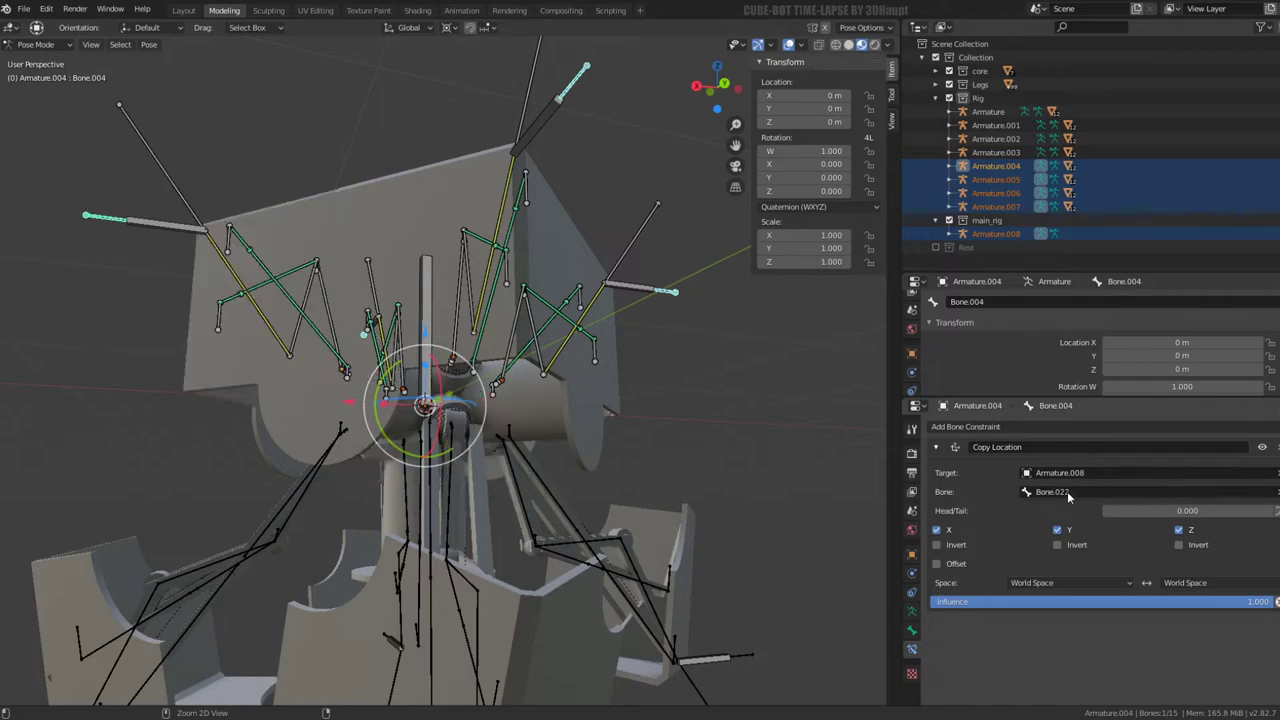
Test-move Bone.022 twice to check that the leg follows, then select Bone.021
mouse_move(349, 244)
middle_mouse_down()
mouse_move(556, 268)
mouse_move(375, 275)
middle_mouse_up()
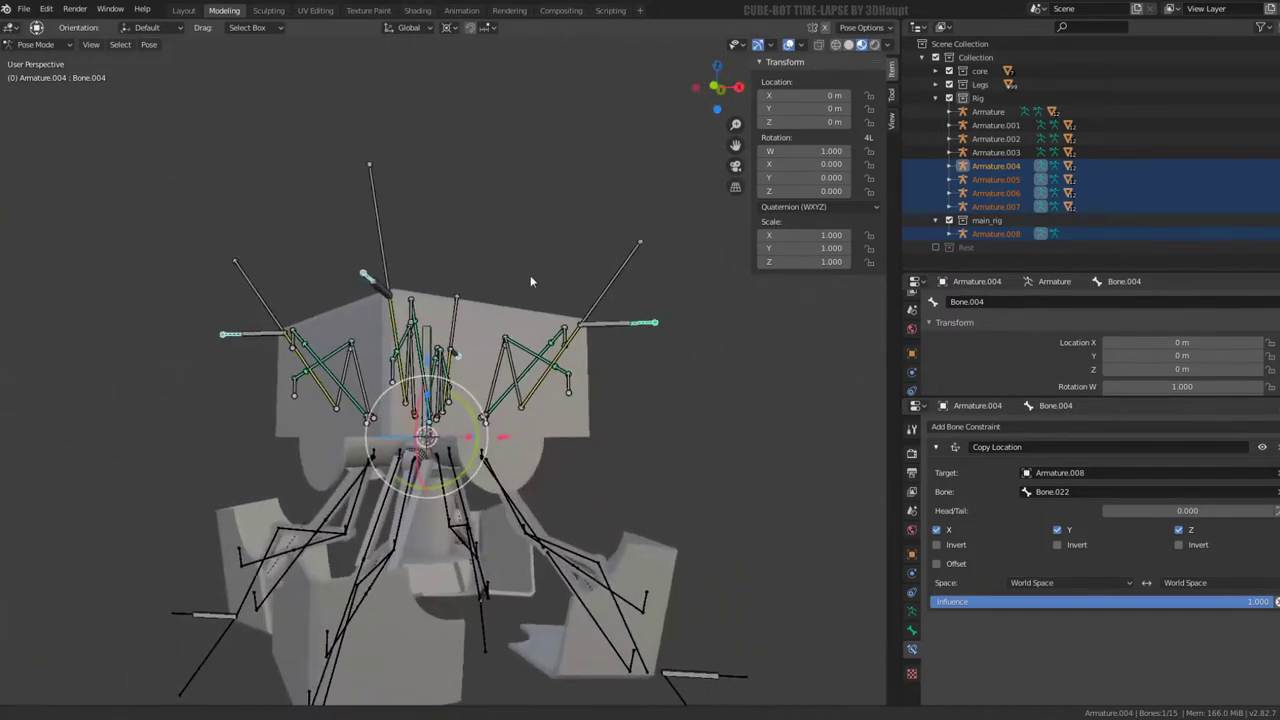
left_click(453, 288)
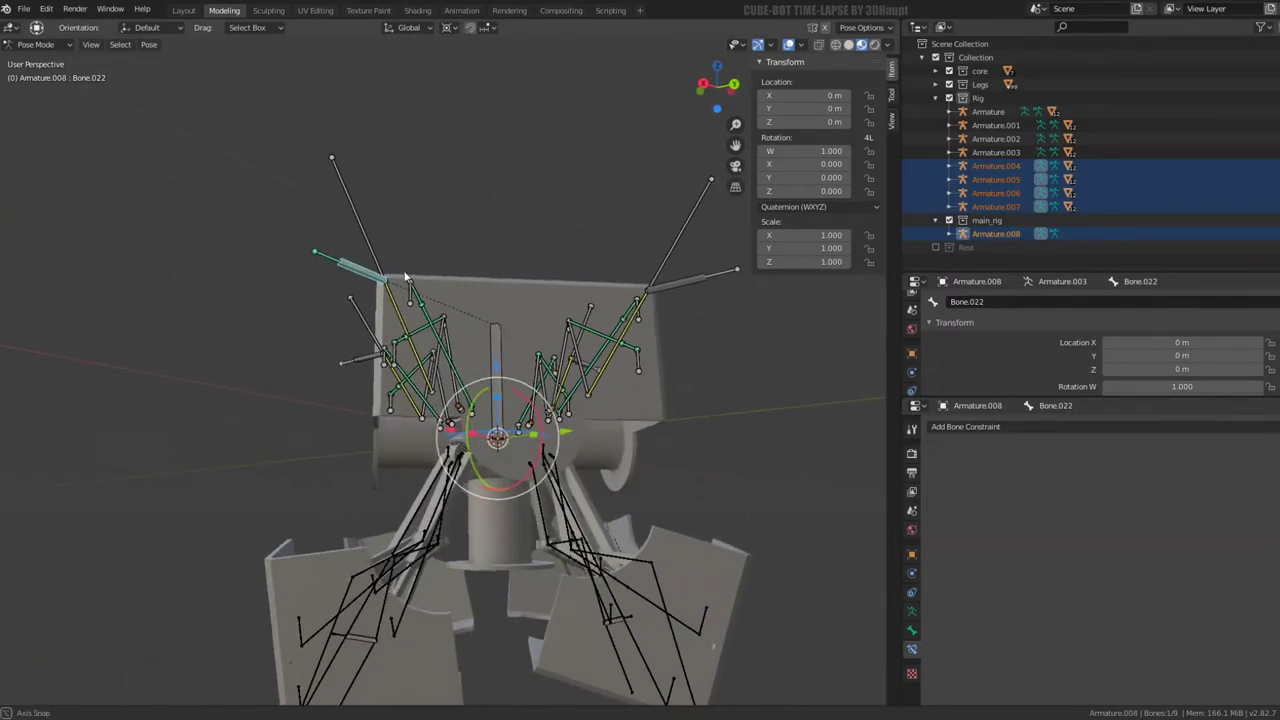
key("g")
left_click(403, 232)
mouse_move(403, 232)
middle_mouse_down()
mouse_move(500, 235)
mouse_move(450, 250)
mouse_move(403, 288)
mouse_move(302, 304)
middle_mouse_up()
key("g")
left_click(521, 229)
left_click(305, 312)
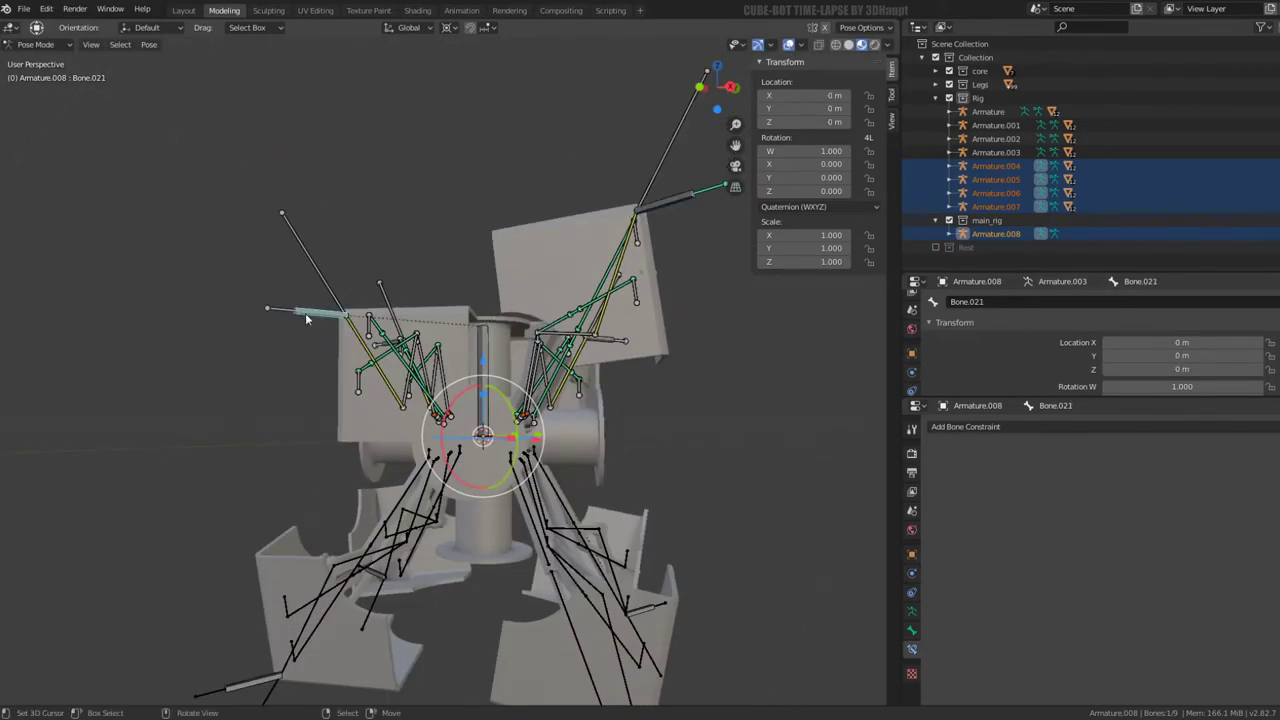
key("Return")
Give Armature.007's Bone.004 a Copy Location constraint following Armature.008's Bone.021
left_click(1010, 428)
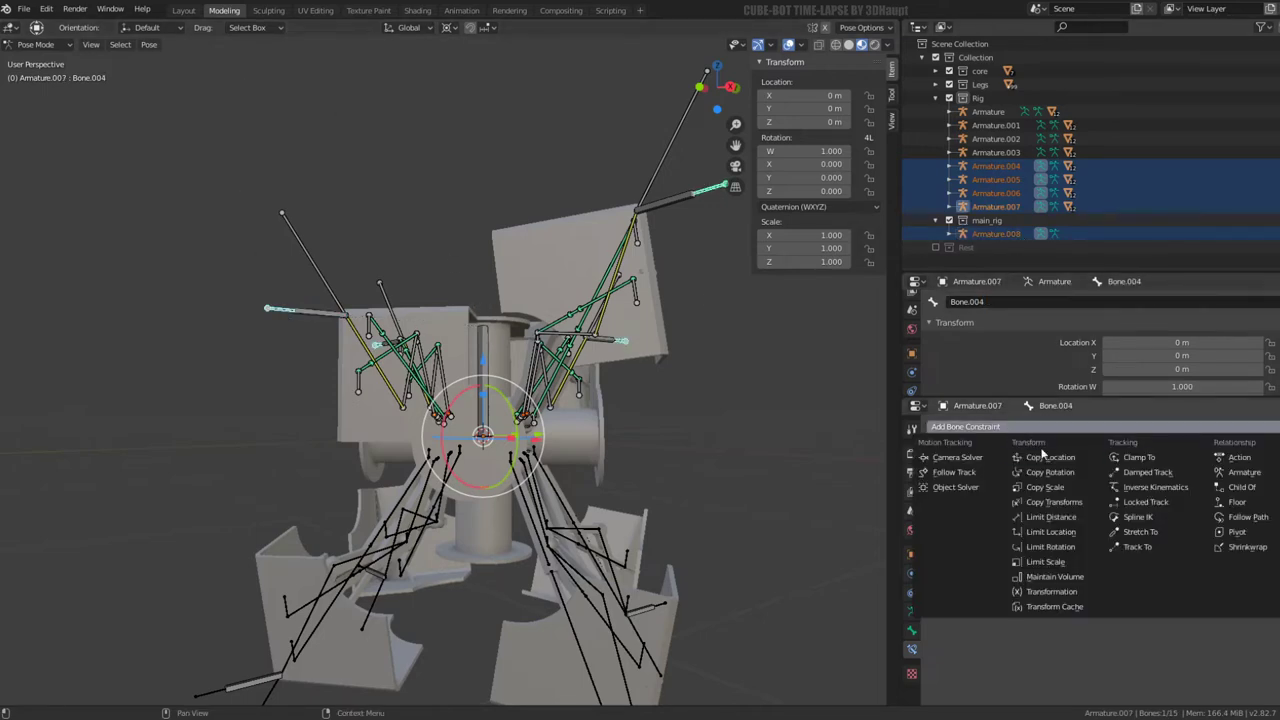
left_click(1050, 458)
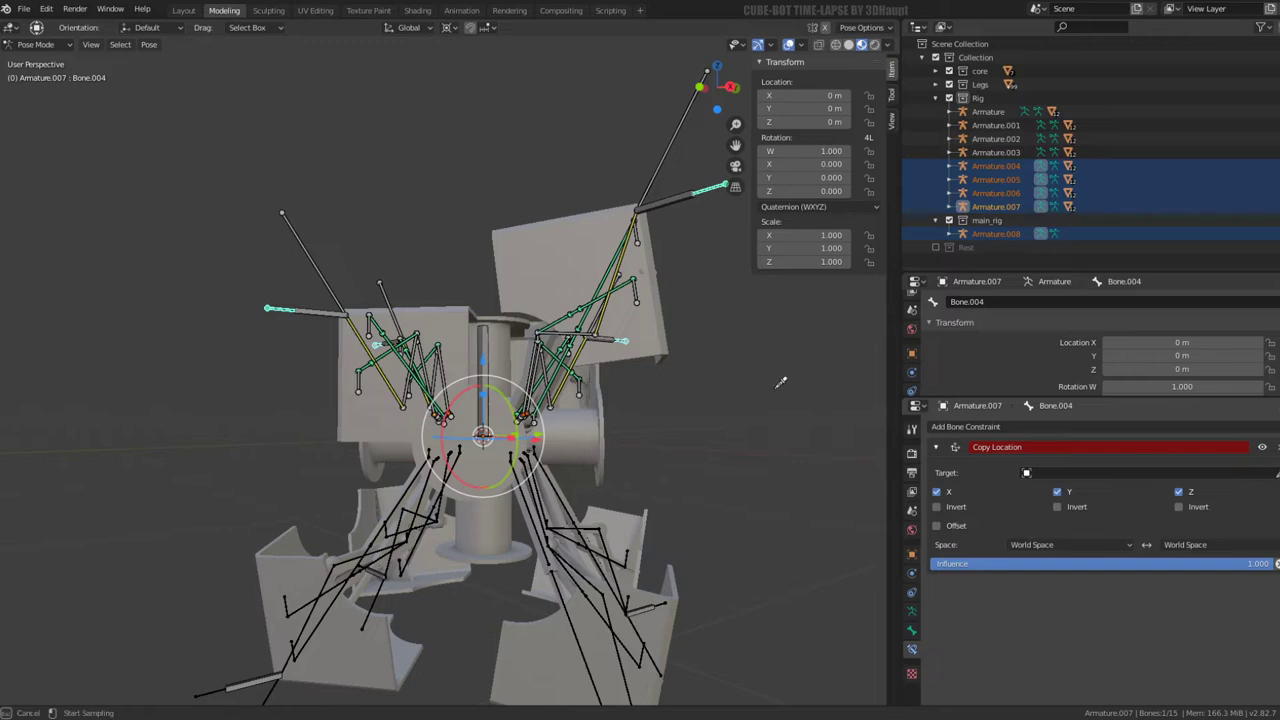
left_click(314, 298)
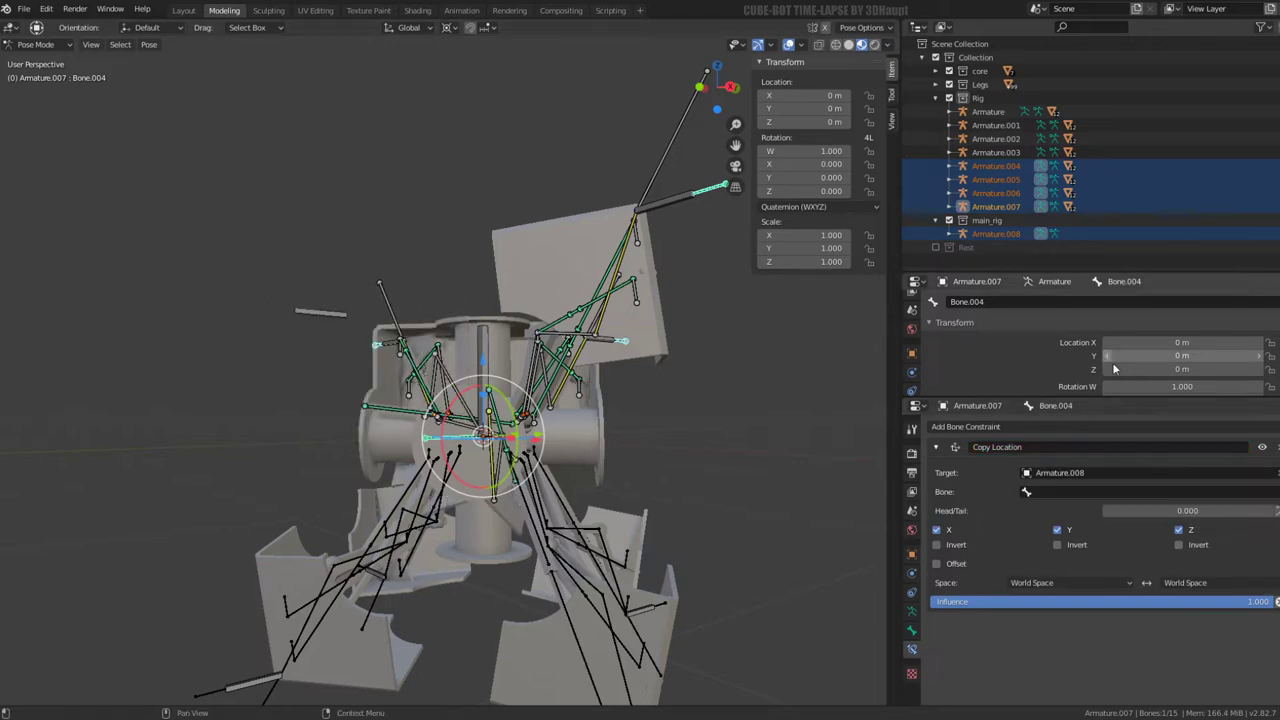
left_click(1079, 491)
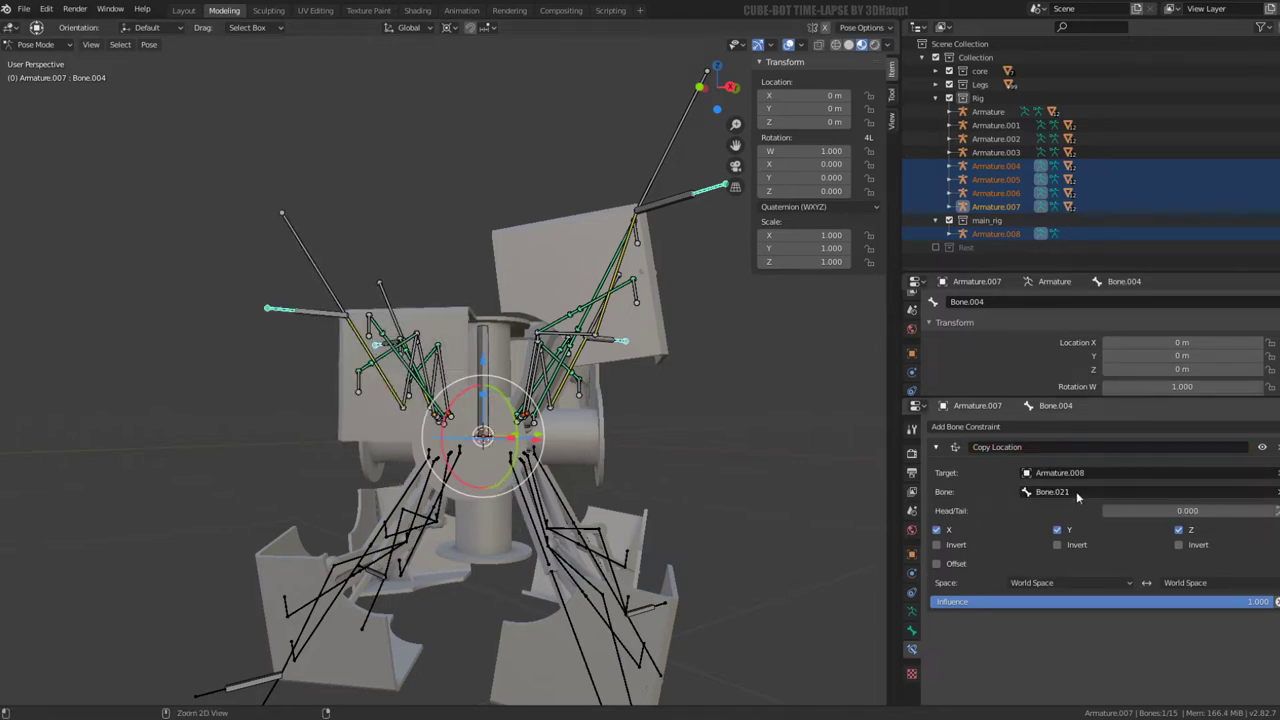
Move Bone.021 of the main rig several times to test the leg following
left_click(307, 314)
mouse_move(431, 253)
middle_mouse_down()
mouse_move(380, 260)
mouse_move(420, 250)
middle_mouse_up()
key("g")
left_click(320, 268)
key("g")
left_click(455, 110)
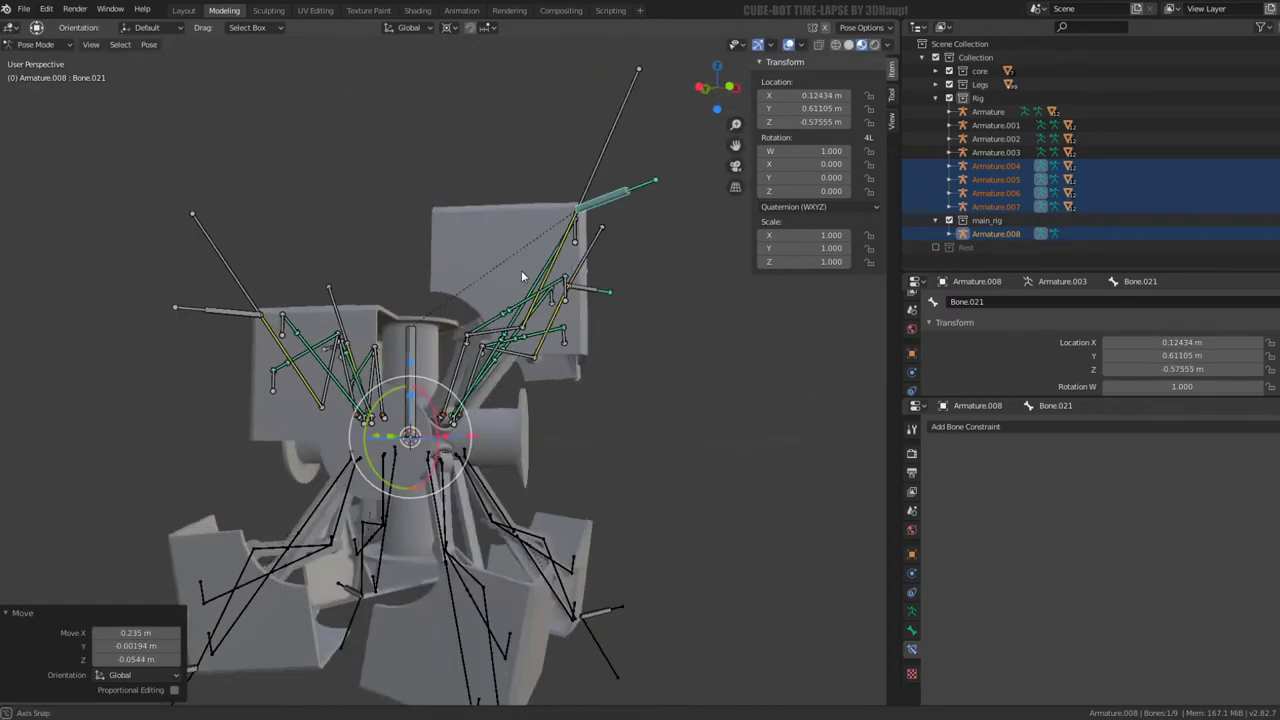
mouse_move(521, 270)
middle_mouse_down()
mouse_move(581, 302)
mouse_move(610, 300)
middle_mouse_up()
key("g")
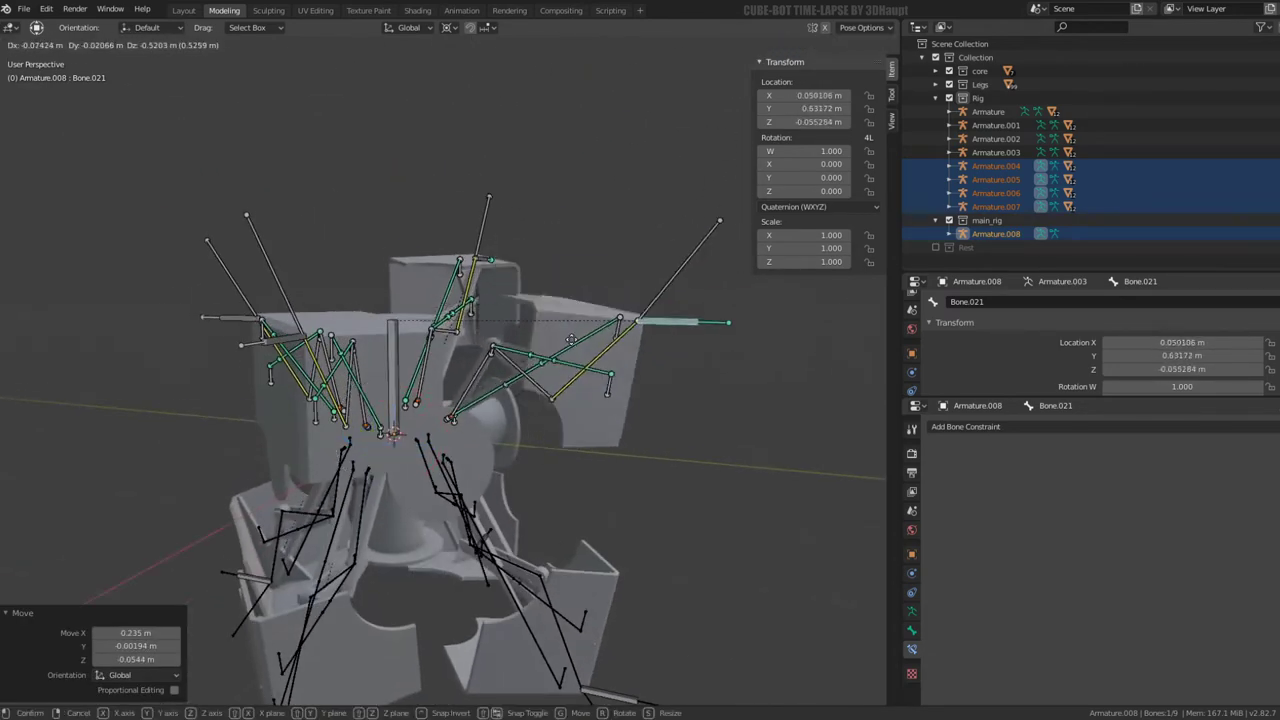
Trial-move the central Bone, including along global Y, then cancel so it returns to rest
left_click(540, 298)
key("c")
left_click(366, 420)
middle_click_drag(366, 420, 369, 300)
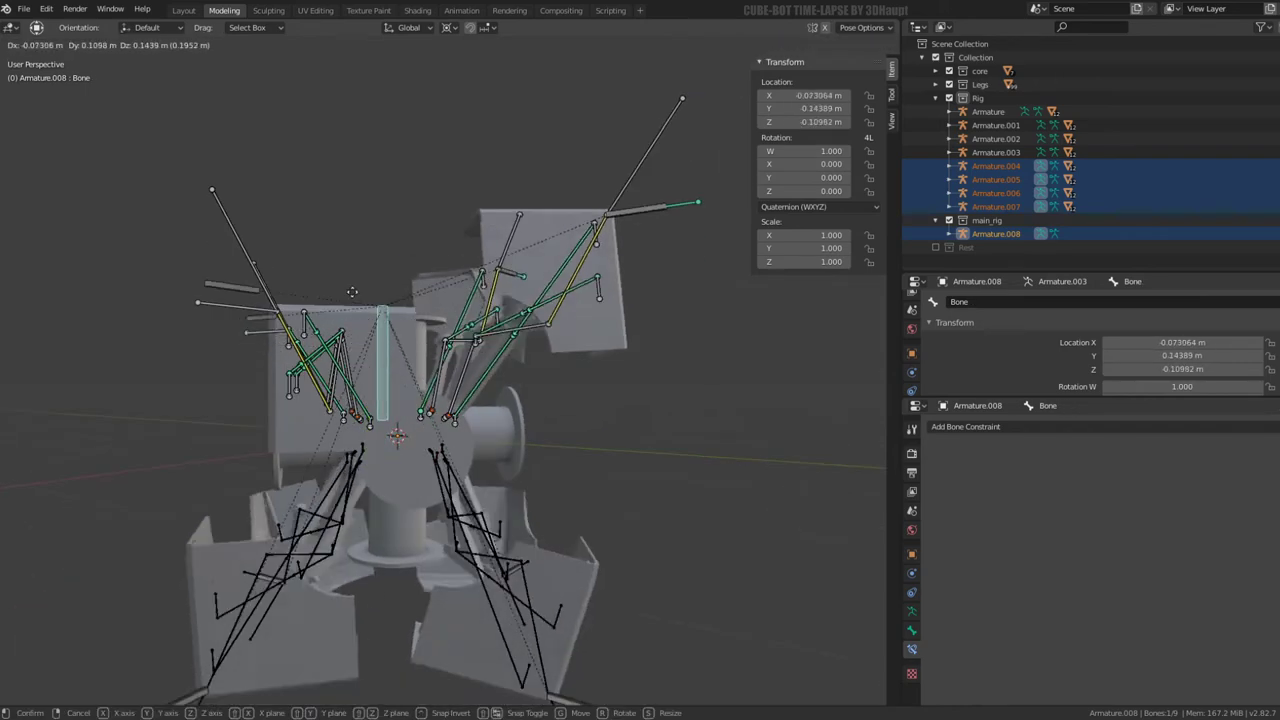
key("g")
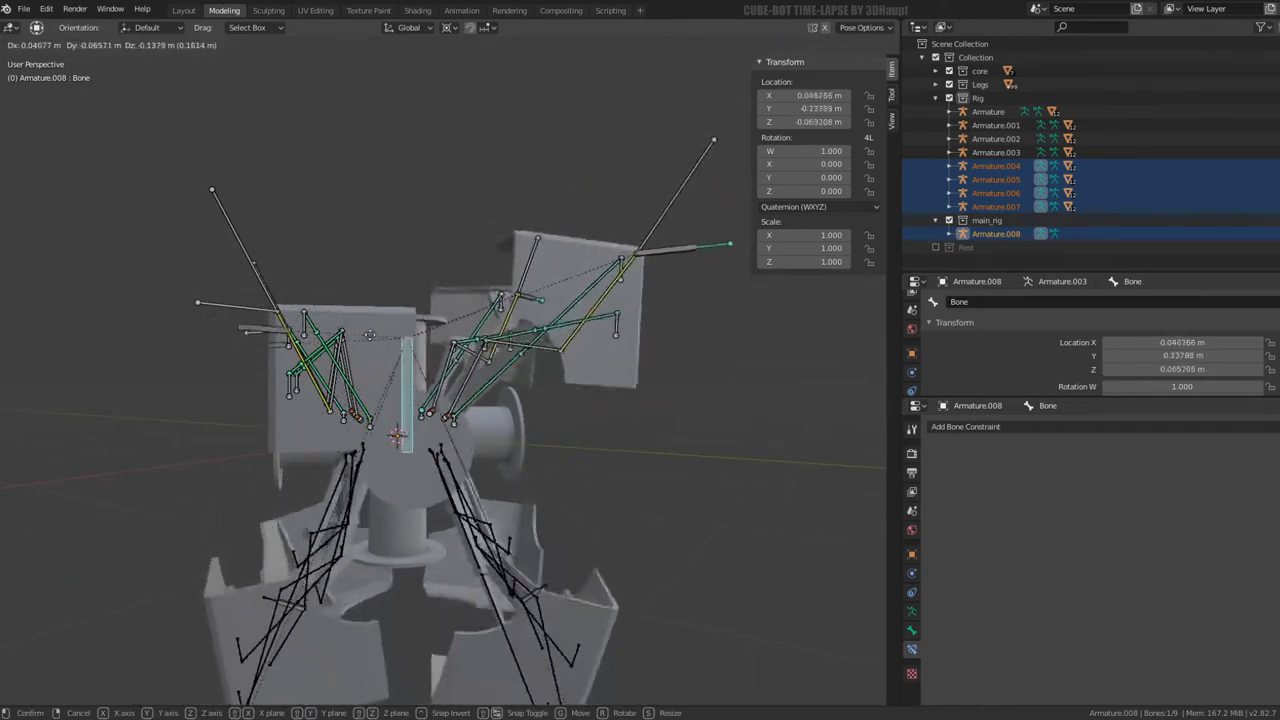
key("y")
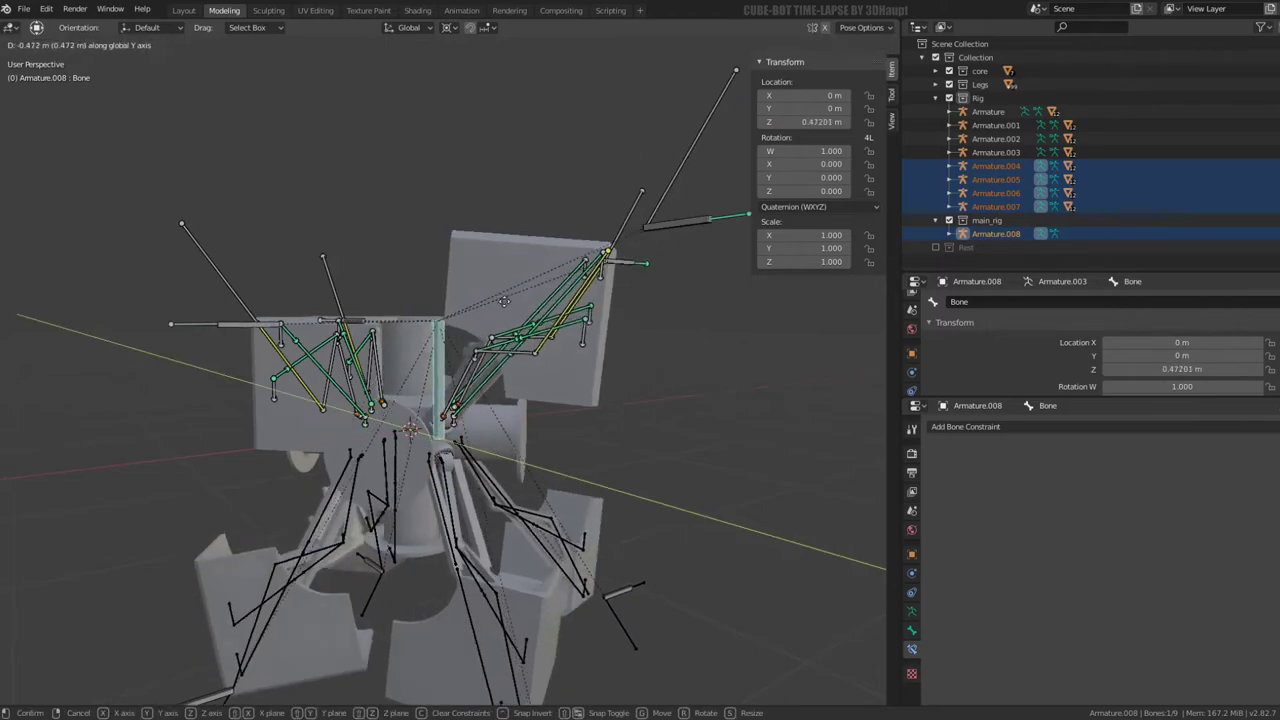
key("Escape")
middle_click_drag(486, 261, 391, 206)
key("g")
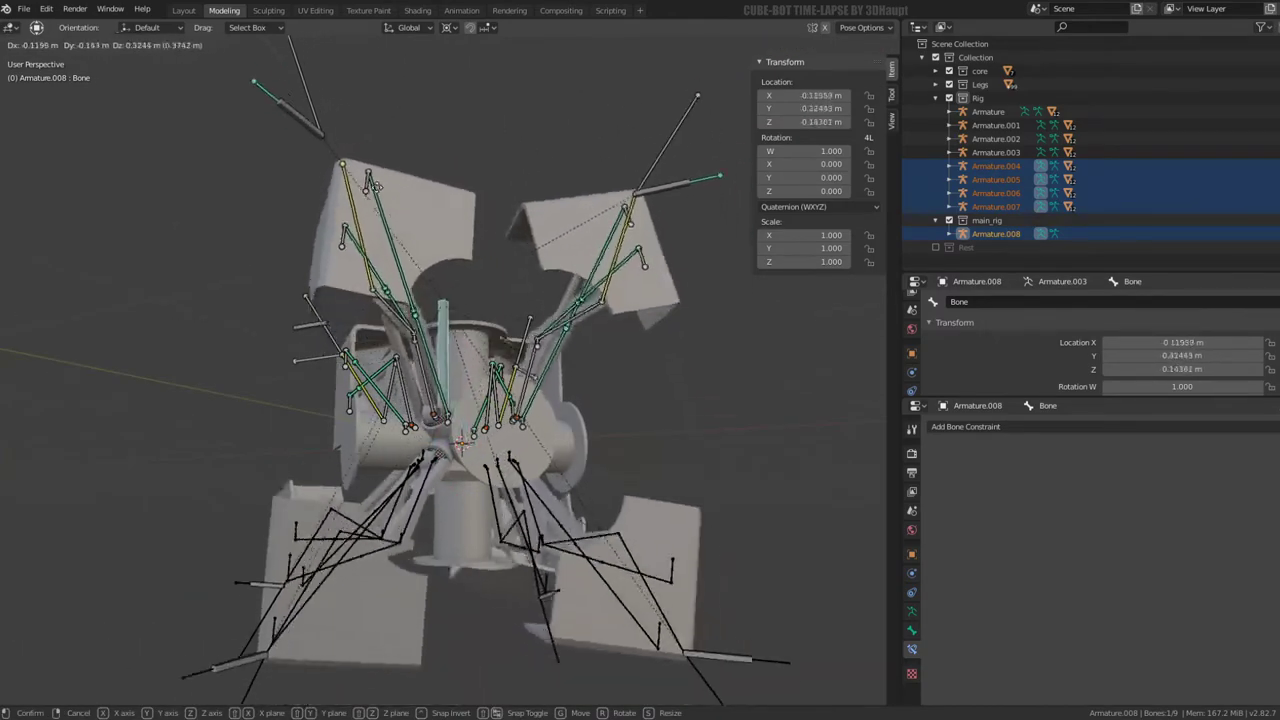
key("Escape")
Frame the whole robot and select Bone.020 of the main rig
scroll(441, 379, "up", 3)
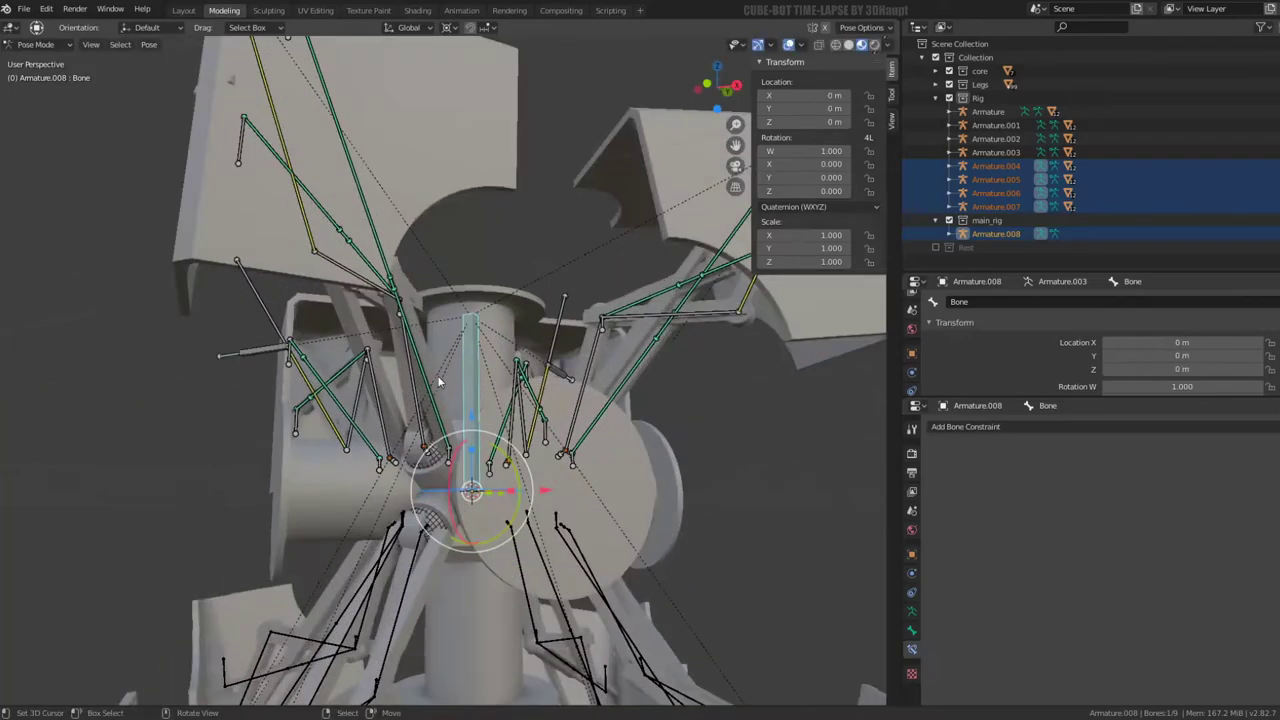
scroll(441, 379, "up", 2)
mouse_move(507, 380)
middle_mouse_down()
mouse_move(543, 423)
mouse_move(574, 338)
mouse_move(307, 393)
mouse_move(592, 371)
mouse_move(379, 388)
mouse_move(500, 292)
mouse_move(255, 362)
mouse_move(276, 347)
middle_mouse_up()
scroll(543, 423, "down", 3)
left_click(312, 343)
Add a Copy Location constraint to Armature.006's Bone.004 with Armature.008 as target
key("g")
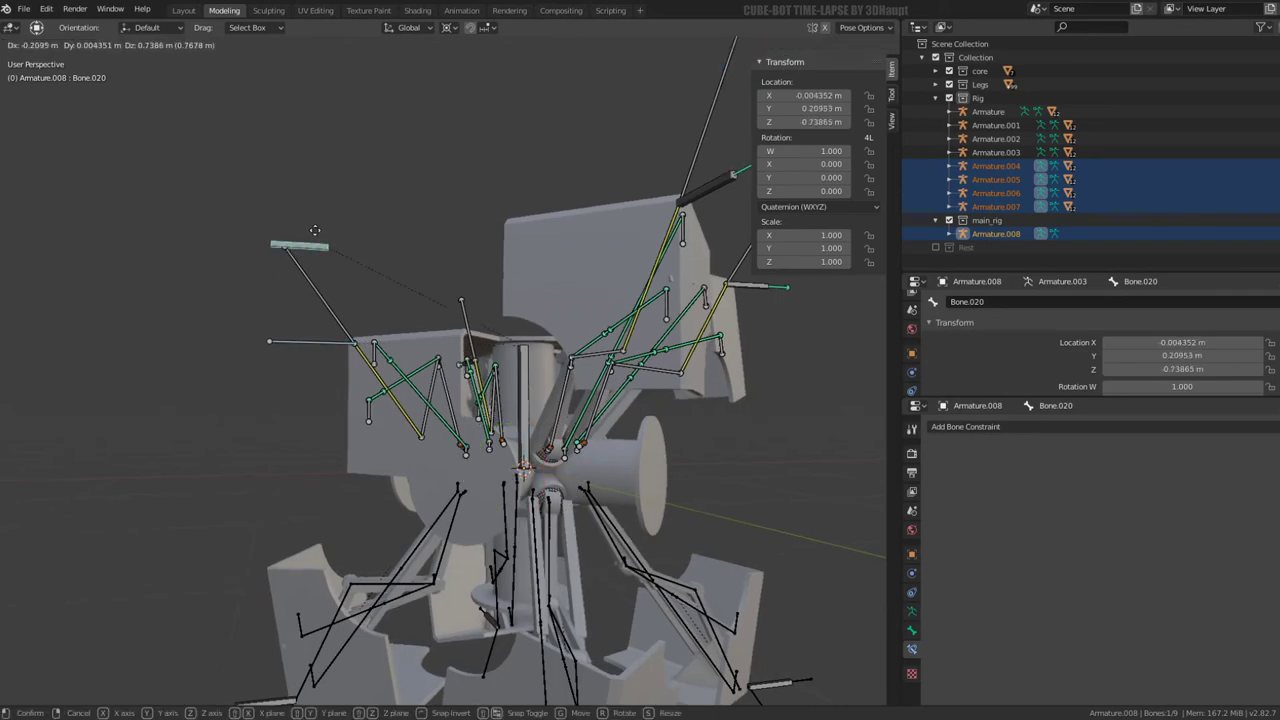
key("Escape")
left_click(278, 341)
left_click(1012, 427)
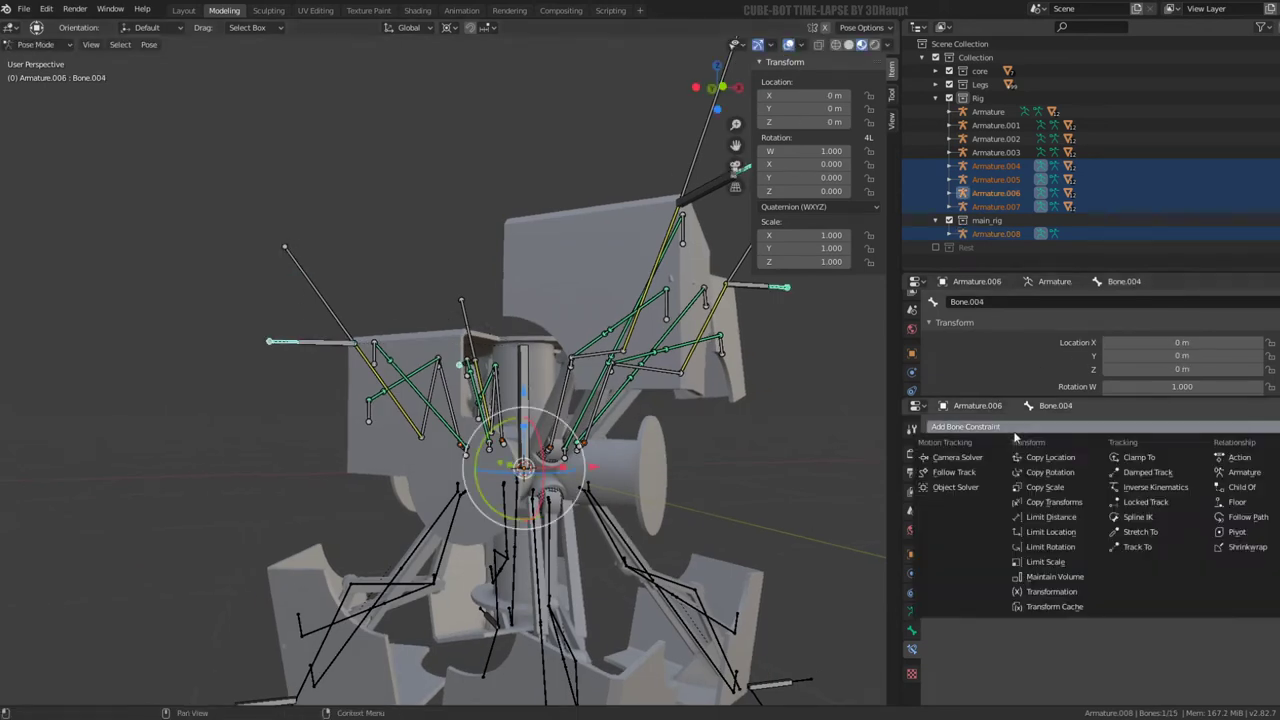
left_click(1059, 455)
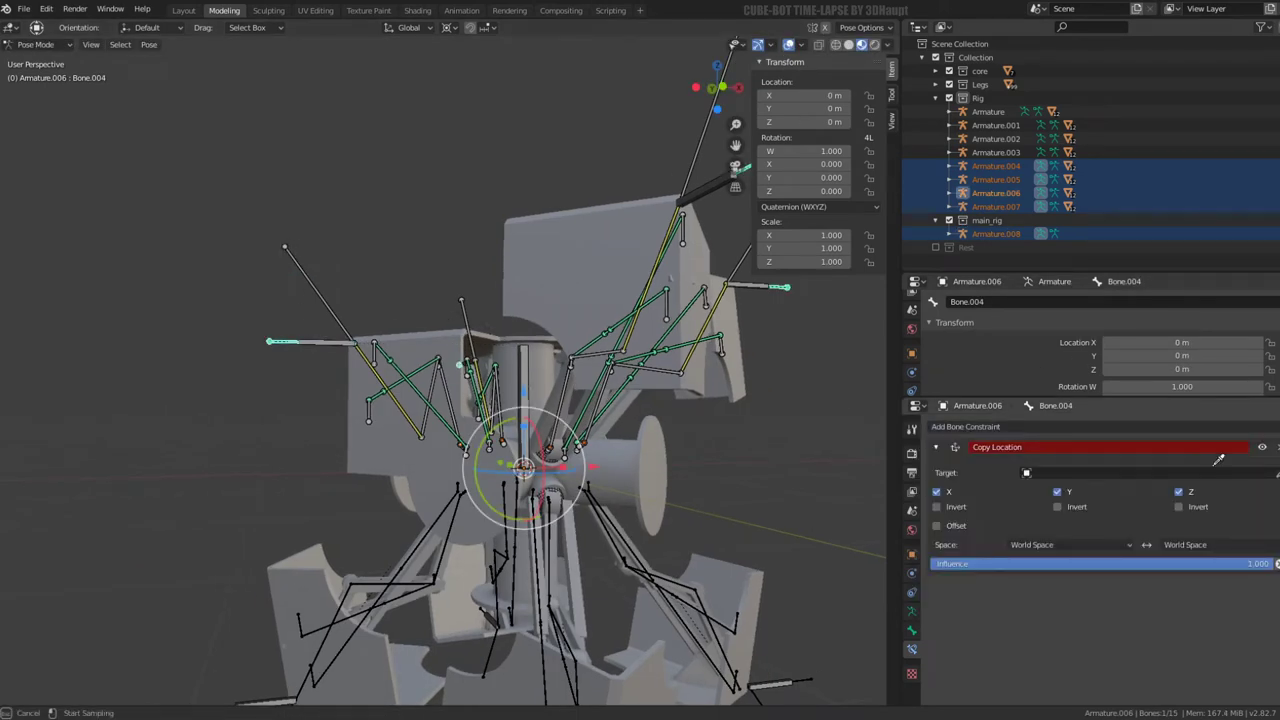
left_click(323, 338)
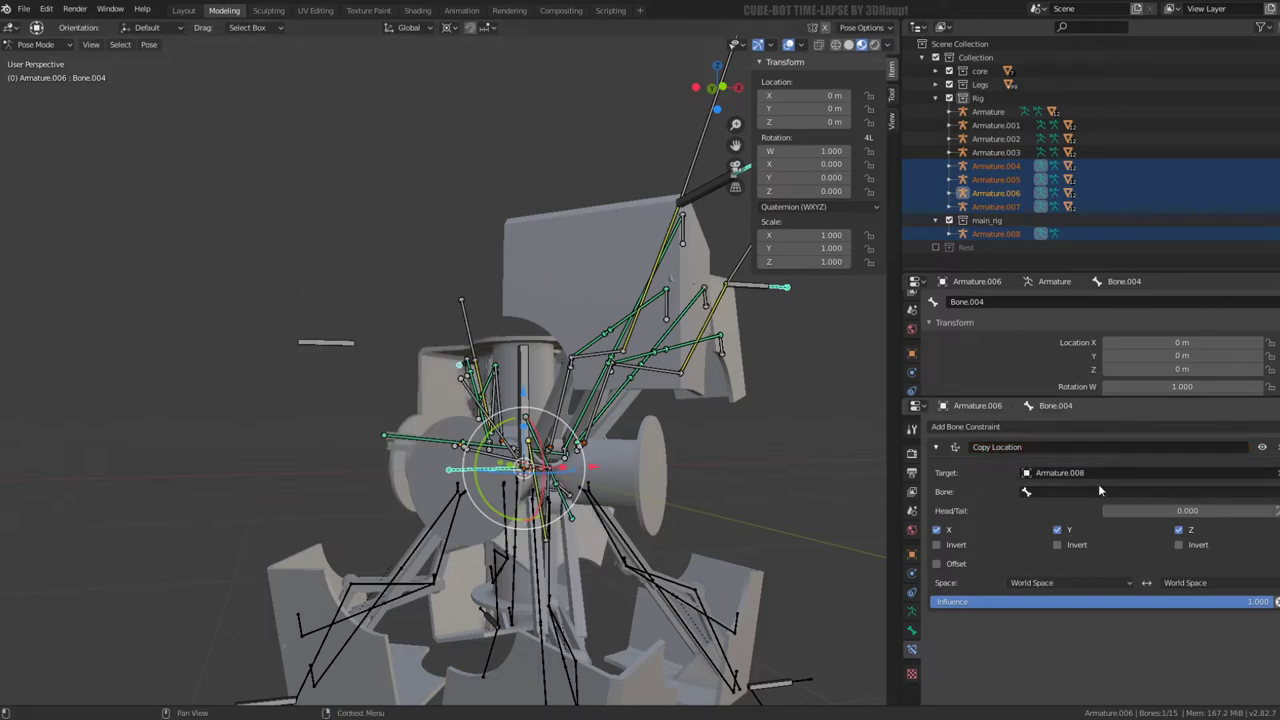
Set the constraint's bone to Bone.020 by pasting its name
left_click(1262, 447)
left_click(330, 340)
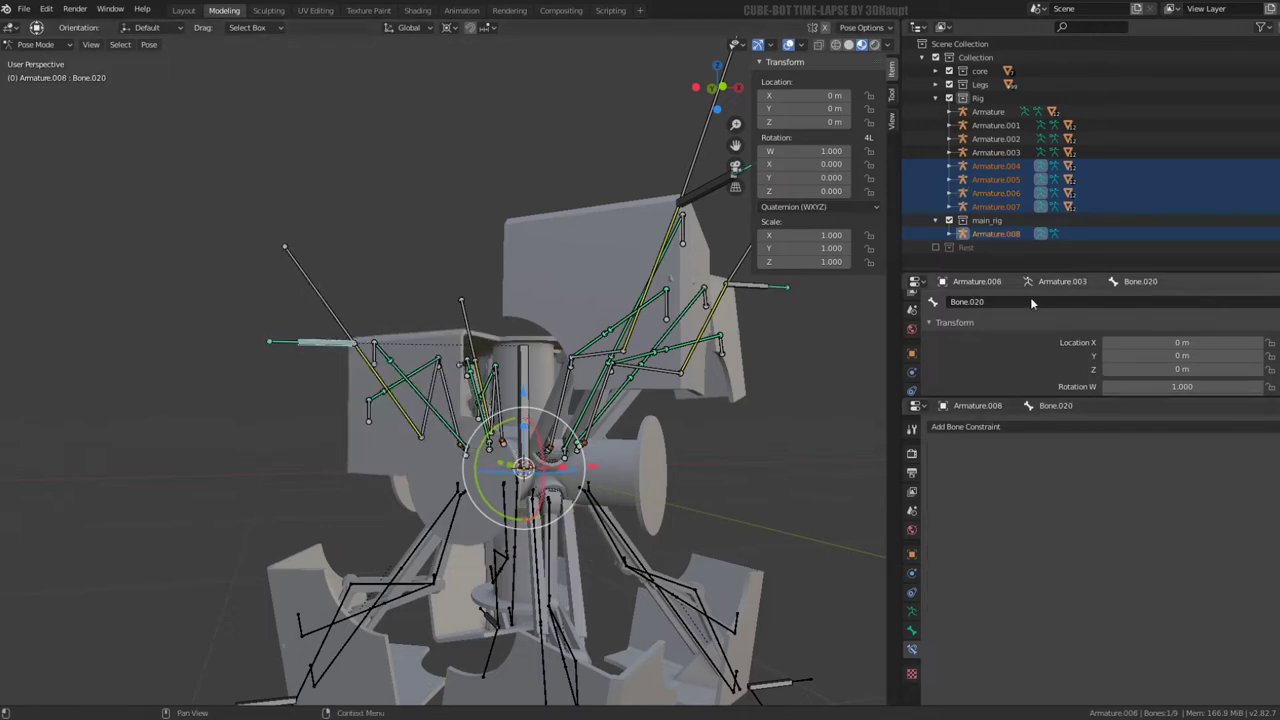
left_click(290, 344)
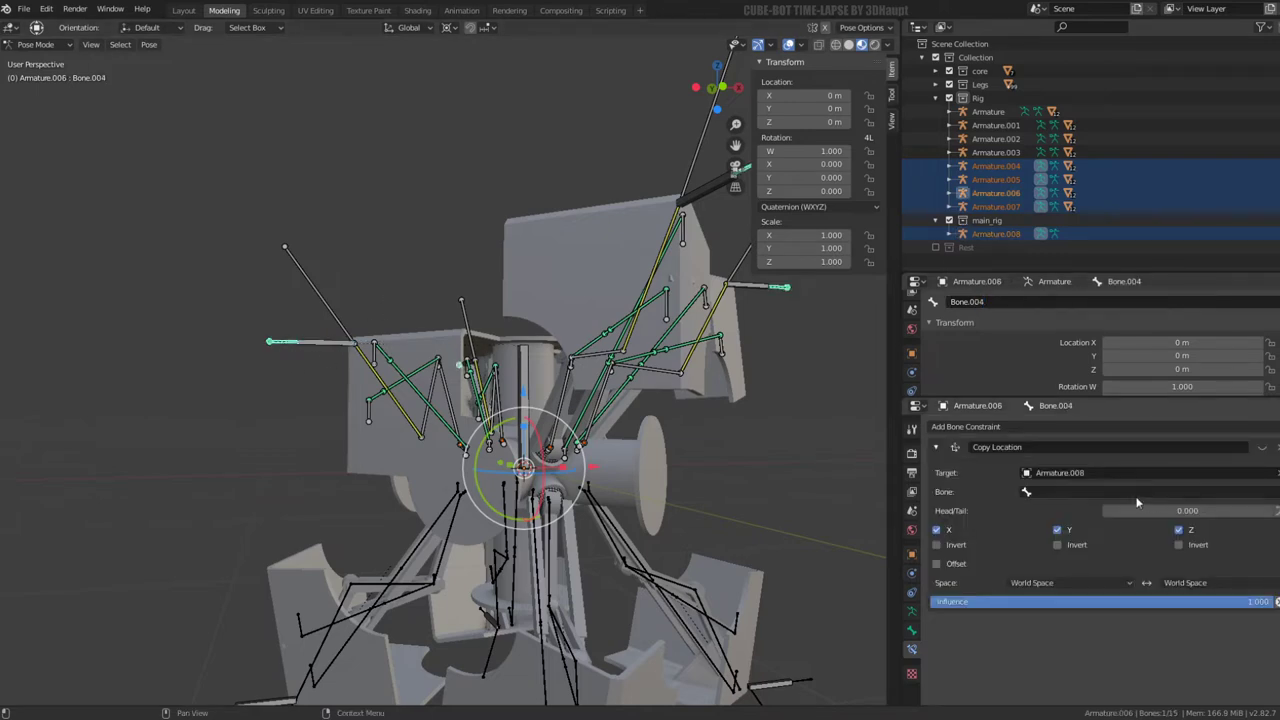
type("Bone.020")
Test-move Bone.020 and Bone.019 of the main rig, then select Armature.005's Bone.004
left_click(329, 332)
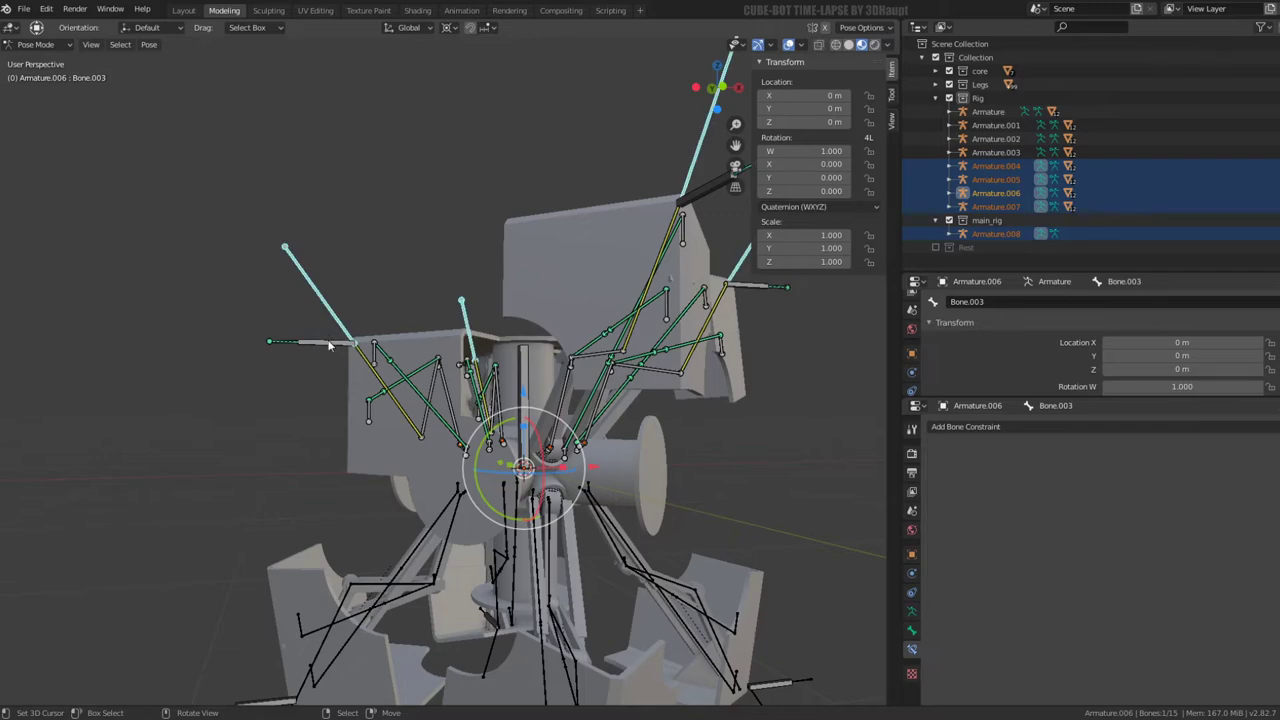
key("g")
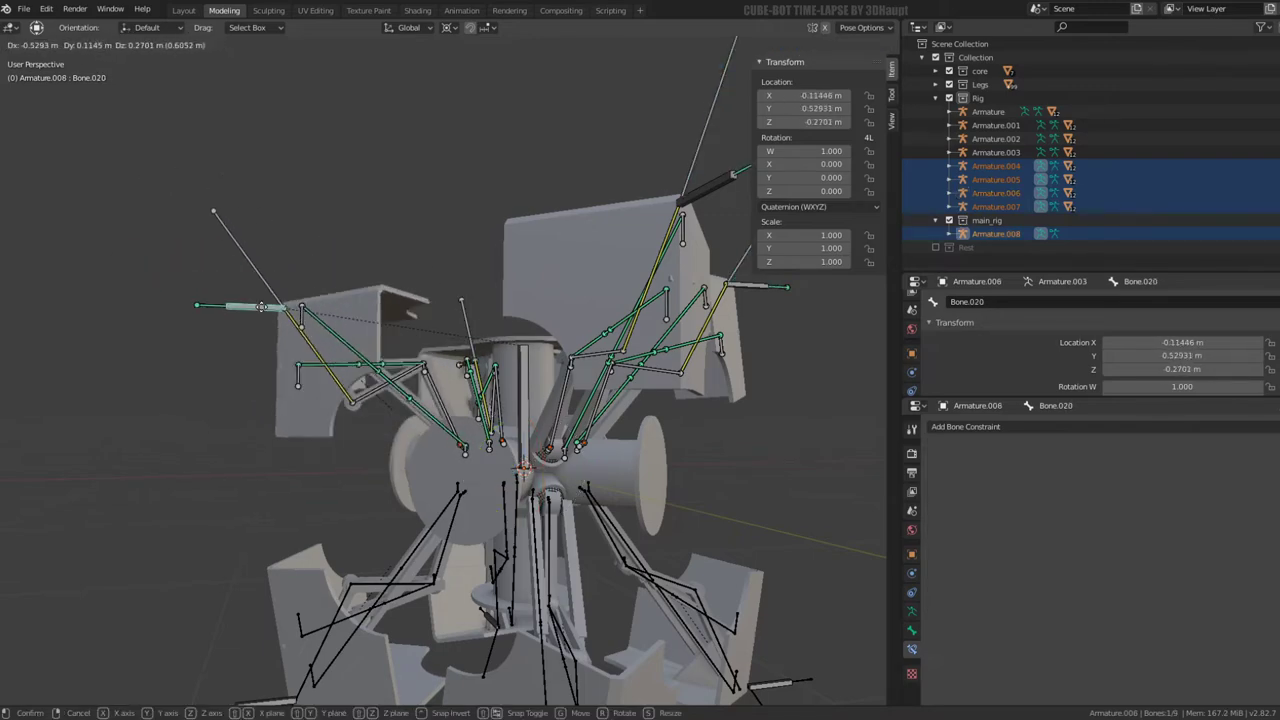
left_click(396, 330)
middle_click_drag(396, 330, 261, 316)
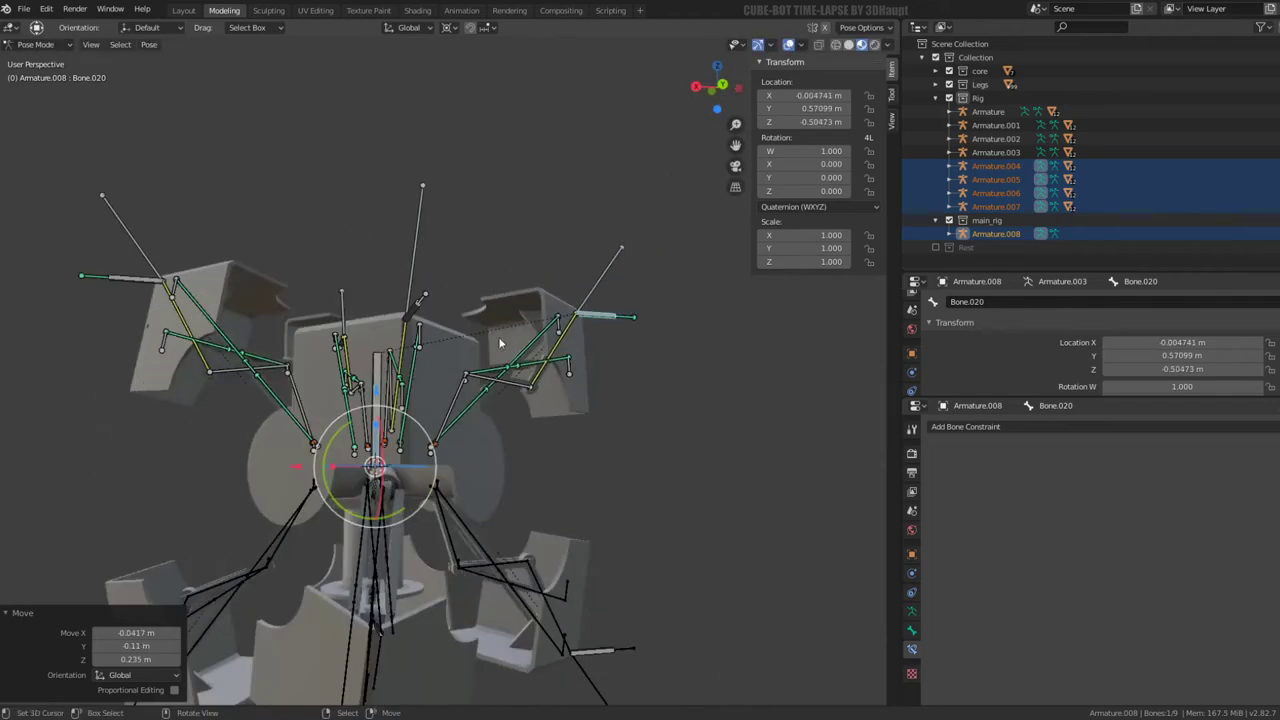
left_click(261, 314)
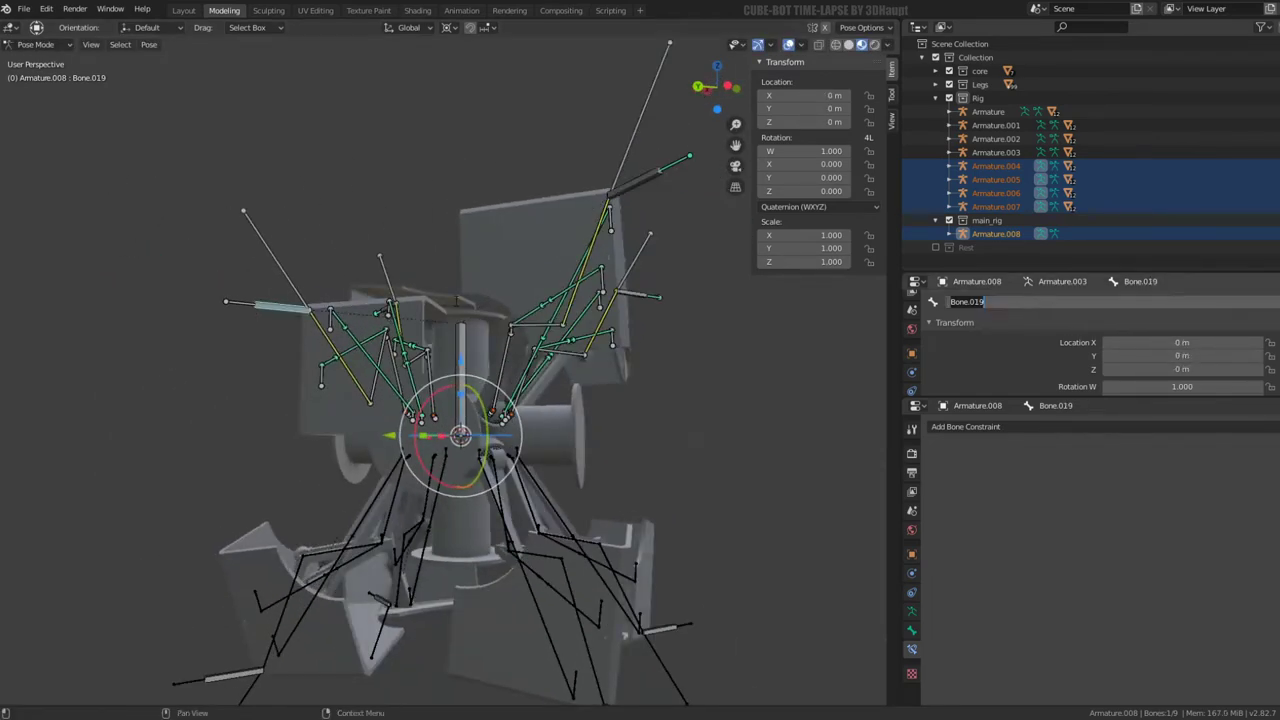
key("g")
left_click(367, 299)
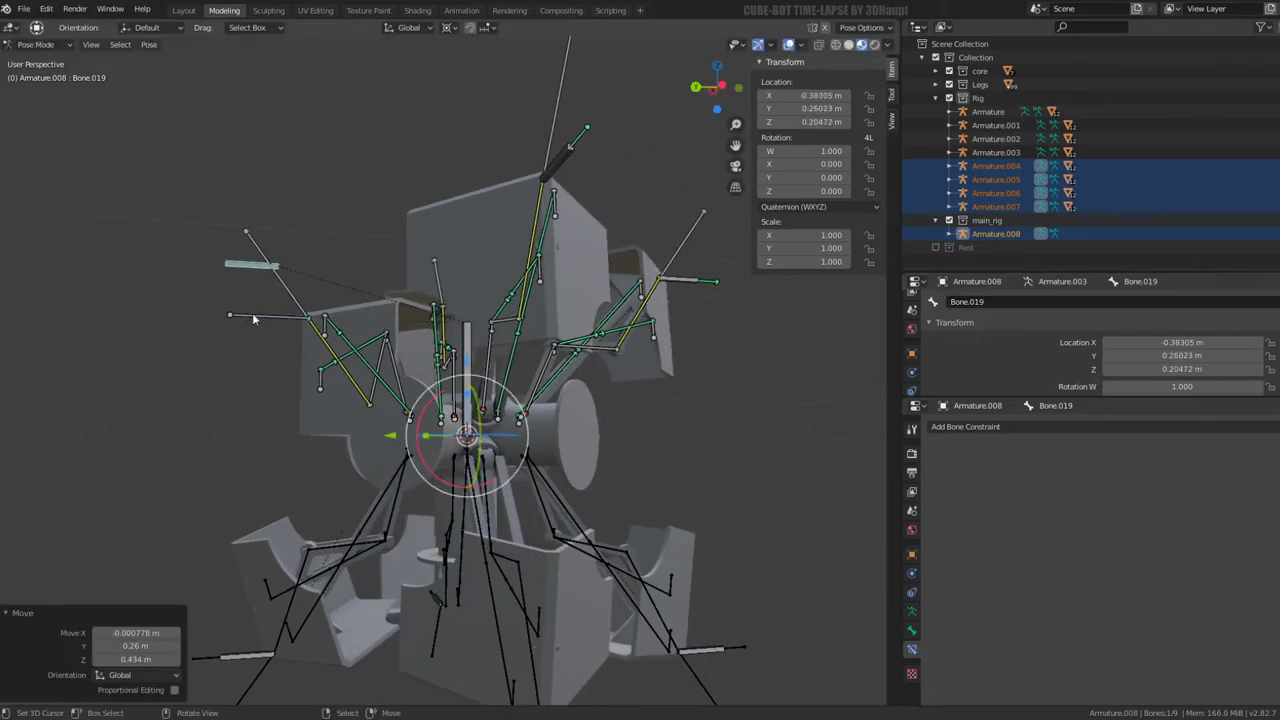
left_click(254, 313)
left_click(1045, 425)
Constrain Armature.005's Bone.004 to copy Armature.008's Bone.019 location, and hide the Rig collection
left_click(1054, 451)
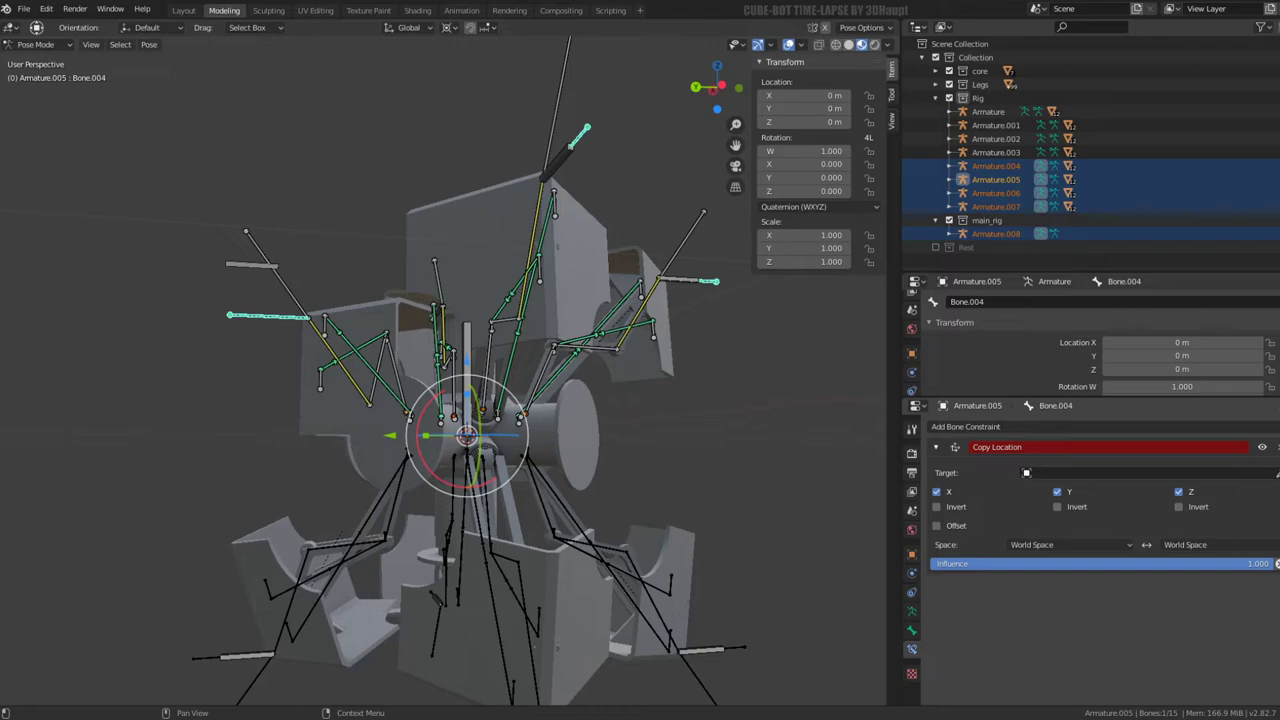
left_click(251, 258)
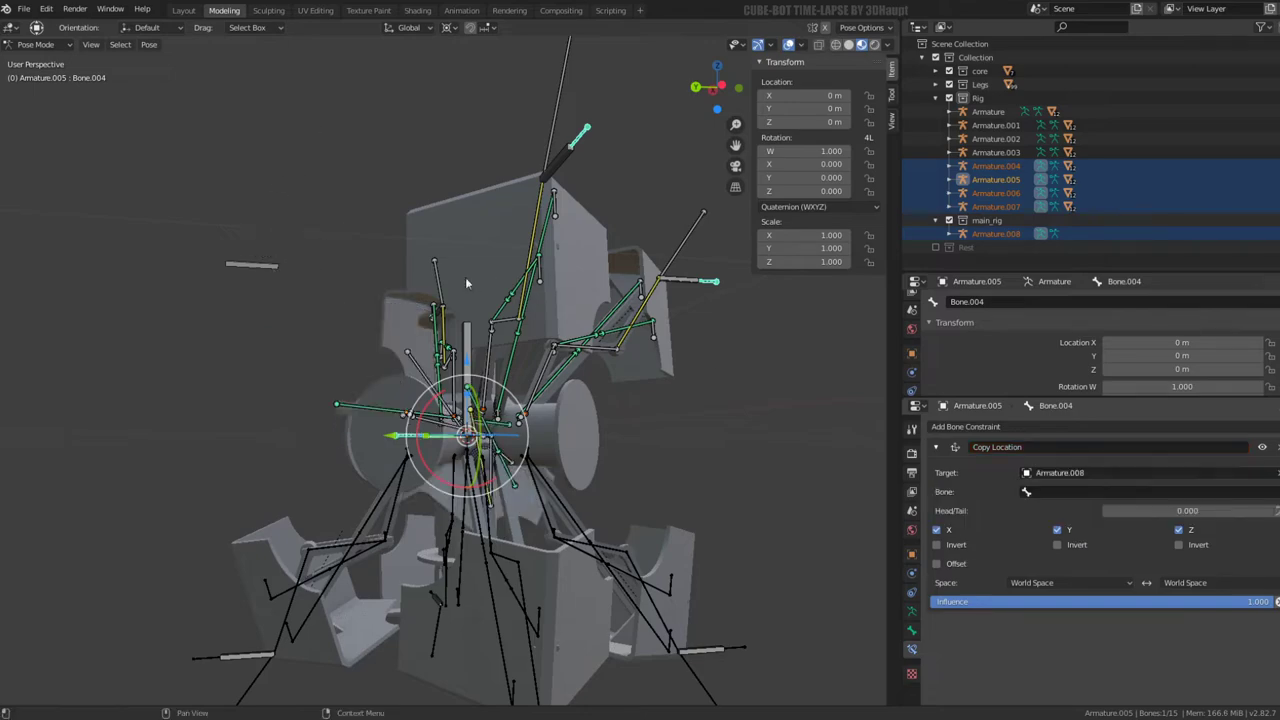
left_click(1107, 492)
mouse_move(340, 264)
middle_mouse_down()
mouse_move(585, 285)
mouse_move(920, 97)
middle_mouse_up()
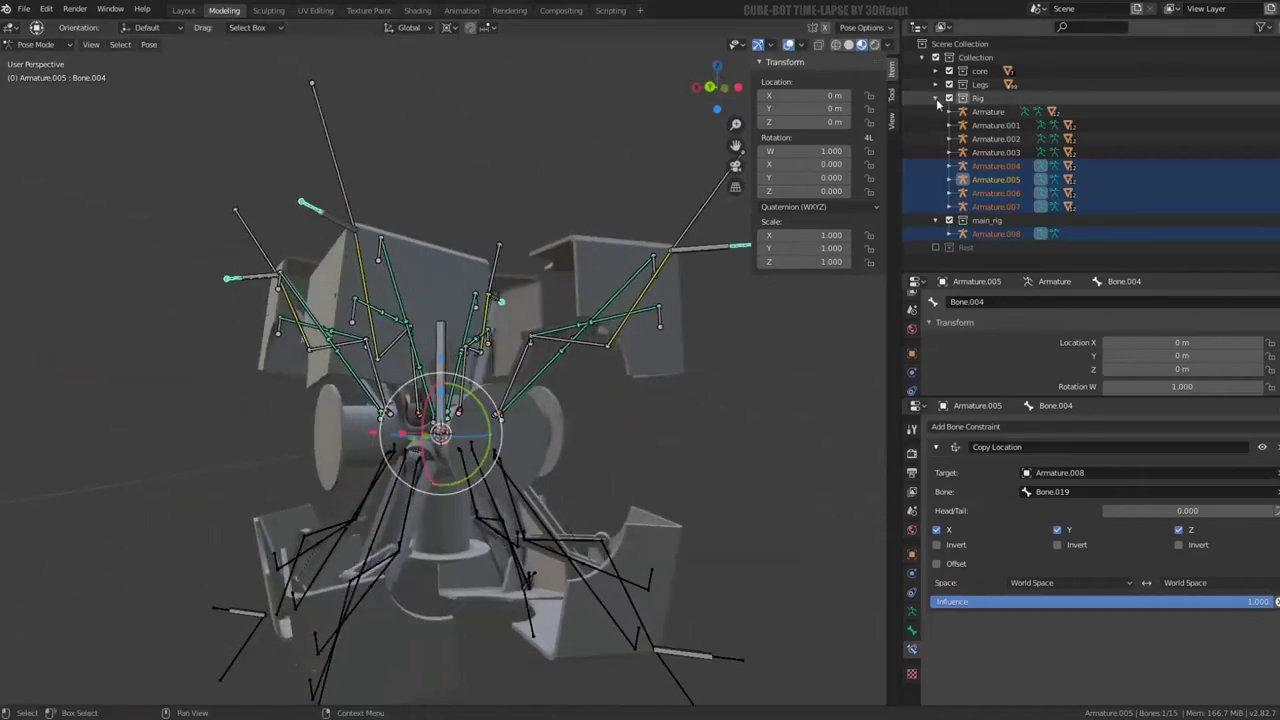
left_click(949, 98)
Put Armature.008 in Pose Mode and reset its pose so the robot folds into a cube
scroll(519, 218, "down", 3)
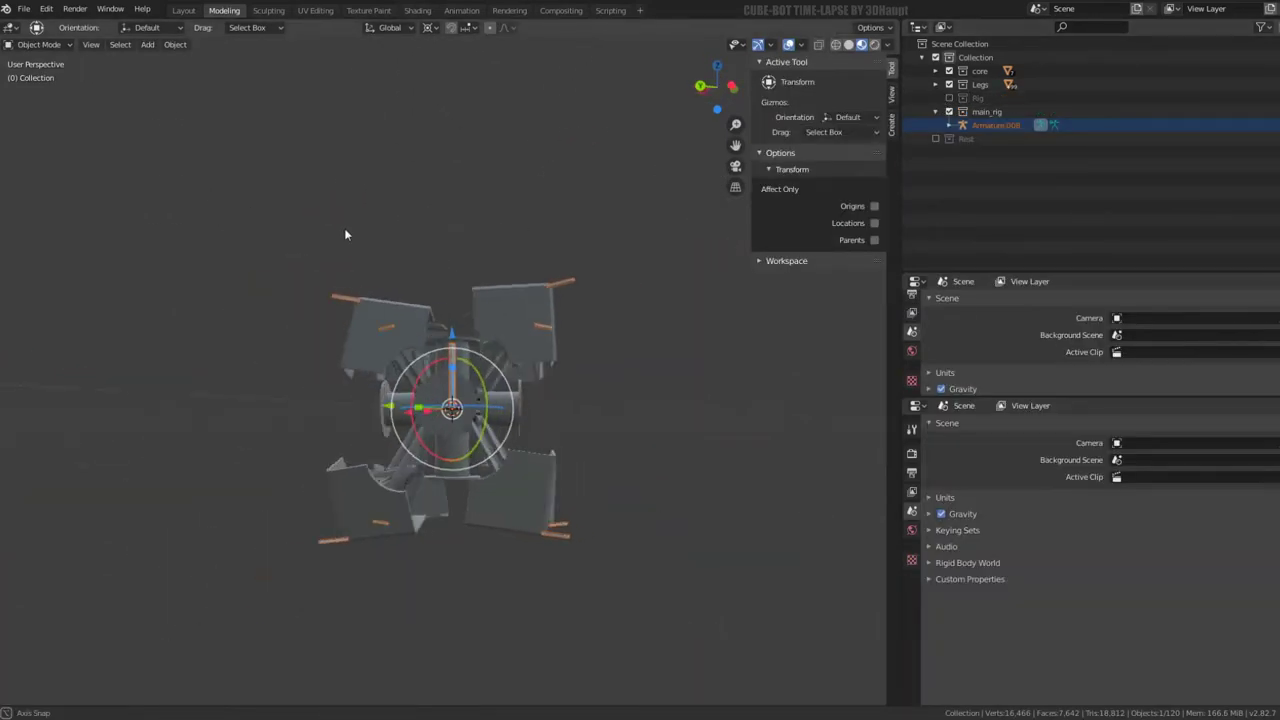
mouse_move(344, 228)
middle_mouse_down()
mouse_move(392, 238)
mouse_move(371, 243)
middle_mouse_up()
scroll(371, 243, "up", 2)
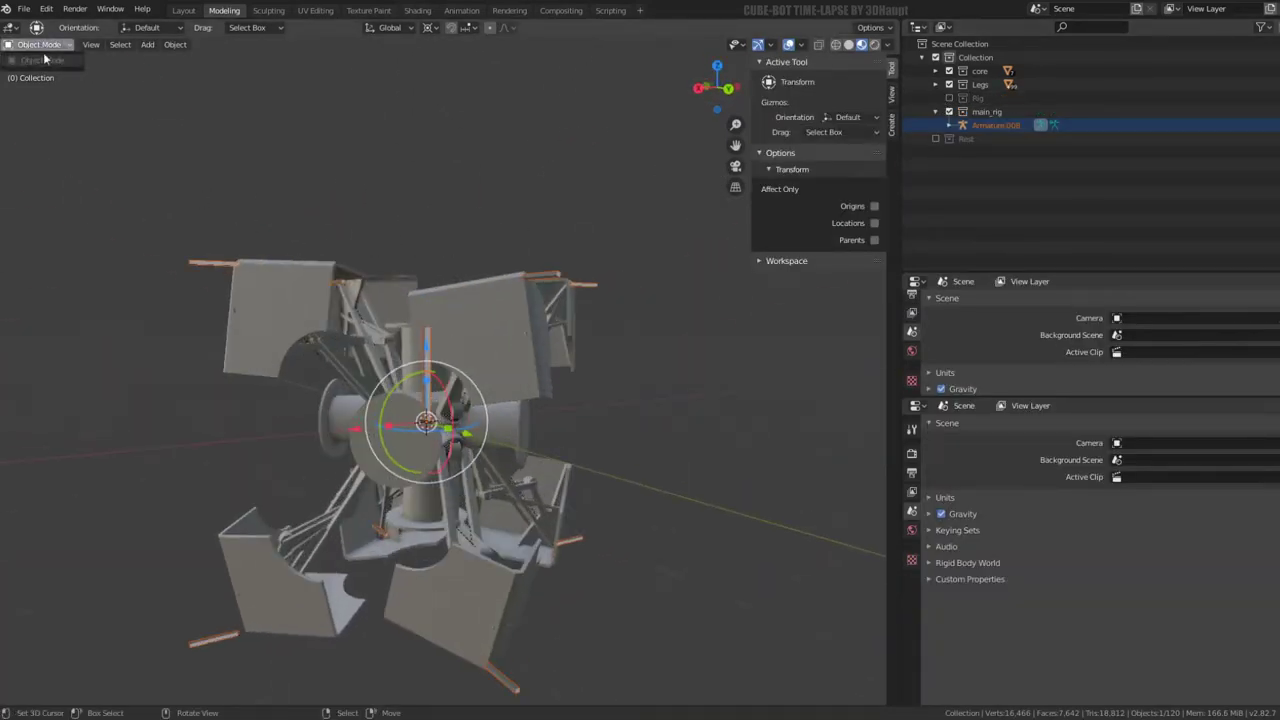
left_click(45, 62)
left_click(423, 354)
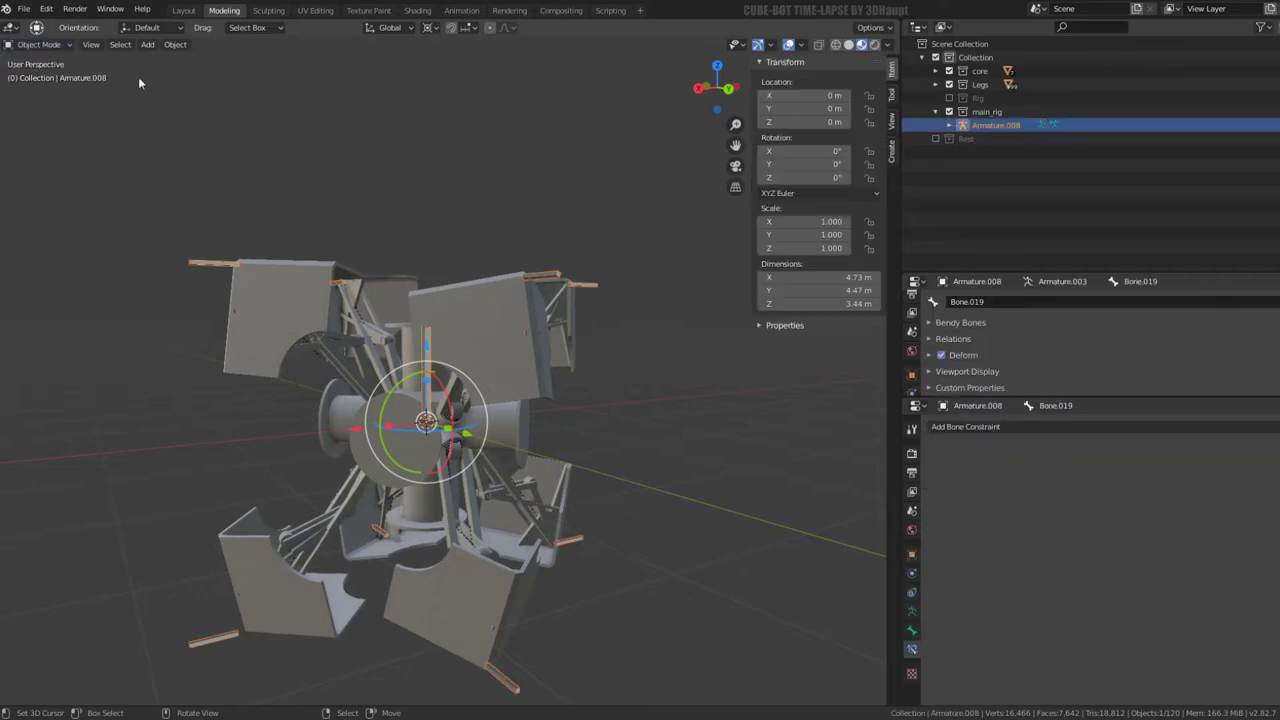
left_click(39, 90)
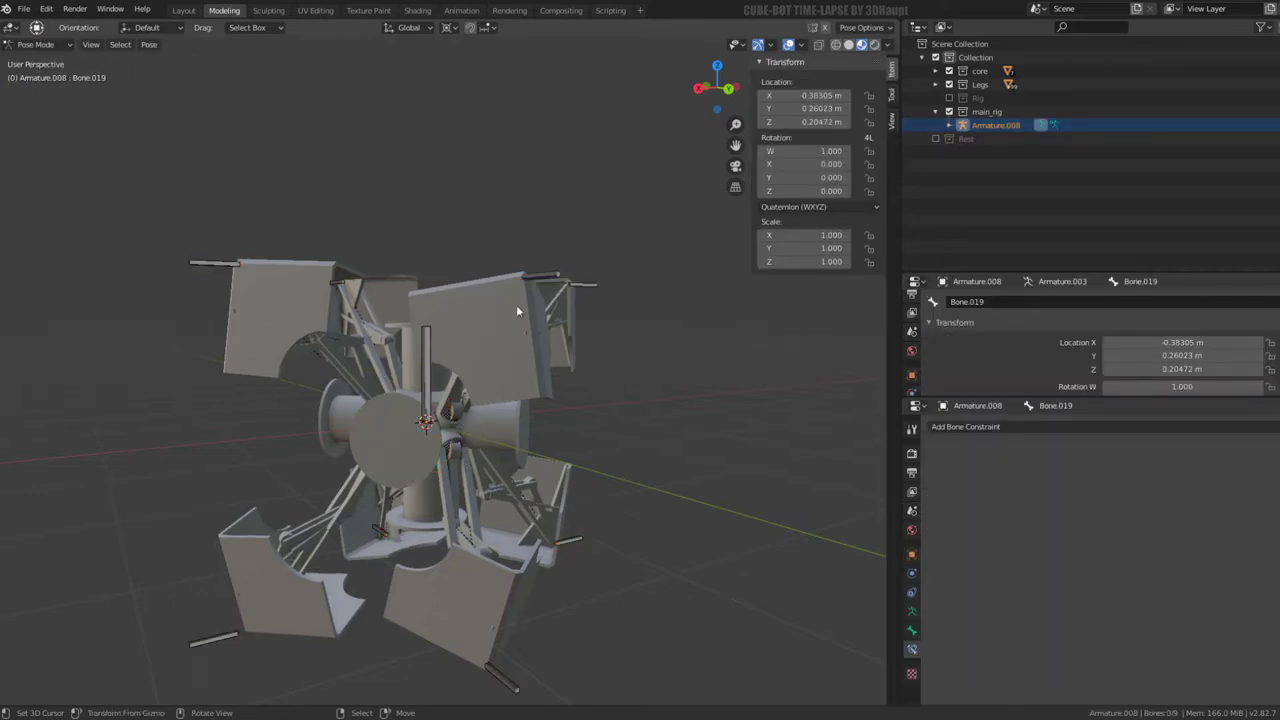
key("alt+r")
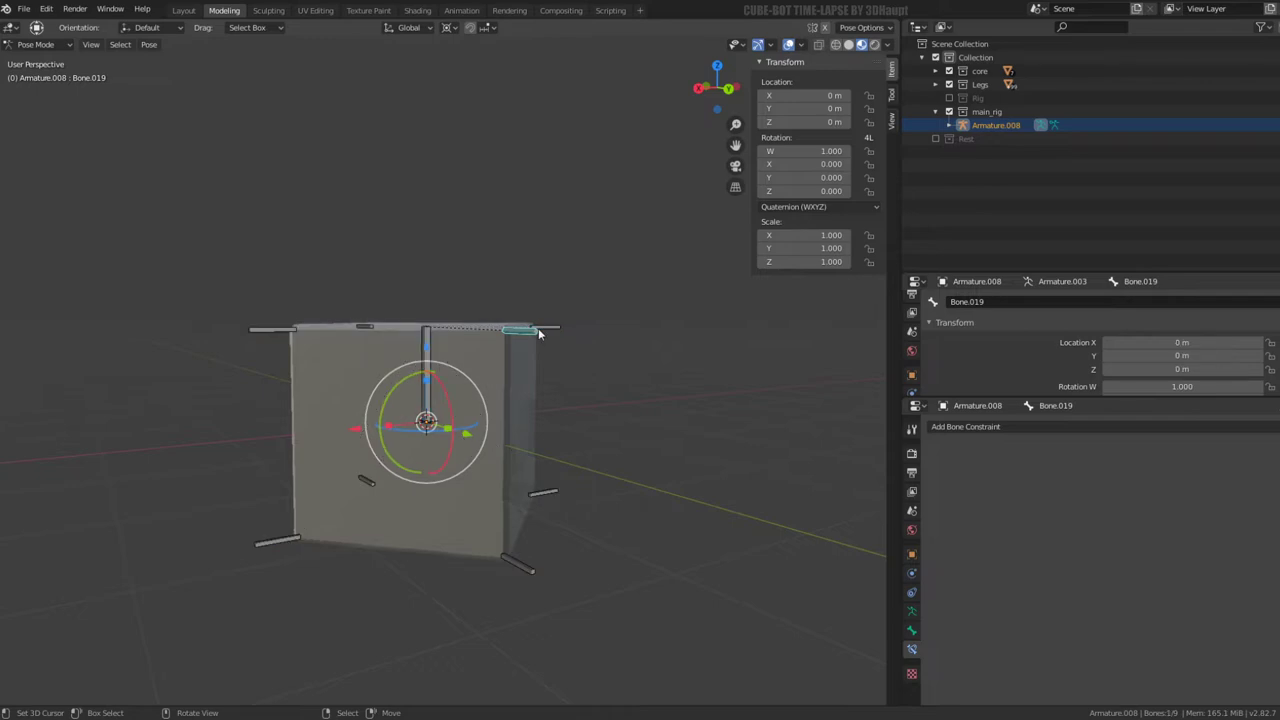
middle_click_drag(538, 333, 418, 455)
Raise lid bones Bone.019 and Bone.020 along Z to open the first two lids
key("g")
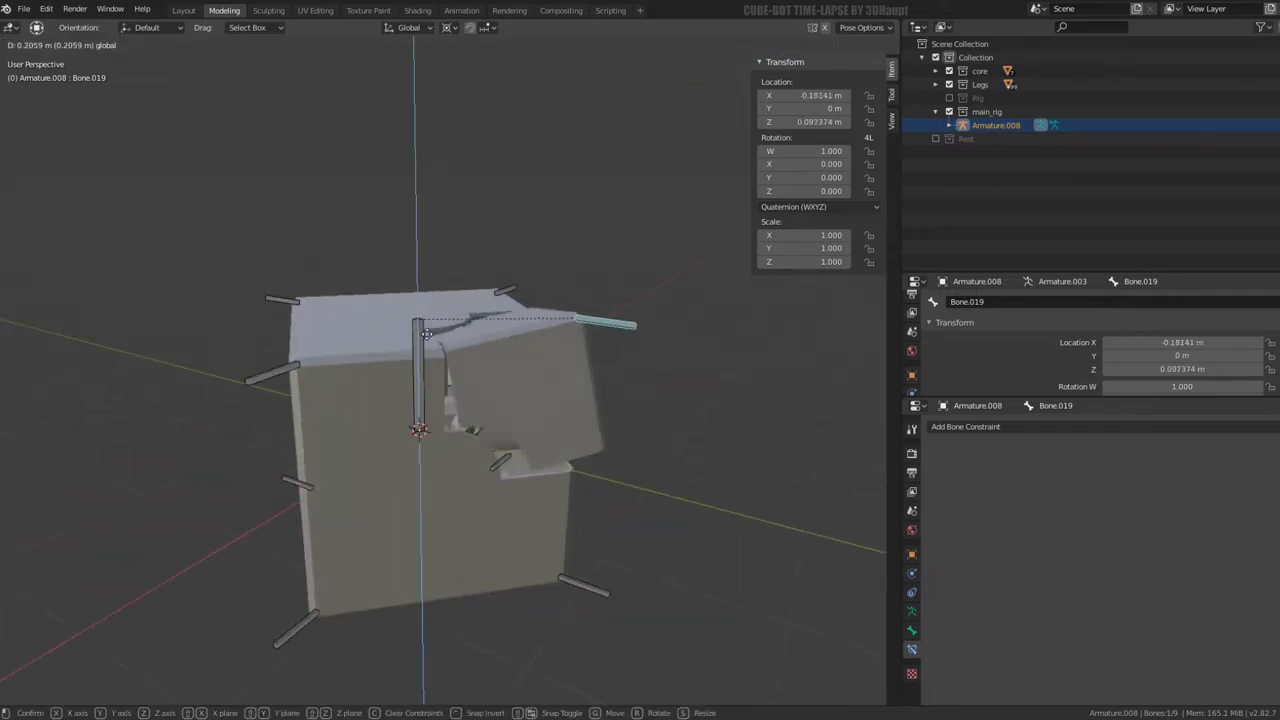
key("Escape")
scroll(462, 288, "up", 2)
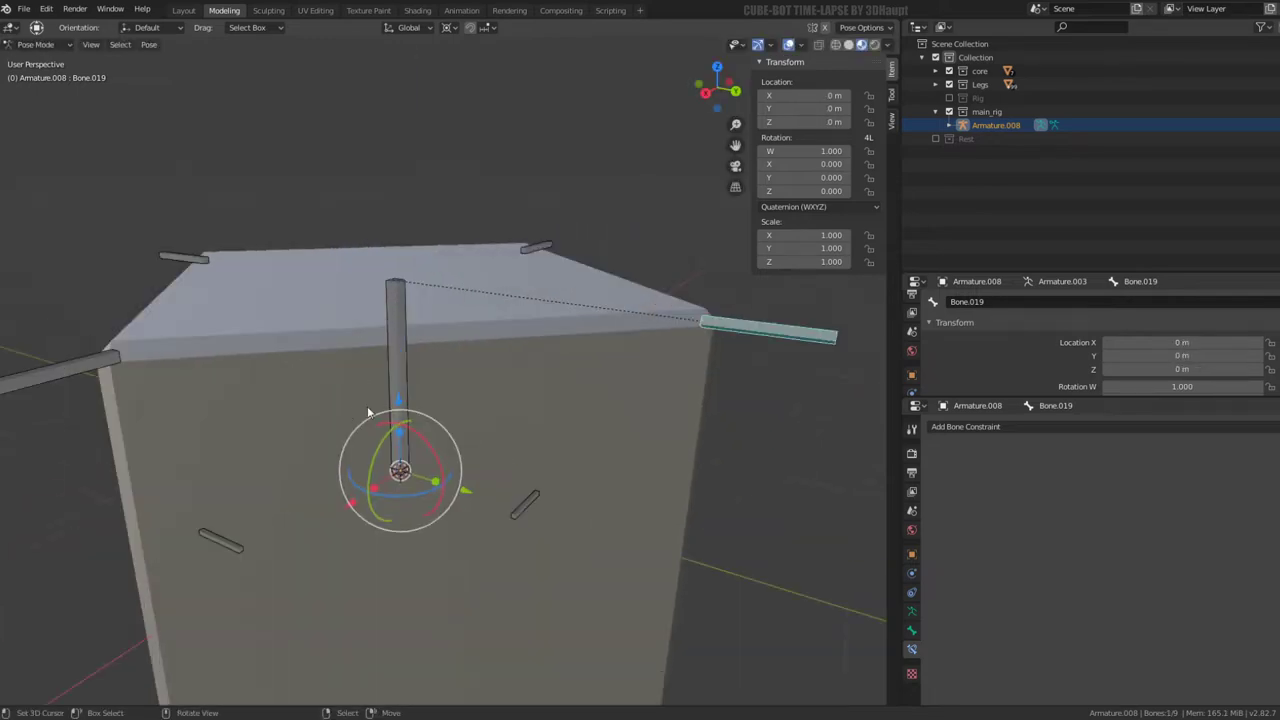
key("g")
key("z")
left_click(448, 277)
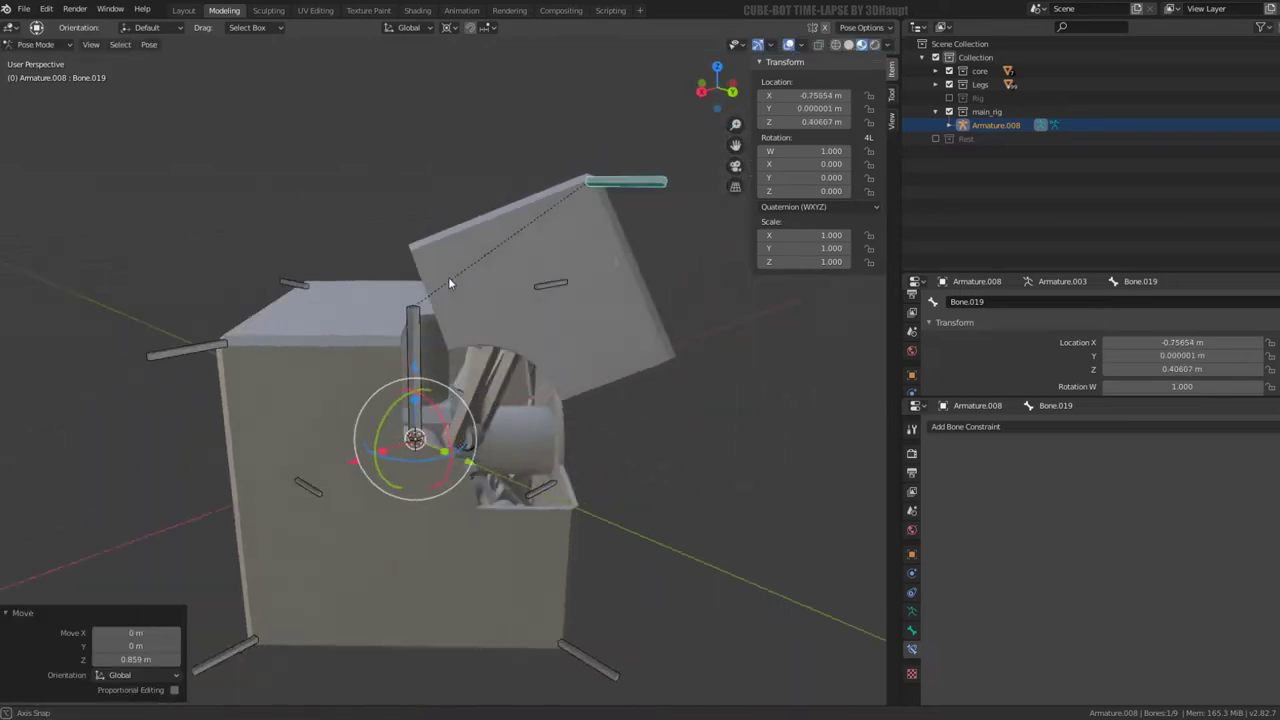
mouse_move(448, 277)
middle_mouse_down()
mouse_move(308, 266)
mouse_move(648, 267)
middle_mouse_up()
left_click(635, 318)
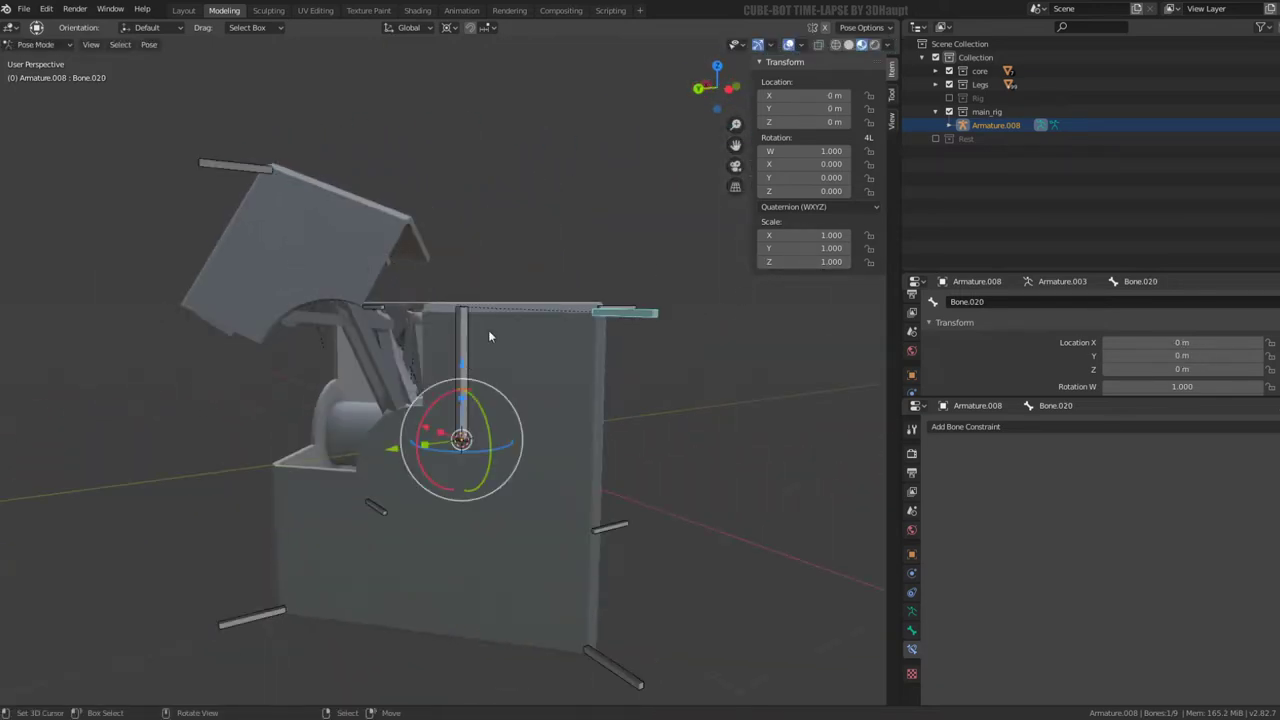
key("g")
key("z")
left_click(465, 257)
mouse_move(465, 257)
middle_mouse_down()
mouse_move(383, 264)
mouse_move(464, 288)
middle_mouse_up()
Raise lid bones Bone.021 and Bone.022 along Z, then select all bones
left_click(636, 363)
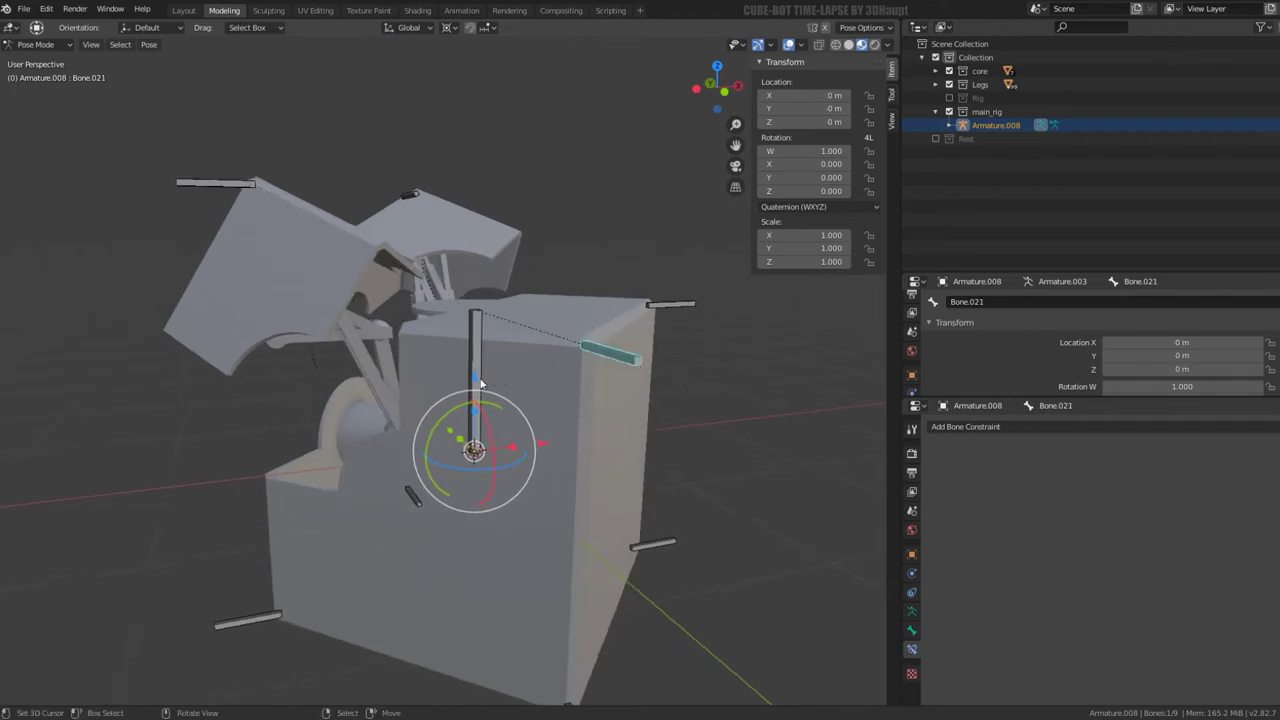
key("g")
key("z")
left_click(465, 281)
mouse_move(465, 281)
middle_mouse_down()
mouse_move(358, 294)
mouse_move(541, 345)
middle_mouse_up()
left_click(654, 353)
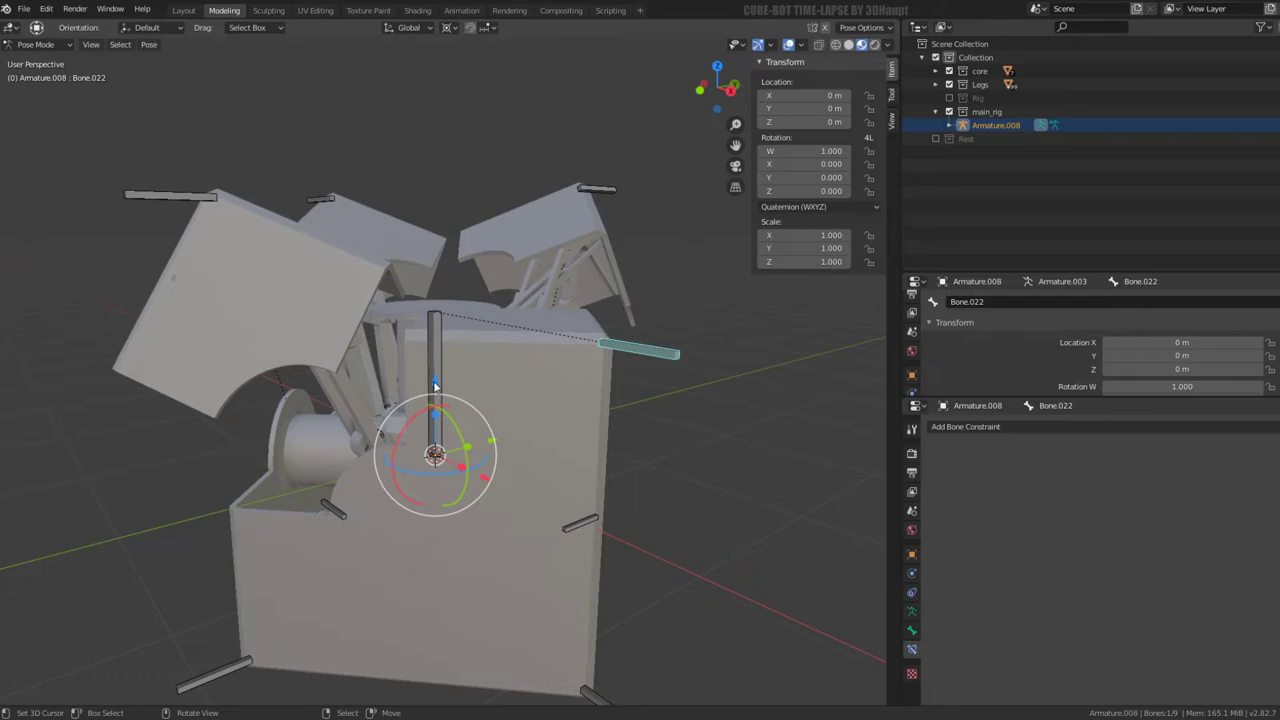
key("g")
key("z")
left_click(458, 297)
mouse_move(458, 297)
middle_mouse_down()
mouse_move(344, 260)
mouse_move(297, 278)
mouse_move(309, 377)
mouse_move(398, 279)
mouse_move(562, 275)
mouse_move(552, 221)
mouse_move(547, 436)
mouse_move(540, 389)
mouse_move(560, 297)
mouse_move(604, 257)
mouse_move(567, 270)
middle_mouse_up()
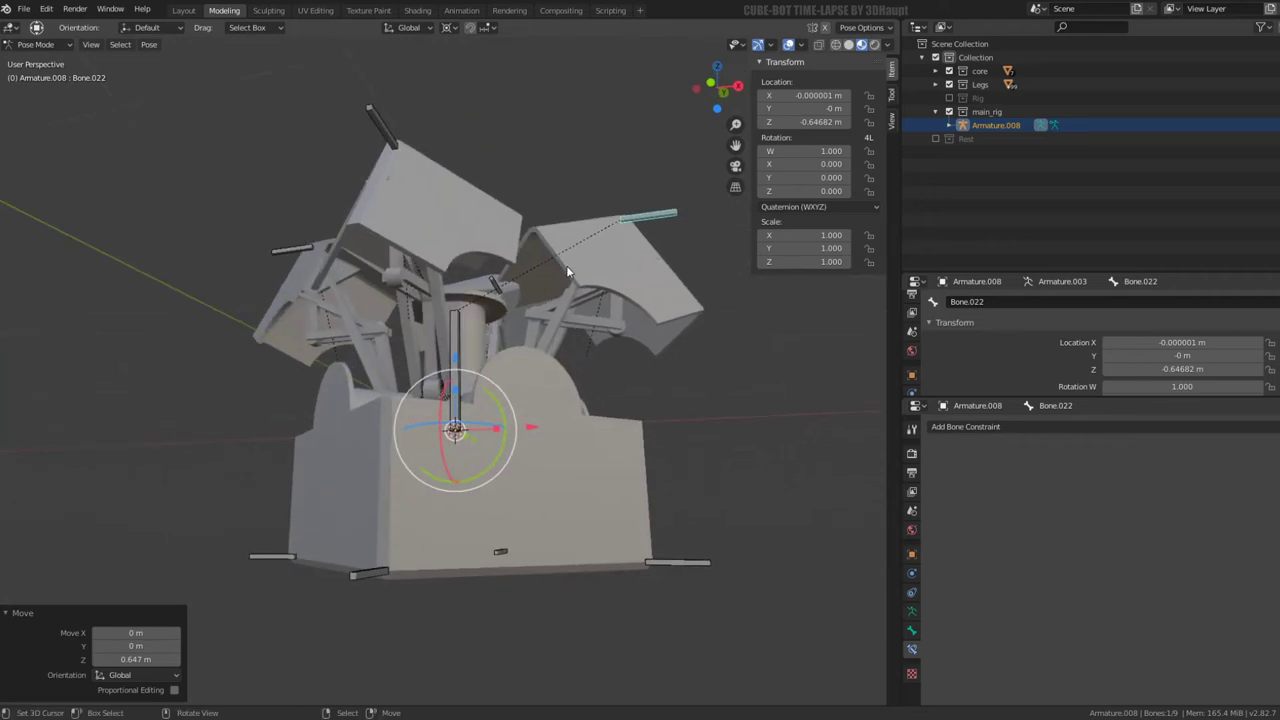
key("a")
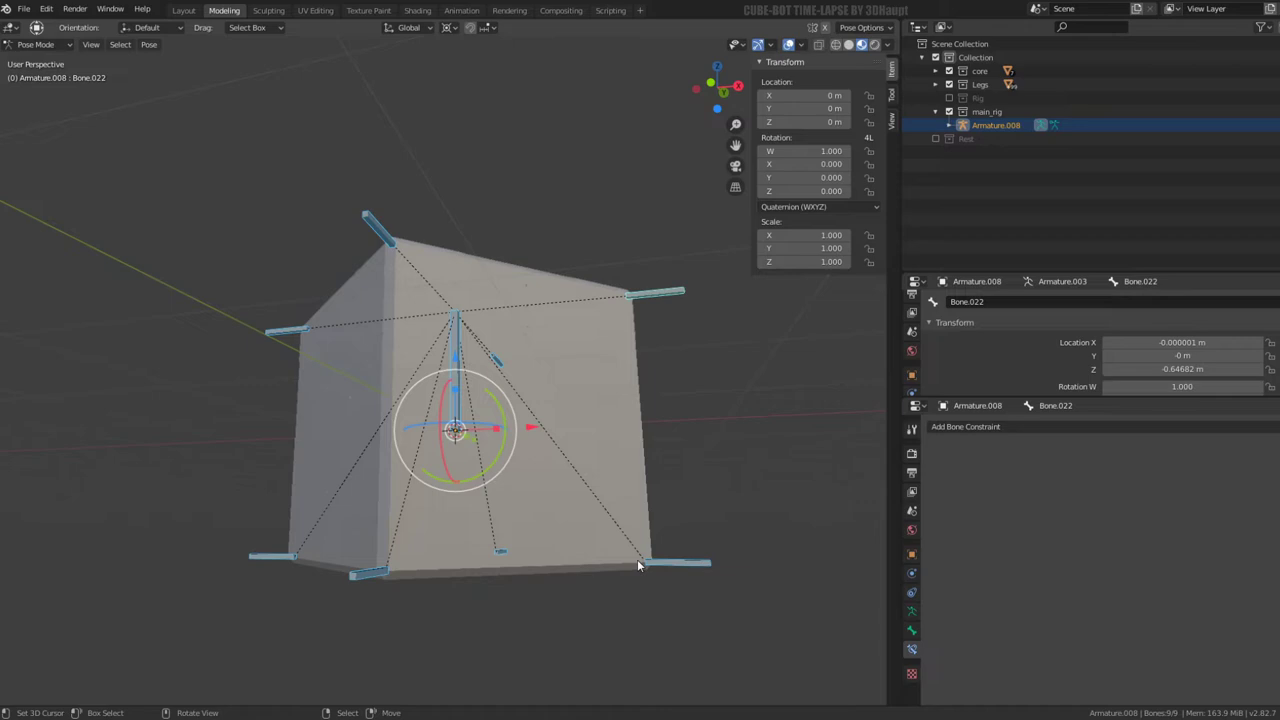
Select corner bones Bone.018 and Bone.017 and snap the 3D cursor to them
left_click(637, 559)
middle_click_drag(637, 559, 617, 541)
left_click(564, 607, "shift")
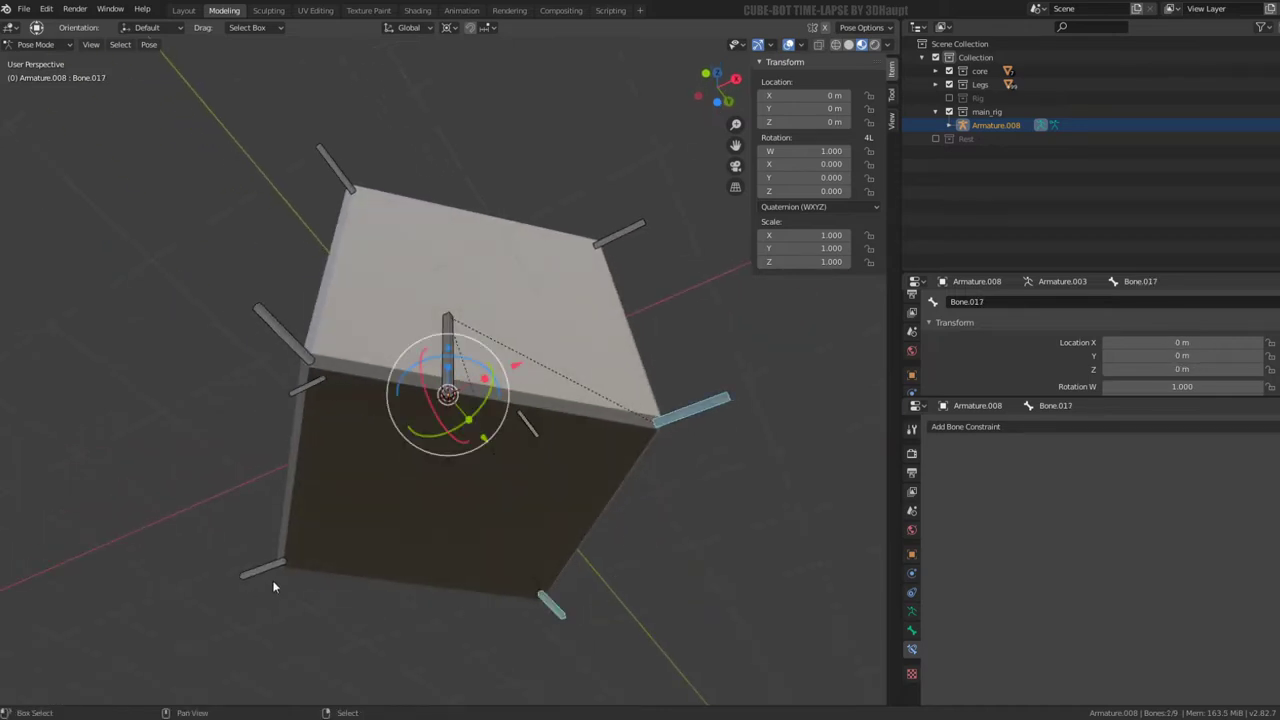
key("shift+s")
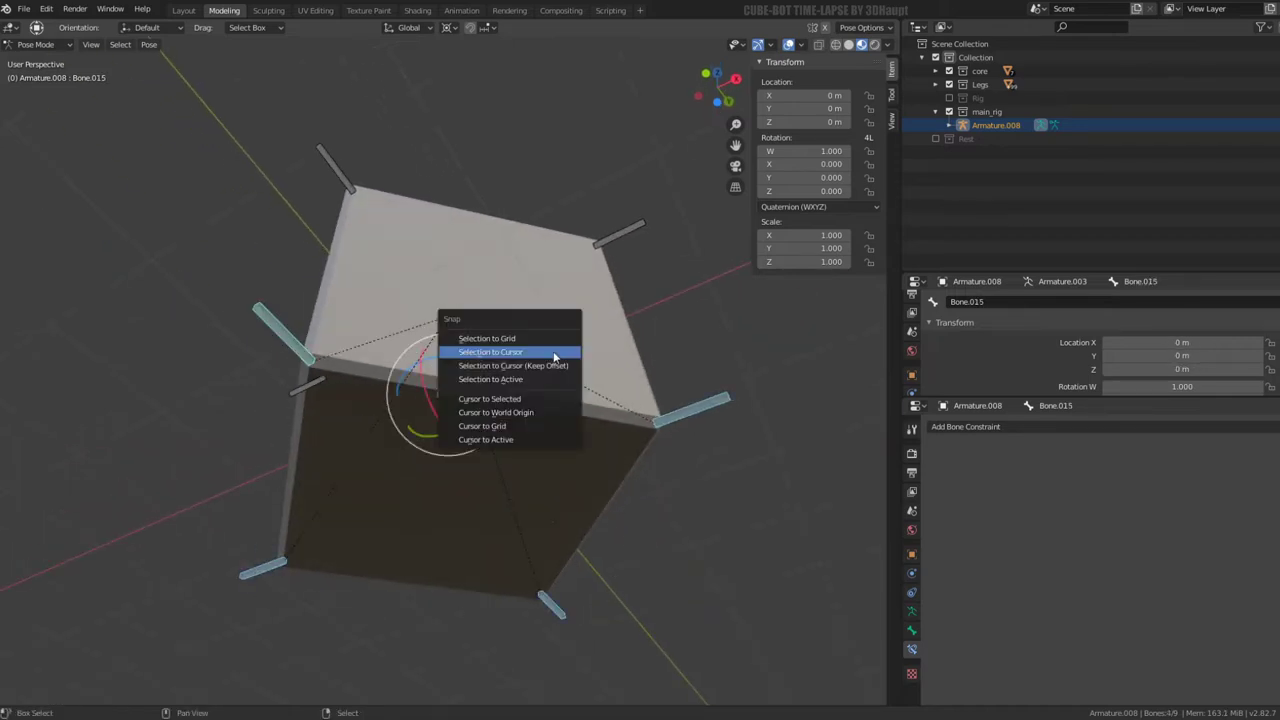
left_click(545, 397)
middle_click_drag(543, 393, 509, 406)
In Edit Mode, add a bone at the cursor and scale it into a flat plate (Z 0.415, then 0.550)
key("Tab")
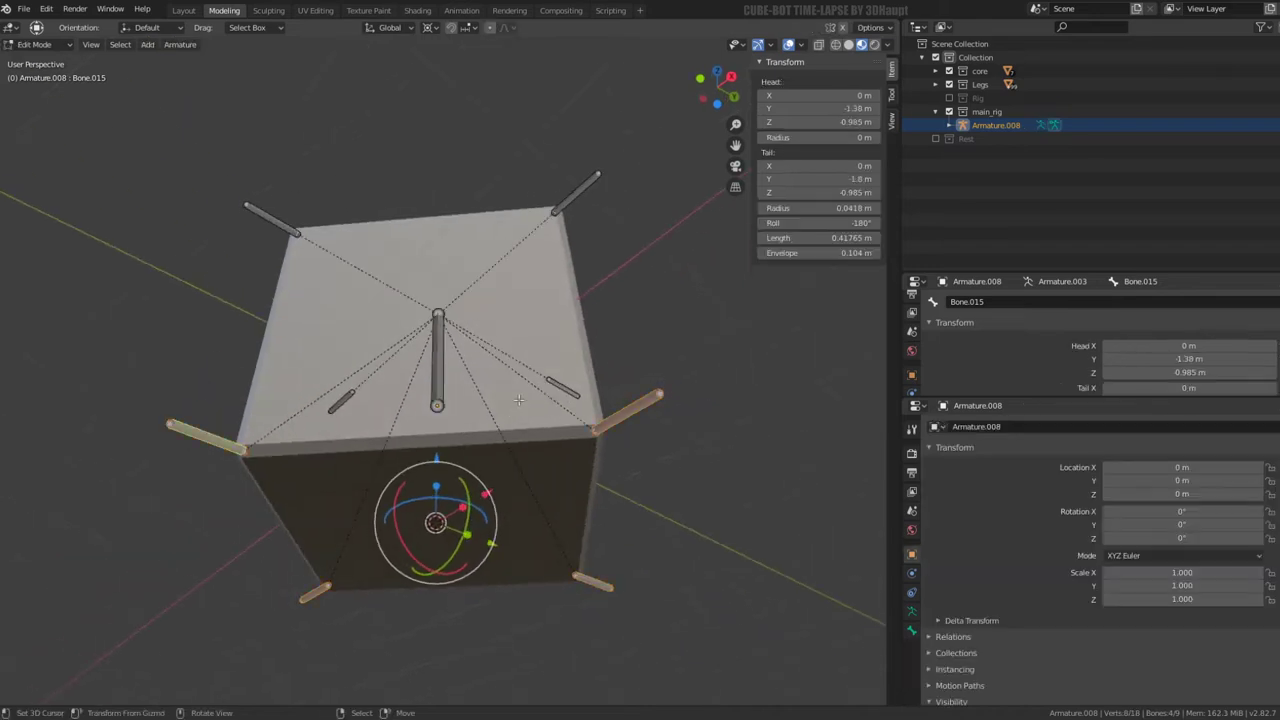
key("shift+a")
key("shift+s")
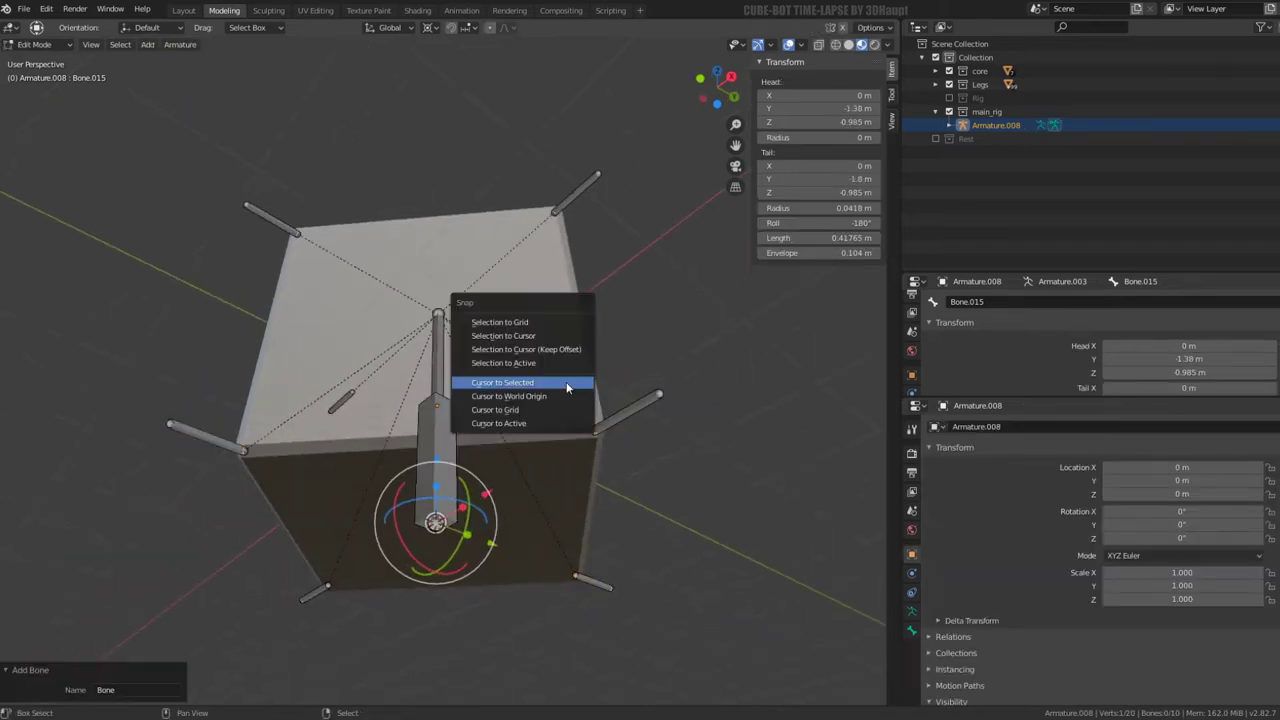
left_click(540, 349)
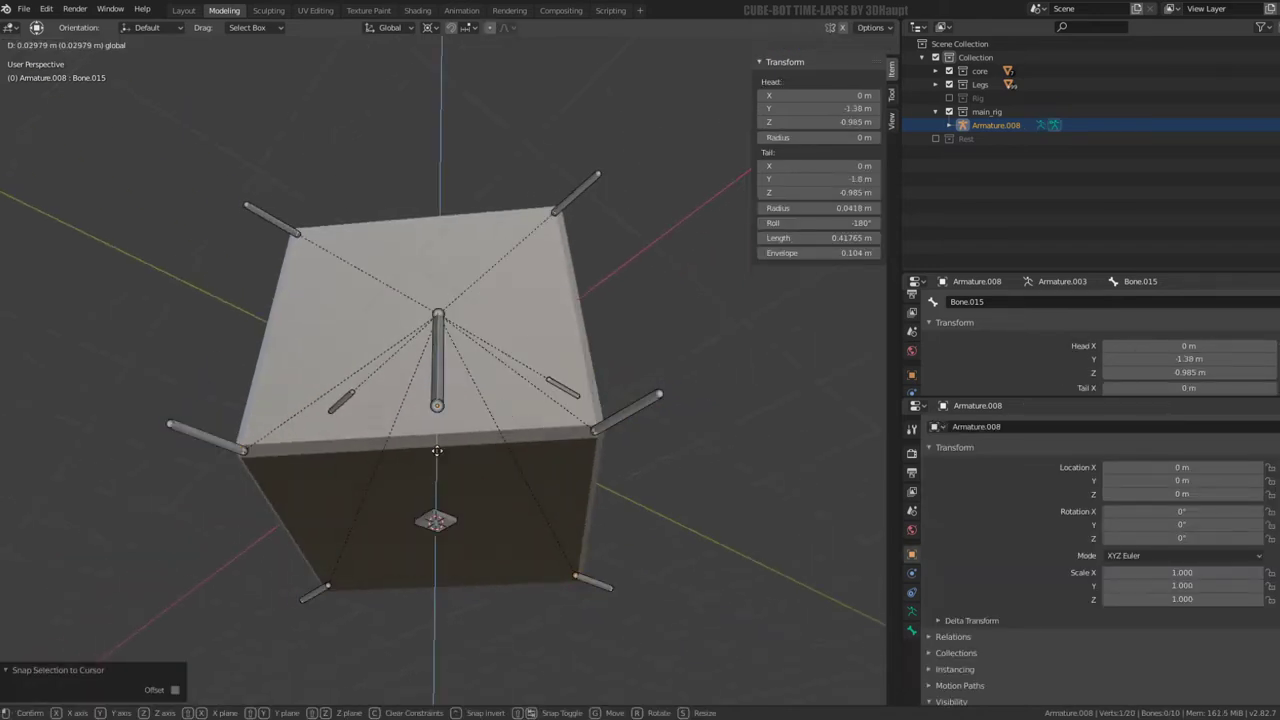
key("shift+a")
mouse_move(444, 455)
middle_mouse_down()
mouse_move(441, 480)
mouse_move(414, 490)
mouse_move(423, 500)
middle_mouse_up()
key("s")
left_click(825, 418)
key("s")
key("z")
left_click(414, 490)
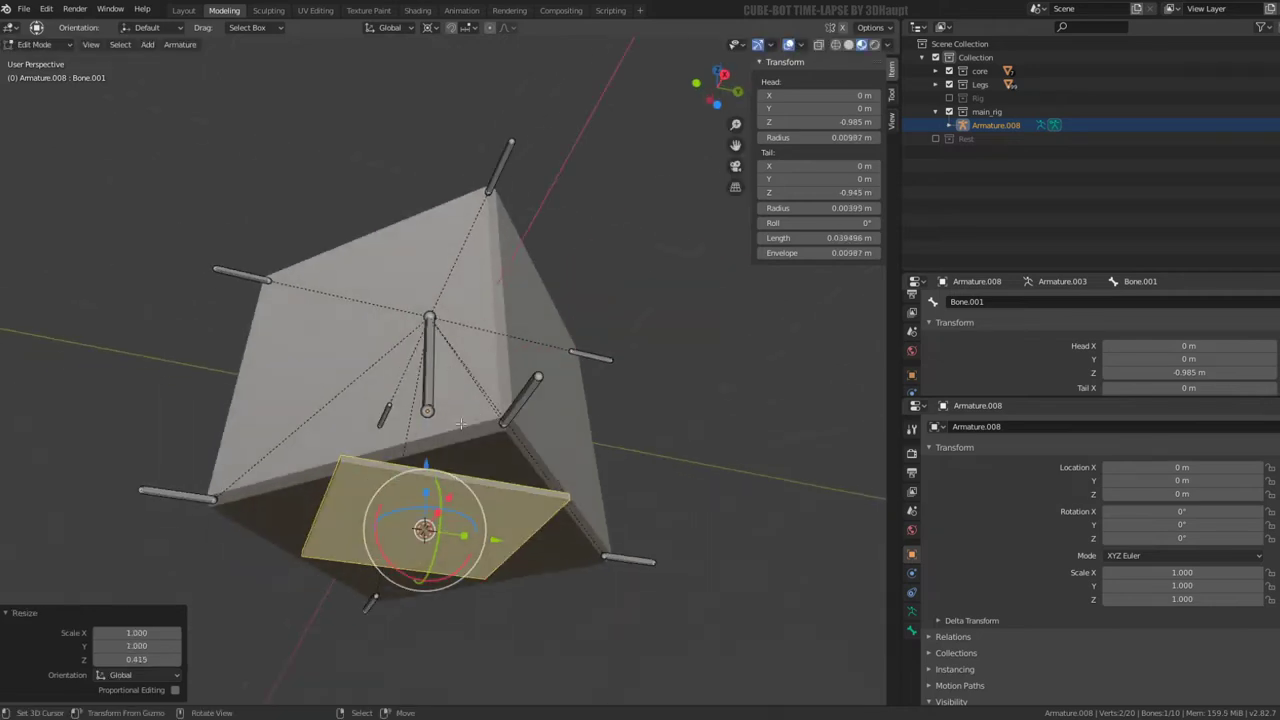
key("s")
left_click(500, 427)
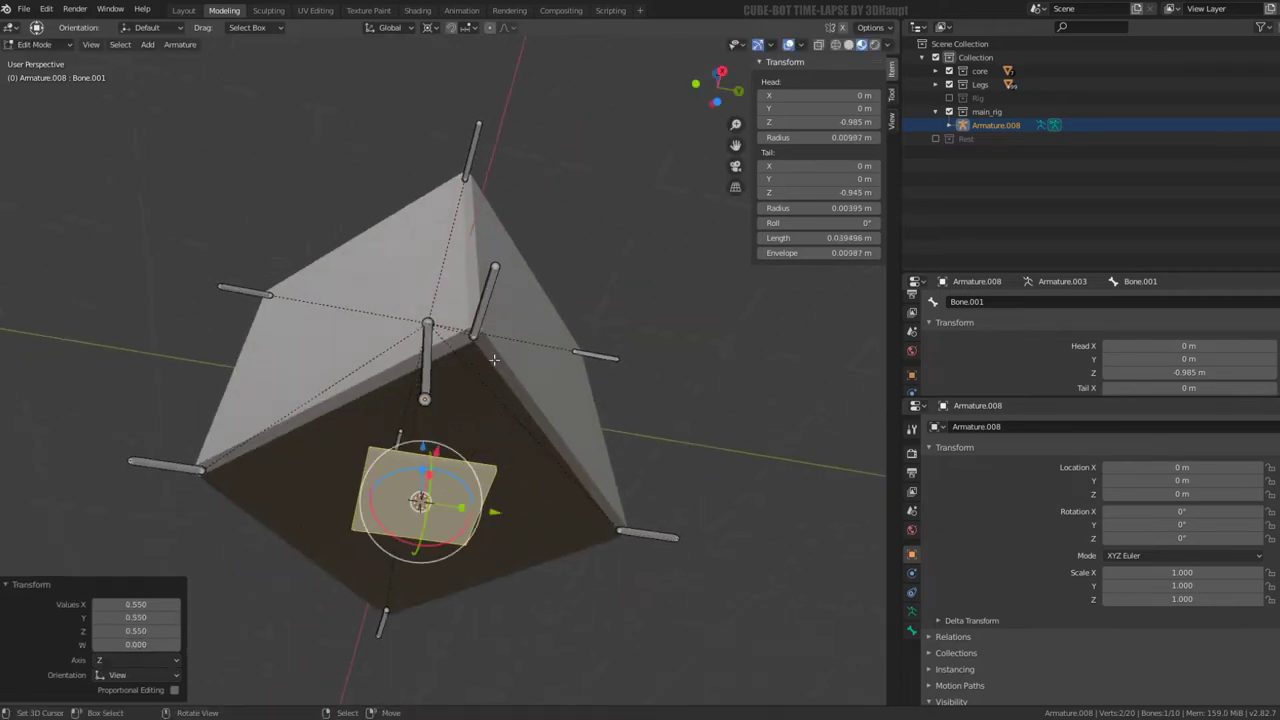
Parent the corner bones and central upright bone to the plate with Keep Offset, then return to Pose Mode
left_click(490, 302)
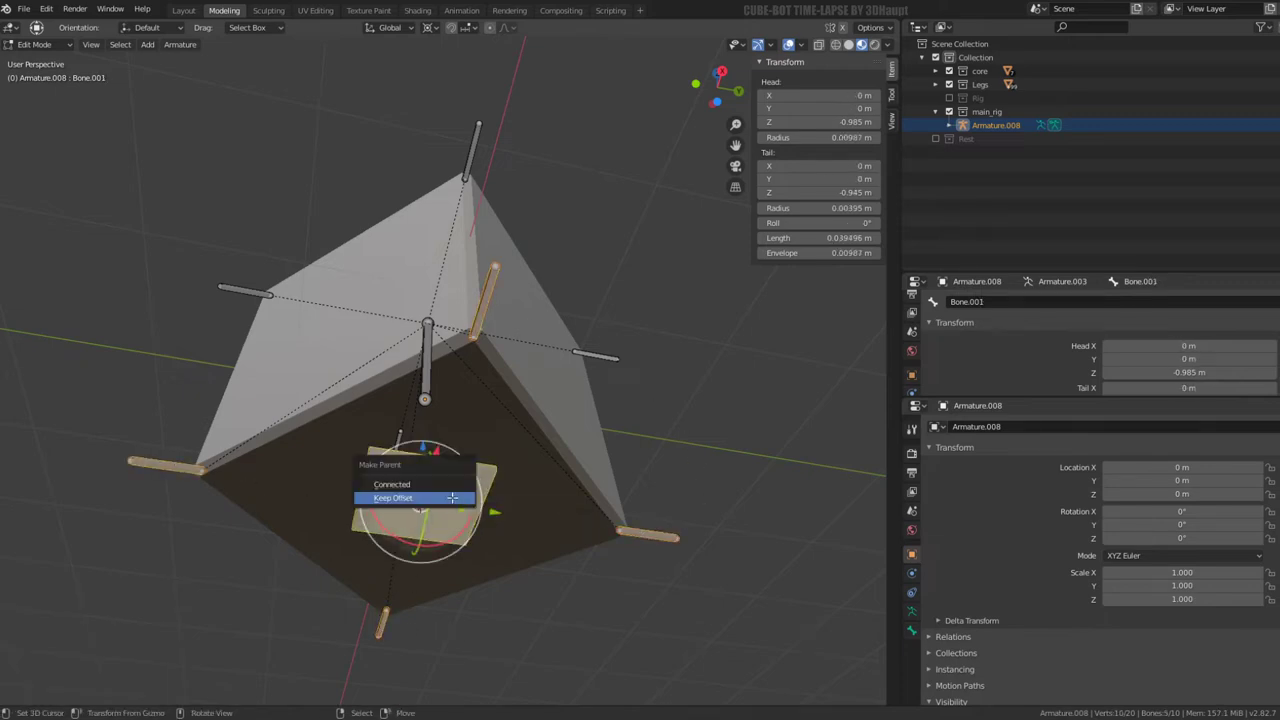
left_click(452, 497)
left_click(452, 479)
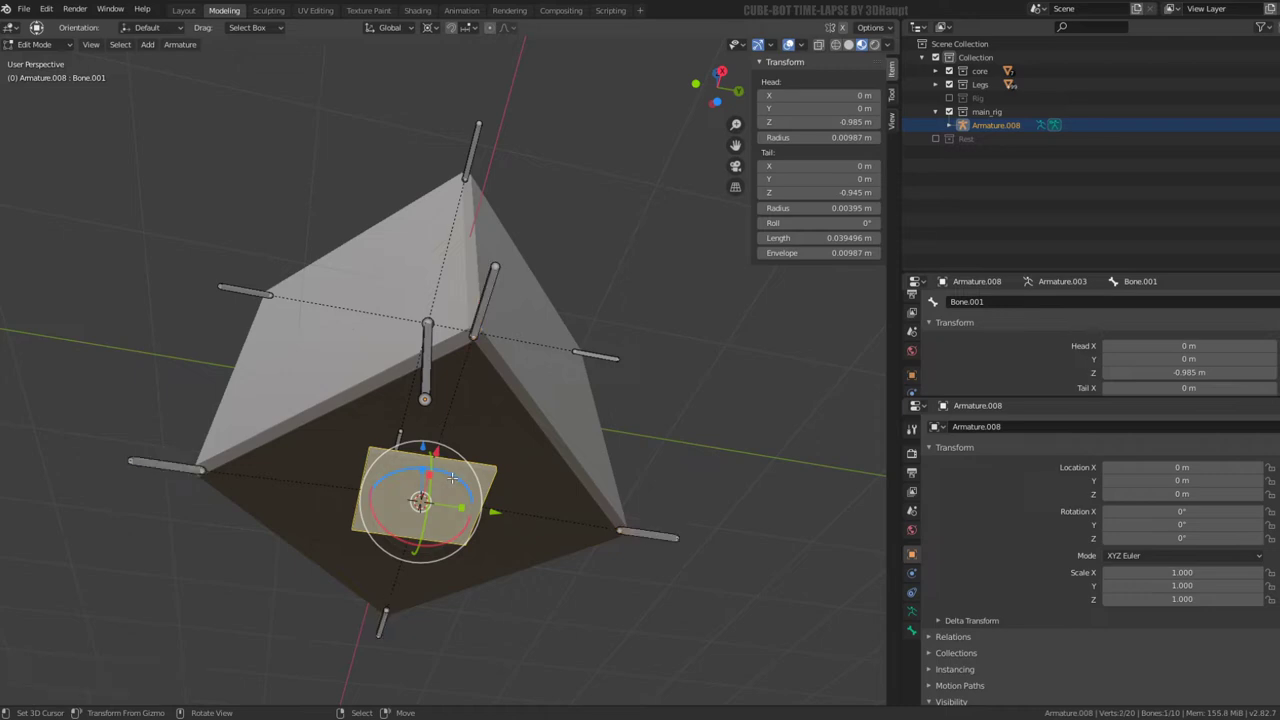
left_click(422, 343)
mouse_move(422, 343)
middle_mouse_down()
mouse_move(476, 372)
mouse_move(449, 359)
middle_mouse_up()
key("ctrl+Tab")
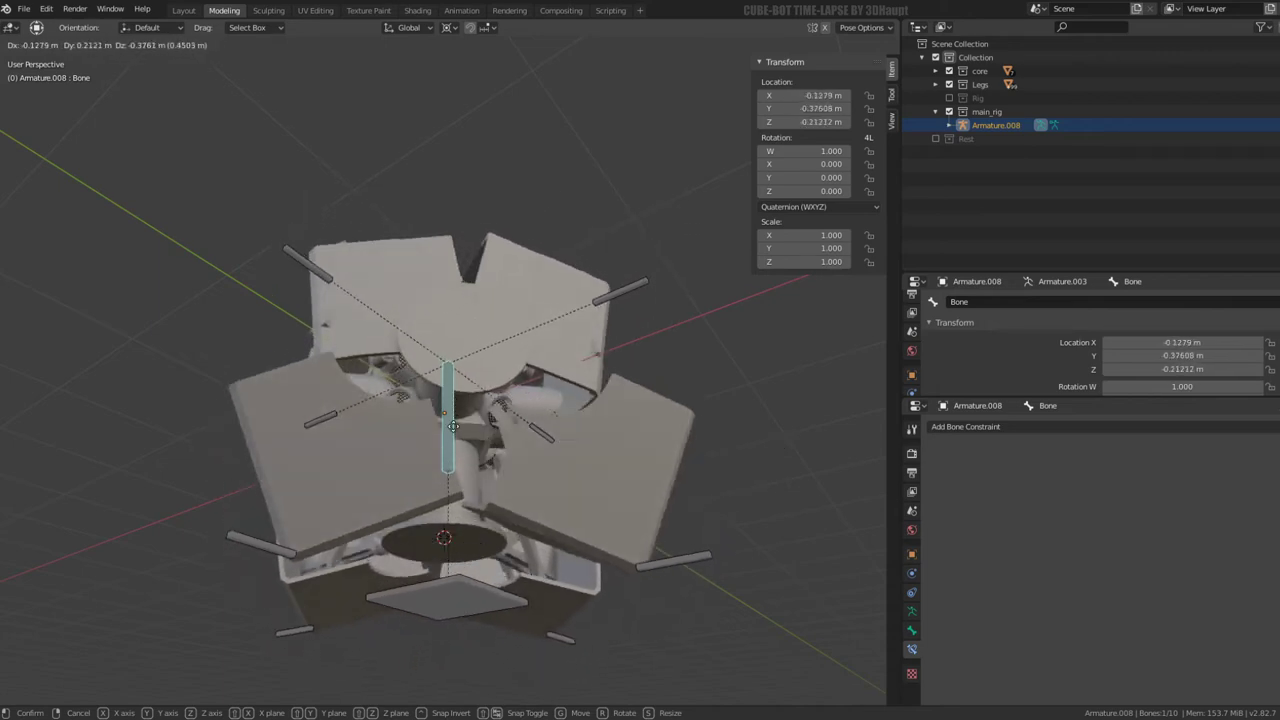
Test the rig by lowering and then raising the plate bone Bone.001 along Z
key("Escape")
left_click(446, 510)
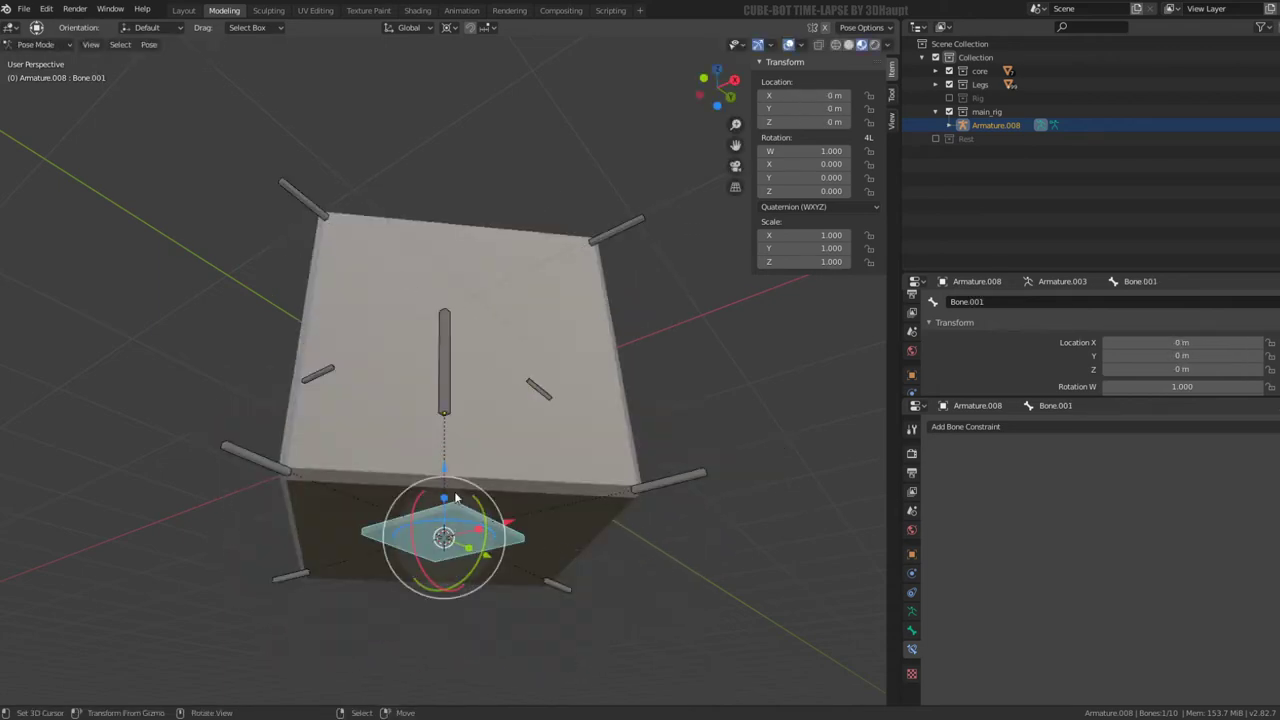
key("g")
key("z")
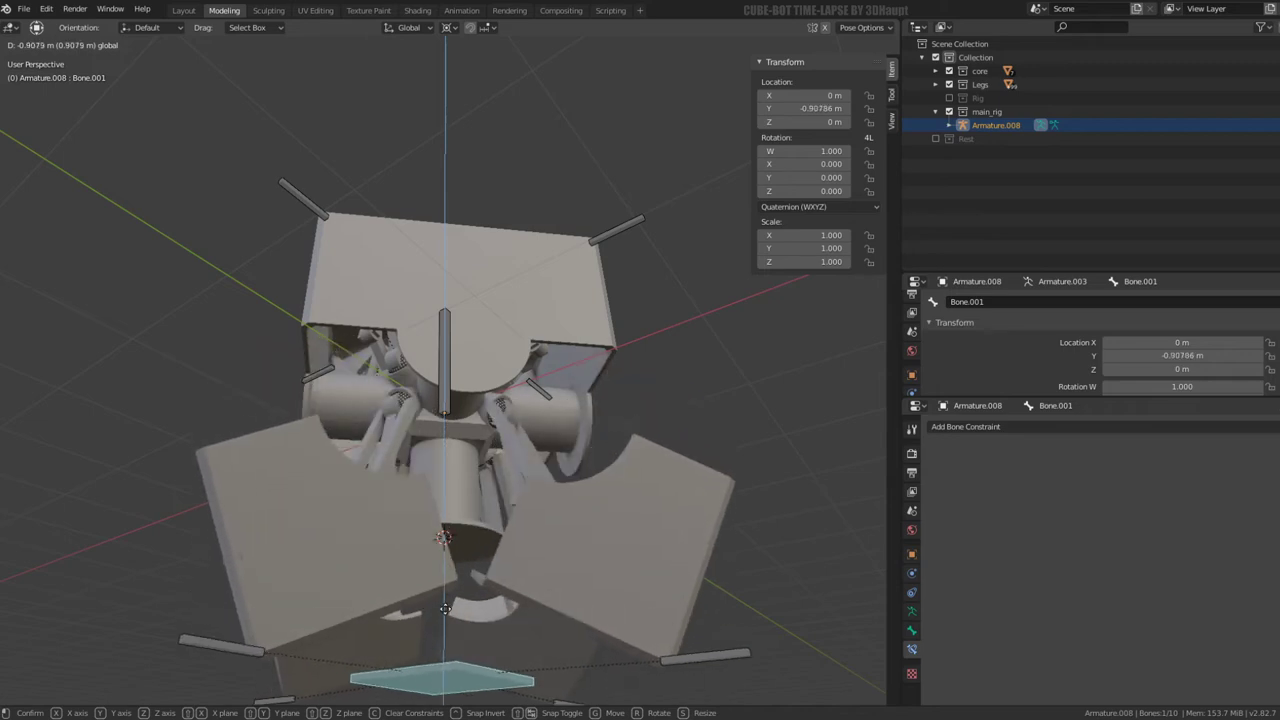
left_click(445, 595)
scroll(440, 580, "down", 3)
middle_click_drag(440, 580, 428, 564)
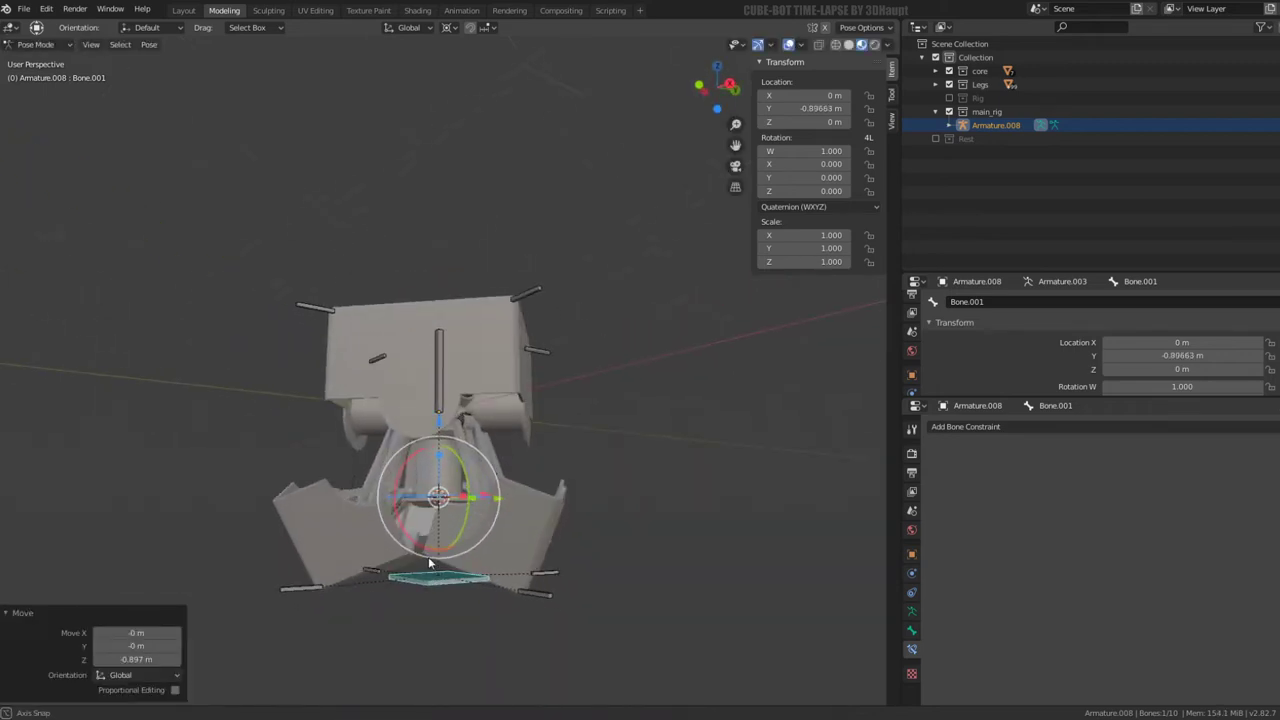
key("g")
key("z")
left_click(438, 460)
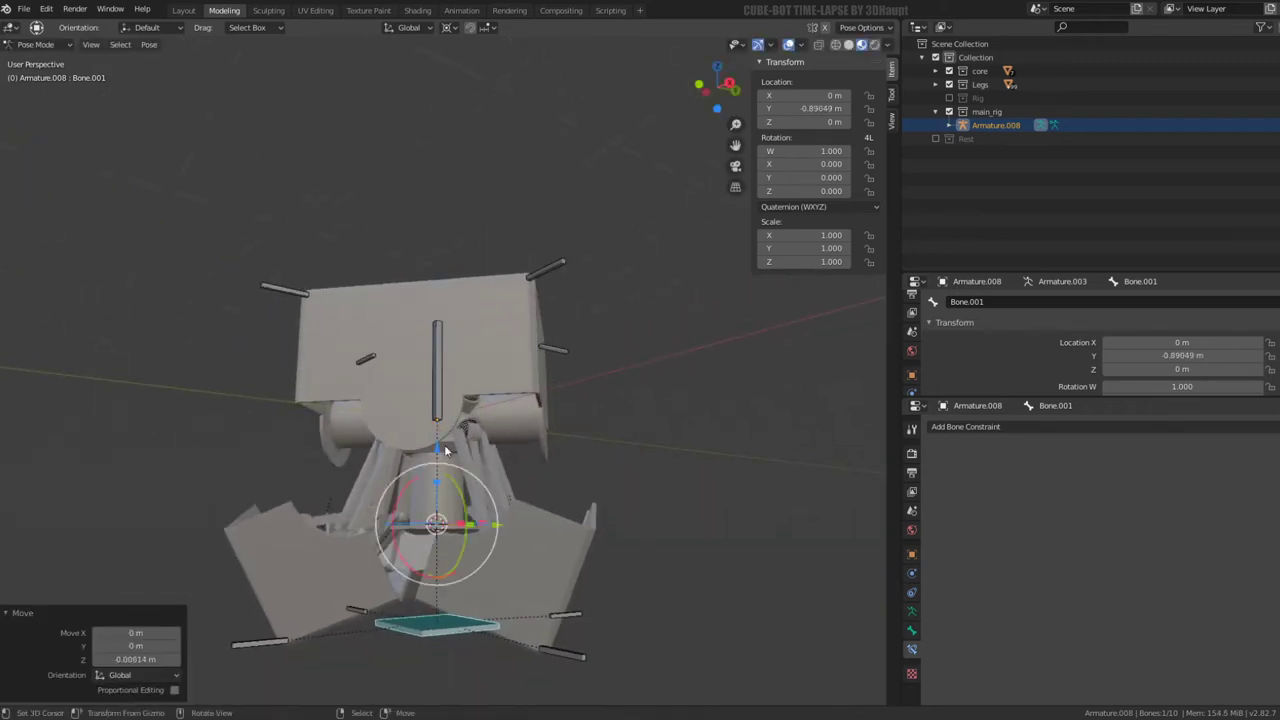
middle_click_drag(444, 444, 329, 429)
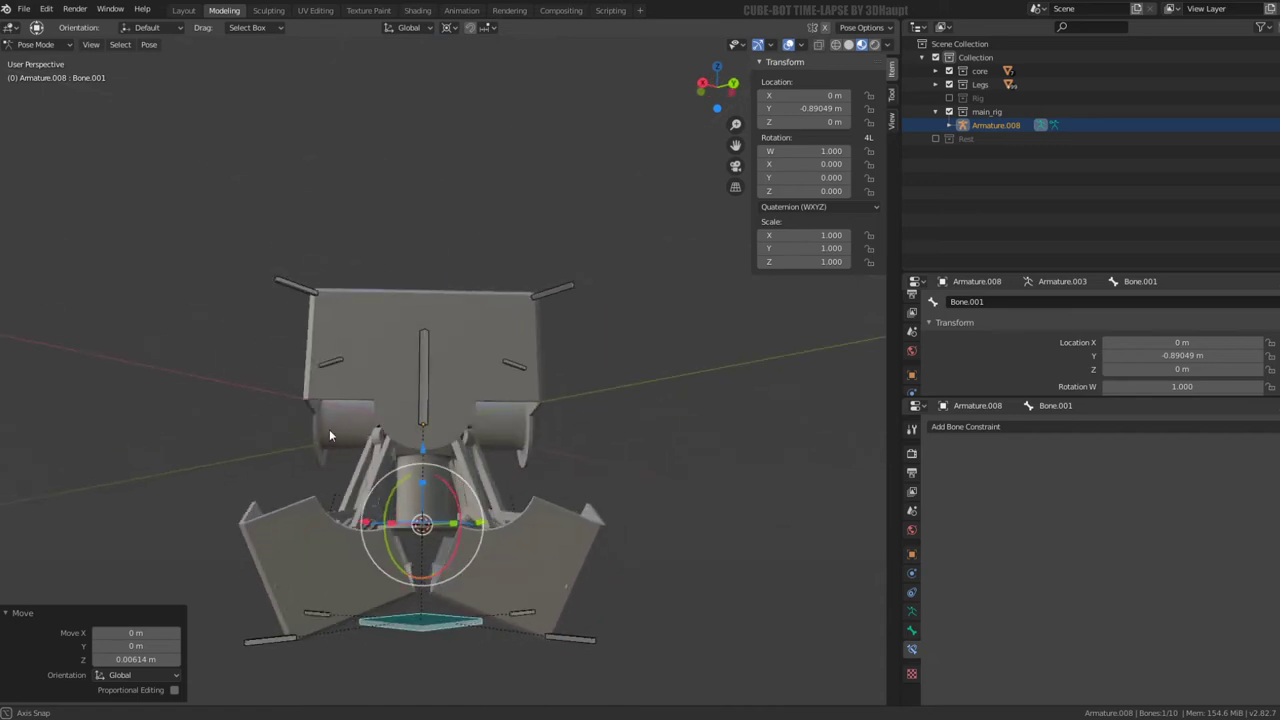
Test-move the bottom-left corner bone Bone.018, cancelling back to its rest pose
left_click(298, 642)
key("g")
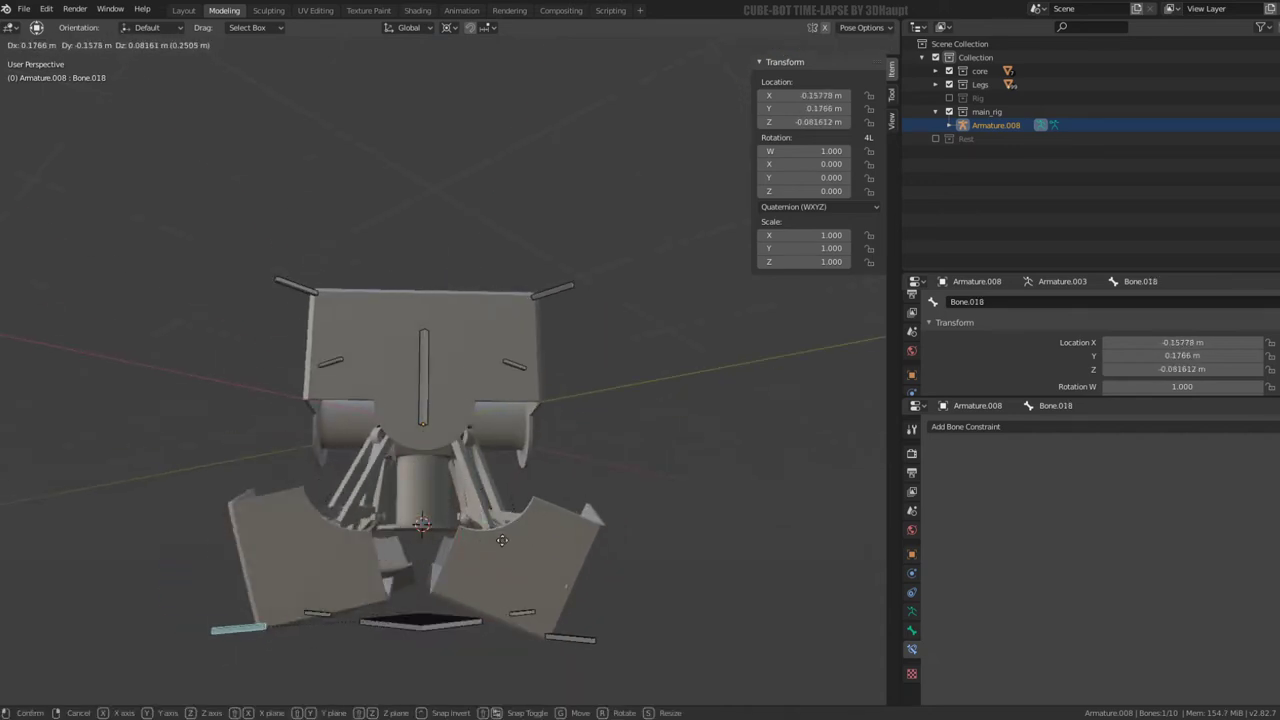
right_click(502, 567)
key("g")
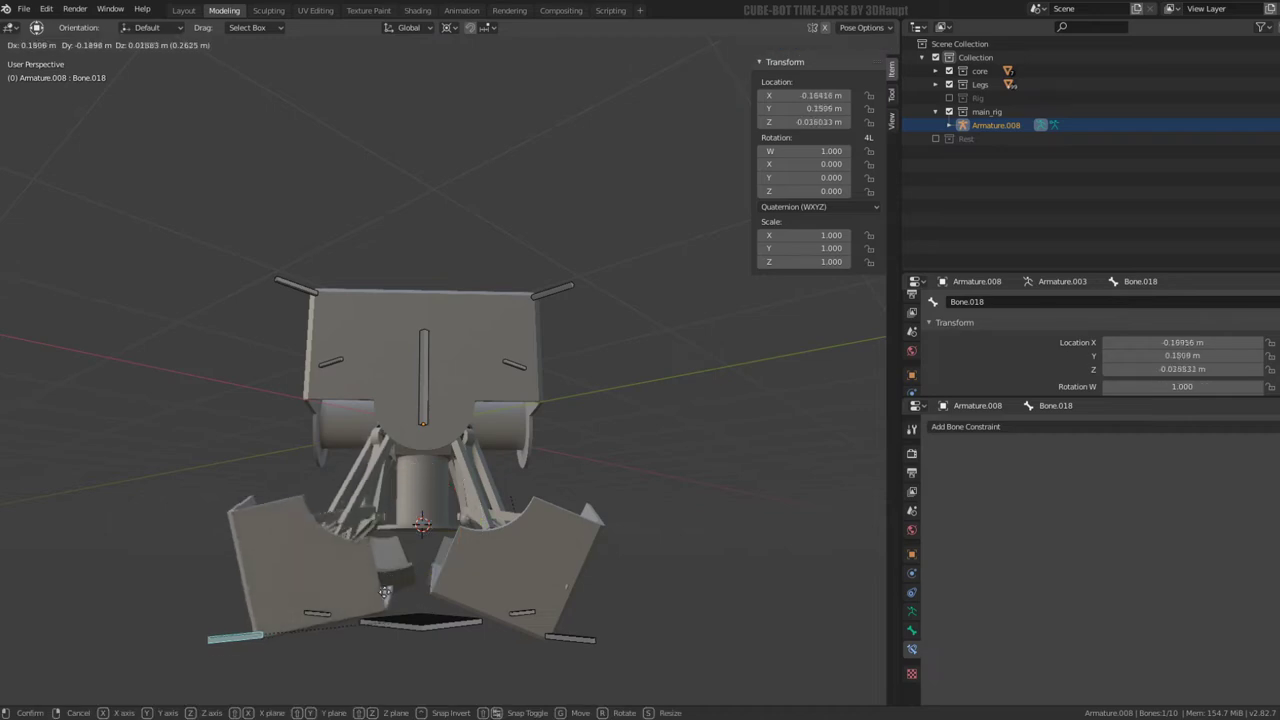
right_click(407, 550)
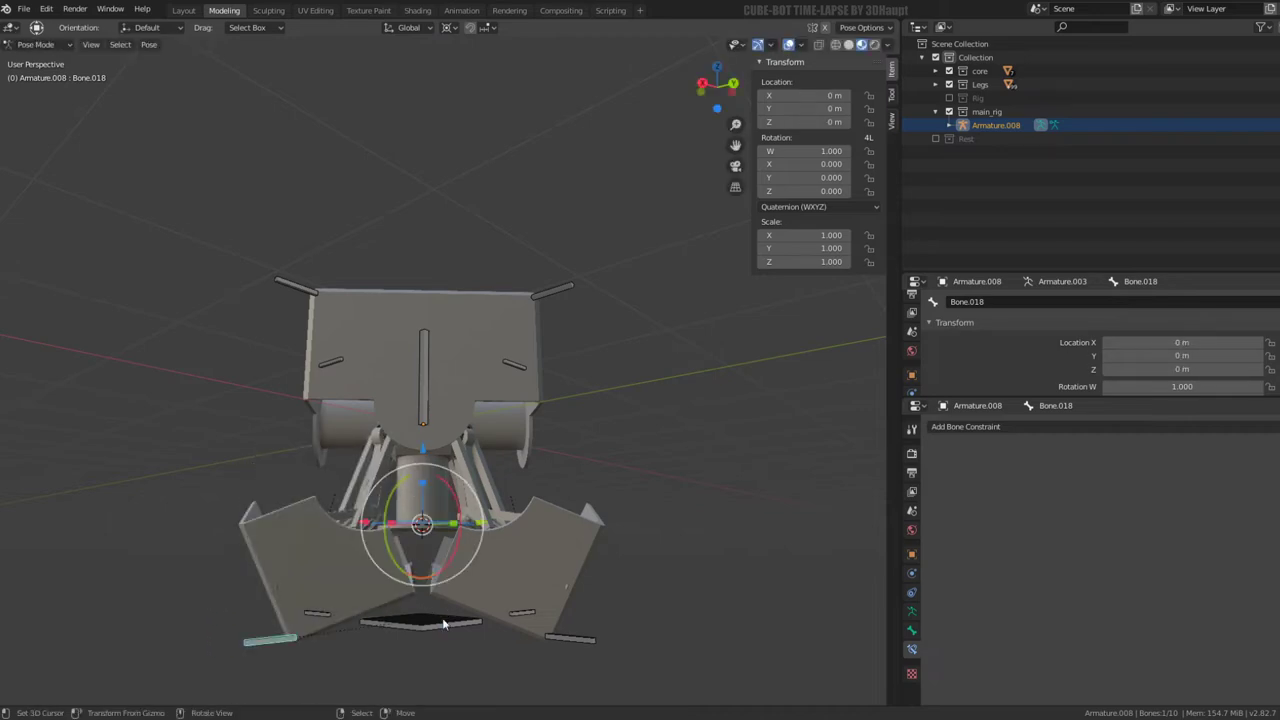
left_click_drag(422, 459, 470, 420)
mouse_move(470, 420)
middle_mouse_down()
mouse_move(492, 443)
mouse_move(683, 429)
mouse_move(614, 471)
mouse_move(542, 456)
middle_mouse_up()
Test-move a leg bone, then cancel so it returns to rest
left_click(560, 646)
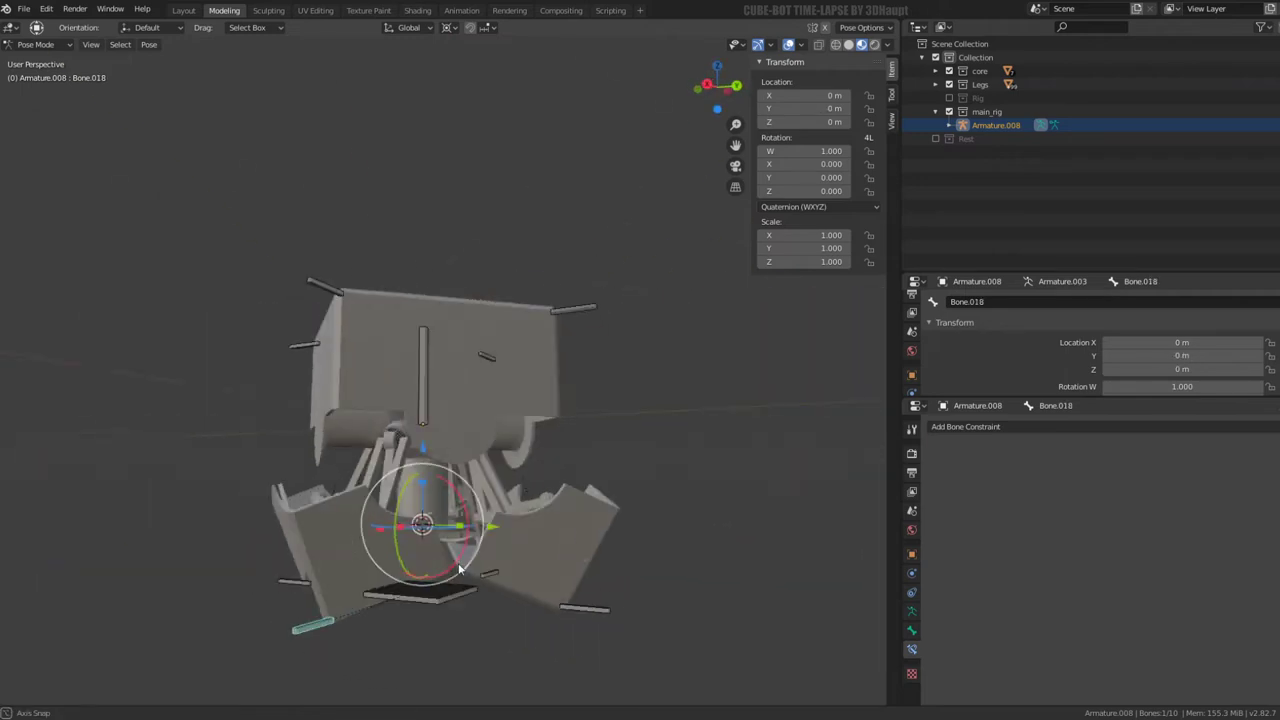
key("g")
middle_click_drag(393, 531, 409, 470)
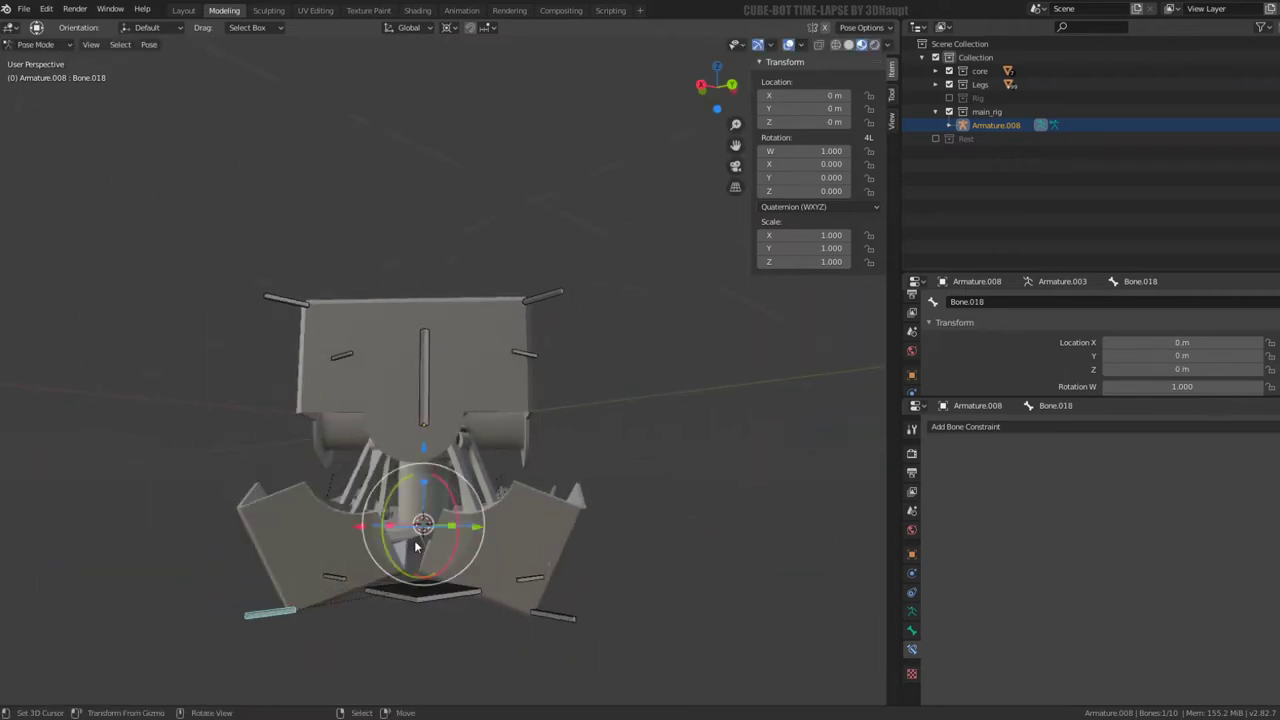
scroll(409, 414, "up", 3)
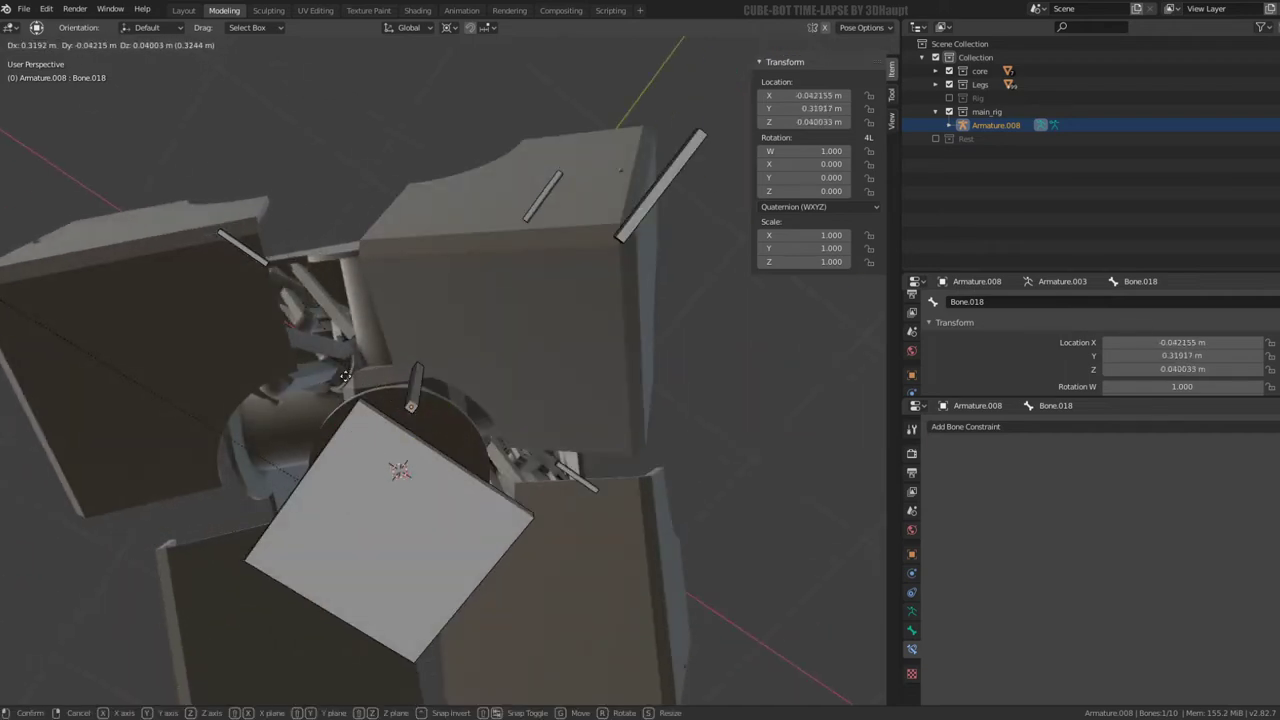
key("Escape")
mouse_move(343, 435)
middle_mouse_down()
mouse_move(460, 437)
mouse_move(513, 381)
mouse_move(429, 416)
middle_mouse_up()
scroll(429, 416, "down", 2)
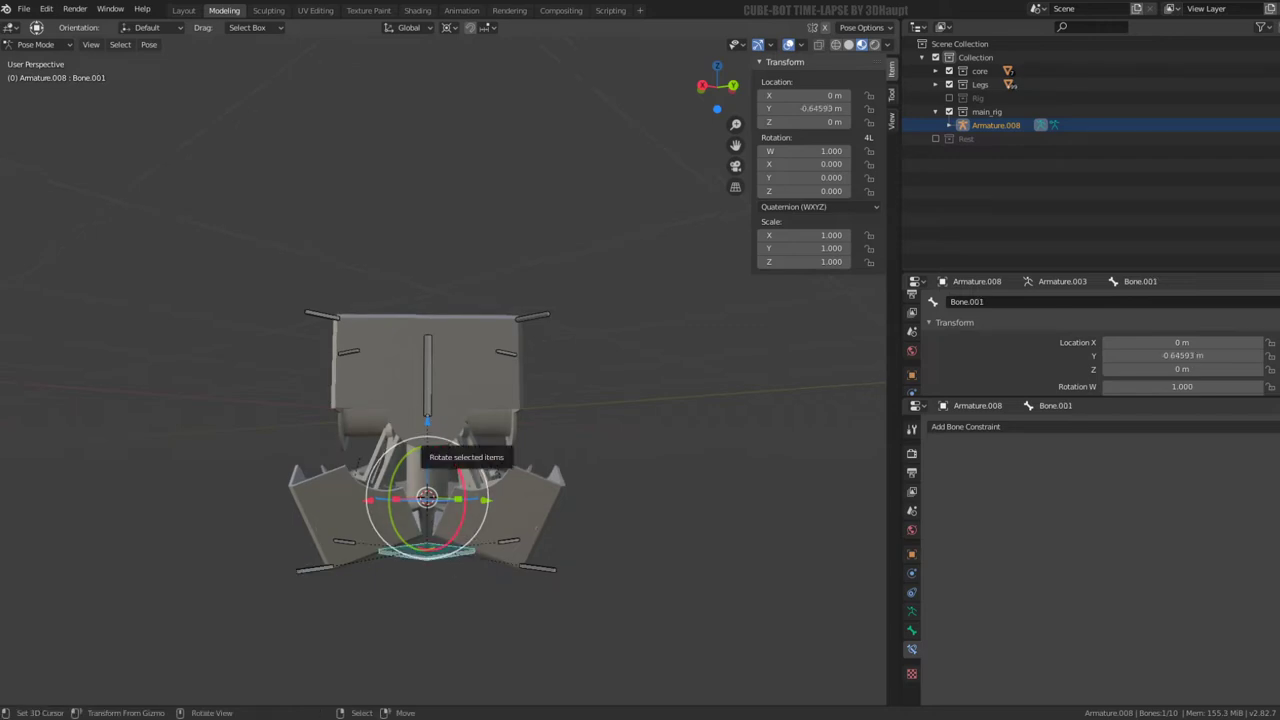
Select all bones, try a rotation, and clear the pose with Alt+G so the robot folds back
key("a")
middle_click_drag(429, 416, 524, 366)
scroll(524, 366, "up", 3)
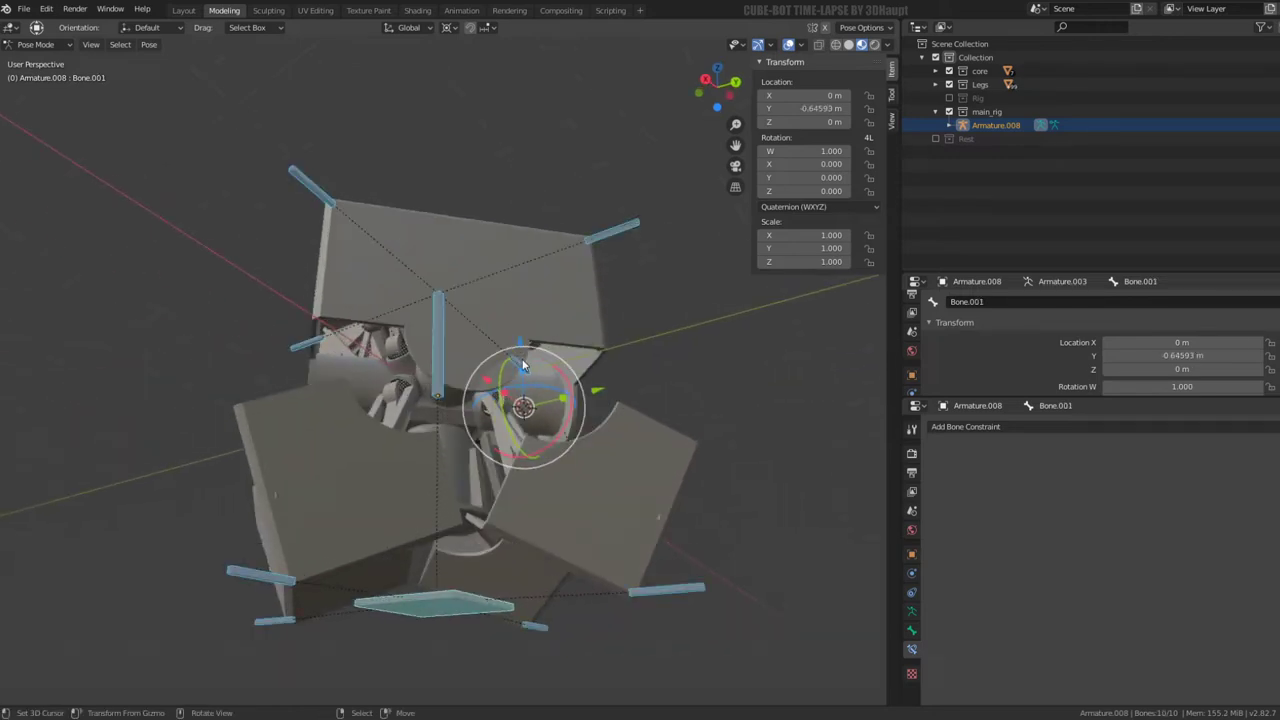
key("r")
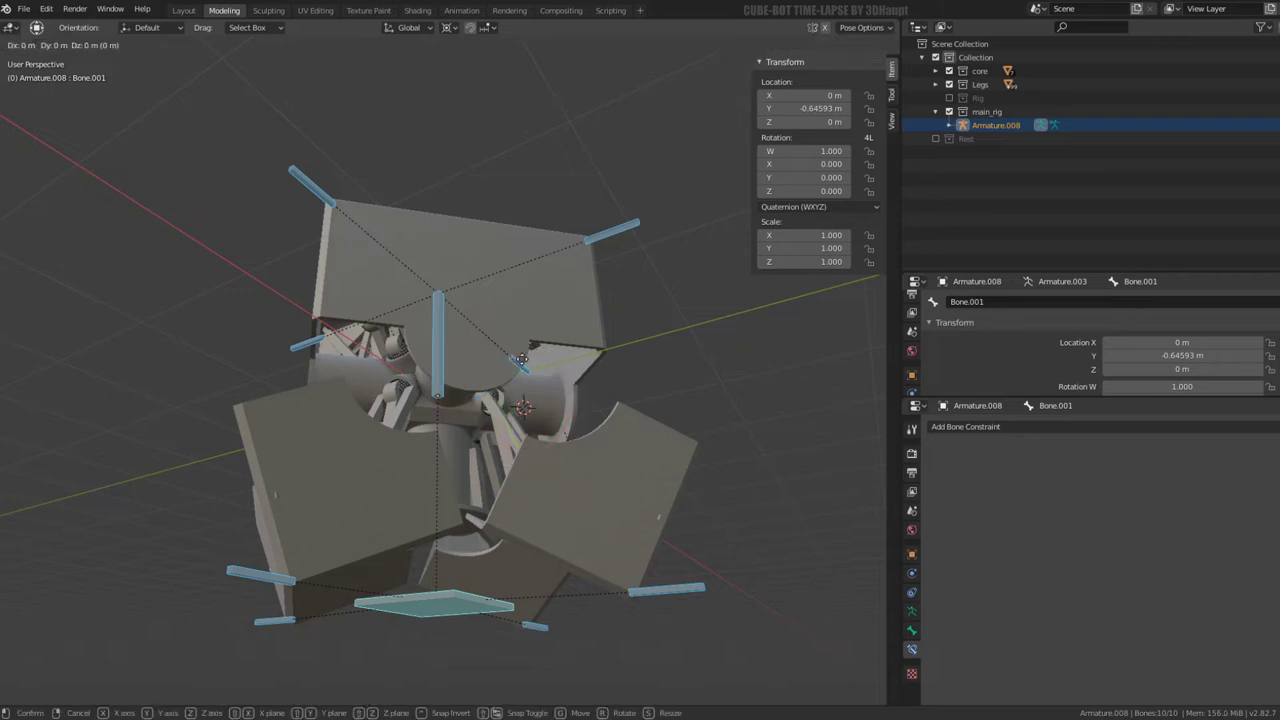
key("Escape")
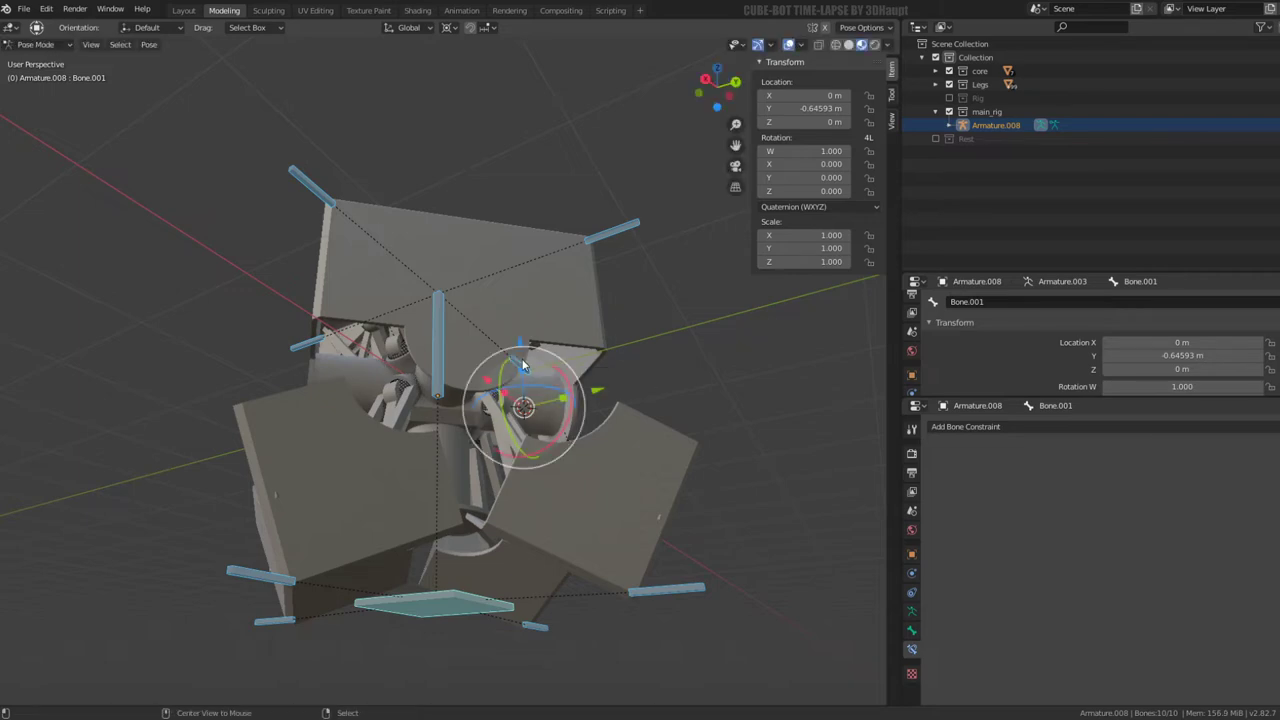
key("alt+g")
From the front view, test-move the central main bone along Z, cancel, and enter Edit Mode
key("KP_1")
left_click(440, 346)
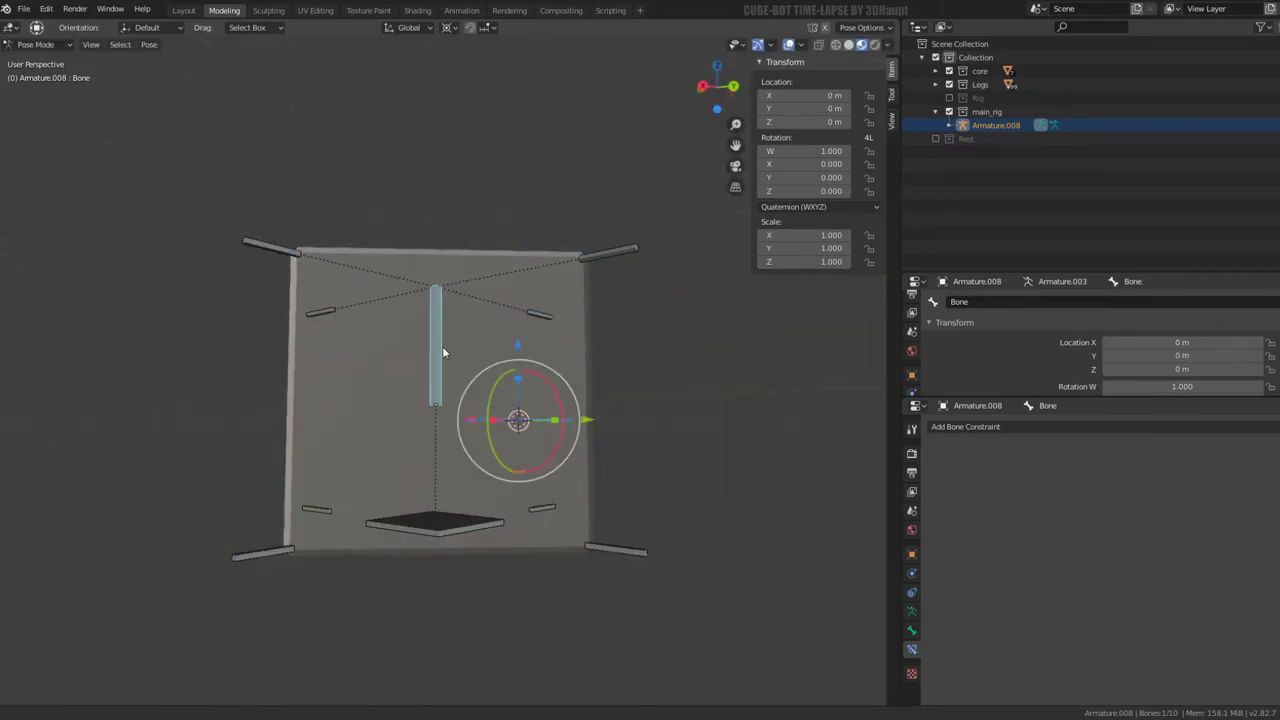
middle_click_drag(442, 346, 519, 367)
key("g")
key("z")
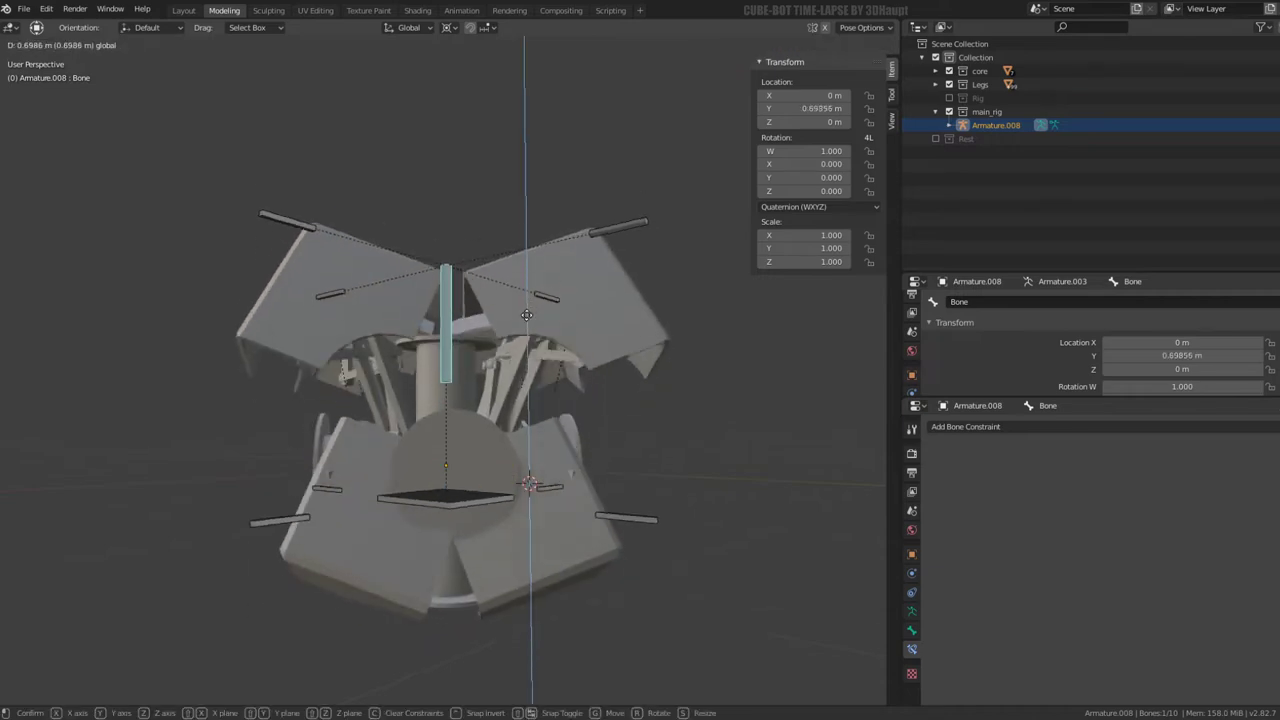
key("Escape")
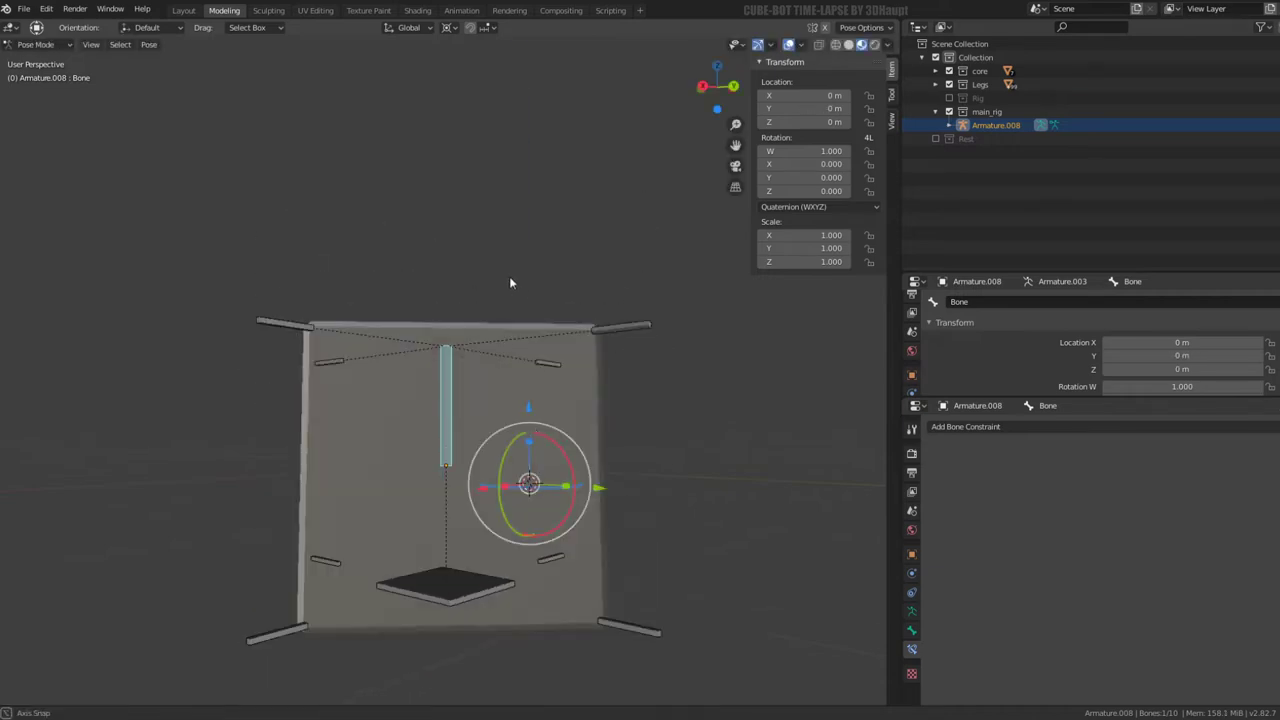
mouse_move(511, 283)
middle_mouse_down()
mouse_move(520, 303)
mouse_move(466, 397)
middle_mouse_up()
key("Tab")
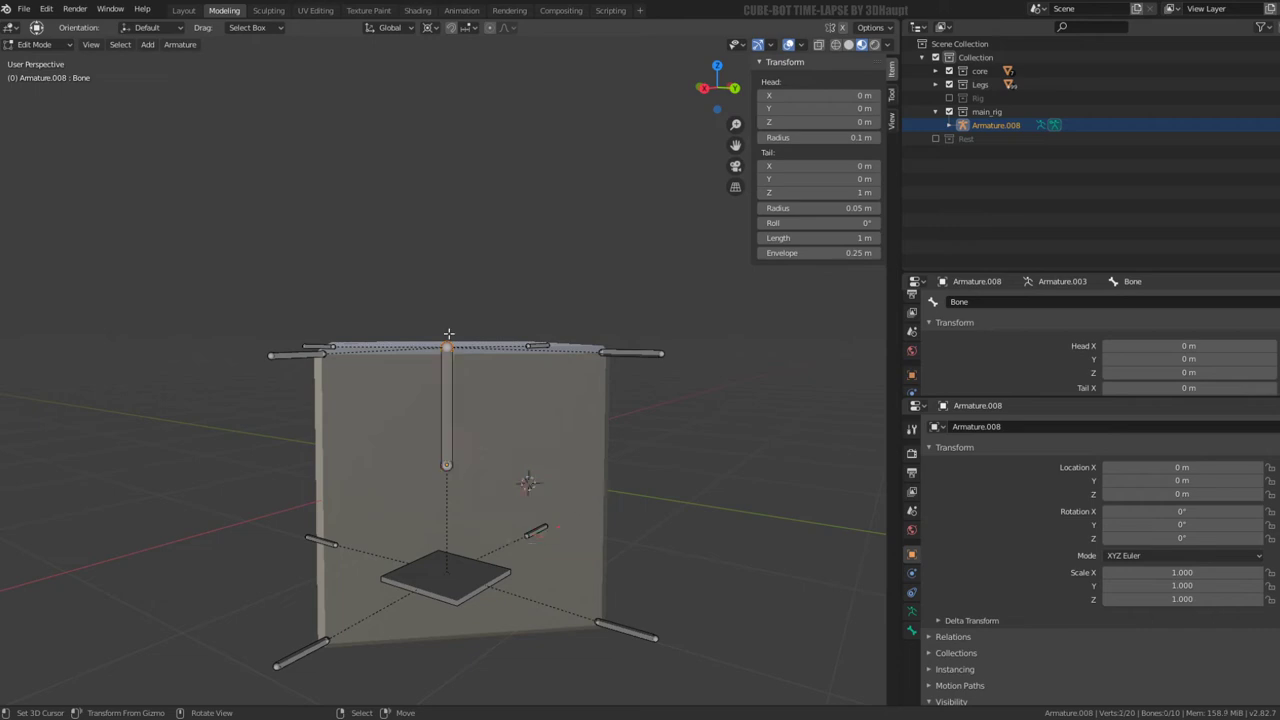
Pull the main bone's tail down along Z and scale the bone smaller
left_click_drag(529, 404, 528, 407)
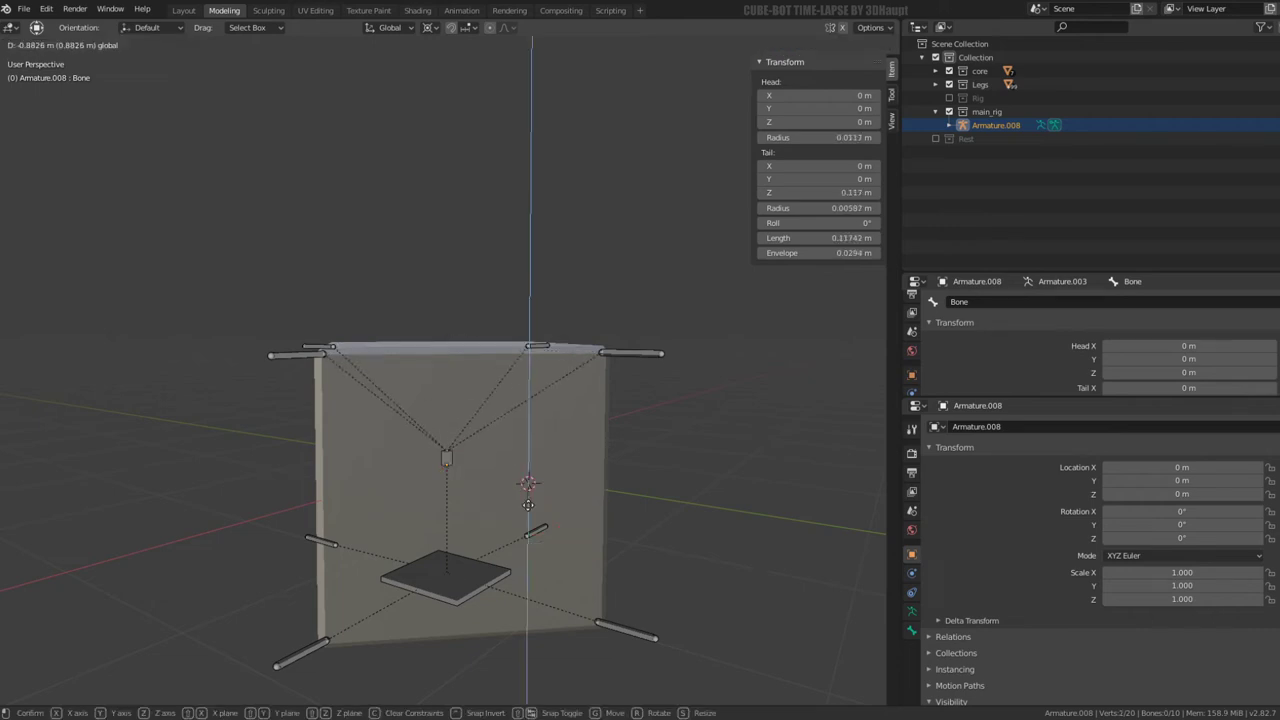
left_click_drag(528, 508, 523, 505)
key("ctrl+alt+s")
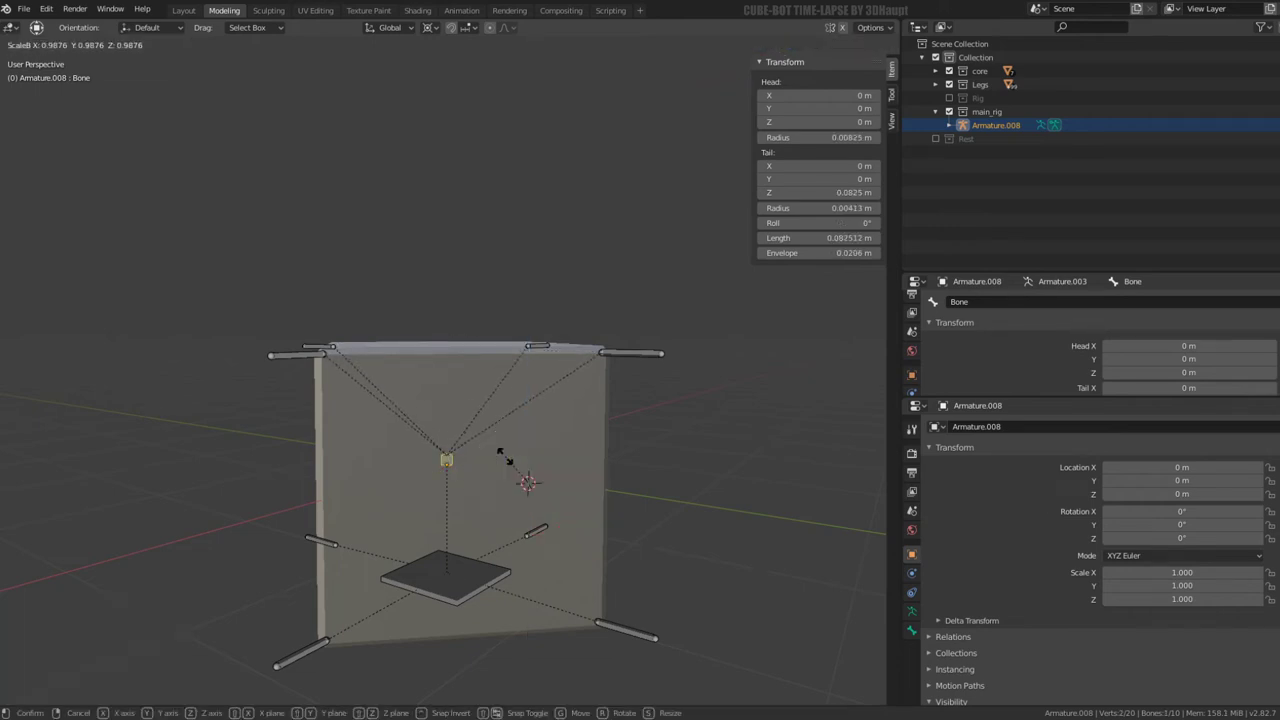
left_click(705, 456)
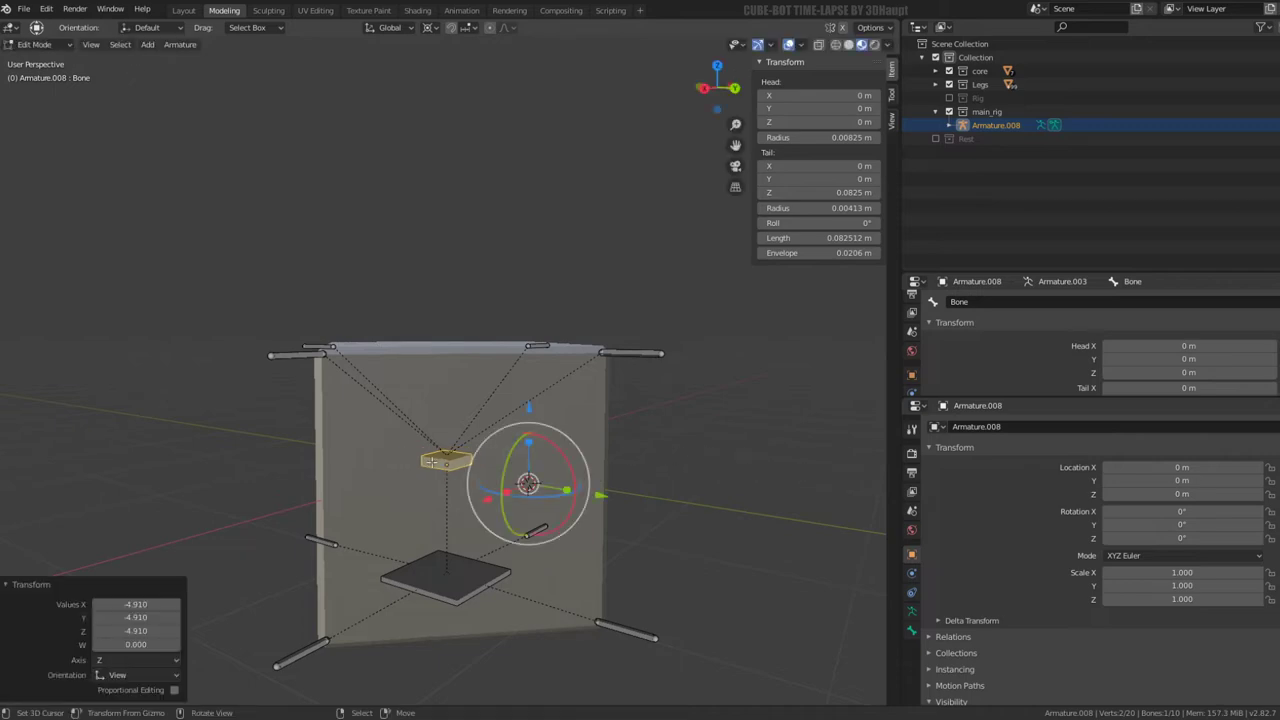
Lower the main bone's tail to Z 0.049 m, leaving a bone about 0.049 m long
left_click(453, 452)
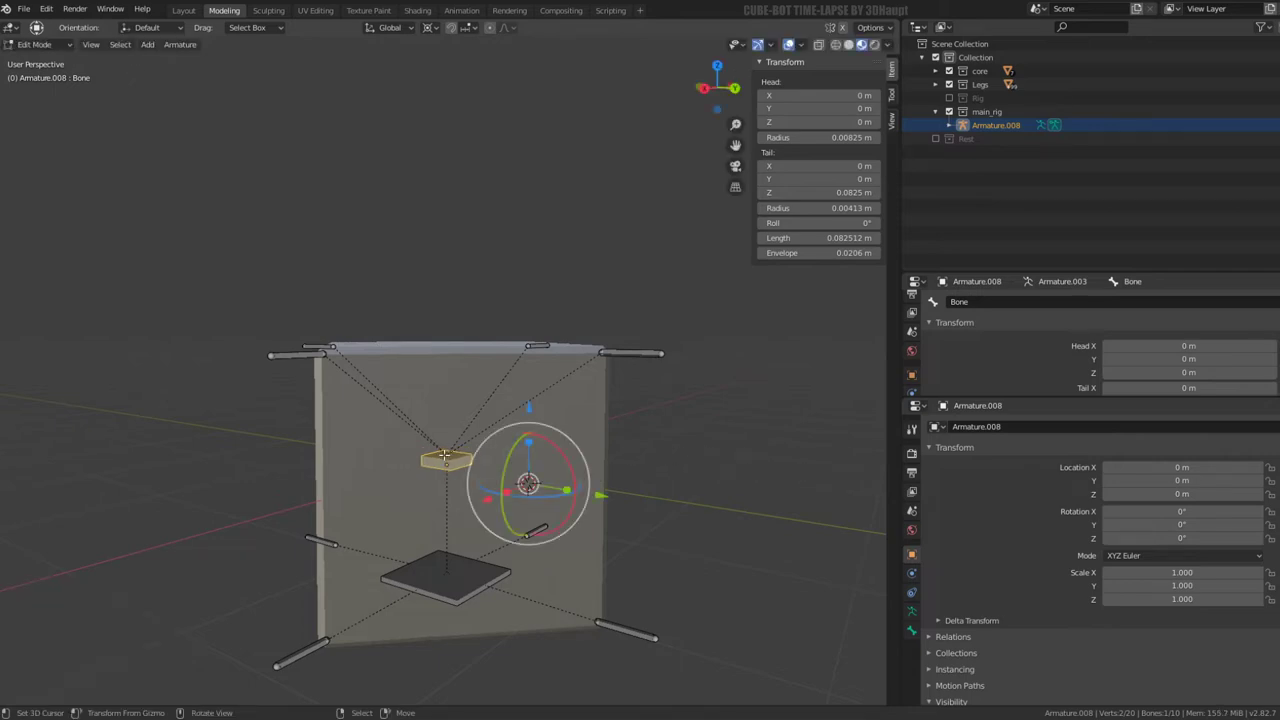
scroll(450, 458, "up", 4)
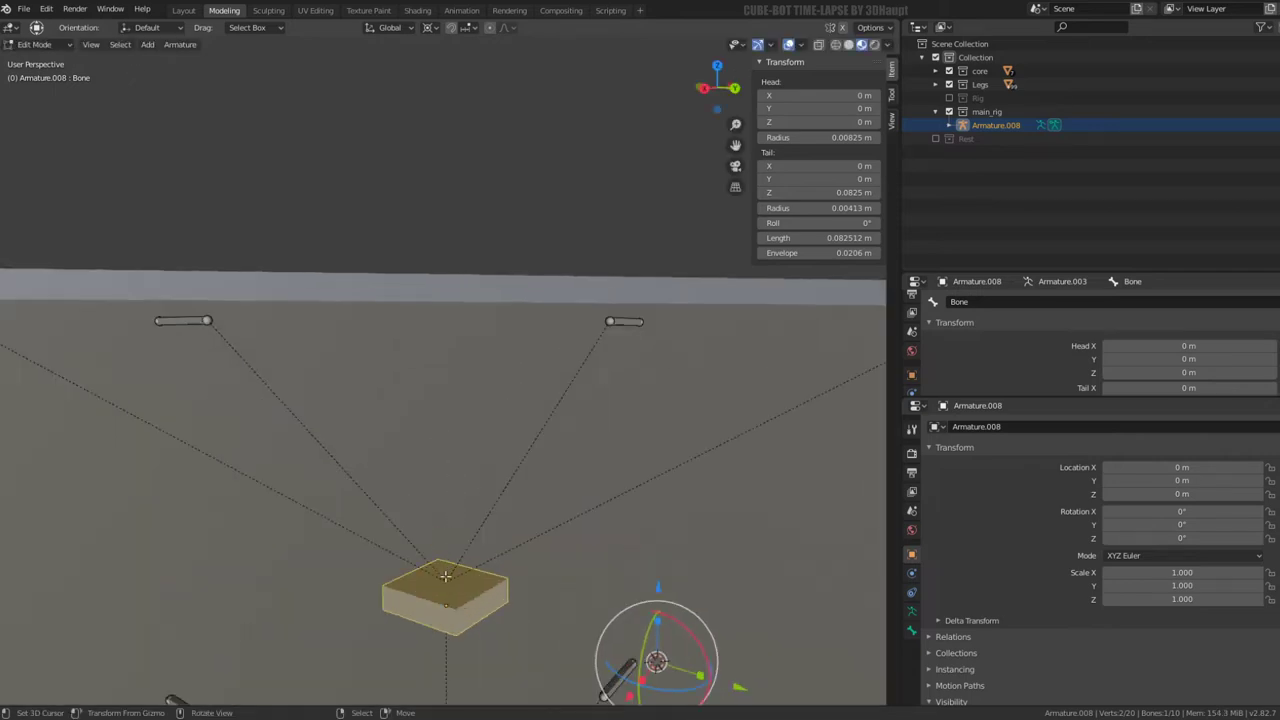
left_click(448, 577, "shift")
scroll(627, 530, "down", 3)
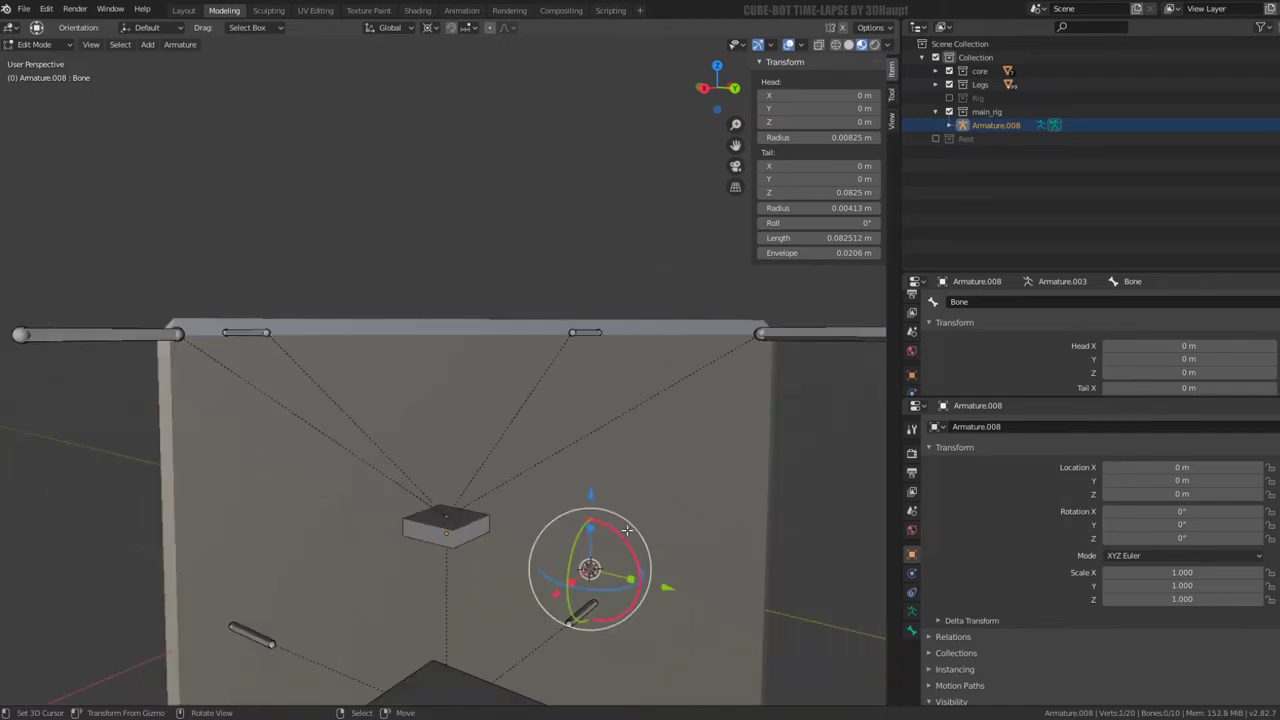
left_click_drag(597, 489, 596, 505)
middle_click_drag(596, 505, 568, 410)
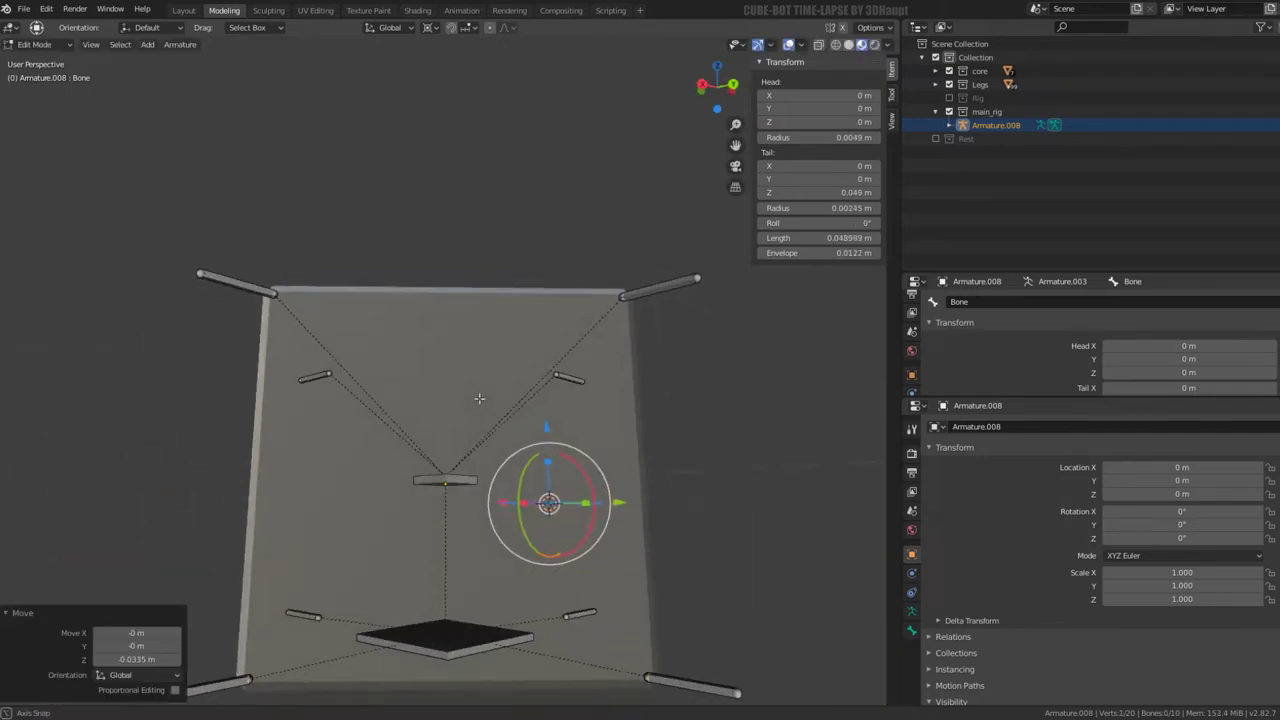
left_click(669, 381)
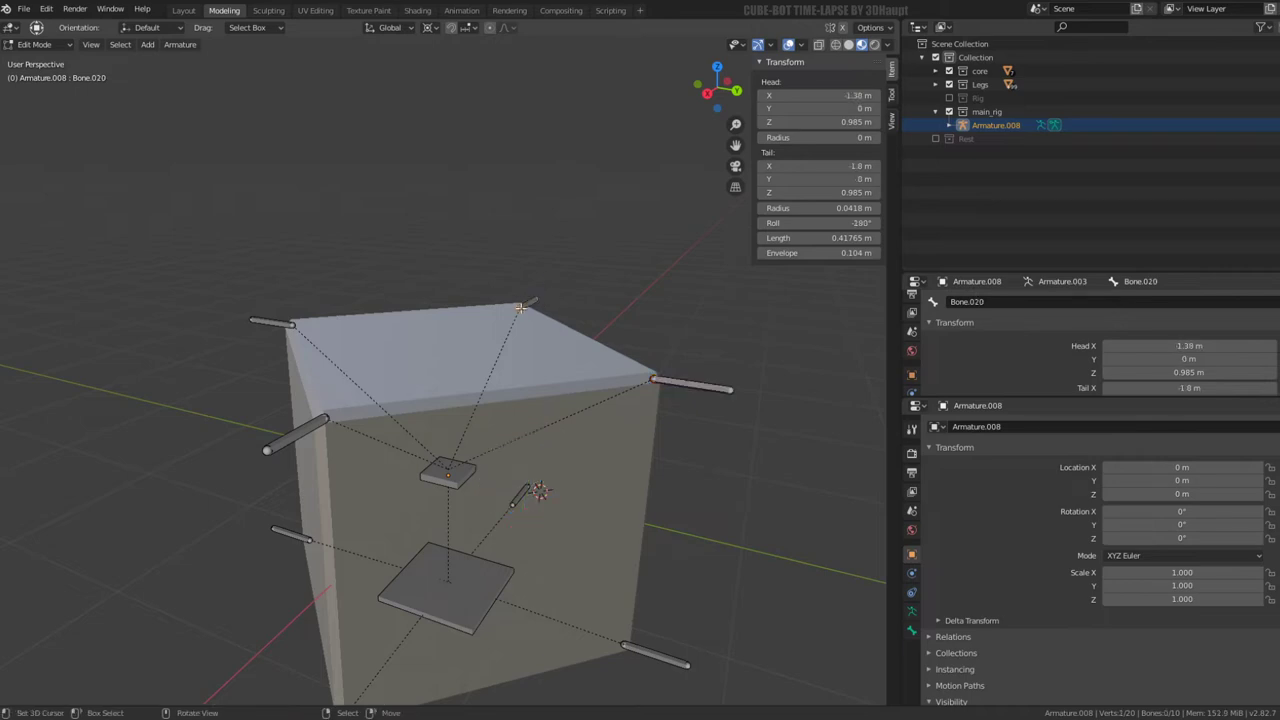
middle_click_drag(363, 298, 334, 305)
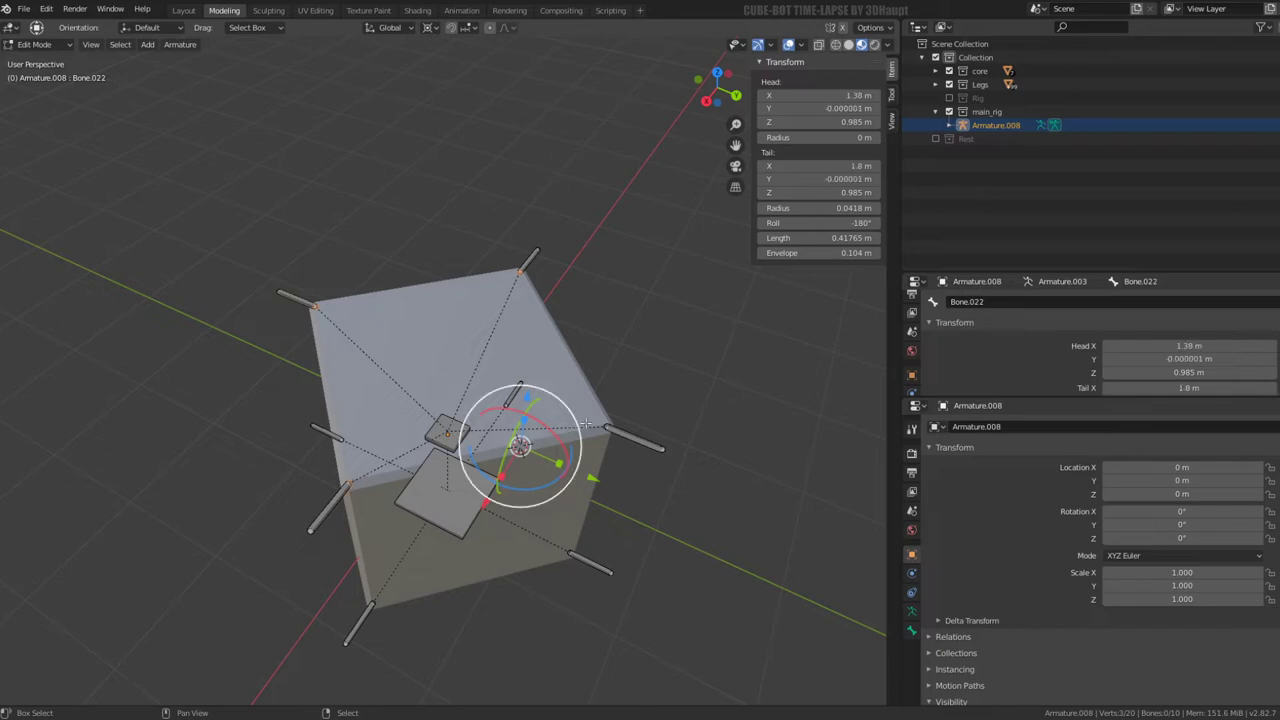
Snap the 3D cursor to the centre of the selected top bones
key("shift+s")
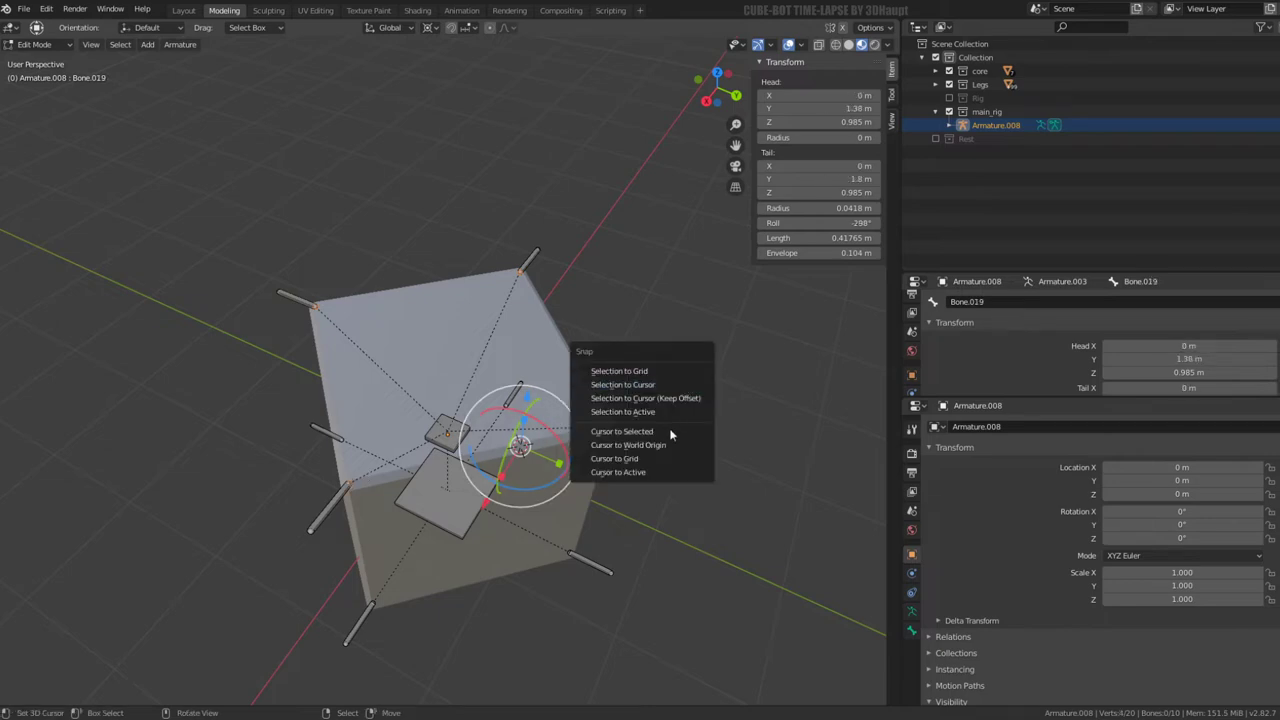
left_click(670, 435)
middle_click_drag(670, 435, 576, 335)
middle_click_drag(584, 409, 520, 470)
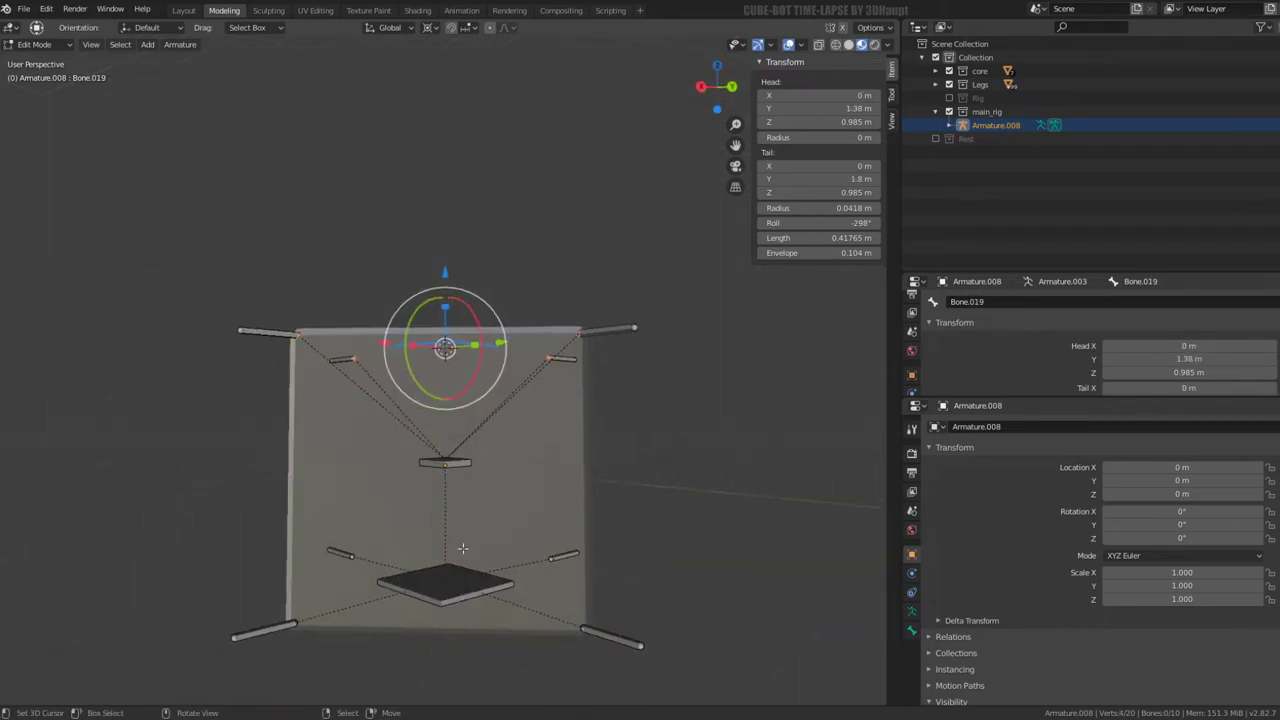
Duplicate the bottom plate bone and snap the copy to the cursor at the cube top
left_click(440, 582)
key("shift+d")
key("shift+s")
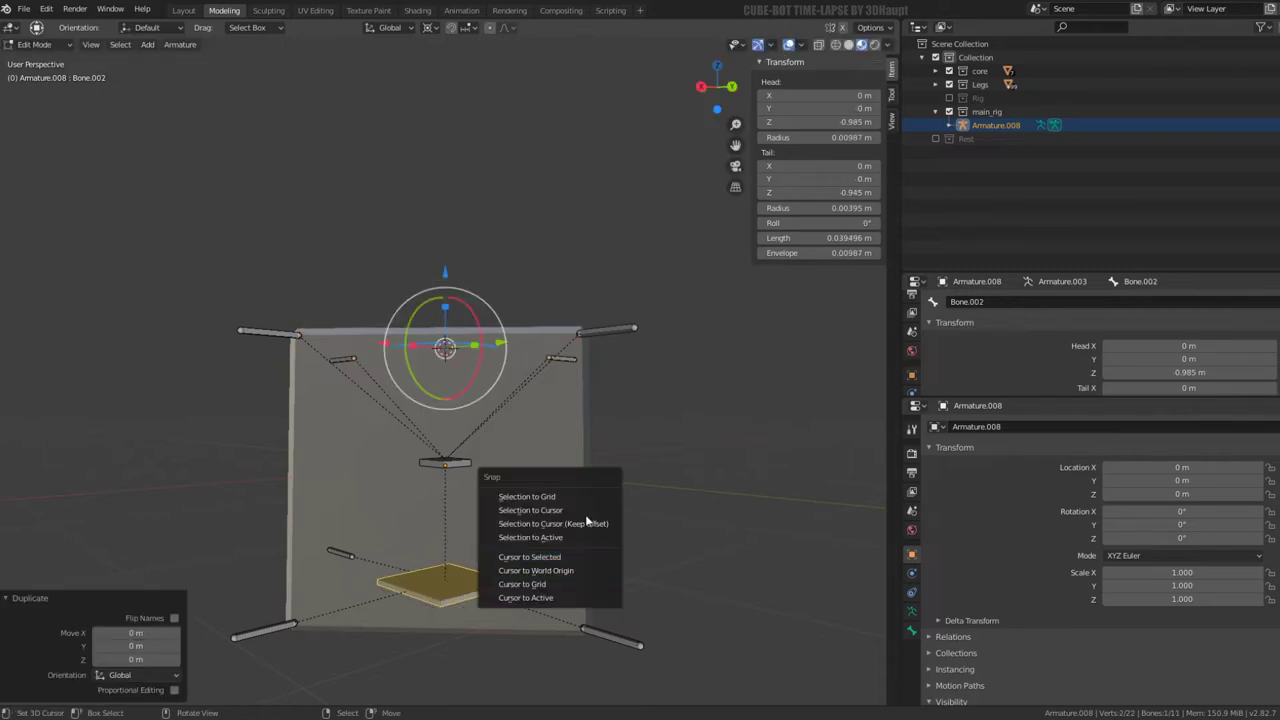
left_click(560, 510)
middle_click_drag(580, 500, 569, 414)
Parent the upper side bones to the new top plate bone with Keep Offset
left_click(620, 419)
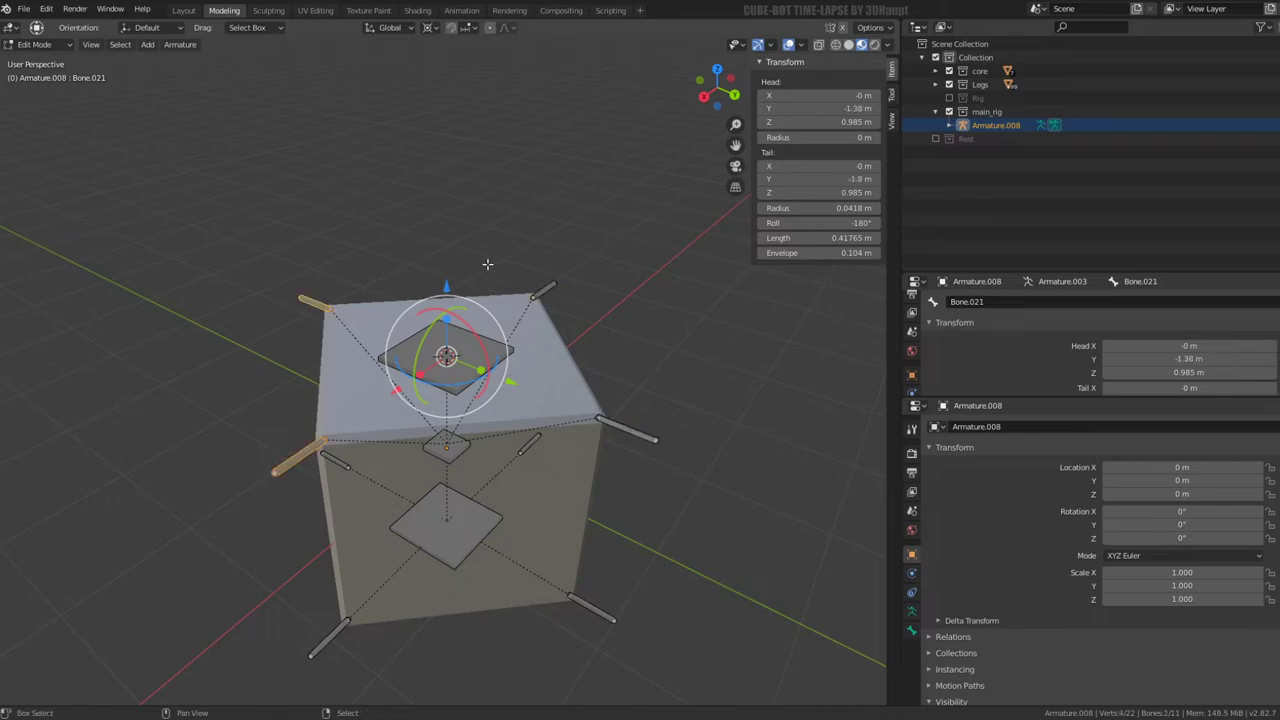
left_click(485, 357)
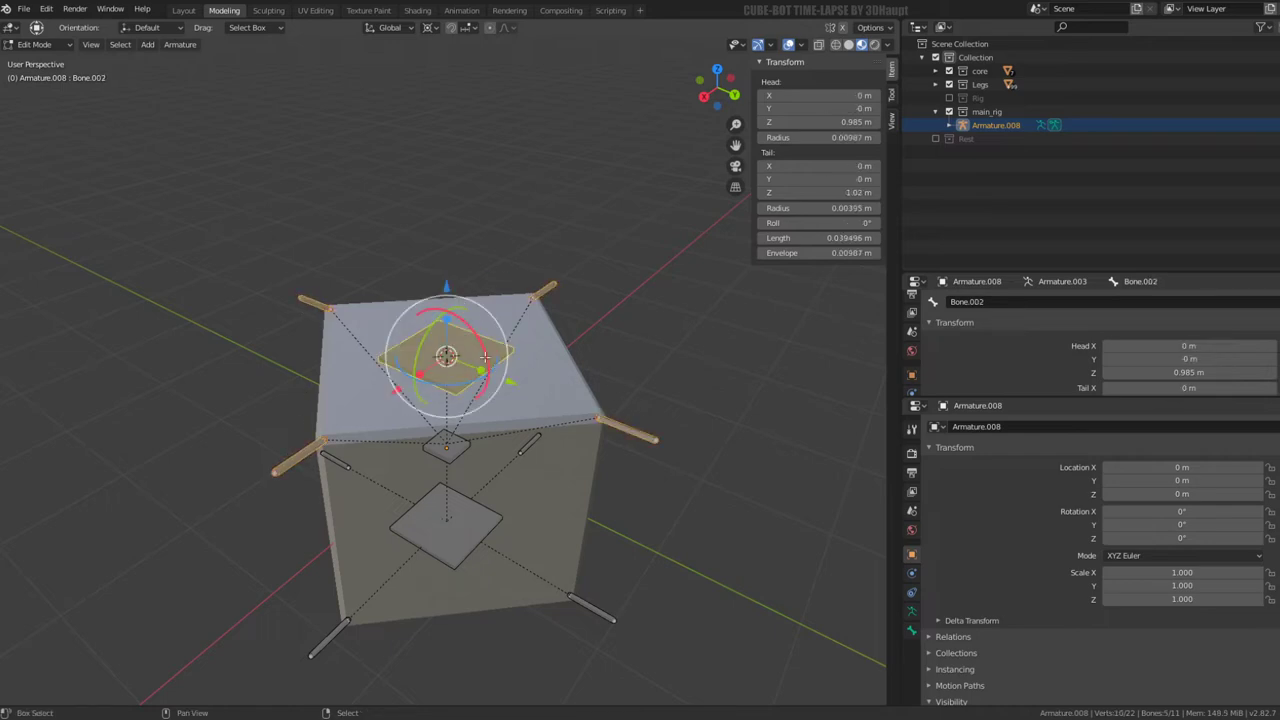
key("ctrl+p")
left_click(485, 357)
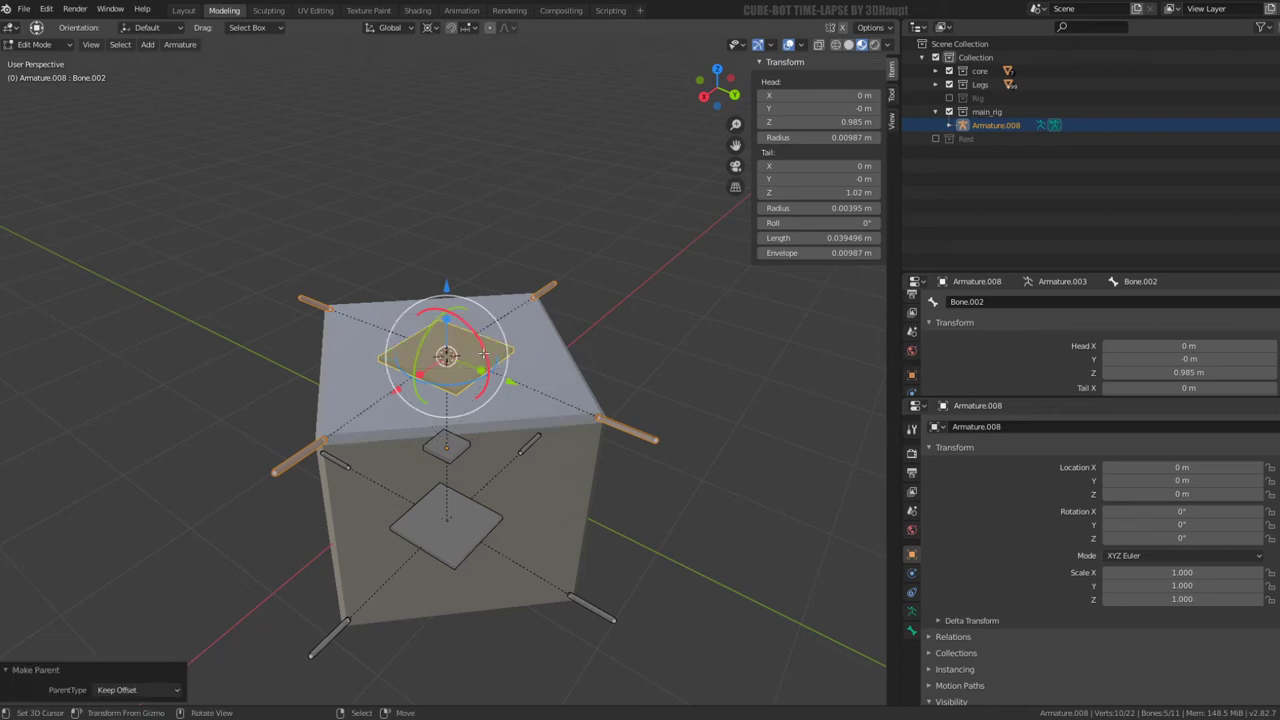
middle_click_drag(485, 357, 447, 270)
Select only the top plate bone and switch the armature to Pose Mode
left_click(447, 348)
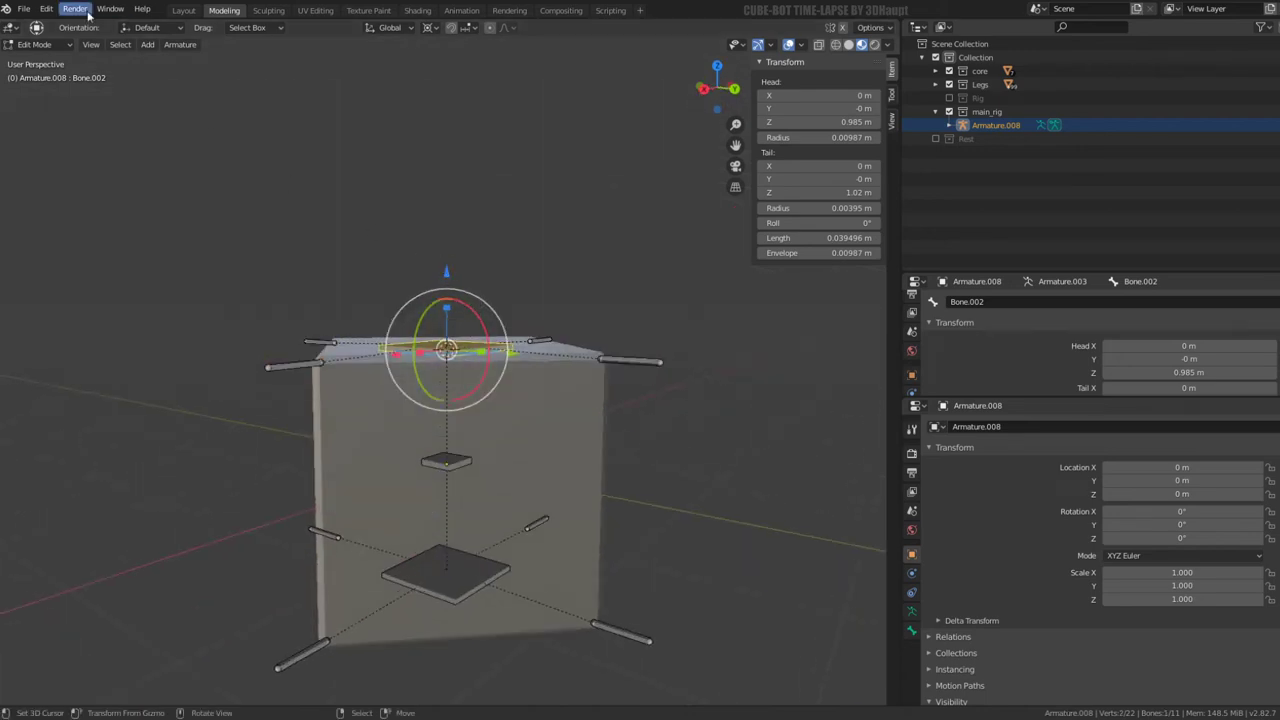
left_click(60, 45)
left_click(40, 90)
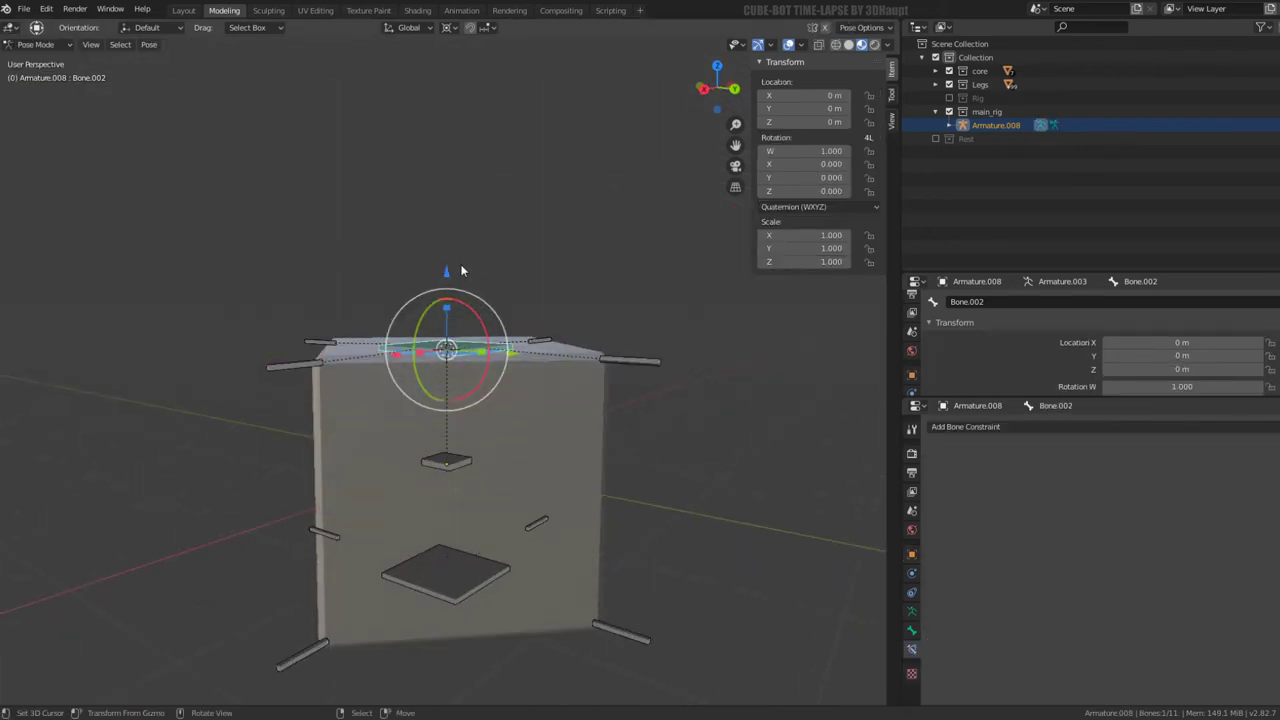
left_click_drag(462, 270, 492, 251)
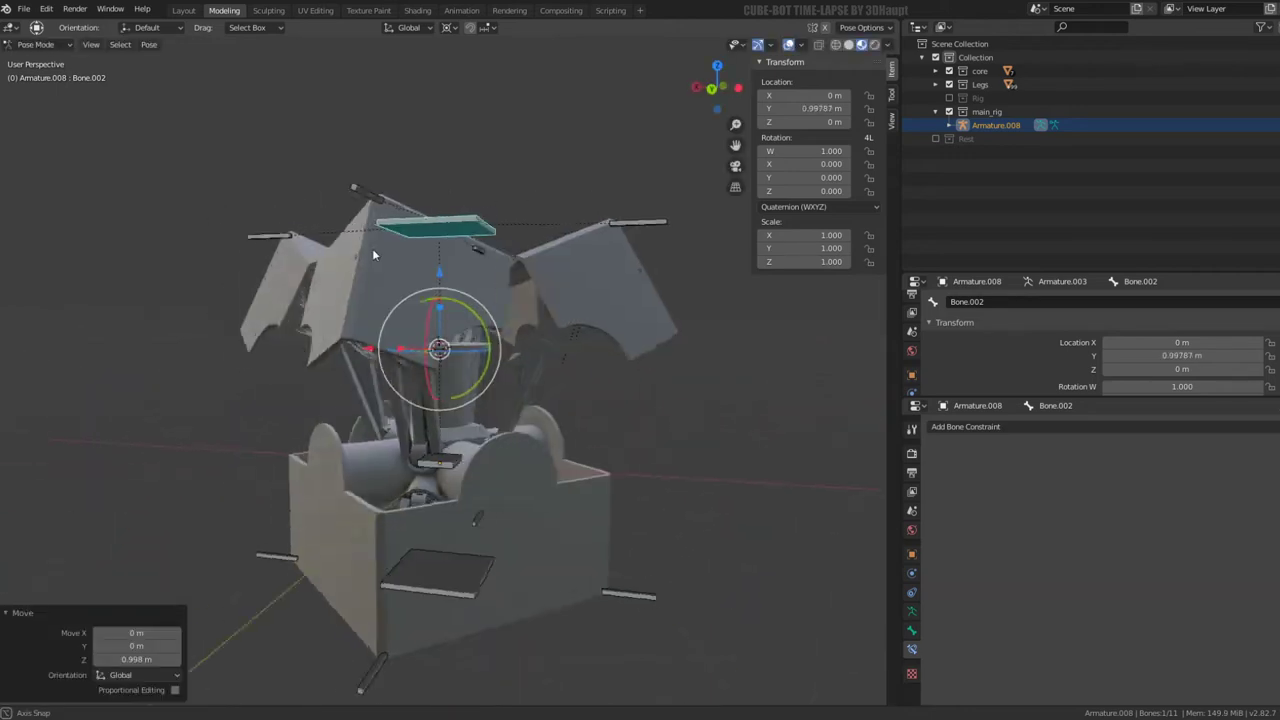
mouse_move(373, 254)
middle_mouse_down()
mouse_move(463, 241)
mouse_move(484, 455)
middle_mouse_up()
left_click(468, 580)
scroll(468, 580, "down", 4)
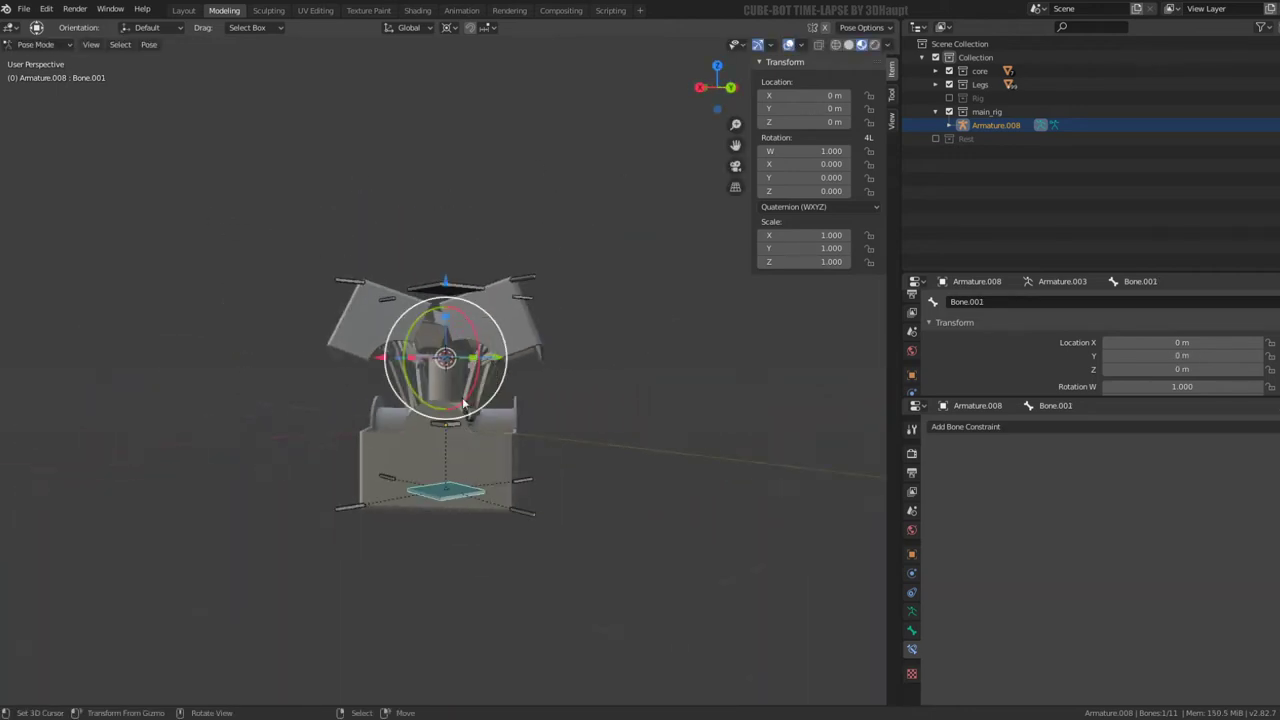
key("g")
key("z")
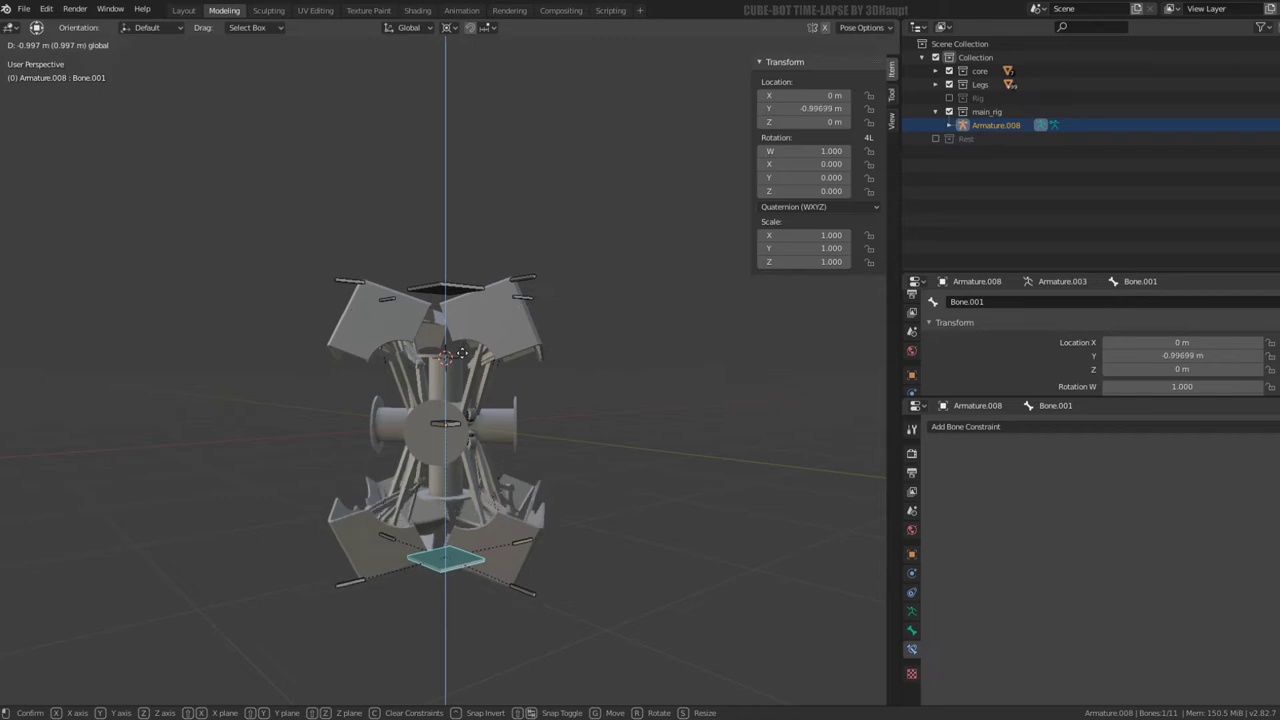
left_click(462, 365)
mouse_move(440, 360)
middle_mouse_down()
mouse_move(278, 336)
mouse_move(597, 311)
mouse_move(697, 317)
mouse_move(583, 389)
mouse_move(492, 343)
mouse_move(528, 315)
middle_mouse_up()
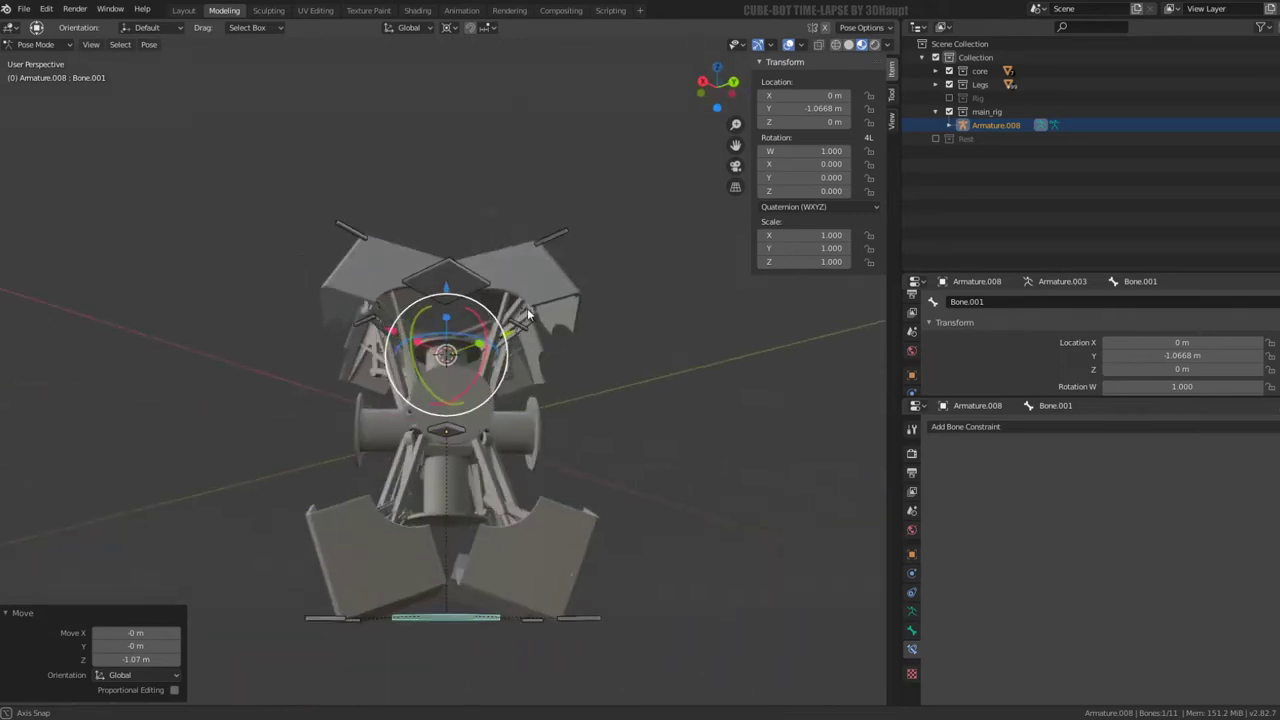
key("alt+g")
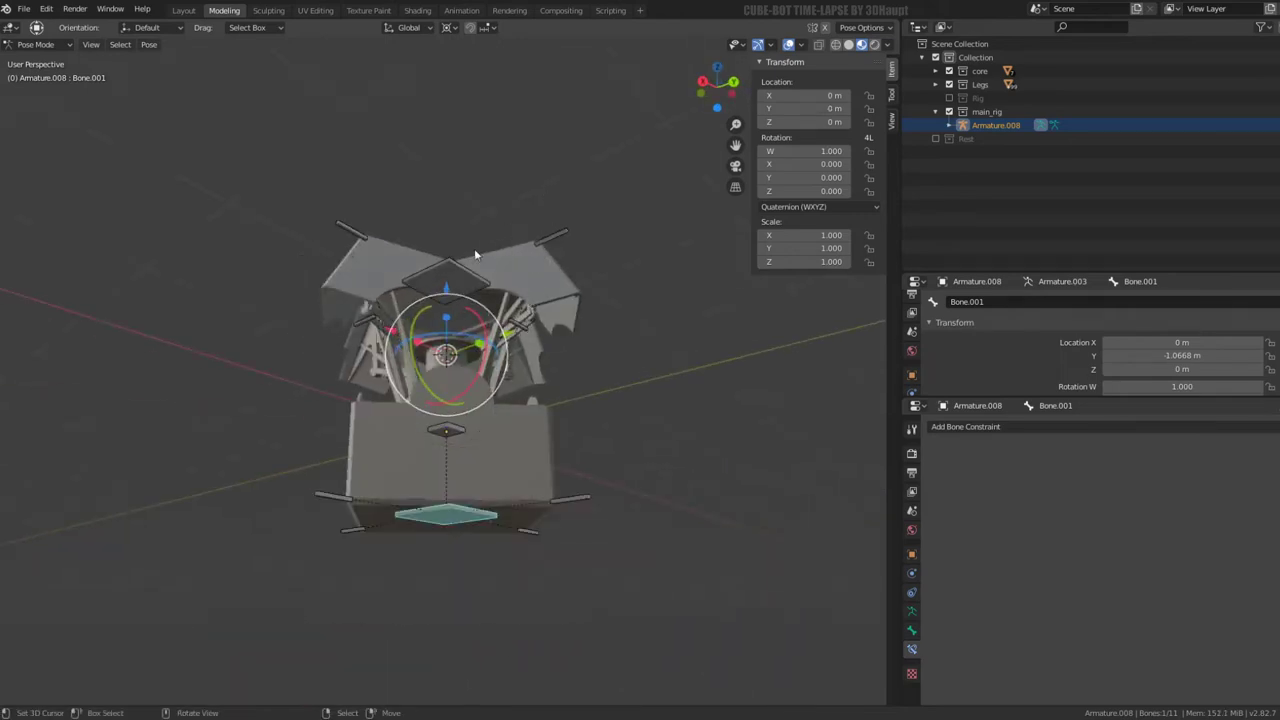
left_click(450, 268)
middle_click_drag(450, 300, 459, 445)
left_click(459, 445)
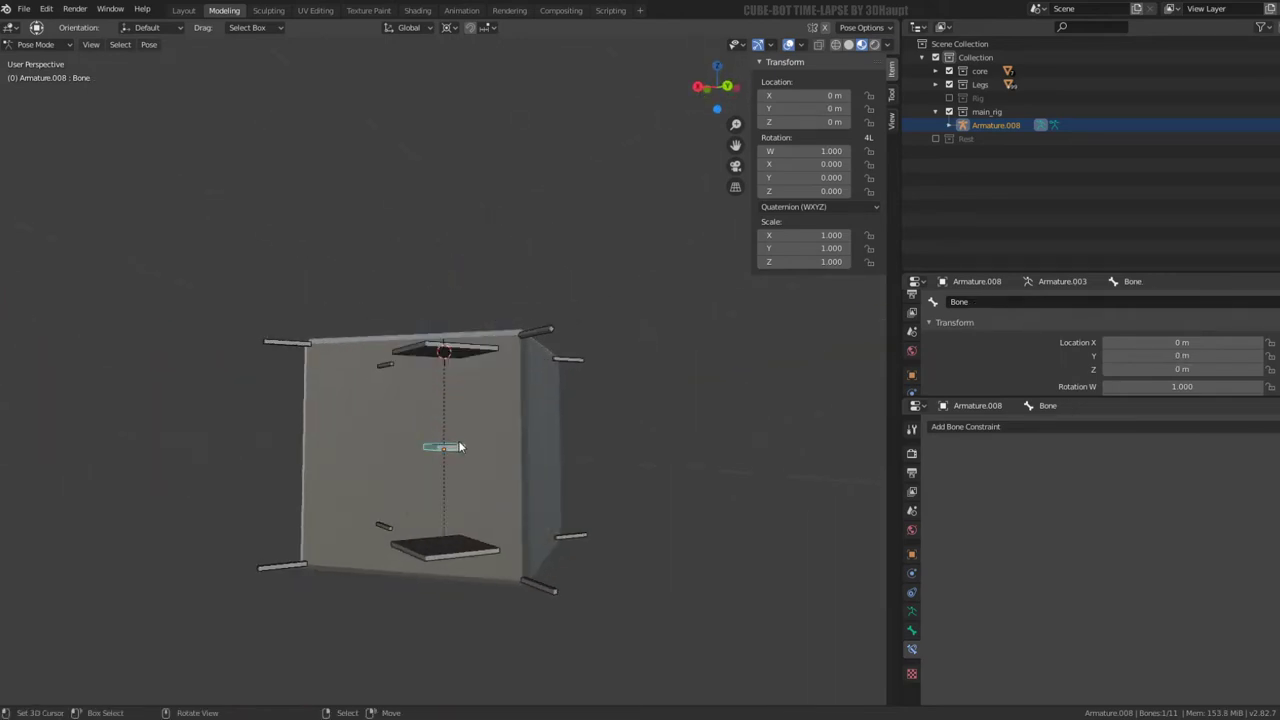
key("g")
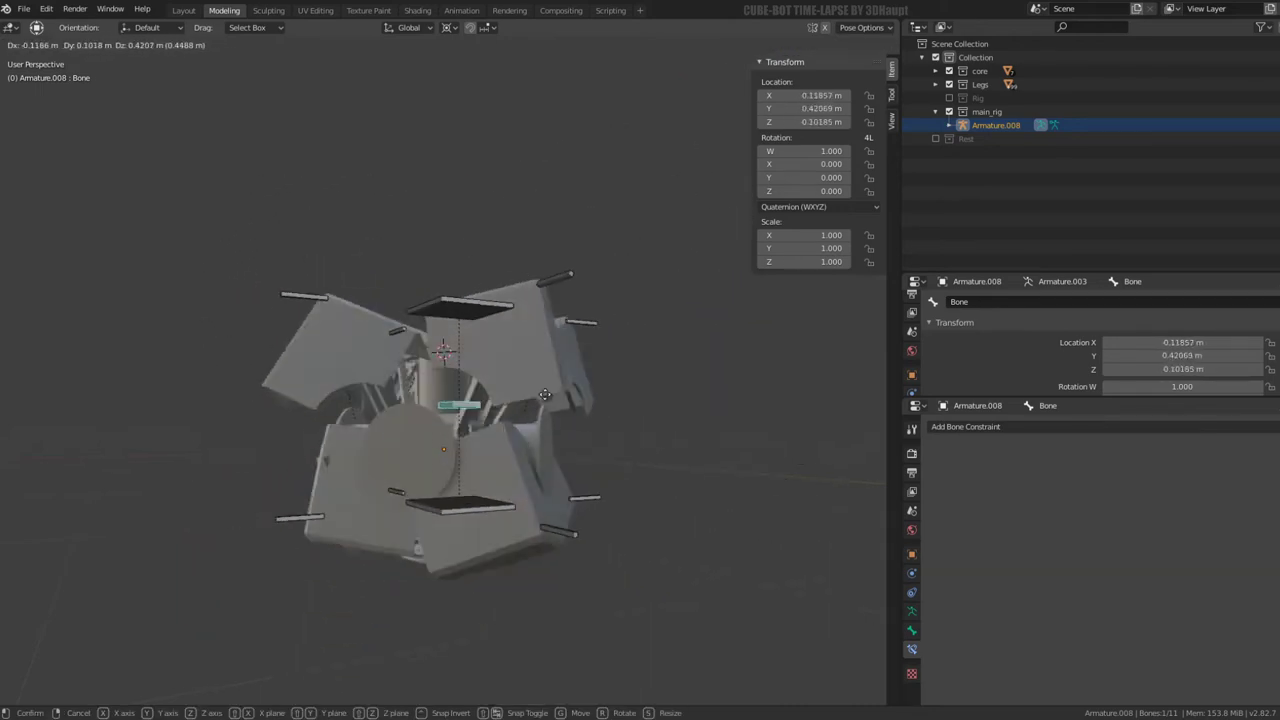
key("Escape")
key("r")
key("z")
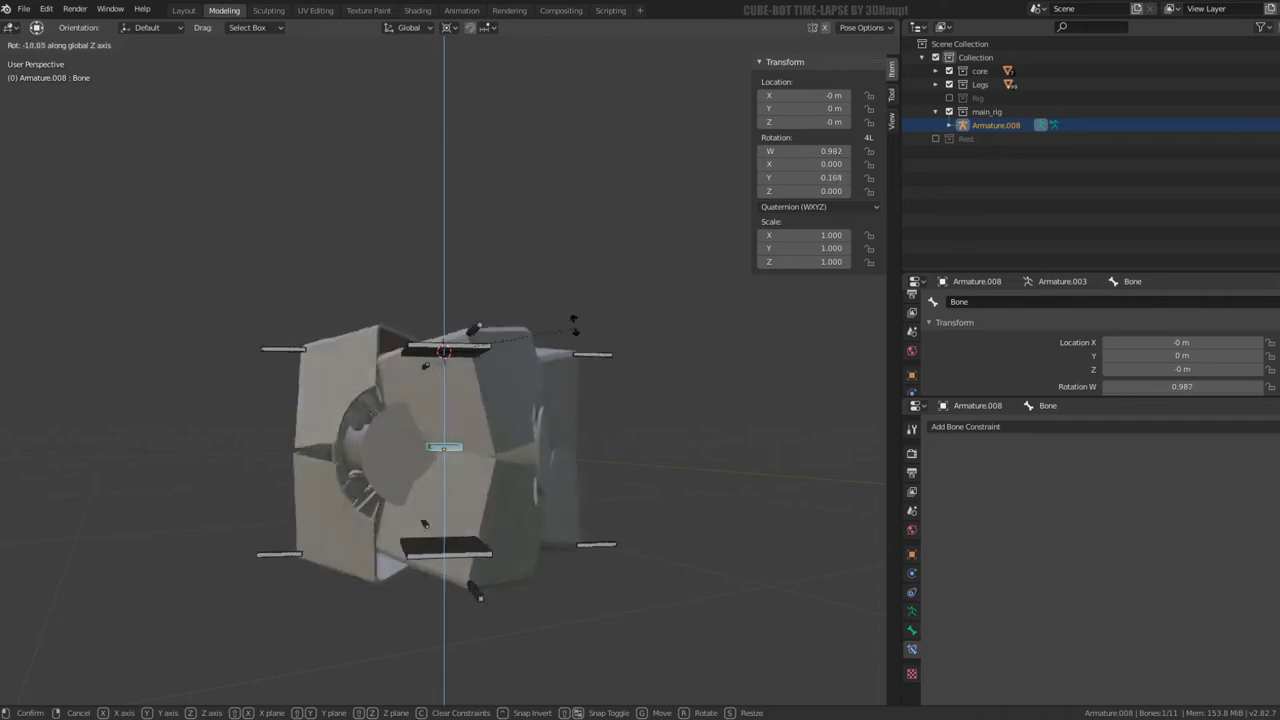
key("z")
key("z")
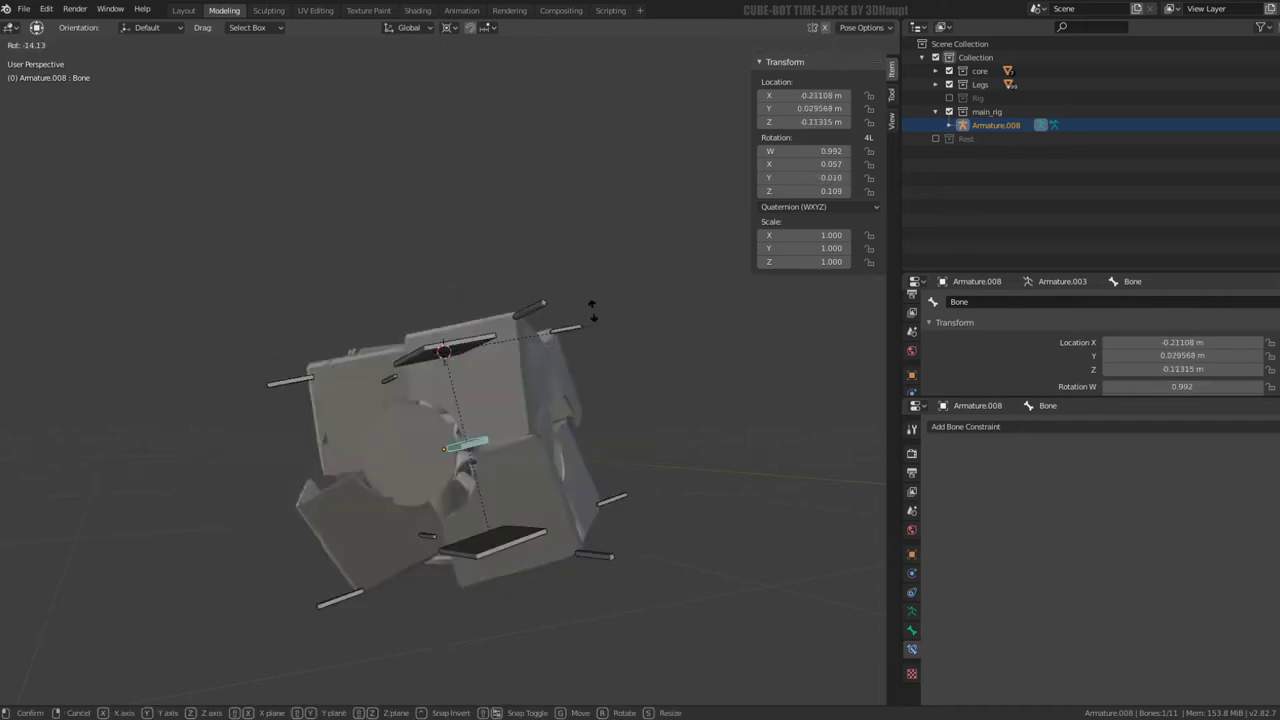
key("Escape")
key("s")
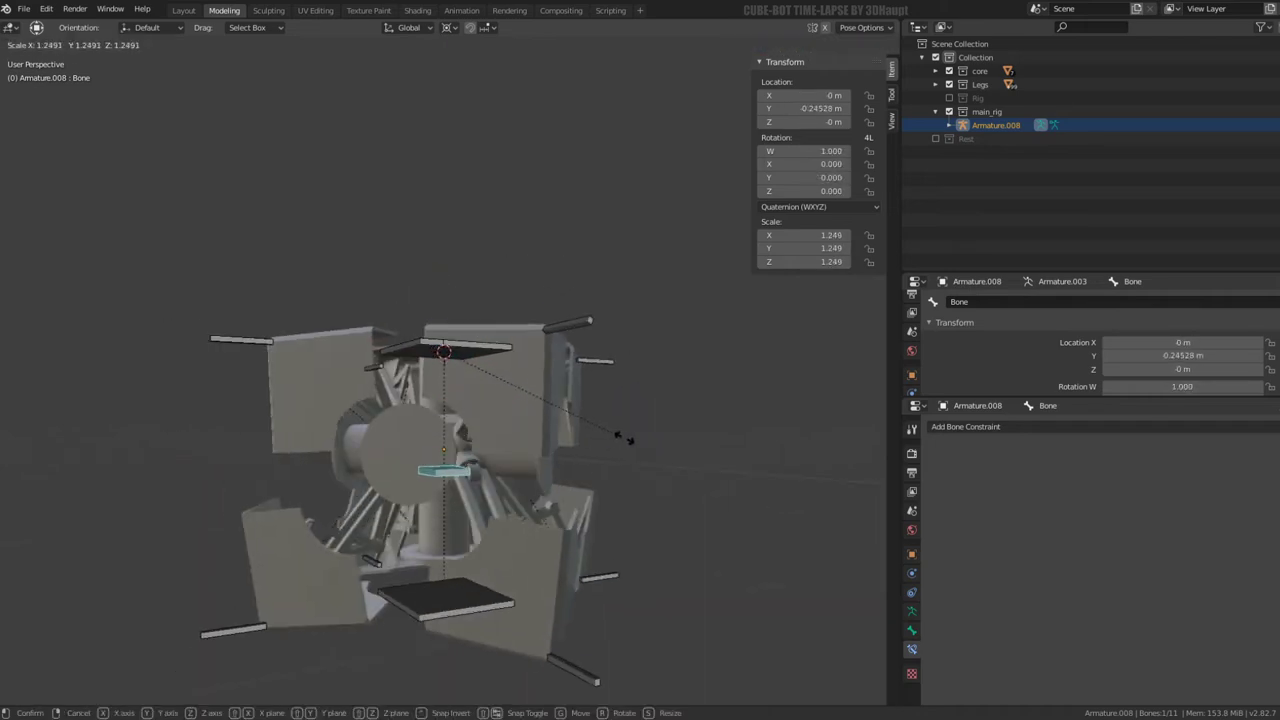
key("Escape")
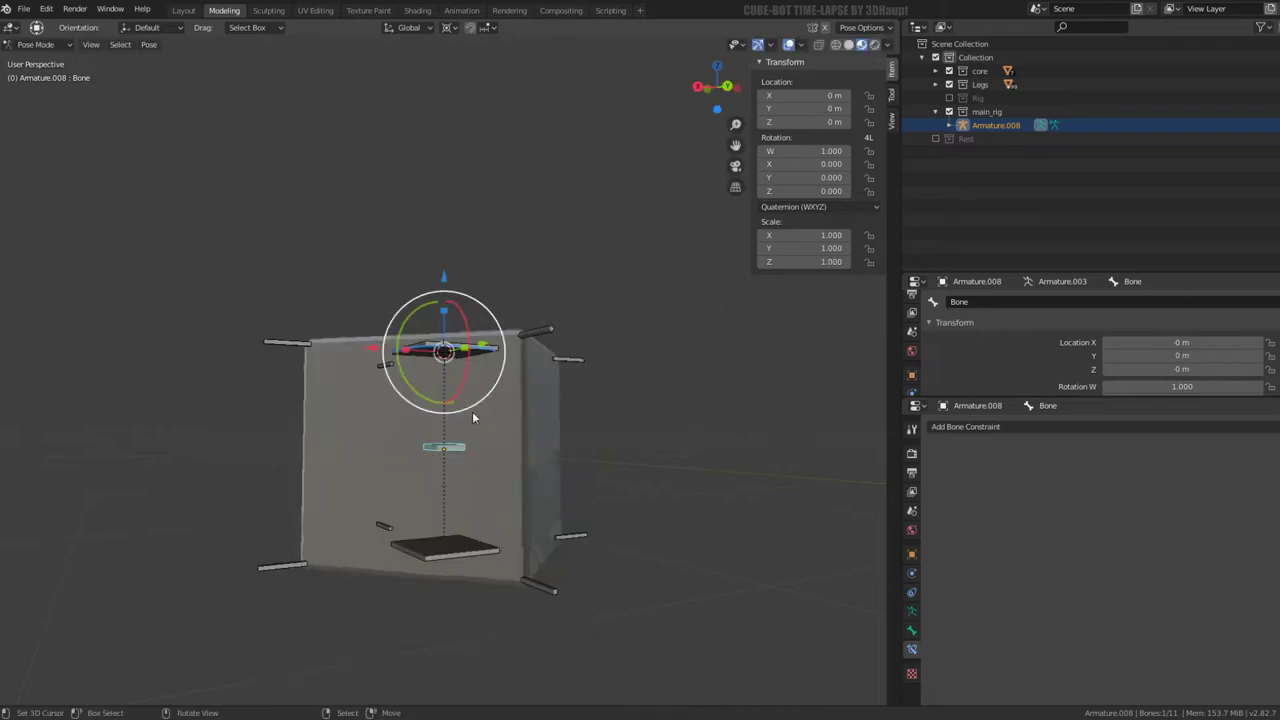
key("g")
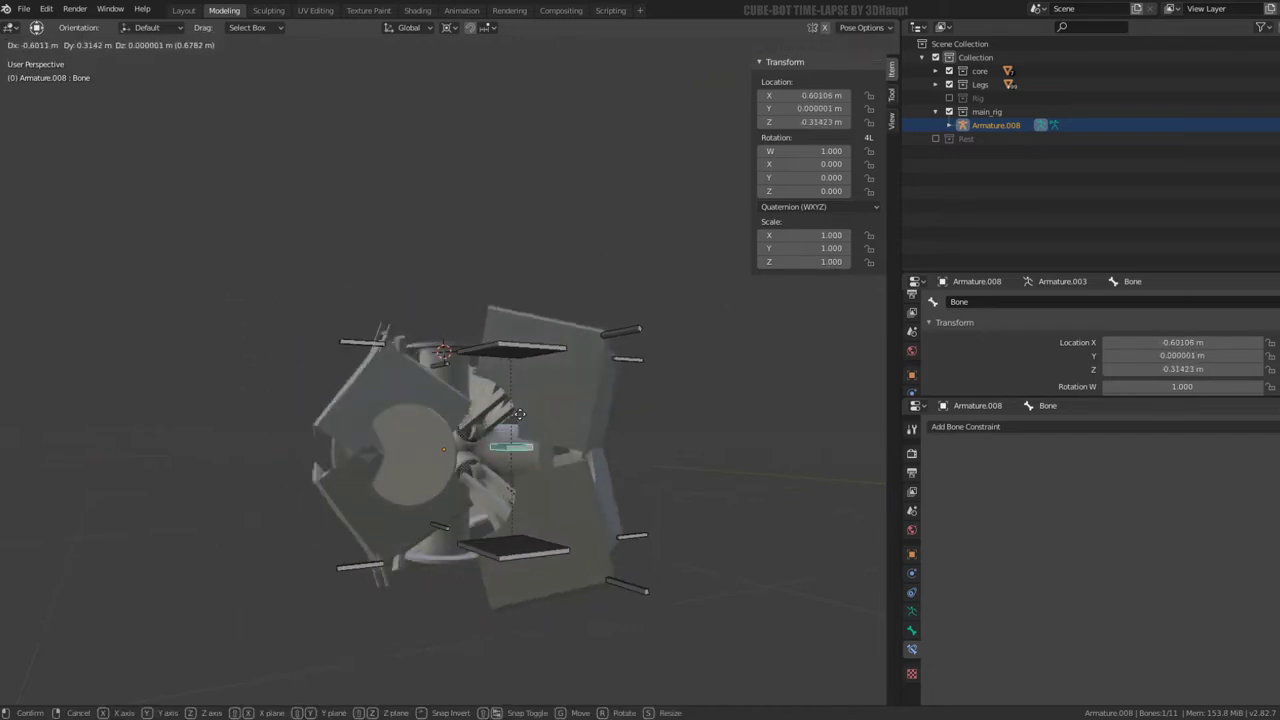
key("Escape")
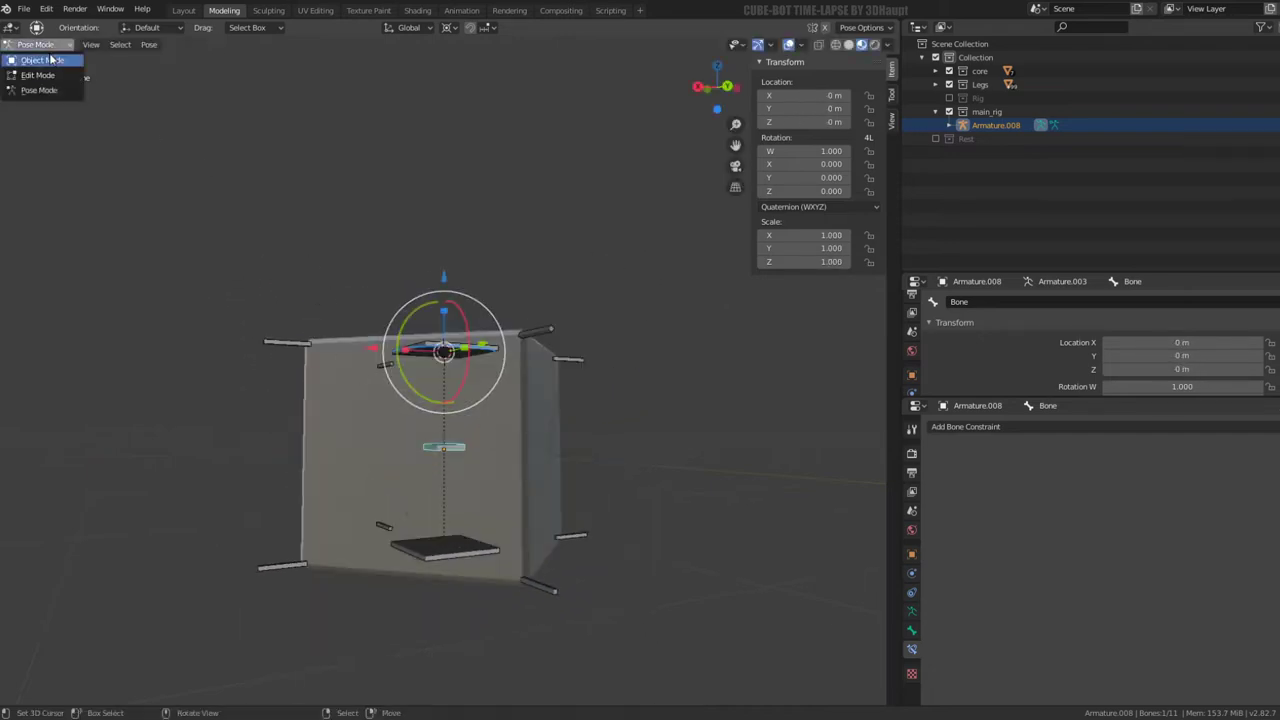
Switch to Object Mode and select the ring piece Cube.011
left_click(50, 60)
middle_click_drag(517, 416, 500, 366)
left_click(496, 391)
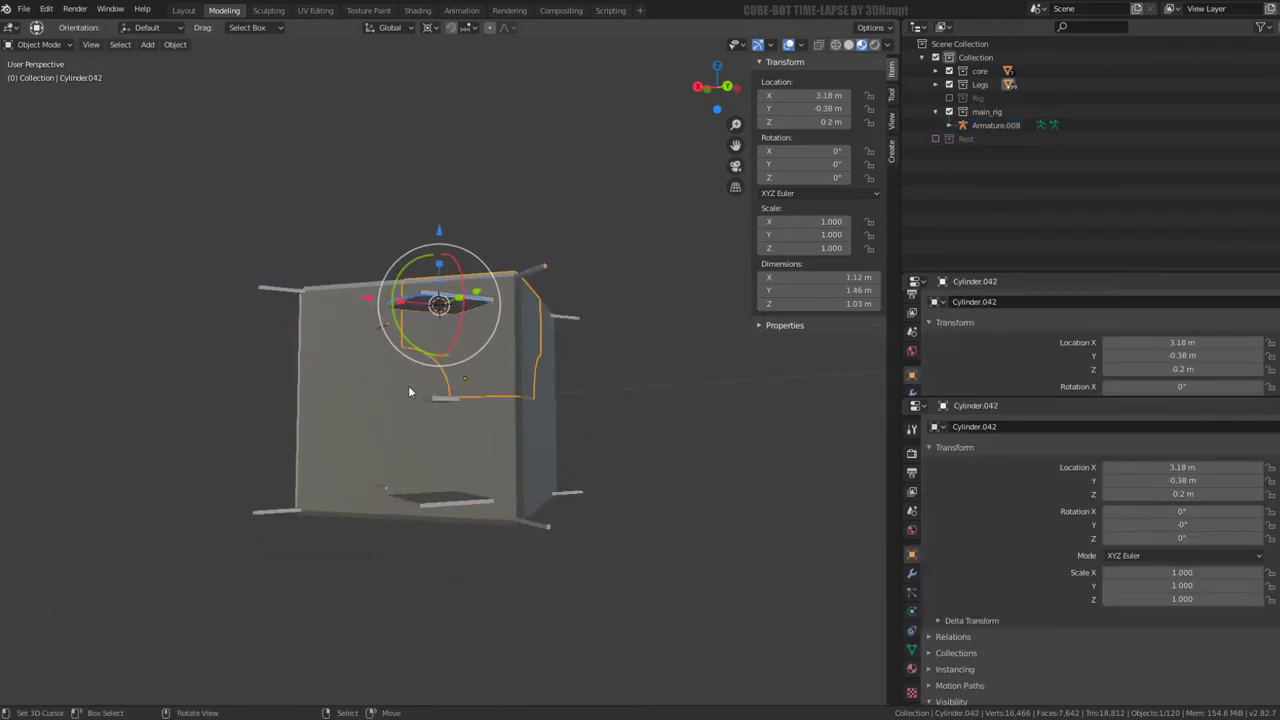
left_click(408, 390)
mouse_move(408, 385)
middle_mouse_down()
mouse_move(458, 355)
mouse_move(277, 359)
mouse_move(518, 397)
mouse_move(468, 259)
mouse_move(546, 417)
mouse_move(516, 400)
mouse_move(479, 413)
middle_mouse_up()
left_click(520, 397)
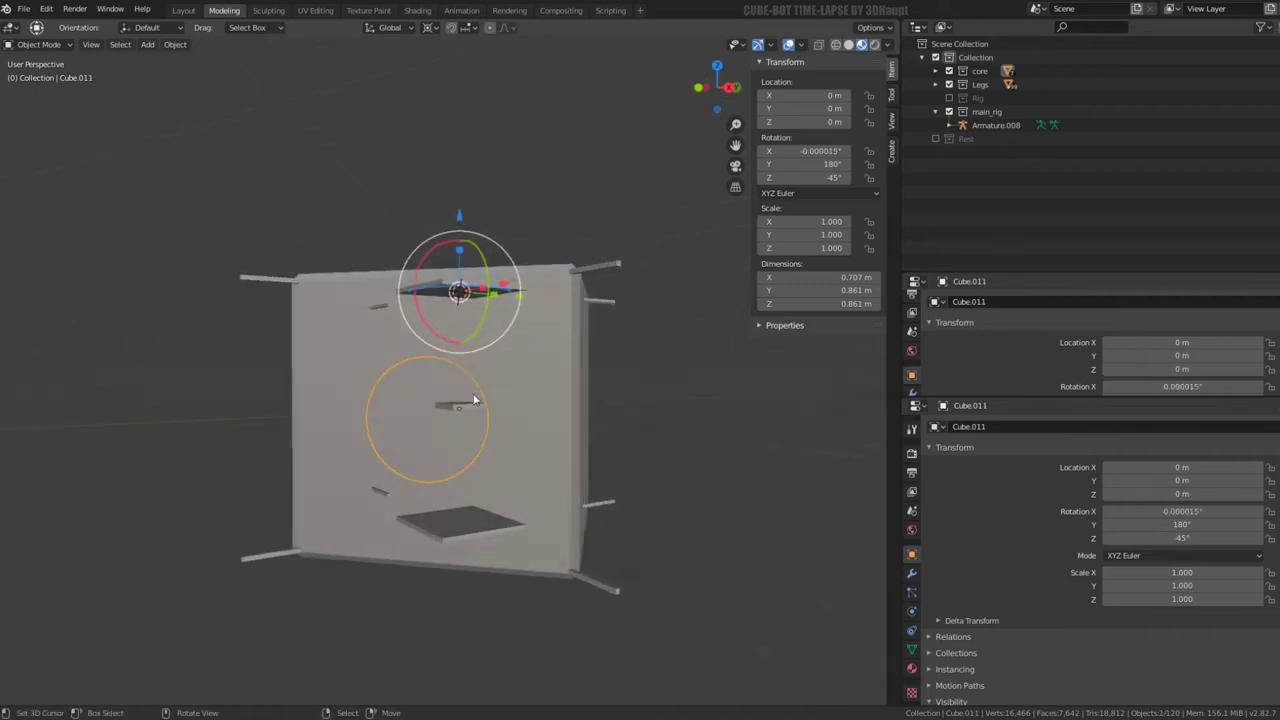
Select all rings sharing its mesh data and parent them to the central Bone in Pose Mode
key("shift+l")
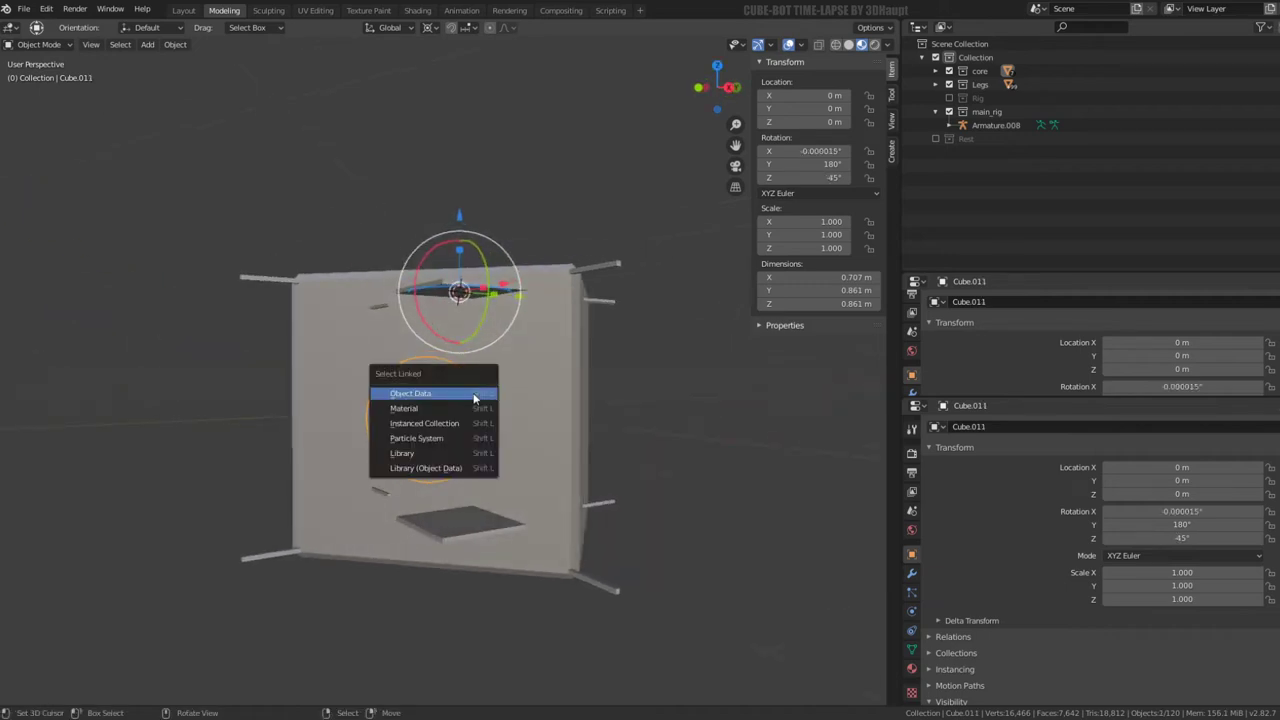
left_click(474, 398)
mouse_move(526, 385)
middle_mouse_down()
mouse_move(466, 381)
mouse_move(465, 423)
middle_mouse_up()
left_click(463, 438)
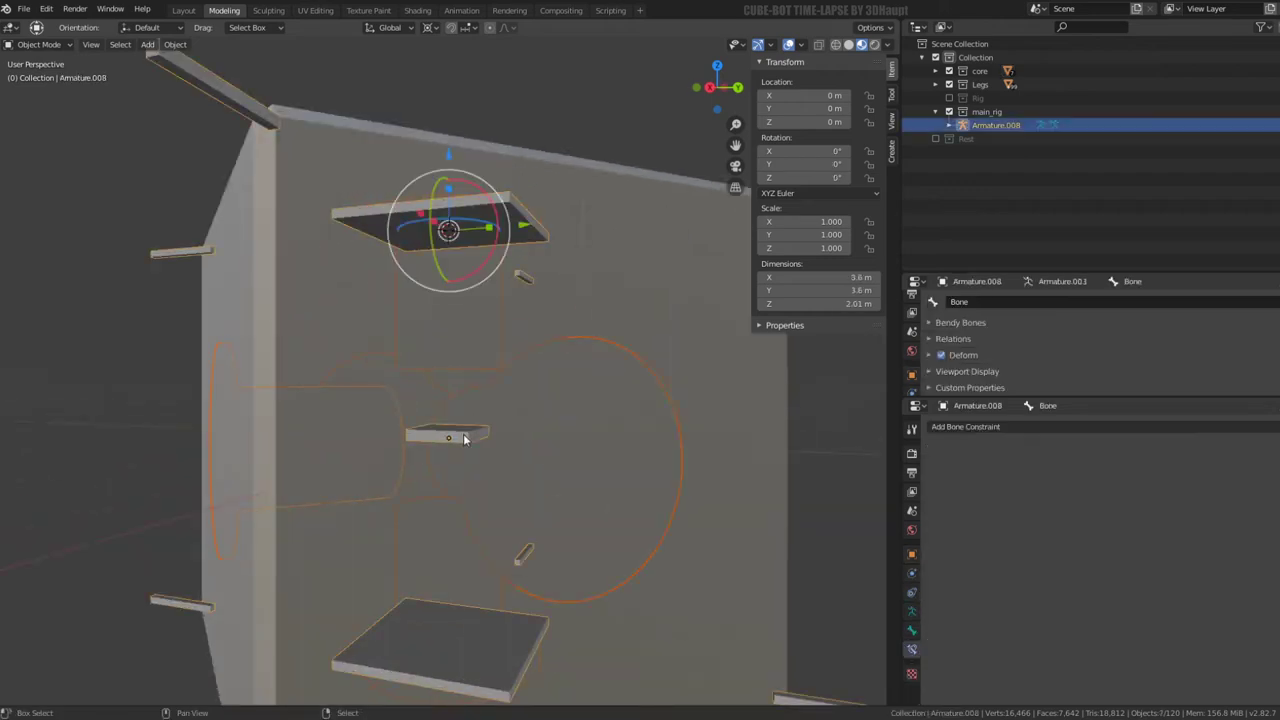
left_click(56, 91)
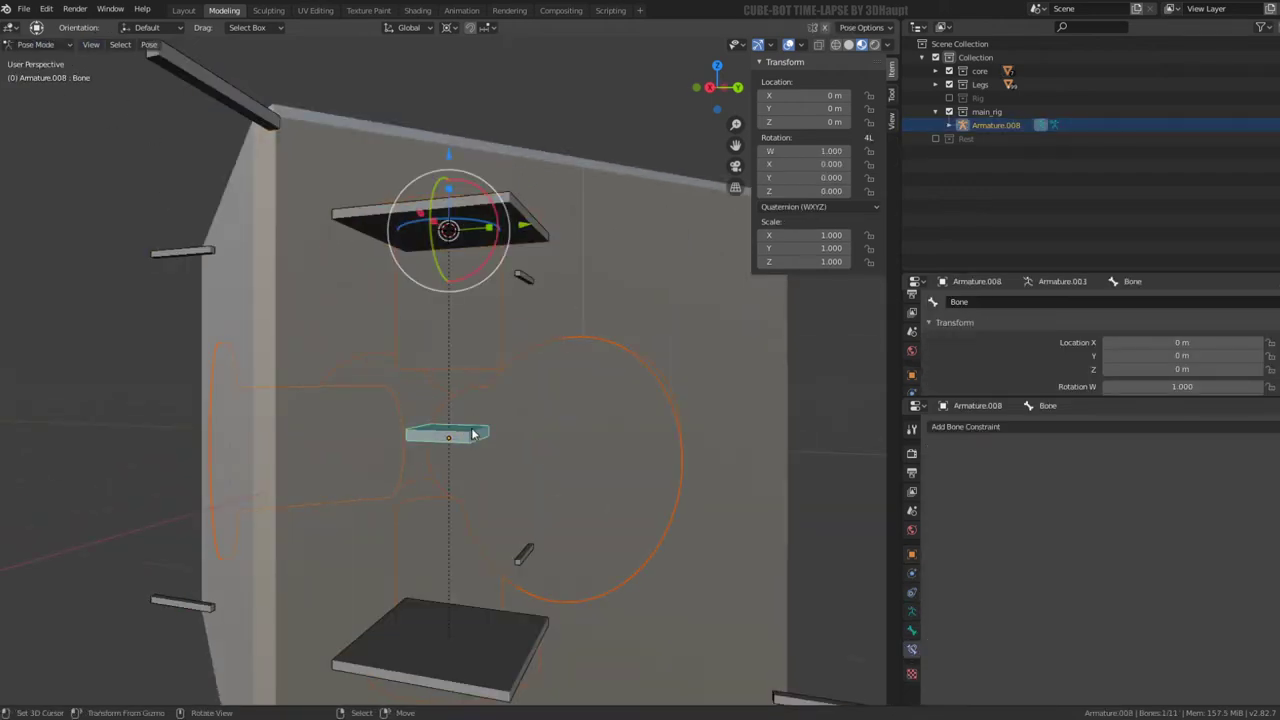
key("ctrl+p")
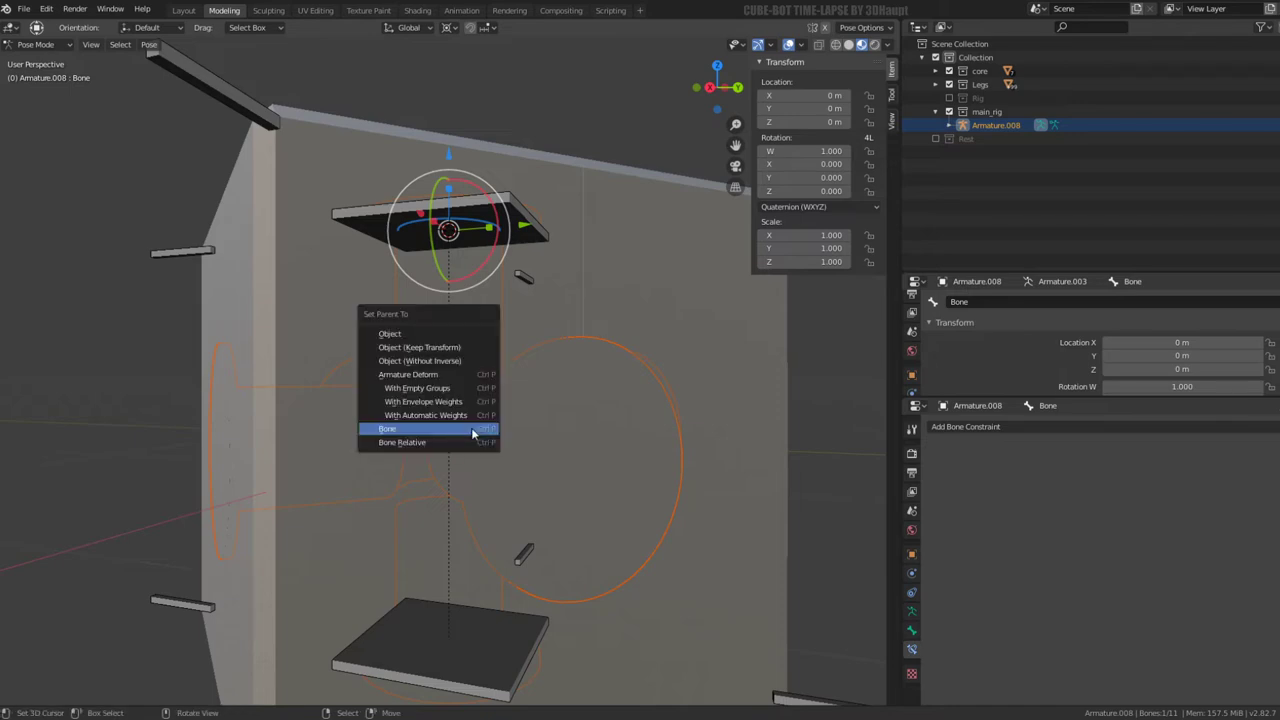
left_click(471, 427)
Move the central Bone to about Y -1.0103 m to check the rings follow
scroll(438, 320, "down", 4)
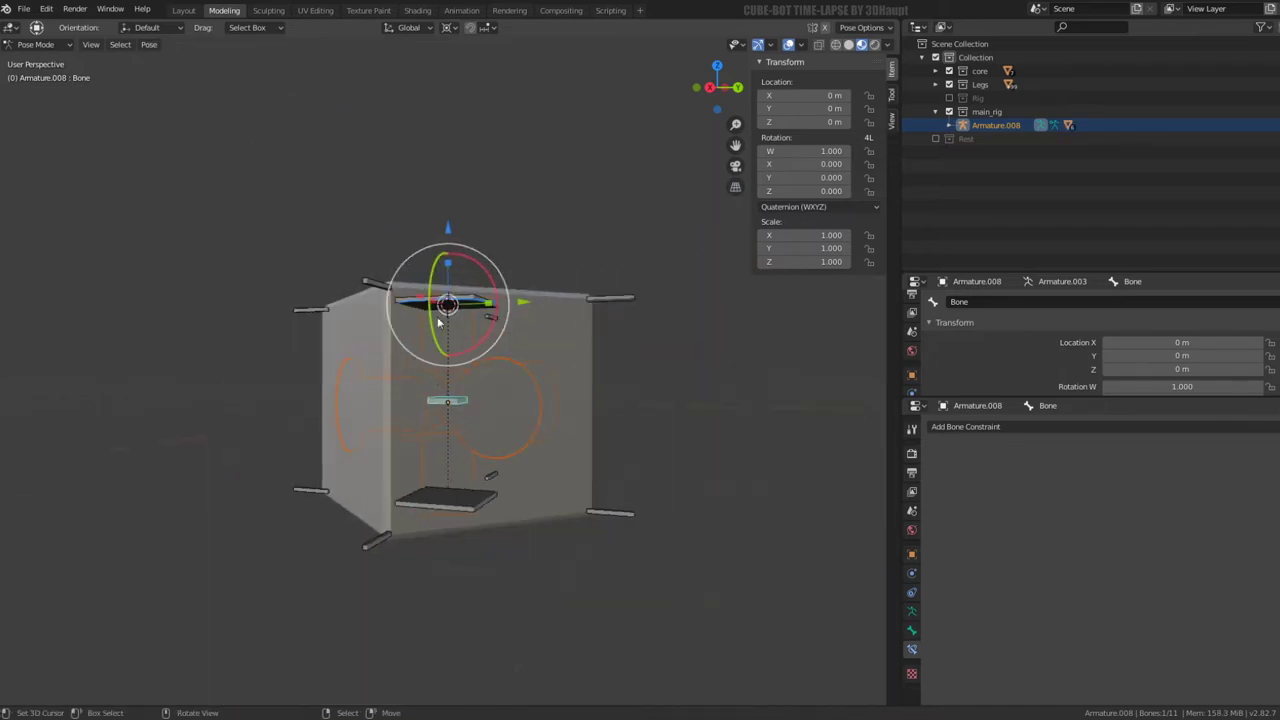
mouse_move(446, 233)
left_mouse_down()
mouse_move(486, 365)
mouse_move(490, 332)
mouse_move(500, 345)
left_mouse_up()
scroll(550, 370, "up", 3)
mouse_move(550, 370)
middle_mouse_down()
mouse_move(498, 338)
mouse_move(510, 370)
mouse_move(551, 351)
mouse_move(534, 366)
middle_mouse_up()
scroll(529, 337, "down", 3)
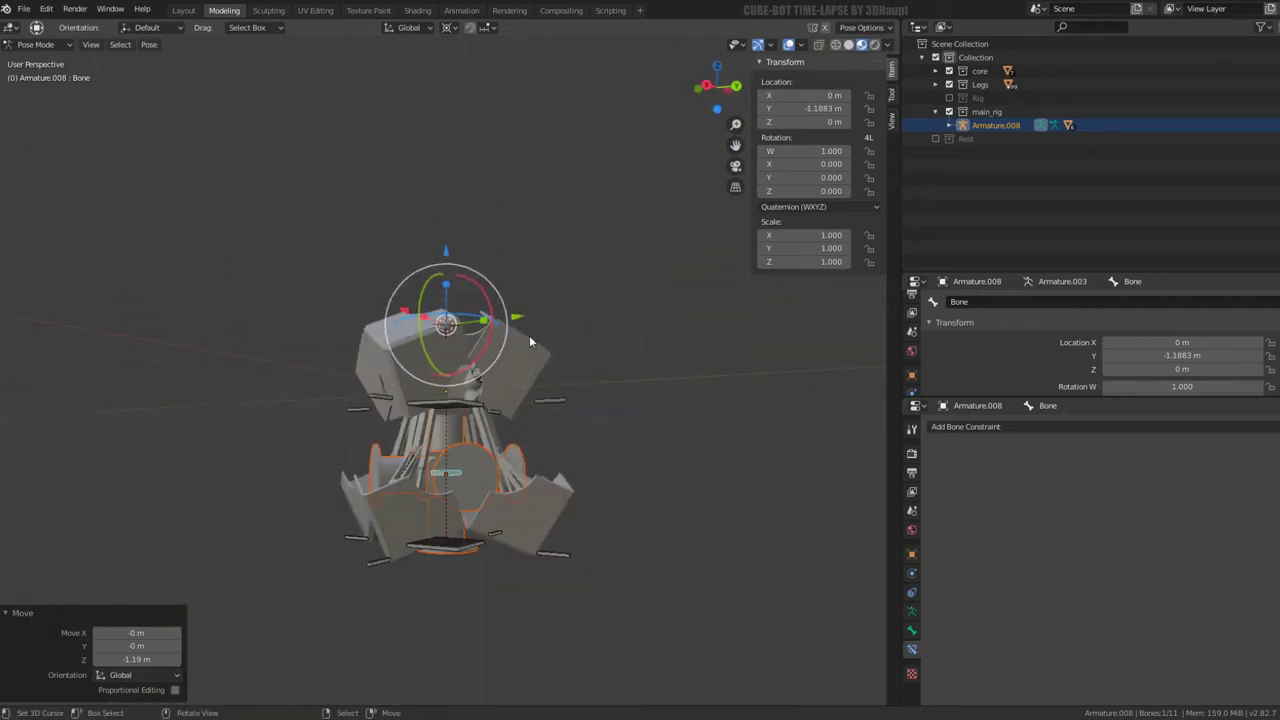
scroll(529, 337, "up", 3)
mouse_move(448, 228)
left_mouse_down()
mouse_move(441, 697)
mouse_move(457, 96)
left_mouse_up()
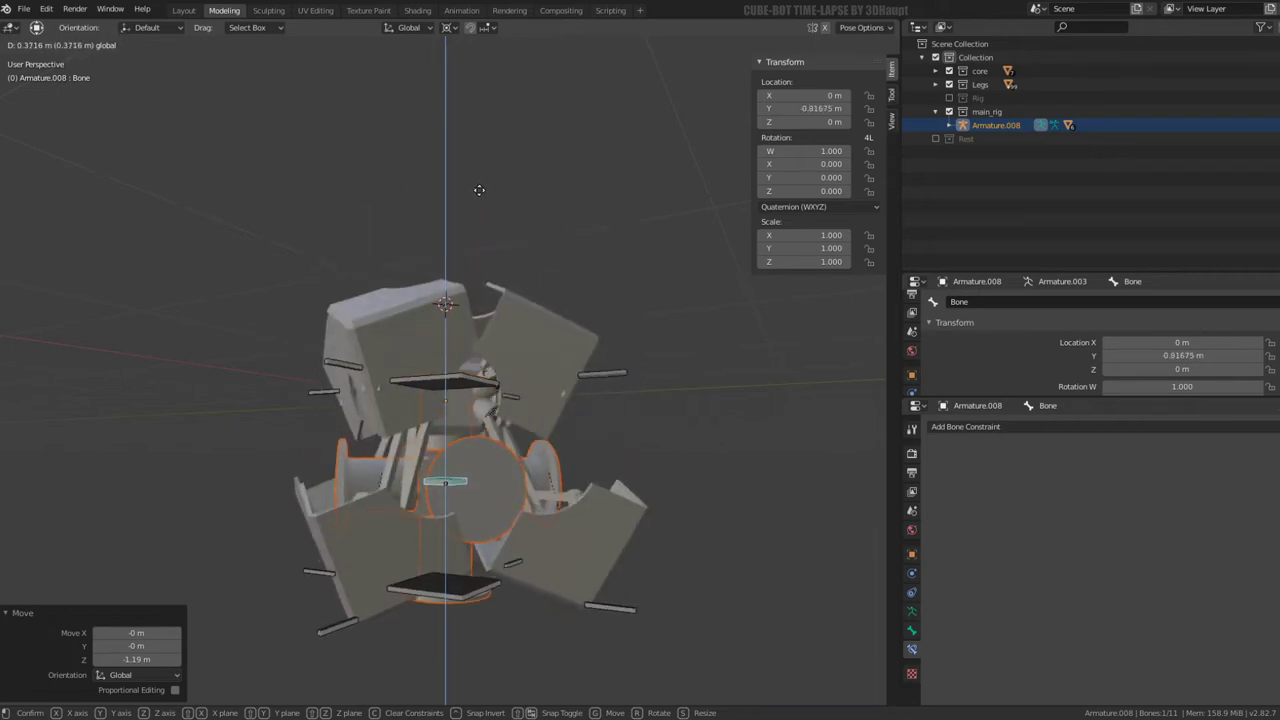
left_click_drag(457, 96, 467, 350)
mouse_move(467, 350)
middle_mouse_down()
mouse_move(471, 686)
mouse_move(492, 425)
mouse_move(563, 337)
middle_mouse_up()
scroll(492, 425, "up", 2)
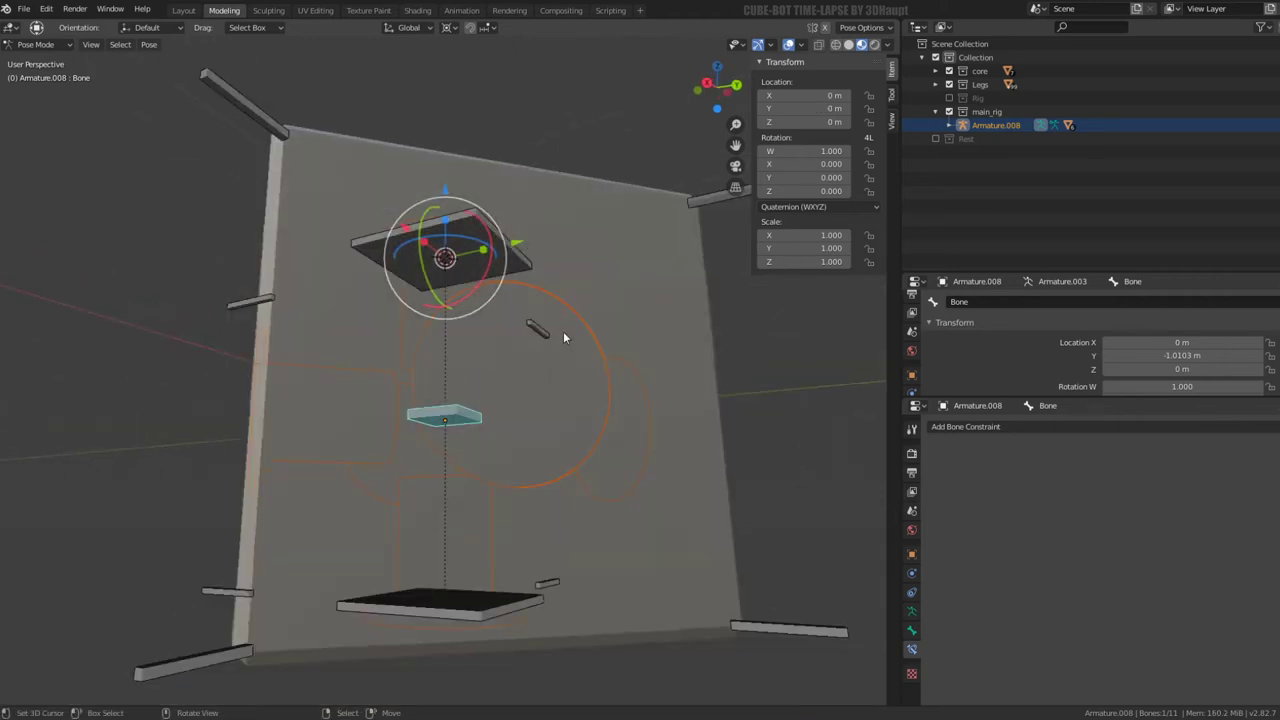
In Object Mode, exclude the Legs collection and select the centre Cube
left_click(12, 44)
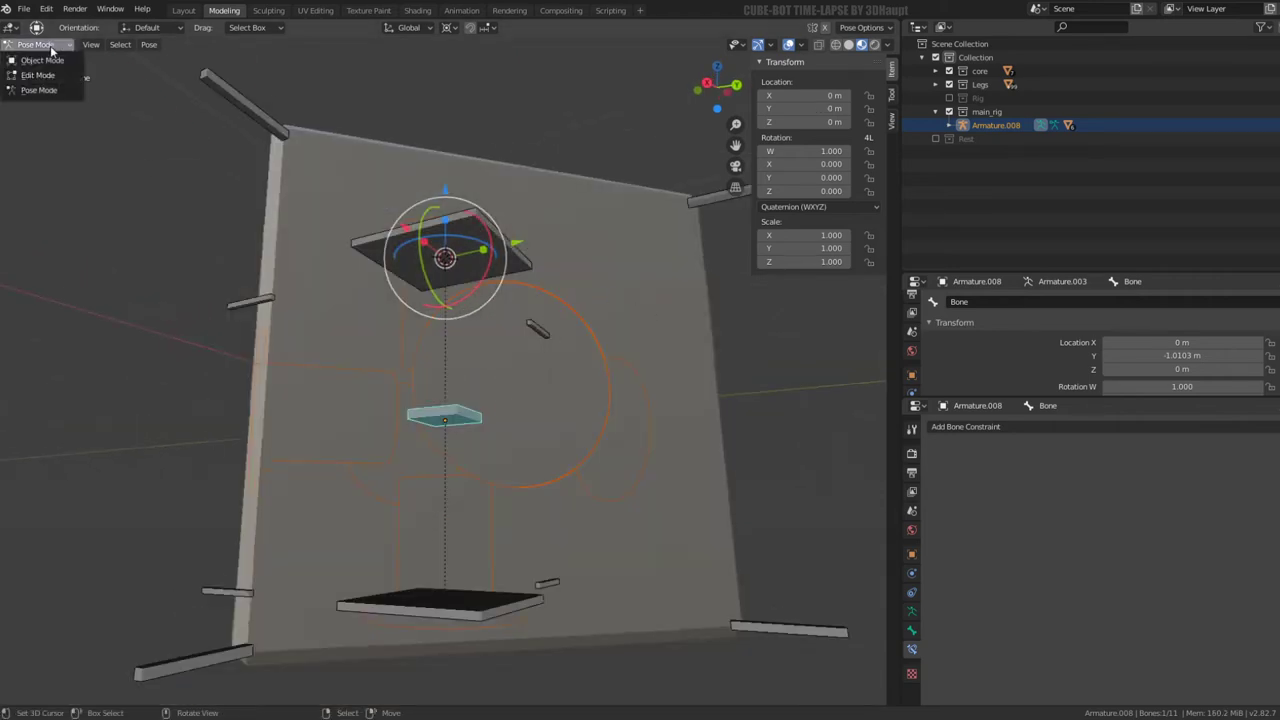
left_click(30, 52)
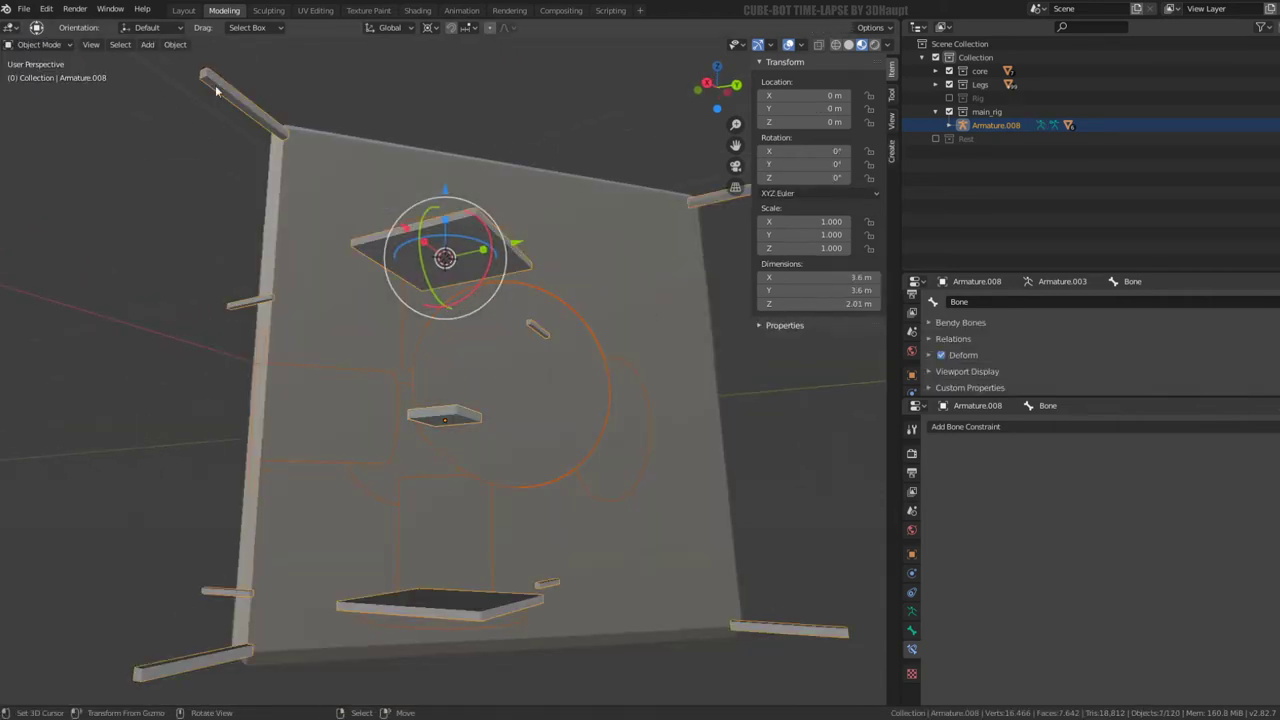
left_click(948, 90)
mouse_move(440, 380)
middle_mouse_down()
mouse_move(457, 375)
mouse_move(477, 400)
middle_mouse_up()
left_click(477, 397)
key("r")
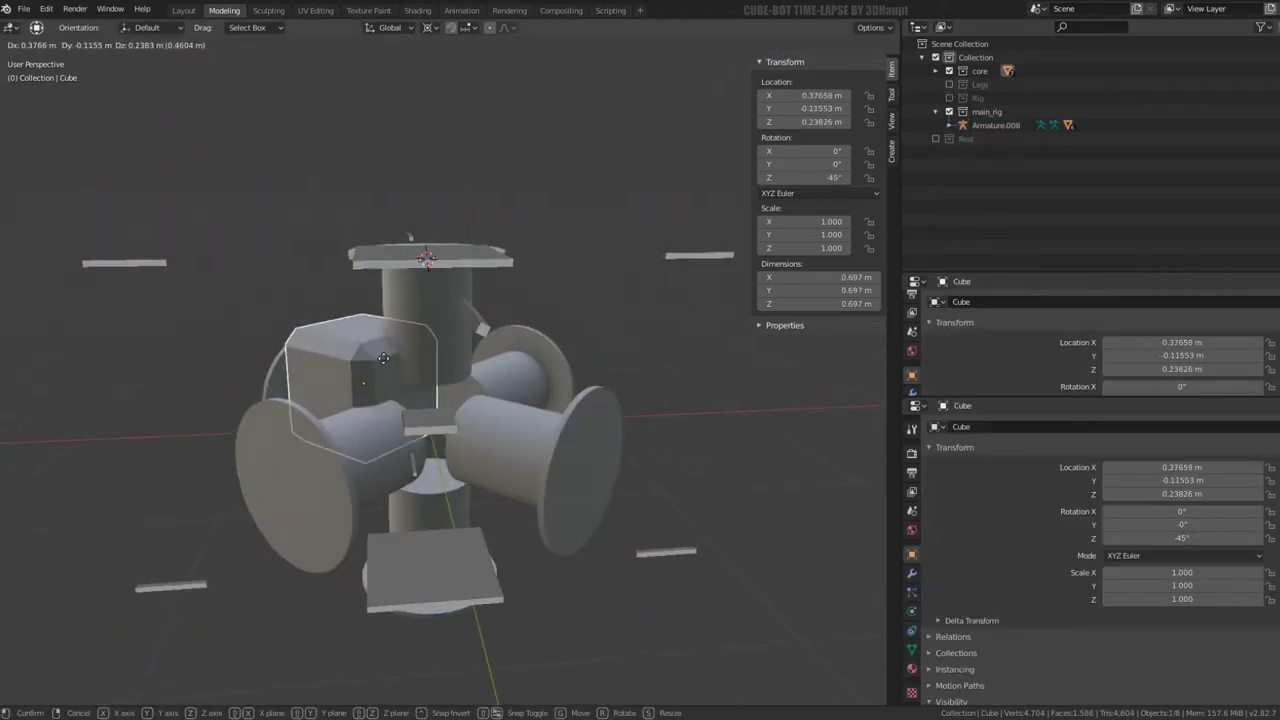
key("Escape")
Parent the centre Cube to the central Bone in Pose Mode and test-move it
left_click(436, 425, "shift")
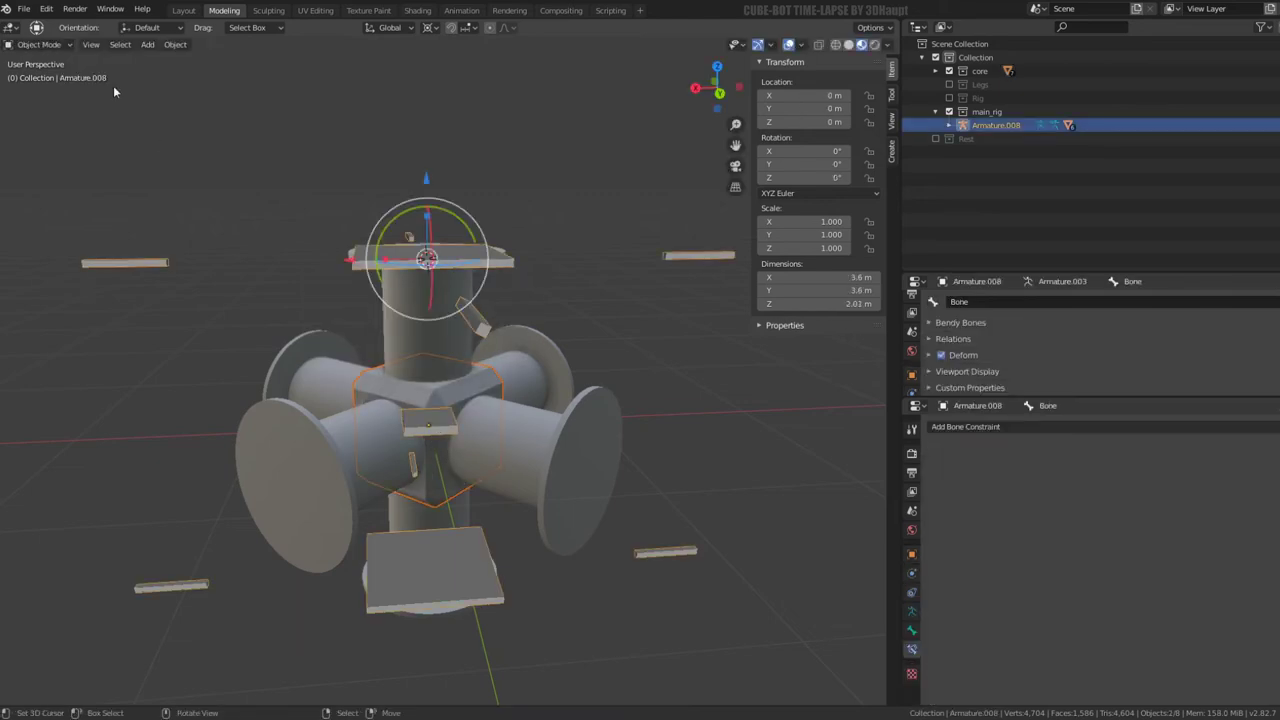
left_click(44, 44)
left_click(53, 86)
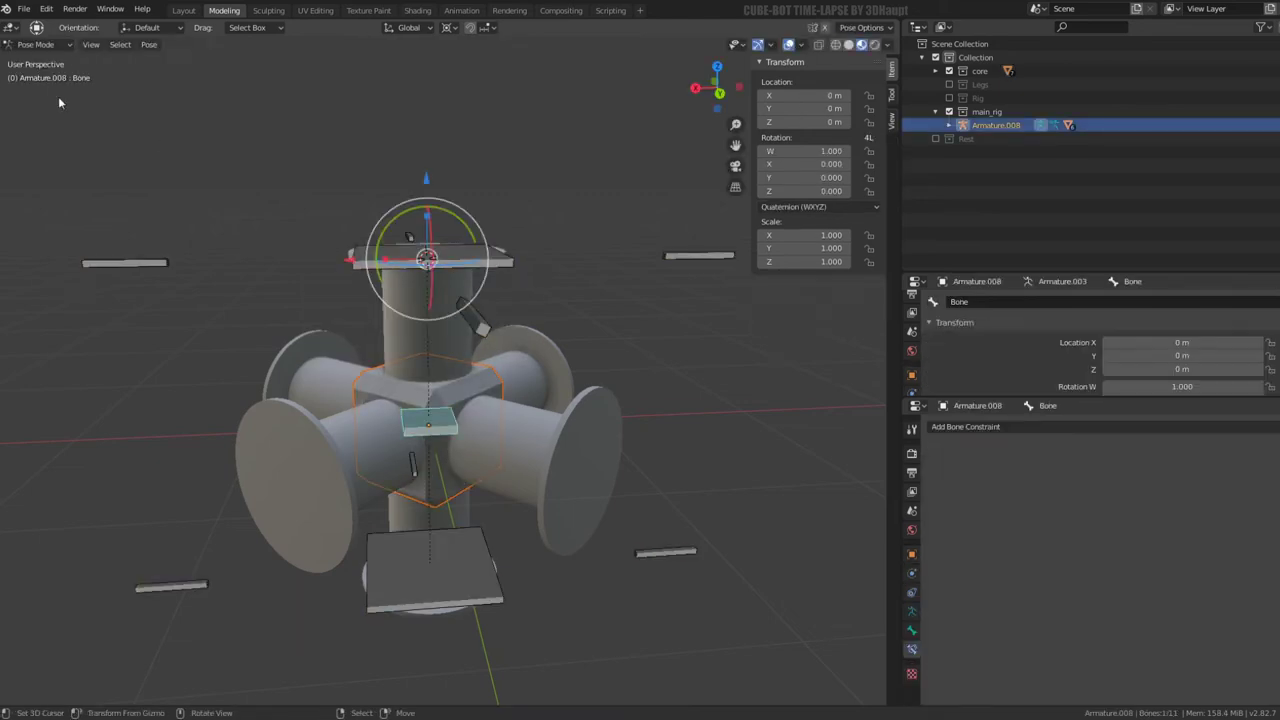
key("ctrl+p")
left_click(446, 418)
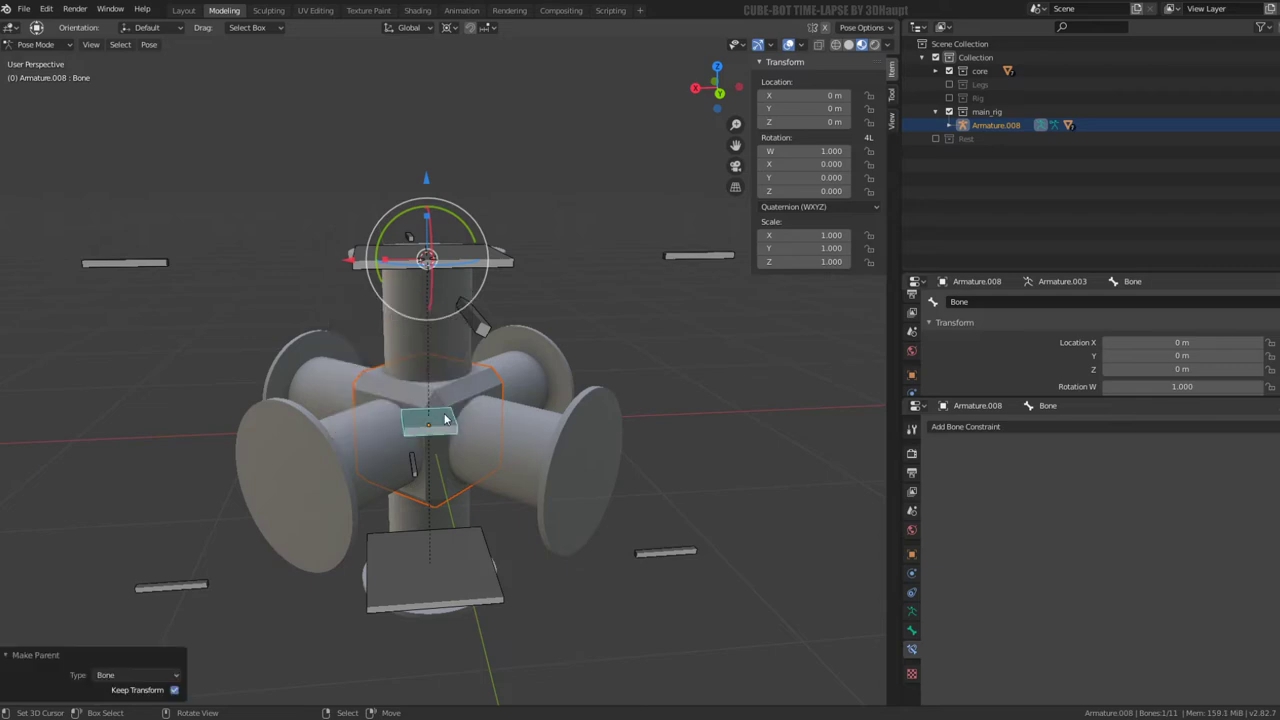
key("g")
key("Escape")
middle_click_drag(468, 400, 285, 167)
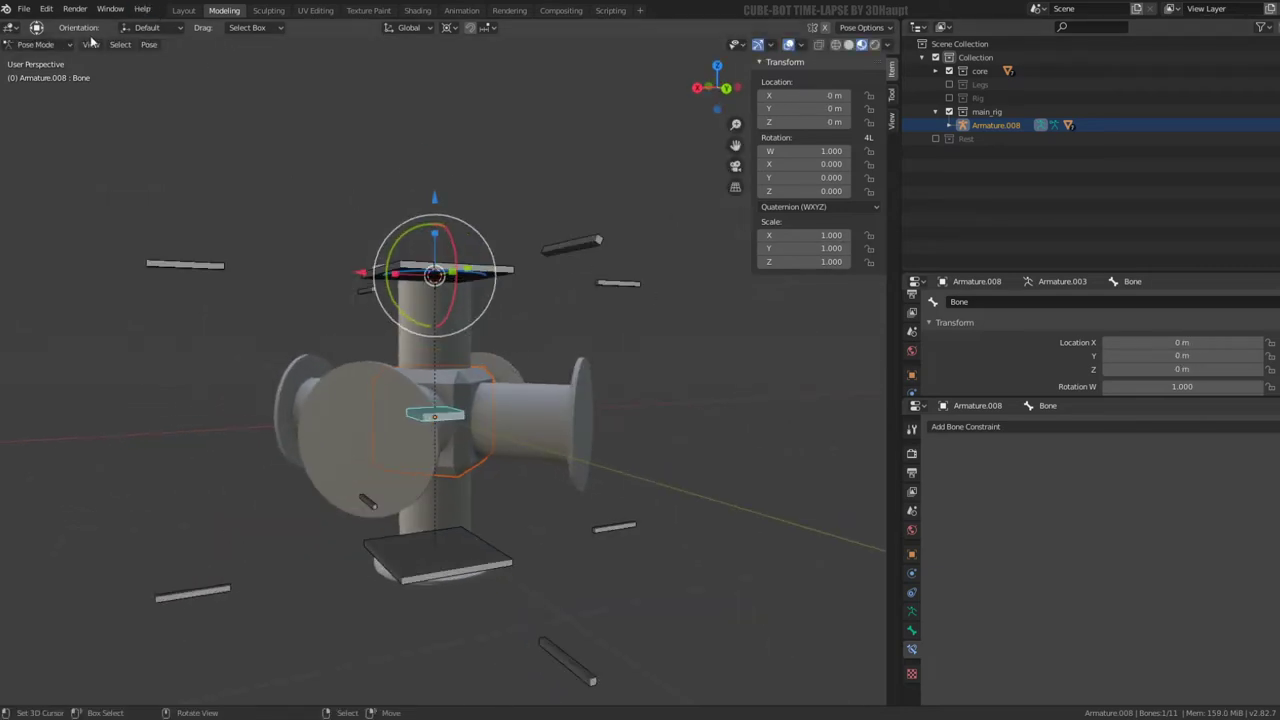
Hide the flared cylinder, shaft, centre cube and disc, reveal all, and exclude the core collection
left_click(35, 44)
left_click(40, 58)
left_click(496, 418)
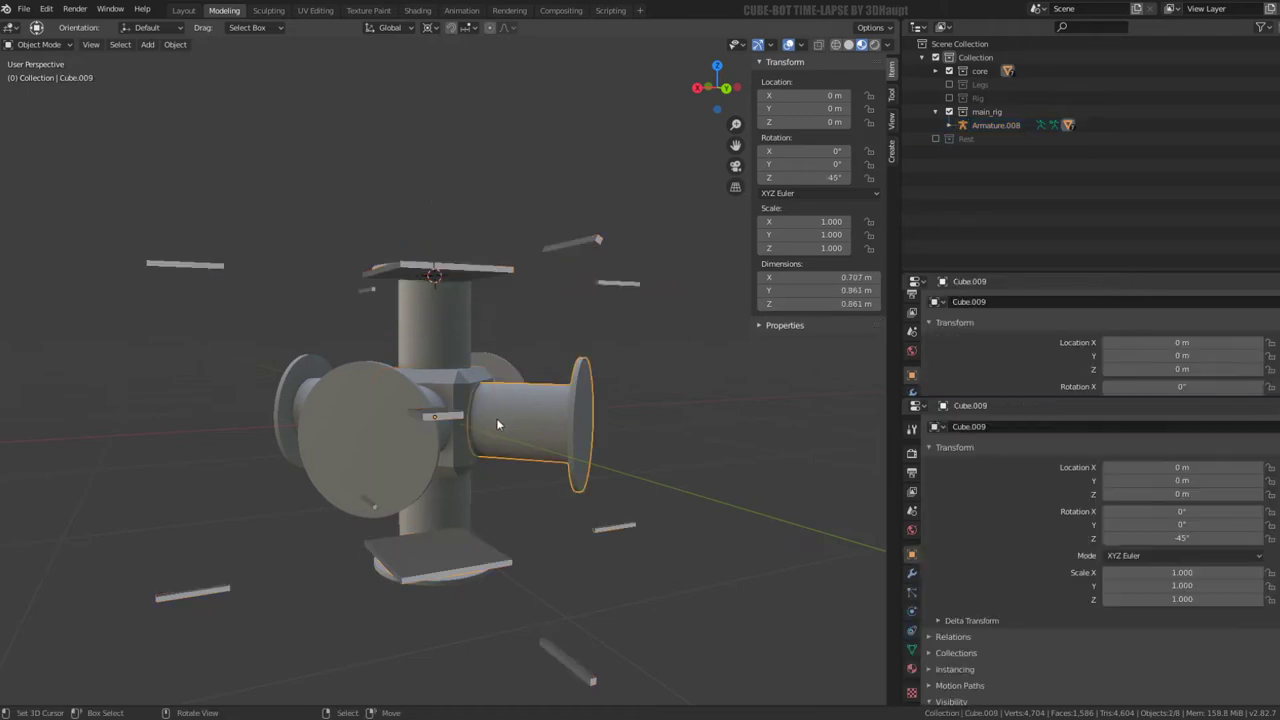
middle_click_drag(542, 403, 503, 392)
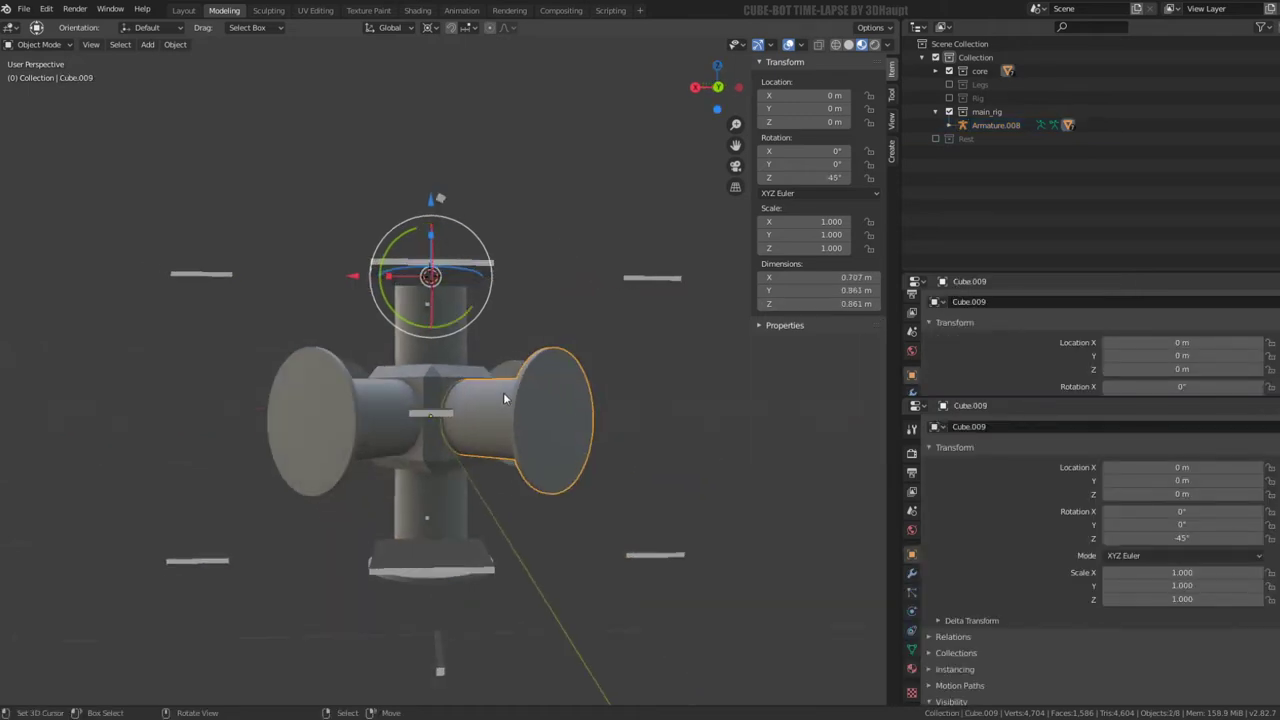
key("Delete")
left_click(503, 400)
key("Delete")
left_click(435, 420)
key("Delete")
left_click(433, 349)
key("Delete")
left_click(368, 392)
key("Delete")
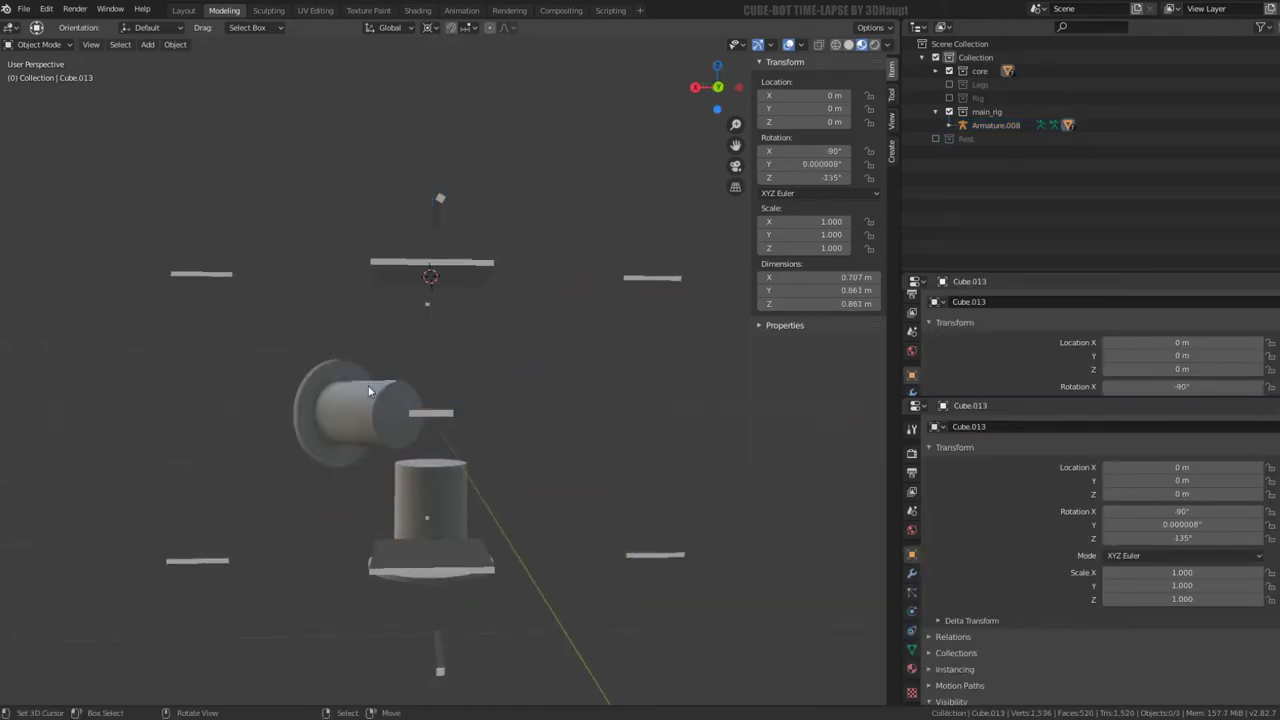
key("alt+h")
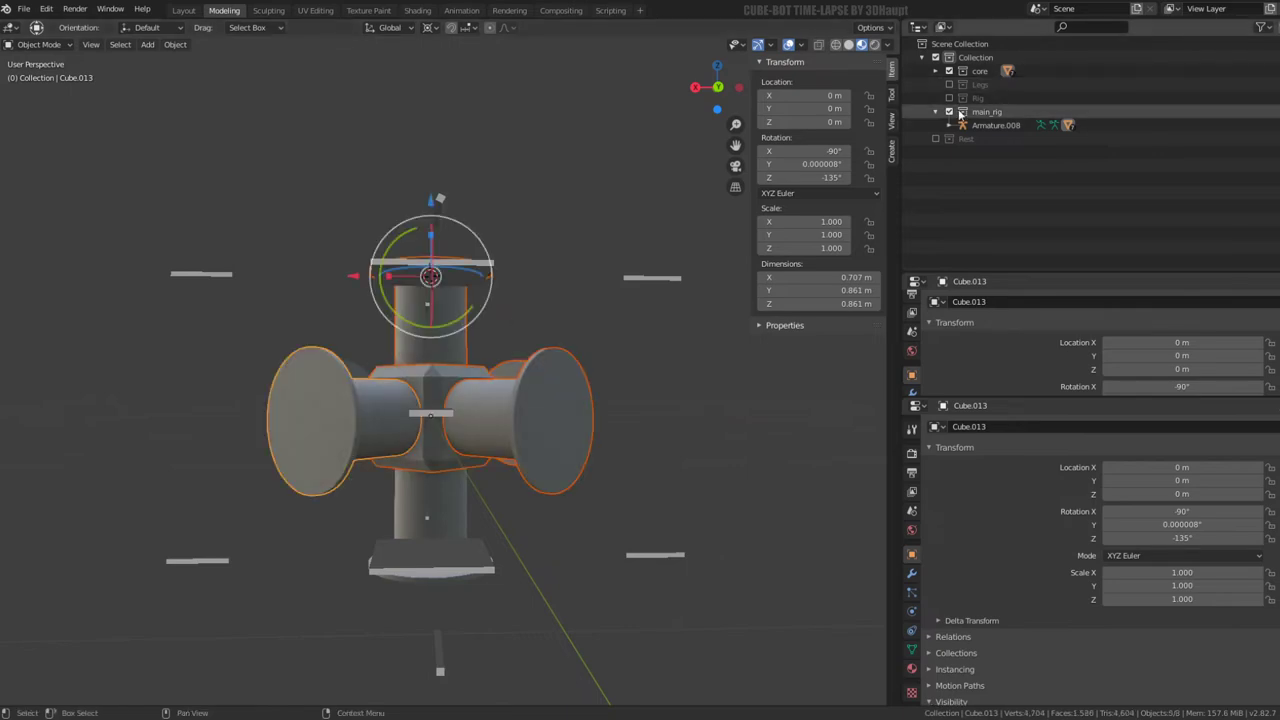
left_click(949, 71)
Show the Legs and Rig collections and view the legs from the front
left_click(949, 84)
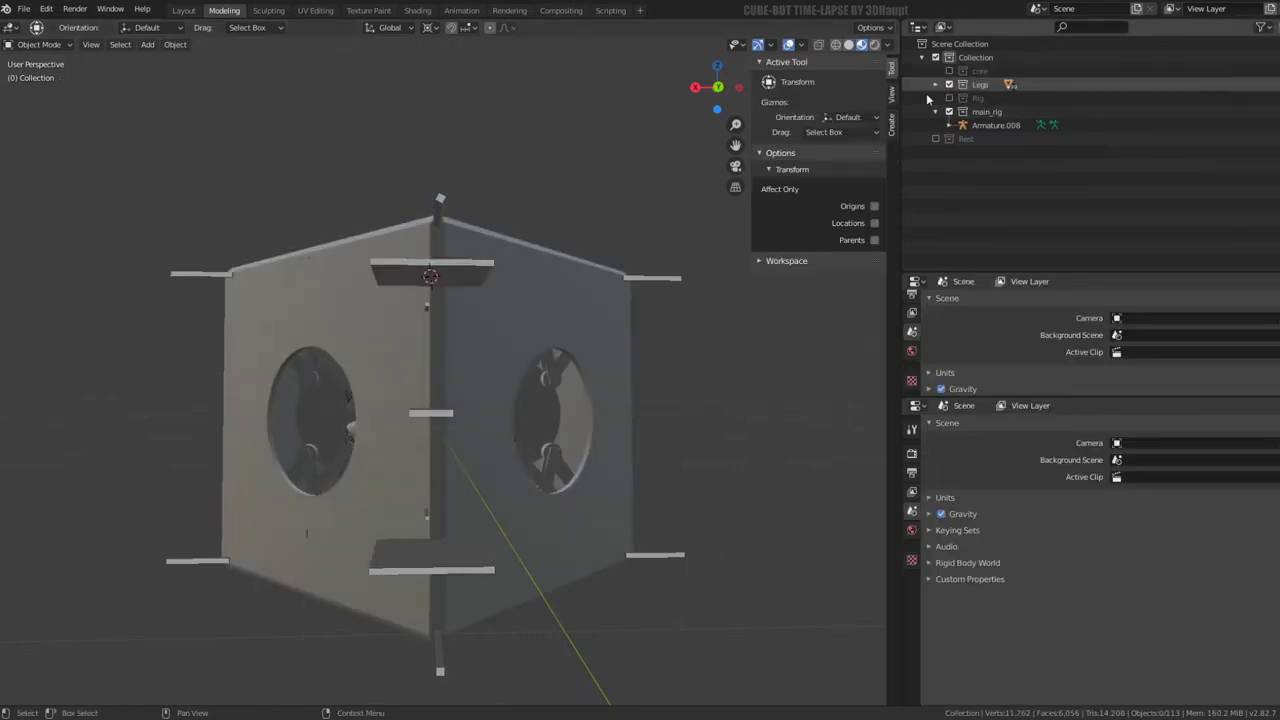
middle_click_drag(540, 360, 459, 360)
key("KP_1")
scroll(437, 337, "up", 4)
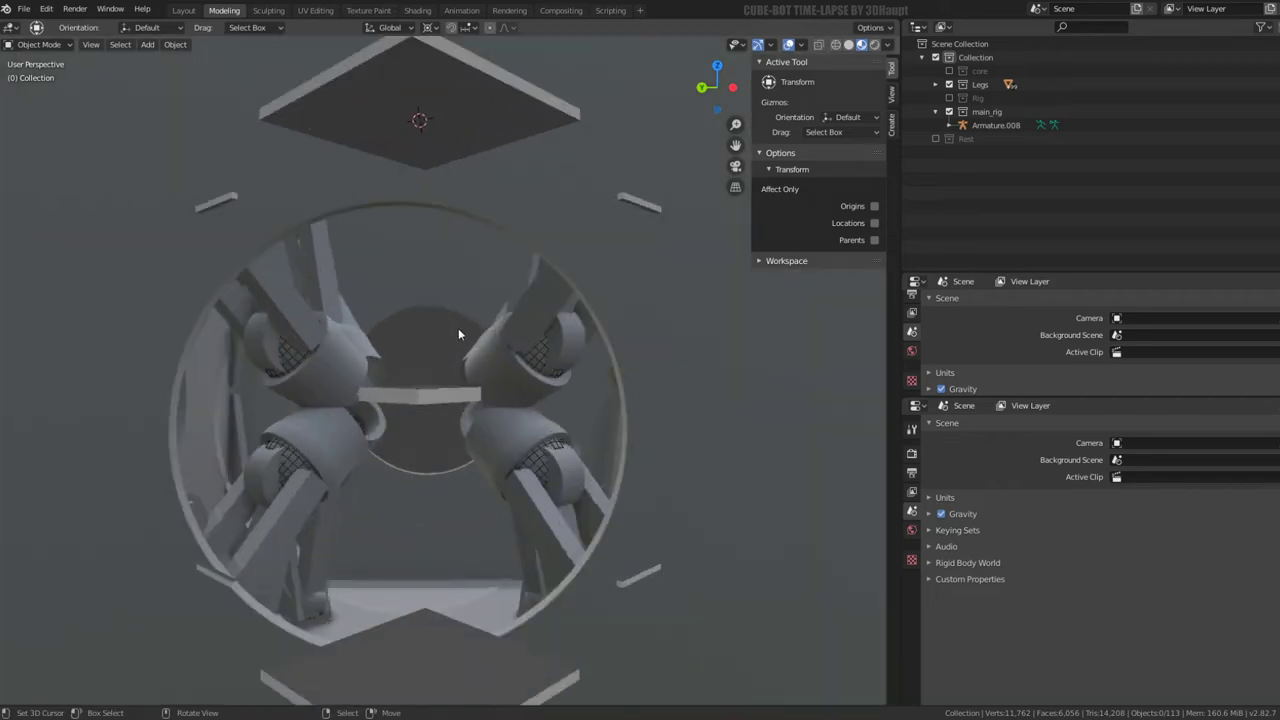
scroll(458, 328, "down", 2)
left_click(949, 98)
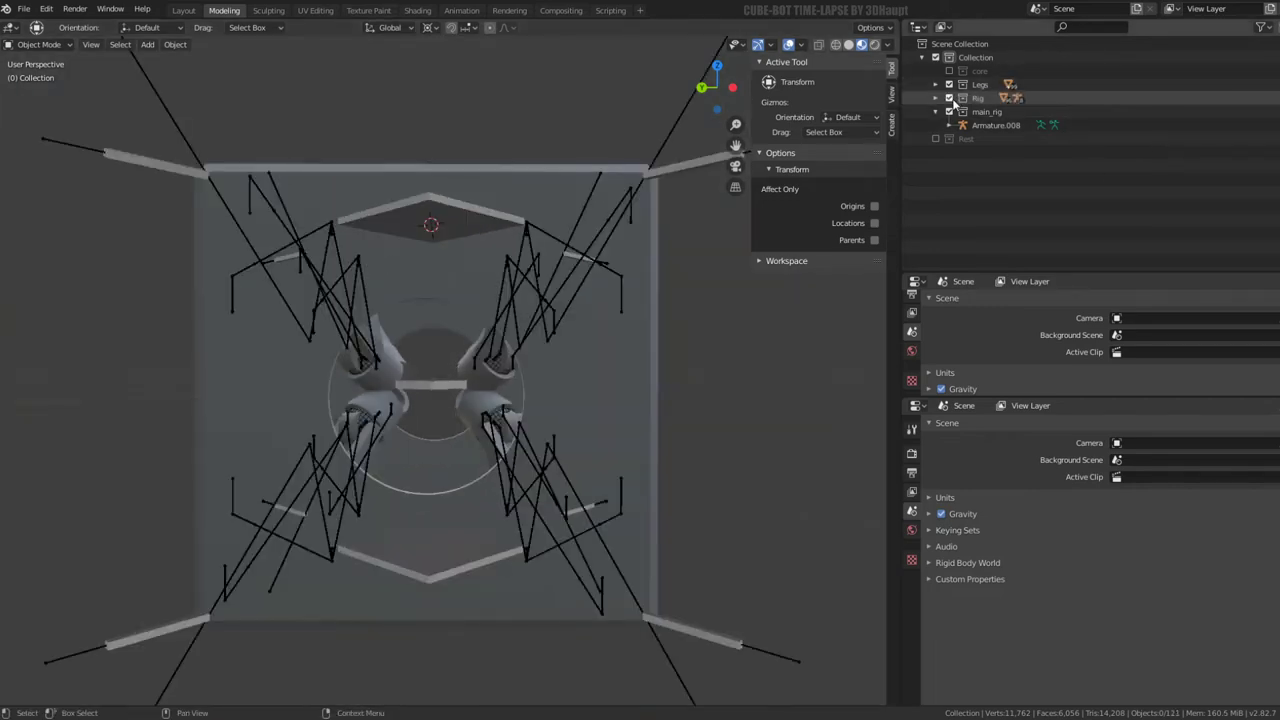
scroll(498, 328, "up", 3)
scroll(500, 330, "up", 3)
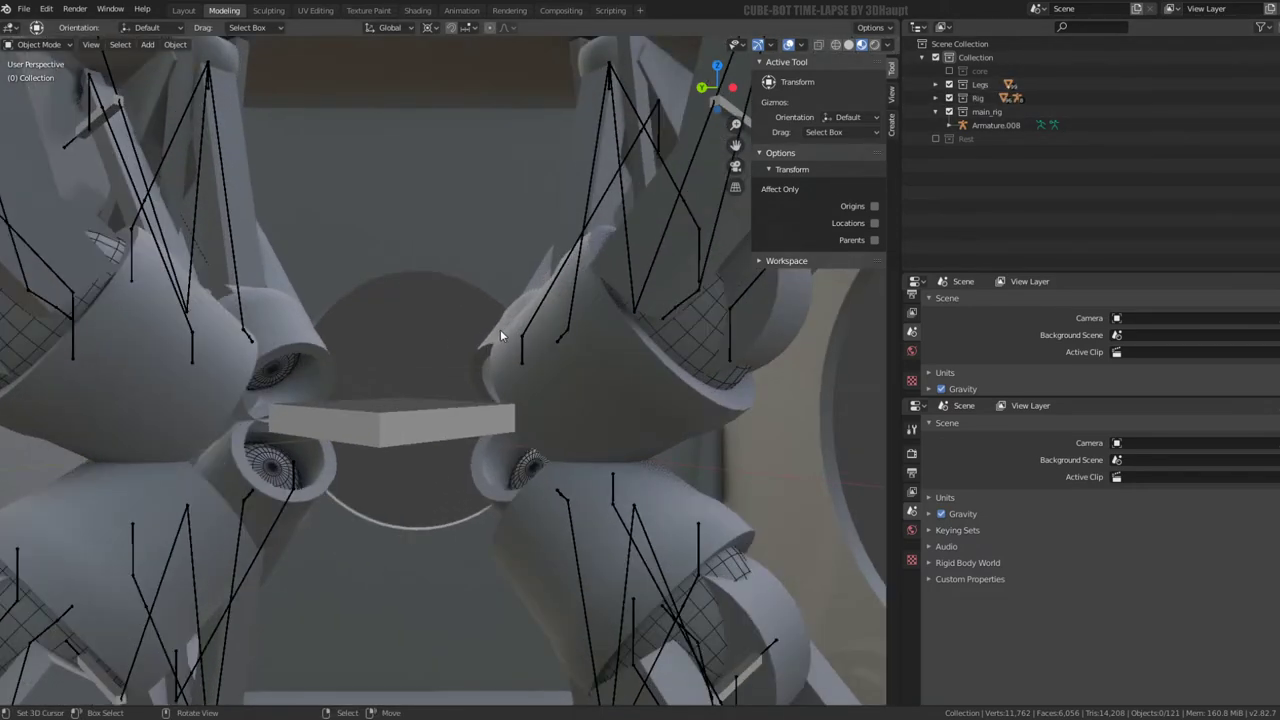
scroll(525, 345, "down", 3)
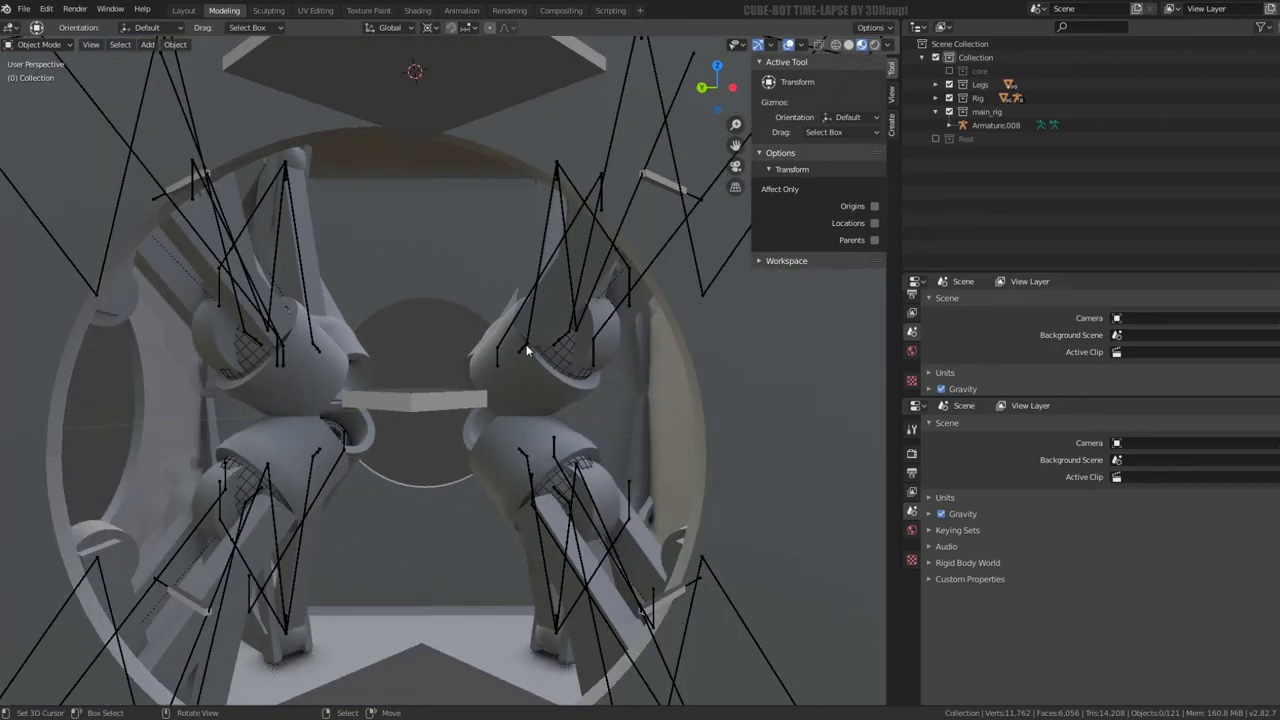
mouse_move(527, 350)
middle_mouse_down()
mouse_move(485, 320)
mouse_move(563, 329)
mouse_move(523, 341)
mouse_move(581, 328)
middle_mouse_up()
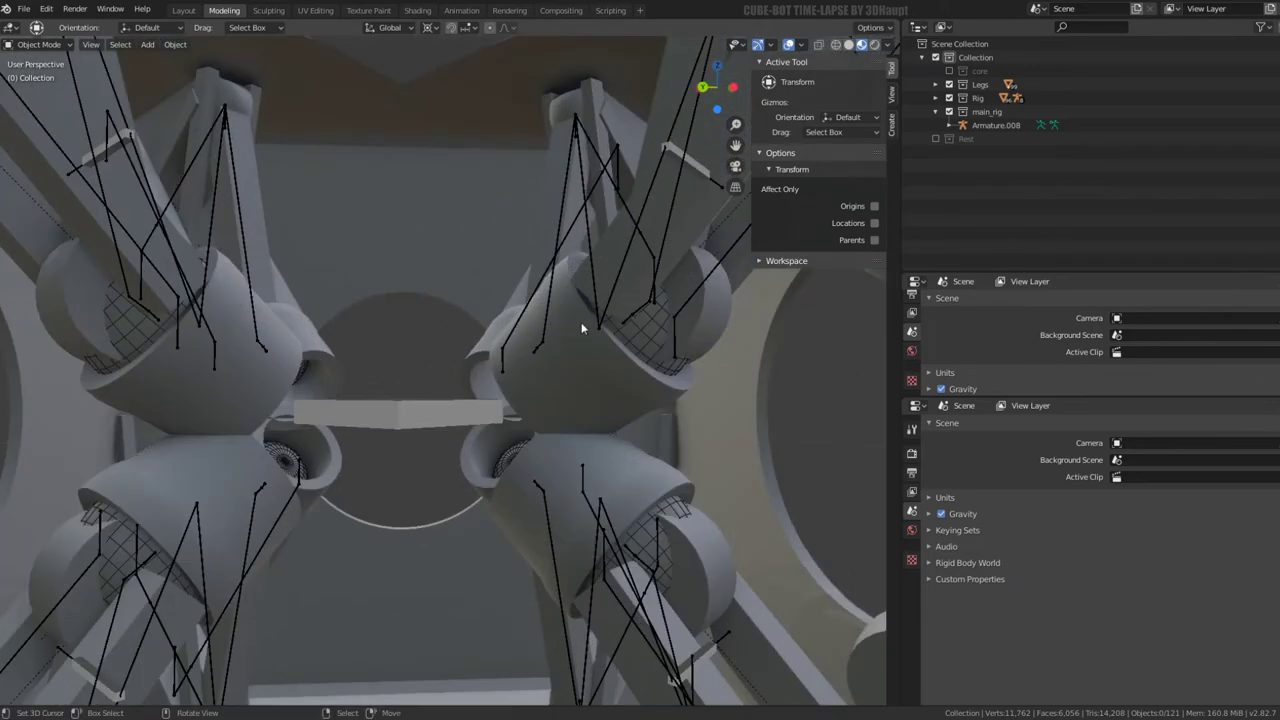
Duplicate the leg armature's small joint bone and separate the copy into its own armature
left_click(623, 320)
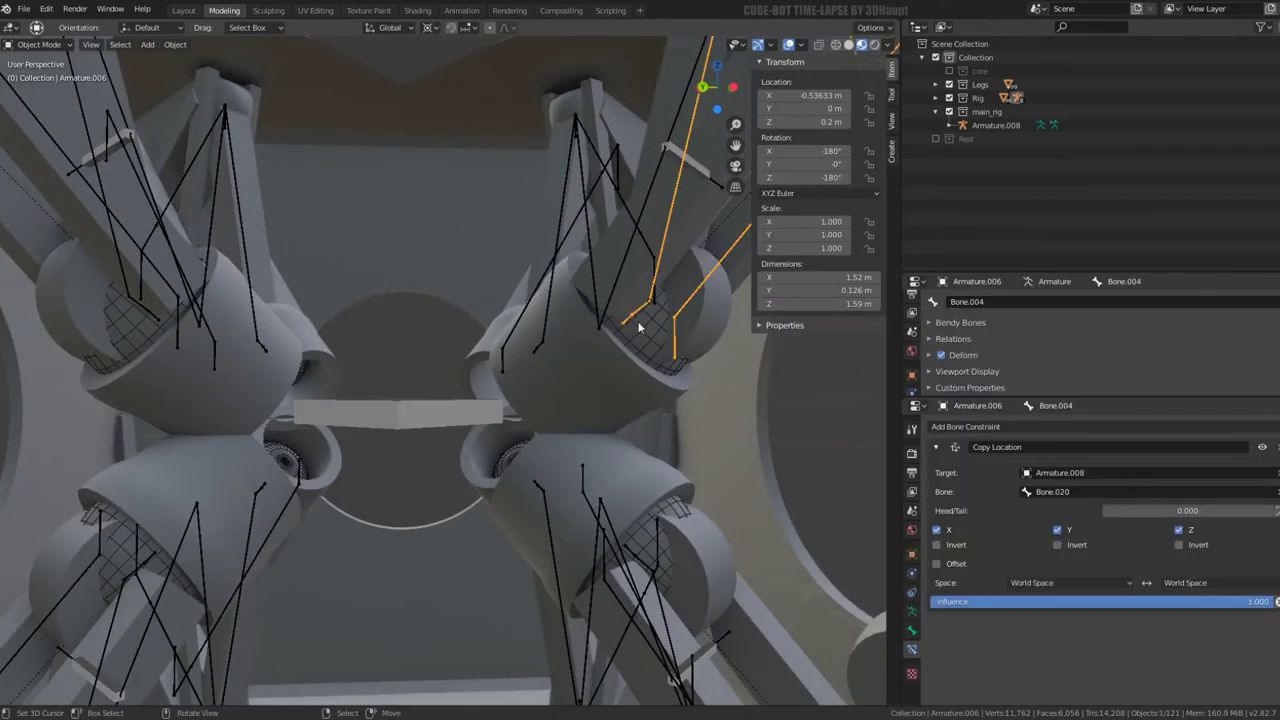
key("Tab")
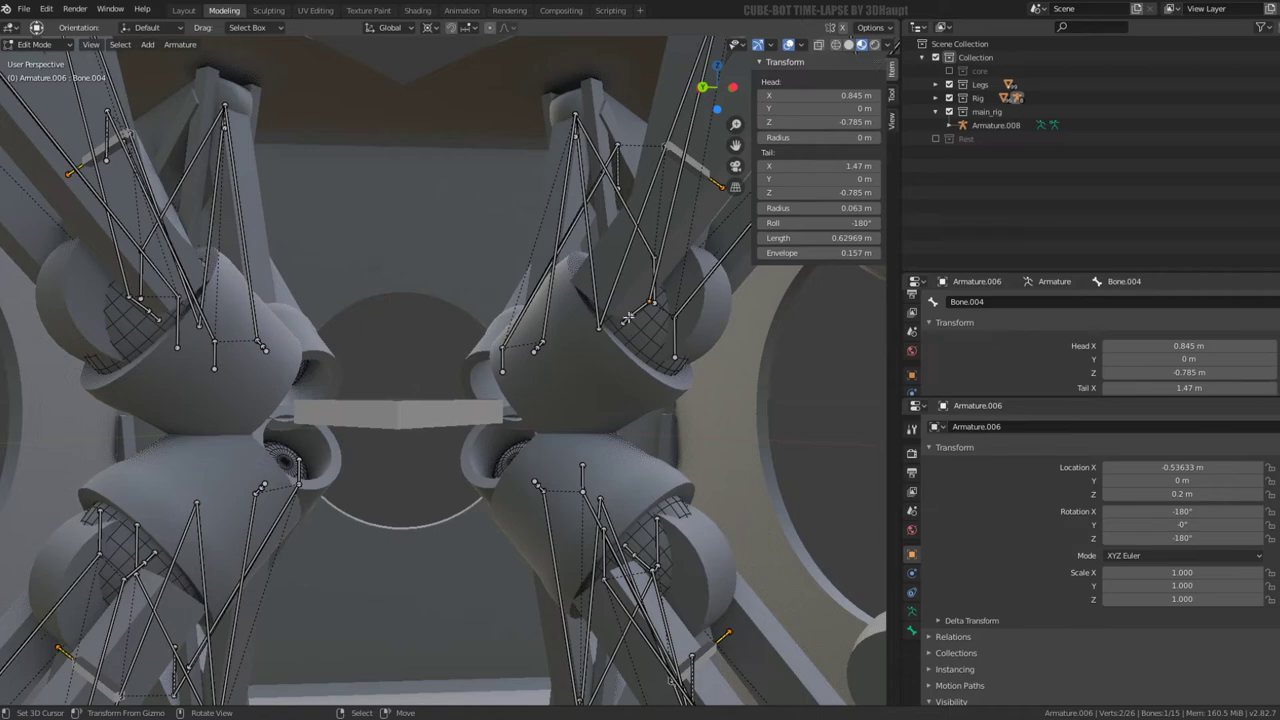
left_click(634, 312)
middle_click_drag(636, 320, 650, 360)
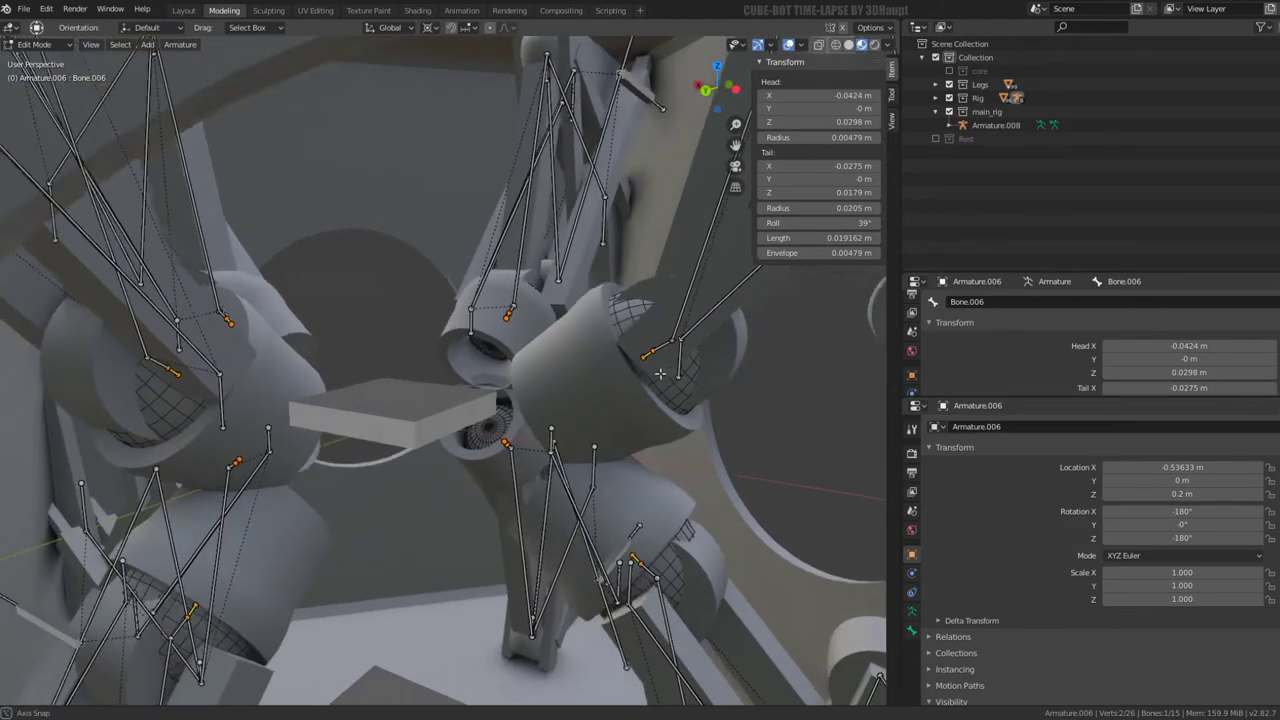
scroll(650, 360, "up", 3)
left_click(600, 368)
key("g")
left_click(662, 388)
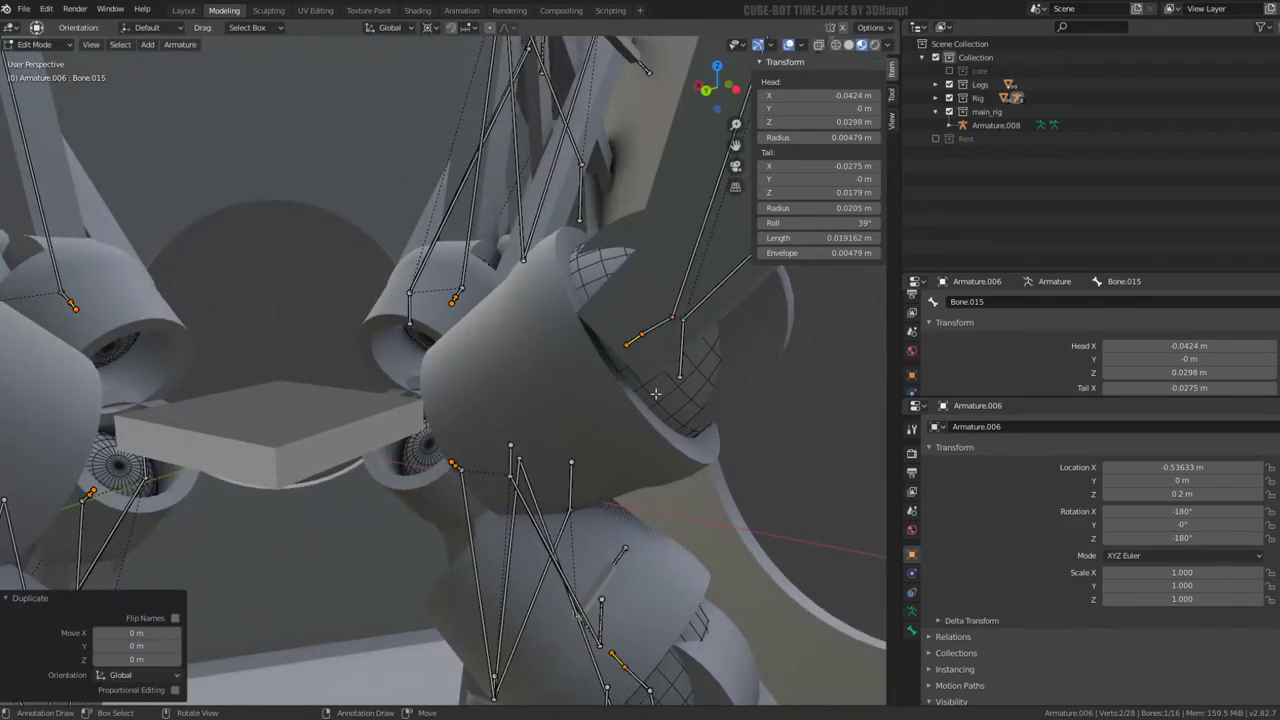
key("p")
left_click(658, 391)
key("Tab")
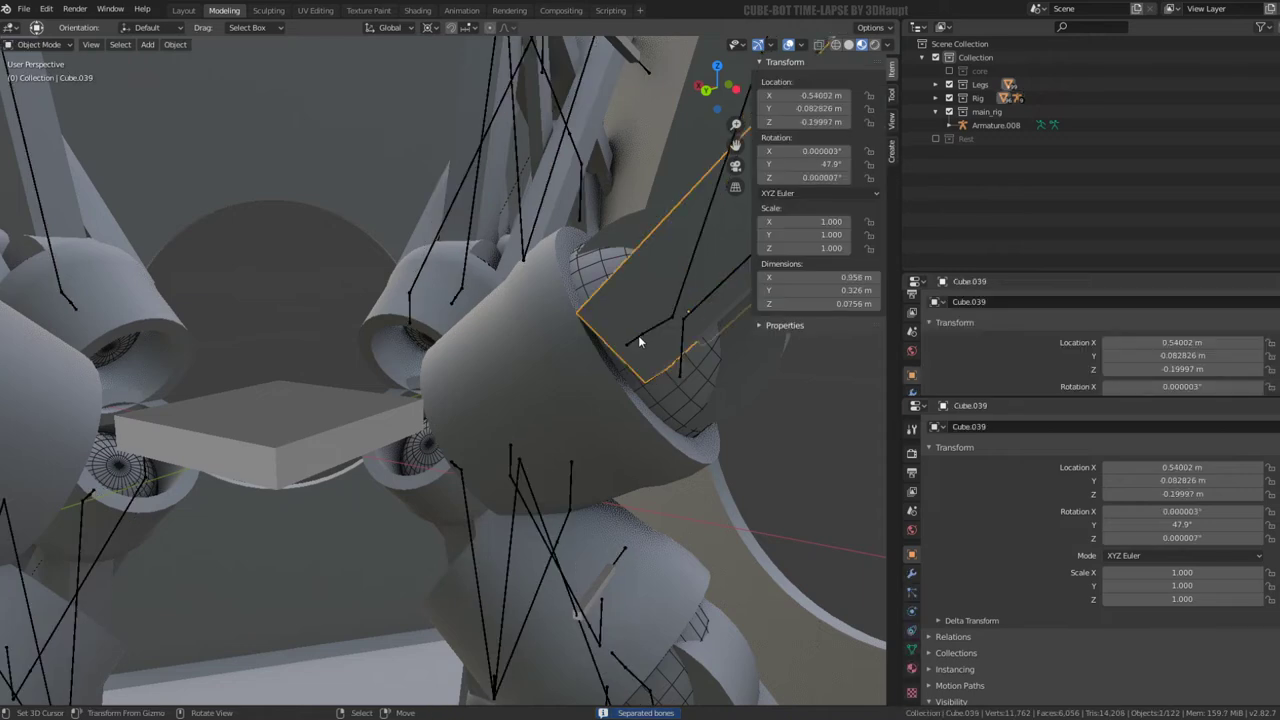
Select the new Armature.009 holding the separated bone and enter its Edit Mode
left_click(638, 341)
left_click(637, 341)
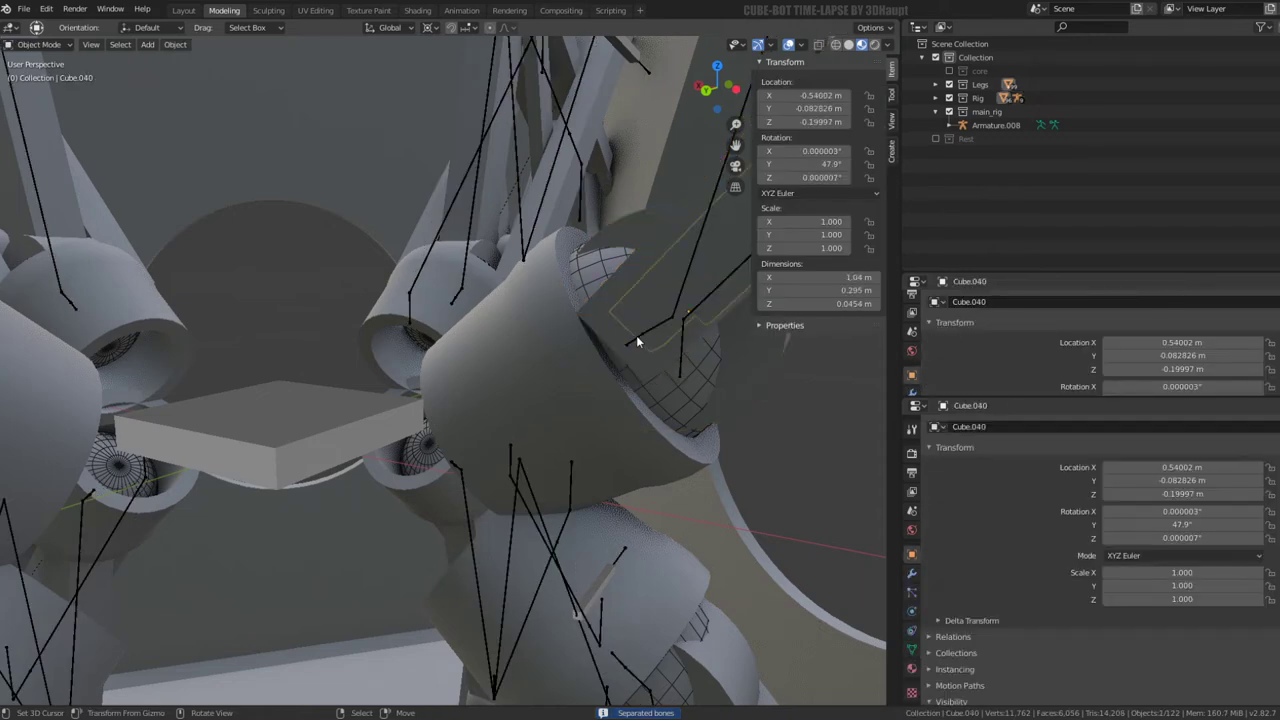
left_click(637, 341)
left_click(637, 341)
left_click(636, 341)
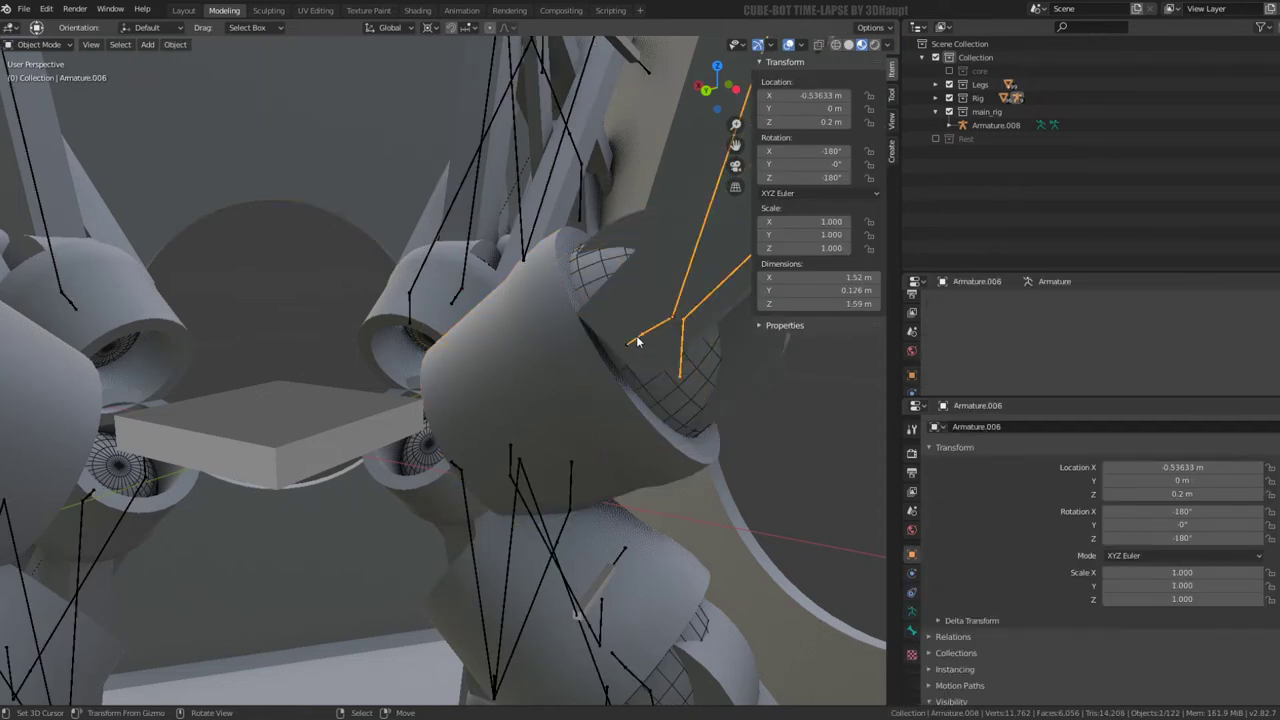
left_click(637, 341)
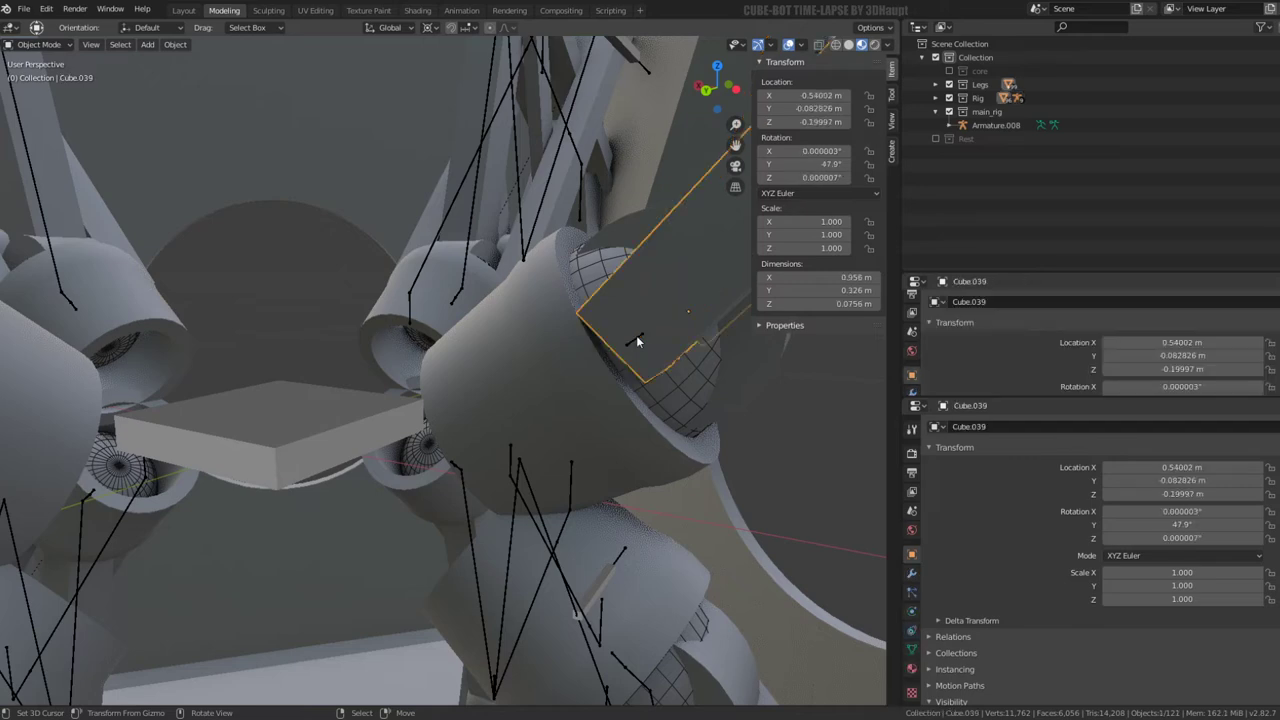
left_click(637, 341)
left_click(637, 341)
left_click(637, 340)
left_click(637, 340)
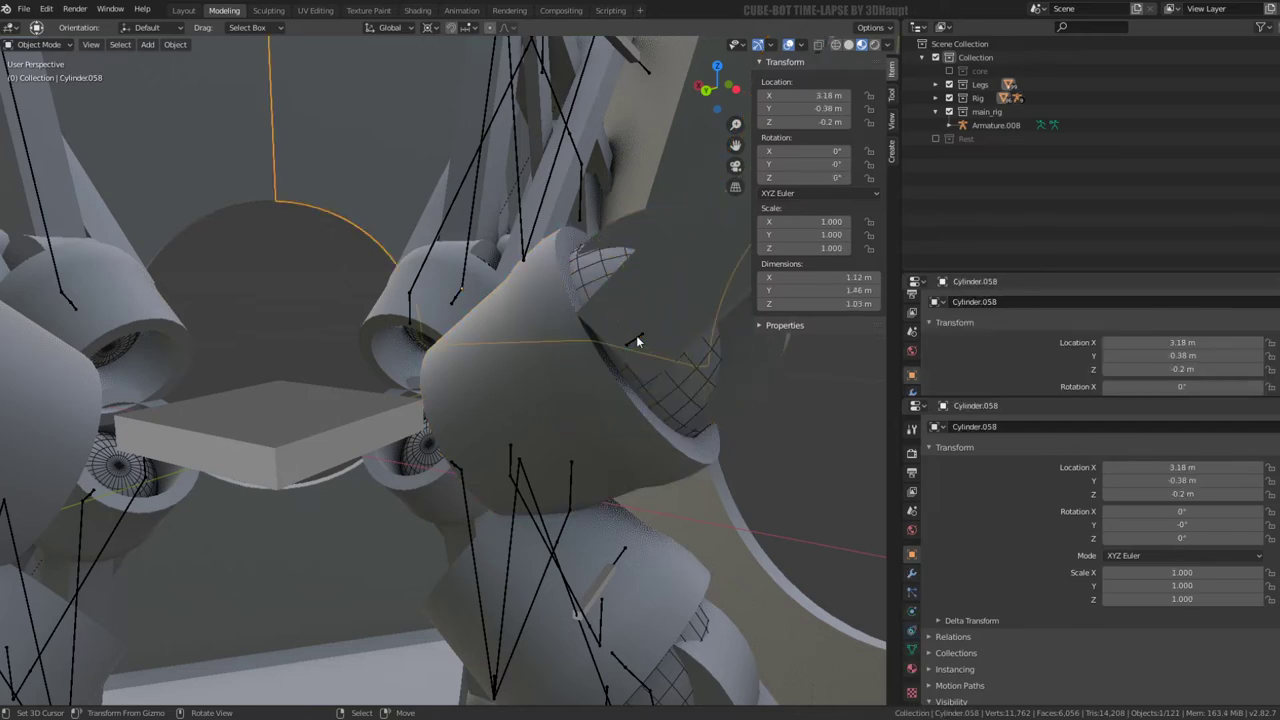
left_click(637, 340)
left_click(637, 340)
left_click(637, 341)
left_click(637, 341)
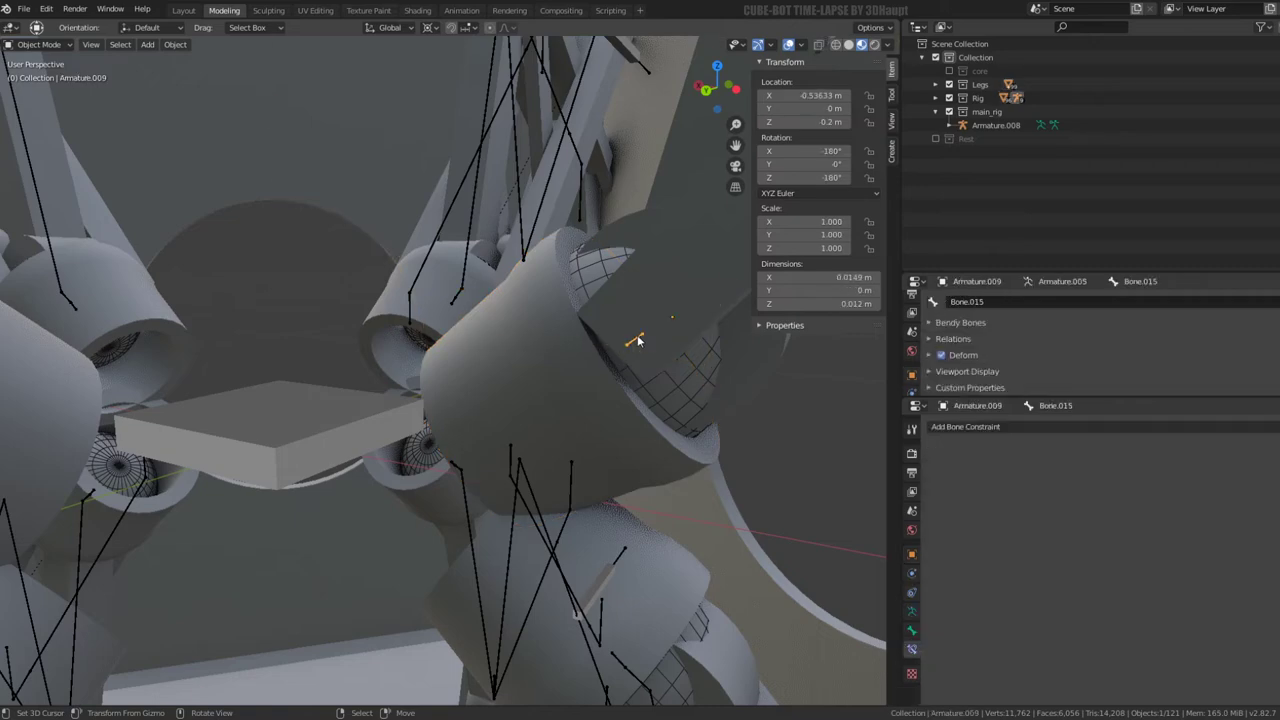
mouse_move(637, 341)
middle_mouse_down()
mouse_move(639, 287)
mouse_move(553, 297)
middle_mouse_up()
key("Tab")
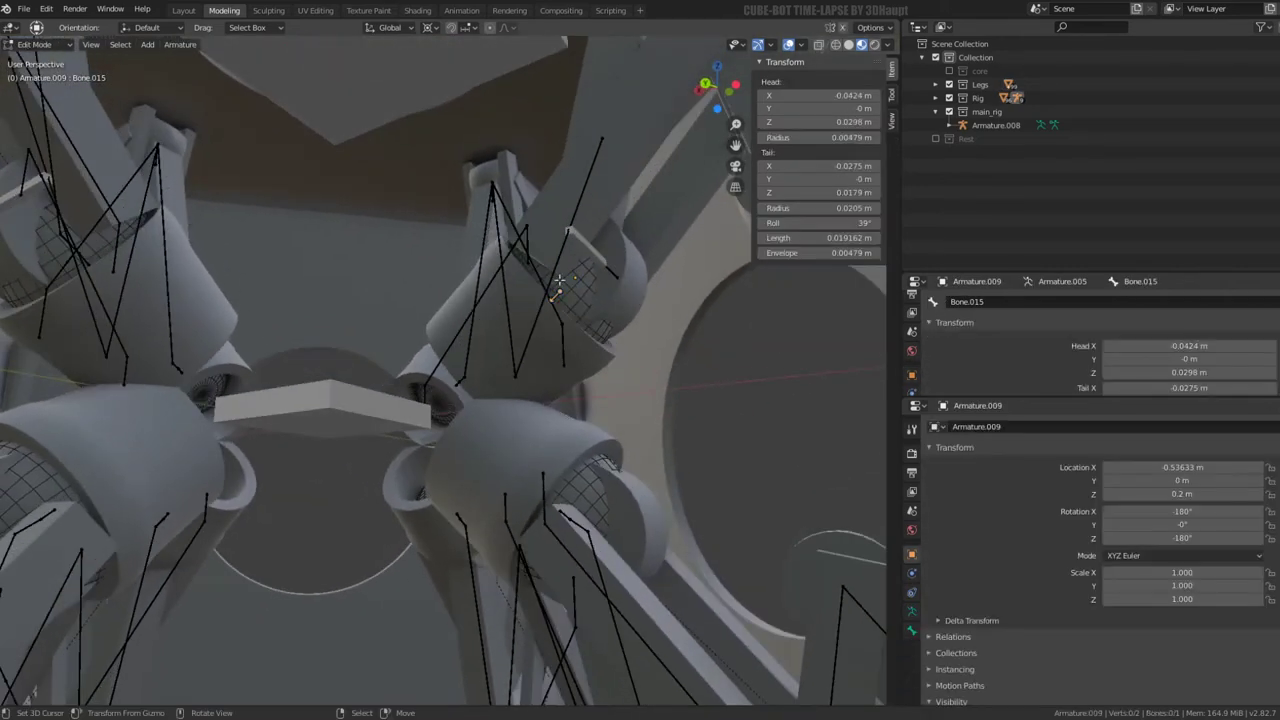
In Armature.008, parent the small leg bone to the central box bone with Keep Offset
key("Tab")
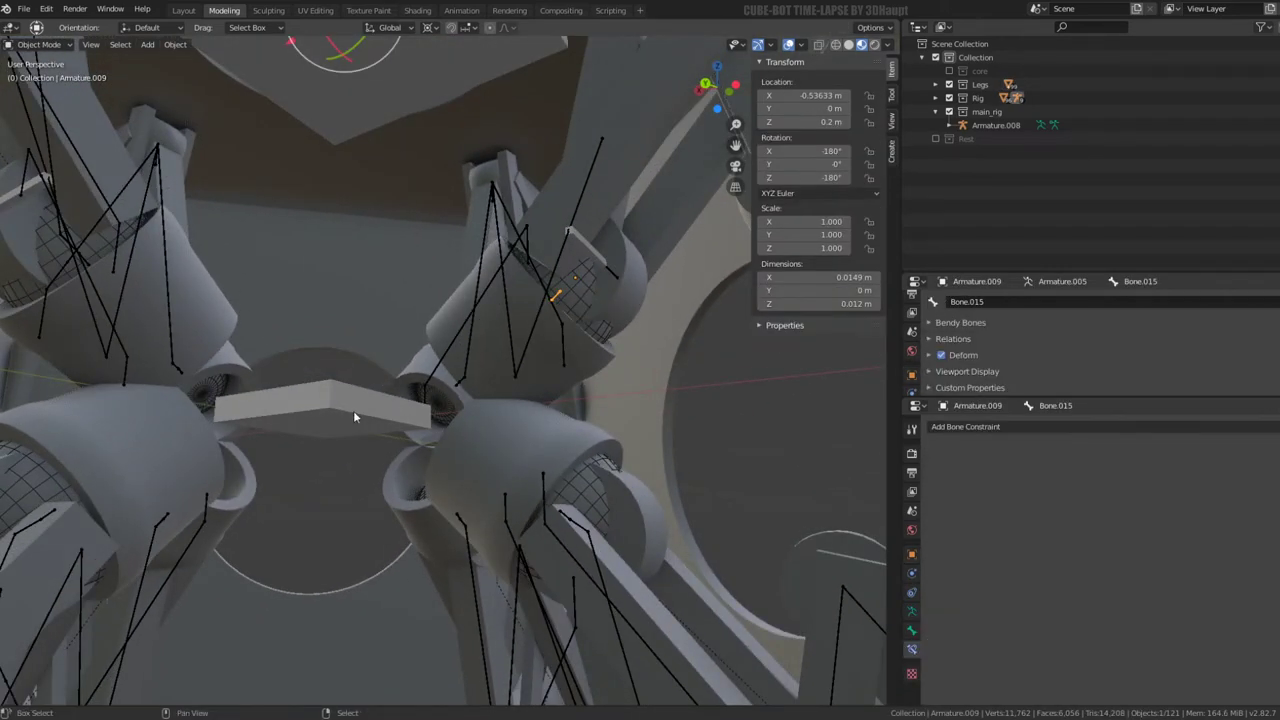
left_click(345, 395)
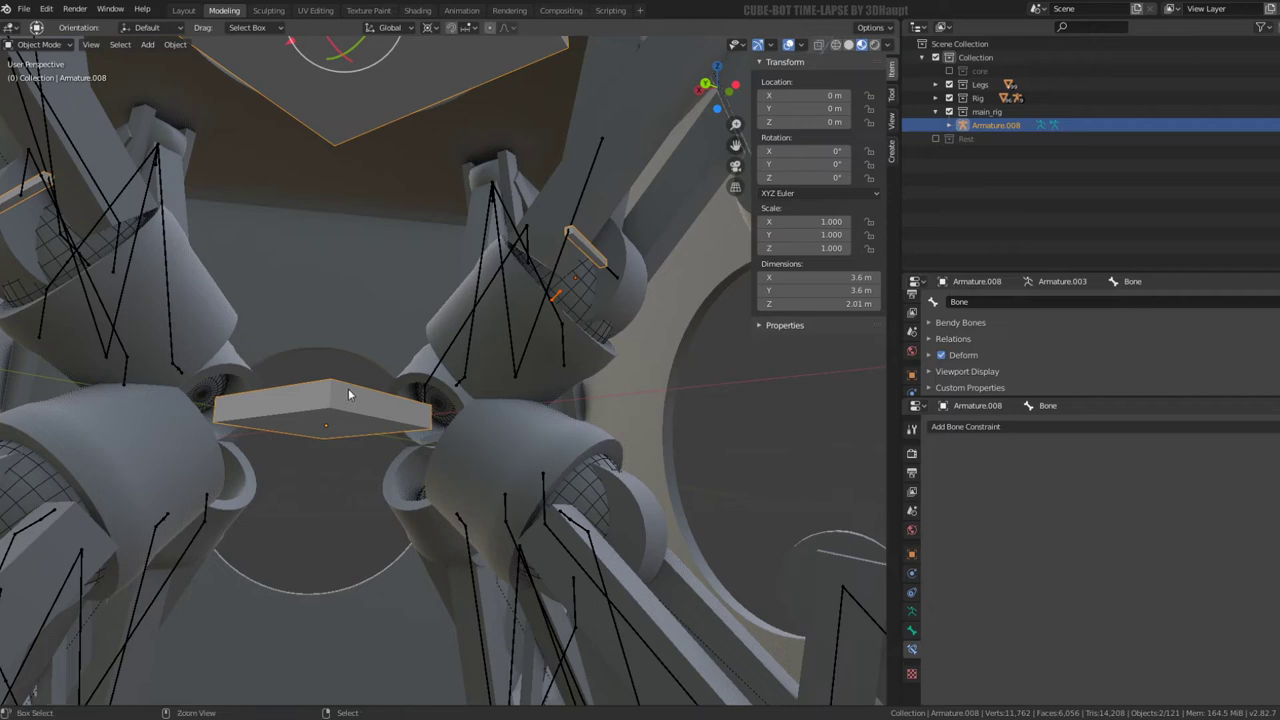
key("Tab")
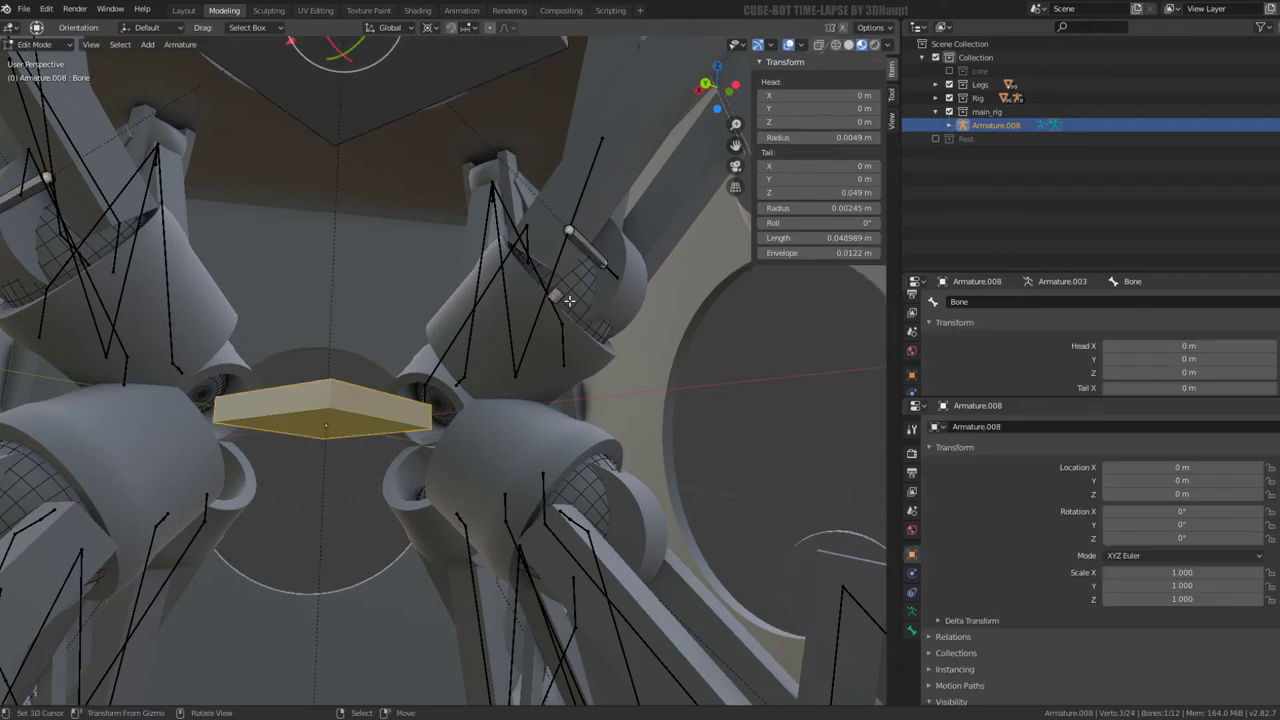
left_click(568, 300)
left_click(406, 390, "shift")
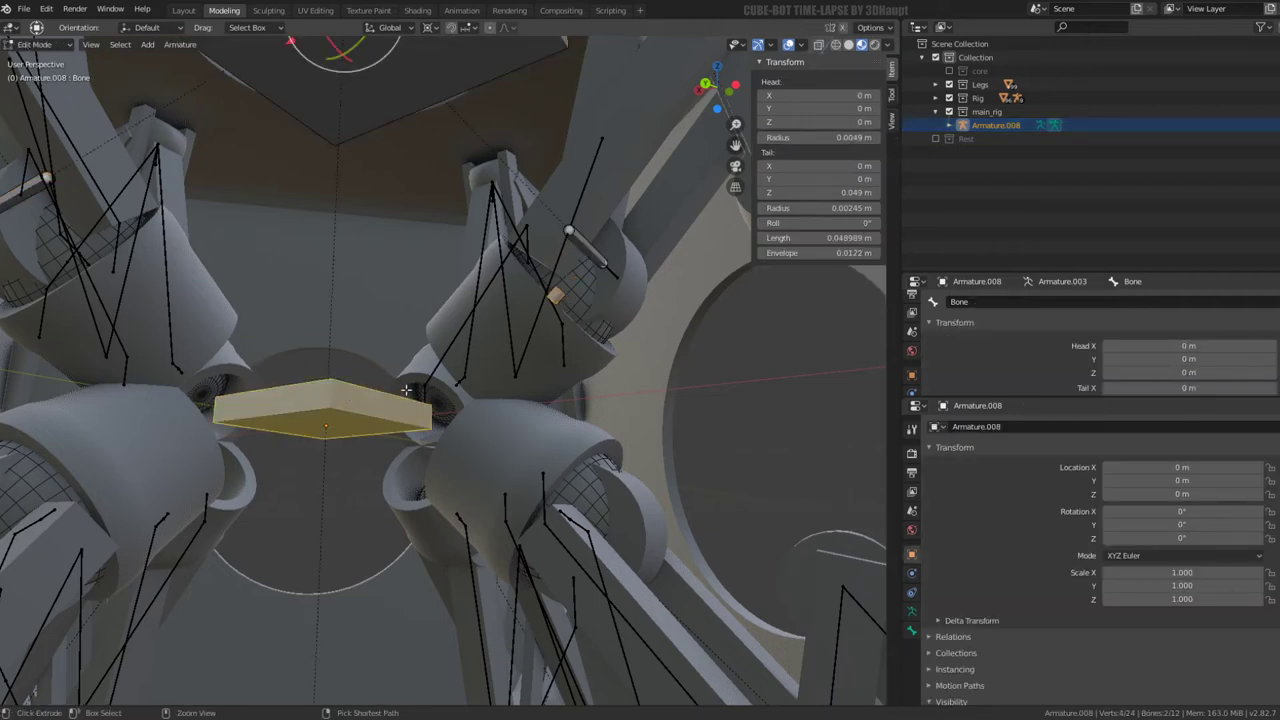
key("ctrl+p")
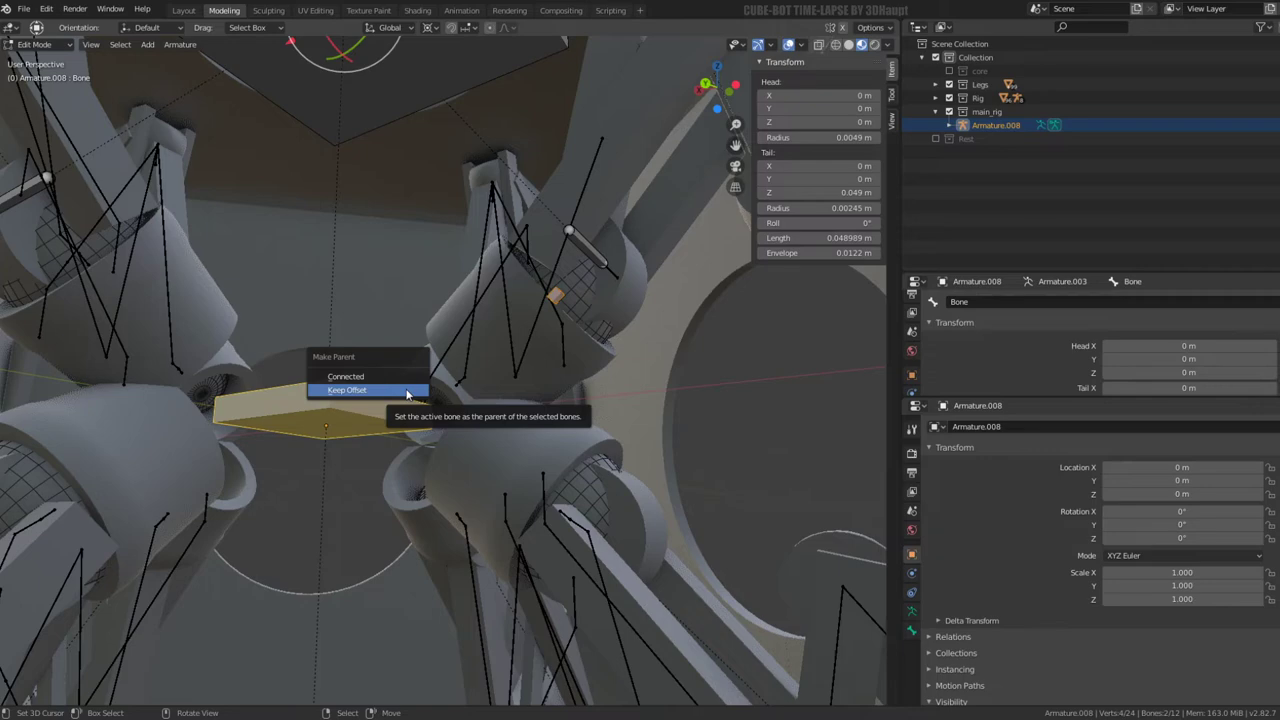
left_click(406, 390)
Leave Edit Mode, reselect Armature.008 and switch it to Pose Mode
middle_click_drag(536, 319, 537, 337)
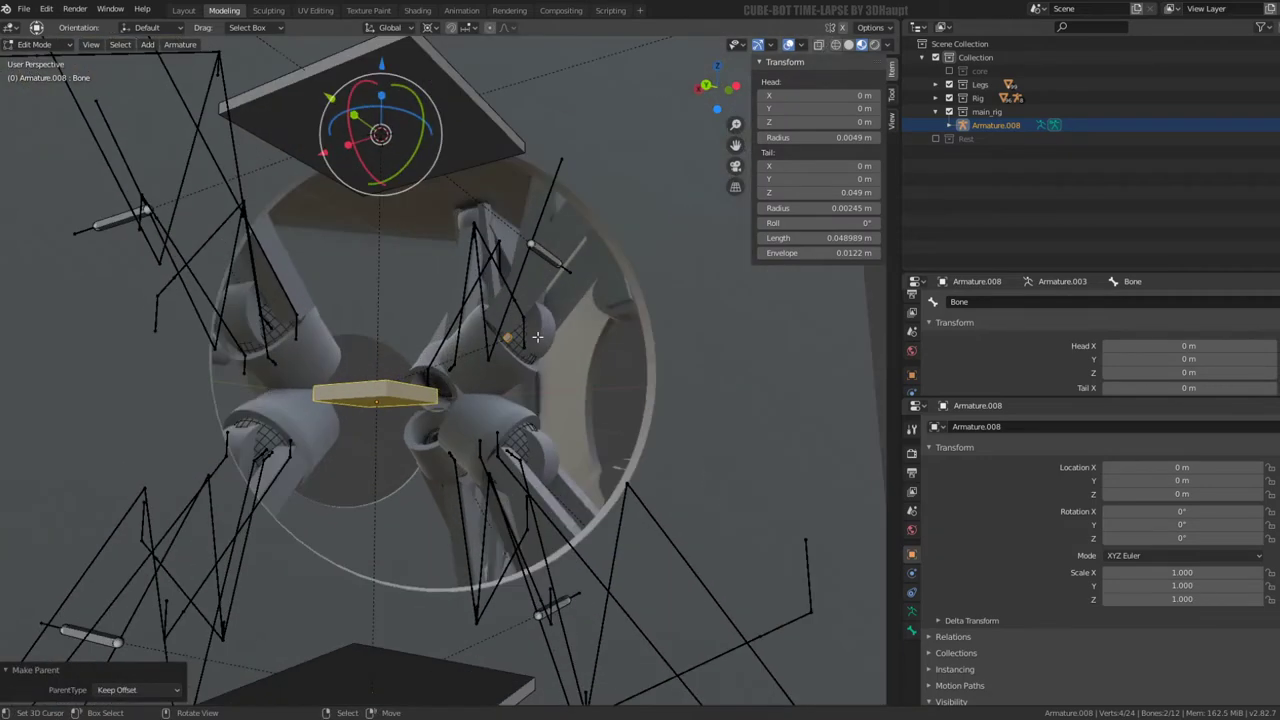
key("Tab")
left_click(536, 335)
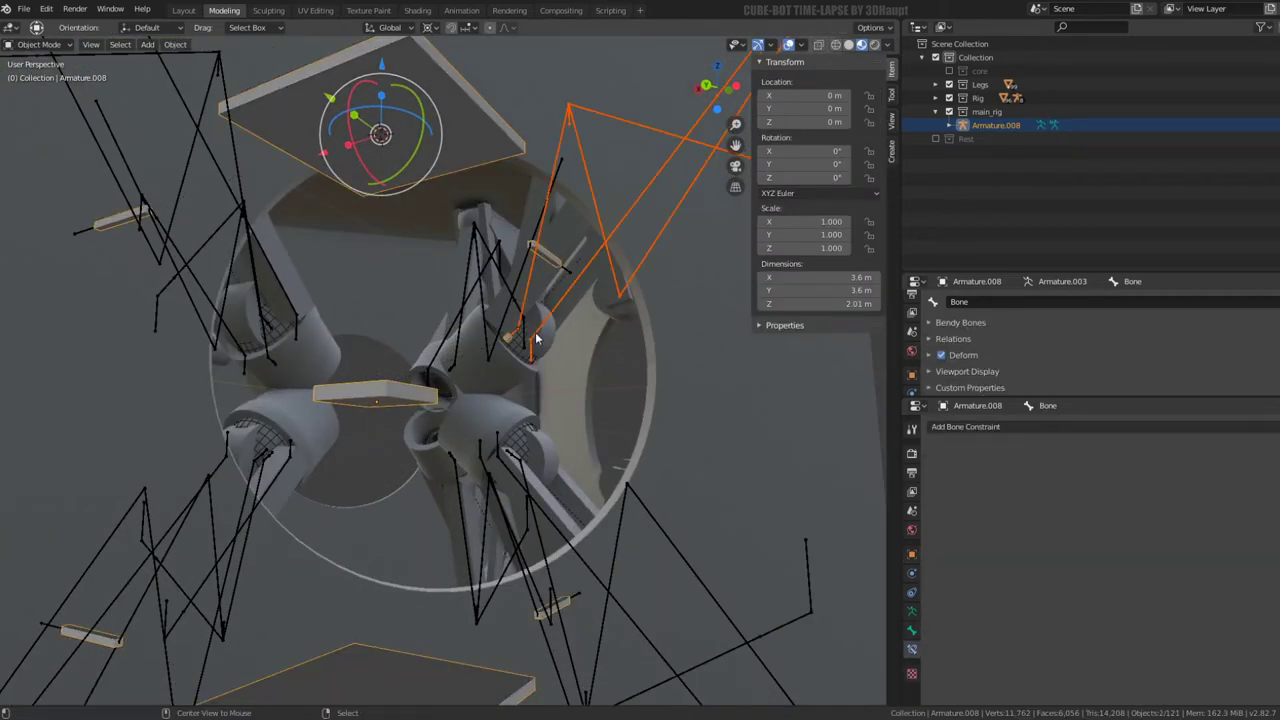
scroll(536, 330, "up", 3)
left_click(537, 320)
left_click(537, 320)
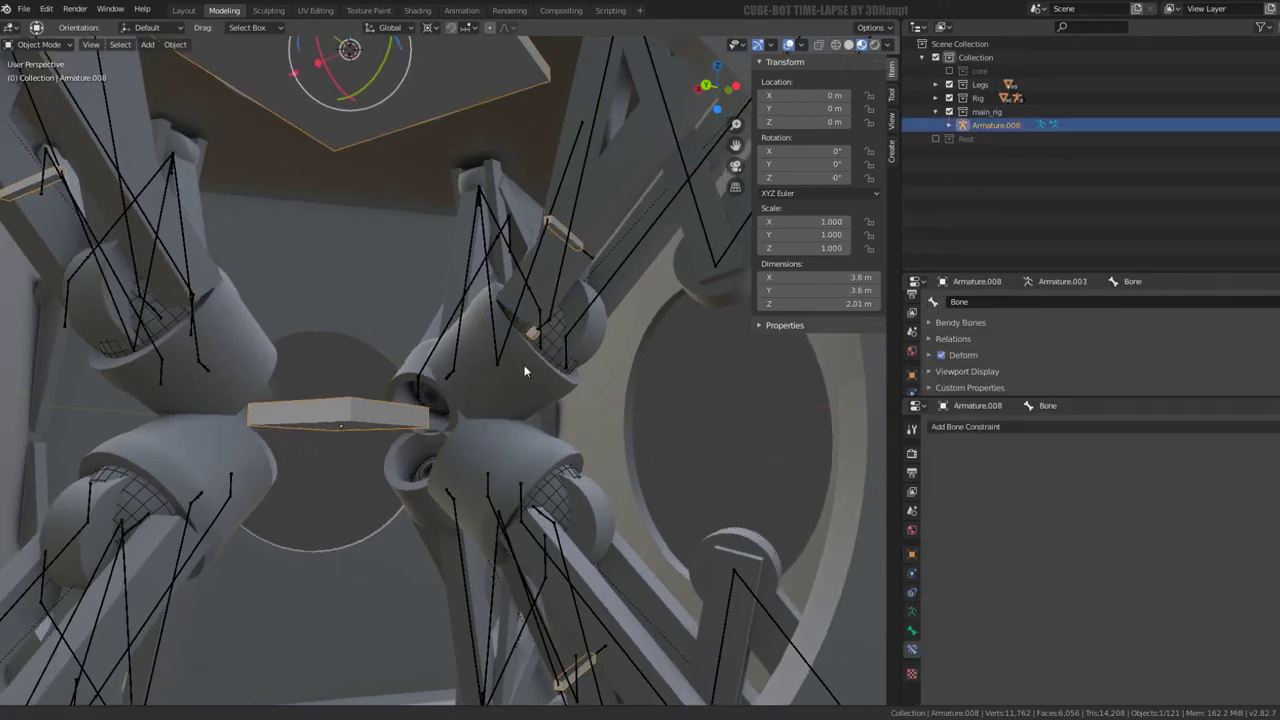
scroll(490, 400, "up", 3)
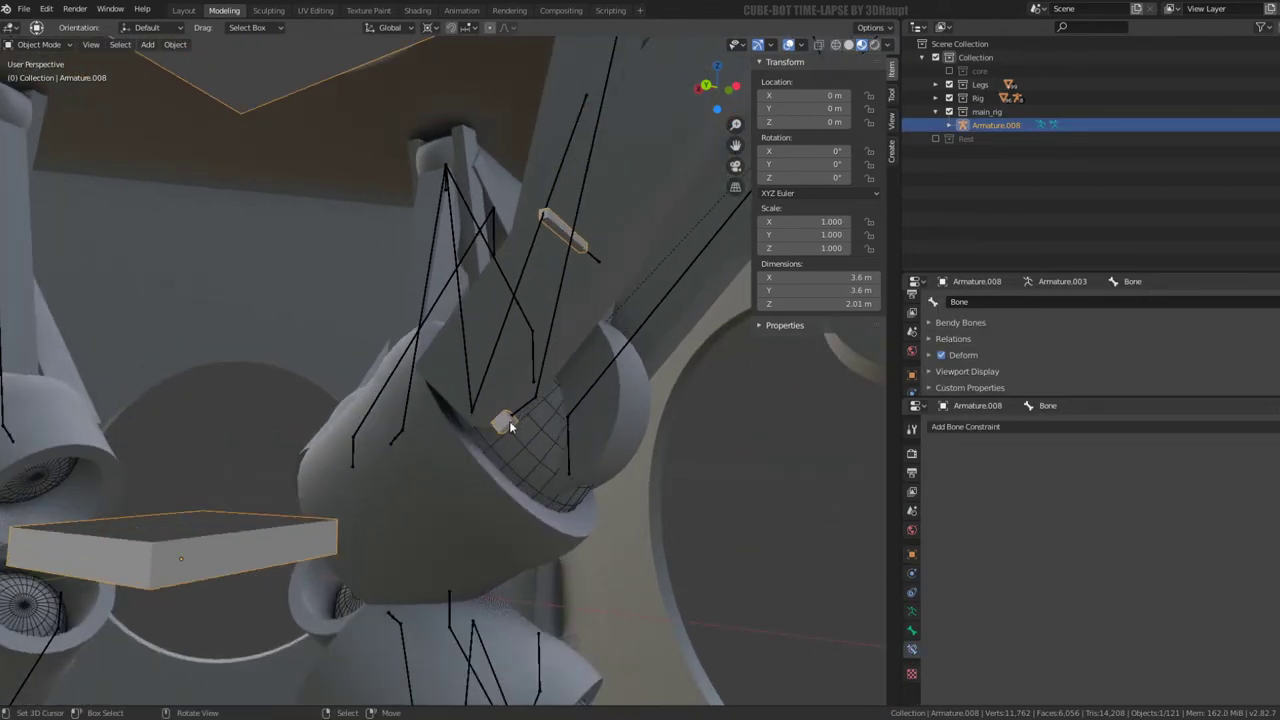
scroll(509, 421, "down", 5)
mouse_move(509, 418)
middle_mouse_down()
mouse_move(513, 336)
mouse_move(472, 377)
mouse_move(538, 332)
mouse_move(508, 392)
mouse_move(519, 345)
middle_mouse_up()
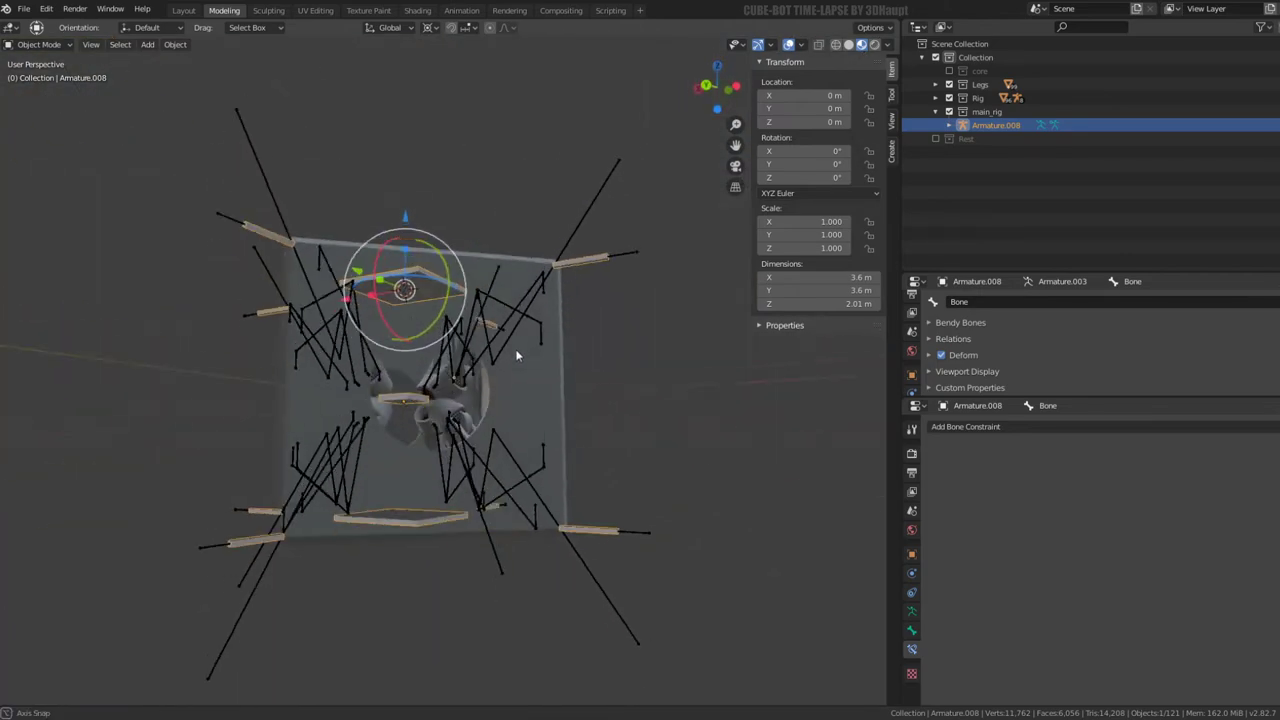
scroll(519, 345, "up", 5)
scroll(519, 345, "up", 3)
scroll(516, 374, "up", 2)
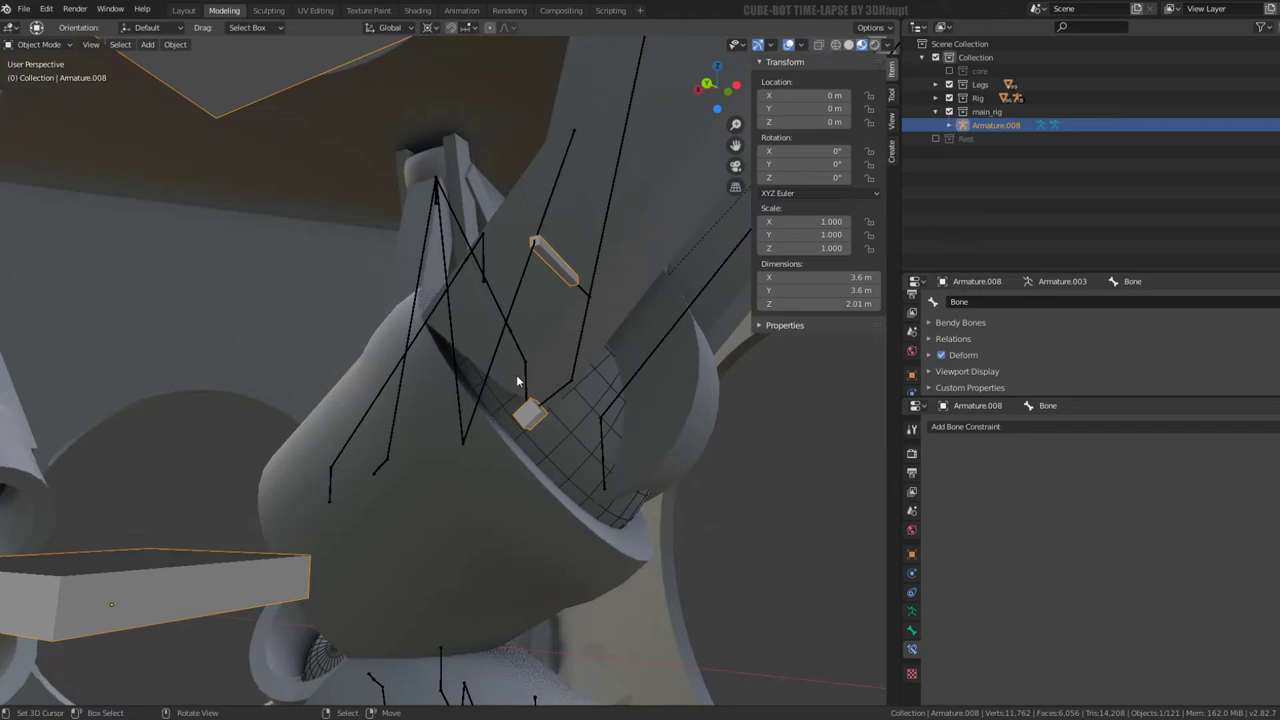
left_click(39, 45)
left_click(42, 92)
Select Bone.023 and test-move it, cancelling so it stays at its original location
left_click(540, 428)
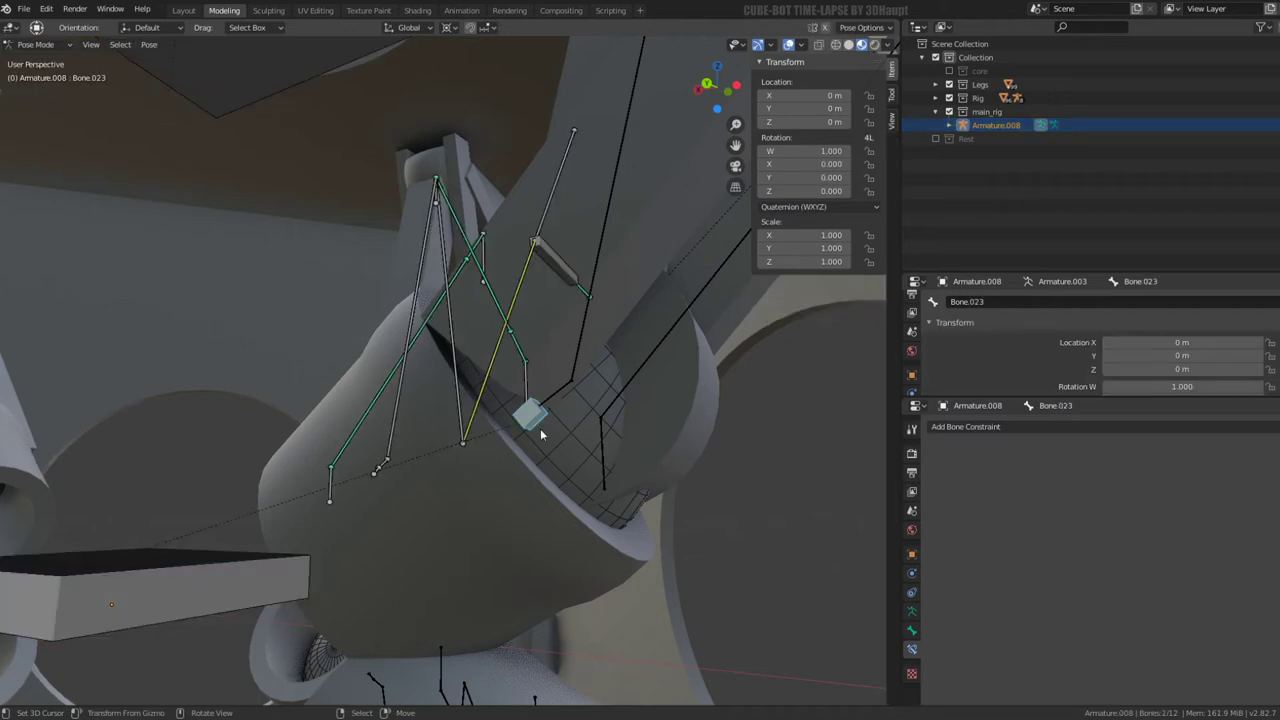
left_click(912, 631)
left_click(911, 613)
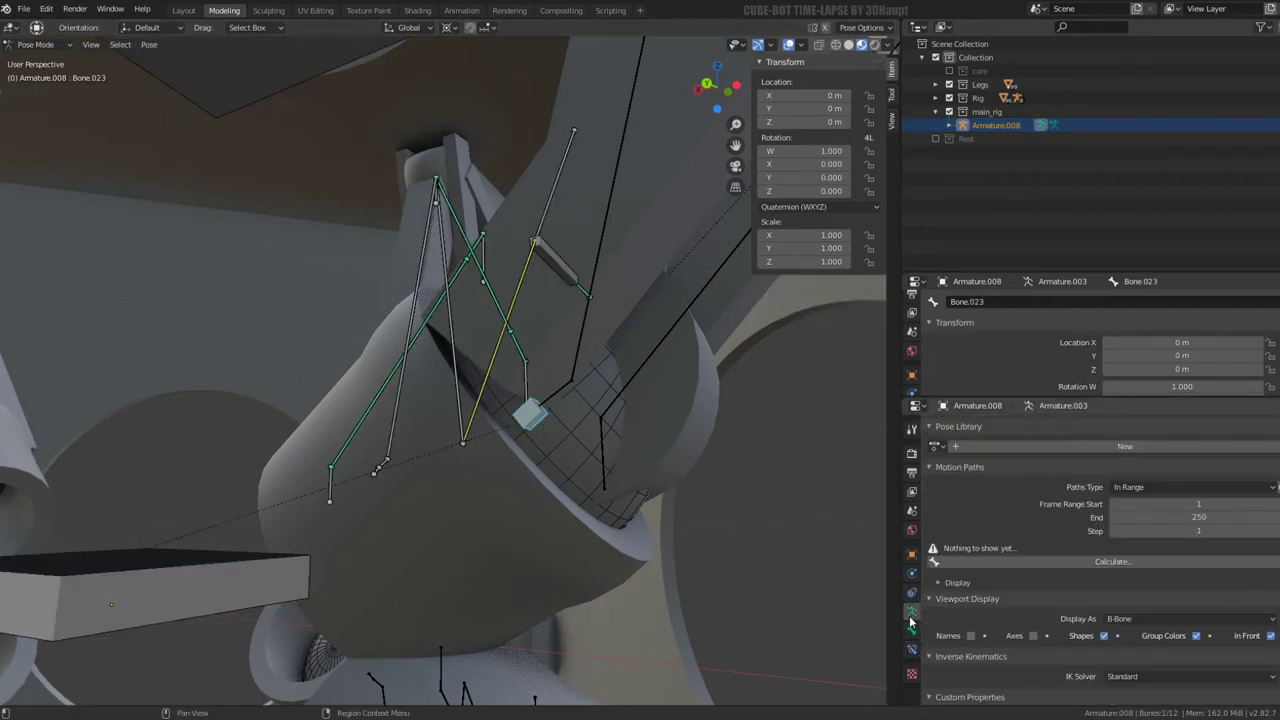
scroll(530, 360, "down", 4)
scroll(535, 367, "up", 2)
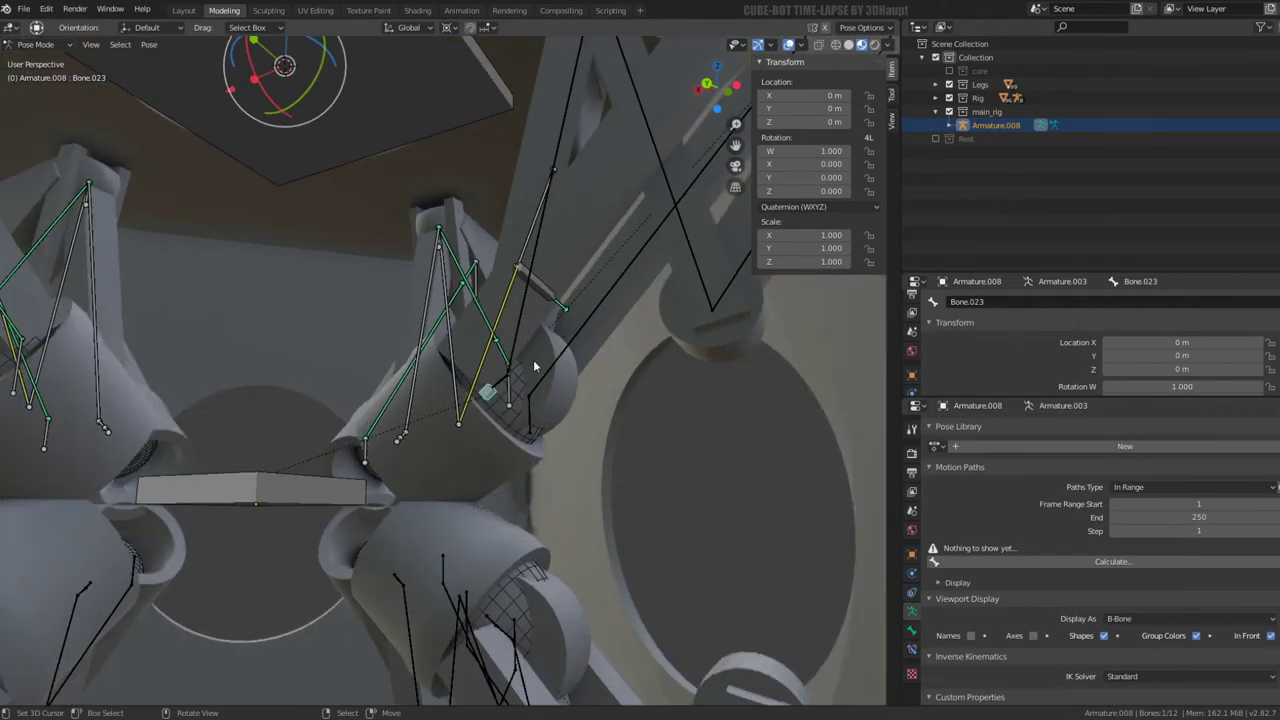
mouse_move(555, 377)
middle_mouse_down()
mouse_move(543, 365)
mouse_move(562, 393)
middle_mouse_up()
key("g")
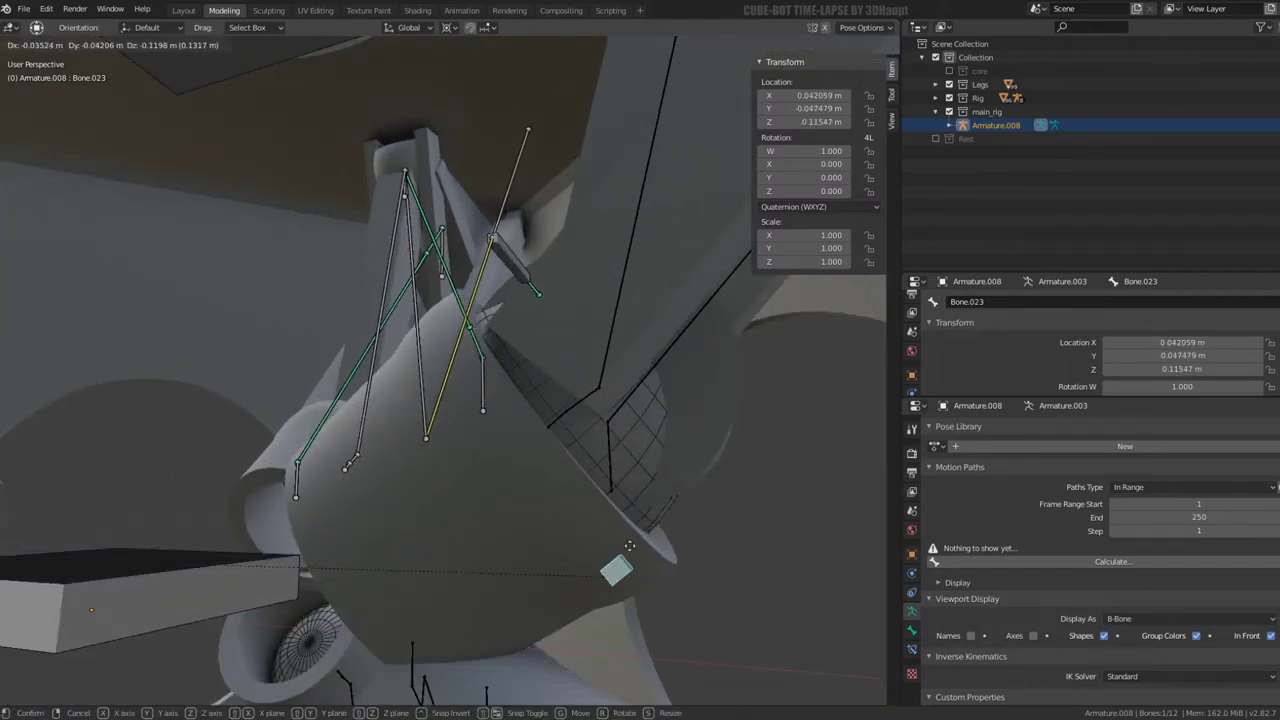
key("Escape")
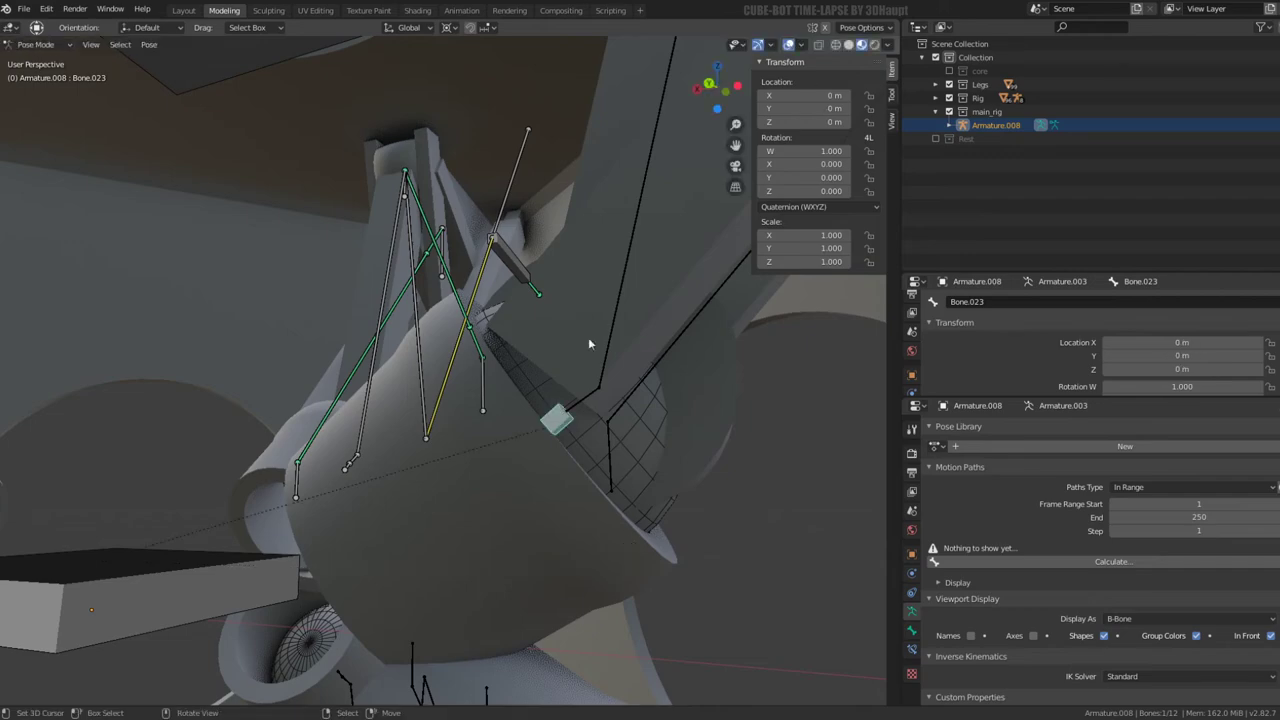
Set the pivot point to Active Element and frame the view on the selected bone
middle_click_drag(588, 337, 530, 290)
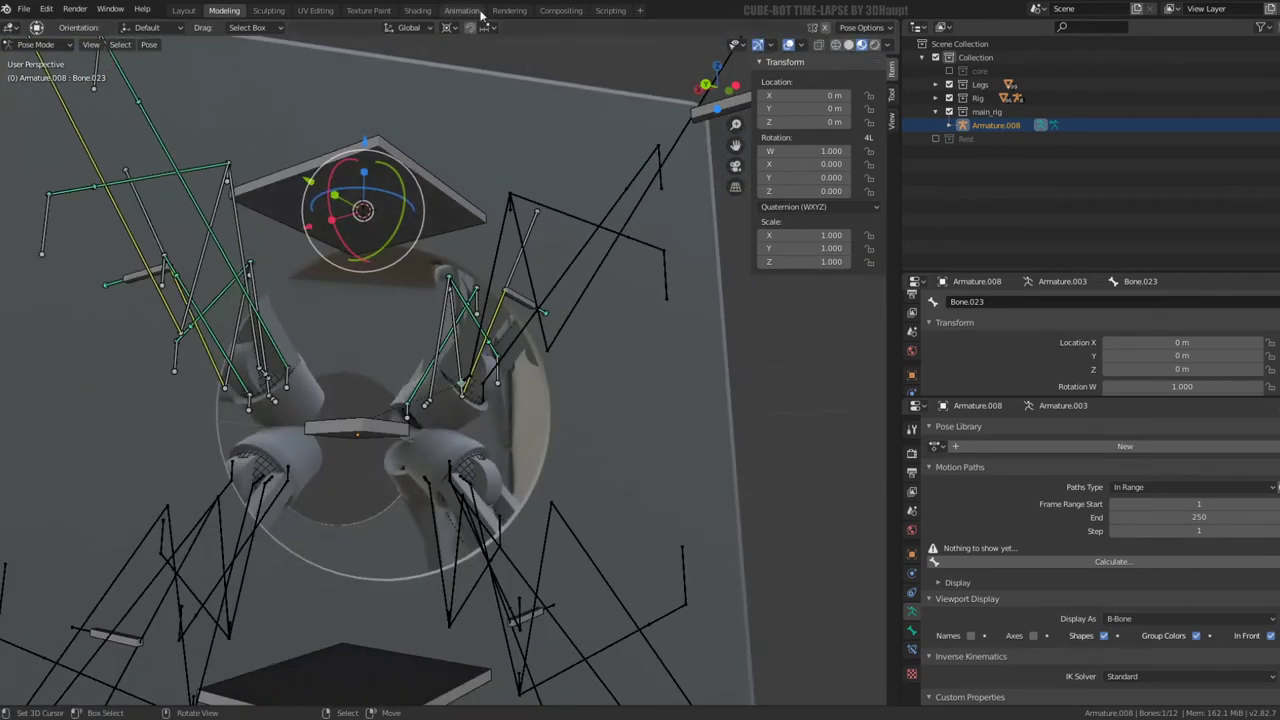
left_click(450, 28)
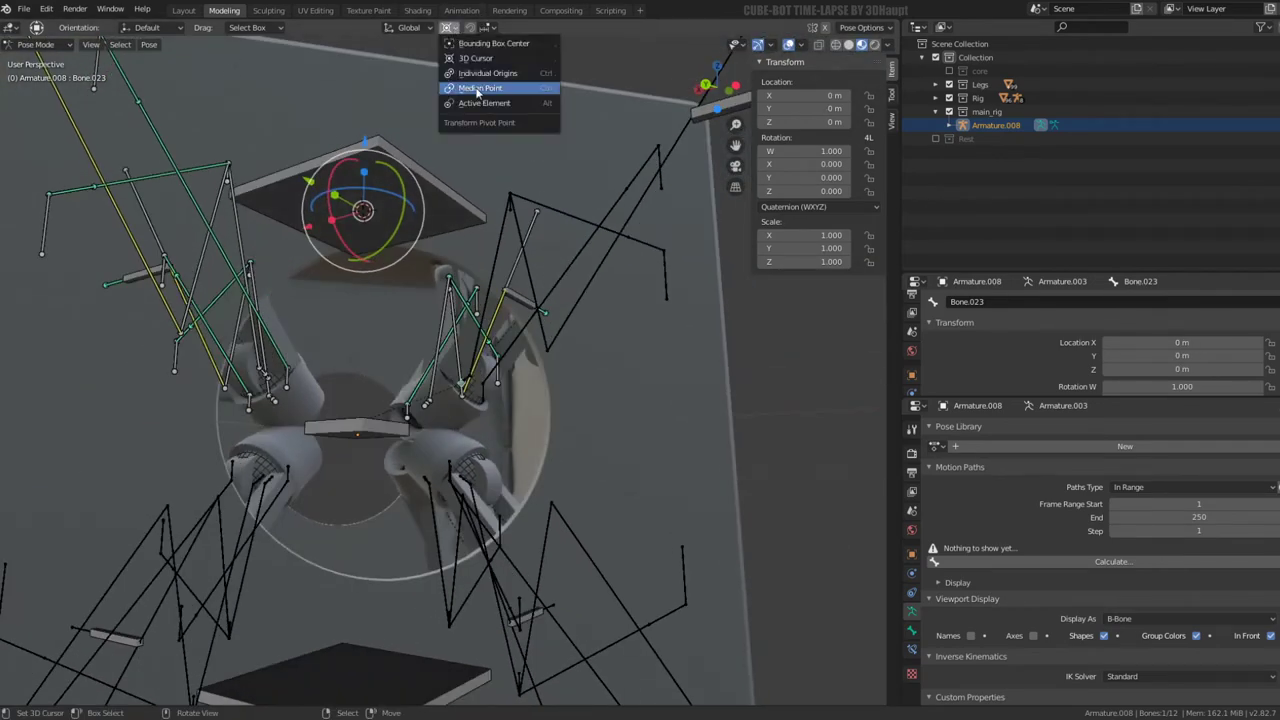
left_click(484, 104)
key("KP_Decimal")
mouse_move(480, 360)
middle_mouse_down()
mouse_move(430, 338)
mouse_move(467, 351)
middle_mouse_up()
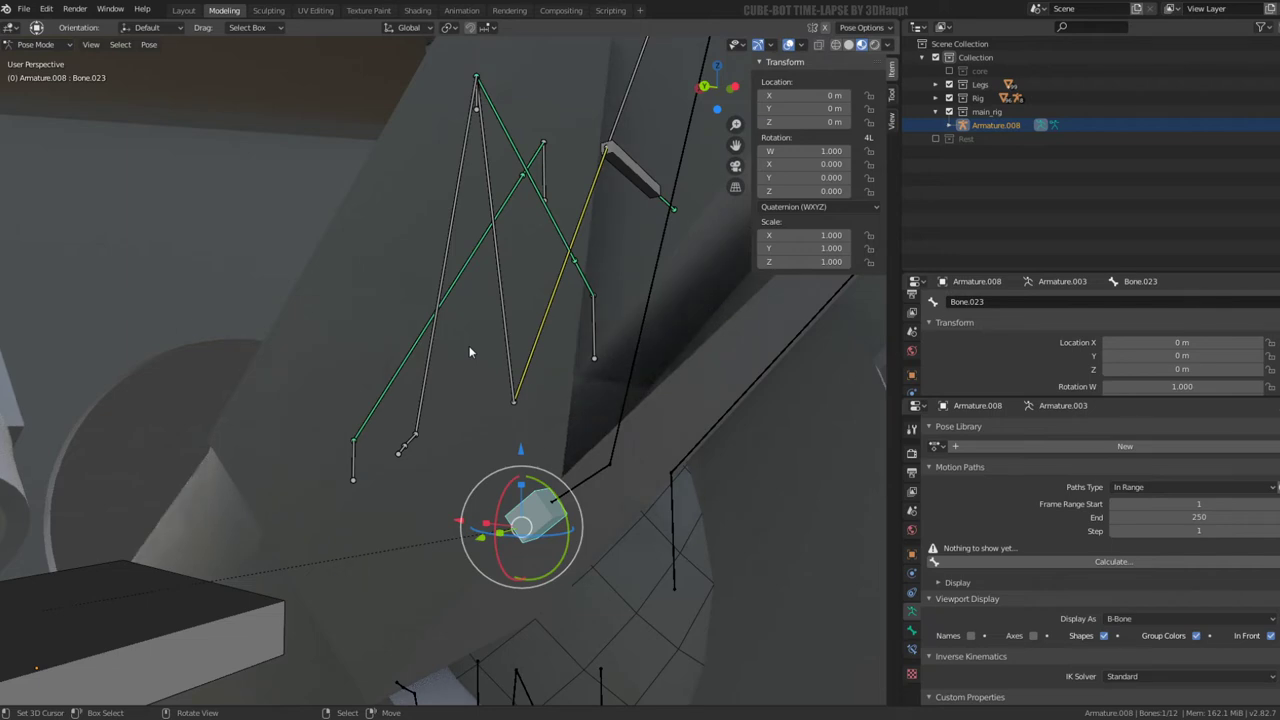
mouse_move(470, 352)
middle_mouse_down()
mouse_move(488, 314)
mouse_move(598, 388)
mouse_move(297, 151)
middle_mouse_up()
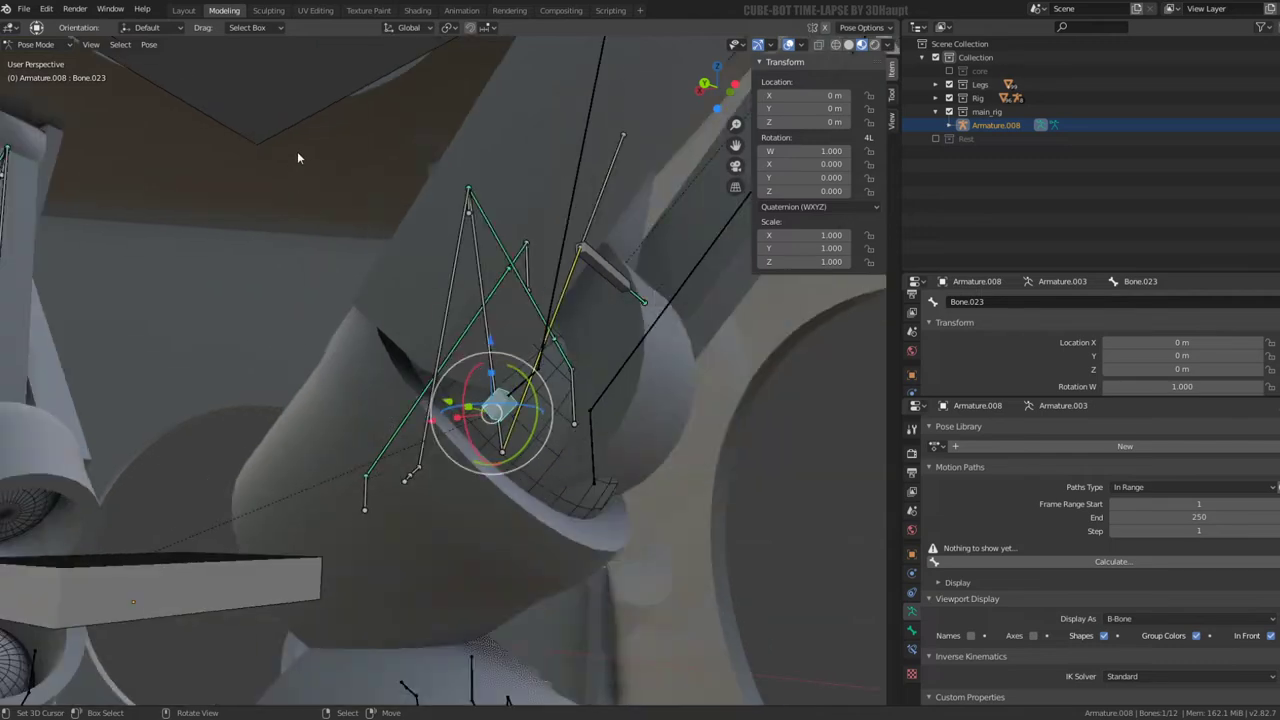
middle_click_drag(541, 362, 573, 427)
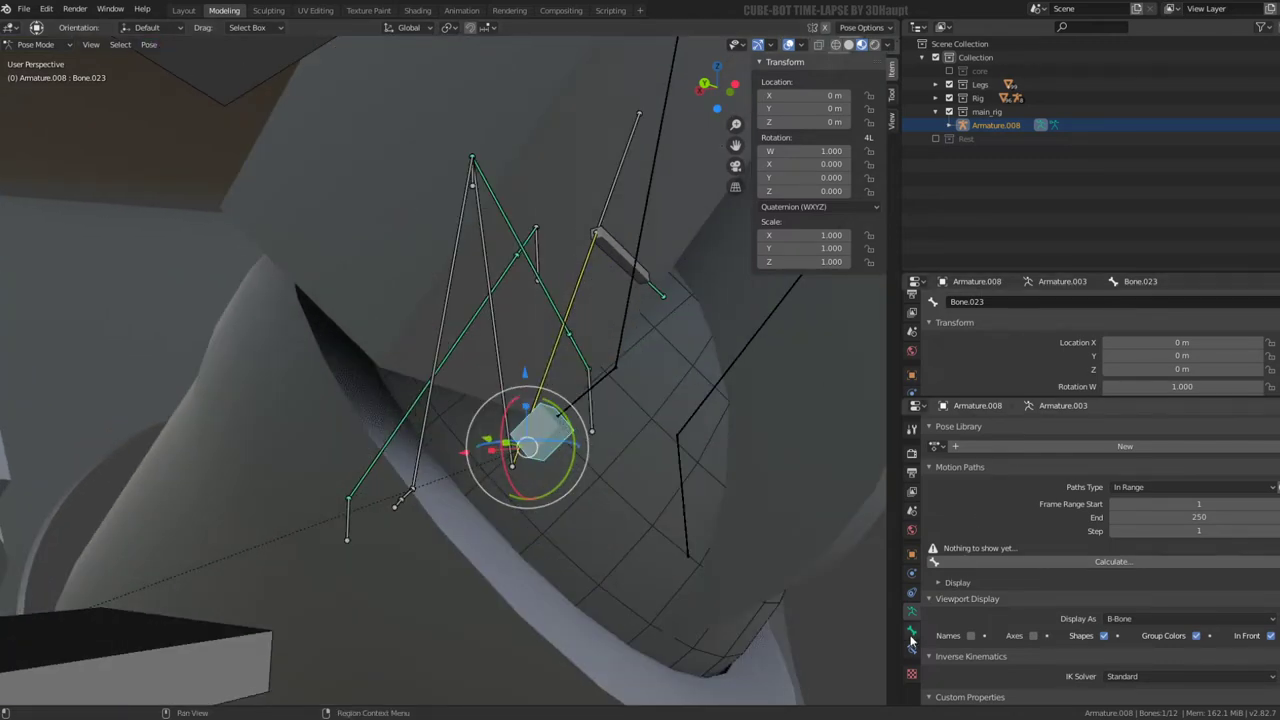
middle_click_drag(774, 526, 700, 420)
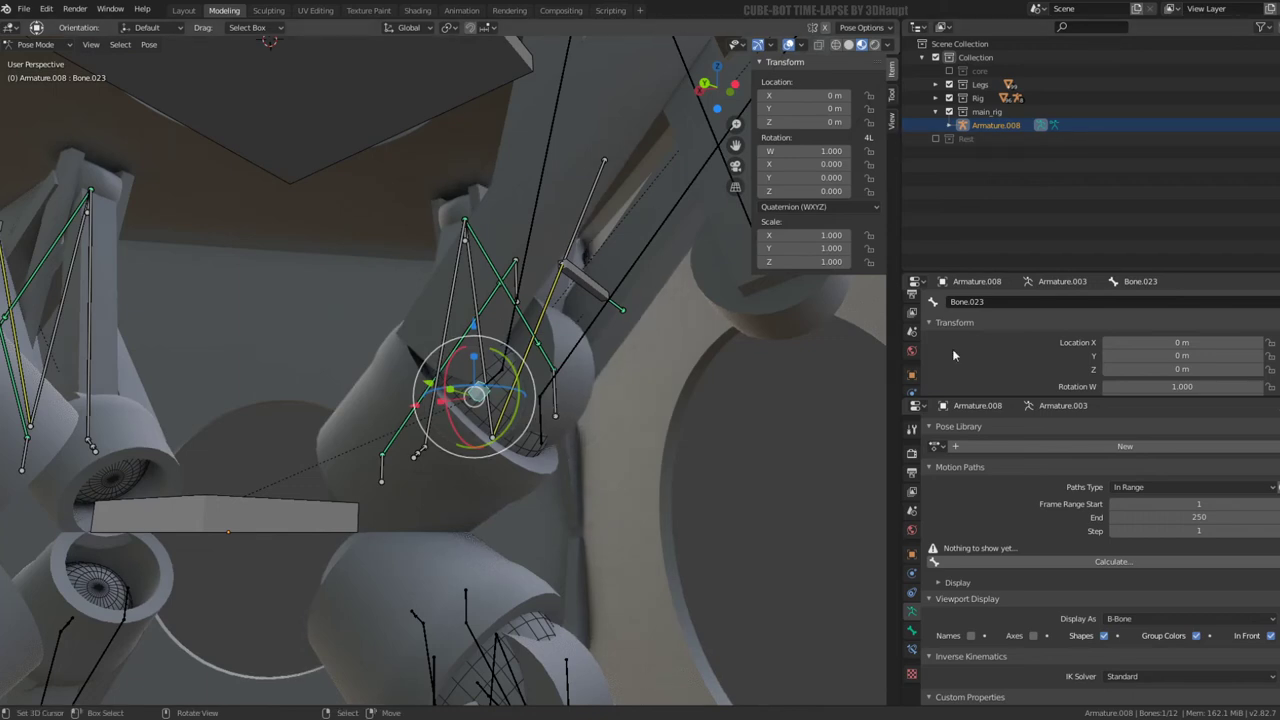
scroll(905, 420, "down", 1)
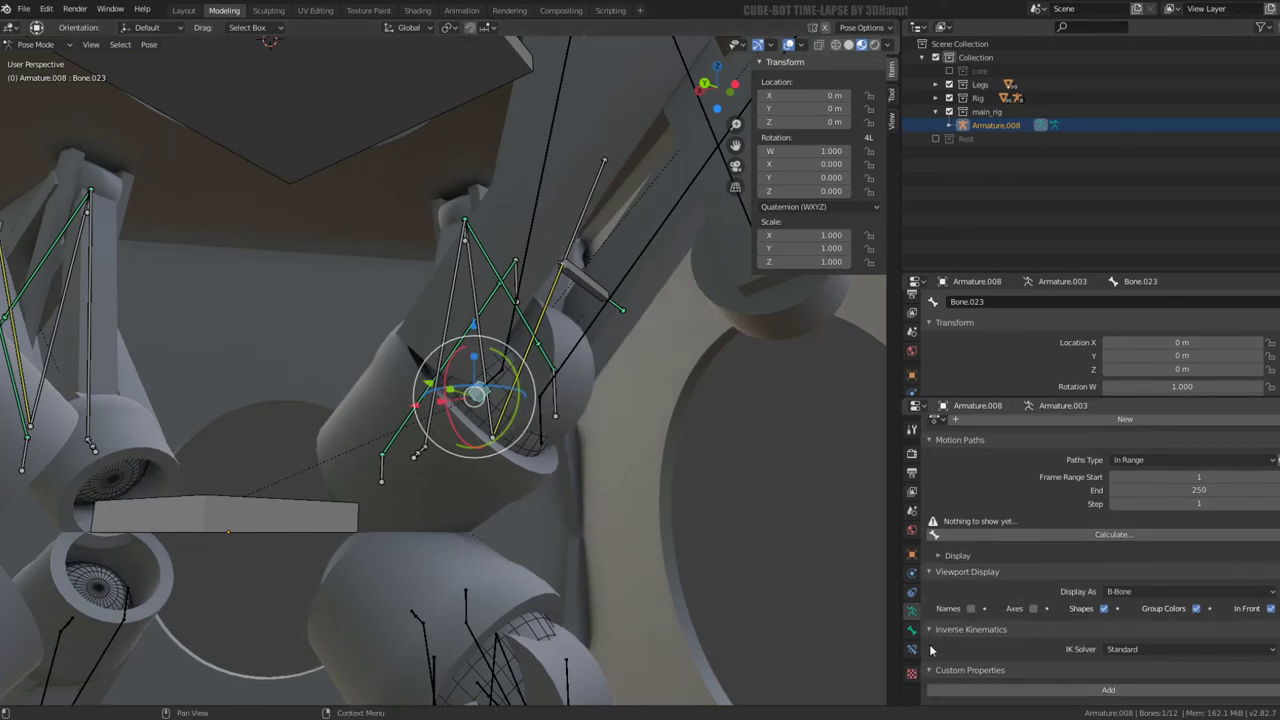
Keep B-Bone display and the Standard IK solver, then return the rig to Object Mode
left_click(1146, 587)
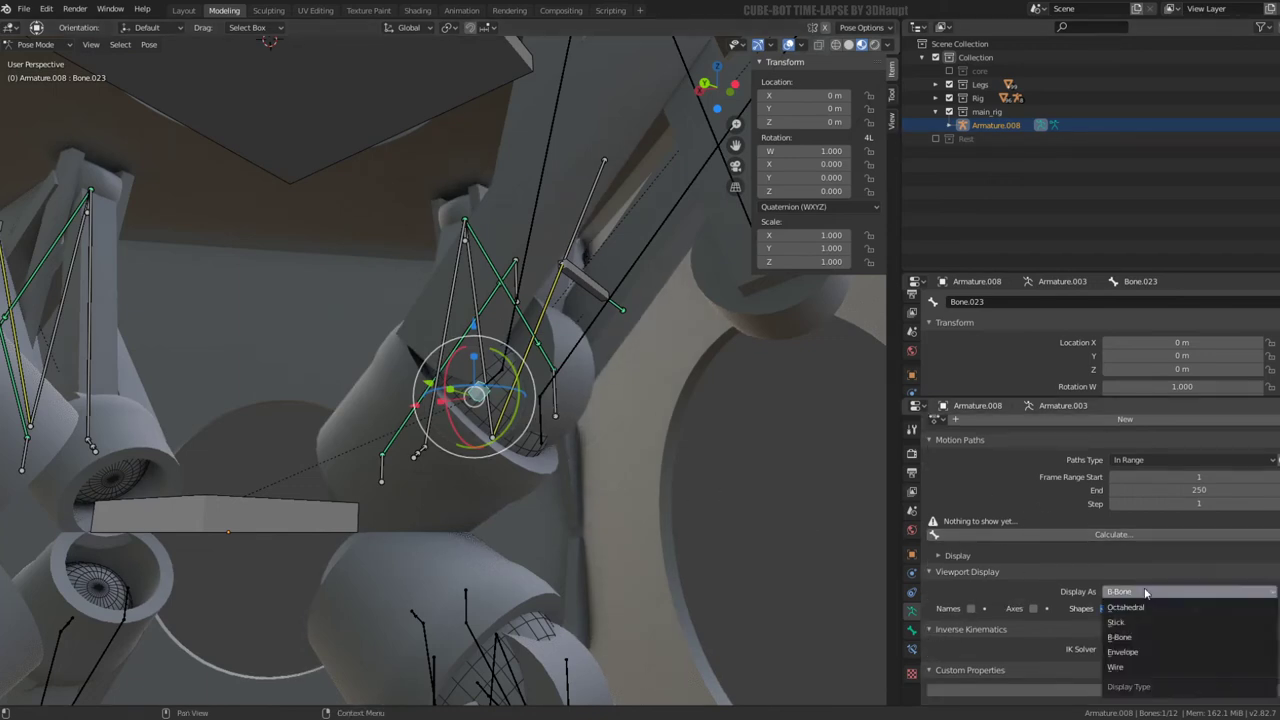
left_click(1145, 646)
left_click(1146, 649)
left_click(1147, 650)
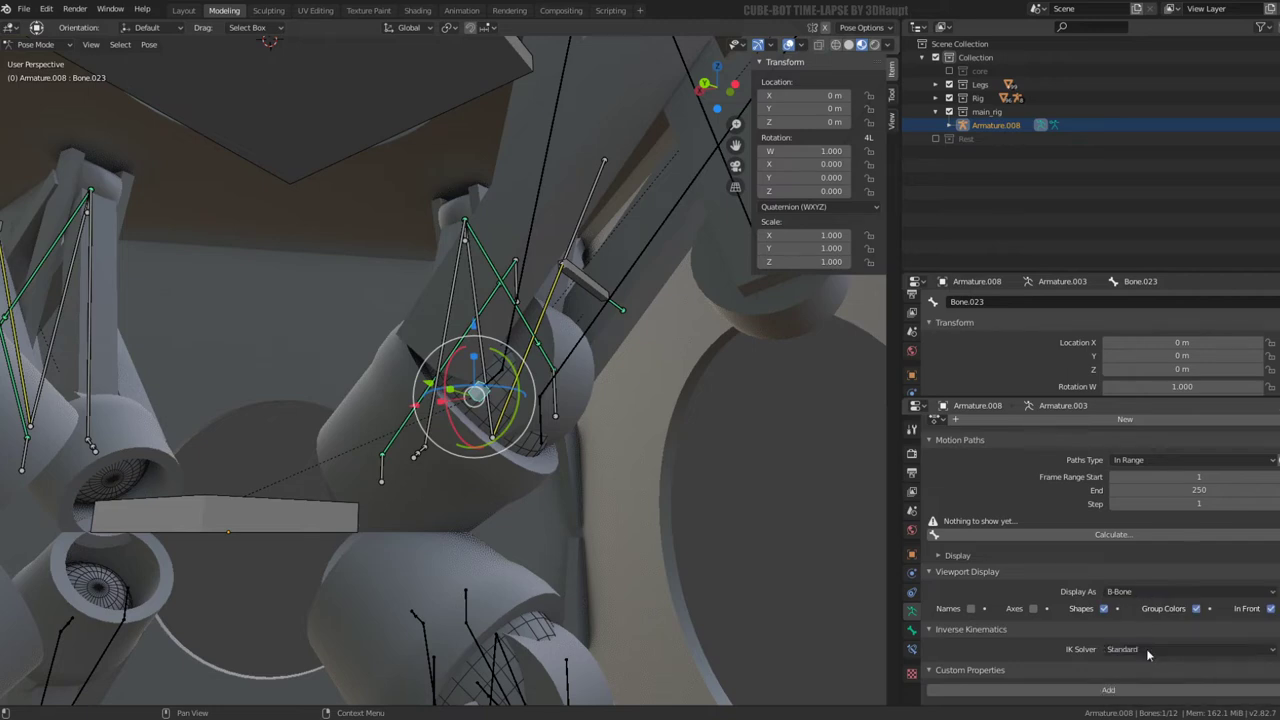
left_click(45, 44)
left_click(40, 50)
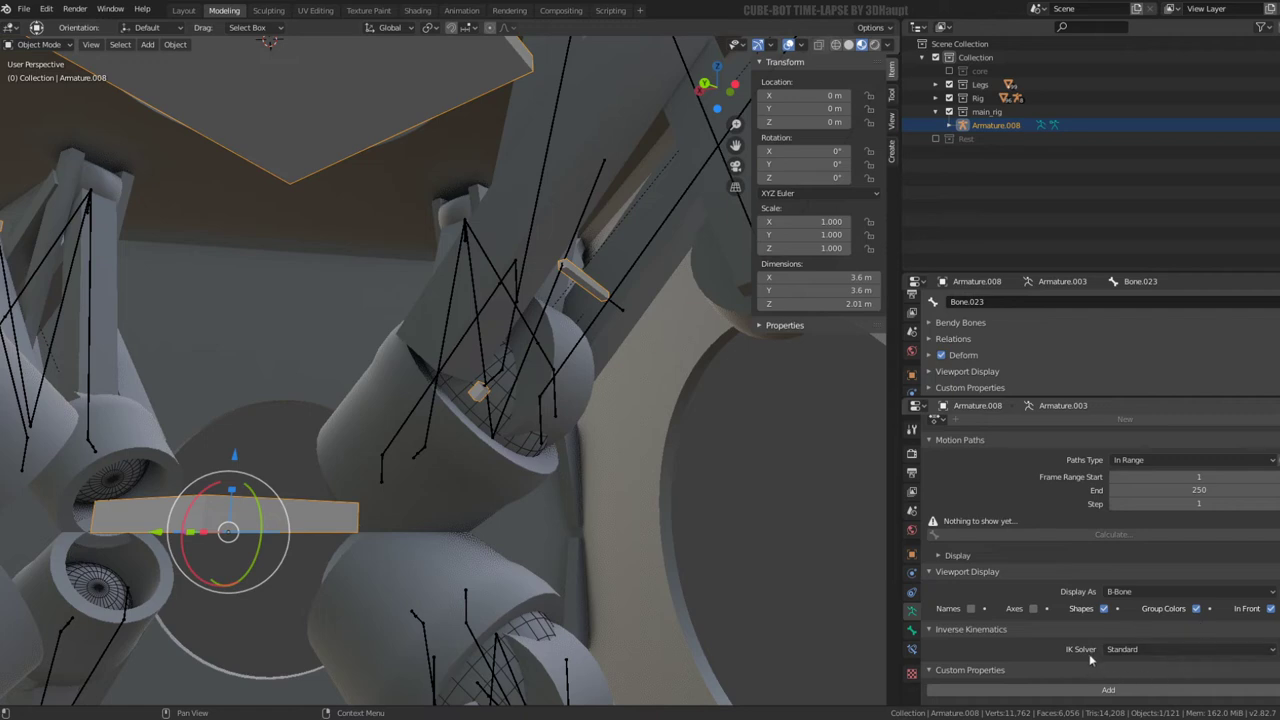
Set Armature.008's viewport Display As option to Wire
left_click(911, 553)
scroll(1048, 517, "down", 3)
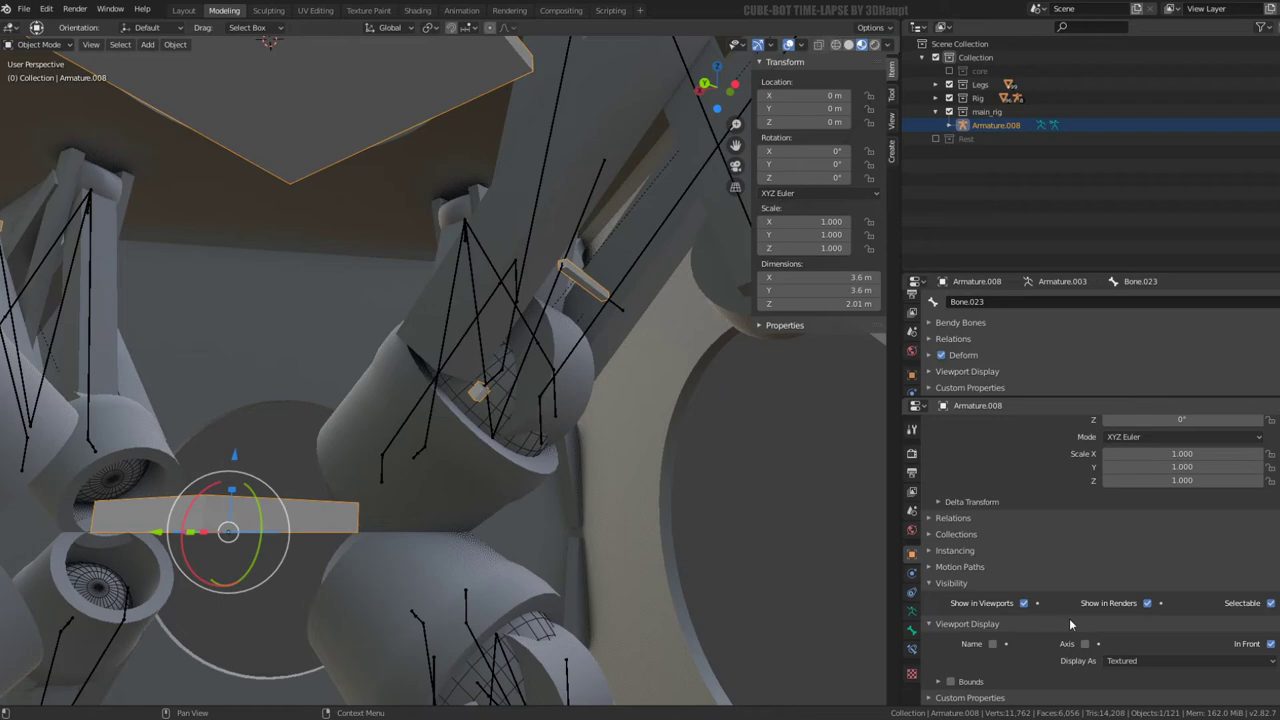
left_click(1134, 661)
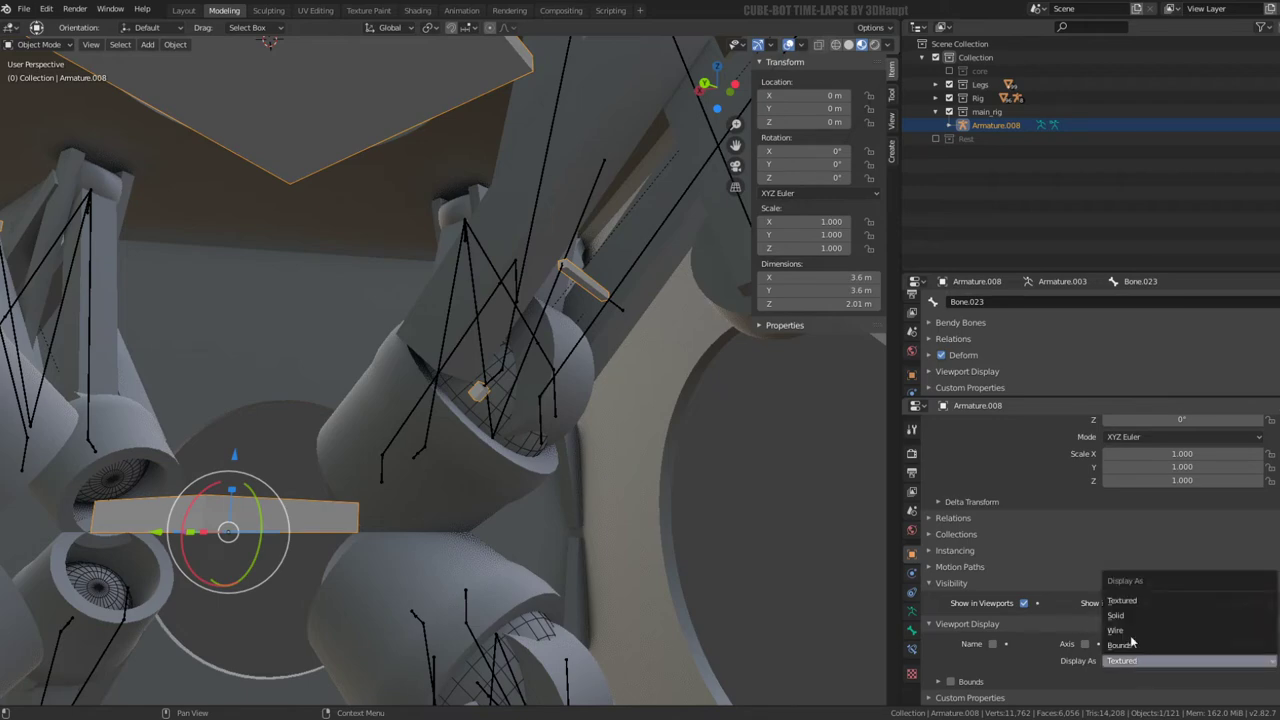
left_click(1131, 636)
Select Armature.006, then Armature.008, and toggle Edit Mode on and off
mouse_move(395, 342)
middle_mouse_down()
mouse_move(409, 334)
mouse_move(460, 374)
middle_mouse_up()
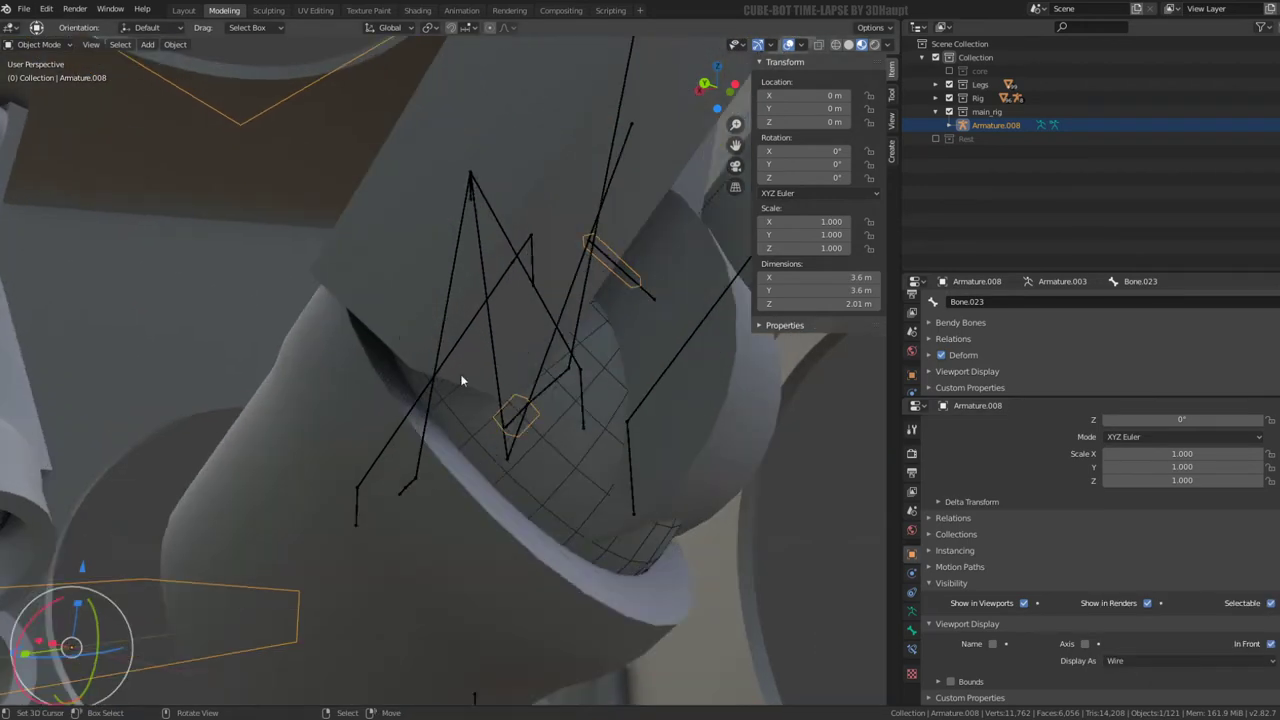
left_click(518, 420)
left_click(521, 418)
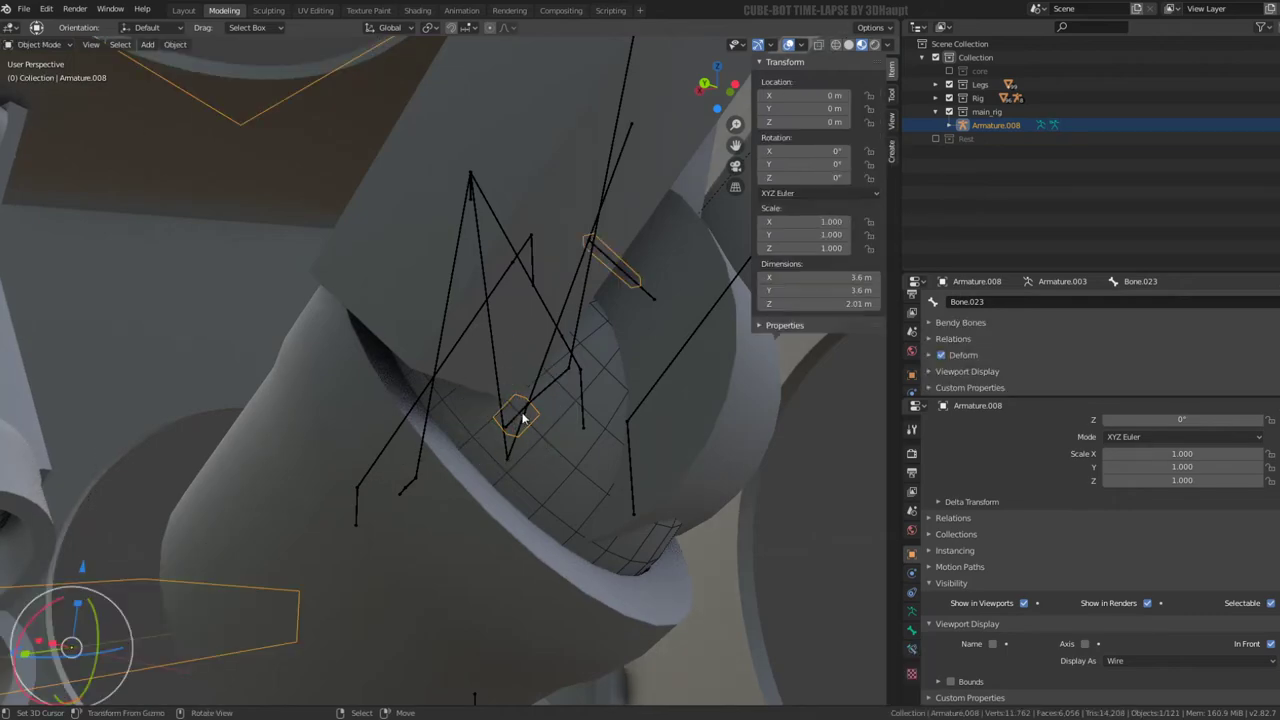
left_click(518, 405)
left_click(518, 405)
key("Tab")
mouse_move(500, 420)
middle_mouse_down()
mouse_move(420, 364)
mouse_move(424, 378)
middle_mouse_up()
key("Tab")
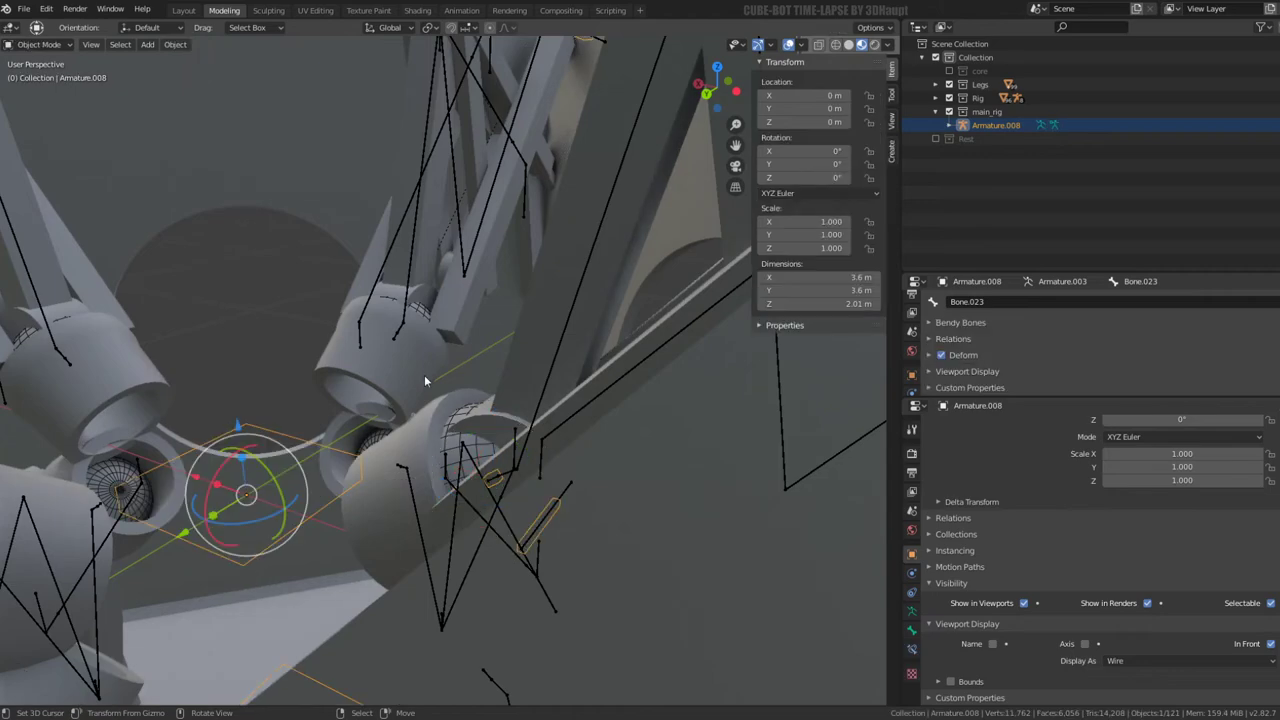
Enter Edit Mode in top view and set the pivot point to the 3D cursor
key("KP_Decimal")
key("Tab")
key("KP_Decimal")
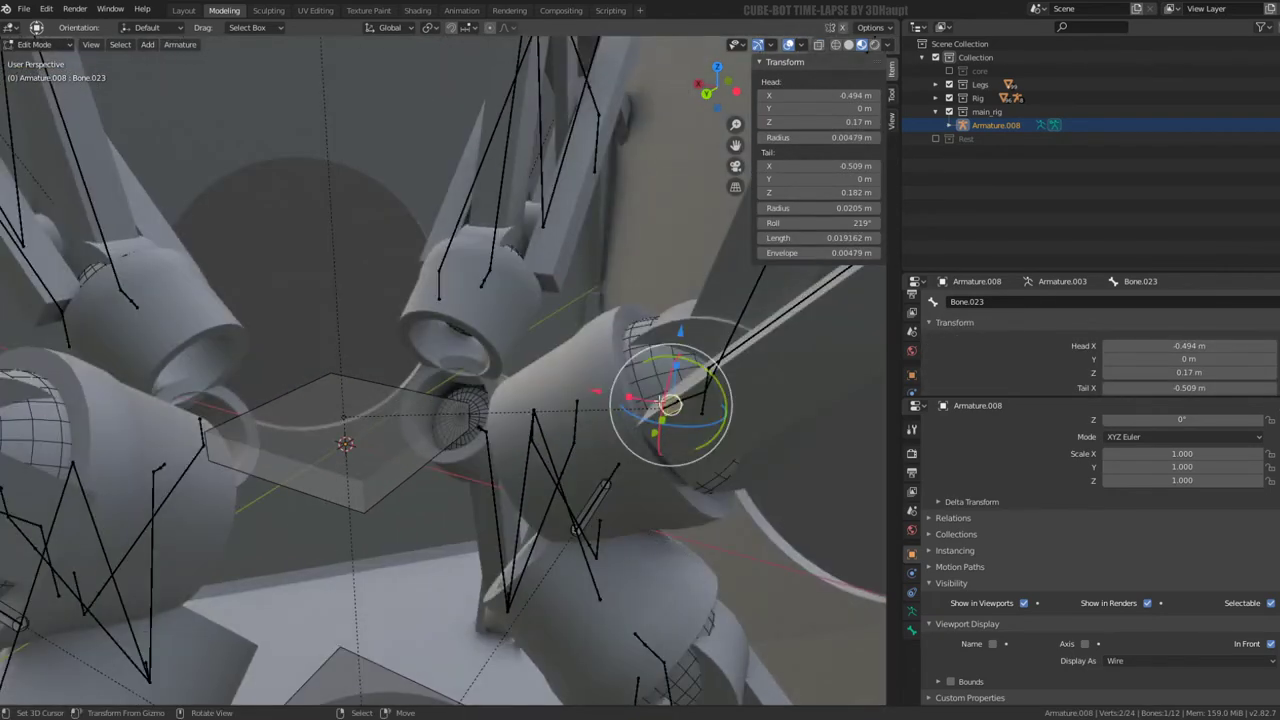
middle_click_drag(669, 403, 654, 383)
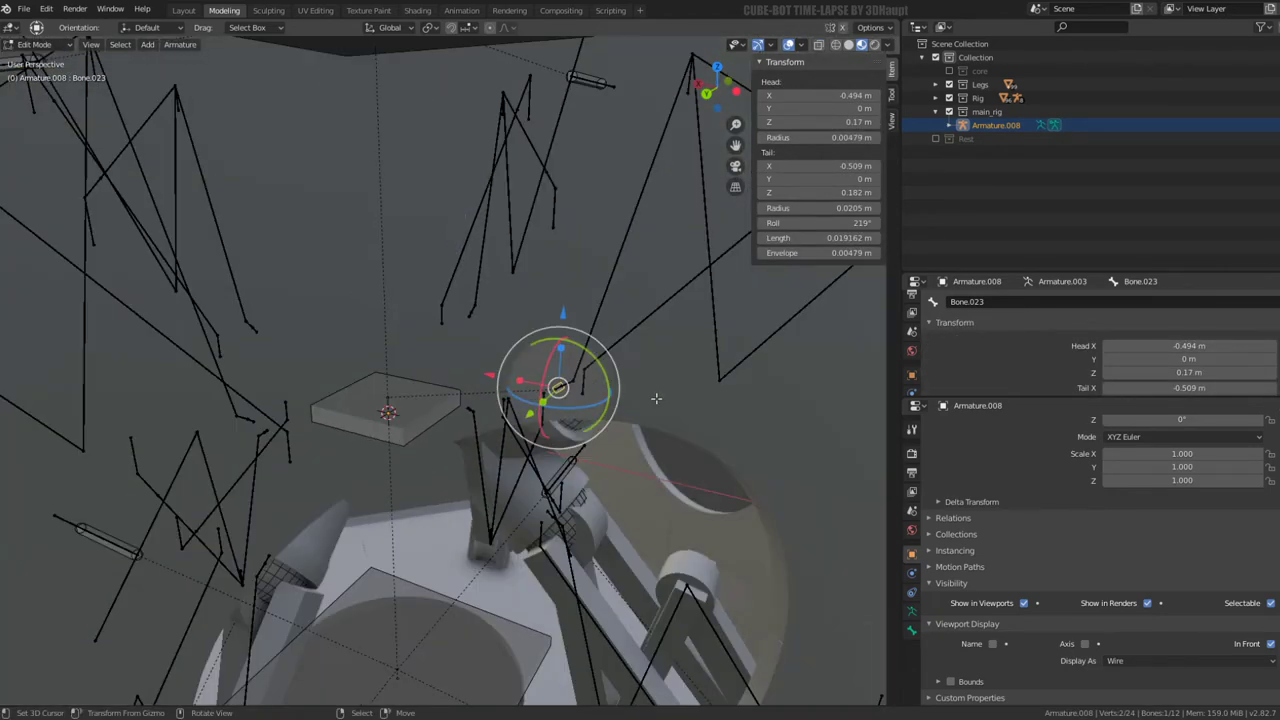
key("KP_7")
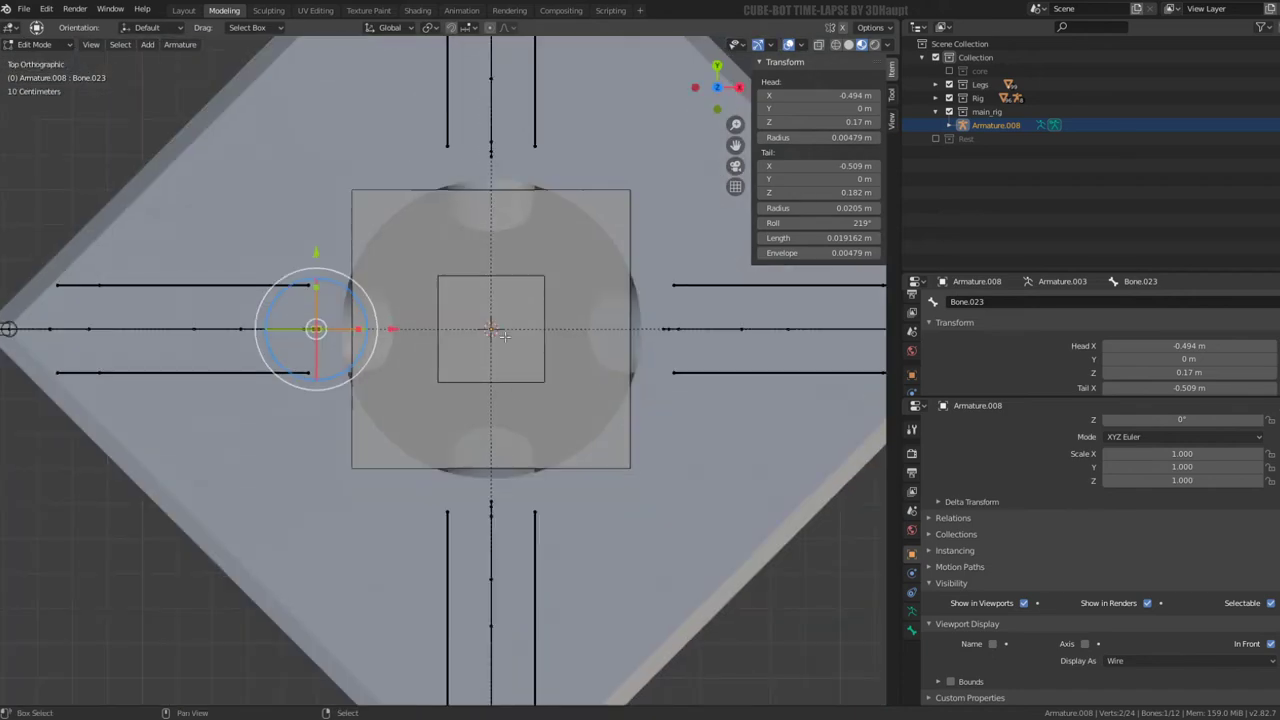
middle_click_drag(485, 323, 503, 364, "shift")
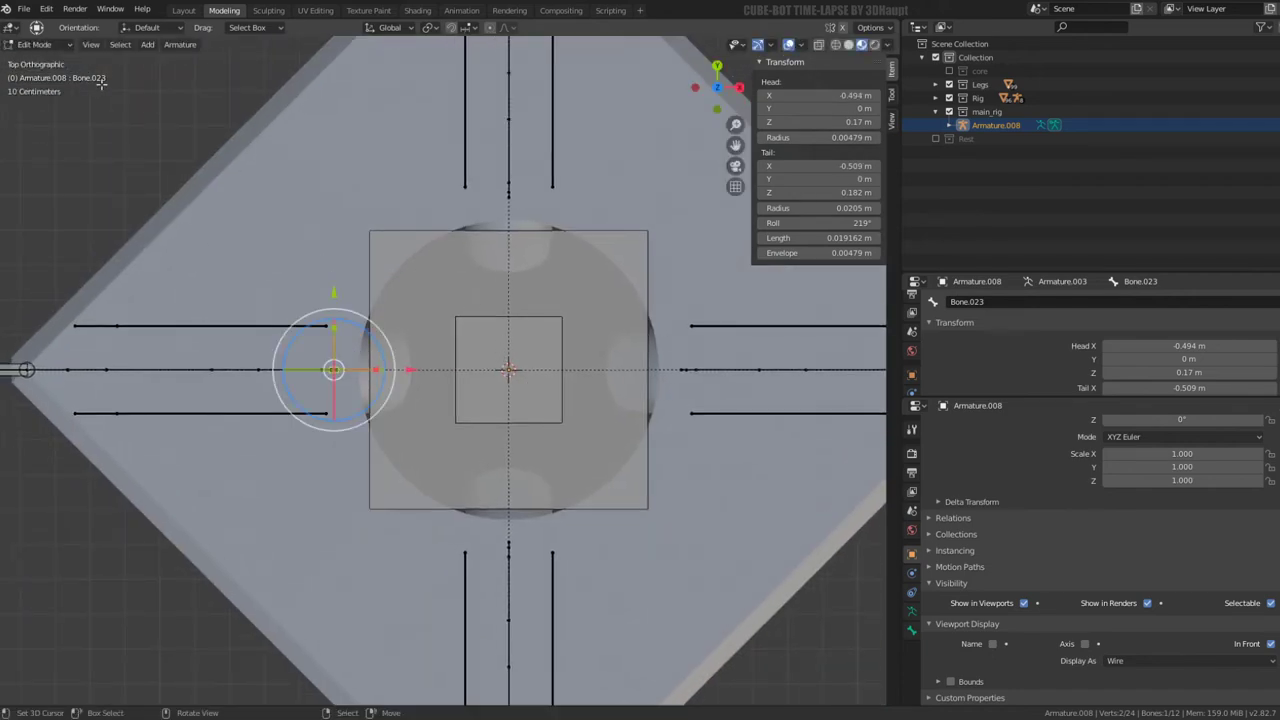
left_click(429, 27)
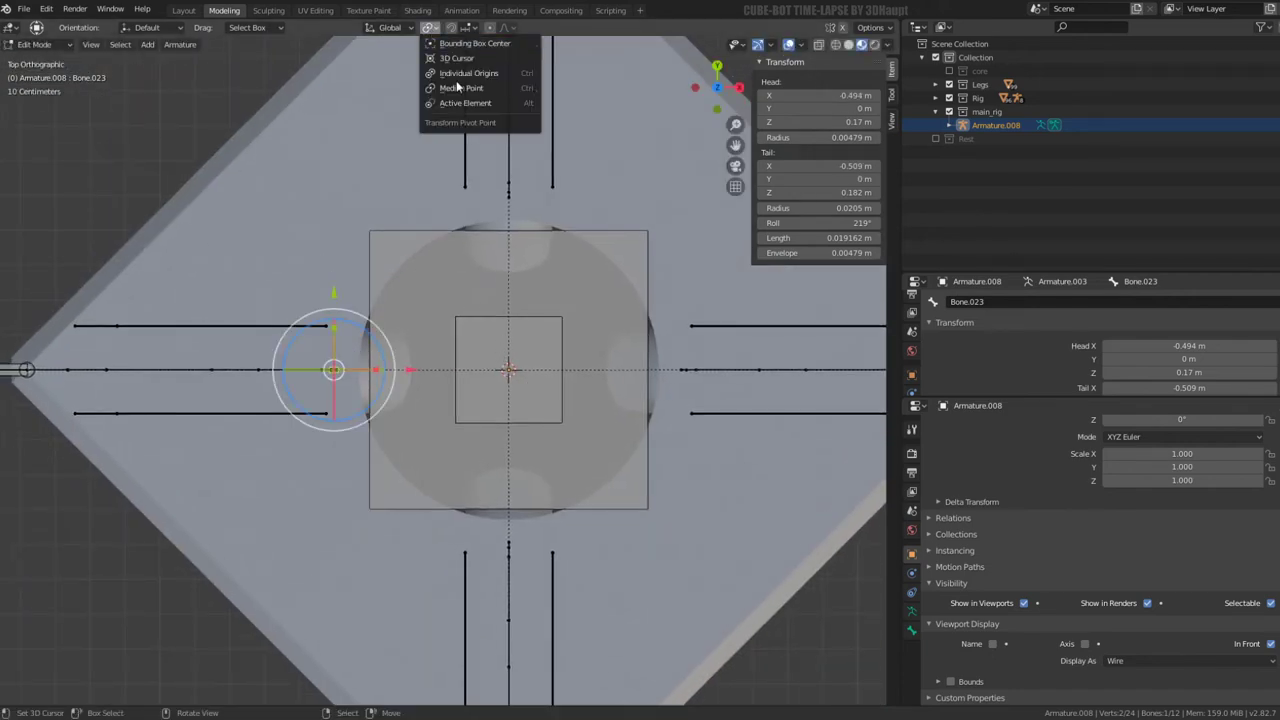
left_click(457, 60)
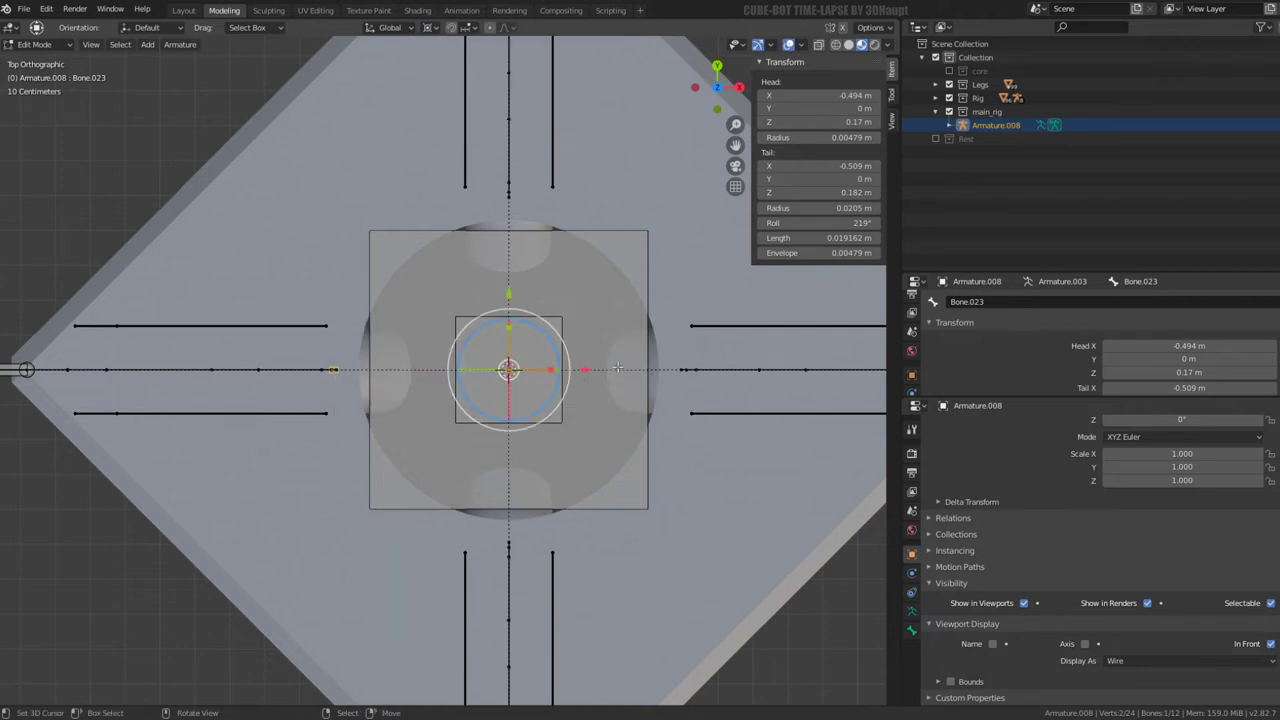
Duplicate the bone three times, rotating each copy 90° around the centre
key("shift+d")
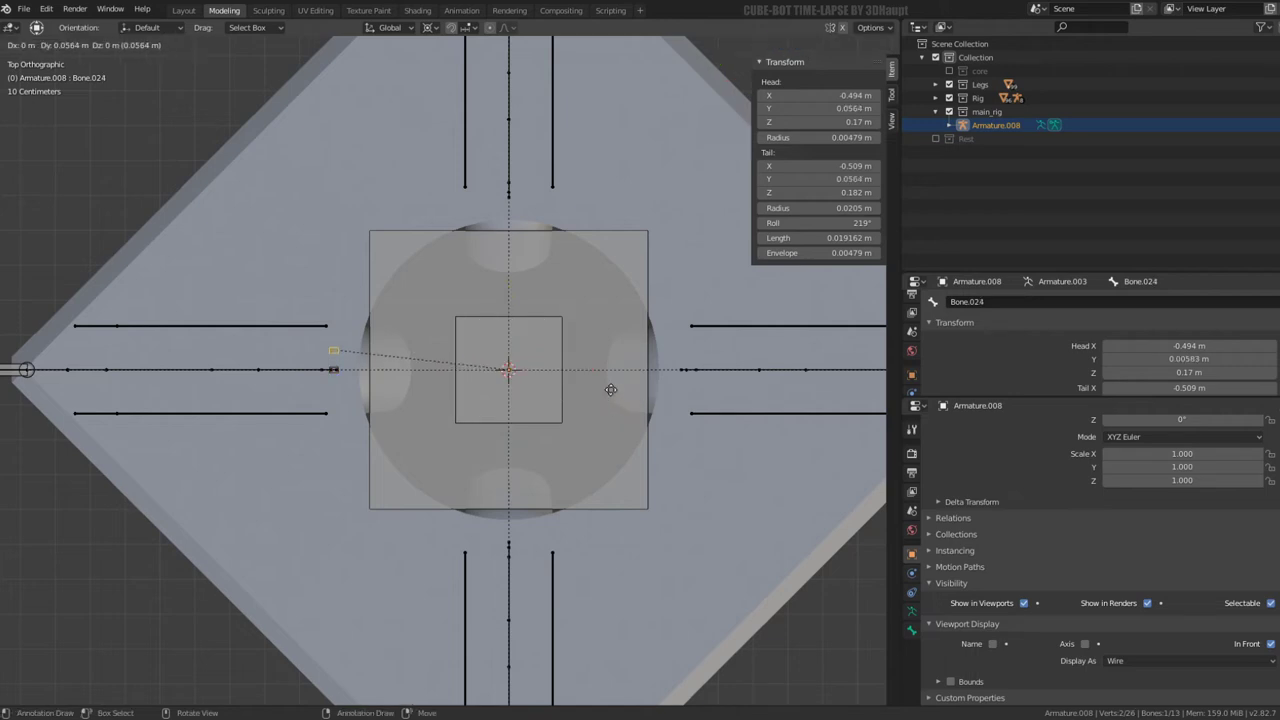
key("Escape")
key("r")
left_click(523, 503)
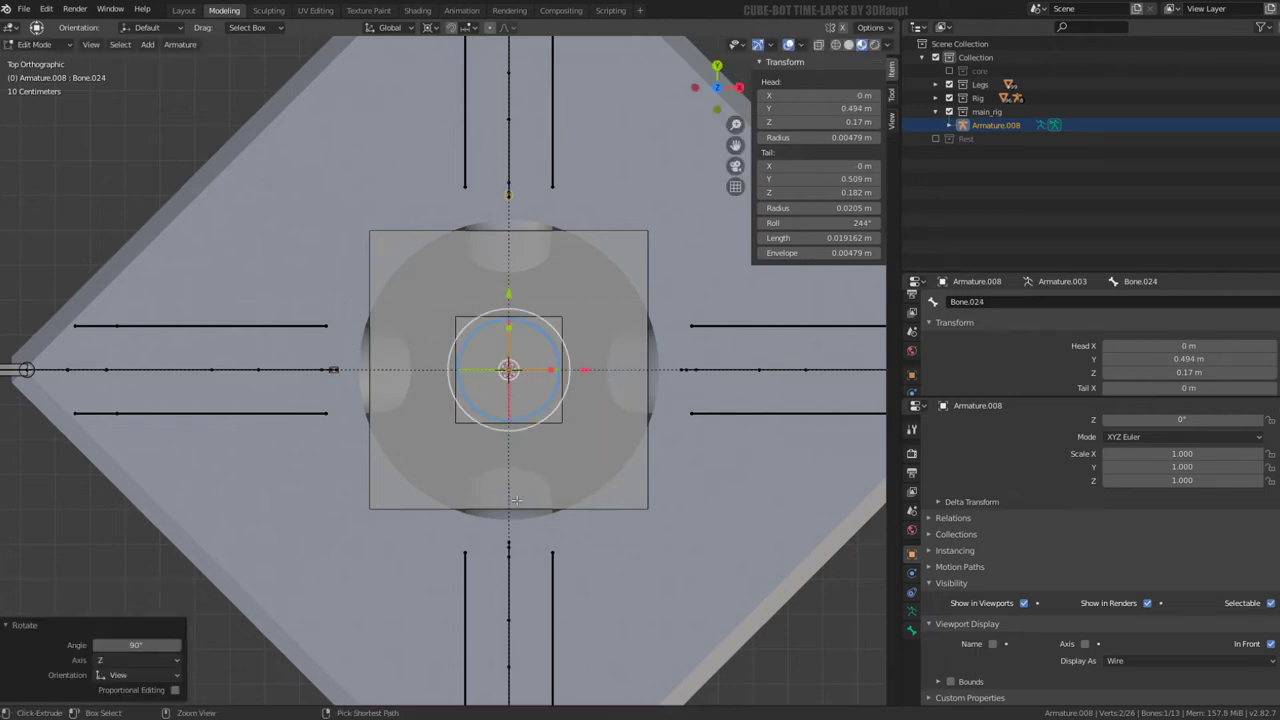
key("shift+d")
key("Escape")
key("r")
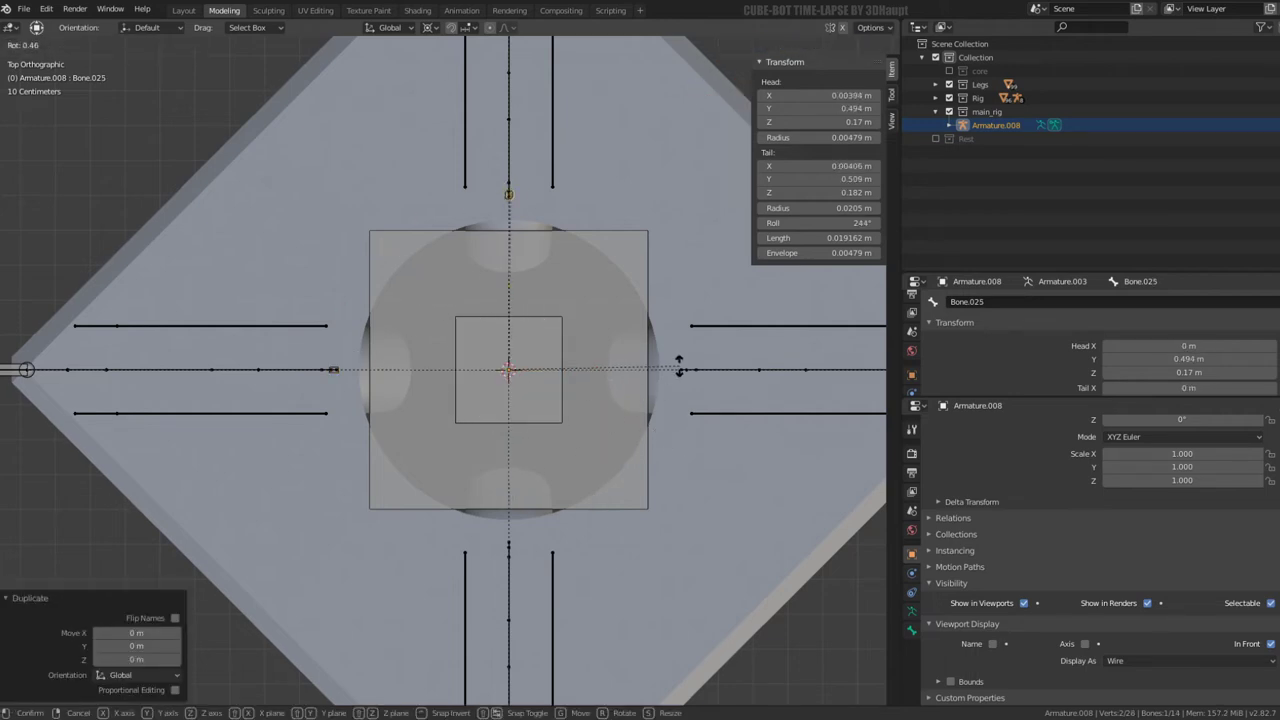
left_click(518, 520)
key("shift+d")
key("Escape")
key("r")
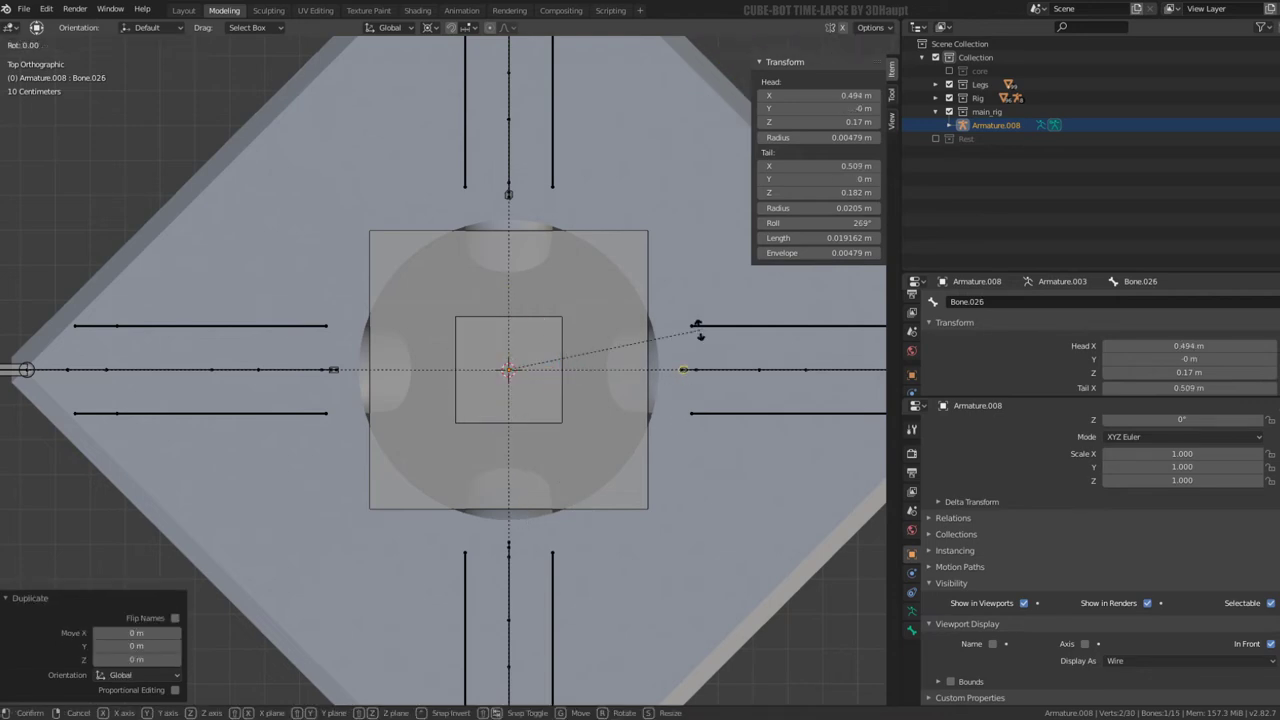
left_click(556, 579)
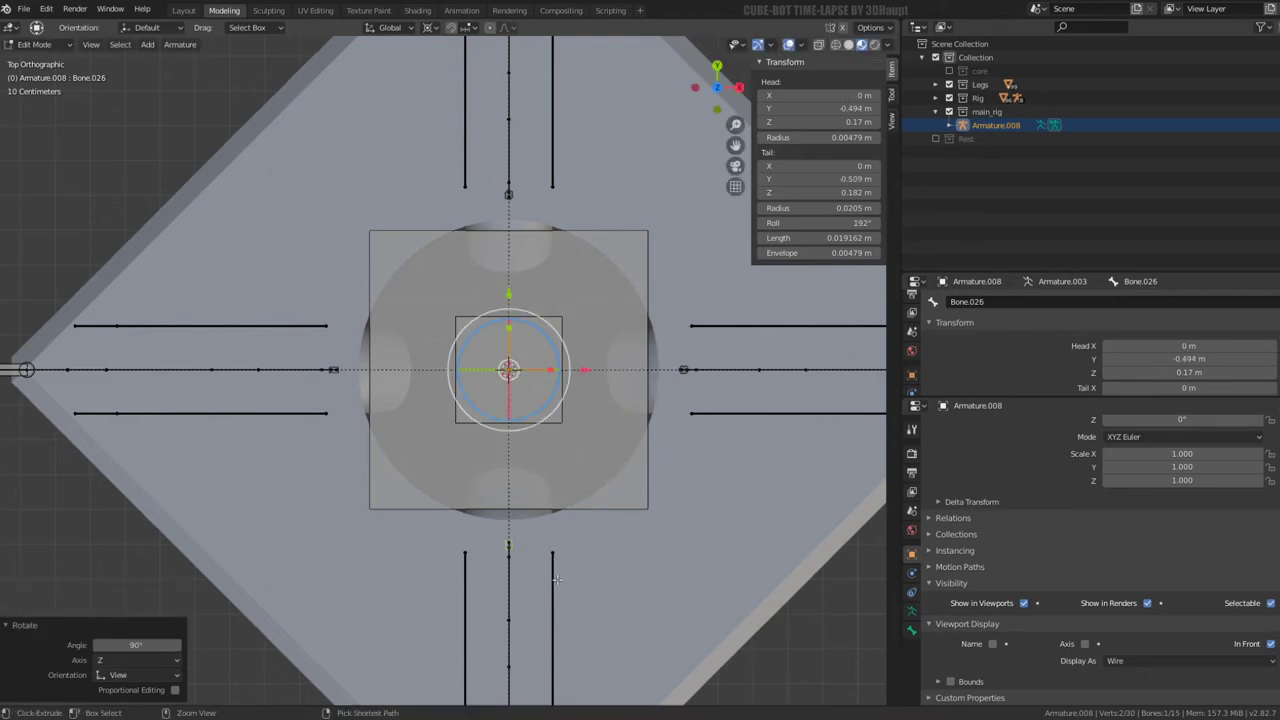
Box-select a leg bone joint and frame it in the right side view
mouse_move(556, 579)
middle_mouse_down()
mouse_move(589, 425)
mouse_move(377, 351)
middle_mouse_up()
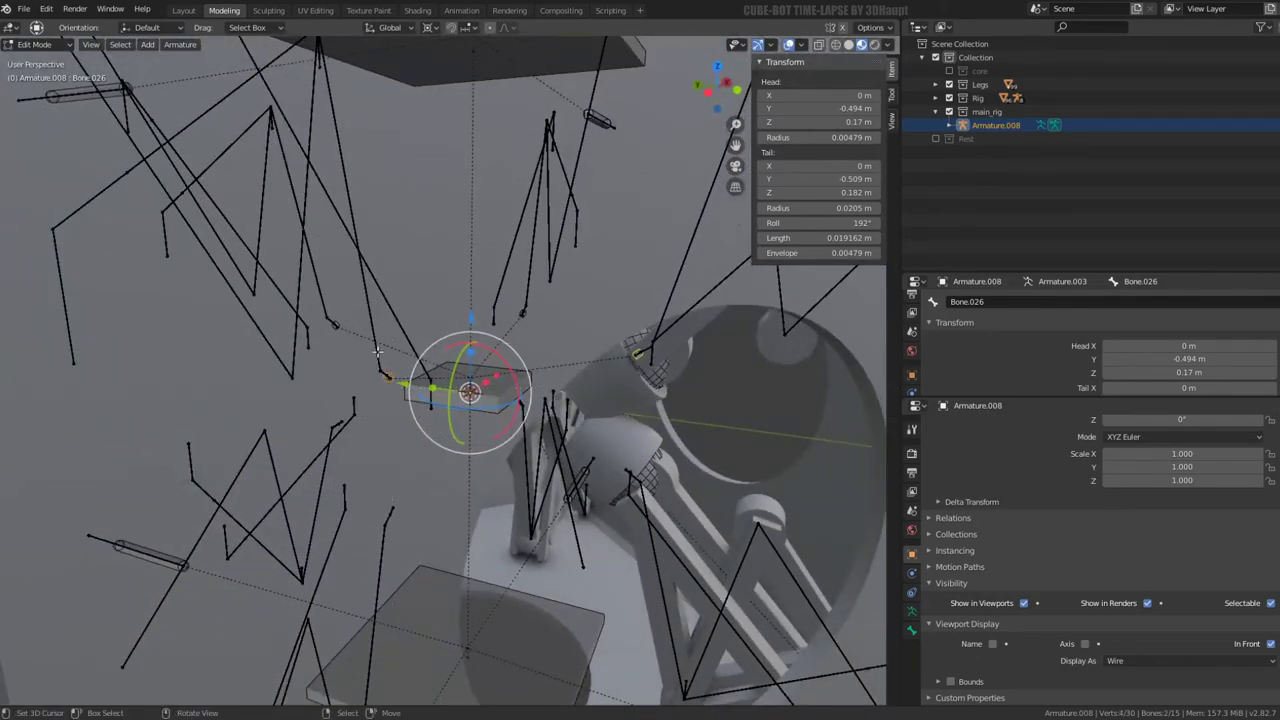
left_click(335, 325, "shift")
left_click(523, 313, "shift")
middle_click_drag(615, 333, 350, 385)
key("b")
left_click_drag(350, 385, 301, 330)
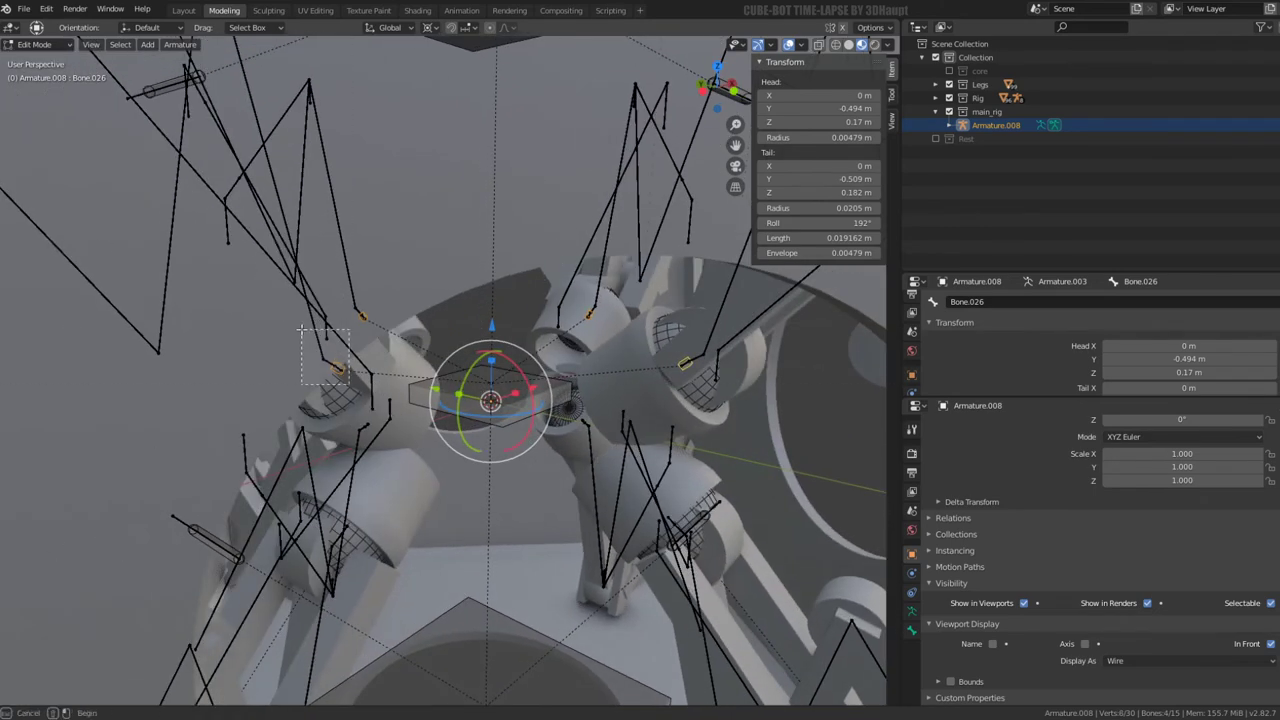
middle_click_drag(301, 330, 366, 325)
key("KP_3")
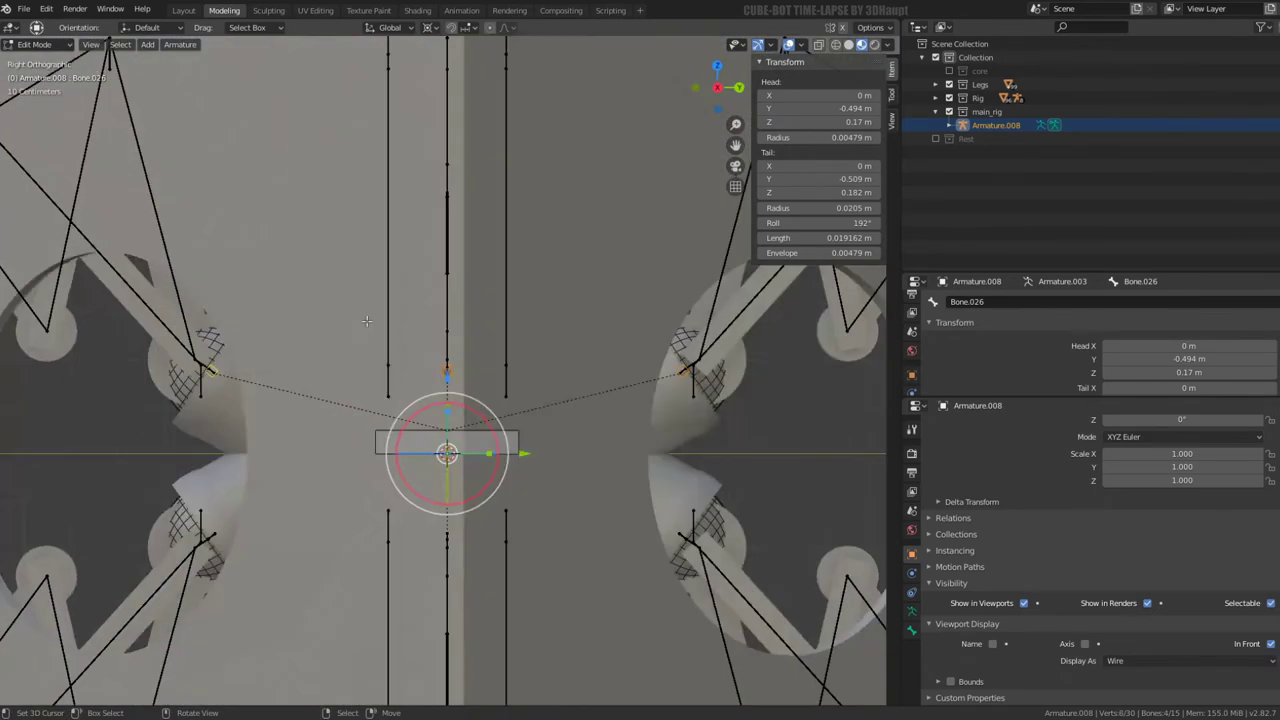
key("KP_Decimal")
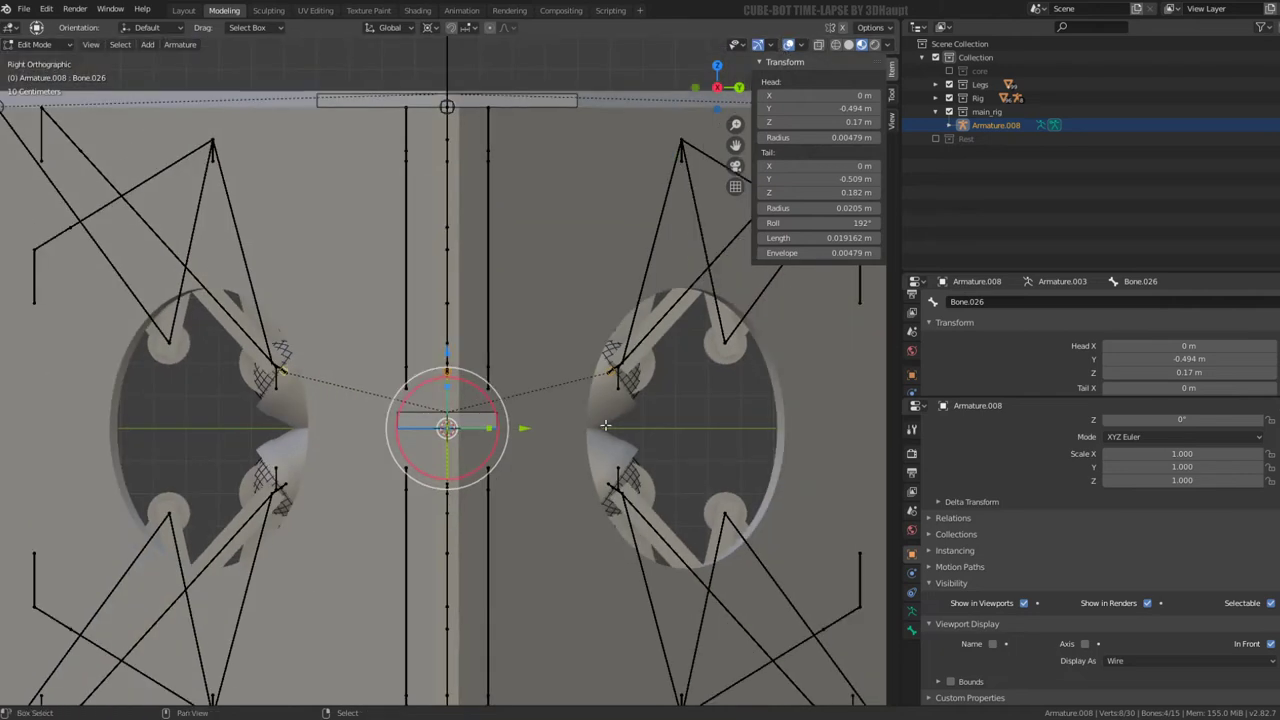
scroll(605, 410, "up", 2)
Duplicate the selected bone as Bone.030 rotated 180°, then return to Object Mode
key("shift+d")
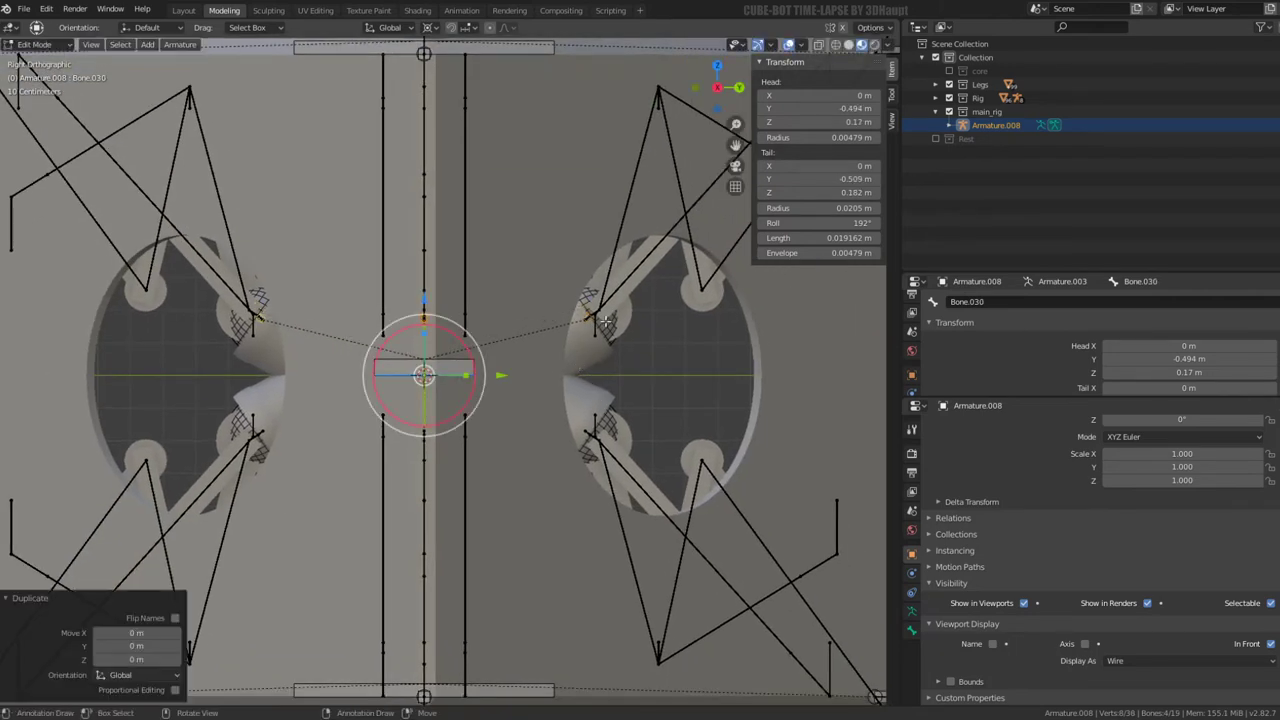
key("r")
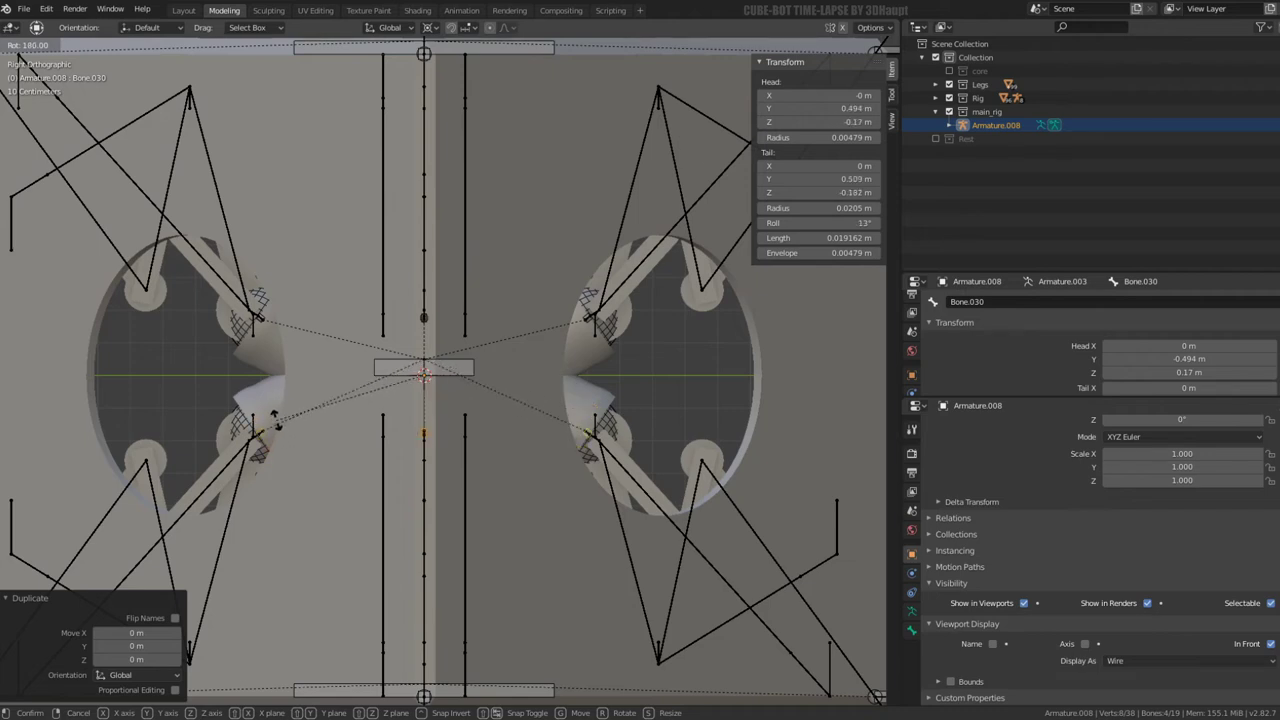
left_click(275, 419)
mouse_move(275, 419)
middle_mouse_down()
mouse_move(455, 340)
mouse_move(496, 368)
mouse_move(555, 478)
middle_mouse_up()
key("Tab")
left_click(555, 478)
Exclude the Legs collection from view while keeping the Rig collection visible
key("a")
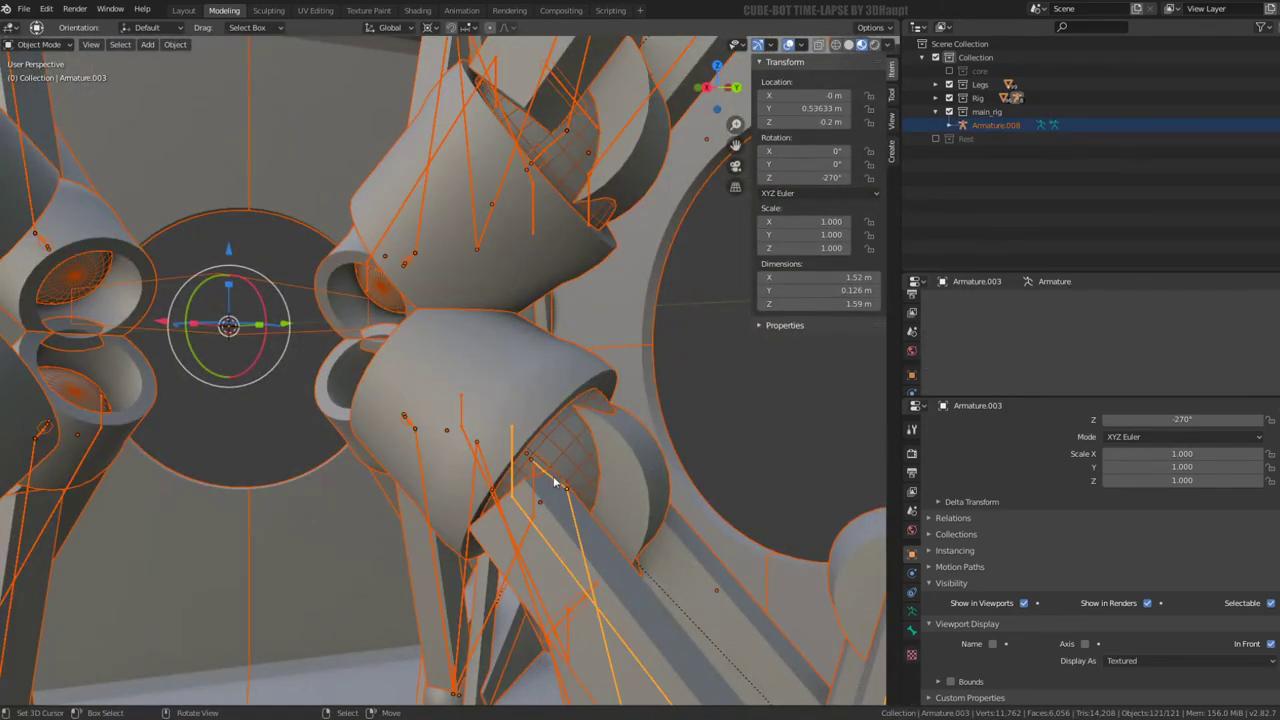
left_click(555, 481)
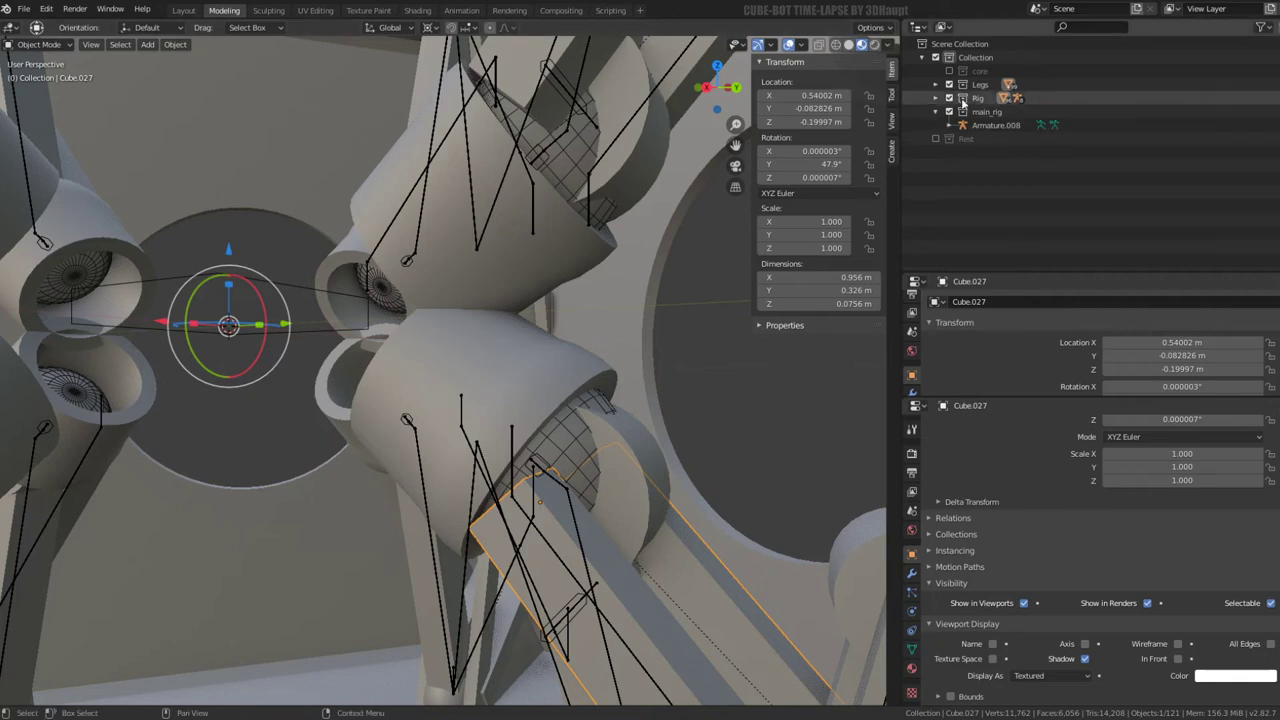
left_click_drag(949, 98, 949, 84)
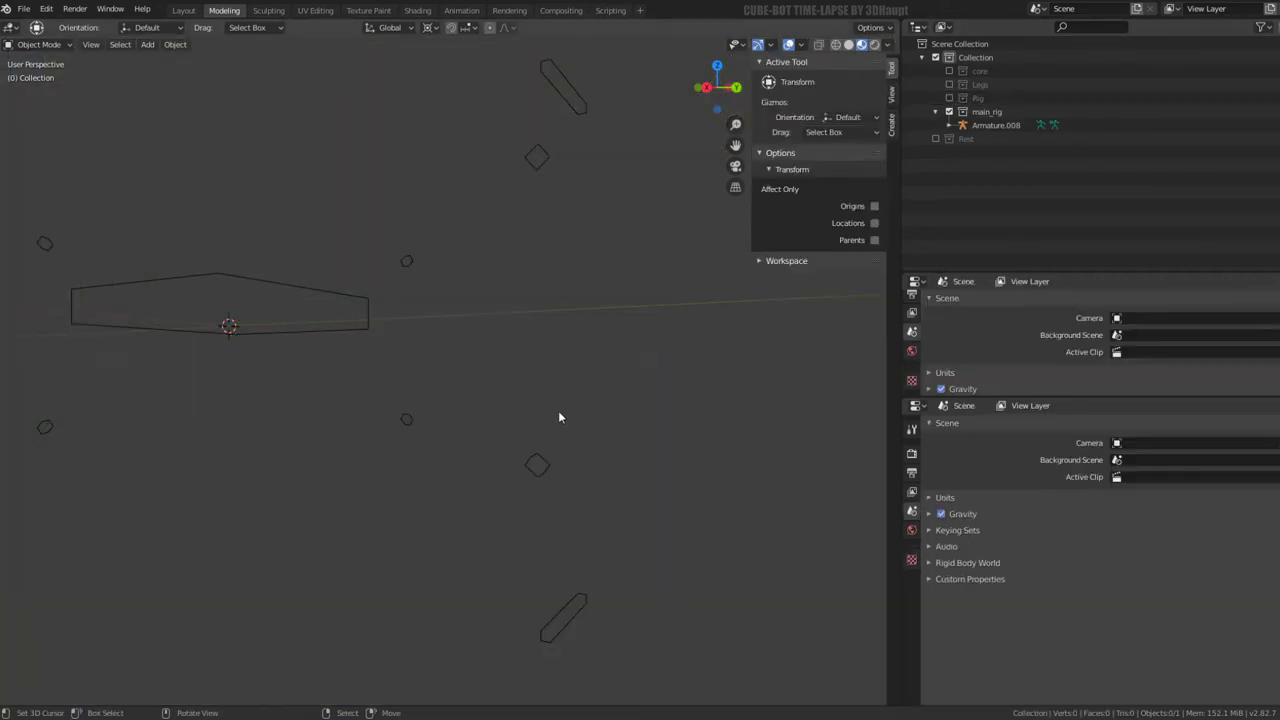
left_click(949, 98)
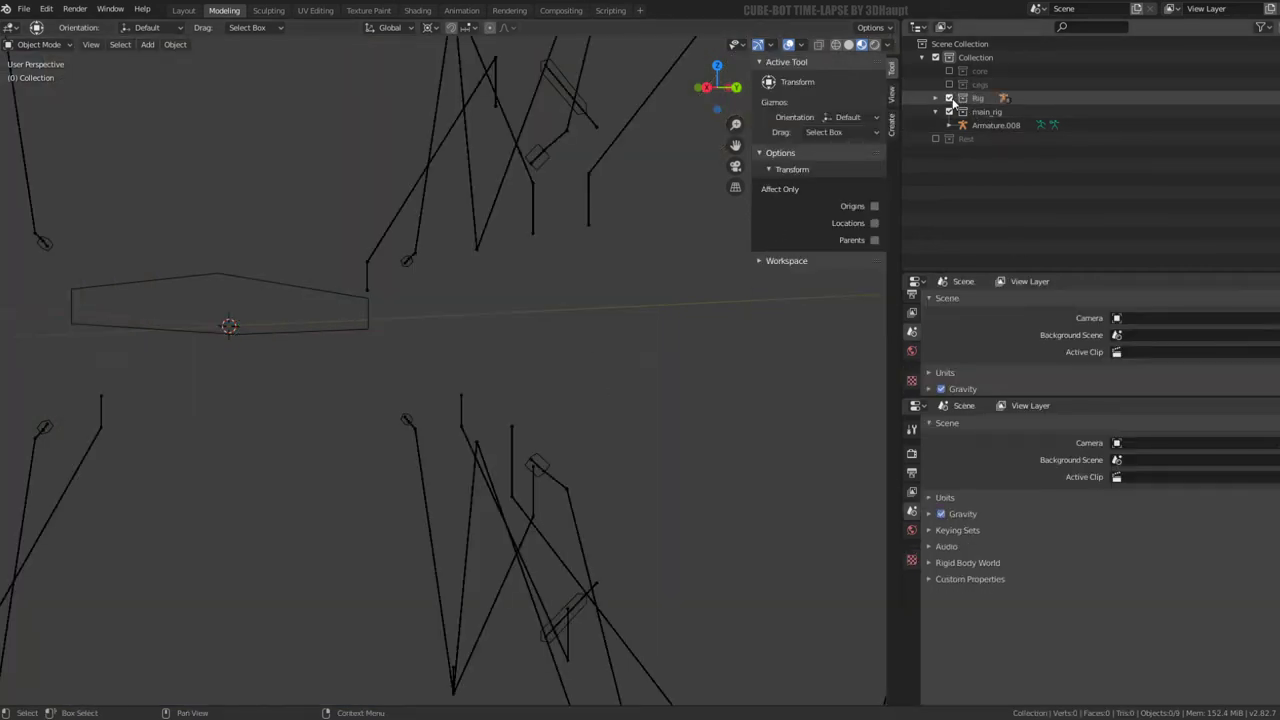
scroll(469, 380, "down", 5)
Select the visible armatures, make Armature.003 active, and switch to Pose Mode
key("a")
mouse_move(491, 423)
middle_mouse_down()
mouse_move(577, 443)
mouse_move(531, 403)
mouse_move(563, 369)
mouse_move(503, 363)
middle_mouse_up()
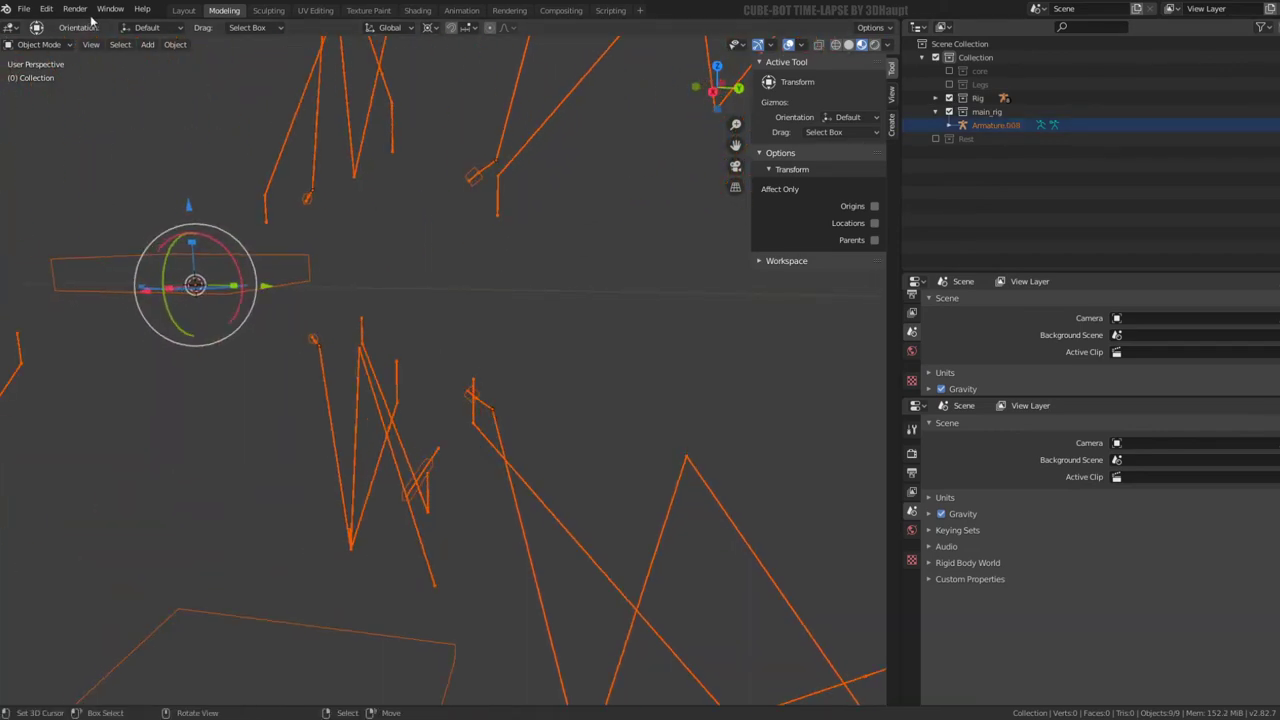
left_click(487, 400, "shift")
left_click(40, 45)
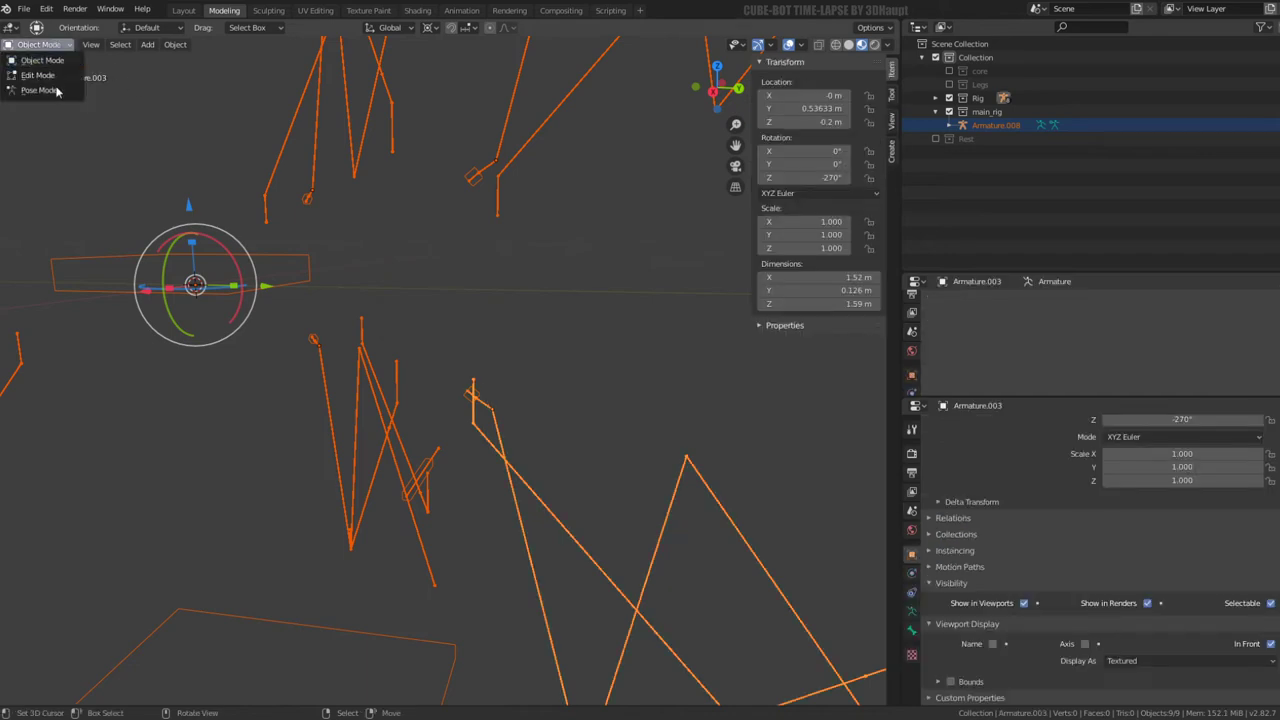
left_click(40, 90)
Select leg bone Bone.006 and show its Bone Constraints properties
mouse_move(463, 323)
middle_mouse_down()
mouse_move(380, 327)
mouse_move(500, 380)
mouse_move(480, 325)
mouse_move(560, 320)
middle_mouse_up()
left_click(480, 325)
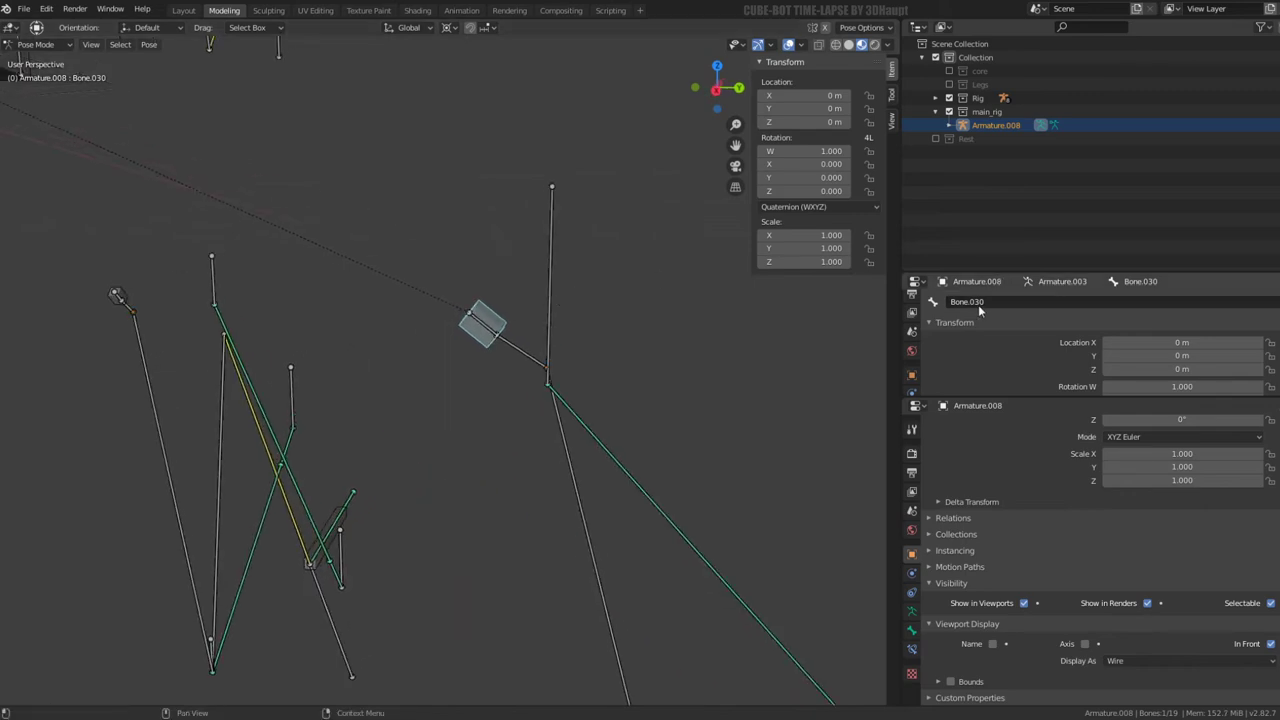
left_click(487, 331)
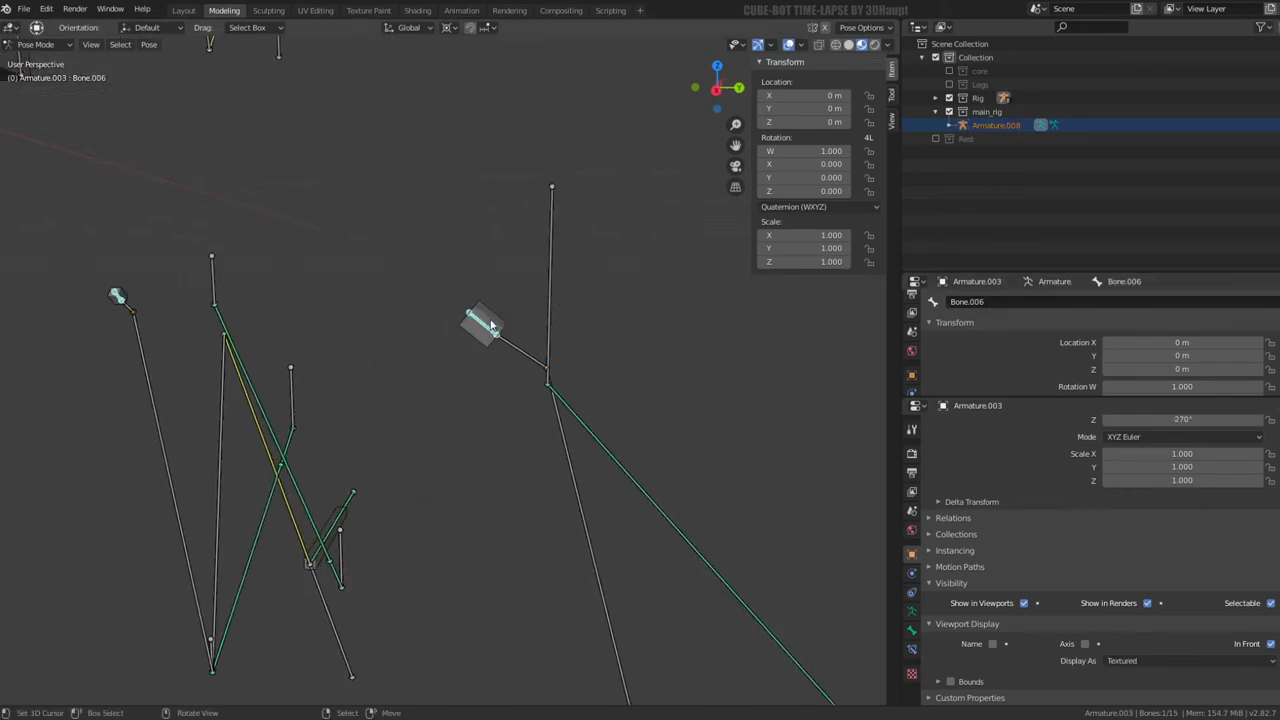
left_click(912, 609)
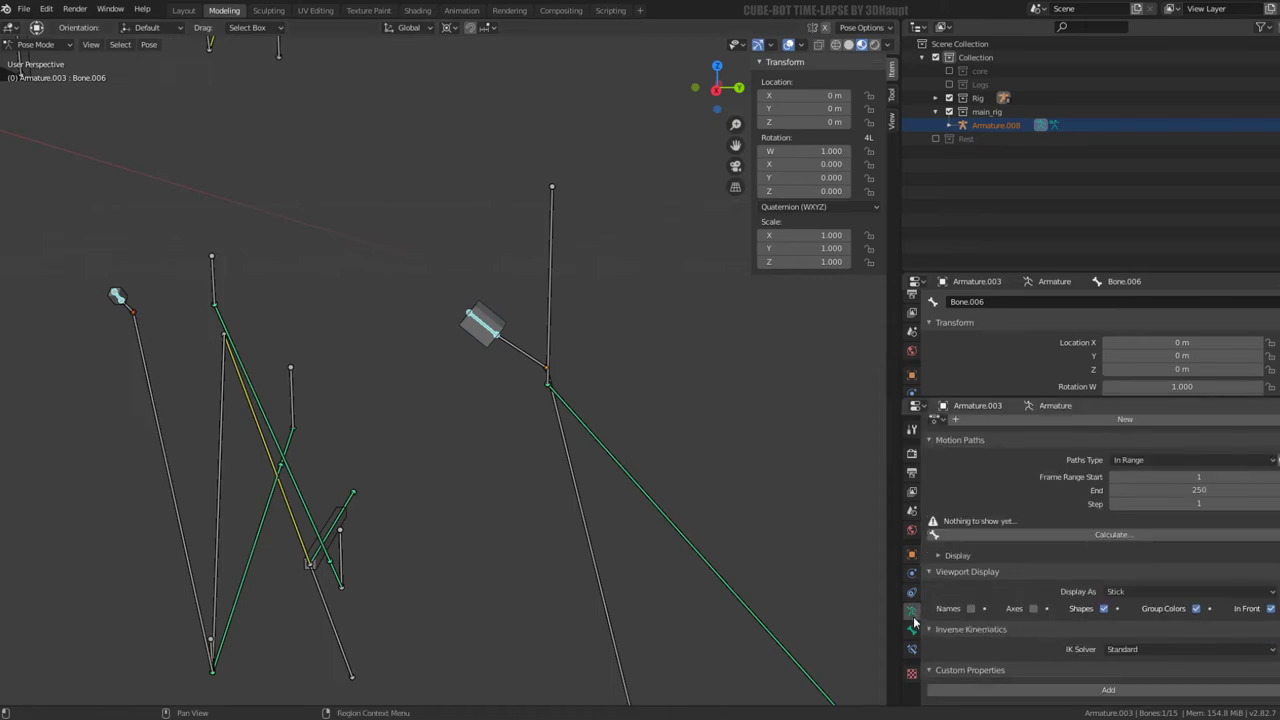
left_click(912, 650)
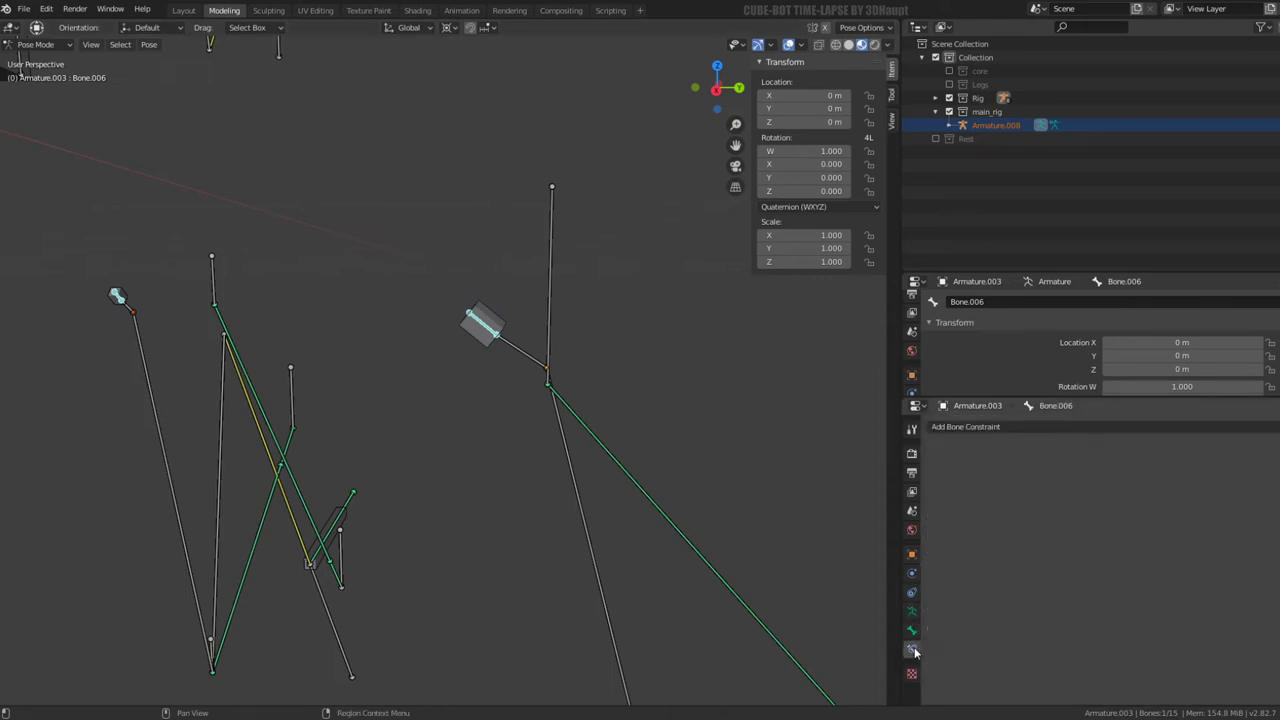
Add a Copy Location constraint to Bone.006 targeting Armature.008 with bone Bone.030
left_click(984, 428)
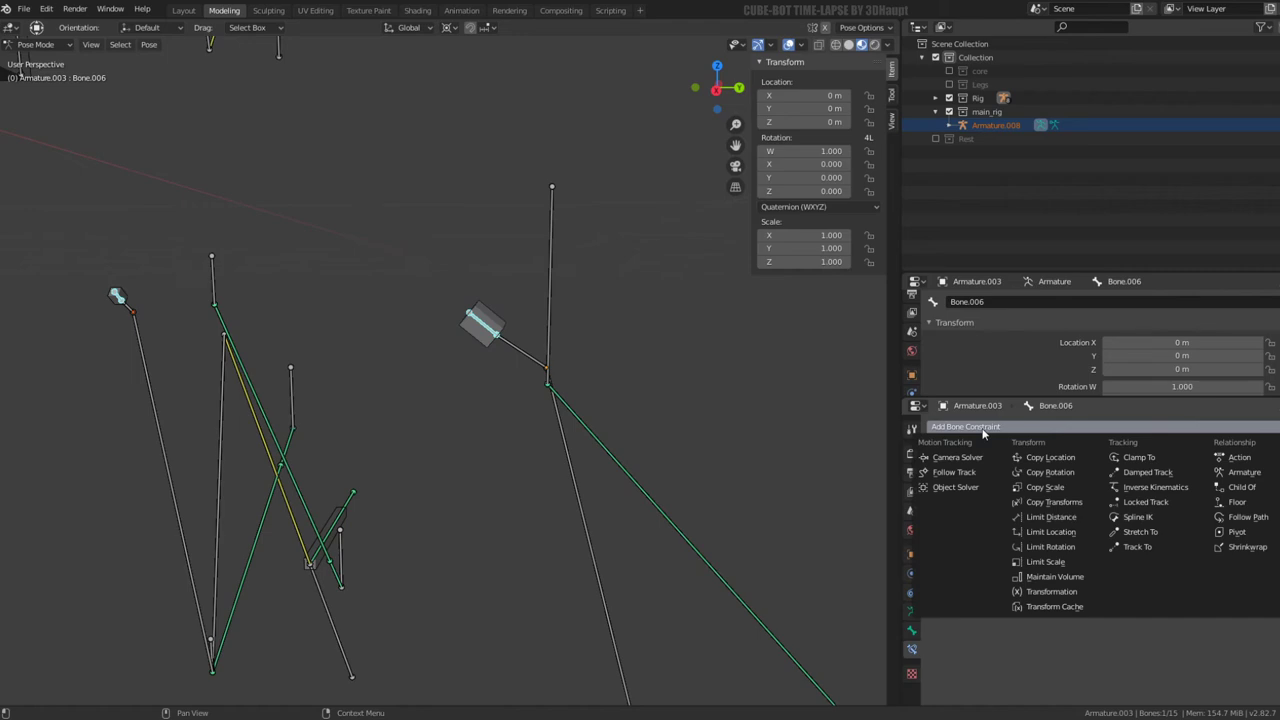
left_click(1070, 459)
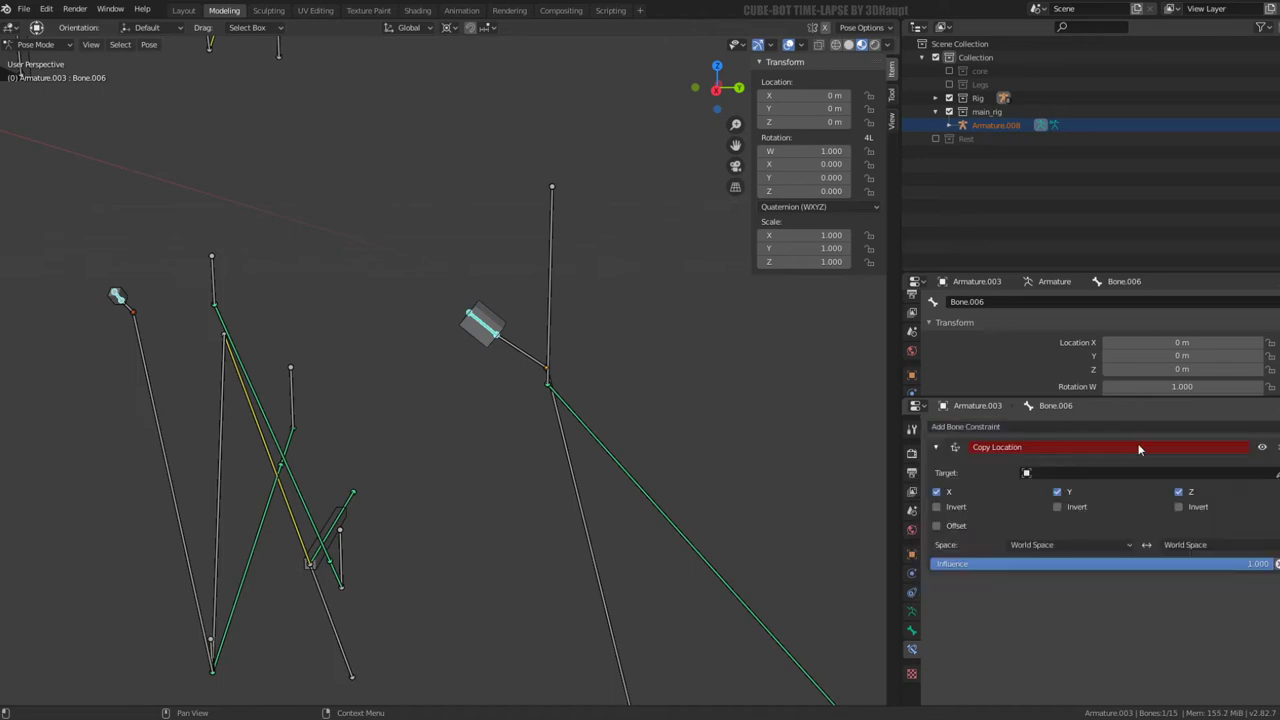
left_click(496, 302)
scroll(534, 315, "down", 3)
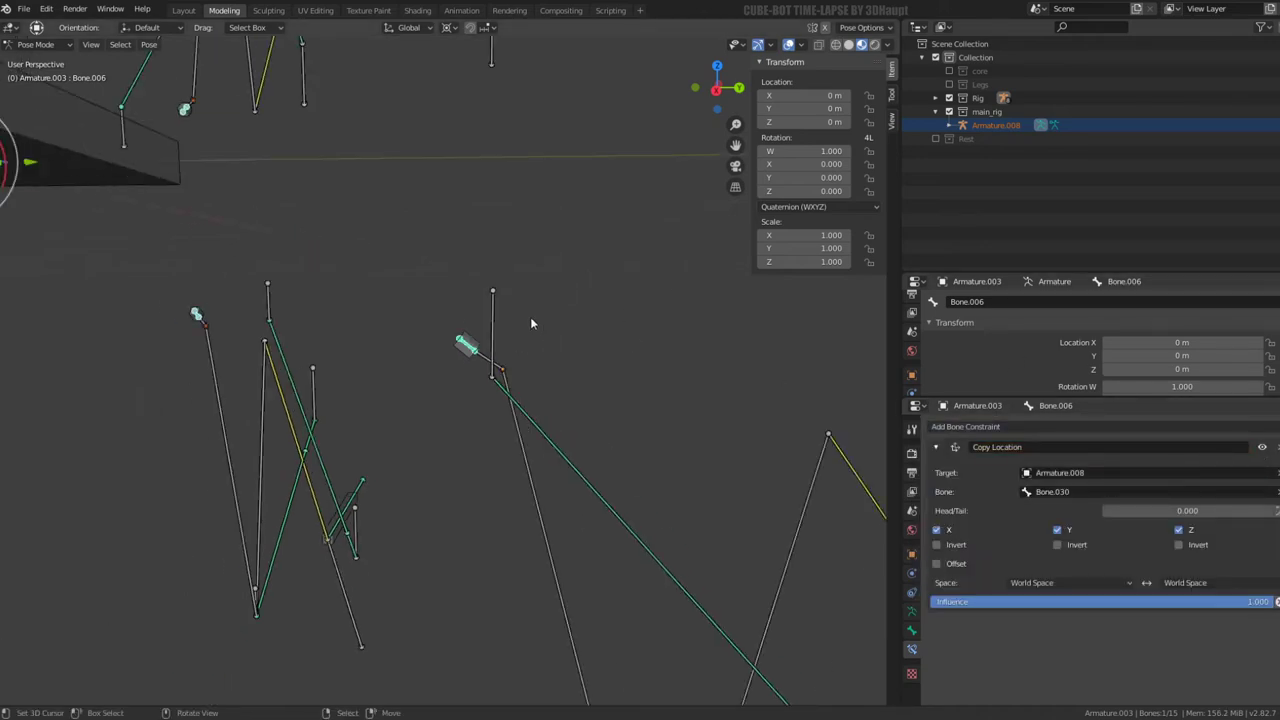
scroll(534, 315, "down", 3)
scroll(425, 315, "down", 1)
left_click(330, 275)
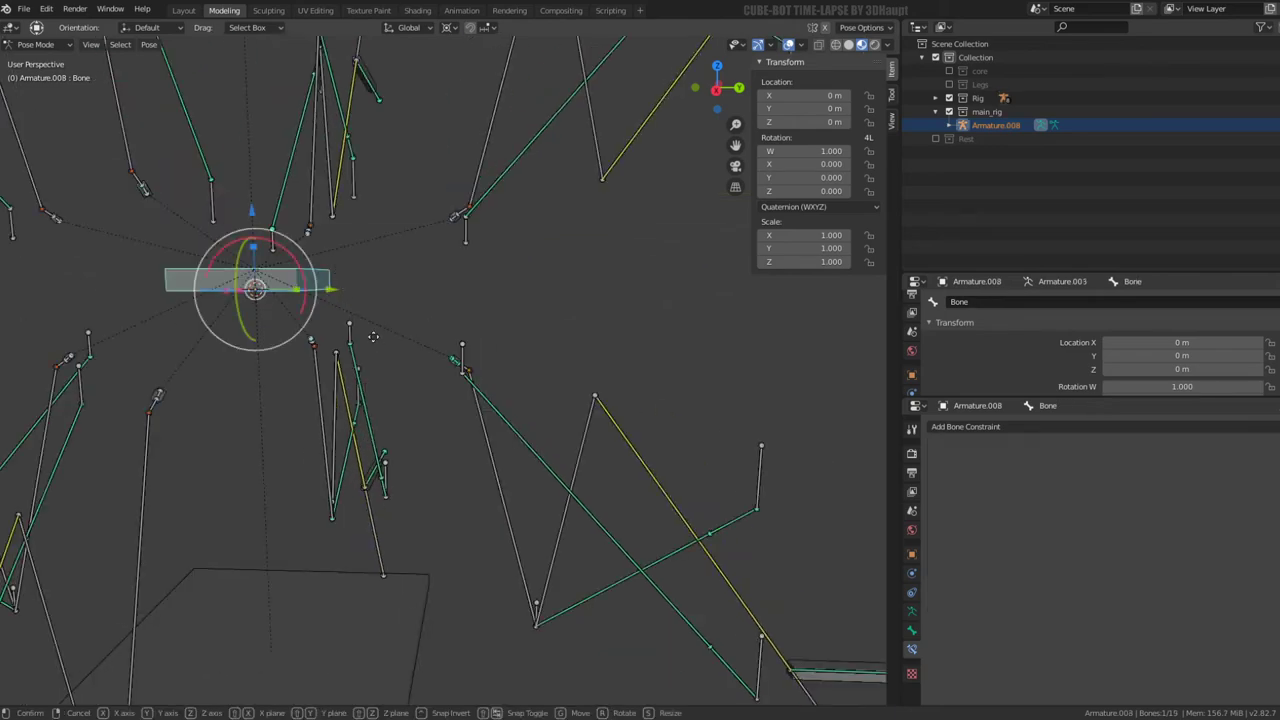
Test-rotate the central main_rig bone from several oblique views, cancelling each rotation
middle_click_drag(373, 337, 378, 288)
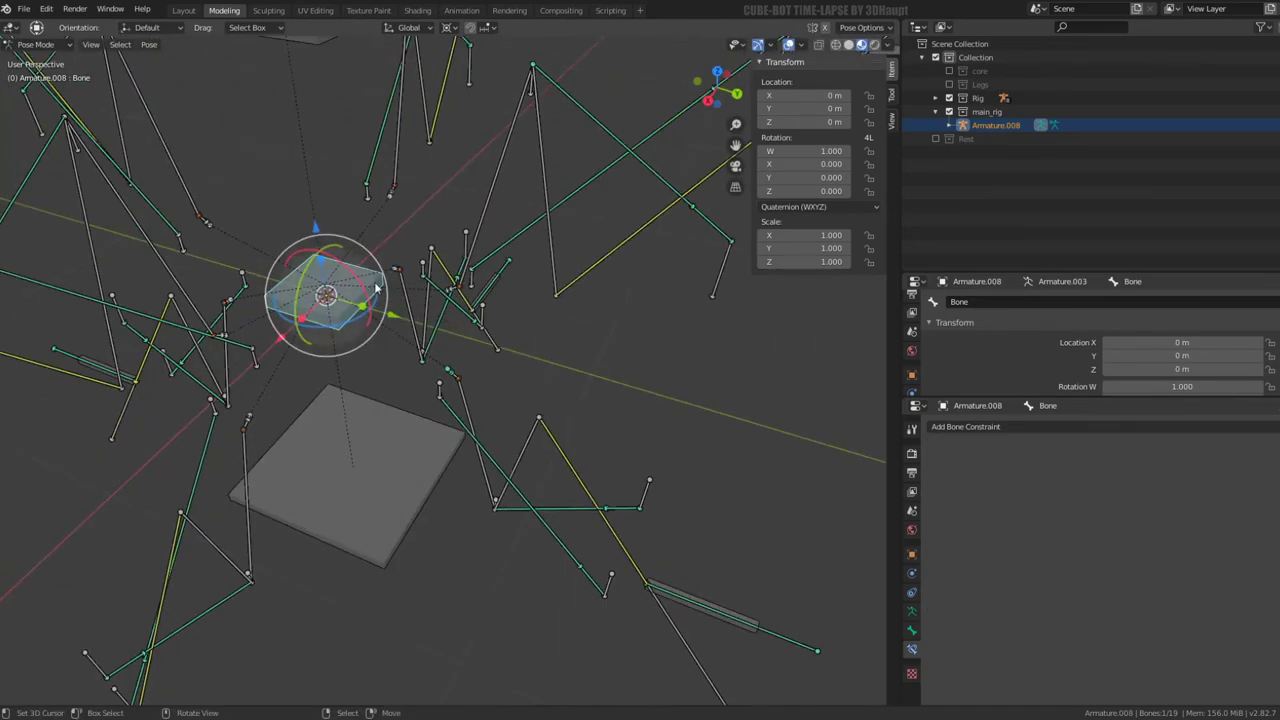
left_click_drag(380, 302, 336, 205)
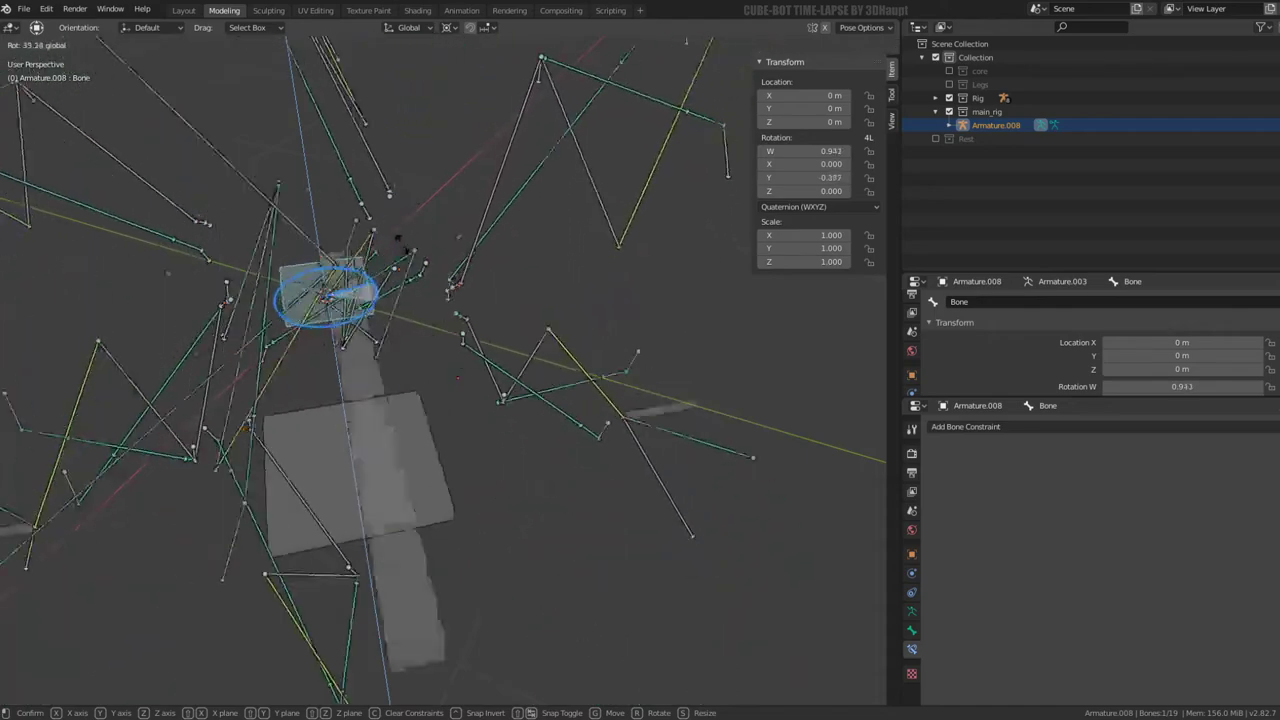
key("Escape")
middle_click_drag(336, 205, 396, 318)
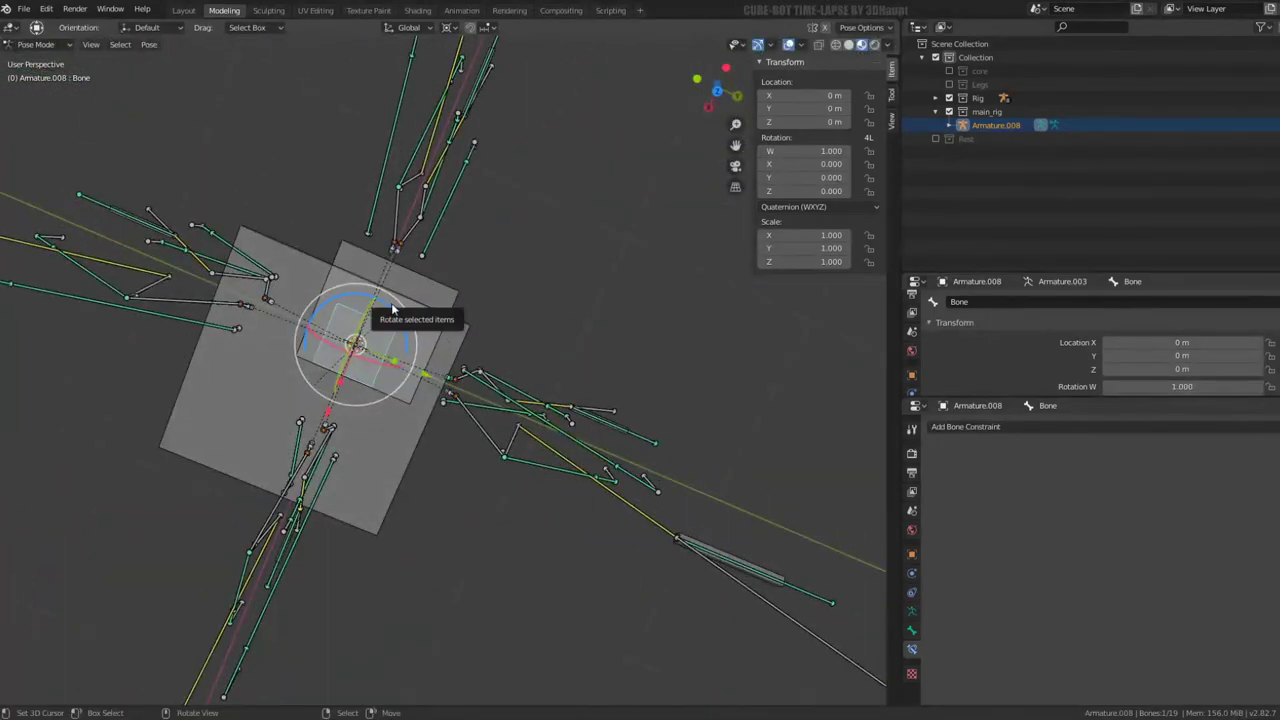
left_click_drag(393, 310, 398, 255)
key("Escape")
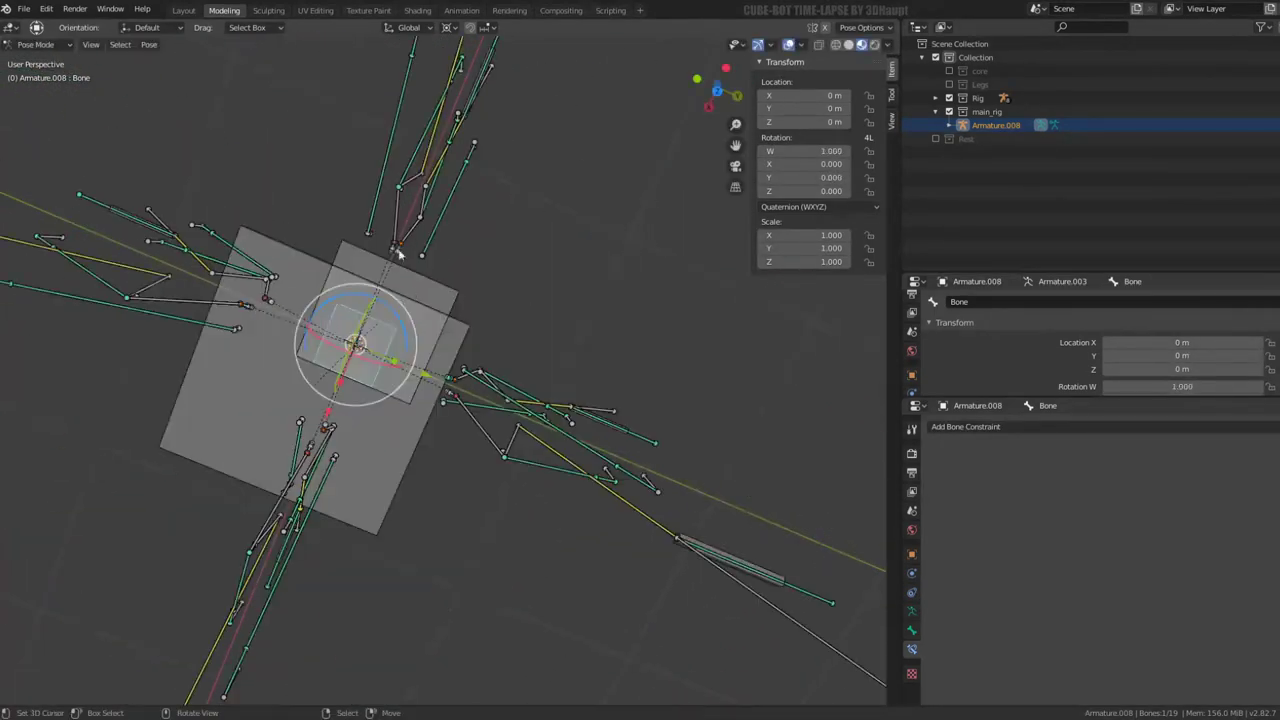
middle_click_drag(398, 255, 429, 232)
scroll(414, 329, "up", 4)
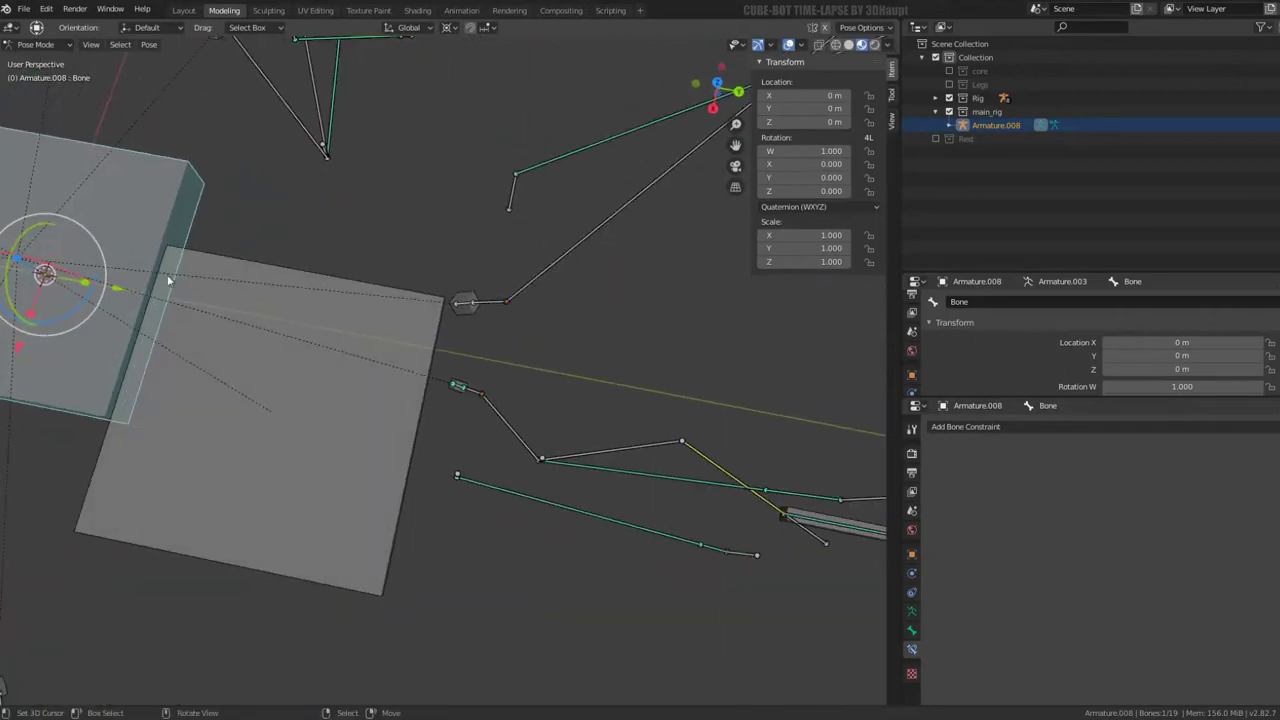
mouse_move(94, 276)
left_mouse_down()
mouse_move(156, 228)
mouse_move(154, 290)
left_mouse_up()
key("Escape")
In Top view, swing the central bone back and forth to check the legs, then cancel
key("KP_7")
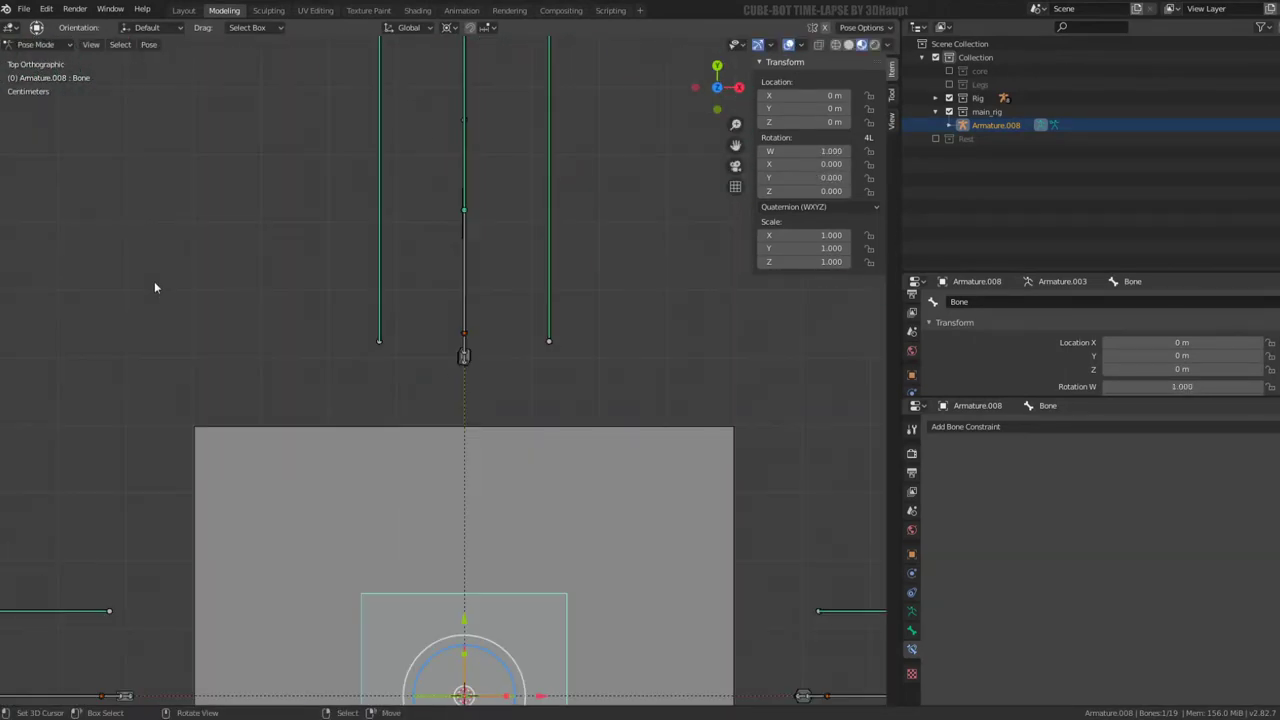
scroll(394, 391, "down", 3)
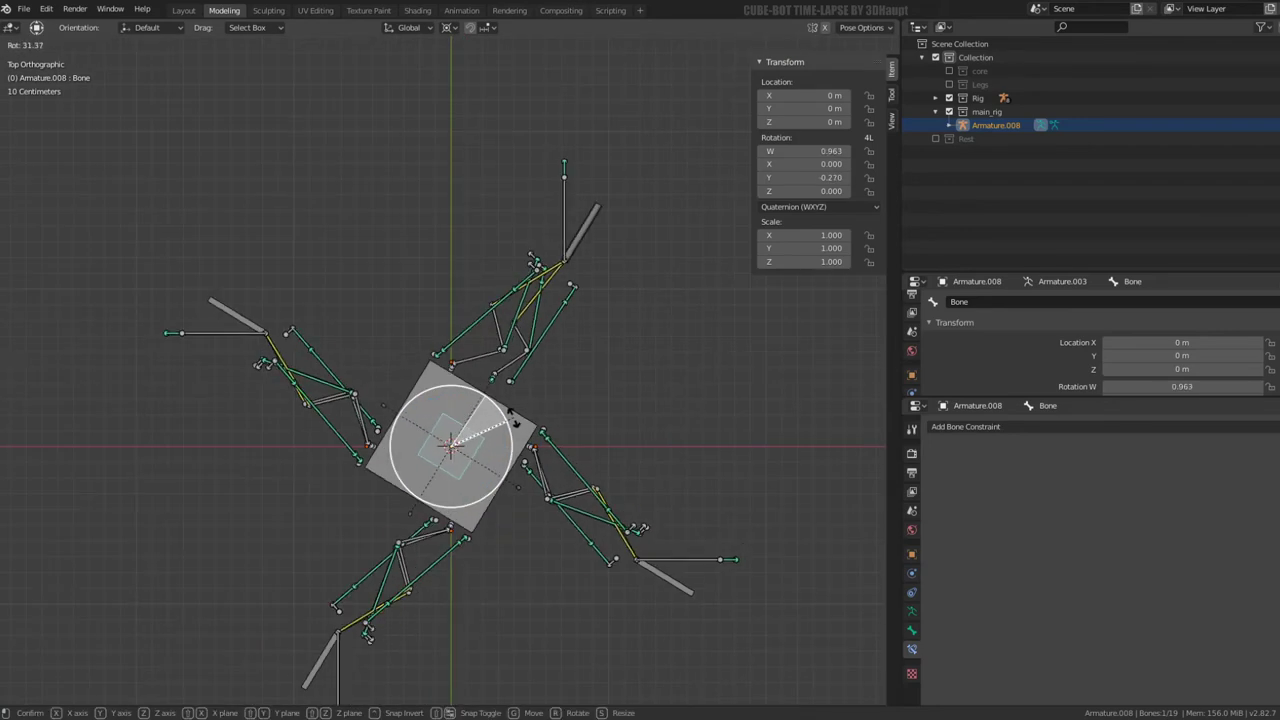
left_click_drag(514, 422, 519, 455)
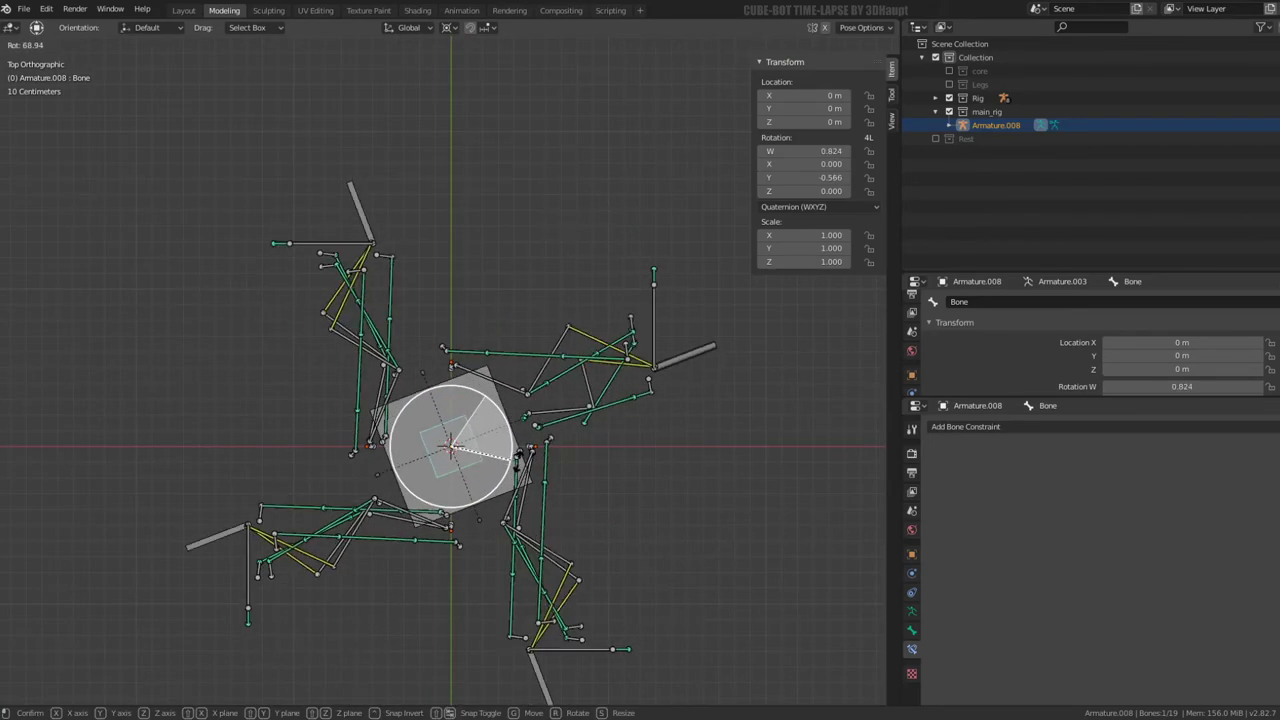
left_click_drag(519, 457, 521, 428)
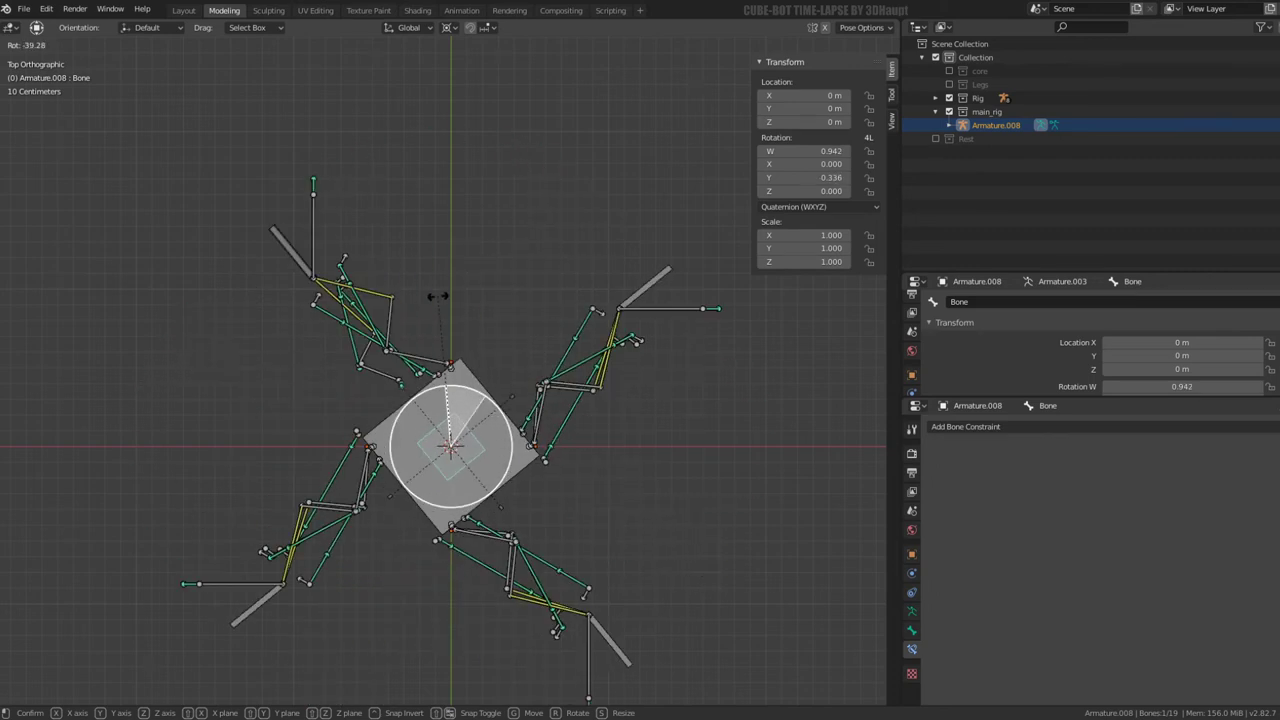
scroll(490, 518, "up", 5)
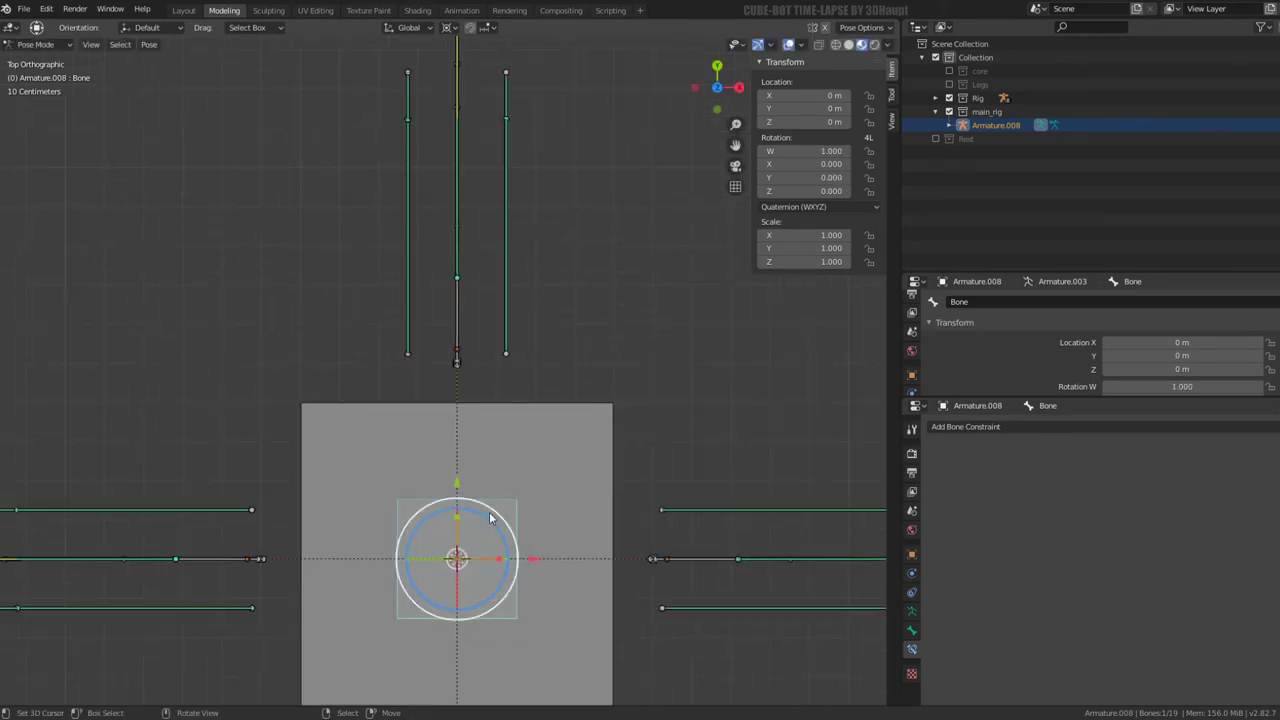
mouse_move(490, 503)
left_mouse_down()
mouse_move(528, 528)
mouse_move(528, 543)
left_mouse_up()
right_click(560, 506)
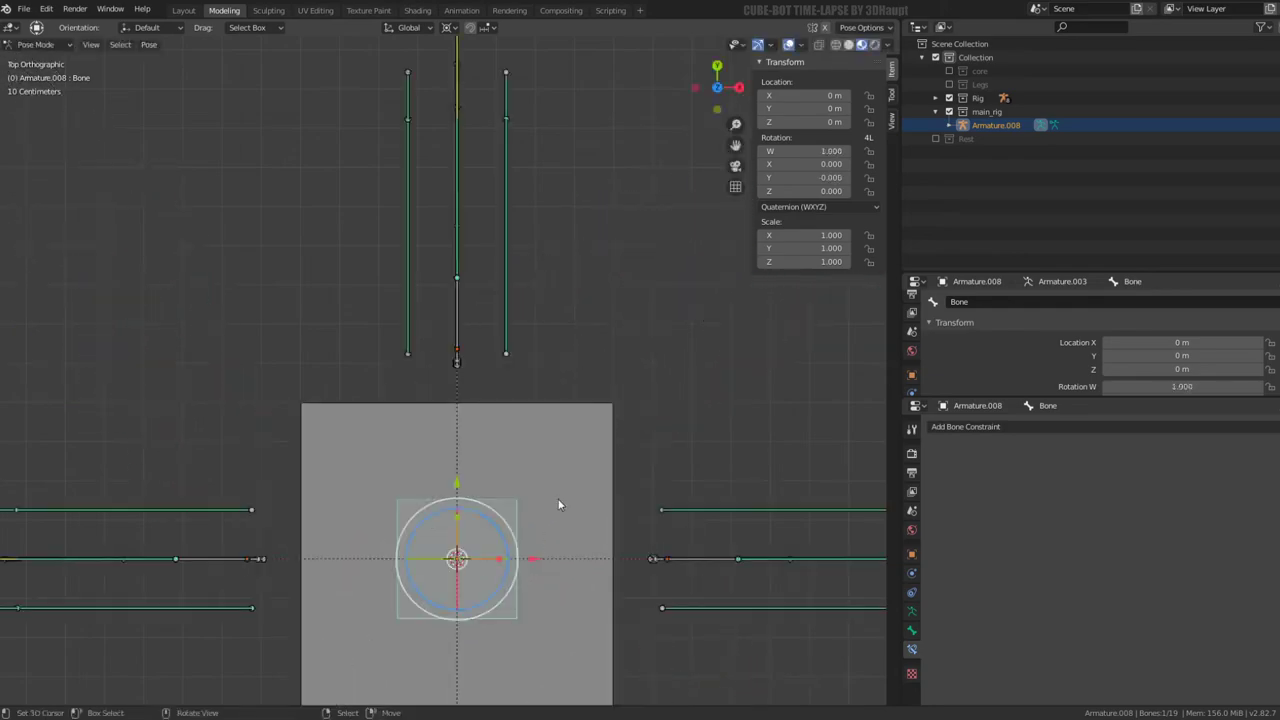
mouse_move(560, 506)
middle_mouse_down()
mouse_move(449, 297)
mouse_move(563, 286)
mouse_move(423, 325)
mouse_move(335, 287)
middle_mouse_up()
left_click_drag(305, 304, 268, 338)
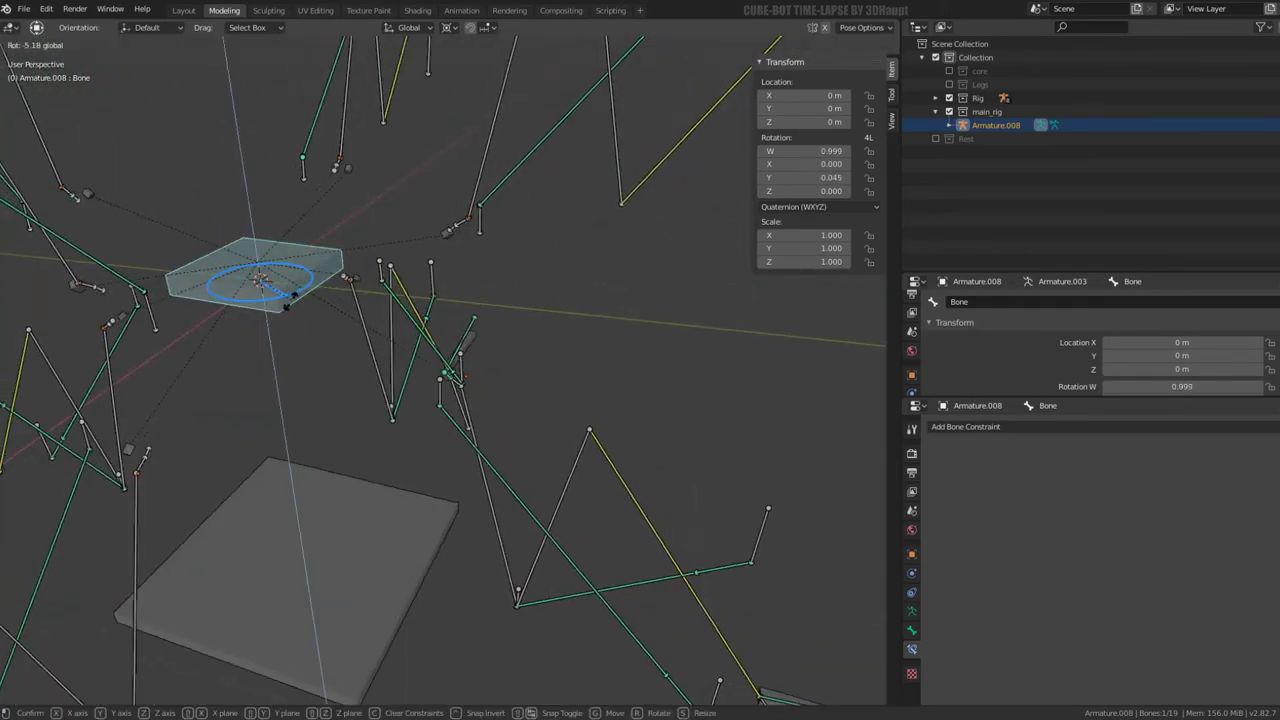
key("Escape")
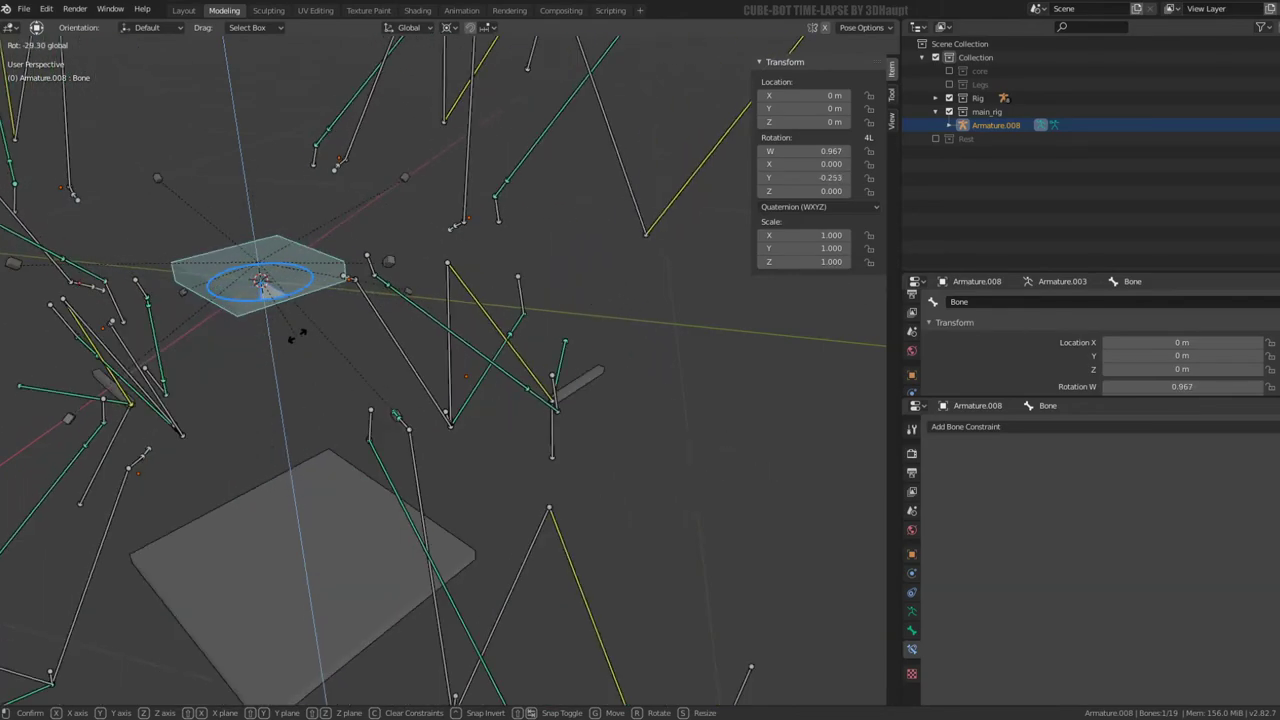
mouse_move(294, 334)
middle_mouse_down()
mouse_move(363, 314)
mouse_move(416, 268)
mouse_move(325, 100)
mouse_move(378, 372)
middle_mouse_up()
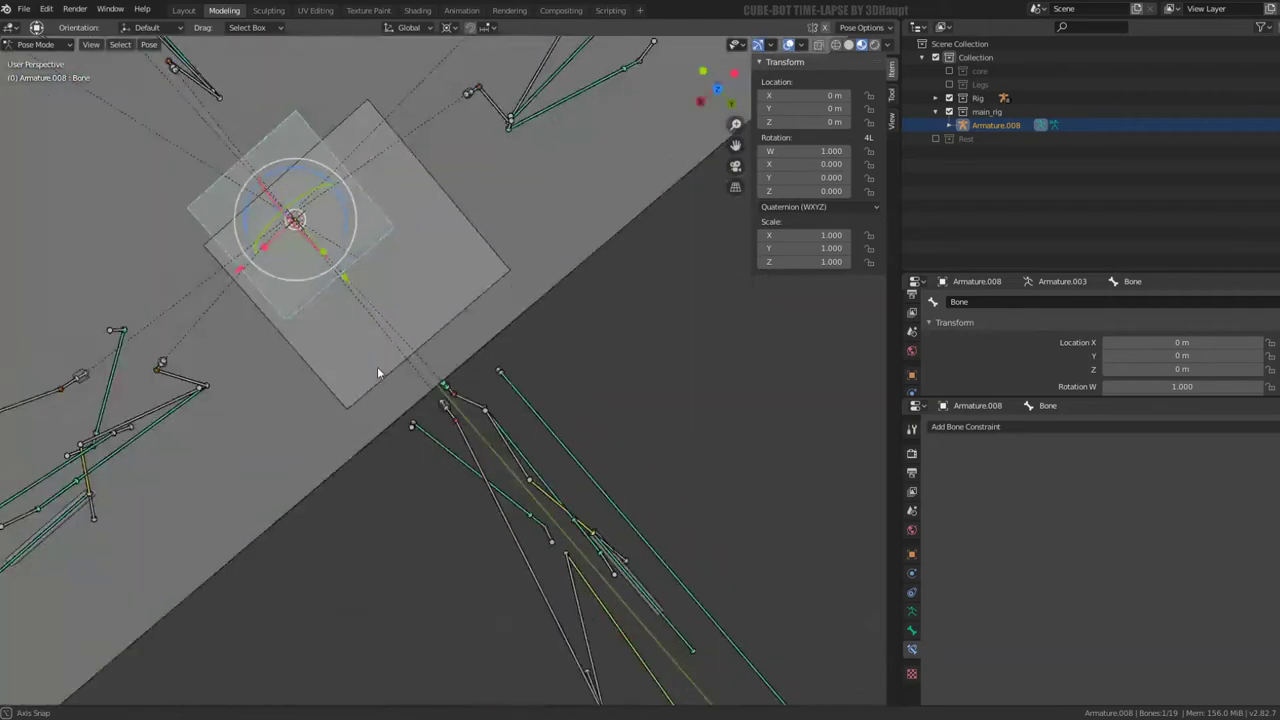
mouse_move(358, 232)
middle_mouse_down()
mouse_move(351, 366)
mouse_move(420, 215)
mouse_move(505, 200)
middle_mouse_up()
Try moving the central bone along Z, cancel, and select the cube-shaped Bone.030
key("g")
key("z")
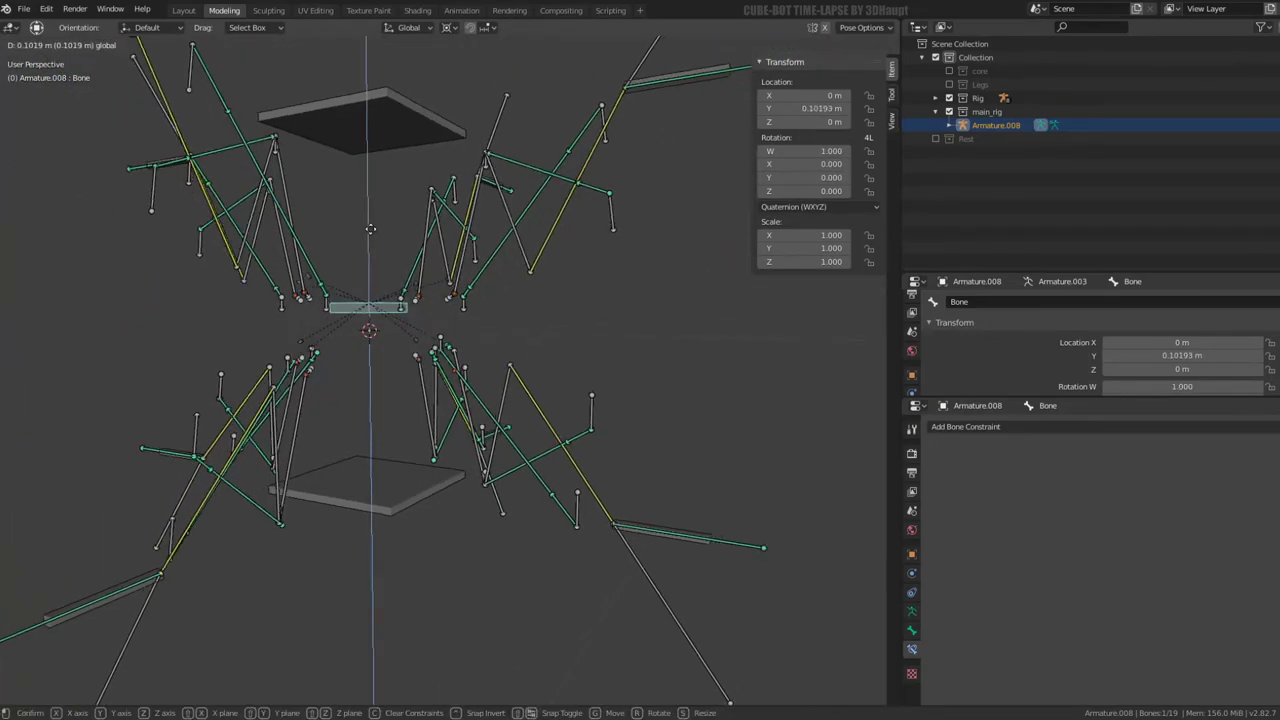
key("Escape")
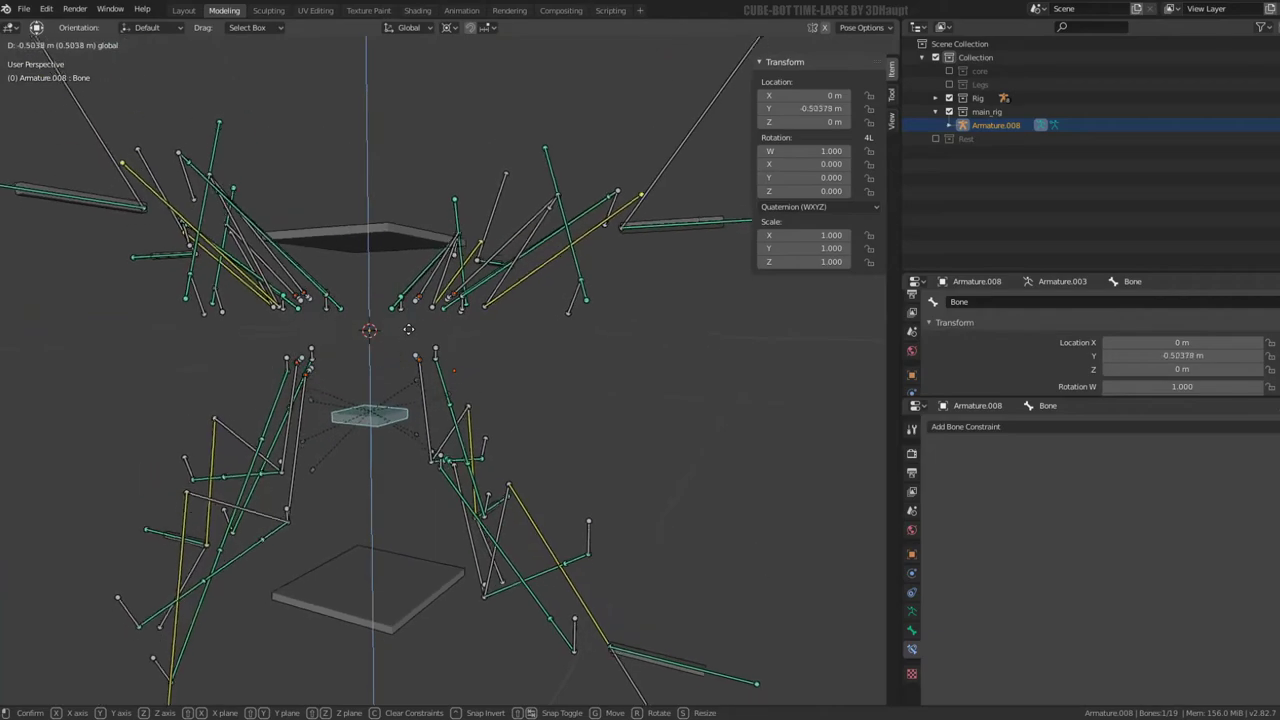
mouse_move(406, 328)
middle_mouse_down()
mouse_move(357, 267)
mouse_move(430, 308)
mouse_move(433, 326)
mouse_move(408, 330)
mouse_move(319, 268)
mouse_move(408, 372)
mouse_move(526, 340)
mouse_move(421, 320)
middle_mouse_up()
left_click(400, 326)
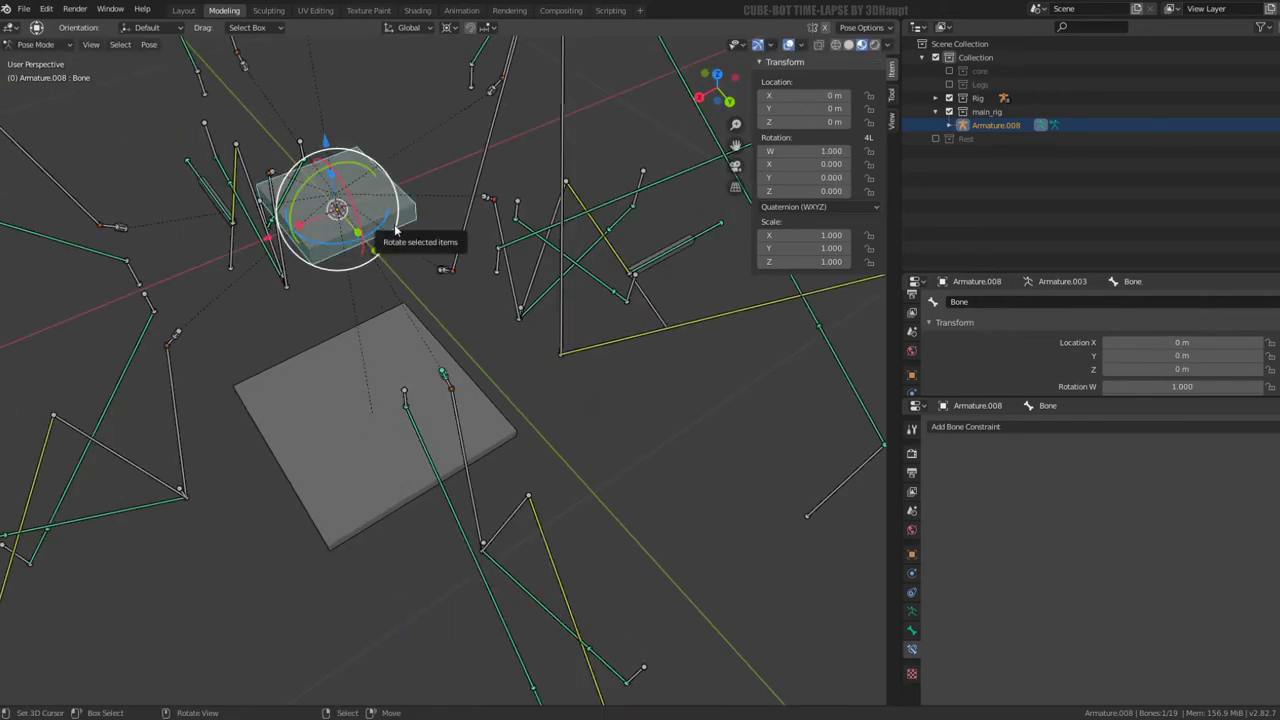
mouse_move(395, 231)
middle_mouse_down()
mouse_move(372, 245)
mouse_move(377, 221)
mouse_move(345, 301)
middle_mouse_up()
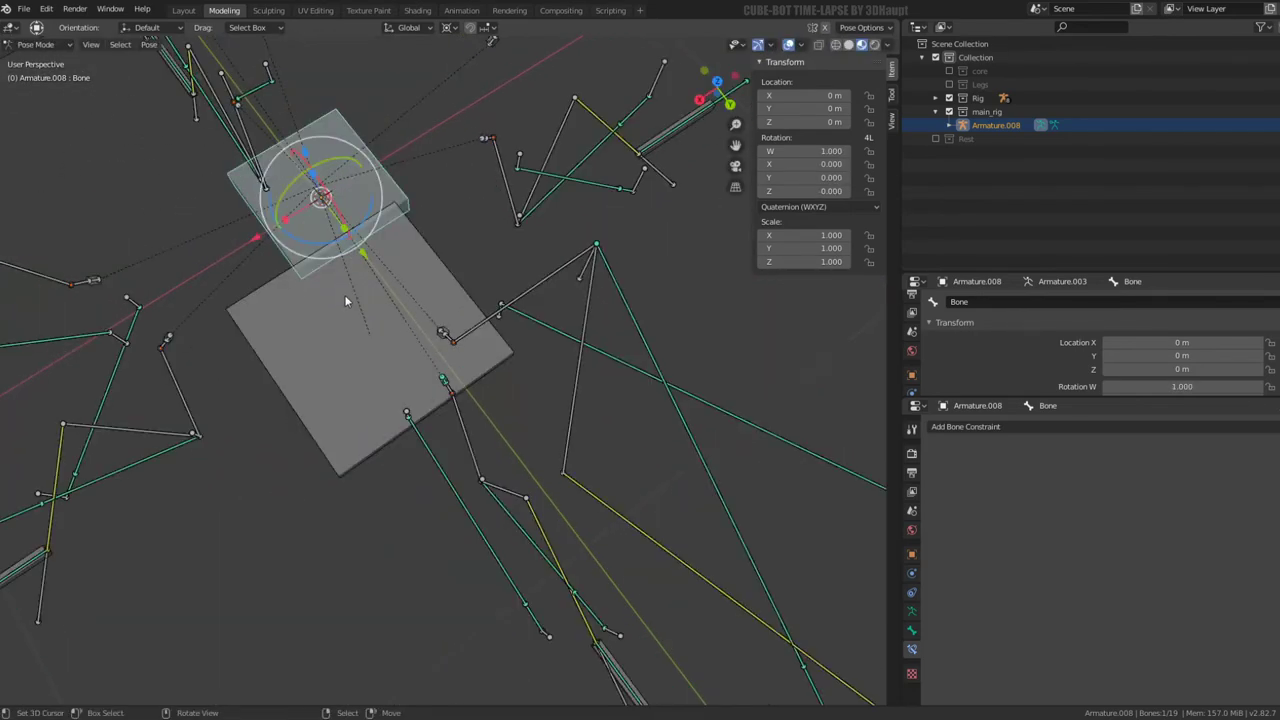
Rotate the central bone 22° about Z from Top view and orbit to see the legs
key("KP_7")
scroll(501, 372, "down", 3)
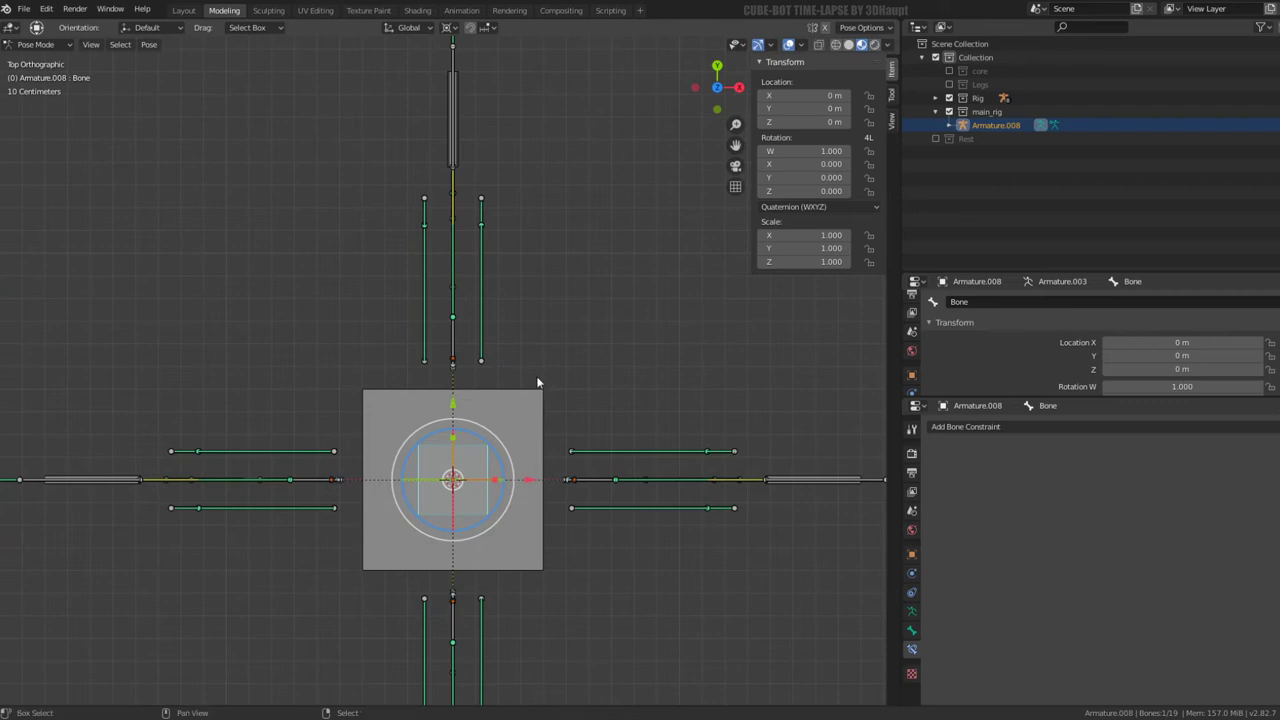
key("r")
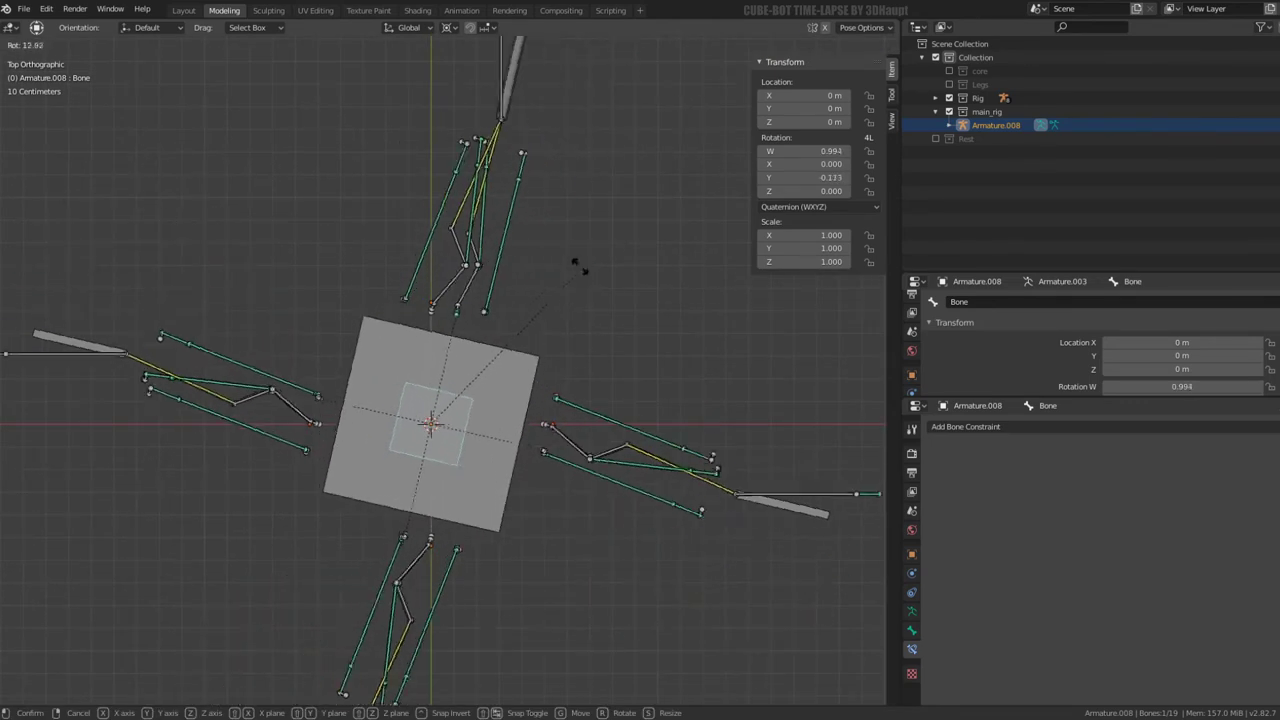
left_click(594, 288)
mouse_move(594, 289)
middle_mouse_down()
mouse_move(458, 303)
mouse_move(477, 369)
mouse_move(449, 343)
mouse_move(482, 308)
middle_mouse_up()
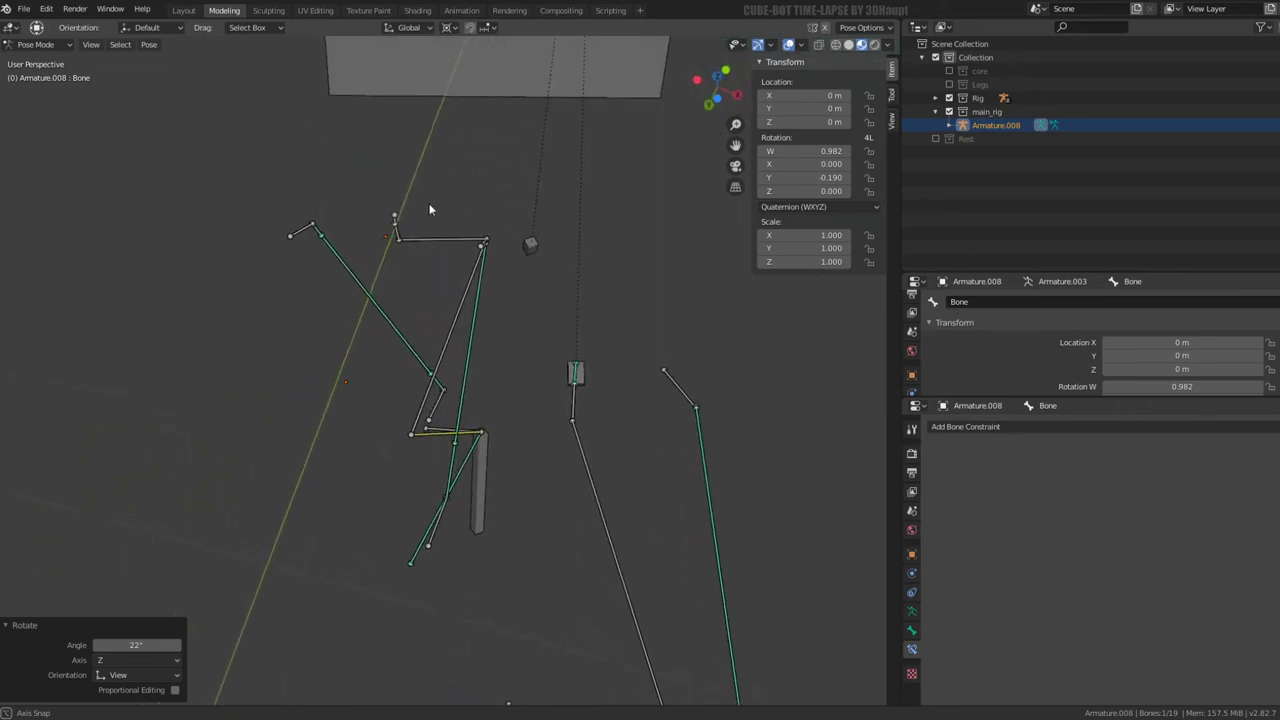
middle_click_drag(430, 209, 366, 229)
Turn the central bone -79.4° about Z and orbit to view the cube parts and legs
left_click(366, 229)
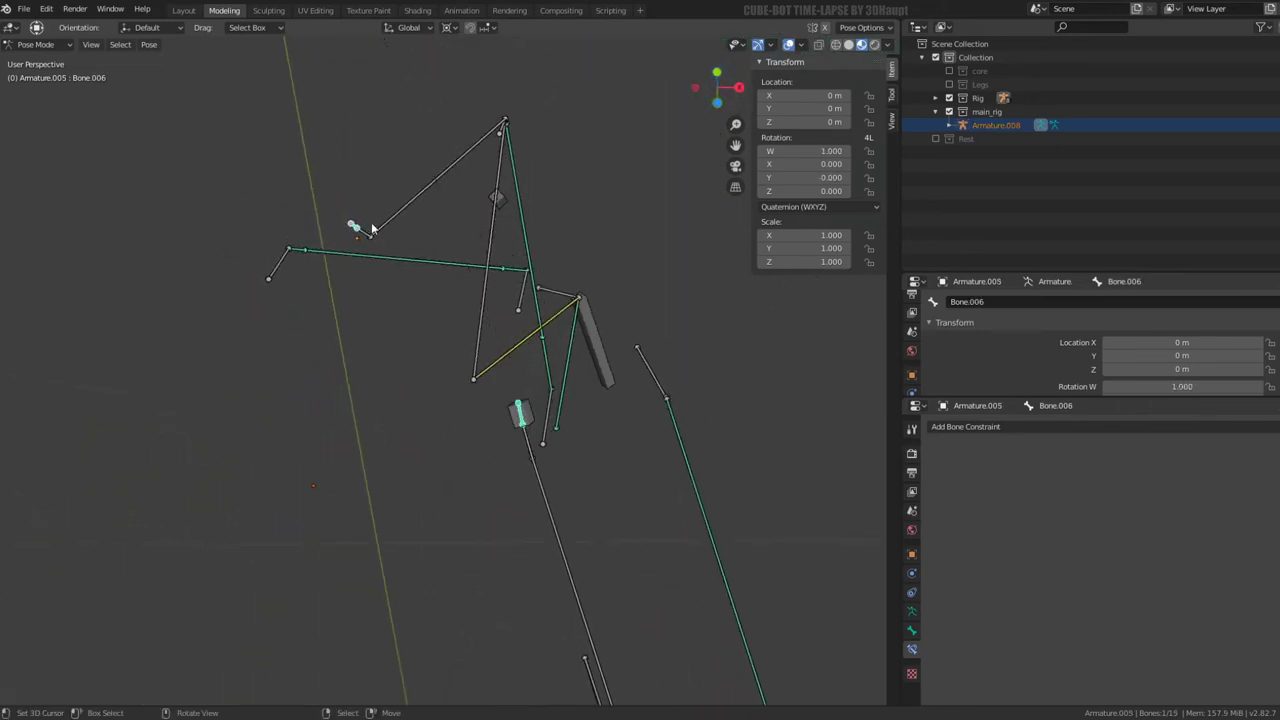
mouse_move(368, 234)
middle_mouse_down()
mouse_move(434, 277)
mouse_move(384, 302)
middle_mouse_up()
mouse_move(370, 525)
middle_mouse_down()
mouse_move(348, 487)
mouse_move(248, 458)
mouse_move(384, 414)
mouse_move(440, 340)
mouse_move(481, 198)
middle_mouse_up()
left_click_drag(481, 198, 425, 282)
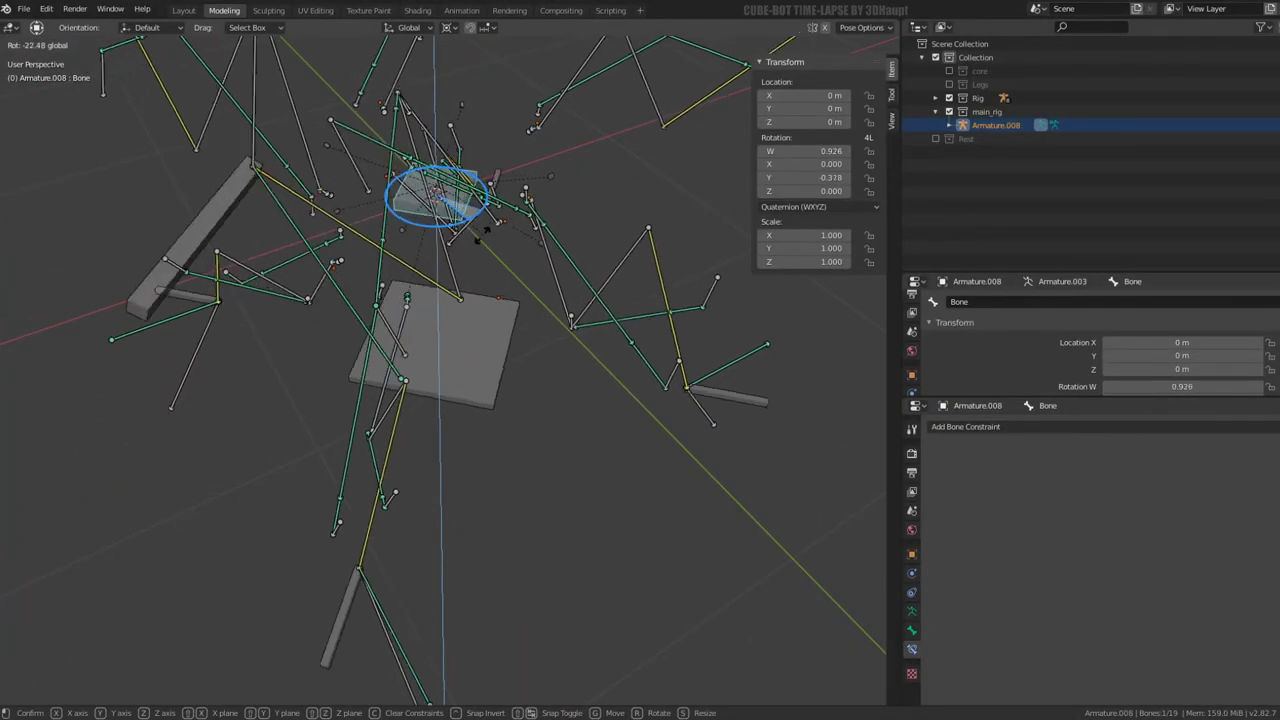
left_click(425, 282)
mouse_move(425, 282)
middle_mouse_down()
mouse_move(440, 351)
mouse_move(533, 186)
mouse_move(463, 267)
middle_mouse_up()
mouse_move(511, 203)
middle_mouse_down()
mouse_move(490, 225)
mouse_move(538, 283)
mouse_move(409, 334)
mouse_move(893, 110)
middle_mouse_up()
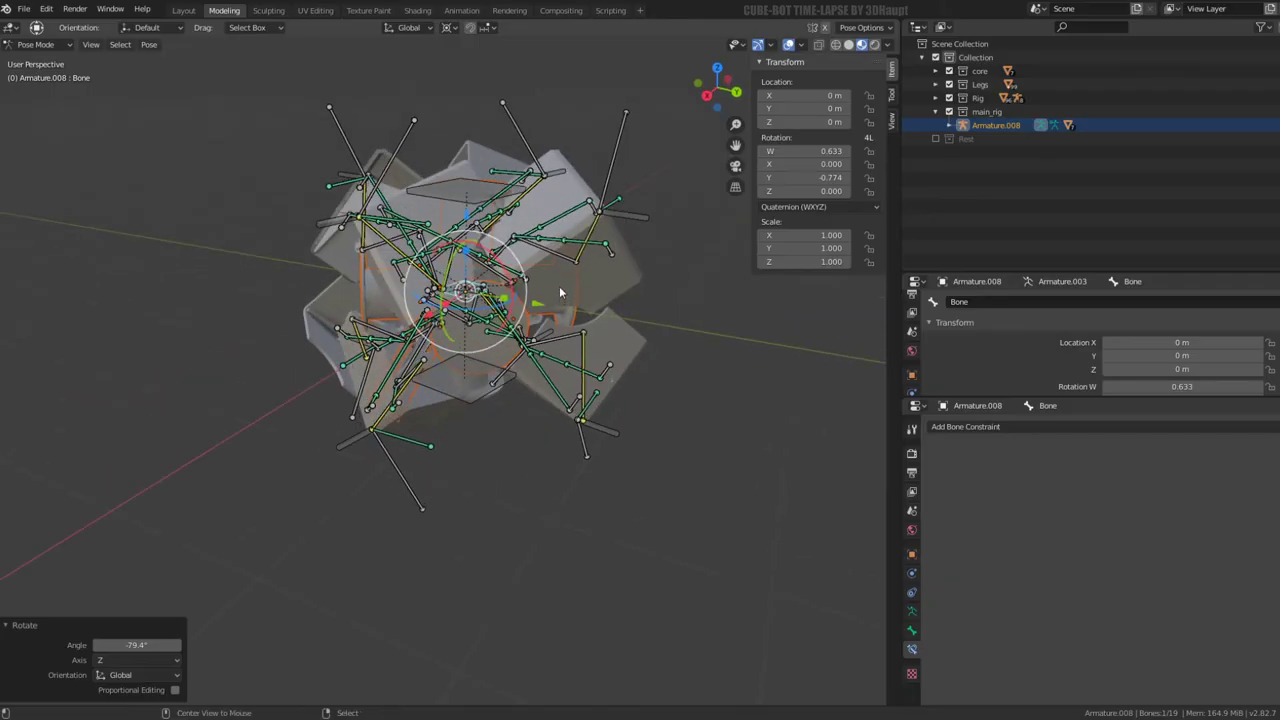
Clear the central bone's rotation with Alt+R, then rotate it -54.2° about Z
key("alt+r")
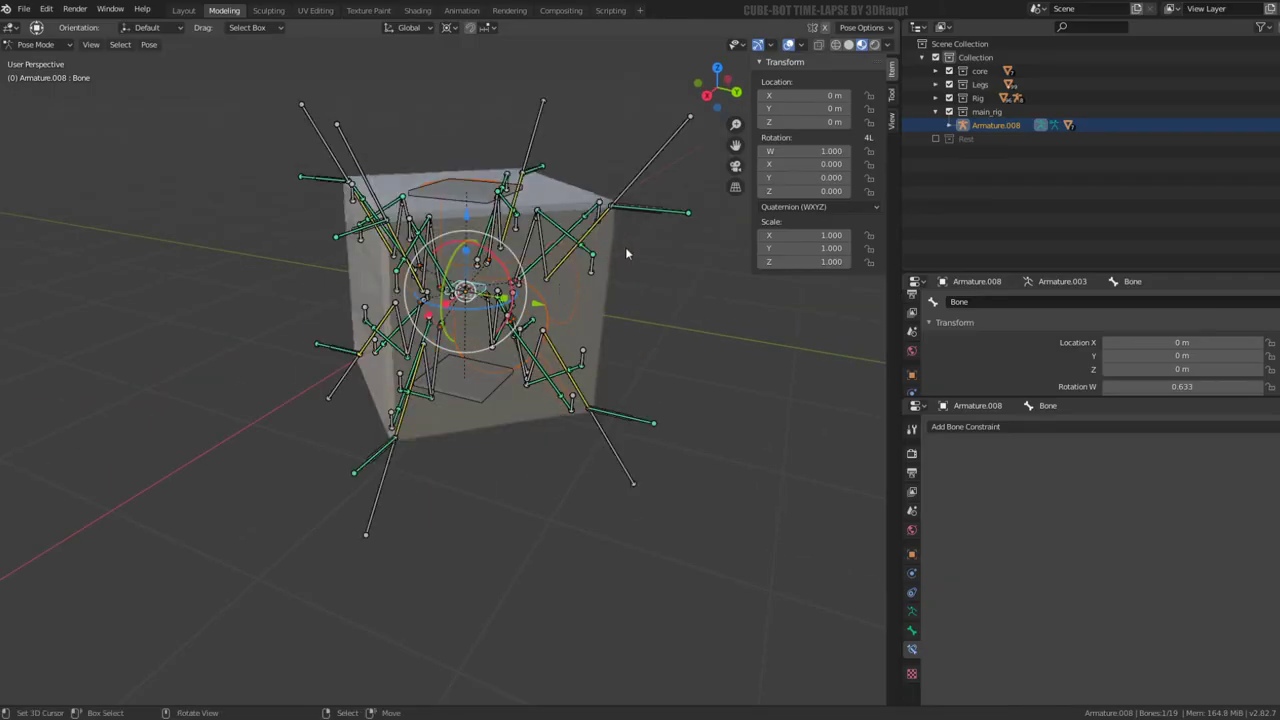
key("r")
key("z")
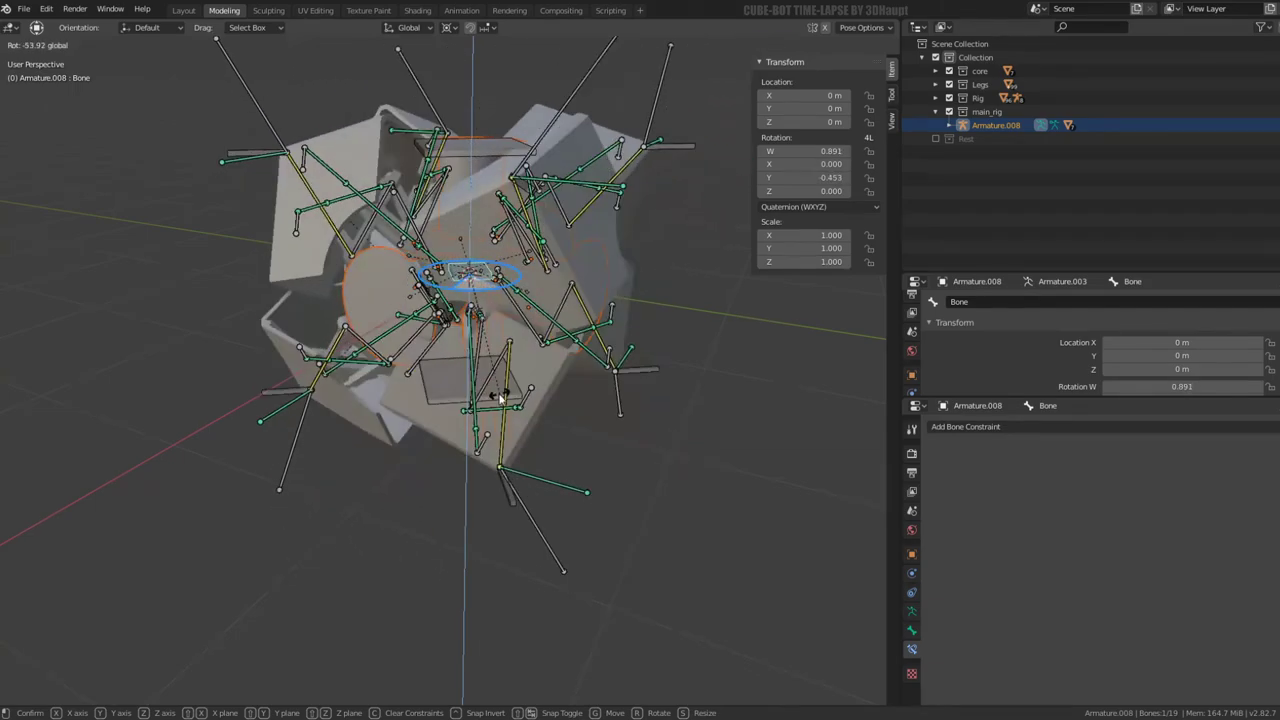
left_click(498, 398)
scroll(556, 369, "up", 3)
scroll(520, 369, "up", 3)
scroll(480, 370, "up", 3)
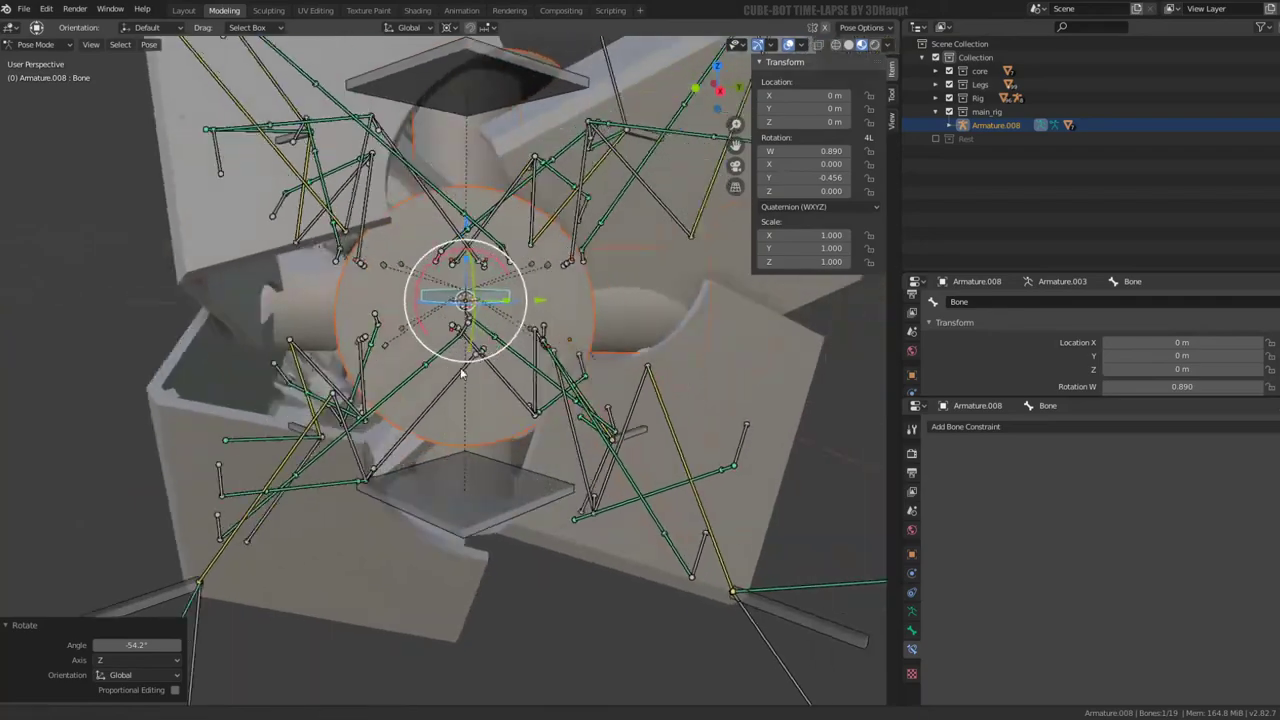
scroll(446, 370, "up", 3)
mouse_move(446, 370)
middle_mouse_down()
mouse_move(331, 353)
mouse_move(313, 381)
mouse_move(331, 349)
mouse_move(529, 313)
mouse_move(530, 299)
mouse_move(434, 290)
mouse_move(855, 128)
middle_mouse_up()
Hide the core and Legs collections and reset the central bone to rest rotation
left_click(949, 84)
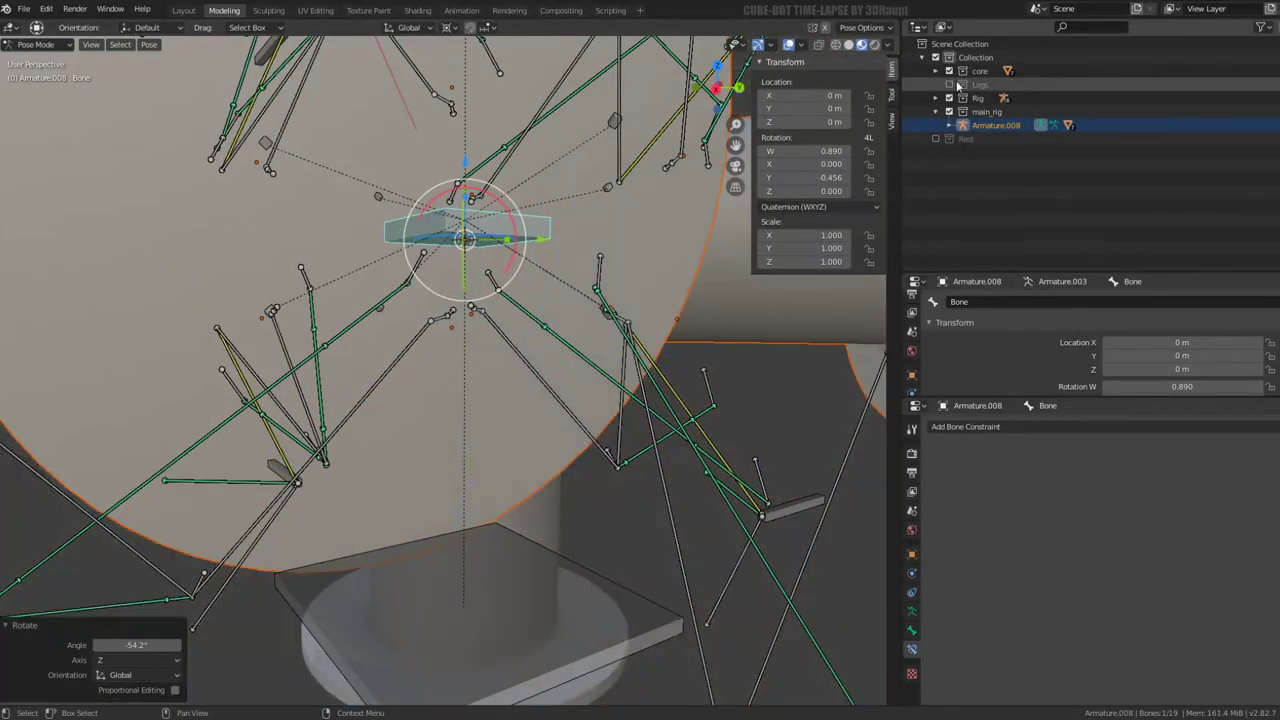
left_click(949, 71)
mouse_move(649, 188)
middle_mouse_down()
mouse_move(523, 243)
mouse_move(445, 332)
middle_mouse_up()
key("alt+r")
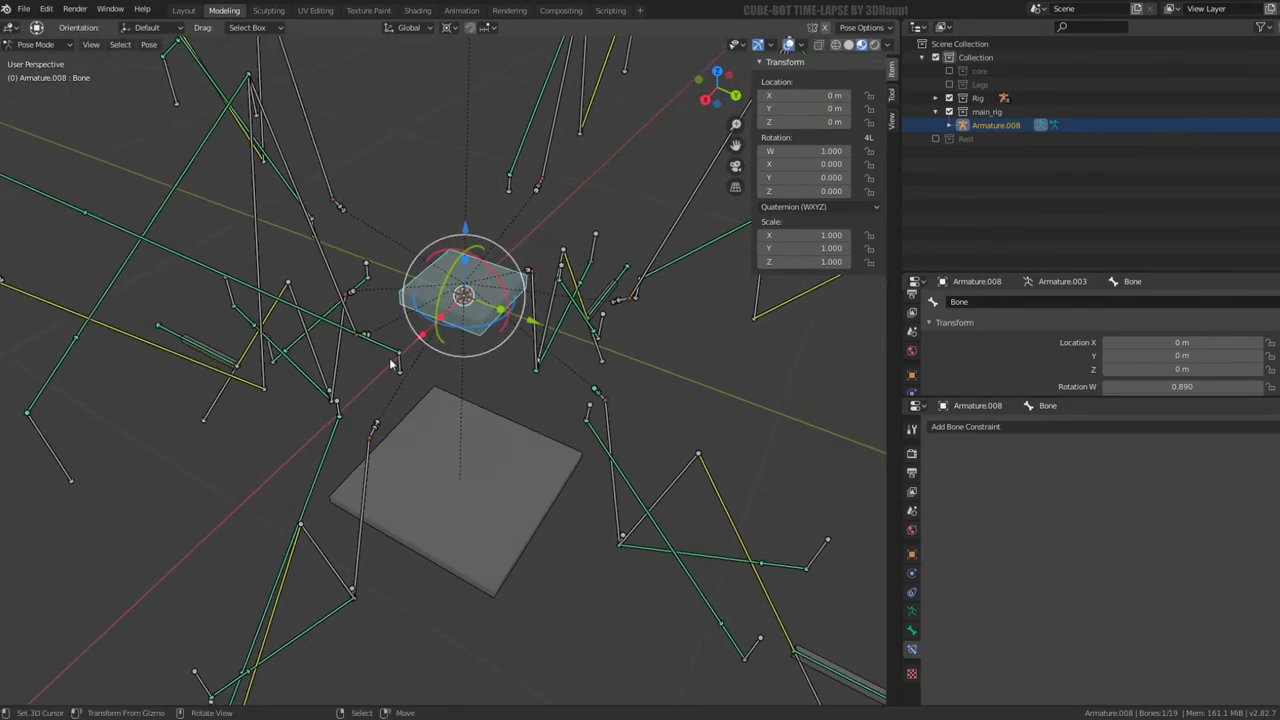
scroll(445, 332, "up", 3)
scroll(445, 332, "up", 2)
scroll(351, 381, "down", 4)
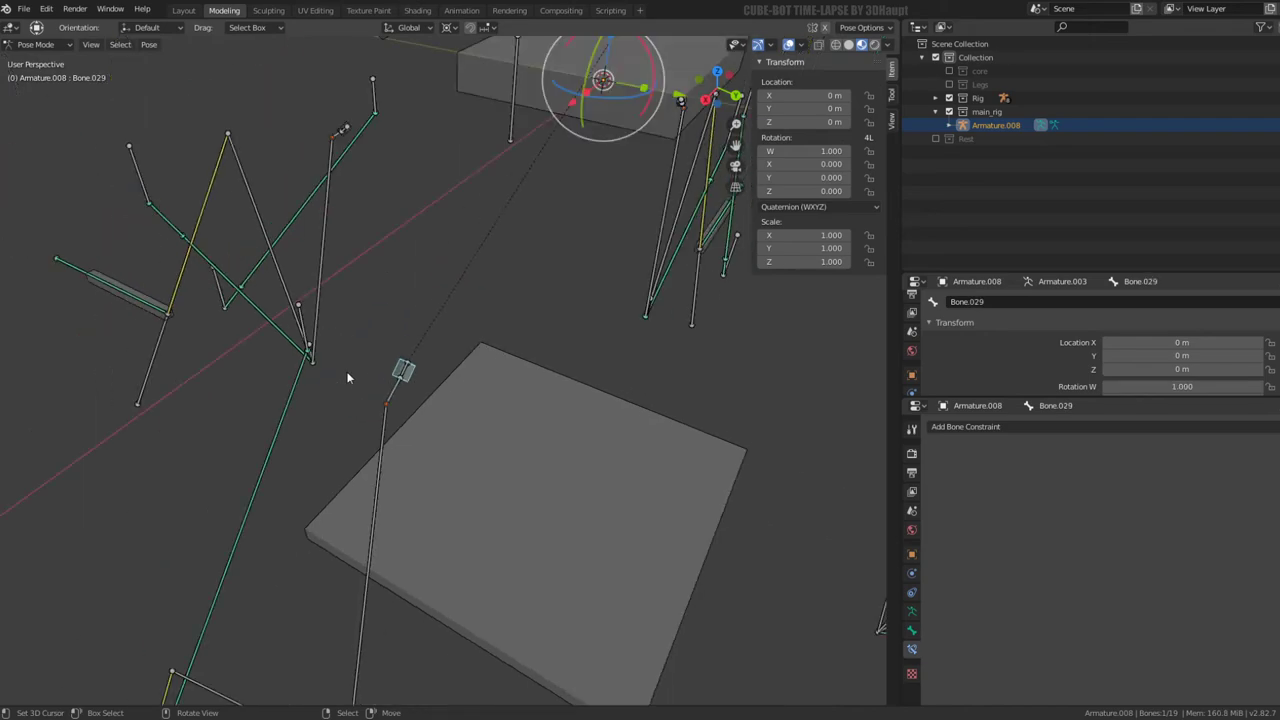
Briefly try moving Bone.029 and Bone.030, cancelling each move
left_click_drag(408, 371, 481, 342)
right_click(427, 387)
middle_click_drag(427, 387, 684, 354)
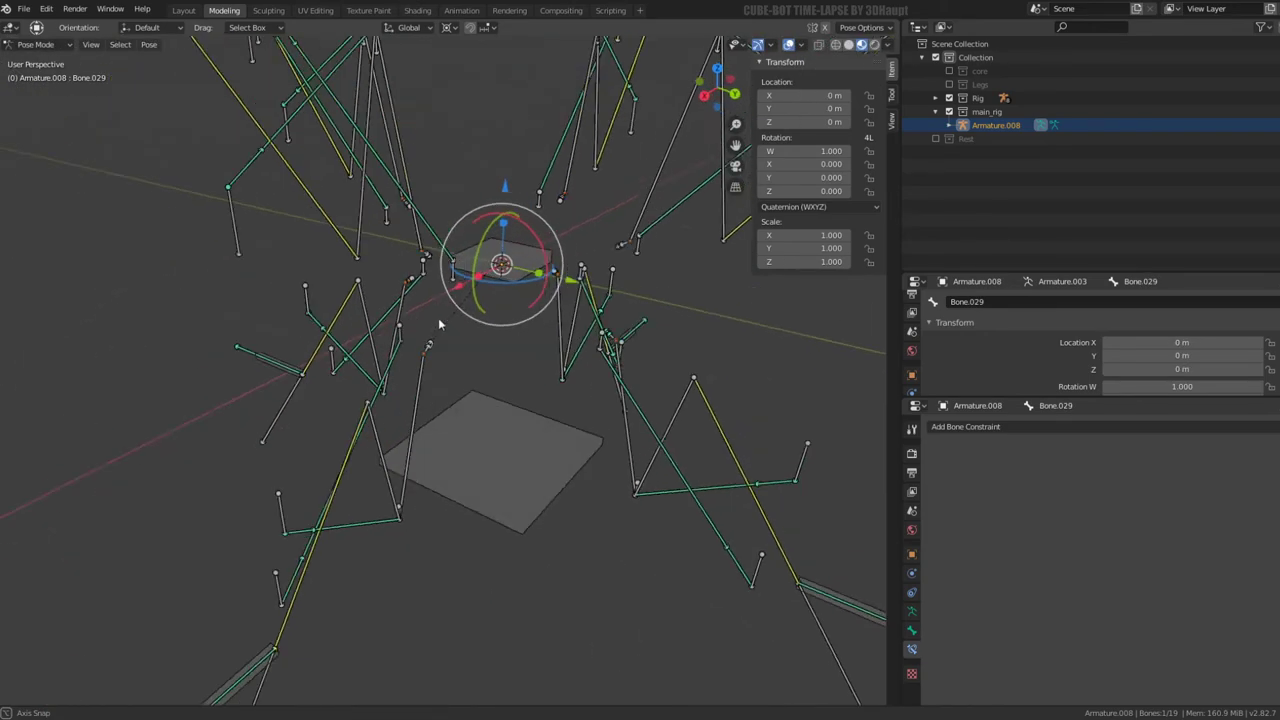
scroll(684, 354, "up", 3)
scroll(684, 360, "up", 3)
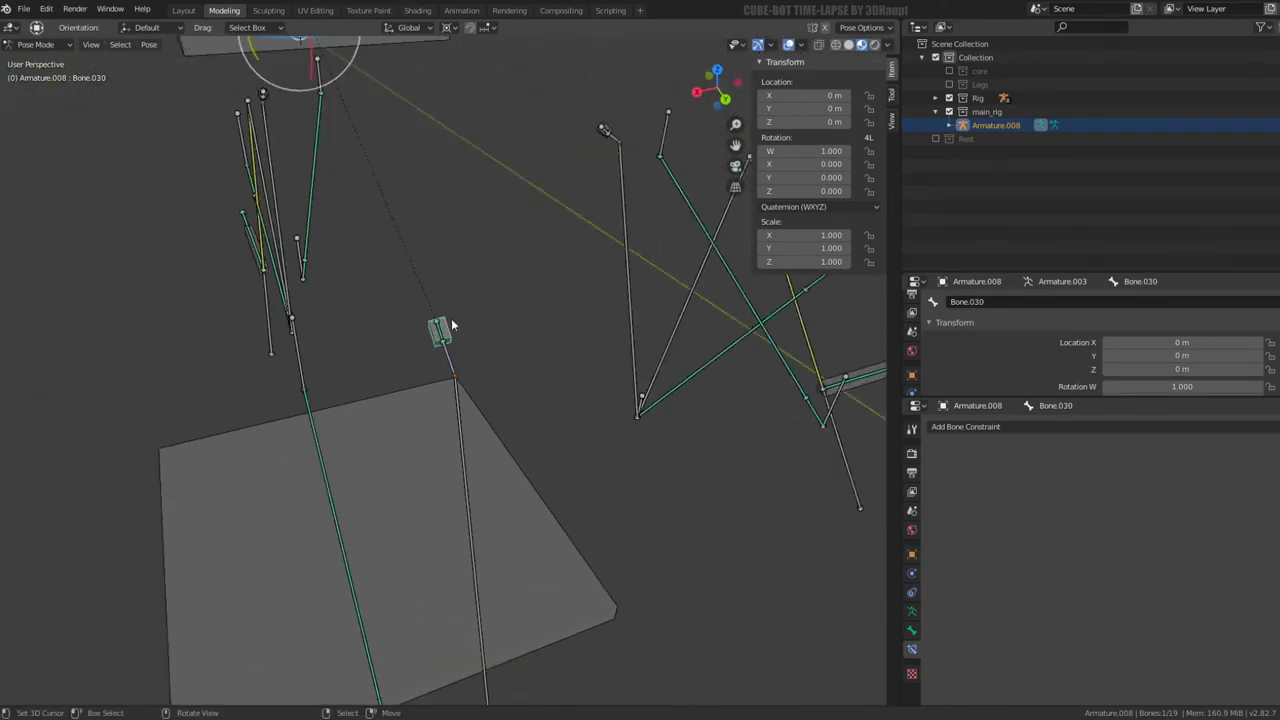
left_click_drag(451, 318, 470, 300)
right_click(465, 298)
scroll(465, 298, "down", 3)
Try a trackball rotation on the central bone and cancel, then rotate it -47.6° about Z
left_click(445, 200)
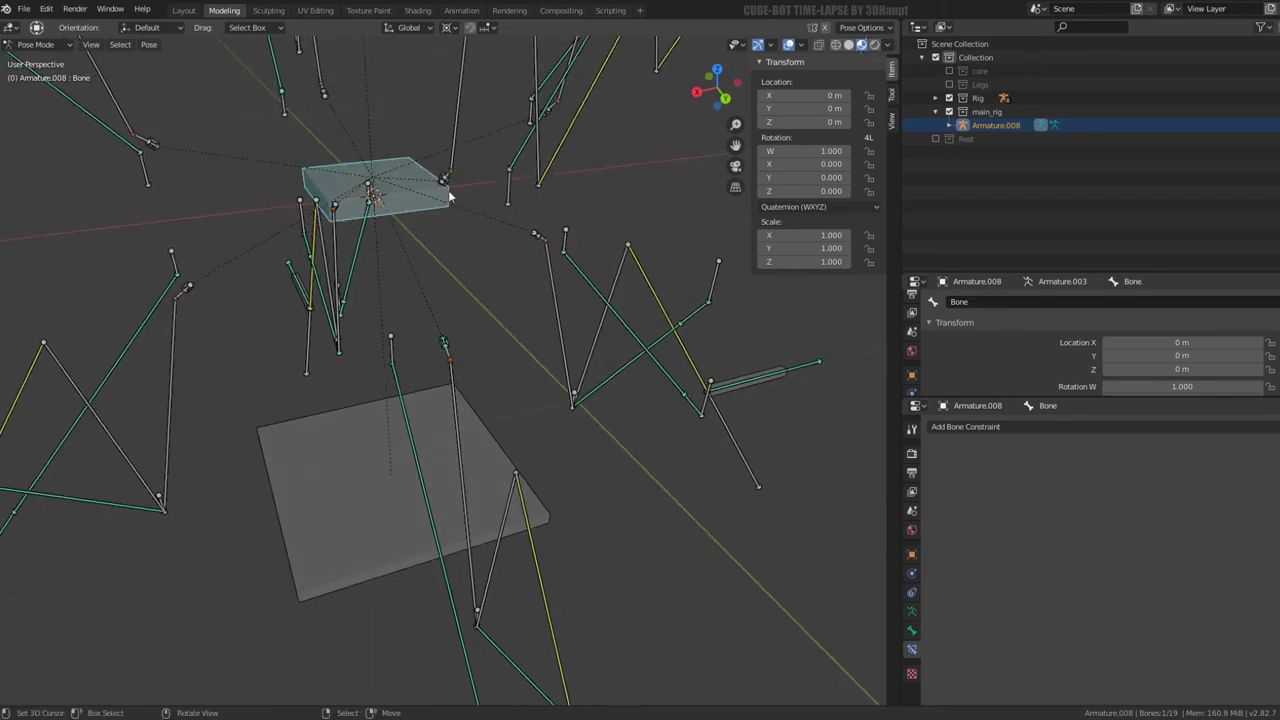
middle_click_drag(445, 200, 427, 201)
key("r")
key("r")
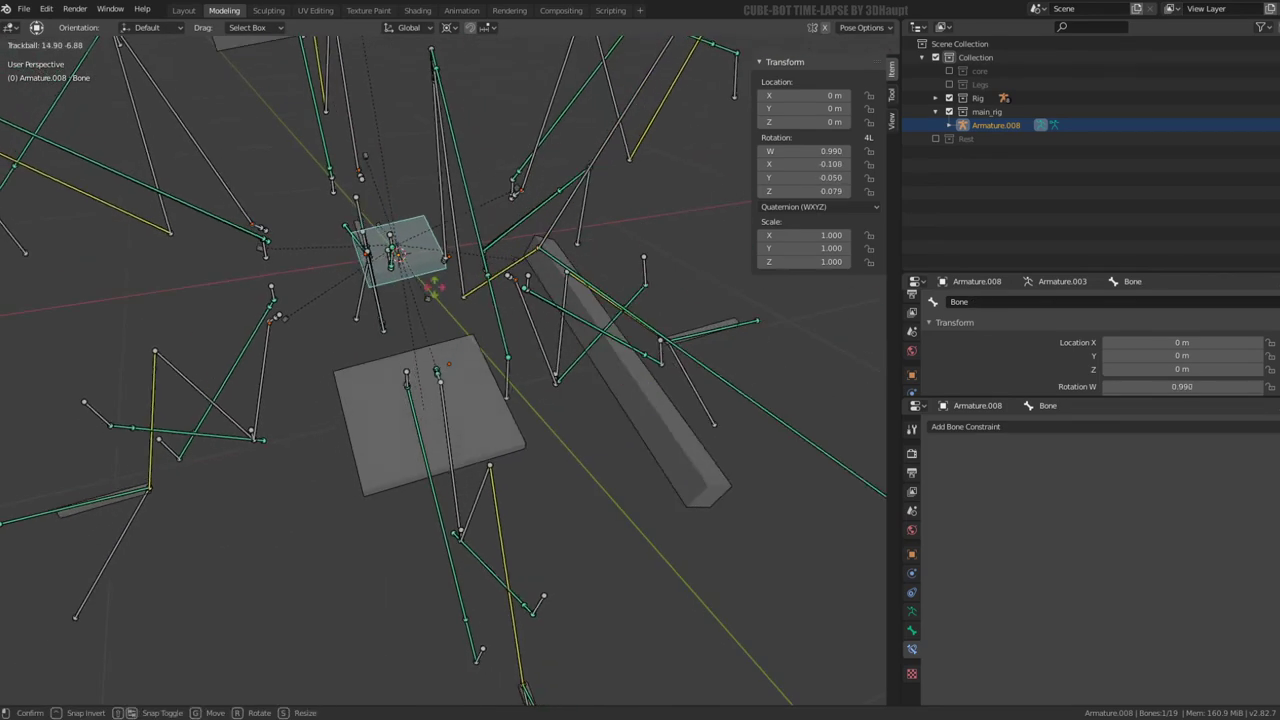
key("Escape")
key("r")
key("r")
key("Escape")
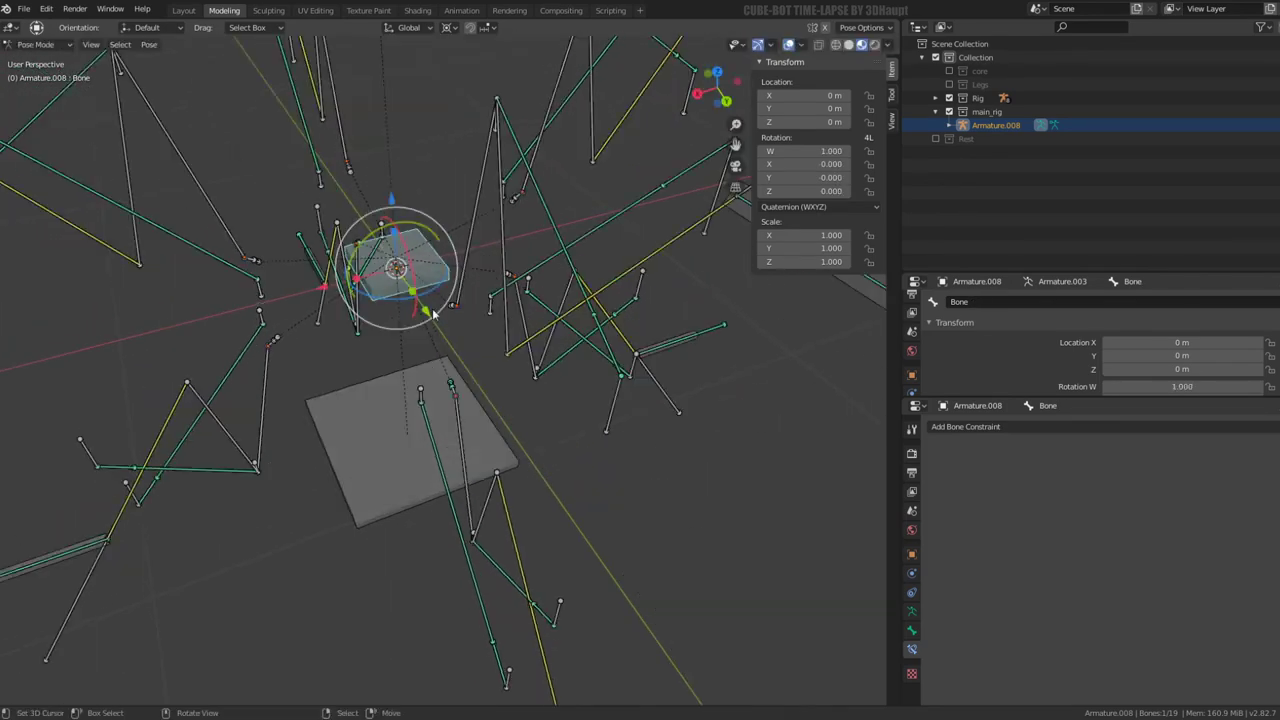
middle_click_drag(470, 270, 480, 268)
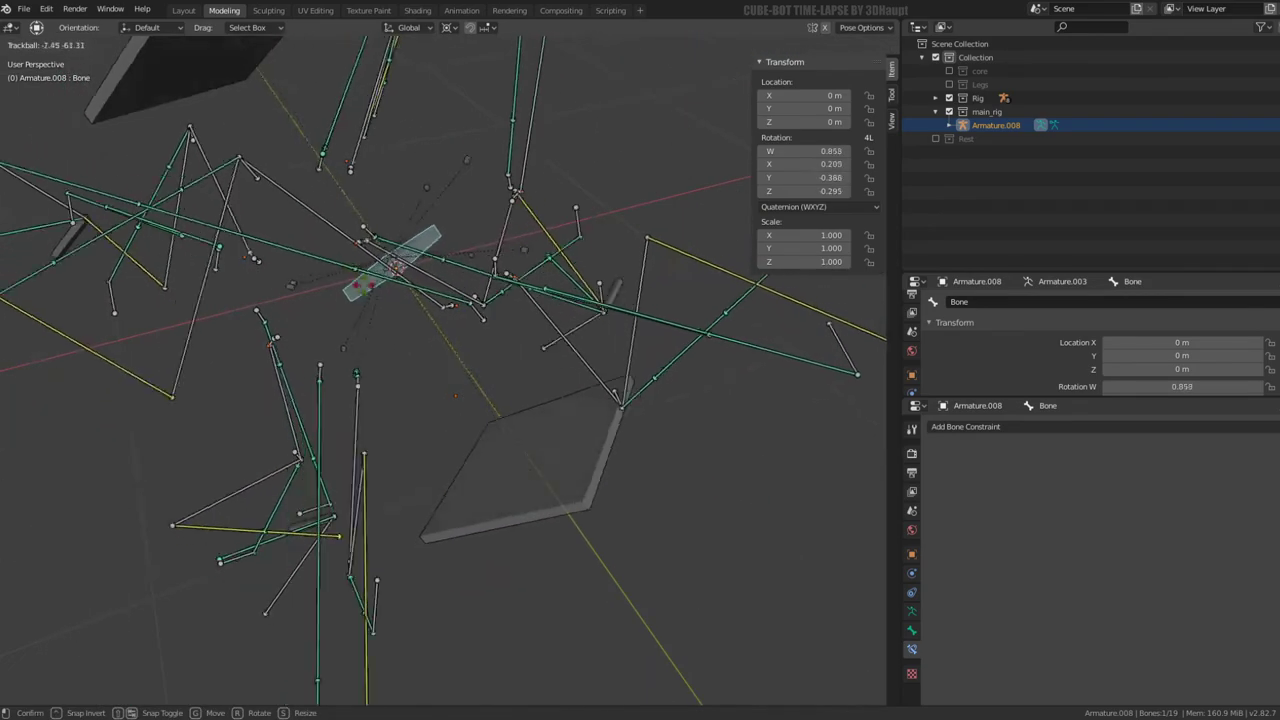
key("r")
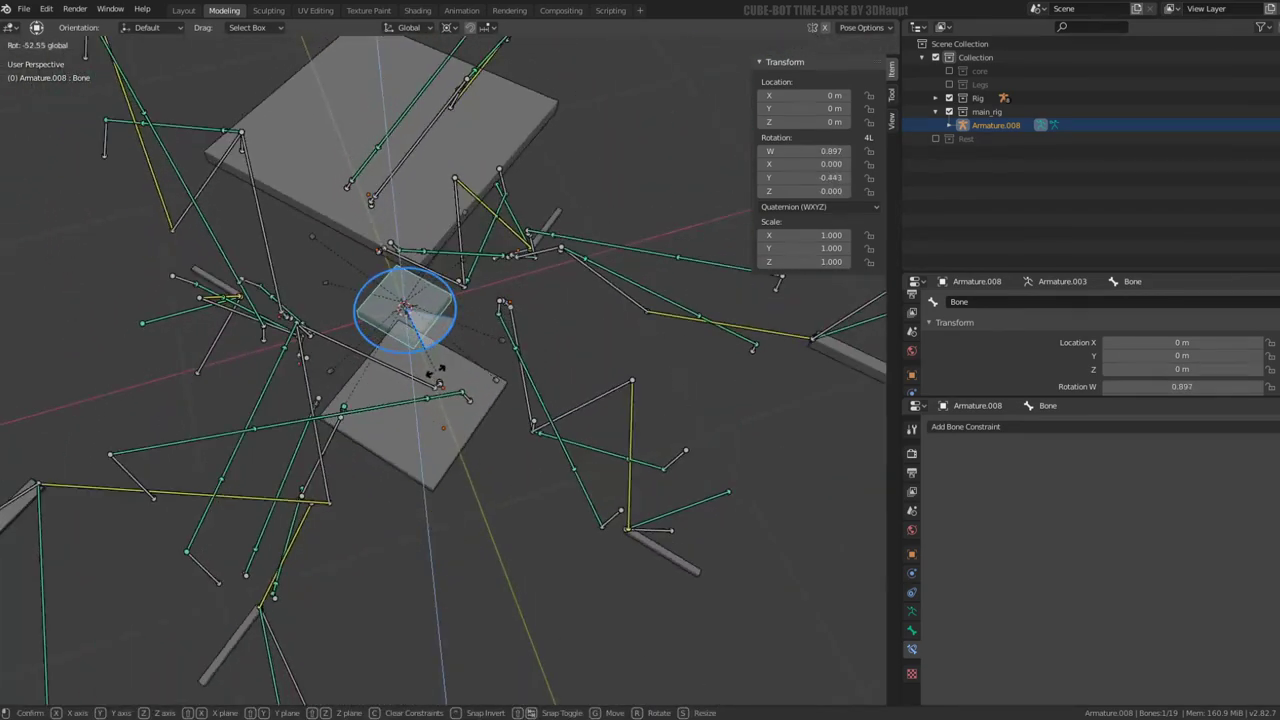
left_click(438, 371)
mouse_move(438, 371)
middle_mouse_down()
mouse_move(500, 268)
mouse_move(465, 204)
mouse_move(516, 305)
mouse_move(514, 349)
mouse_move(537, 286)
mouse_move(223, 372)
mouse_move(390, 363)
mouse_move(322, 400)
mouse_move(414, 380)
mouse_move(414, 320)
mouse_move(407, 384)
middle_mouse_up()
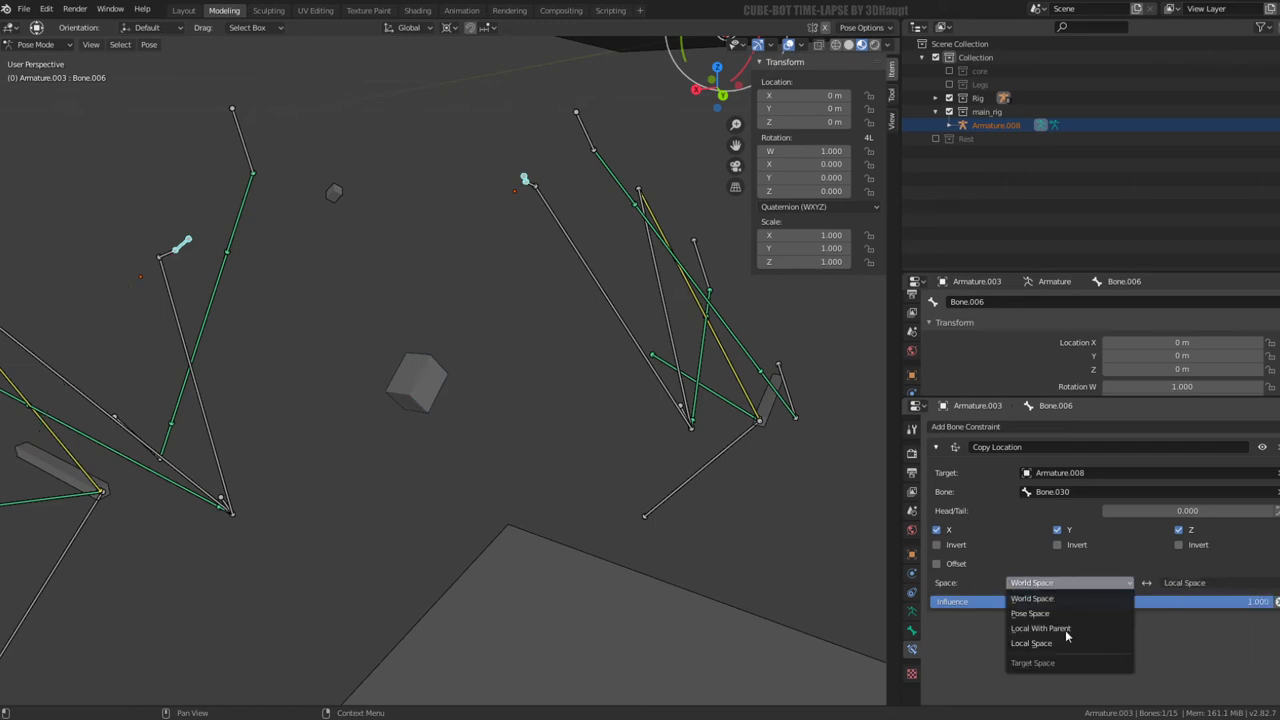
Frame the rig and delete the Copy Location constraint from Bone.006
key("shift+c")
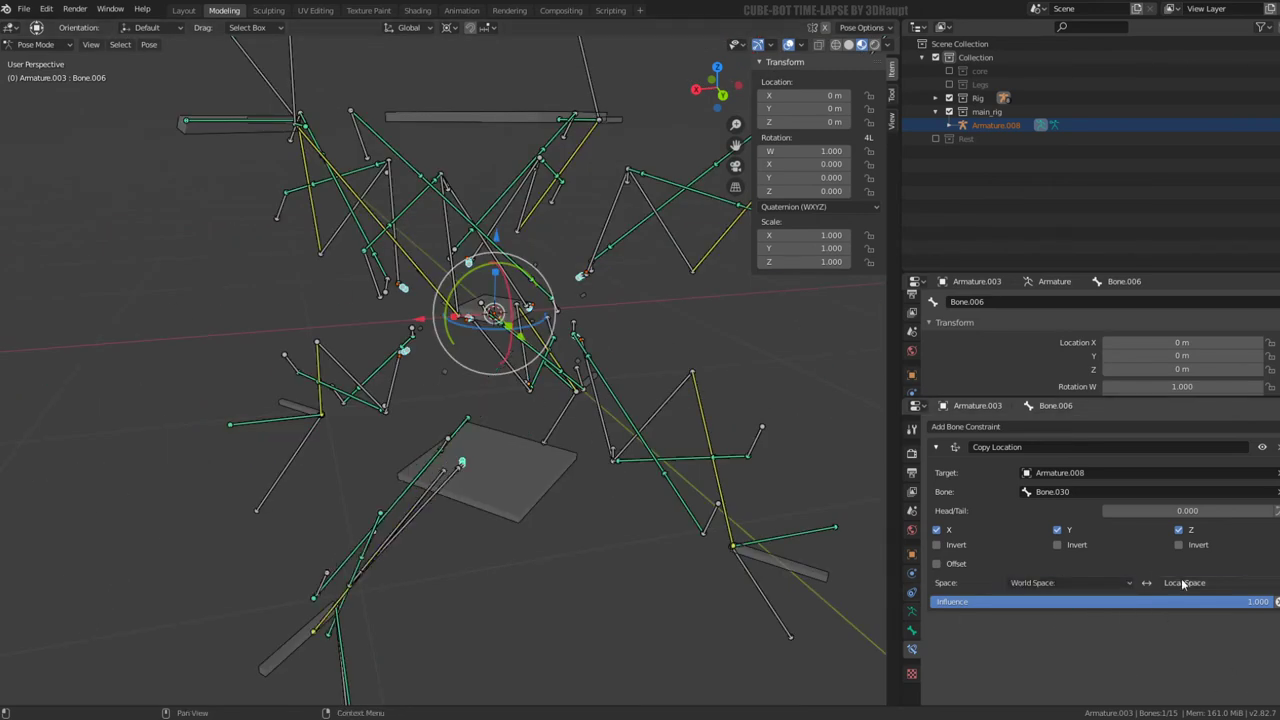
scroll(429, 430, "up", 2)
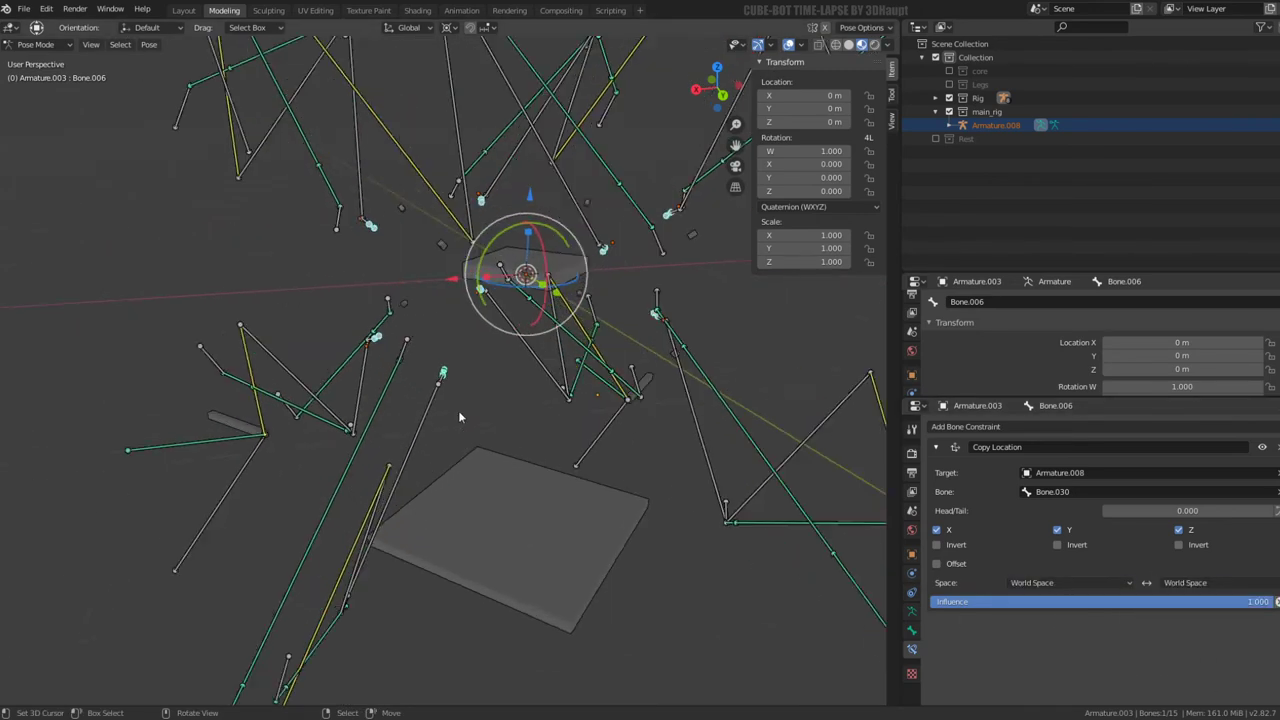
scroll(458, 410, "up", 3)
scroll(469, 399, "up", 2)
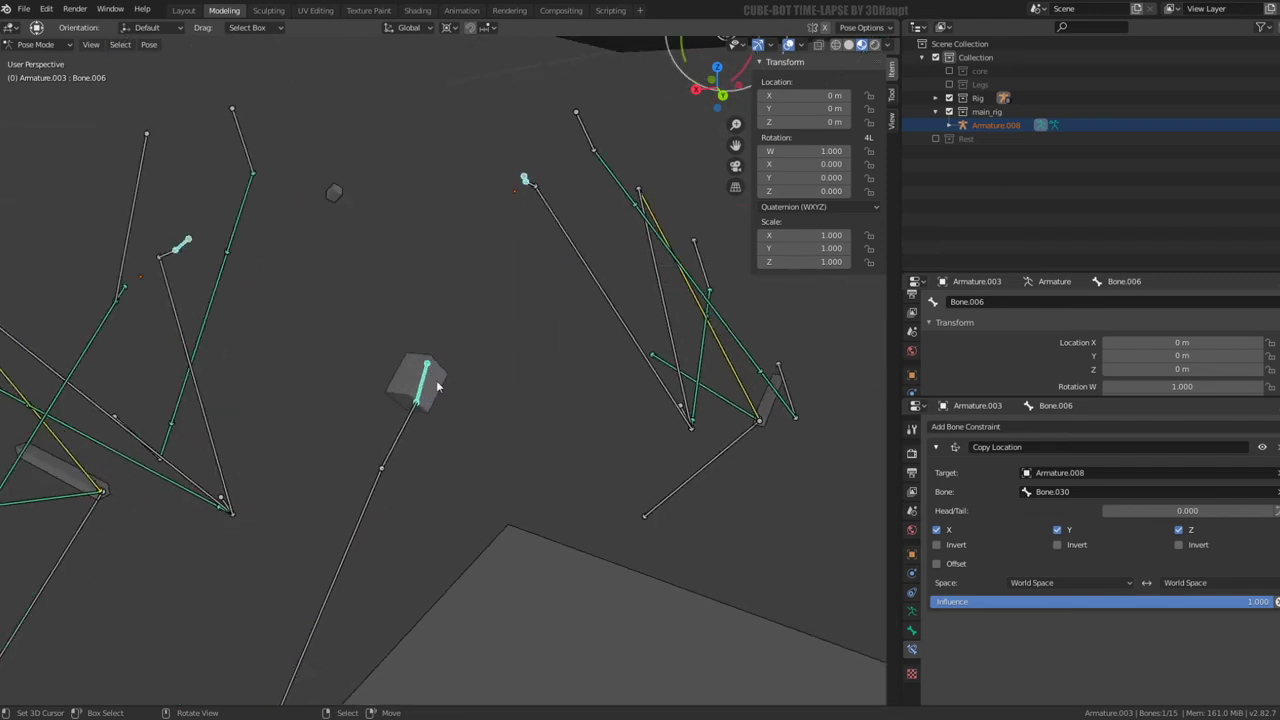
mouse_move(436, 380)
middle_mouse_down()
mouse_move(416, 376)
mouse_move(418, 347)
mouse_move(420, 372)
middle_mouse_up()
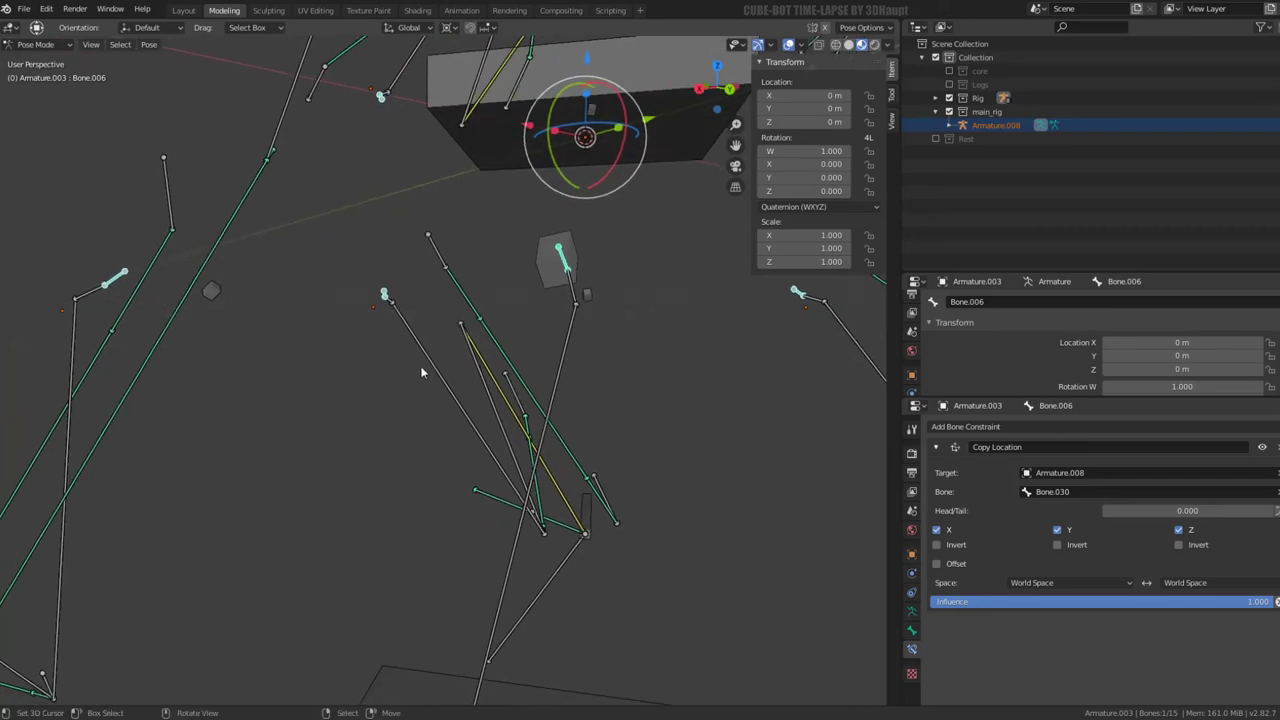
left_click(1276, 447)
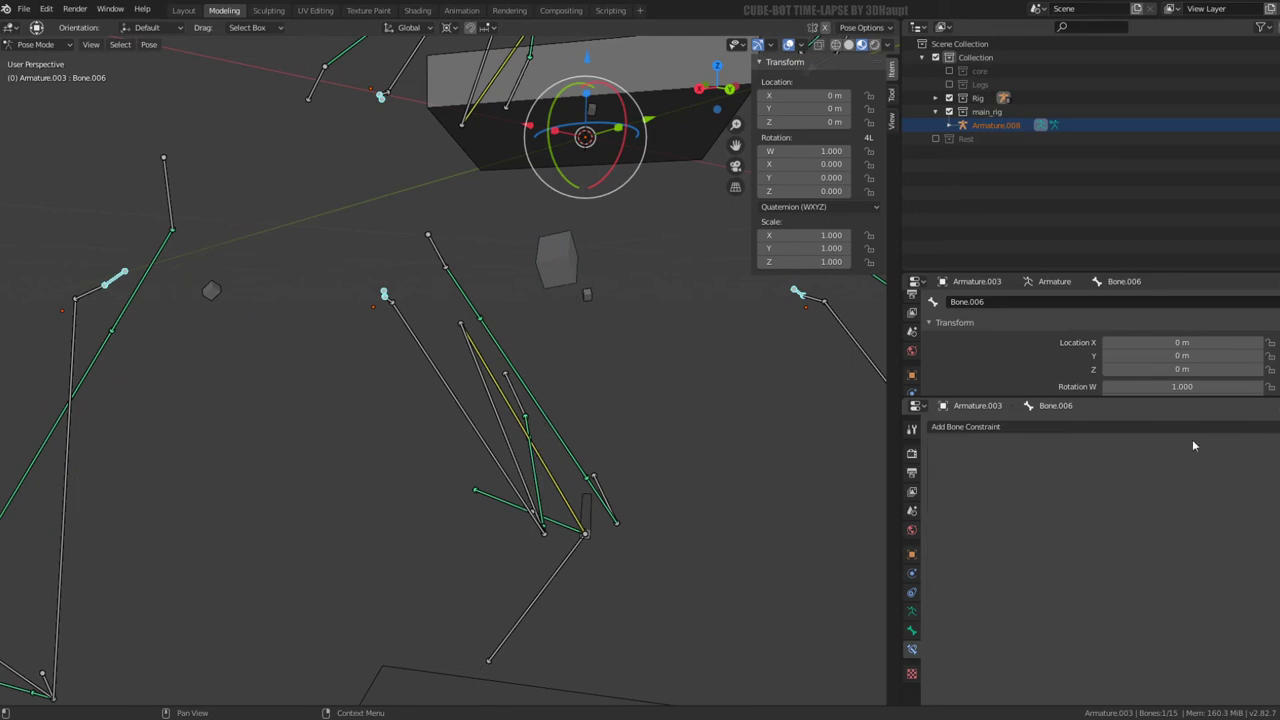
Add a Copy Transforms constraint with no target to Bone.006
left_click(1121, 427)
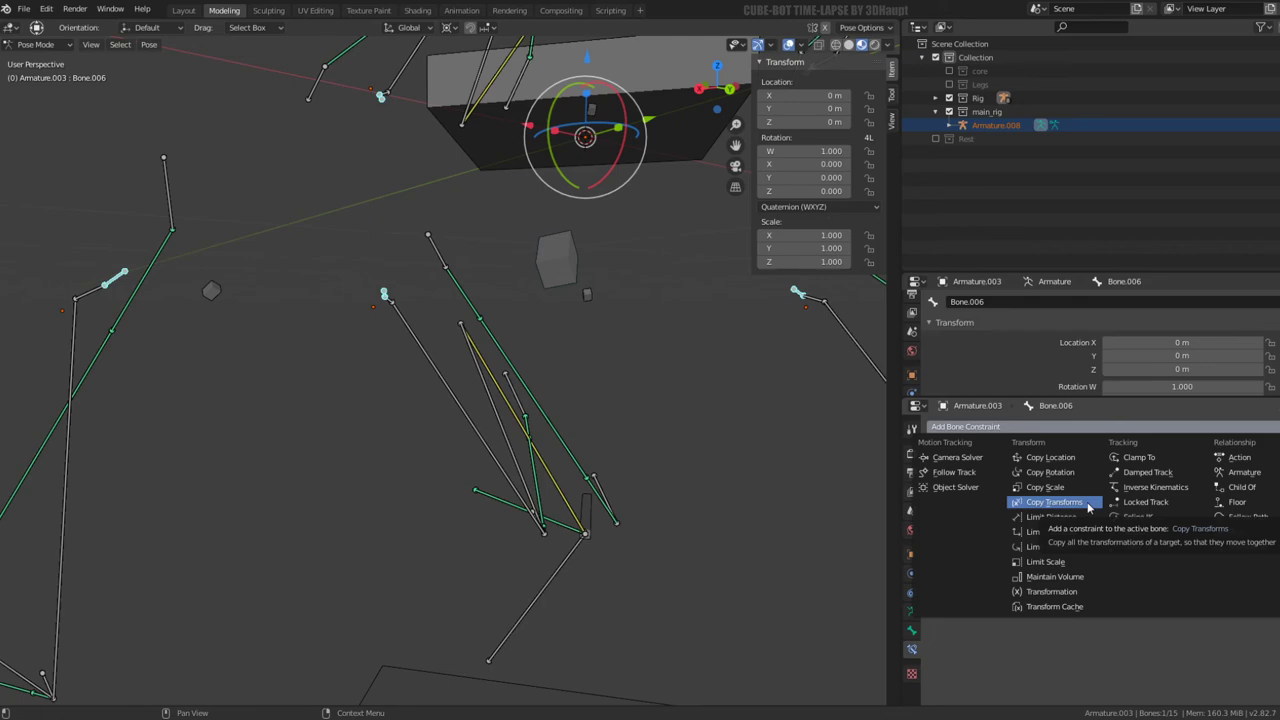
left_click(1088, 508)
mouse_move(520, 380)
middle_mouse_down()
mouse_move(548, 358)
mouse_move(535, 480)
mouse_move(491, 418)
mouse_move(477, 334)
mouse_move(442, 341)
mouse_move(467, 357)
mouse_move(703, 393)
mouse_move(860, 370)
middle_mouse_up()
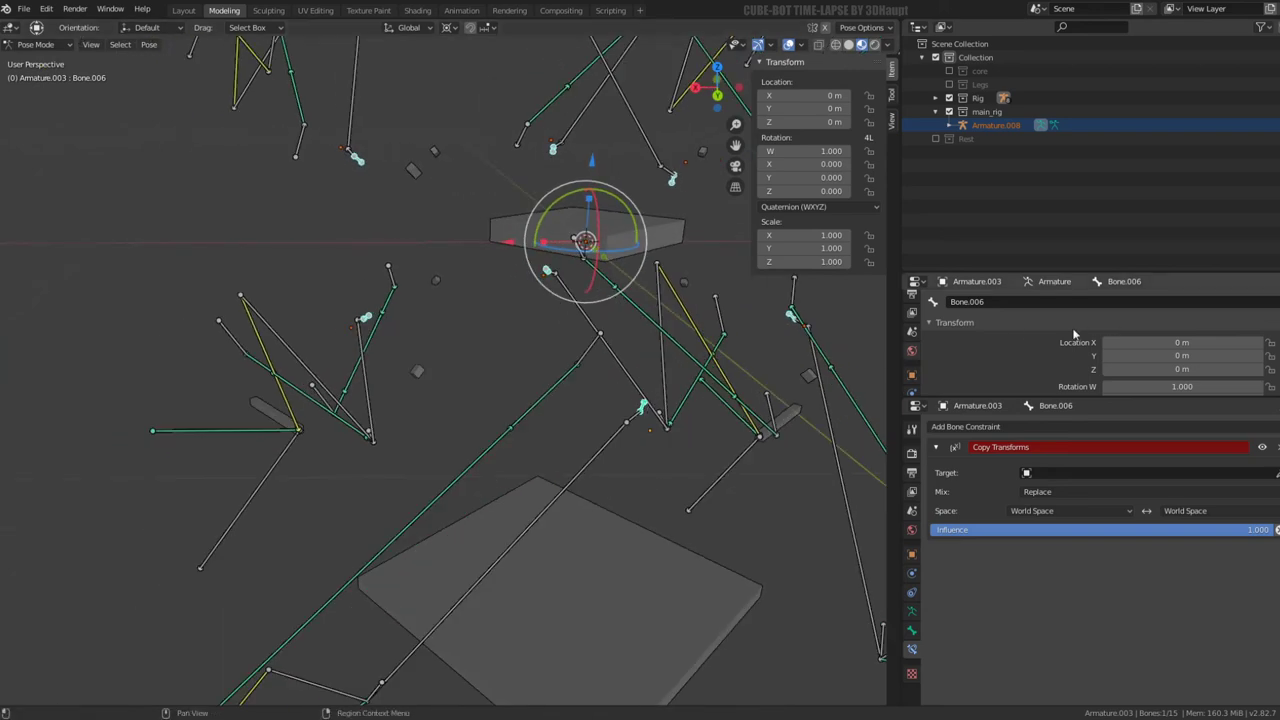
left_click(418, 374)
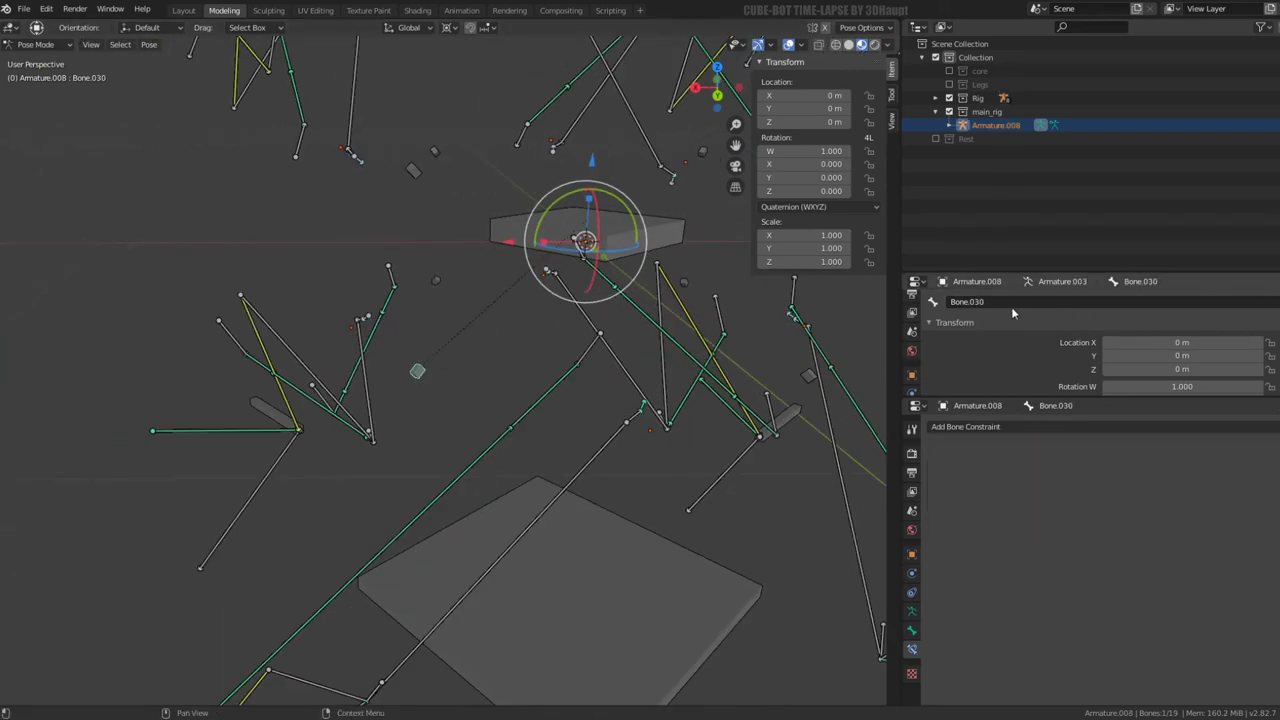
Reselect Bone.006 and point its Copy Transforms at Armature.008, bone Bone.030
left_click(645, 390)
left_click(645, 410)
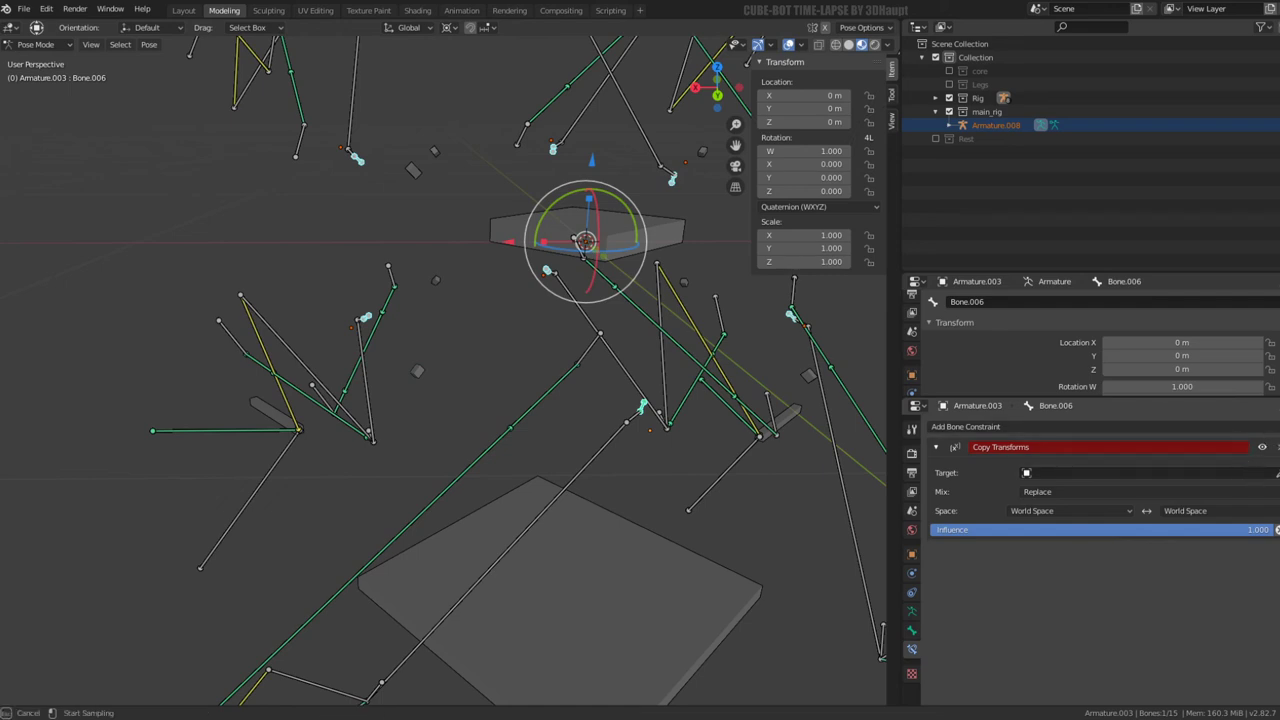
left_click(420, 374)
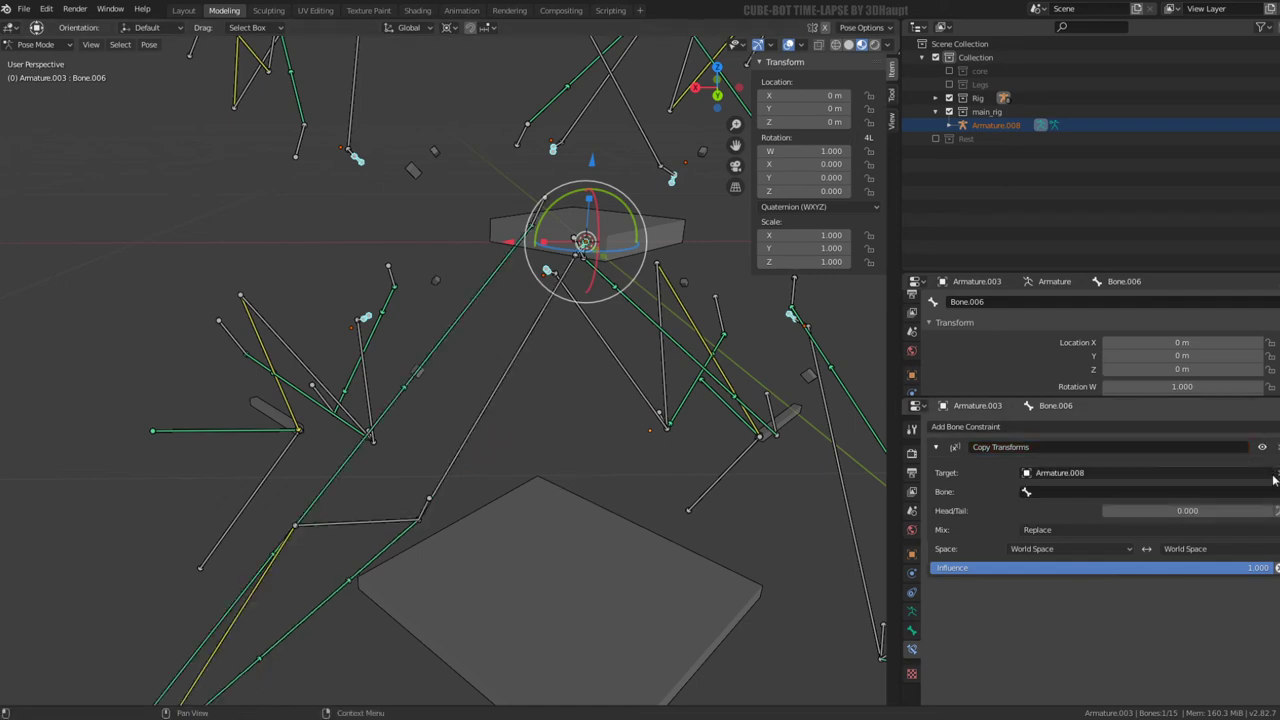
type("Bone.030")
mouse_move(506, 410)
middle_mouse_down()
mouse_move(684, 250)
mouse_move(680, 220)
middle_mouse_up()
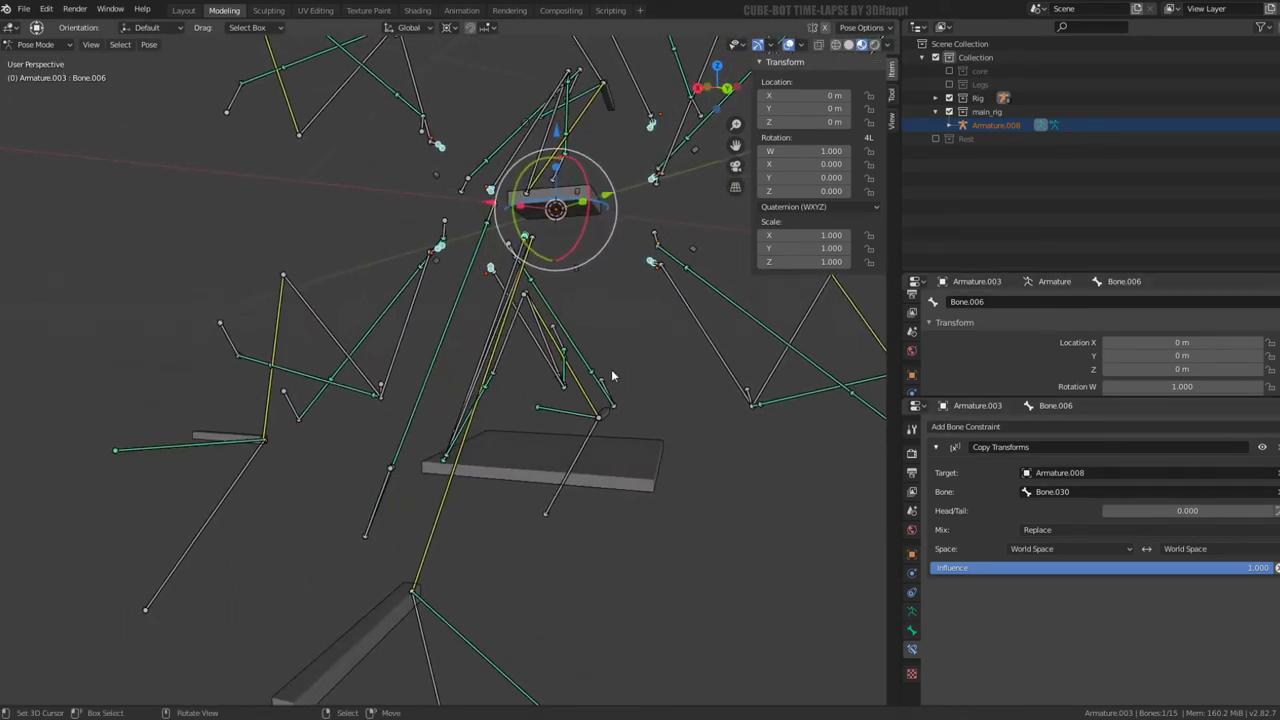
middle_click_drag(612, 375, 563, 256)
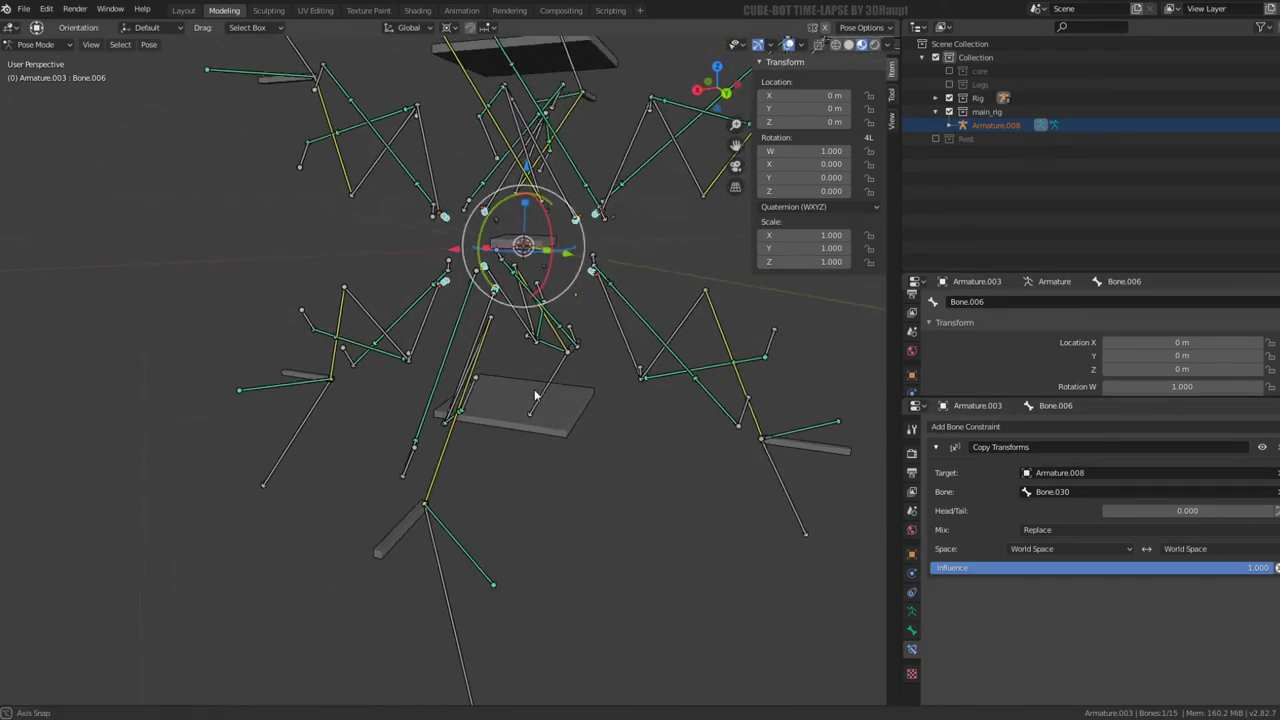
left_click(547, 230)
Test-rotate the central bone, clear rotations with Alt+R, then turn it -117° about Z
left_click_drag(553, 235, 535, 298)
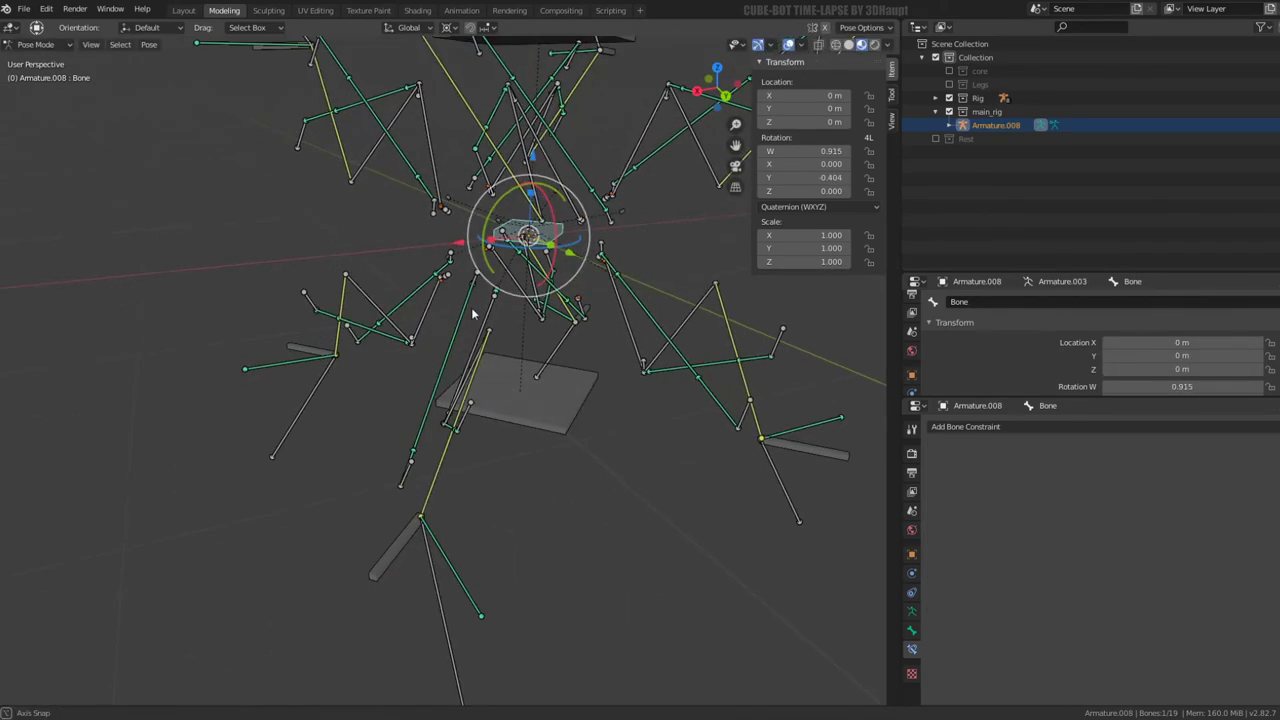
key("a")
key("alt+r")
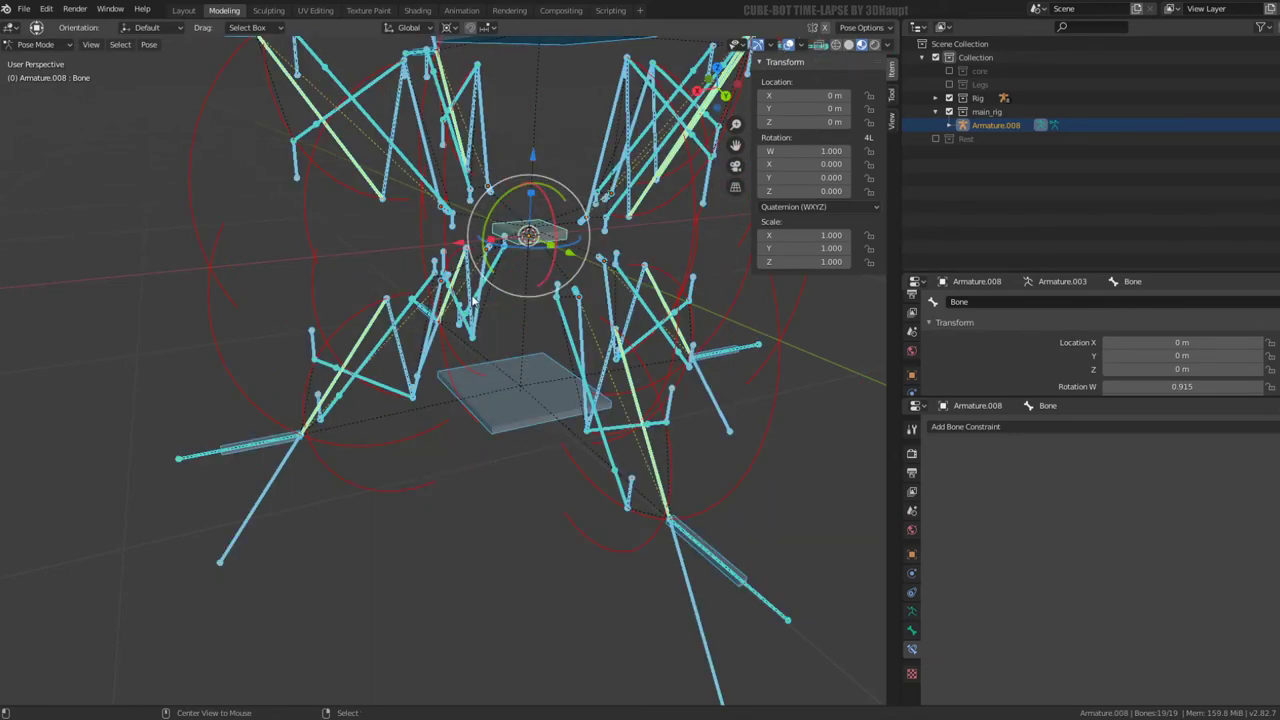
middle_click_drag(620, 262, 590, 268)
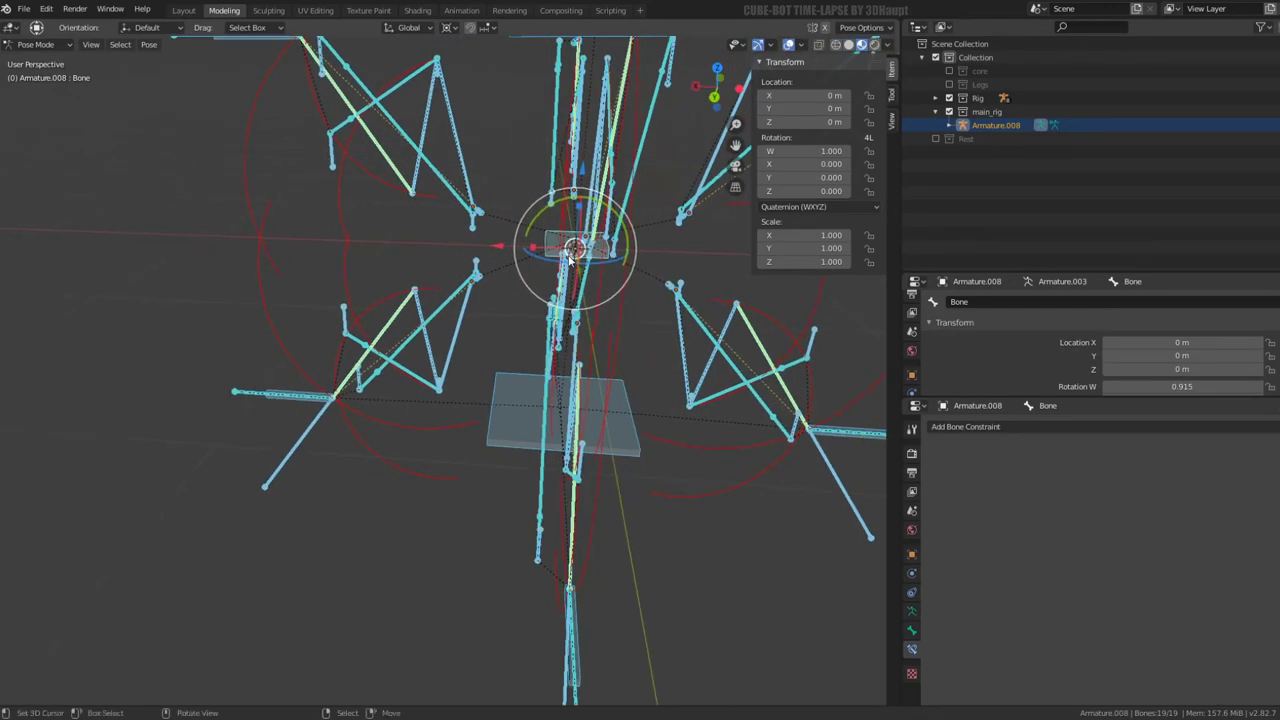
left_click(590, 268)
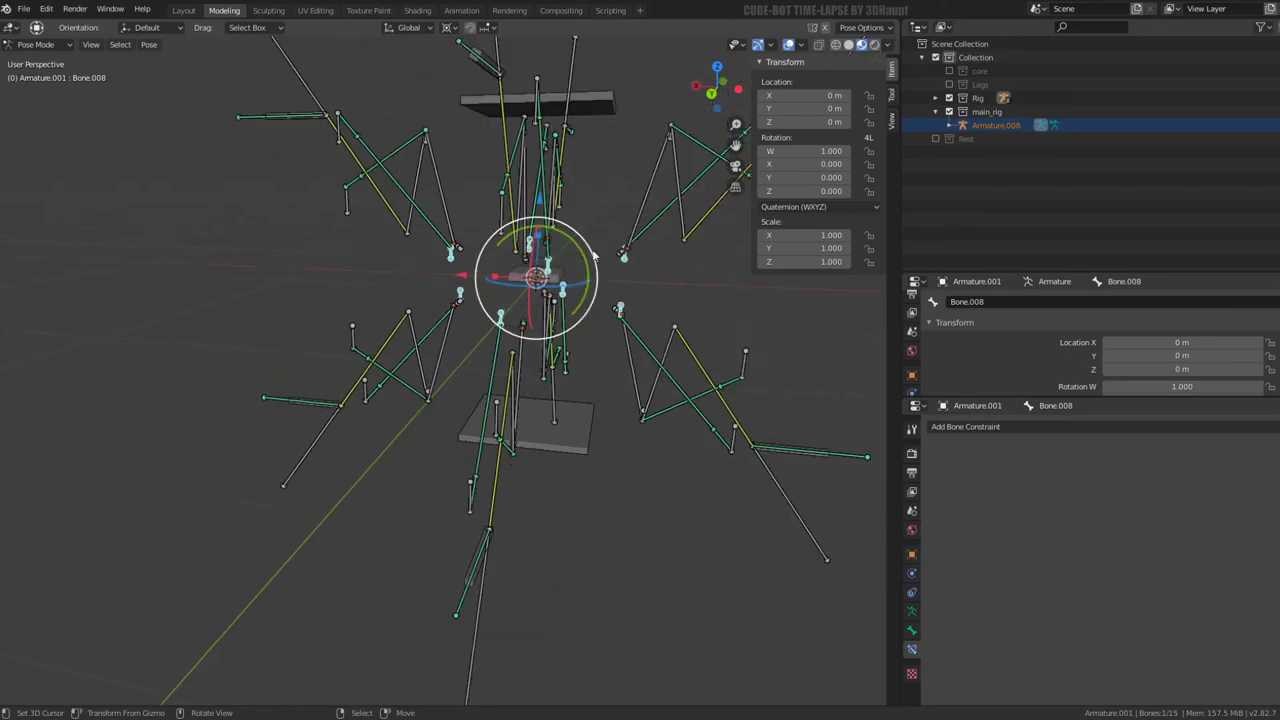
mouse_move(567, 276)
left_mouse_down()
mouse_move(520, 345)
mouse_move(456, 338)
left_mouse_up()
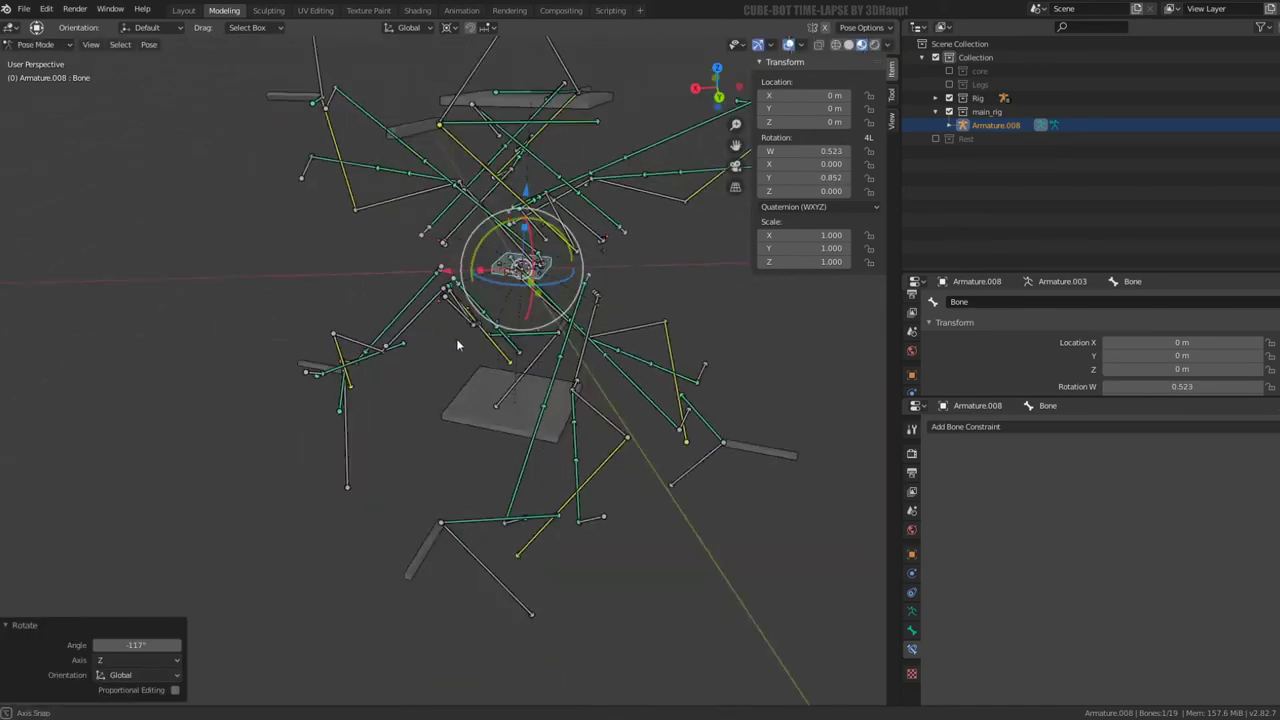
mouse_move(456, 338)
middle_mouse_down()
mouse_move(495, 310)
mouse_move(577, 305)
mouse_move(583, 343)
mouse_move(608, 280)
mouse_move(603, 323)
mouse_move(586, 332)
mouse_move(577, 297)
mouse_move(631, 288)
mouse_move(500, 313)
mouse_move(586, 275)
middle_mouse_up()
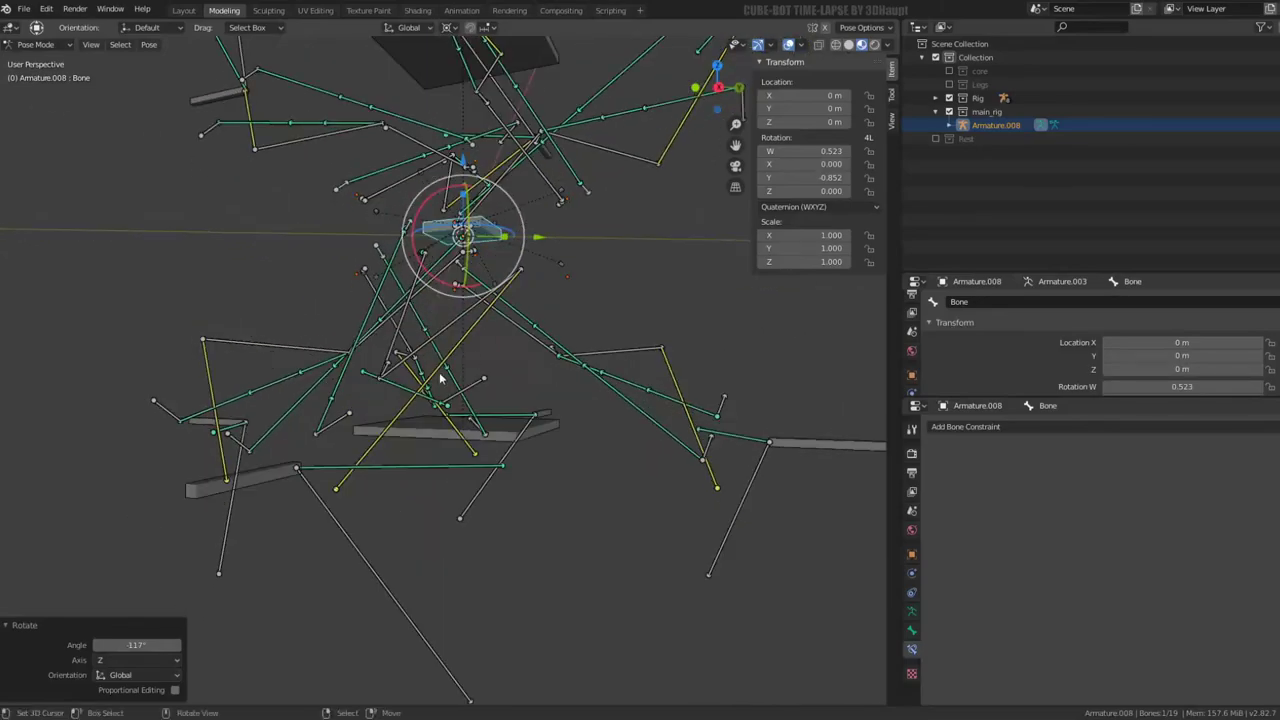
left_click(474, 336)
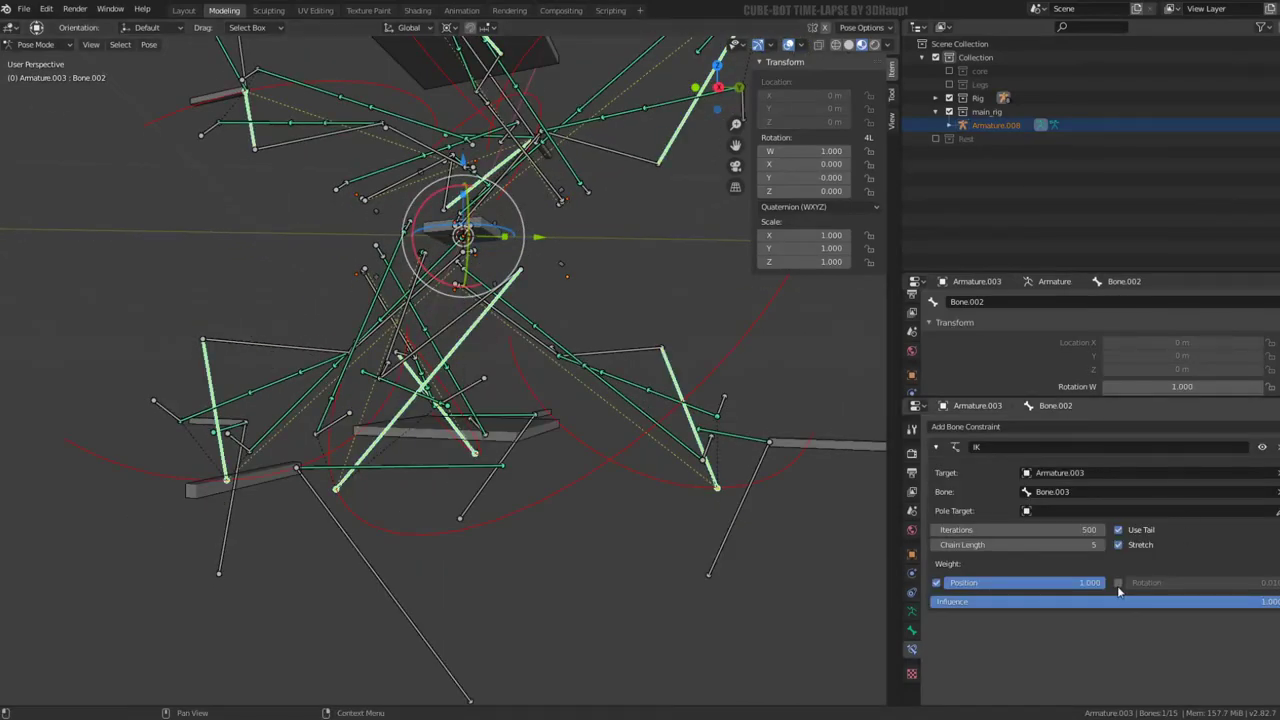
left_click(1117, 582)
mouse_move(540, 330)
middle_mouse_down()
mouse_move(503, 343)
mouse_move(680, 346)
mouse_move(657, 365)
middle_mouse_up()
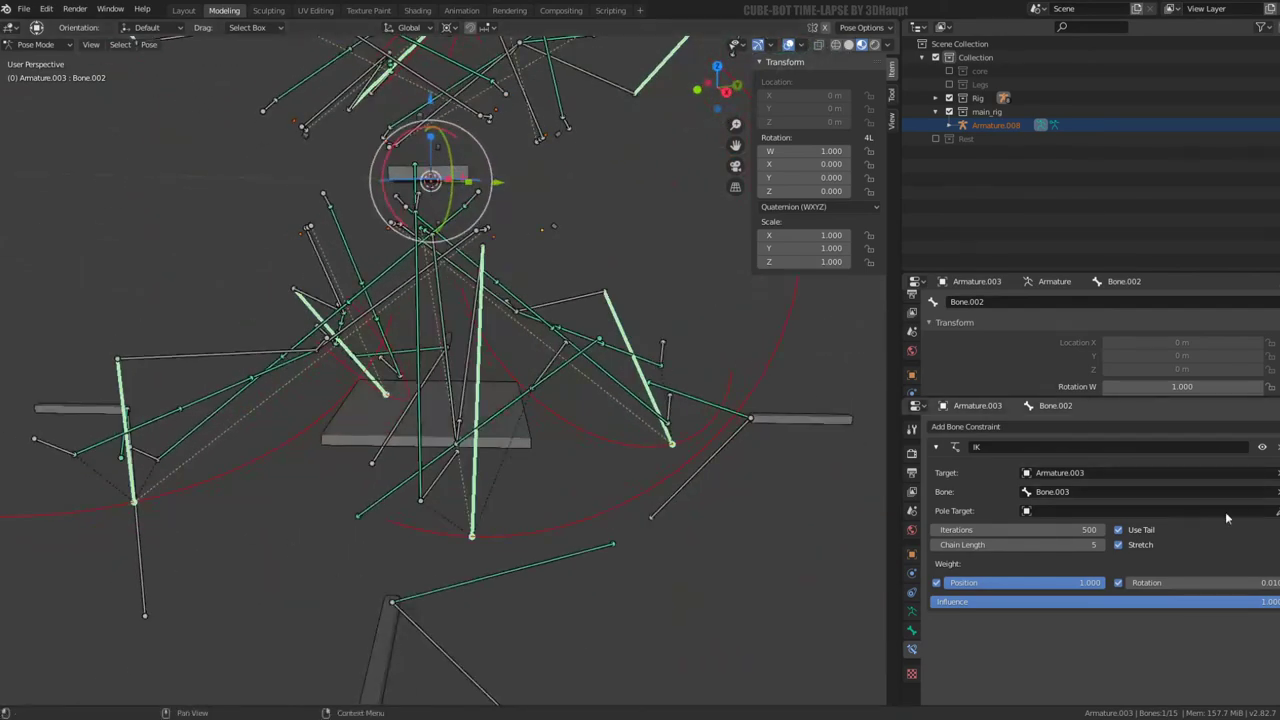
left_click(1117, 582)
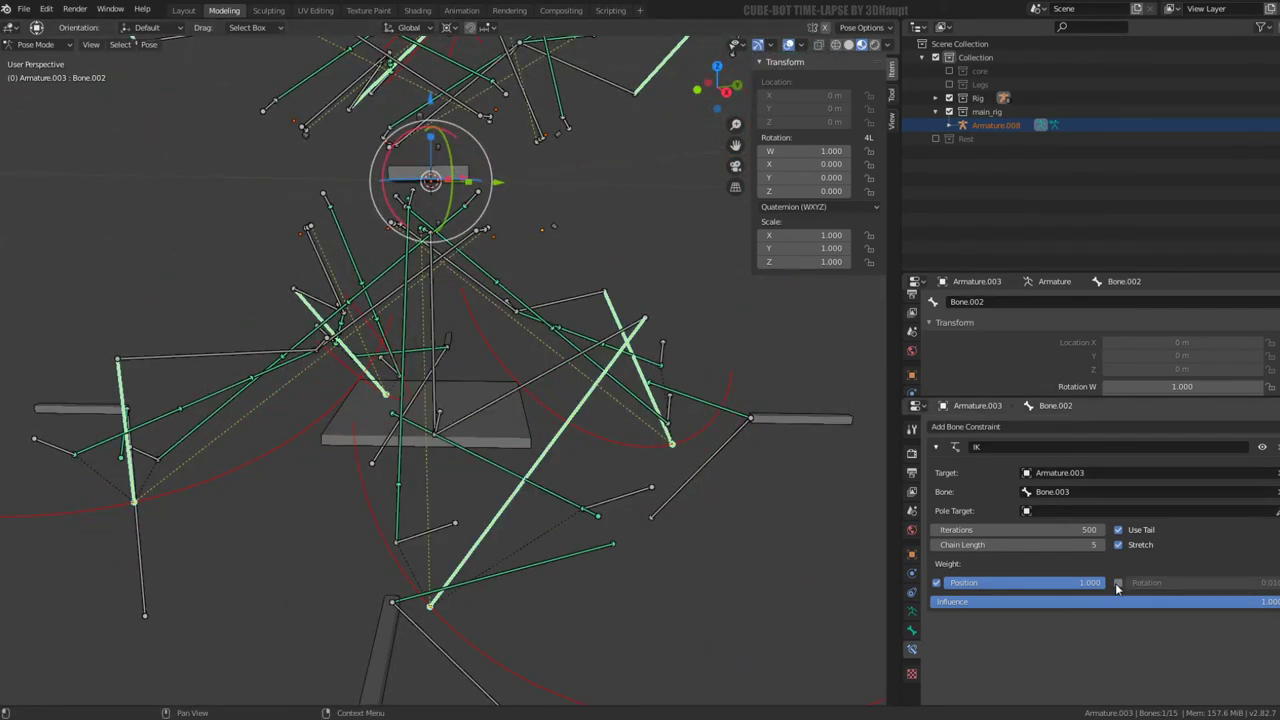
mouse_move(640, 370)
middle_mouse_down()
mouse_move(501, 318)
mouse_move(435, 253)
middle_mouse_up()
scroll(470, 290, "up", 2)
Select Bone.006, toggle its Copy Transforms constraint off and on, and set owner space to Local Space
left_click(373, 195)
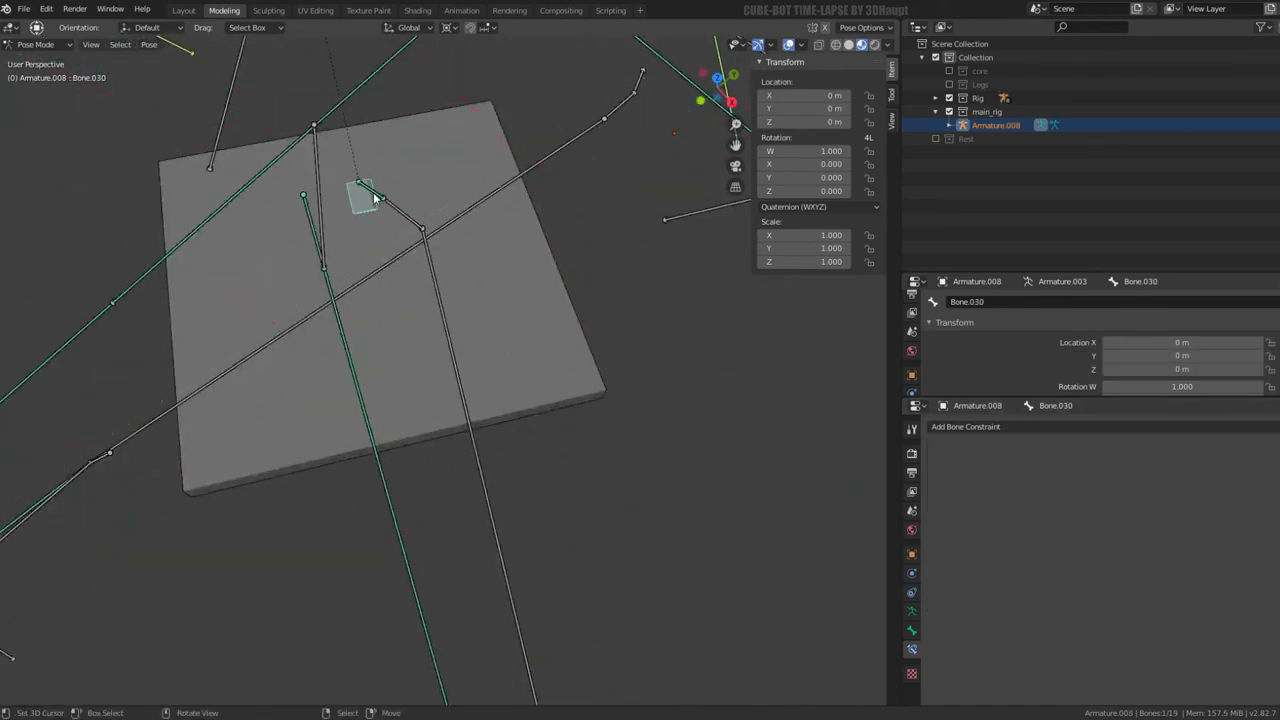
left_click(373, 195)
left_click(1264, 452)
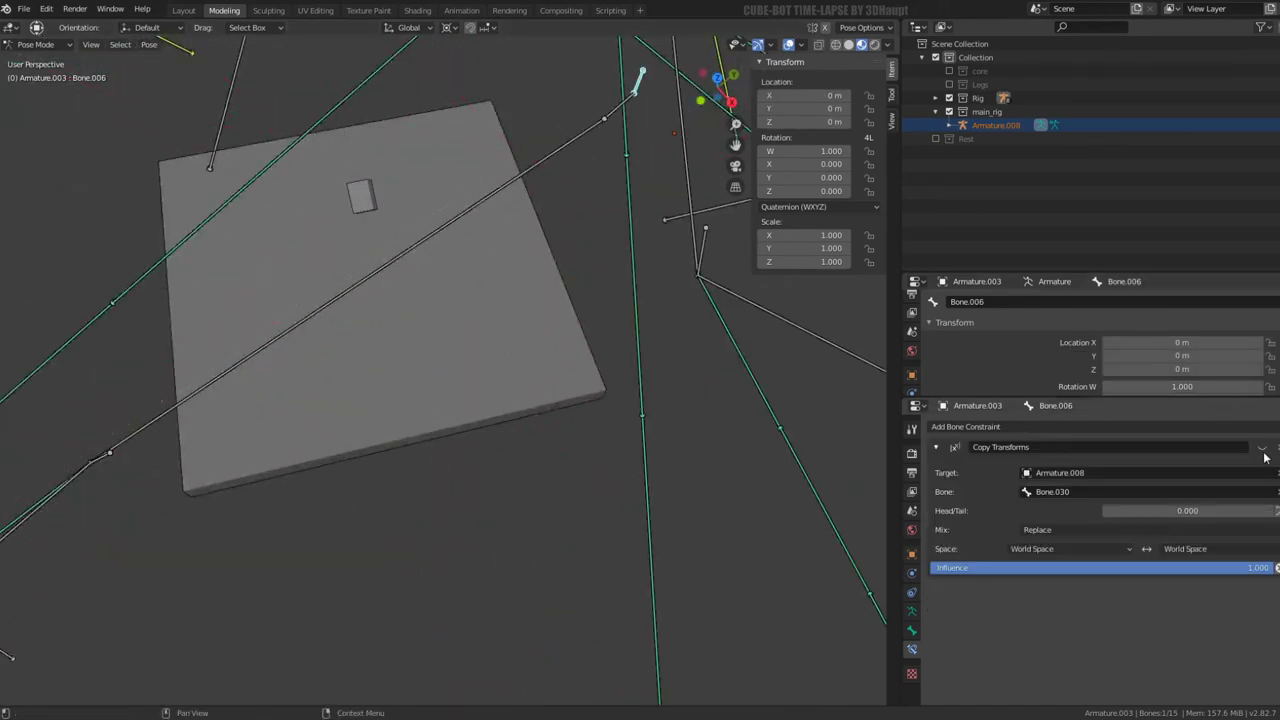
left_click(1264, 452)
left_click(1095, 551)
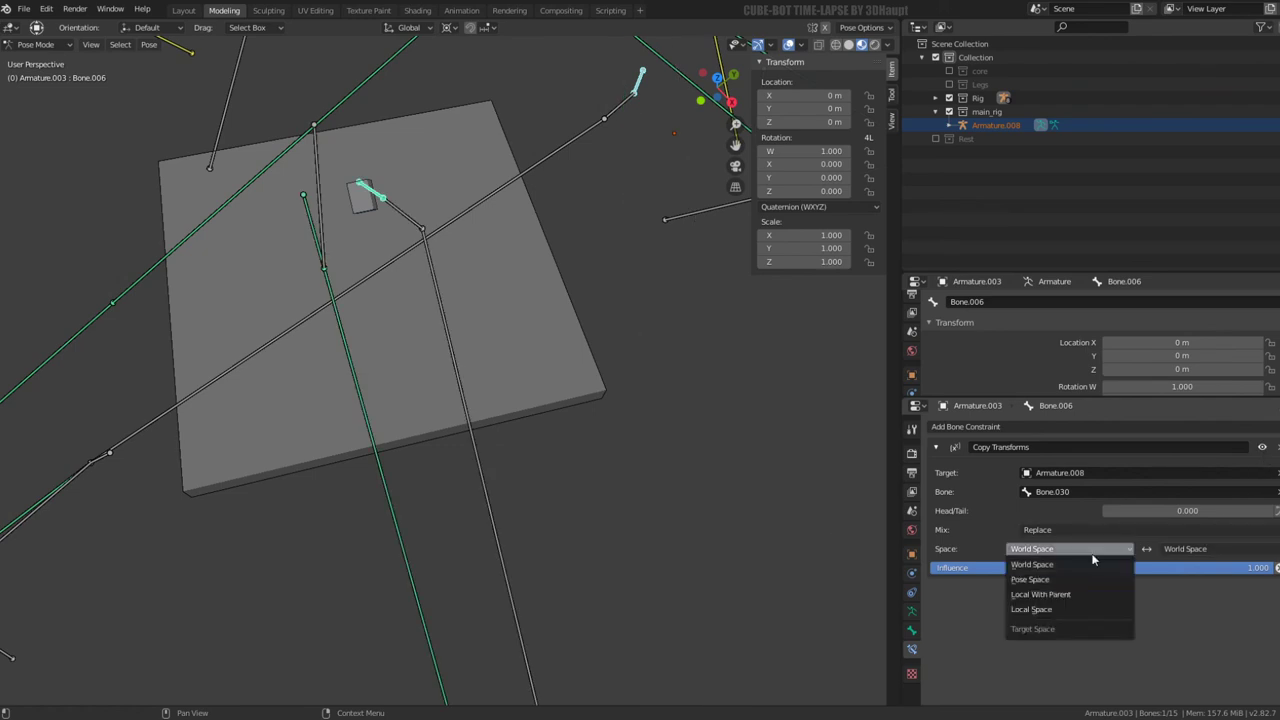
left_click(1066, 610)
Inspect the rig, remove Bone.006's Copy Transforms constraint, and select all bones of Armature.003
left_click(1240, 549)
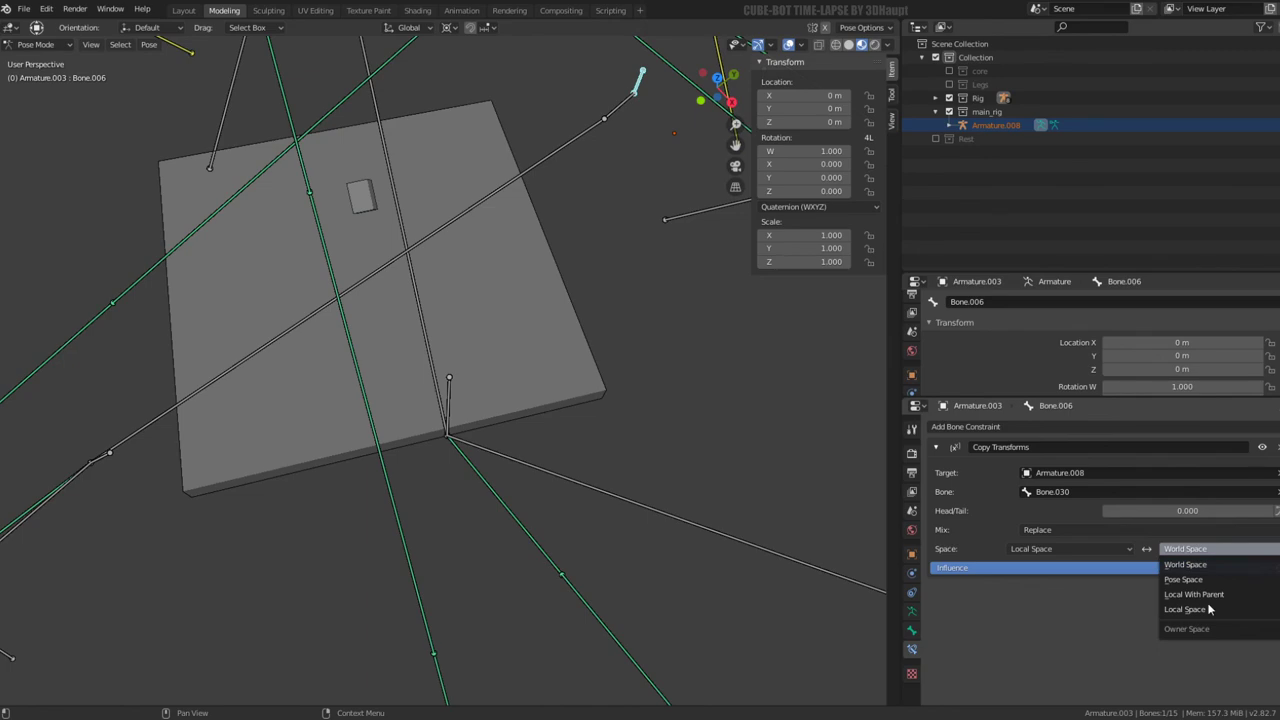
scroll(647, 321, "down", 5)
middle_click_drag(647, 321, 526, 299)
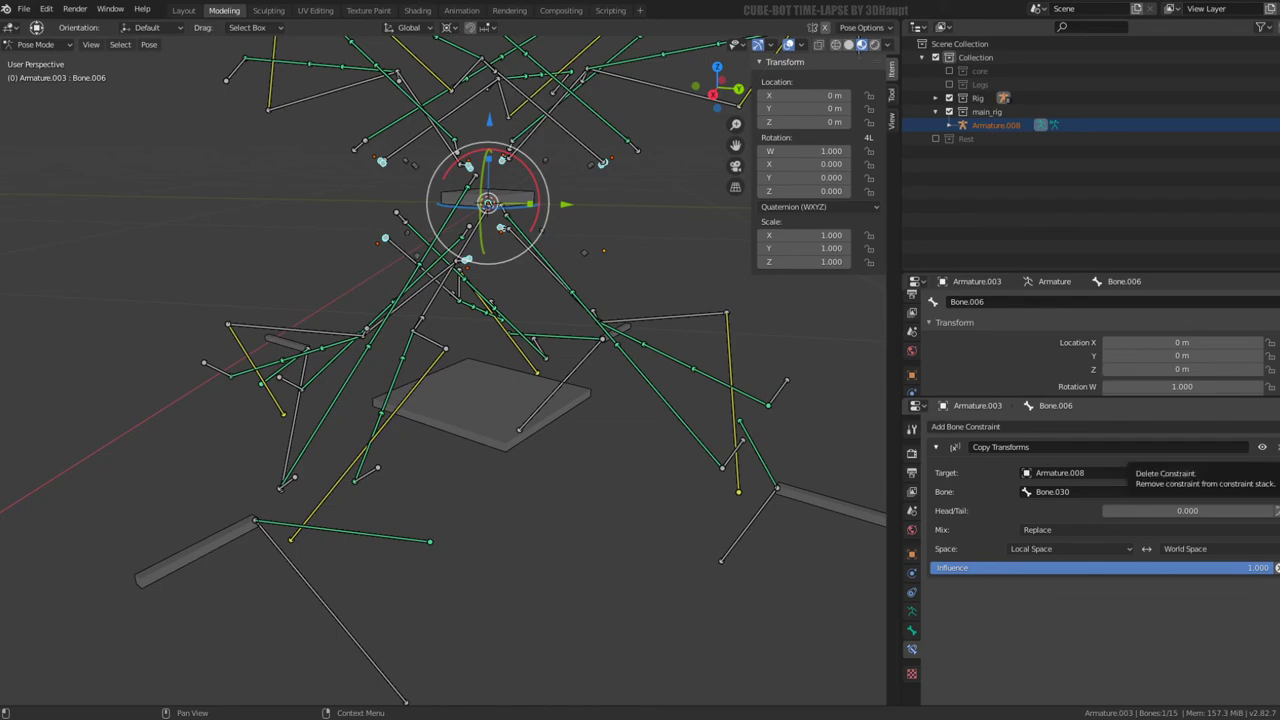
mouse_move(669, 314)
middle_mouse_down()
mouse_move(519, 308)
mouse_move(603, 272)
middle_mouse_up()
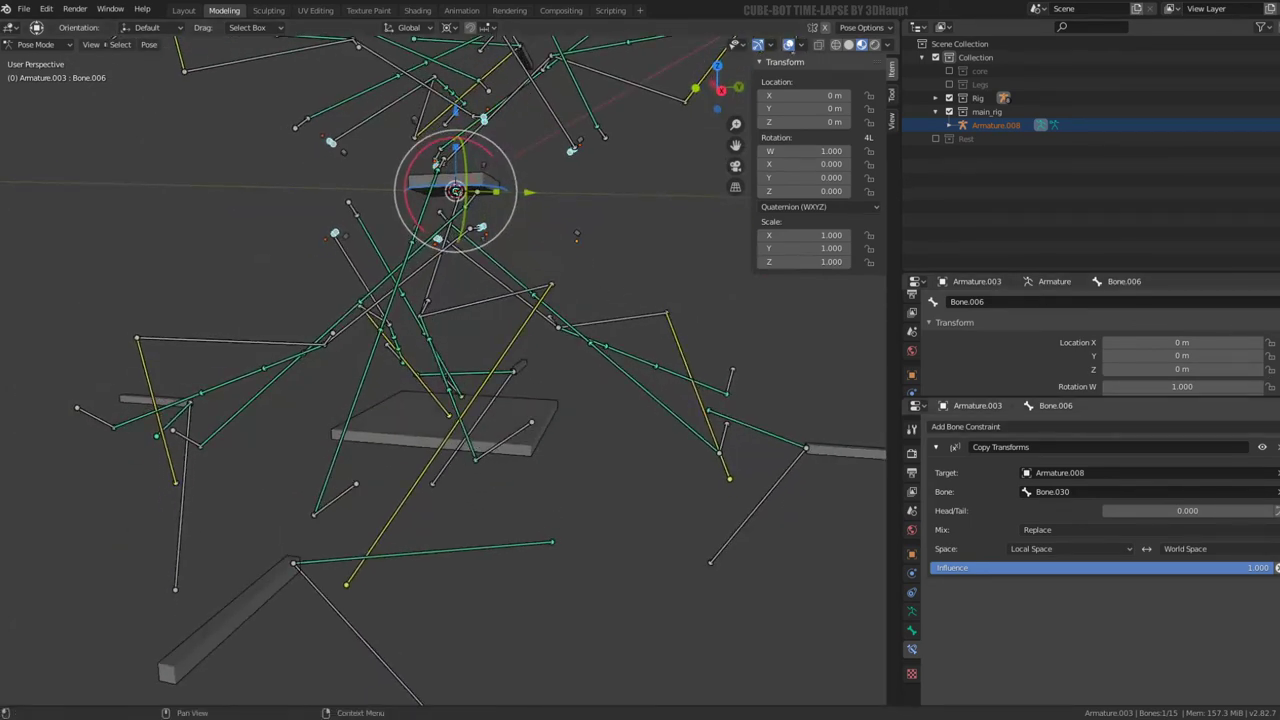
left_click(1277, 447)
mouse_move(480, 314)
middle_mouse_down()
mouse_move(437, 323)
mouse_move(449, 251)
mouse_move(587, 233)
mouse_move(361, 276)
mouse_move(223, 545)
middle_mouse_up()
key("a")
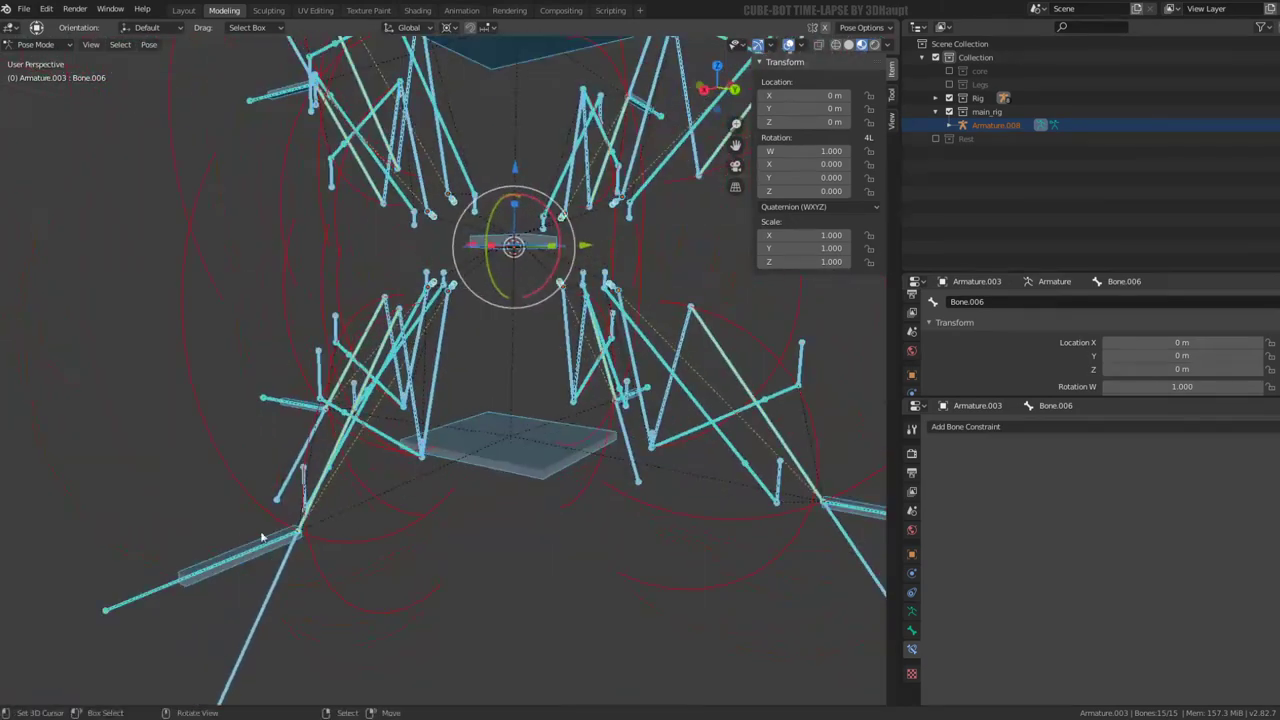
left_click(223, 539)
key("g")
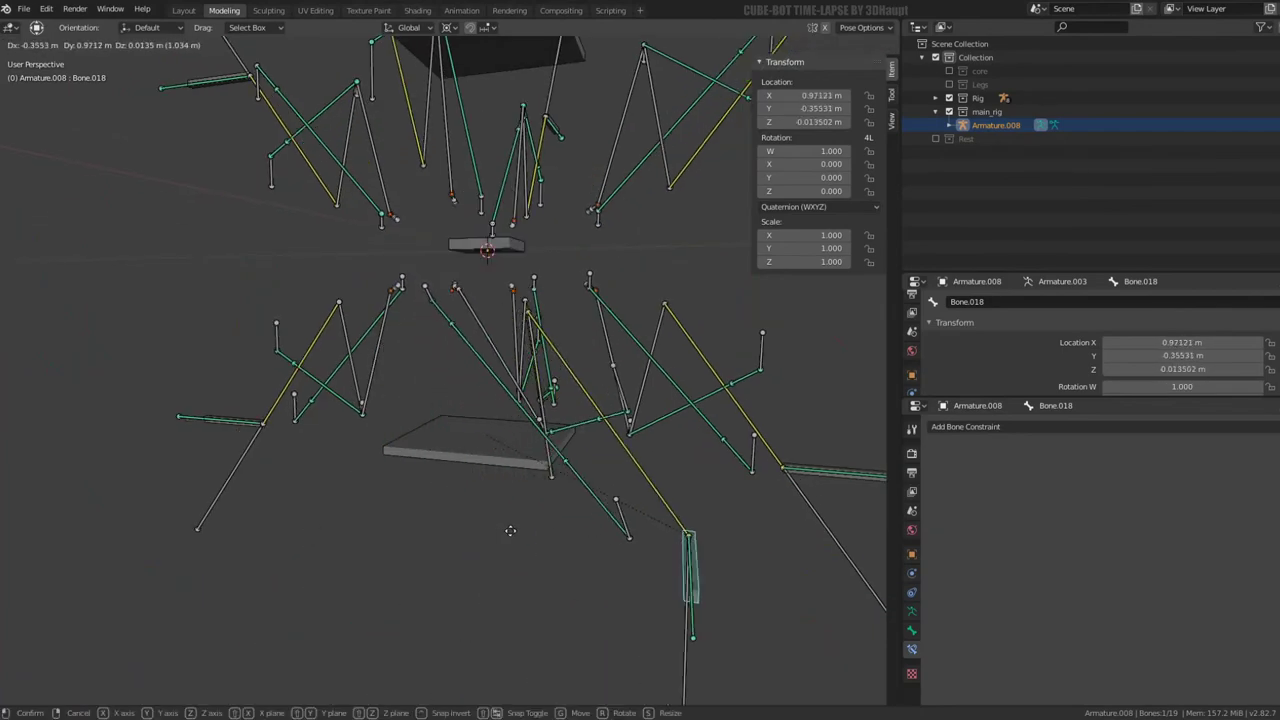
key("Escape")
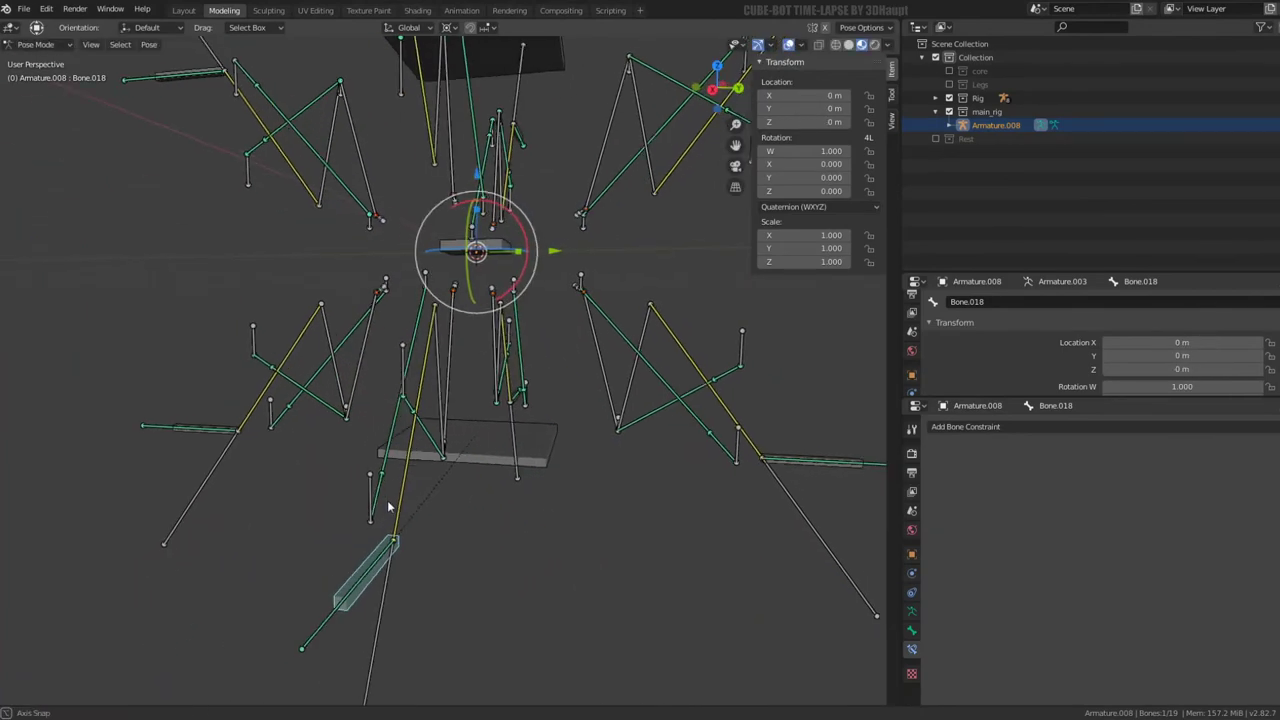
middle_click_drag(420, 540, 520, 520)
key("g")
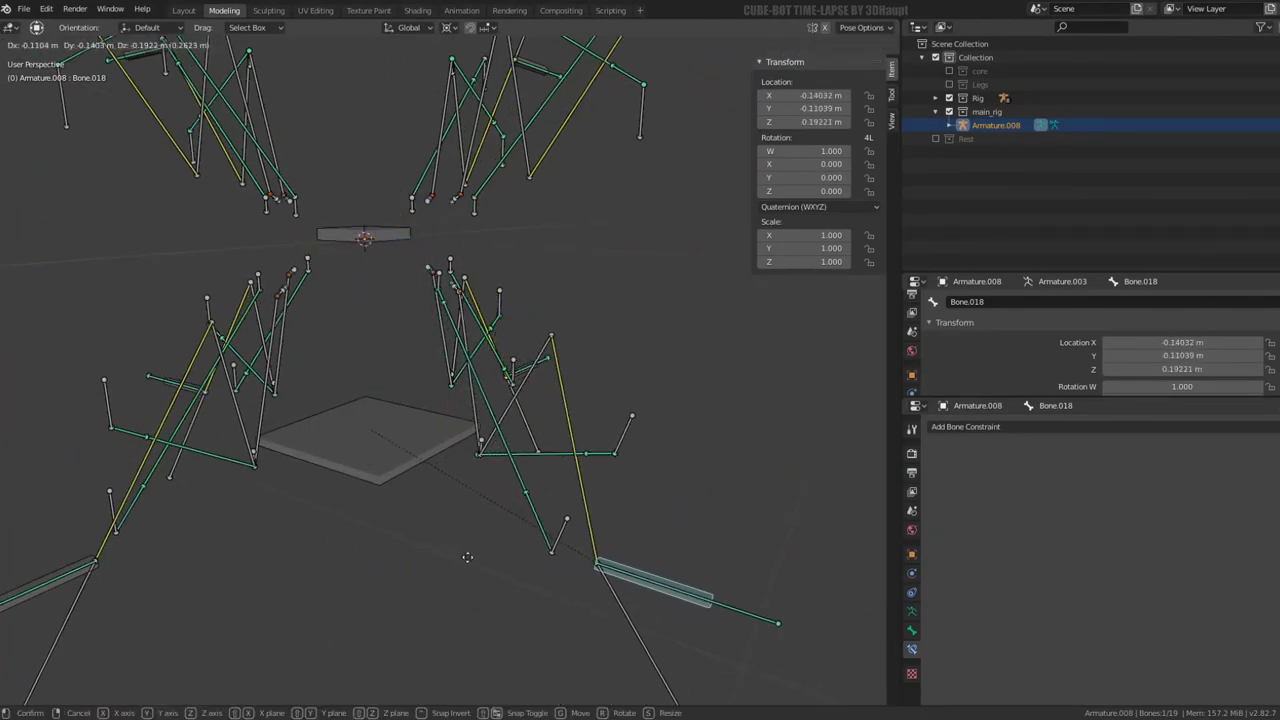
key("Escape")
middle_click_drag(450, 498, 558, 457)
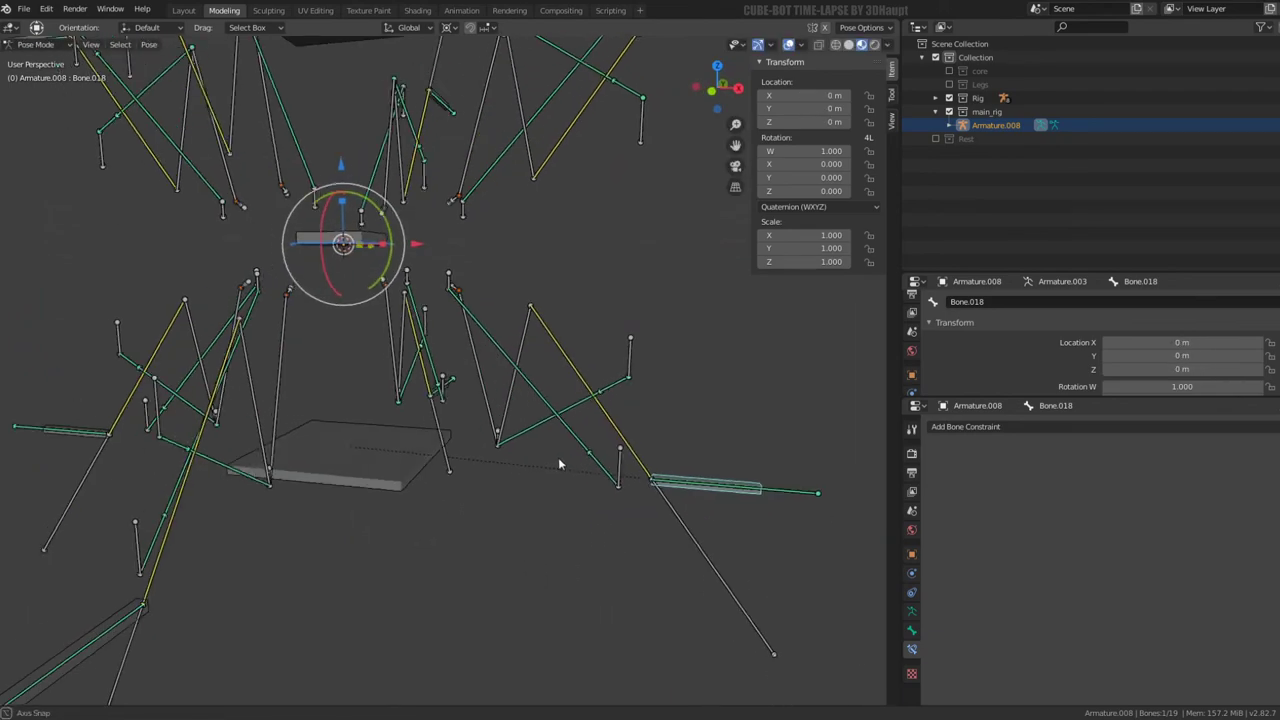
key("g")
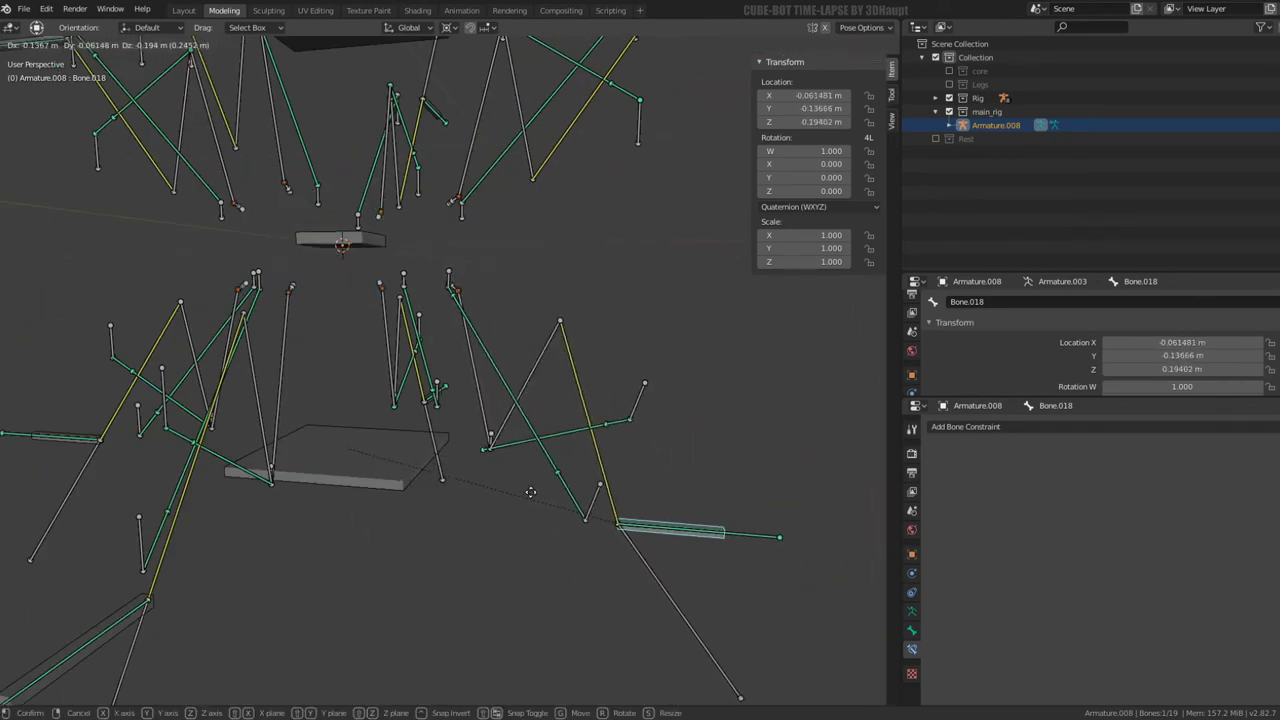
key("Escape")
middle_click_drag(600, 398, 580, 400)
key("g")
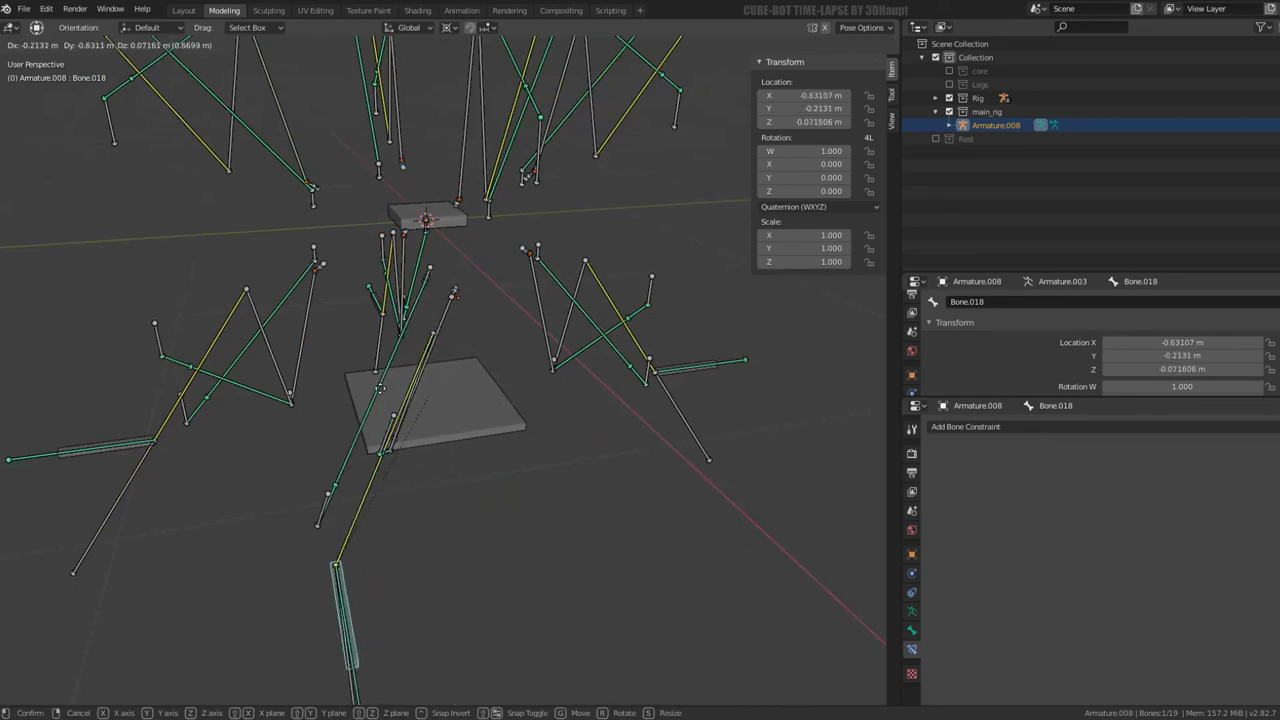
key("Escape")
mouse_move(517, 347)
middle_mouse_down()
mouse_move(437, 361)
mouse_move(541, 394)
middle_mouse_up()
left_click(541, 394)
left_click_drag(537, 237, 348, 376)
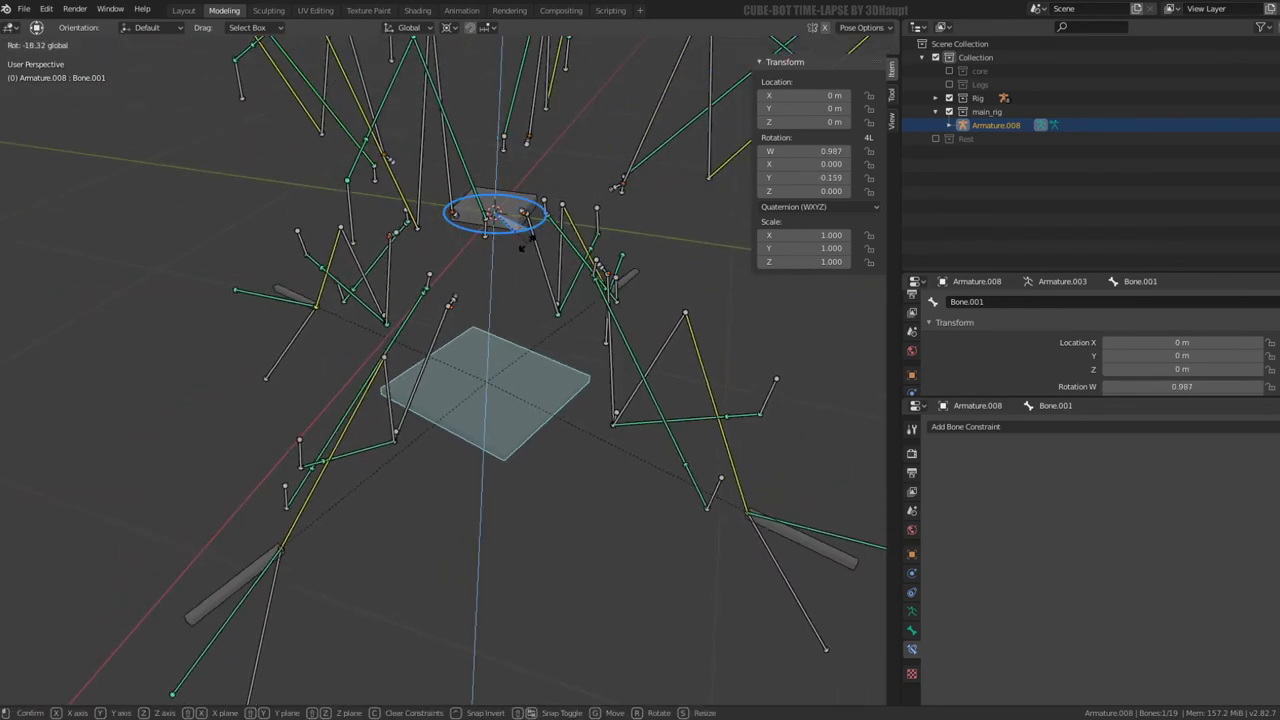
mouse_move(348, 376)
middle_mouse_down()
mouse_move(486, 343)
mouse_move(423, 354)
mouse_move(429, 400)
mouse_move(414, 414)
mouse_move(281, 377)
mouse_move(392, 397)
middle_mouse_up()
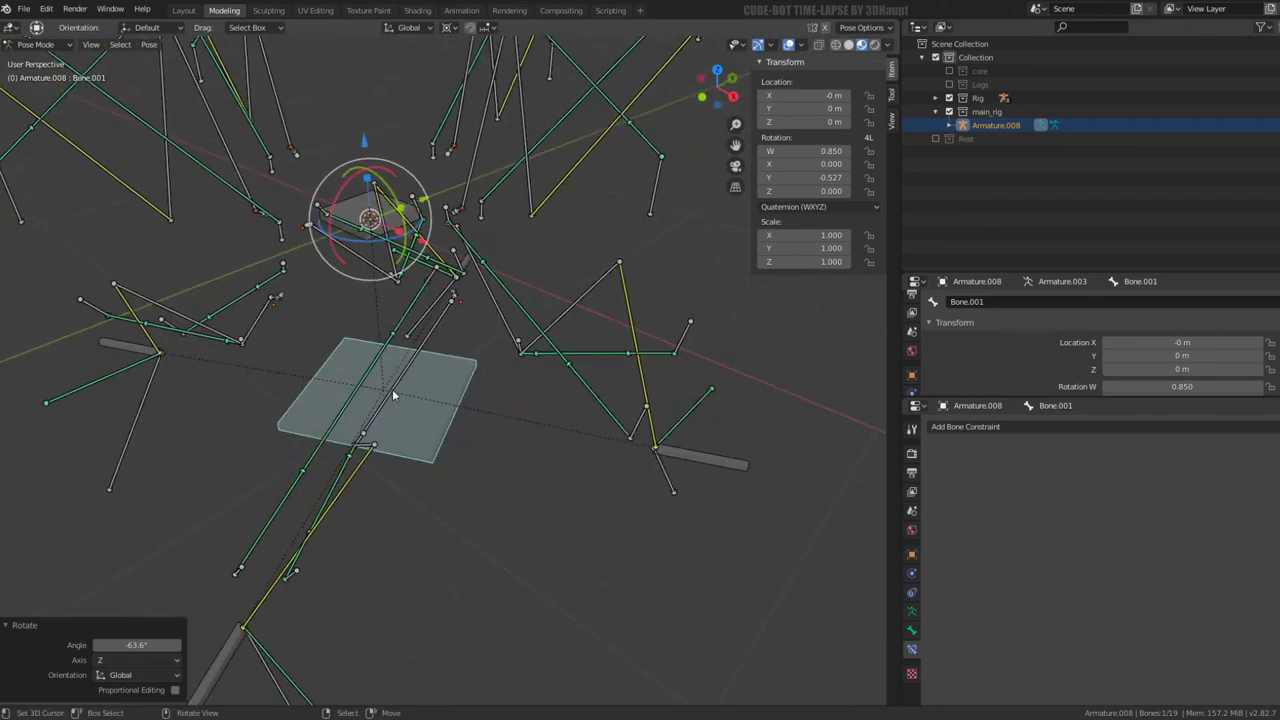
mouse_move(393, 397)
middle_mouse_down()
mouse_move(429, 371)
mouse_move(416, 361)
middle_mouse_up()
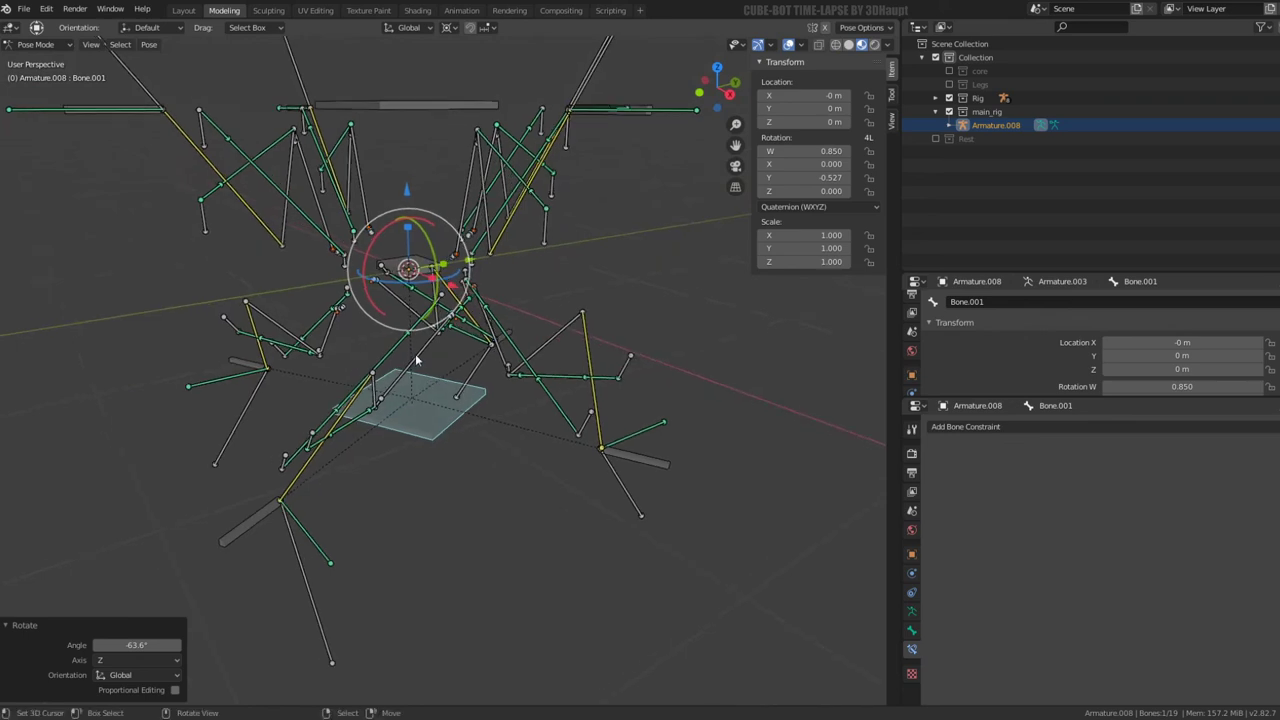
key("alt+r")
mouse_move(417, 360)
middle_mouse_down()
mouse_move(563, 437)
mouse_move(543, 560)
mouse_move(552, 536)
mouse_move(506, 481)
middle_mouse_up()
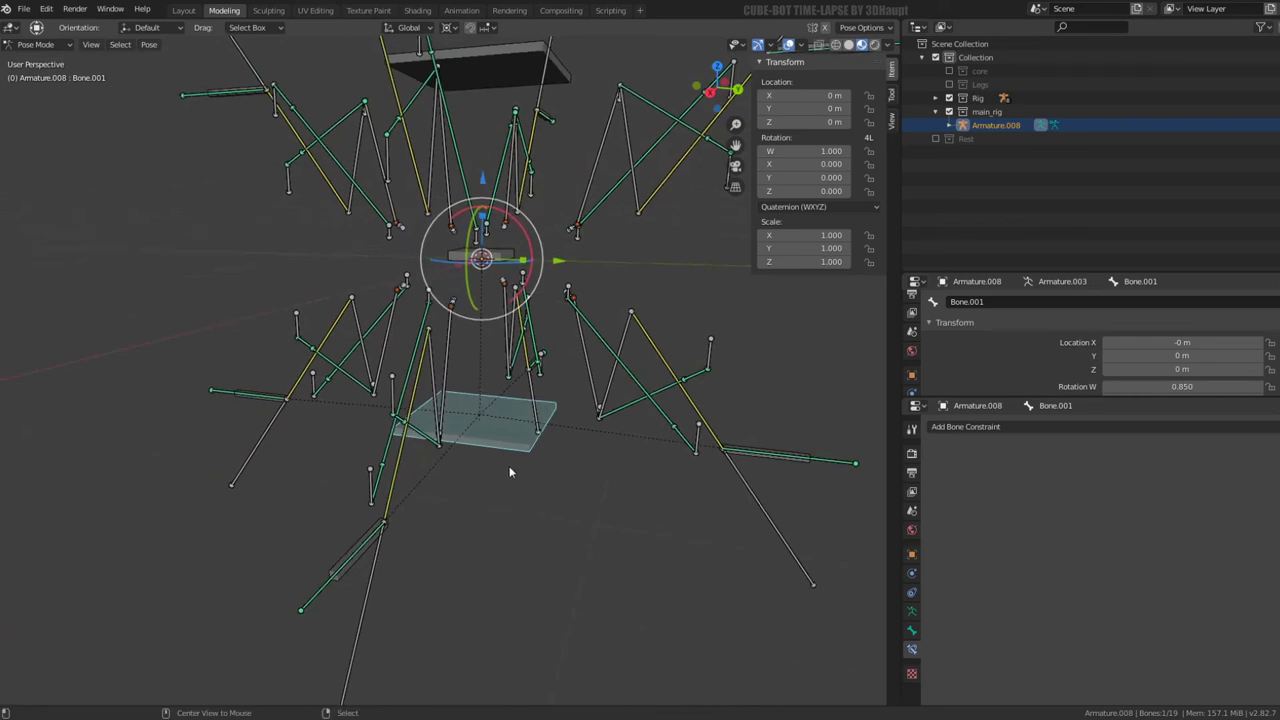